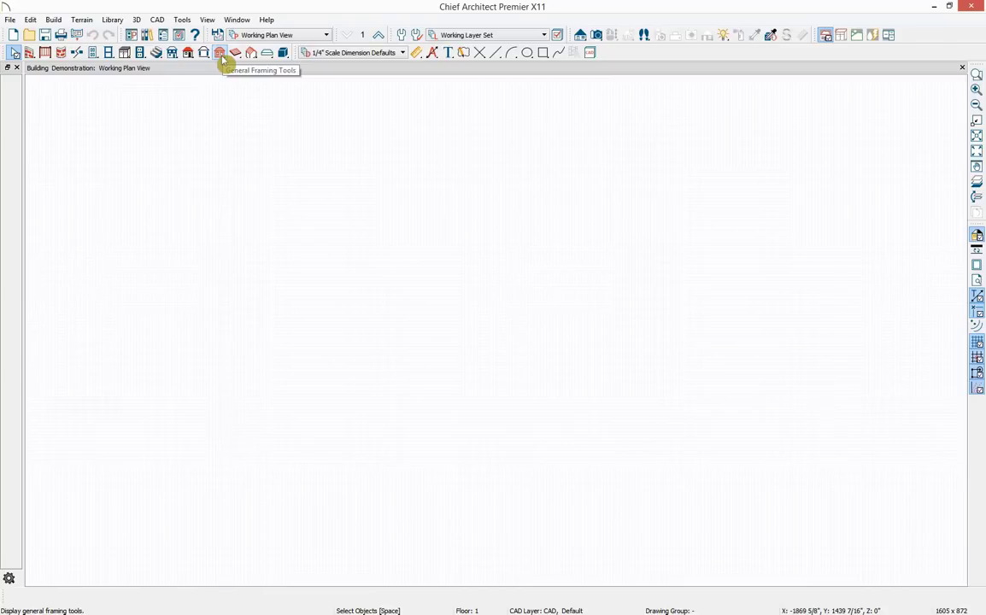
{"action": "left_click", "coordinate": [52, 19]}
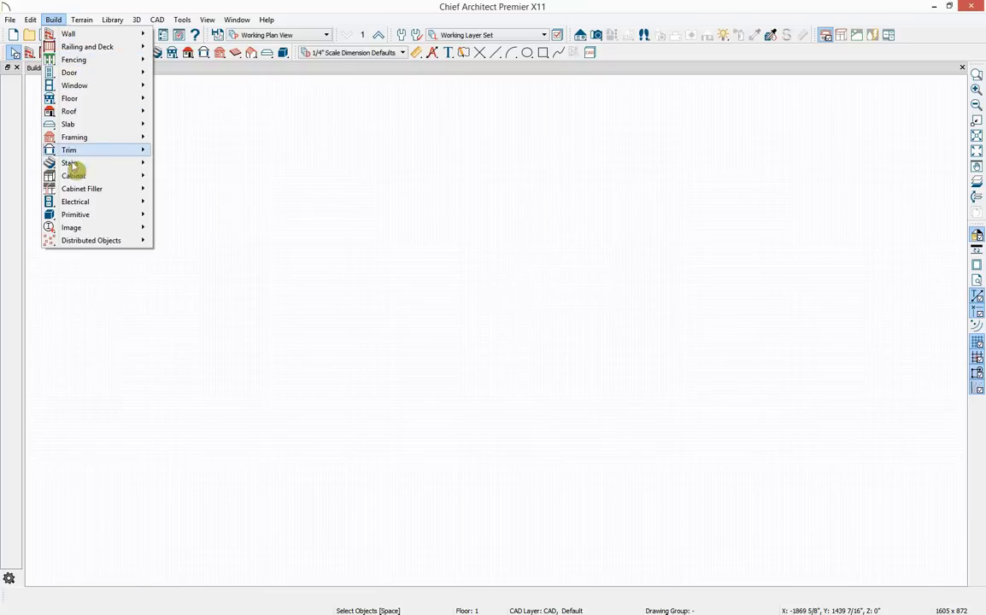
{"action": "mouse_move", "coordinate": [95, 36]}
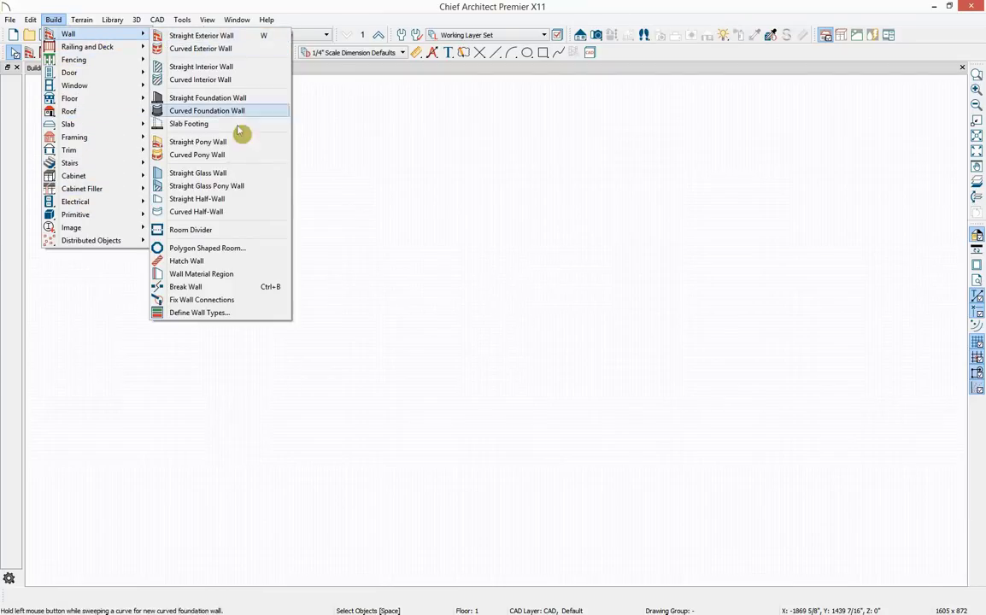
{"action": "left_click", "coordinate": [306, 209]}
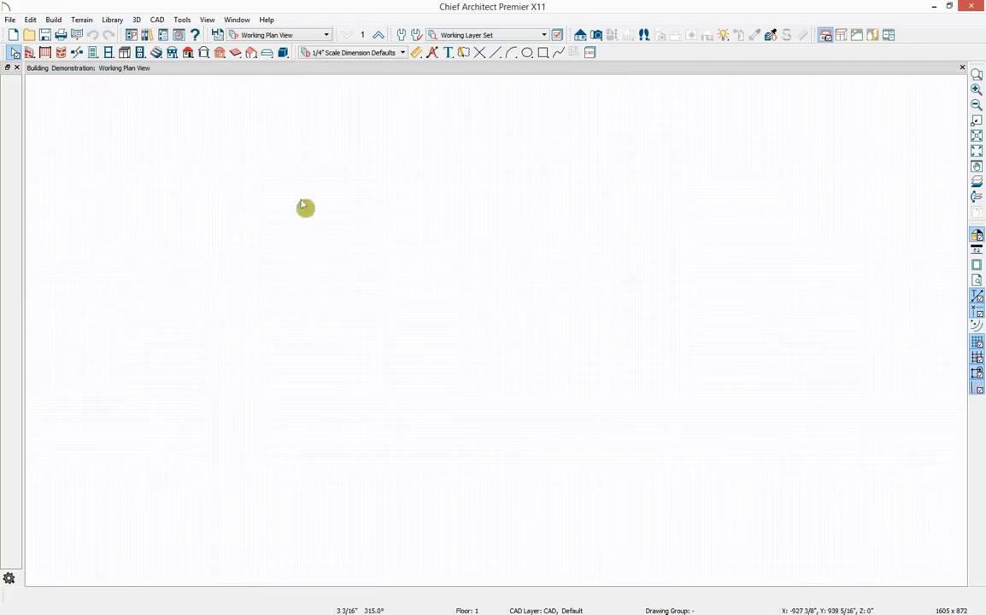
{"action": "left_click", "coordinate": [12, 82]}
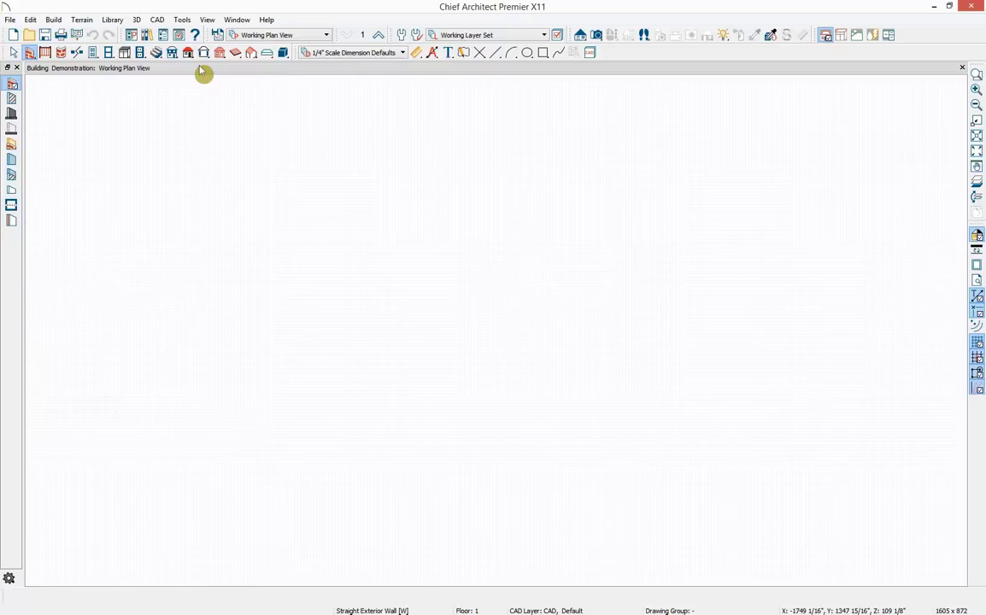
{"action": "key", "text": "space"}
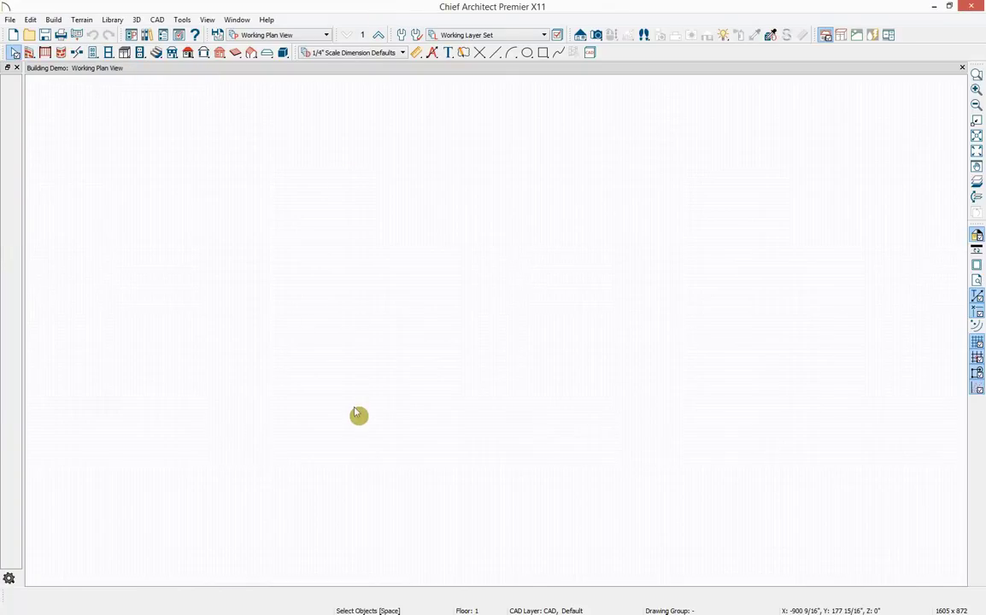
Draw a closed outline of straight exterior walls about 127 ft wide, with a recess in the upper side and a notched lower-right corner
{"action": "left_click", "coordinate": [53, 19]}
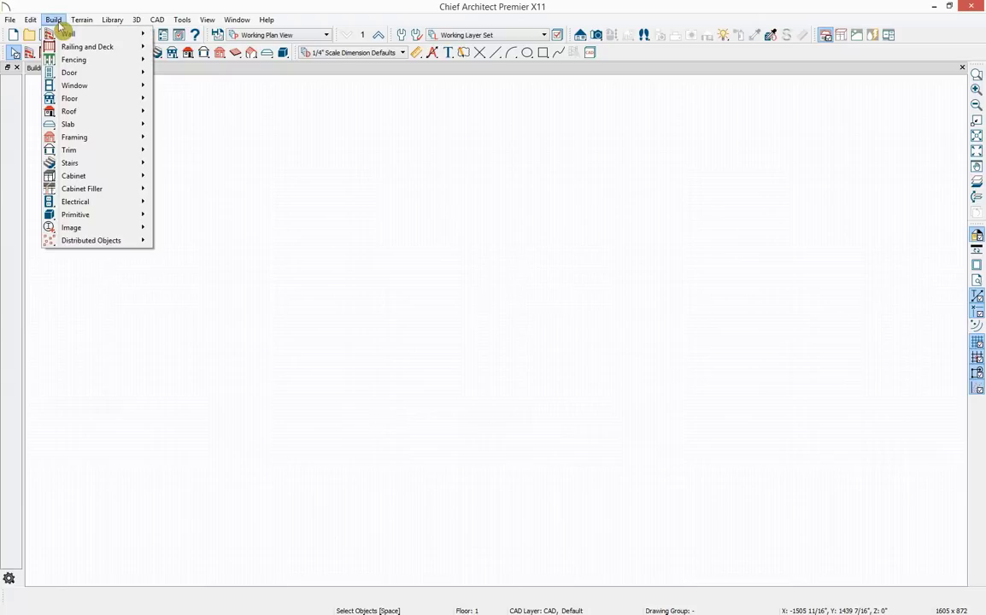
{"action": "mouse_move", "coordinate": [64, 33]}
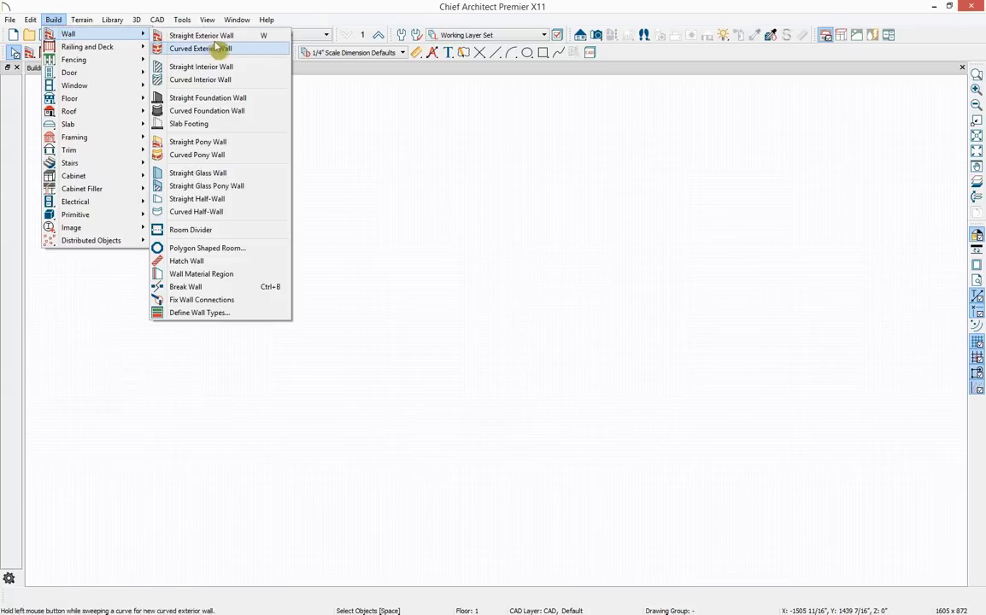
{"action": "left_click", "coordinate": [224, 35]}
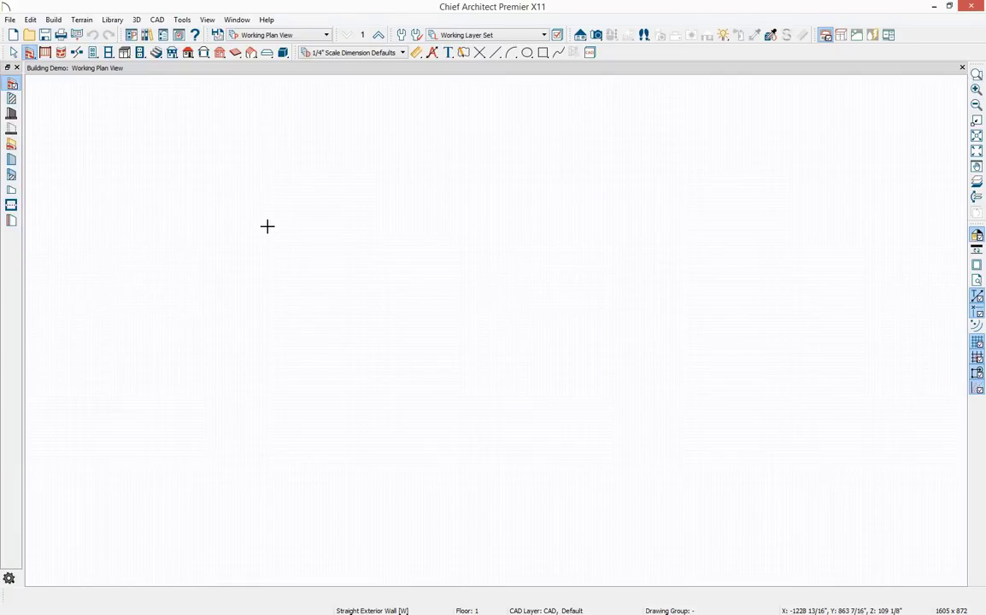
{"action": "left_click_drag", "start_coordinate": [267, 226], "coordinate": [366, 226]}
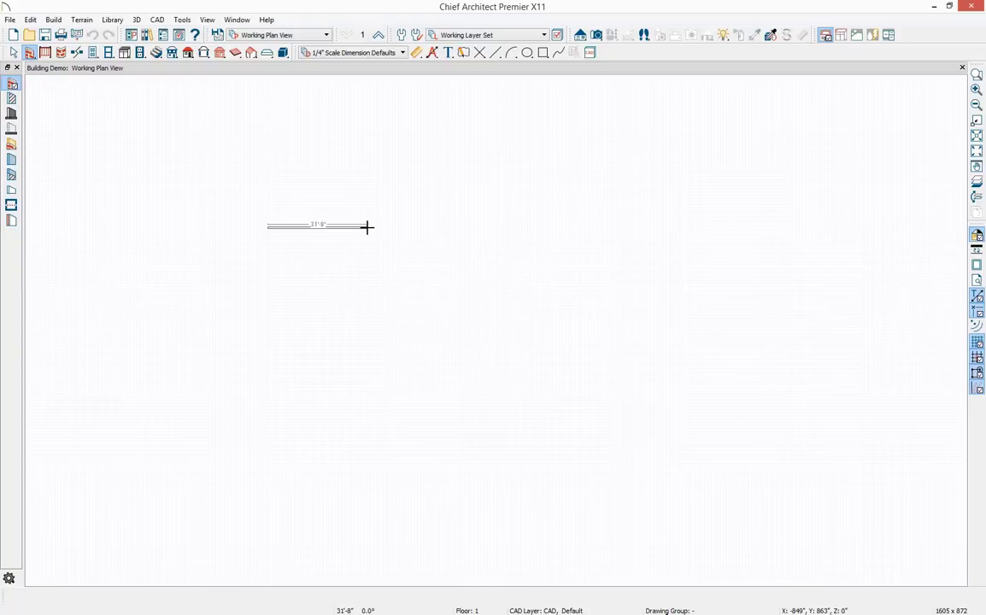
{"action": "mouse_move", "coordinate": [367, 226]}
{"action": "left_mouse_down"}
{"action": "mouse_move", "coordinate": [367, 271]}
{"action": "mouse_move", "coordinate": [481, 272]}
{"action": "mouse_move", "coordinate": [481, 215]}
{"action": "left_mouse_up"}
{"action": "mouse_move", "coordinate": [481, 215]}
{"action": "left_mouse_down"}
{"action": "mouse_move", "coordinate": [658, 226]}
{"action": "mouse_move", "coordinate": [647, 389]}
{"action": "mouse_move", "coordinate": [658, 391]}
{"action": "mouse_move", "coordinate": [559, 396]}
{"action": "mouse_move", "coordinate": [546, 523]}
{"action": "mouse_move", "coordinate": [555, 524]}
{"action": "left_mouse_up"}
{"action": "mouse_move", "coordinate": [560, 524]}
{"action": "left_mouse_down"}
{"action": "mouse_move", "coordinate": [261, 524]}
{"action": "mouse_move", "coordinate": [317, 297]}
{"action": "mouse_move", "coordinate": [281, 226]}
{"action": "left_mouse_up"}
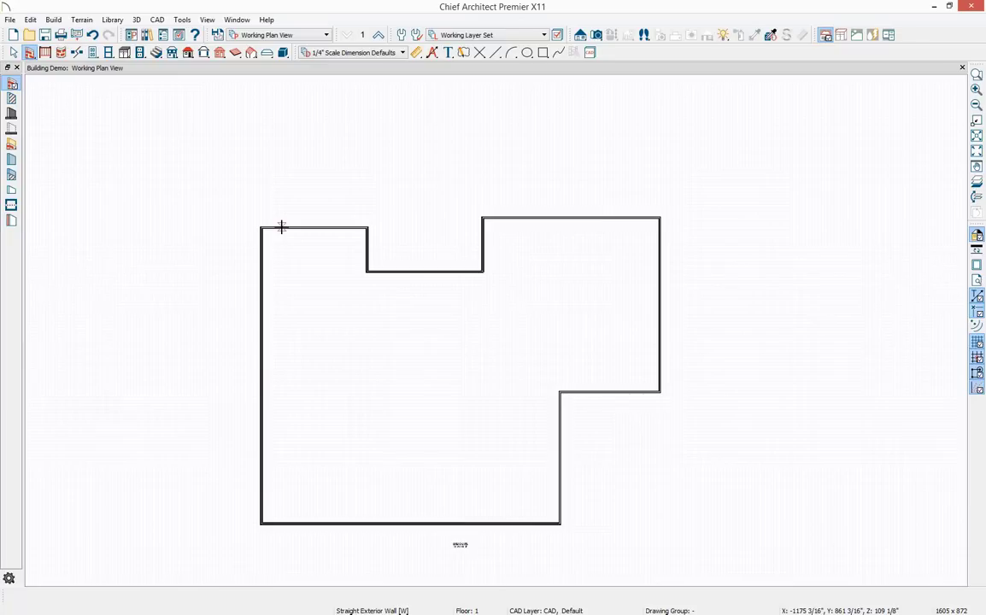
Create a perspective floor overview of the walls and tile it beside the working plan view
{"action": "left_click", "coordinate": [600, 35]}
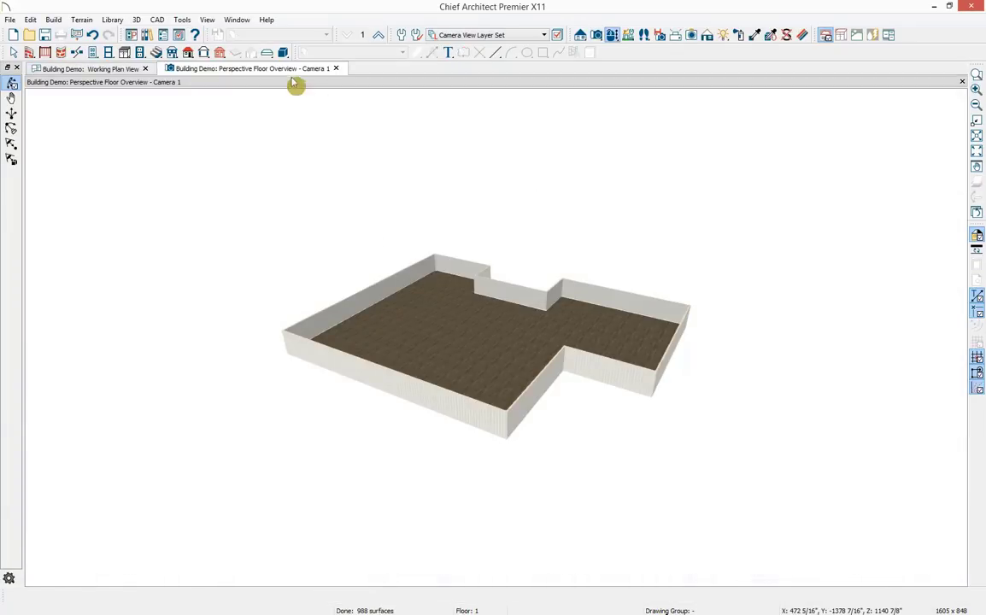
{"action": "left_click_drag", "start_coordinate": [281, 74], "coordinate": [699, 92]}
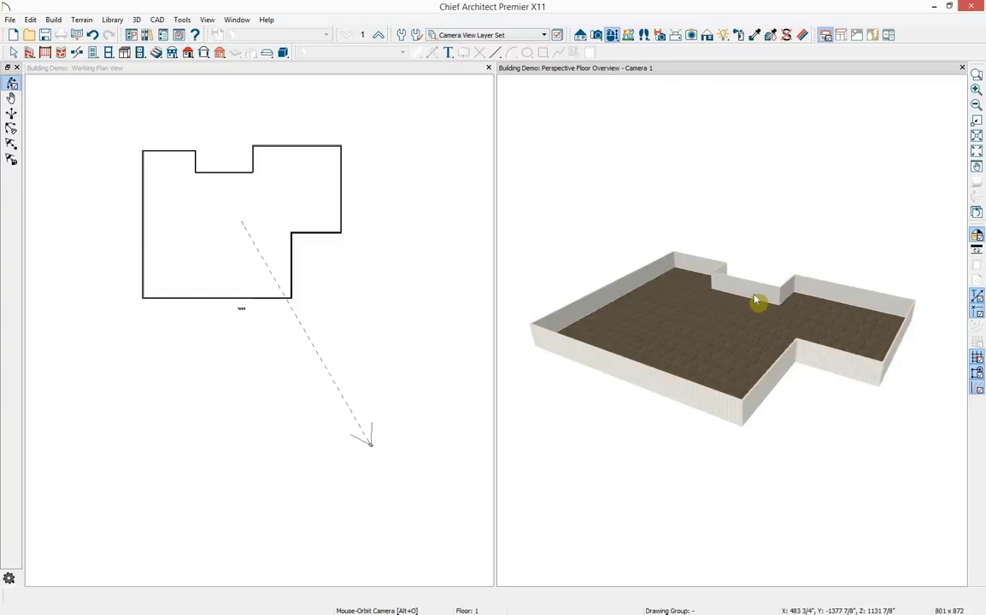
{"action": "scroll", "coordinate": [756, 301], "scroll_direction": "up", "scroll_amount": 2}
{"action": "scroll", "coordinate": [757, 301], "scroll_direction": "down", "scroll_amount": 2}
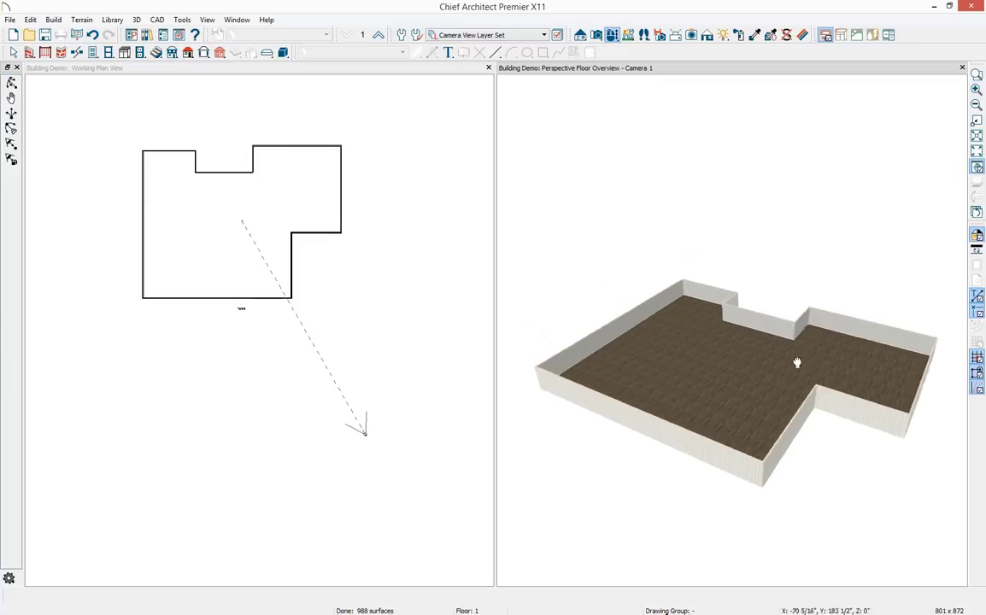
{"action": "middle_click_drag", "start_coordinate": [776, 326], "coordinate": [774, 325]}
{"action": "middle_click_drag", "start_coordinate": [156, 198], "coordinate": [227, 282]}
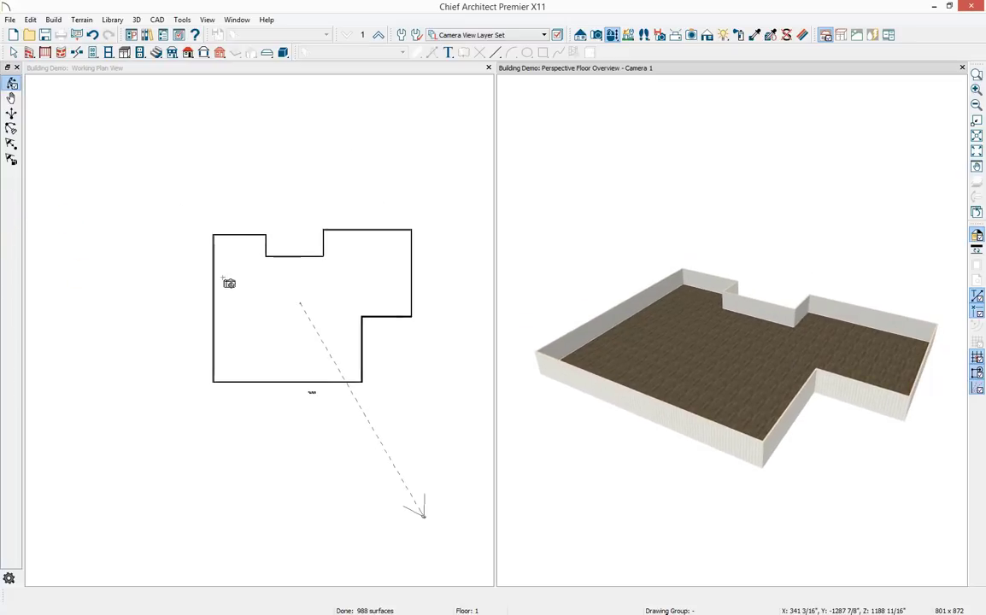
{"action": "scroll", "coordinate": [327, 255], "scroll_direction": "up", "scroll_amount": 2}
{"action": "scroll", "coordinate": [350, 291], "scroll_direction": "up", "scroll_amount": 3}
{"action": "key", "text": "space"}
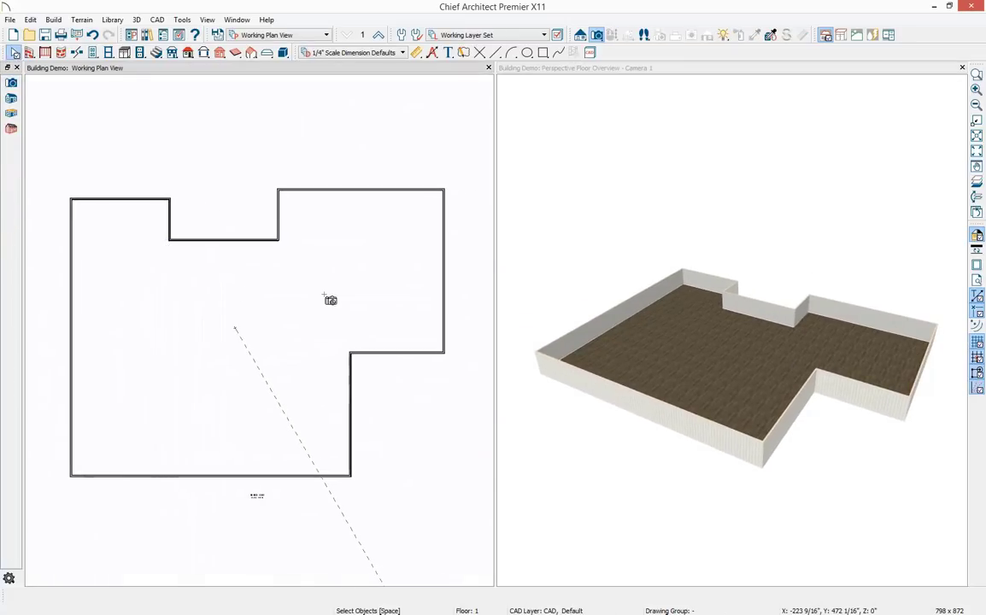
{"action": "left_click", "coordinate": [468, 278]}
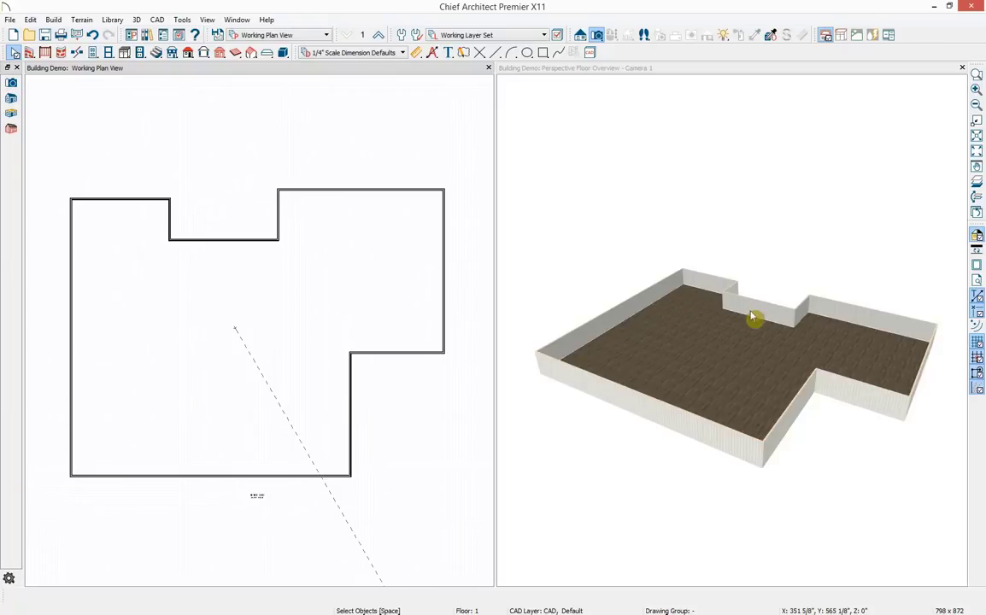
Add automatic exterior dimensions around the wall outline using the 1/4" Scale Dimension Defaults
{"action": "scroll", "coordinate": [775, 429], "scroll_direction": "up", "scroll_amount": 2}
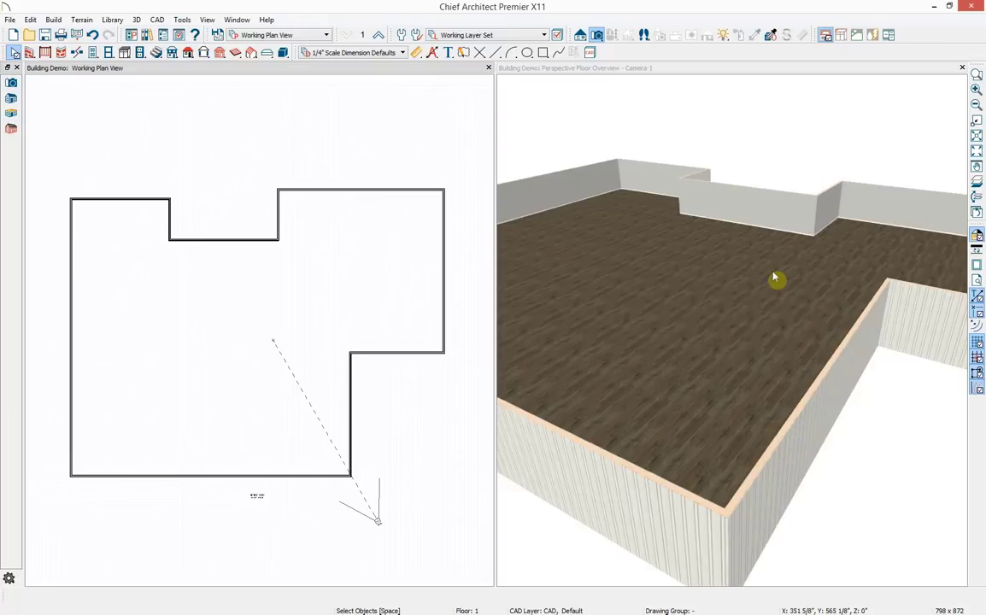
{"action": "scroll", "coordinate": [775, 278], "scroll_direction": "down", "scroll_amount": 3}
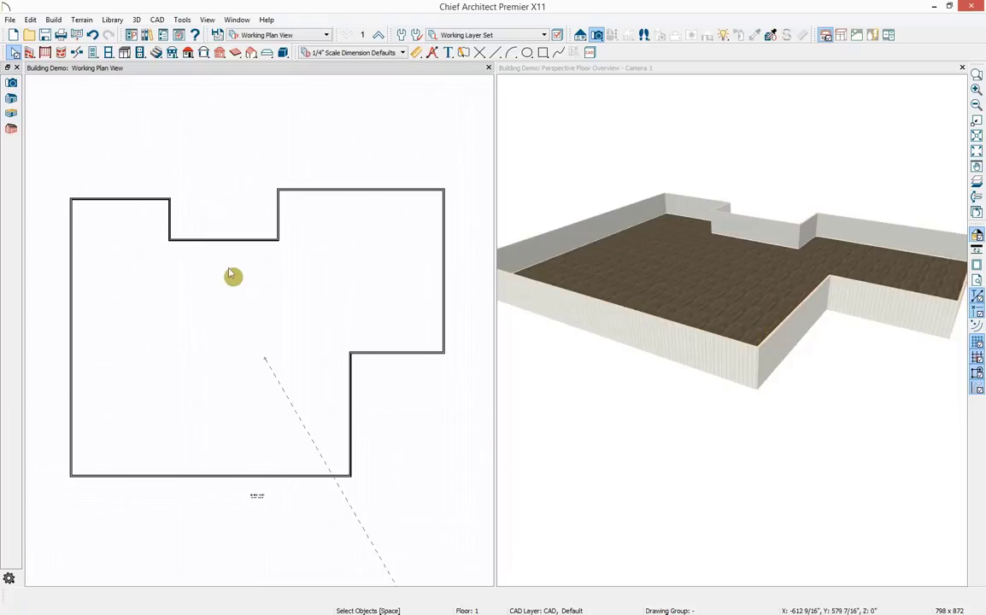
{"action": "middle_click_drag", "start_coordinate": [272, 279], "coordinate": [333, 289]}
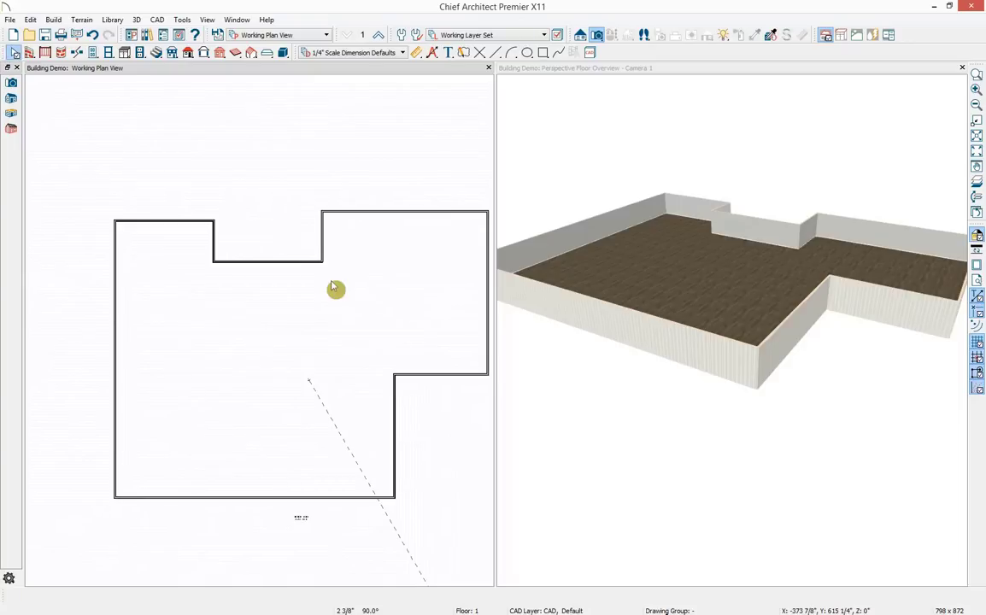
{"action": "left_click", "coordinate": [378, 53]}
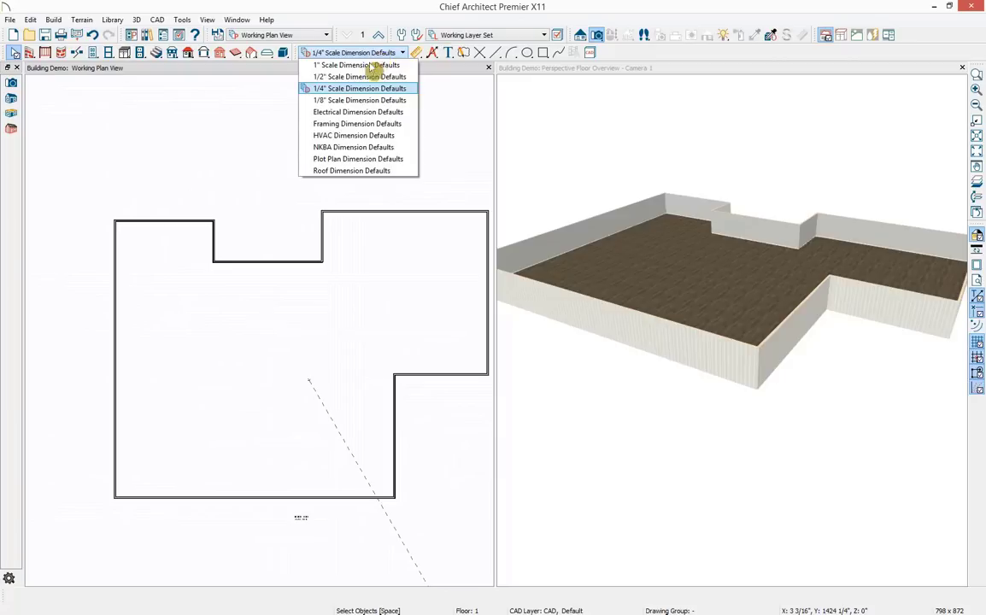
{"action": "left_click", "coordinate": [336, 88]}
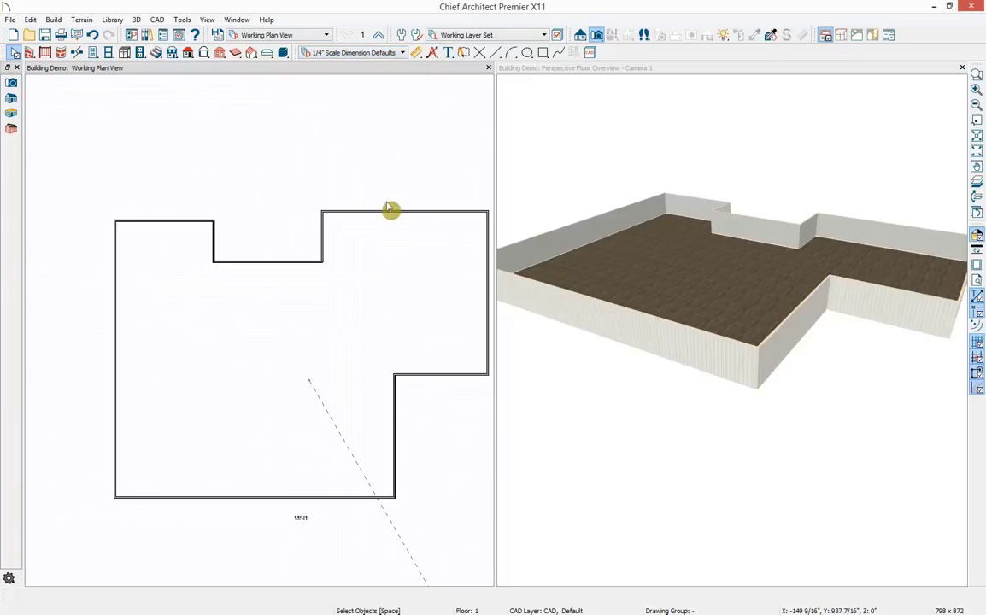
{"action": "left_click", "coordinate": [435, 53]}
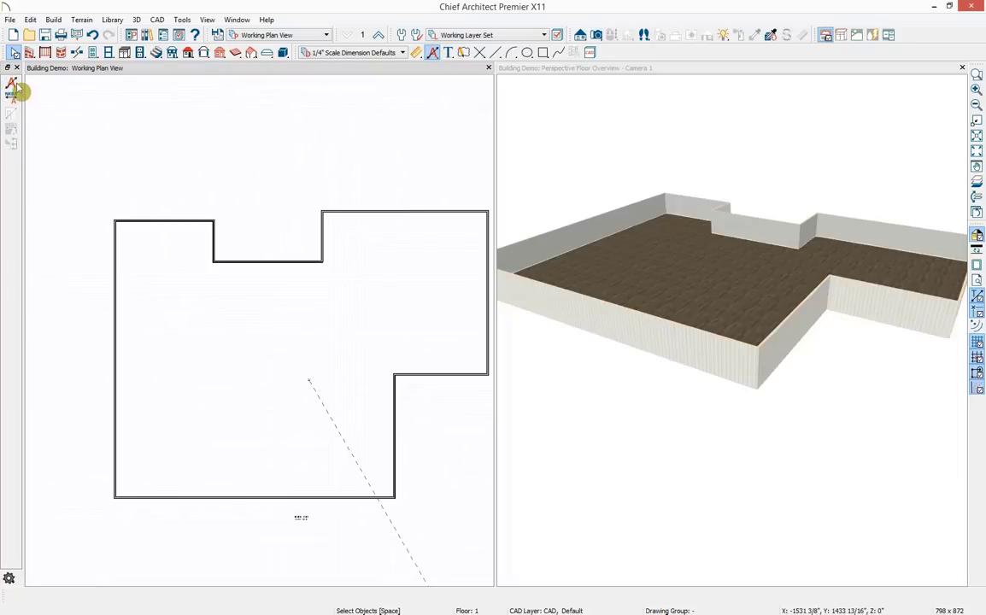
{"action": "left_click", "coordinate": [12, 84]}
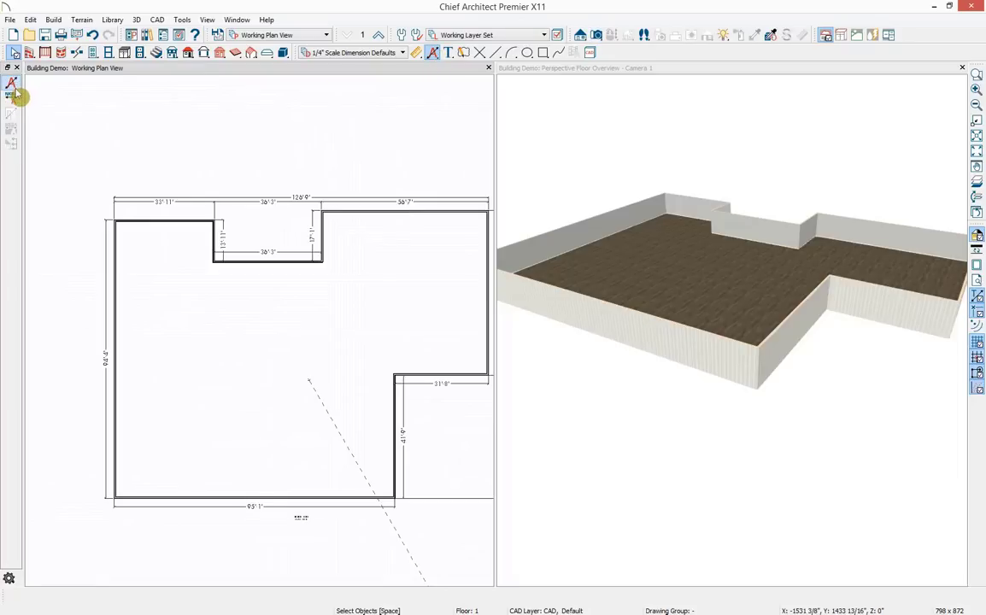
Move the wall on the left side of the upper recess so the adjoining upper-left segment's dimension is 15'-9"
{"action": "left_click", "coordinate": [215, 240]}
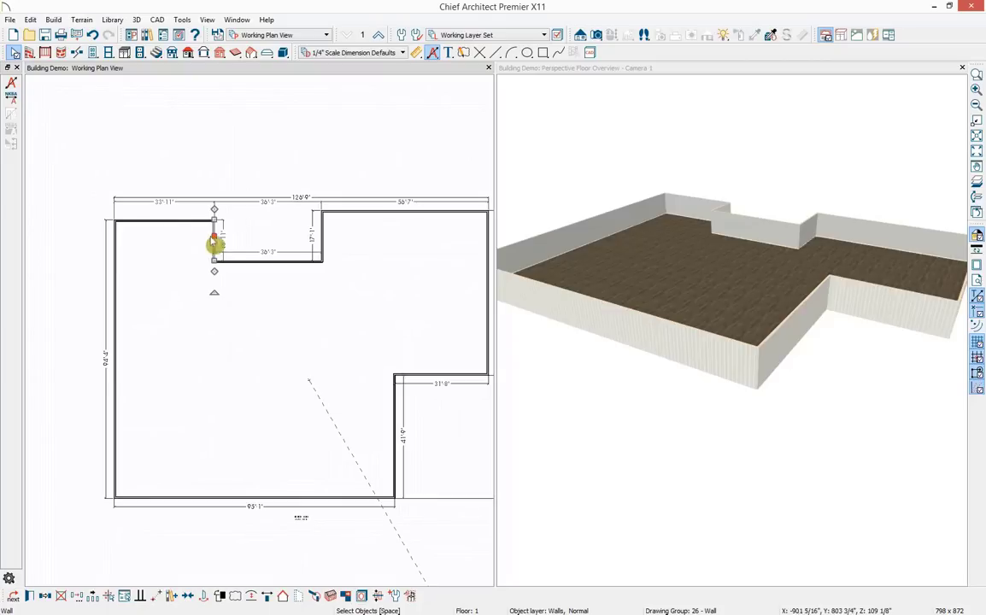
{"action": "left_click", "coordinate": [162, 202]}
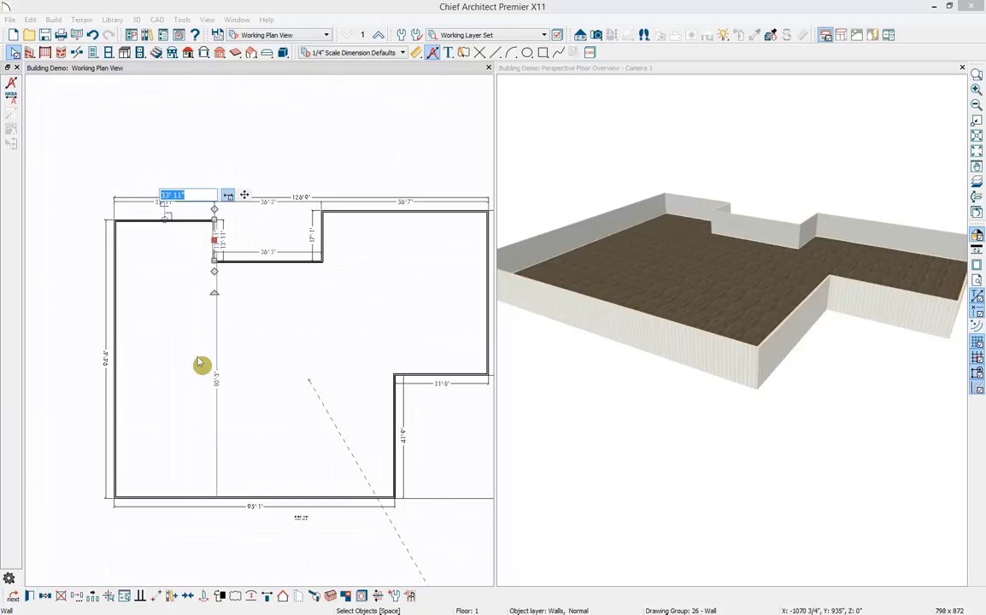
{"action": "type", "text": "15' 9"}
{"action": "key", "text": "Return"}
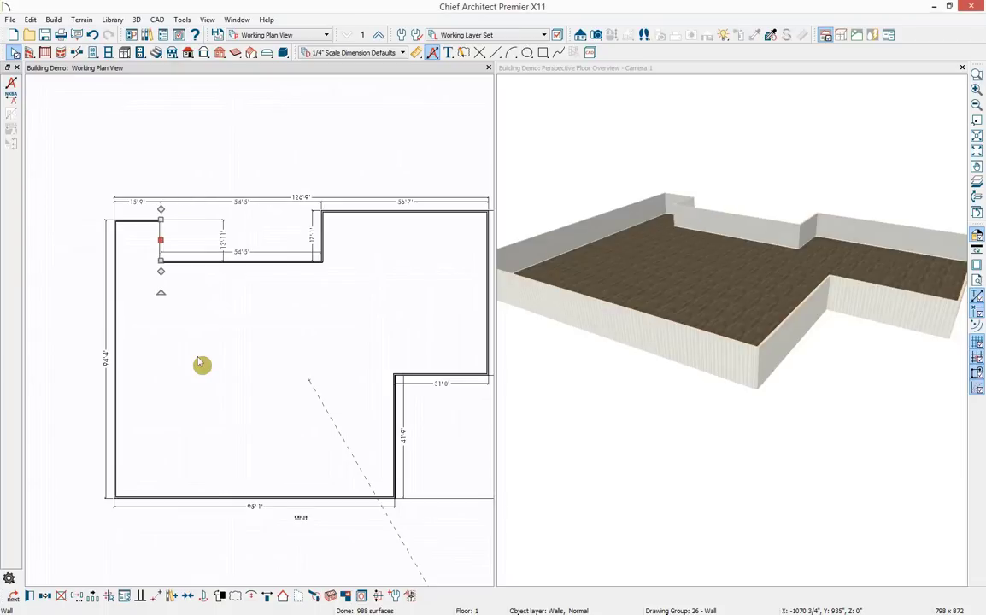
Set the length of the short wall on the left side of the upper recess to 9'-10"
{"action": "left_click", "coordinate": [159, 243]}
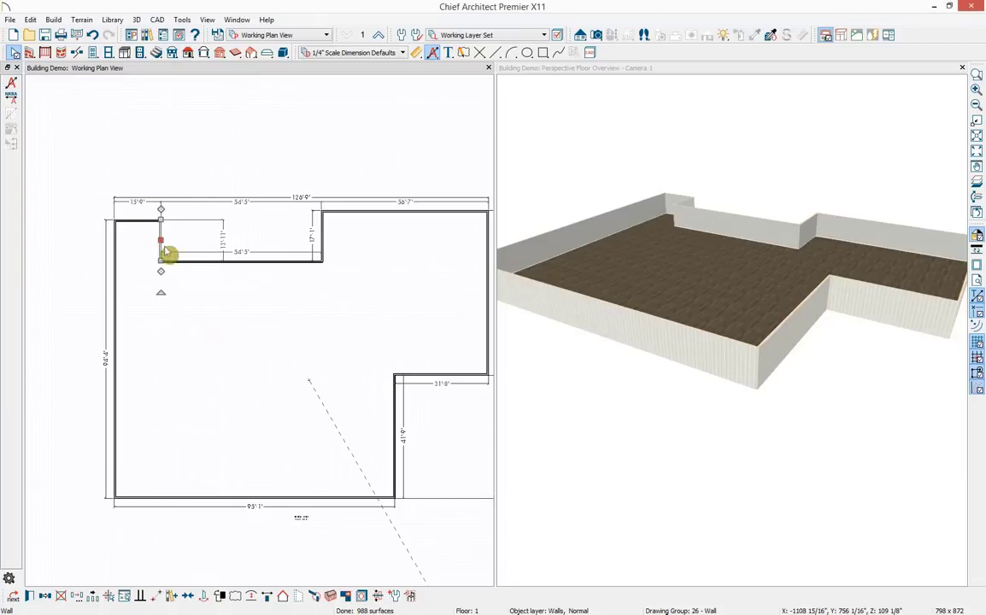
{"action": "left_click", "coordinate": [225, 243]}
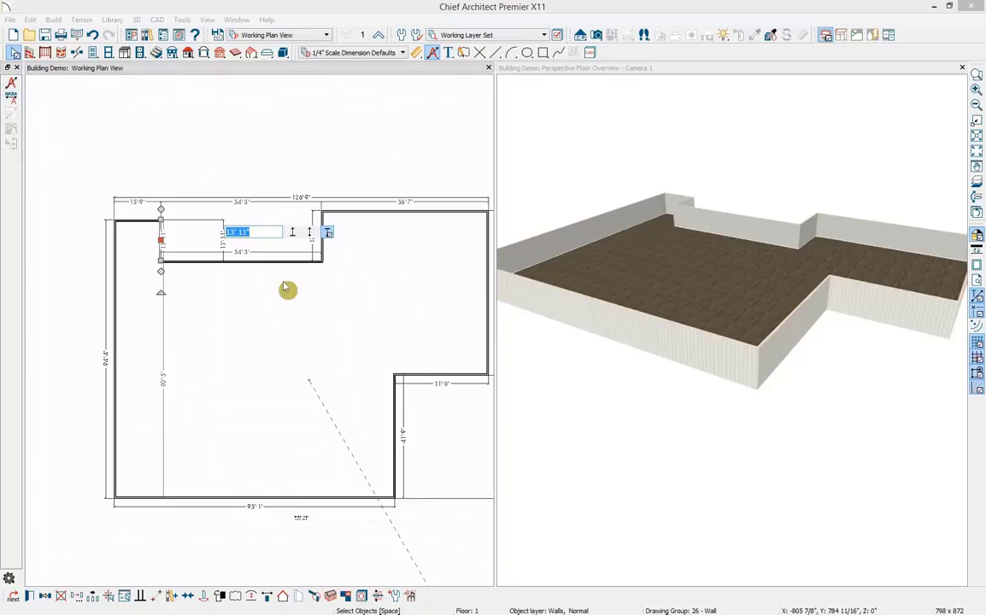
{"action": "type", "text": "9' 10"}
{"action": "key", "text": "Return"}
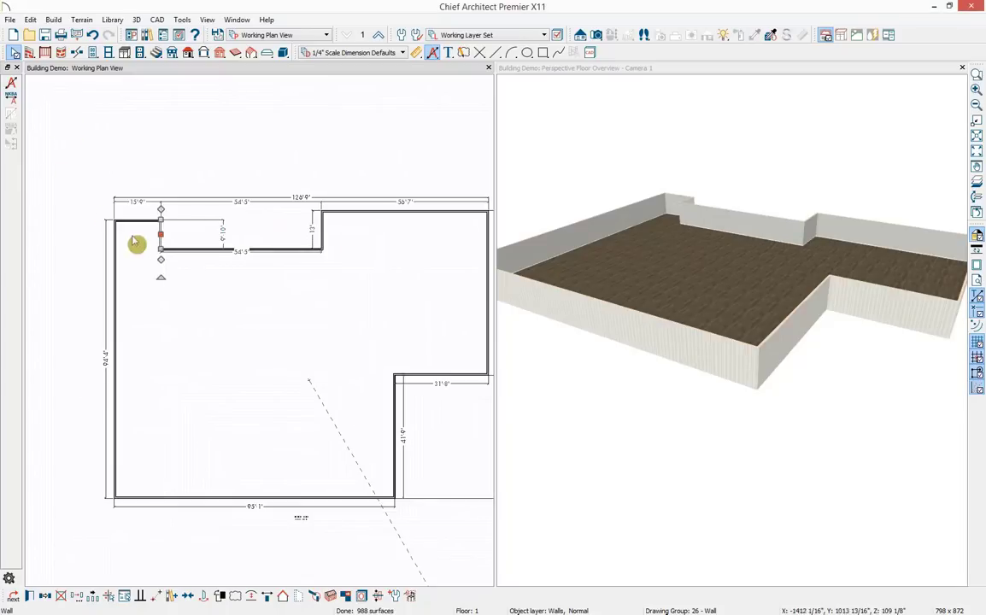
Draw a straight interior wall from the lower-left jog corner up to the upper recess corner, separating the left wing from the main area
{"action": "scroll", "coordinate": [159, 261], "scroll_direction": "up", "scroll_amount": 2}
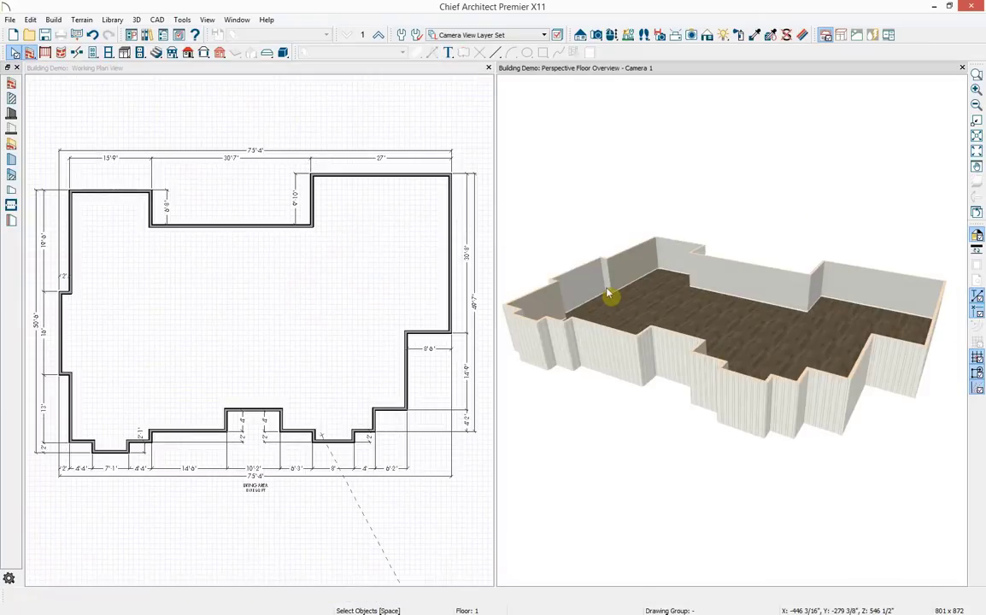
{"action": "left_click", "coordinate": [29, 52]}
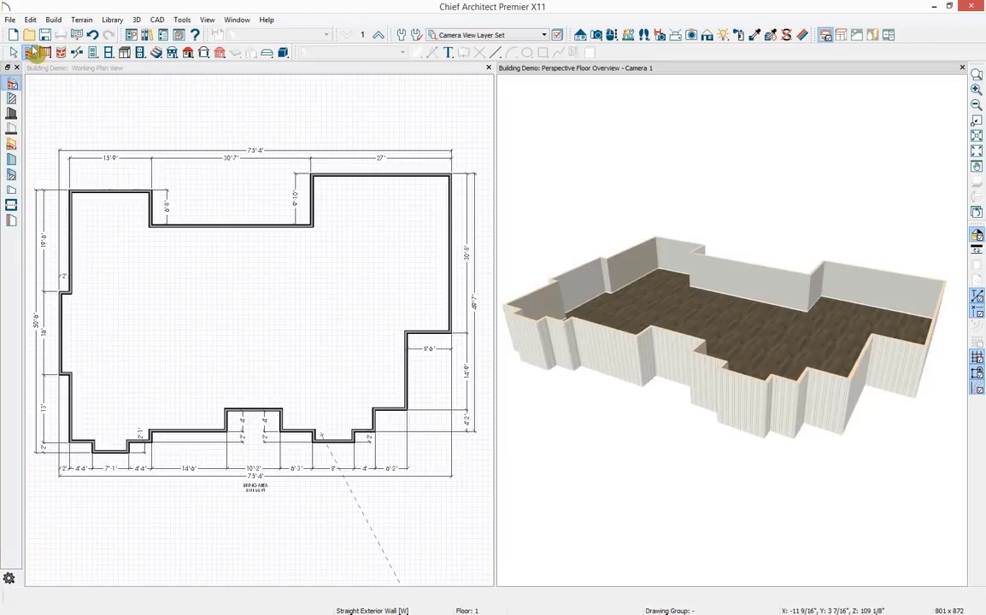
{"action": "left_click", "coordinate": [11, 100]}
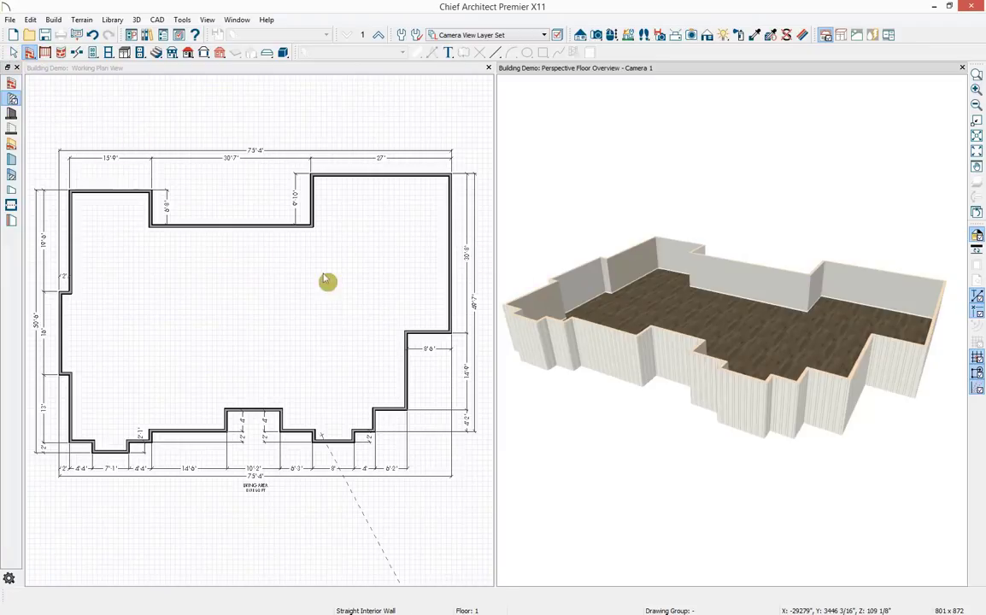
{"action": "left_click", "coordinate": [171, 113]}
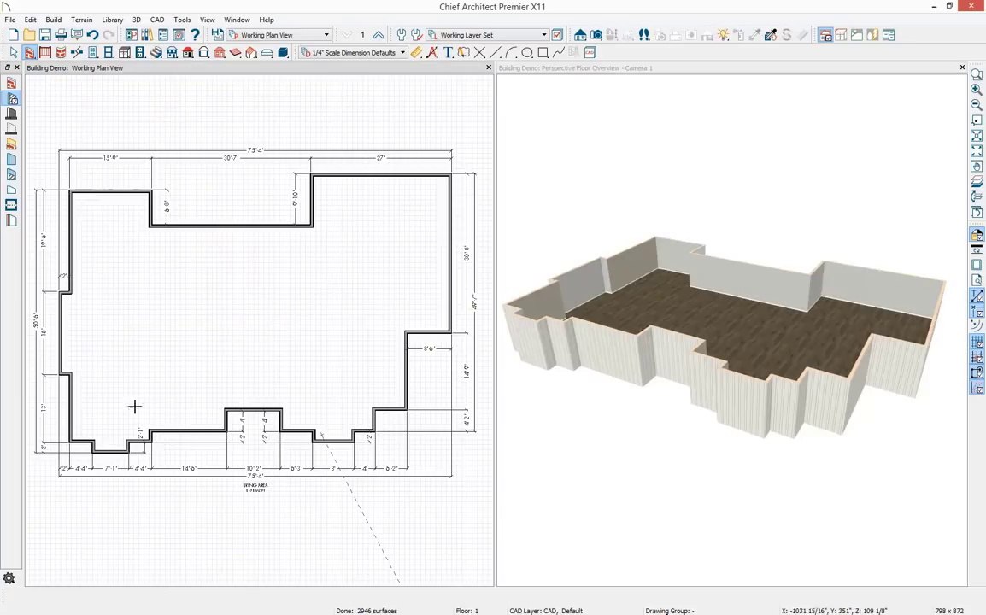
{"action": "left_click_drag", "start_coordinate": [150, 431], "coordinate": [151, 226]}
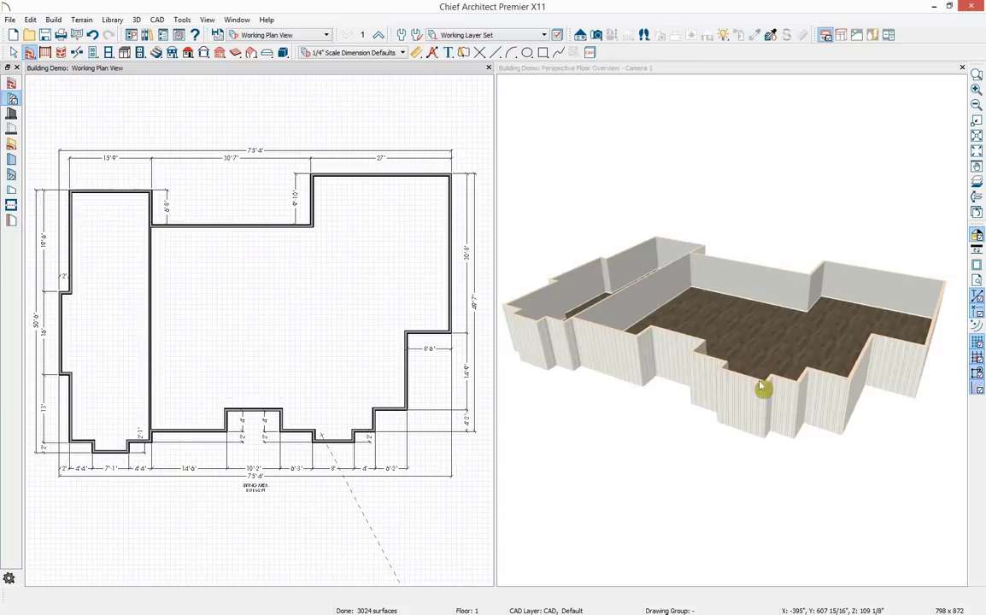
{"action": "left_click", "coordinate": [680, 74]}
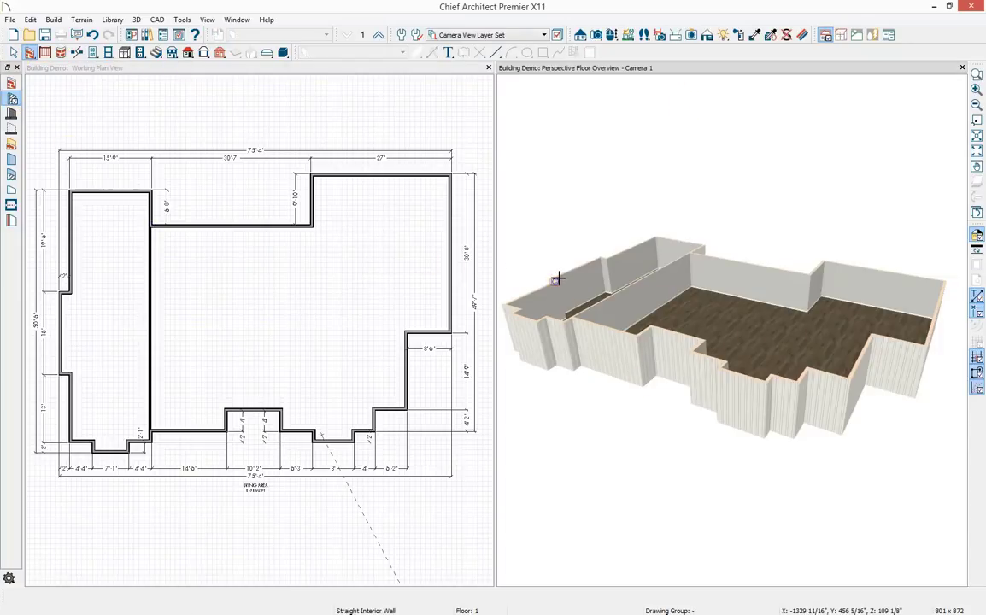
In the 3D overview, draw interior walls across the left wing at both side jogs and between the main area and right wing
{"action": "mouse_move", "coordinate": [555, 282]}
{"action": "left_mouse_down"}
{"action": "mouse_move", "coordinate": [612, 294]}
{"action": "mouse_move", "coordinate": [616, 260]}
{"action": "mouse_move", "coordinate": [654, 275]}
{"action": "left_mouse_up"}
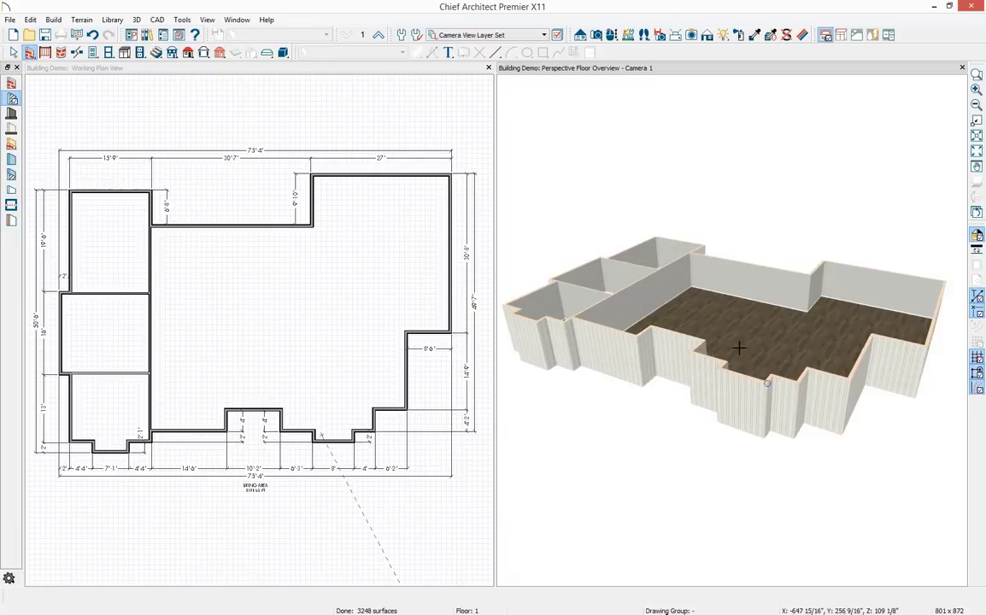
{"action": "mouse_move", "coordinate": [703, 341]}
{"action": "left_mouse_down"}
{"action": "mouse_move", "coordinate": [775, 263]}
{"action": "mouse_move", "coordinate": [784, 270]}
{"action": "left_mouse_up"}
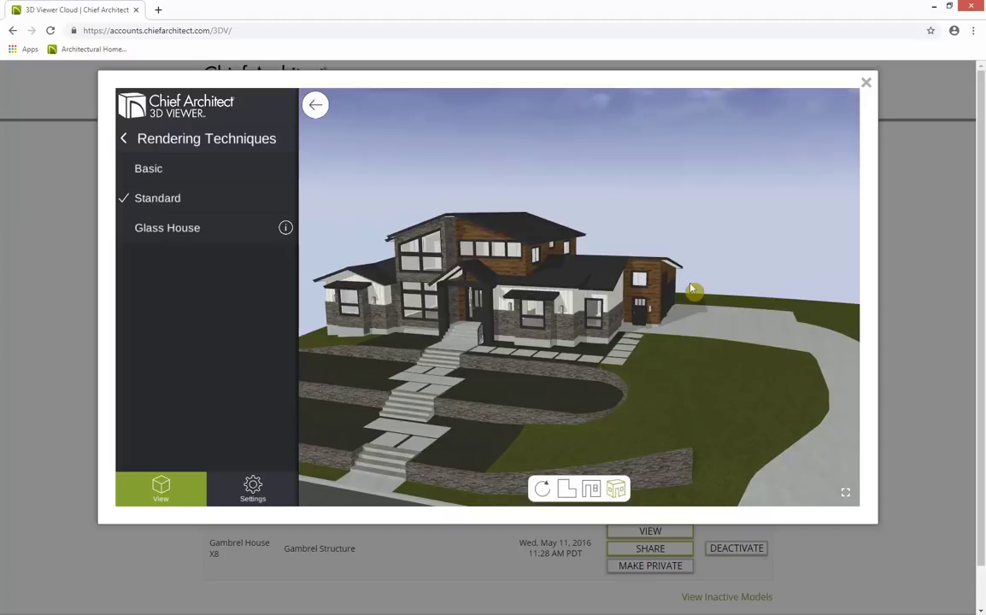
{"action": "left_click_drag", "start_coordinate": [476, 278], "coordinate": [515, 313]}
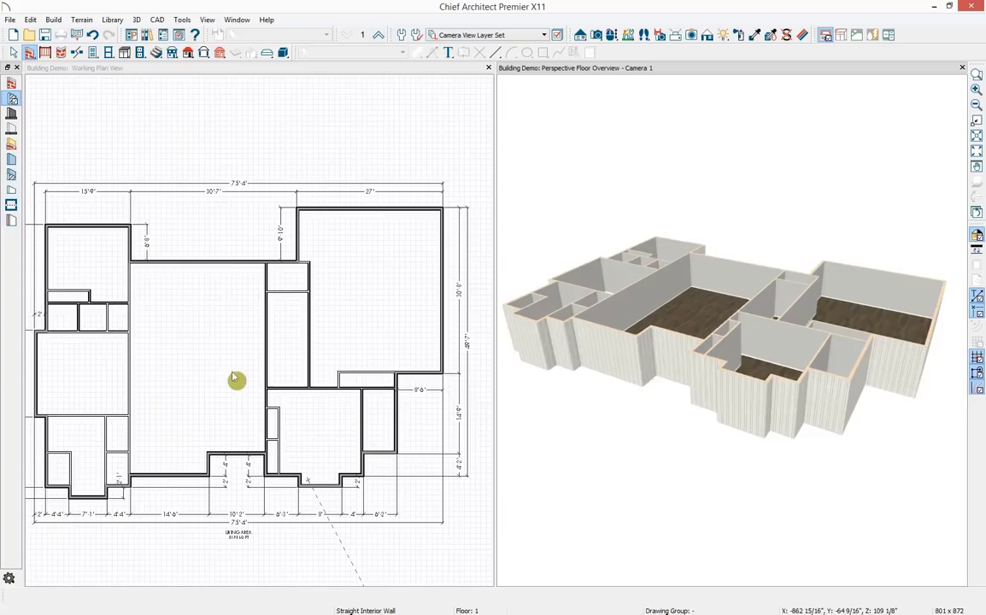
For the 14'-6" front wall and the adjoining short recess wall, rename the siding wall type to Board and Batten - 6
{"action": "left_click", "coordinate": [191, 485]}
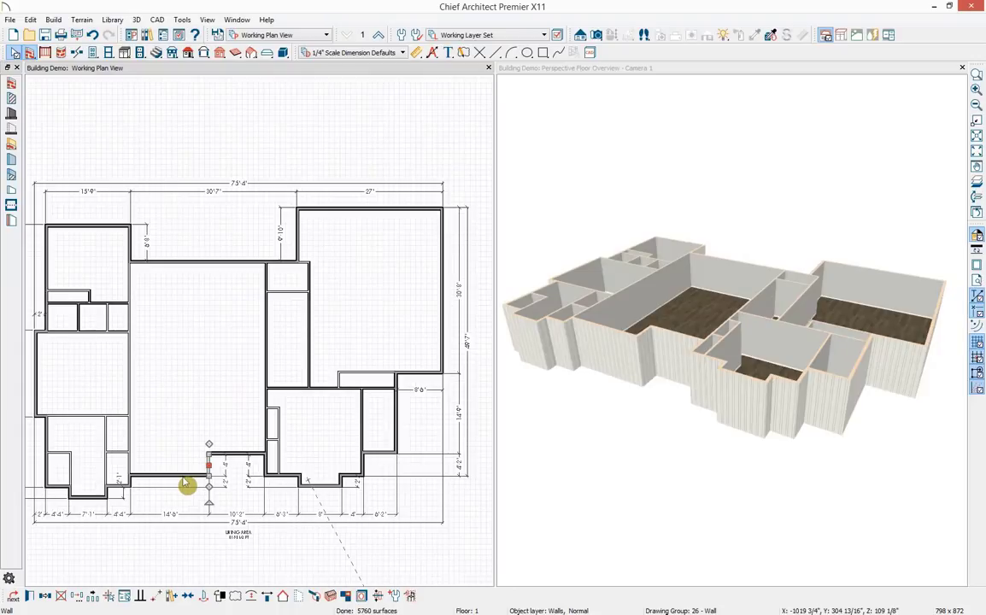
{"action": "left_click", "coordinate": [186, 482]}
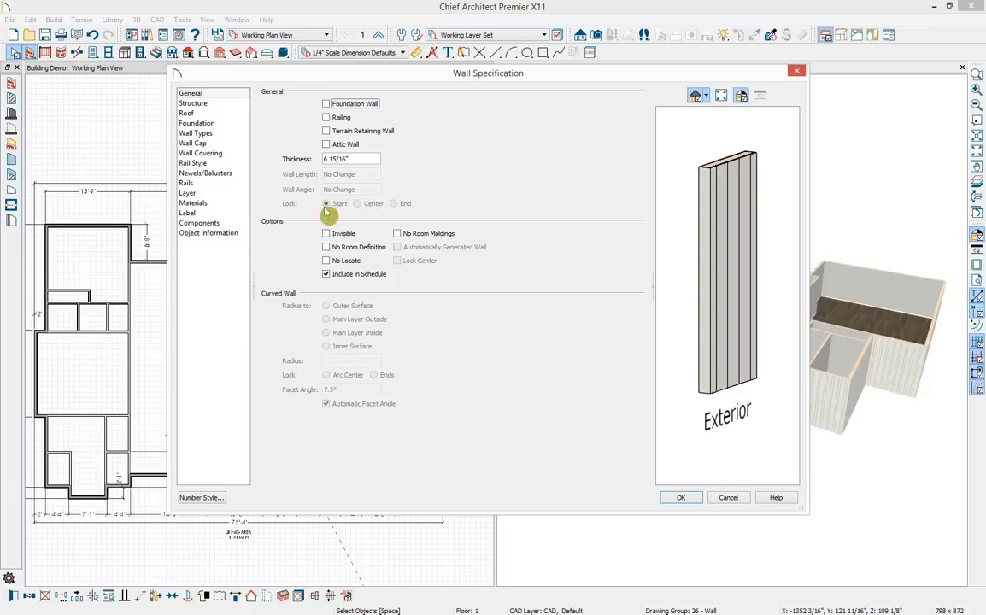
{"action": "left_click", "coordinate": [214, 135]}
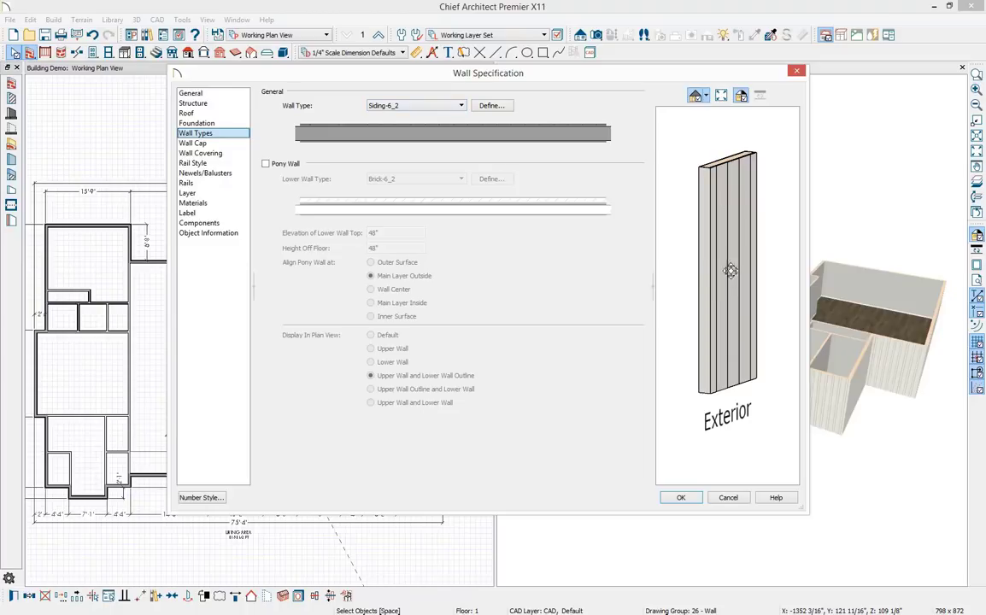
{"action": "left_click", "coordinate": [492, 106]}
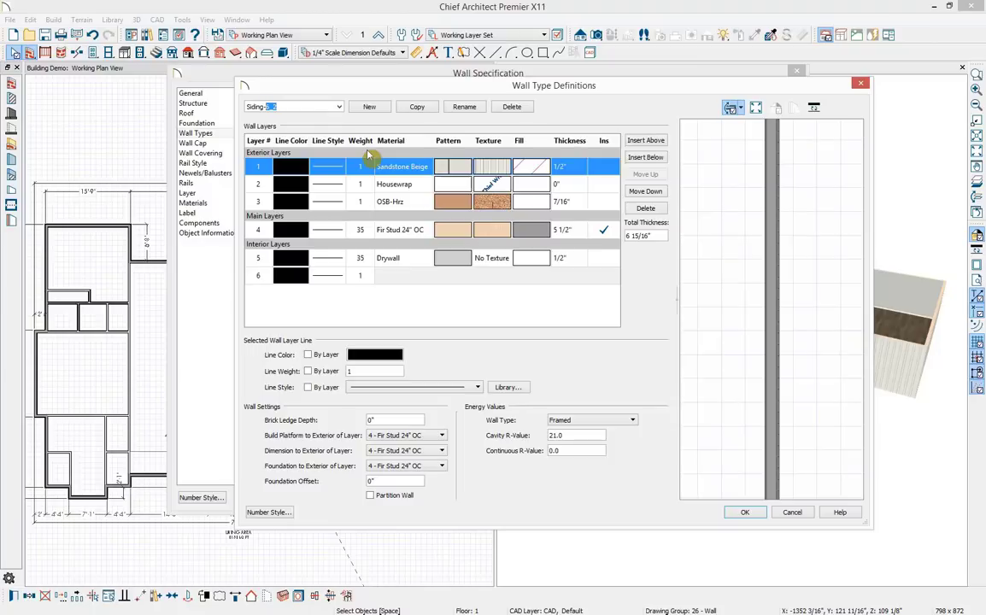
{"action": "key", "text": "BackSpace"}
{"action": "key", "text": "BackSpace"}
{"action": "key", "text": "BackSpace"}
{"action": "key", "text": "BackSpace"}
{"action": "key", "text": "BackSpace"}
{"action": "key", "text": "BackSpace"}
{"action": "key", "text": "BackSpace"}
{"action": "key", "text": "BackSpace"}
{"action": "type", "text": "Board and Batten - 6"}
Copy the Brick-6 wall type and name the copy STONE-6
{"action": "left_click", "coordinate": [339, 107]}
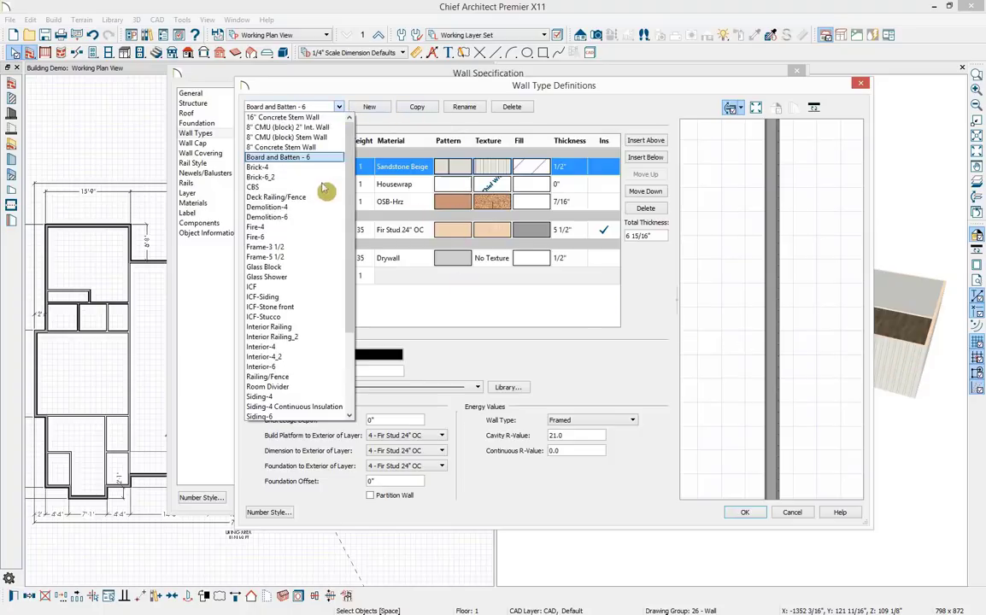
{"action": "left_click", "coordinate": [340, 108]}
{"action": "left_click", "coordinate": [340, 108]}
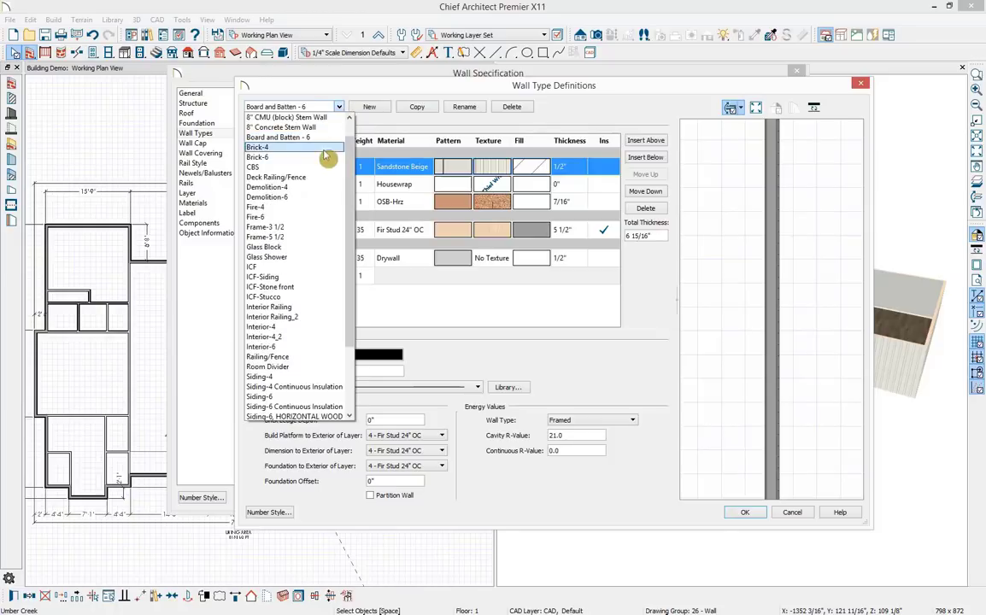
{"action": "left_click", "coordinate": [281, 159]}
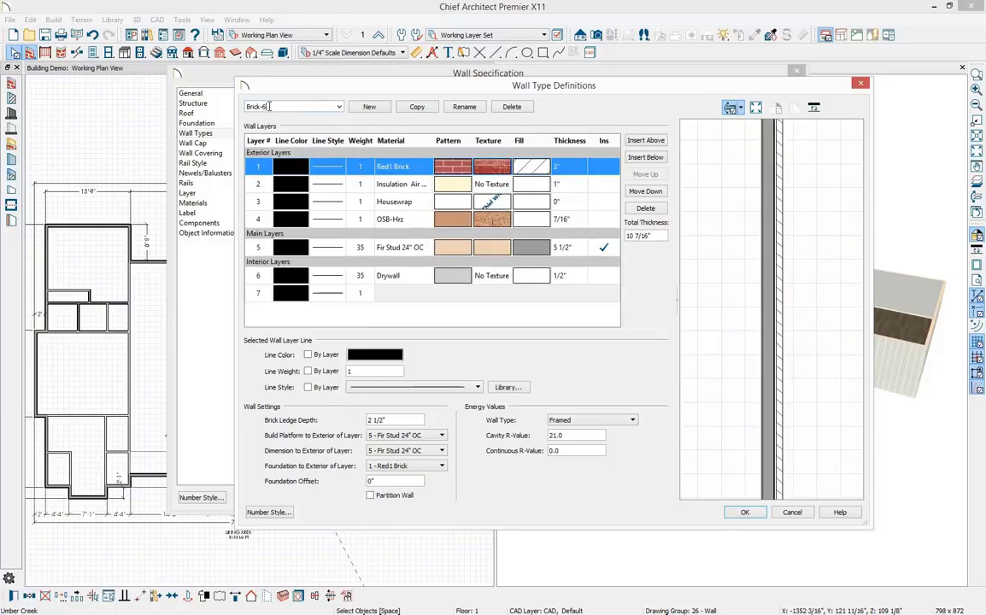
{"action": "left_click", "coordinate": [417, 107]}
{"action": "key", "text": "BackSpace"}
{"action": "key", "text": "BackSpace"}
{"action": "key", "text": "BackSpace"}
{"action": "left_click_drag", "start_coordinate": [259, 106], "coordinate": [152, 97]}
{"action": "type", "text": "STONE"}
Set the STONE-6 outermost exterior layer to the Umber Creek material from Pro-Fit Alpine Ledgestone with a thickness of 2 1/2"
{"action": "double_click", "coordinate": [493, 169]}
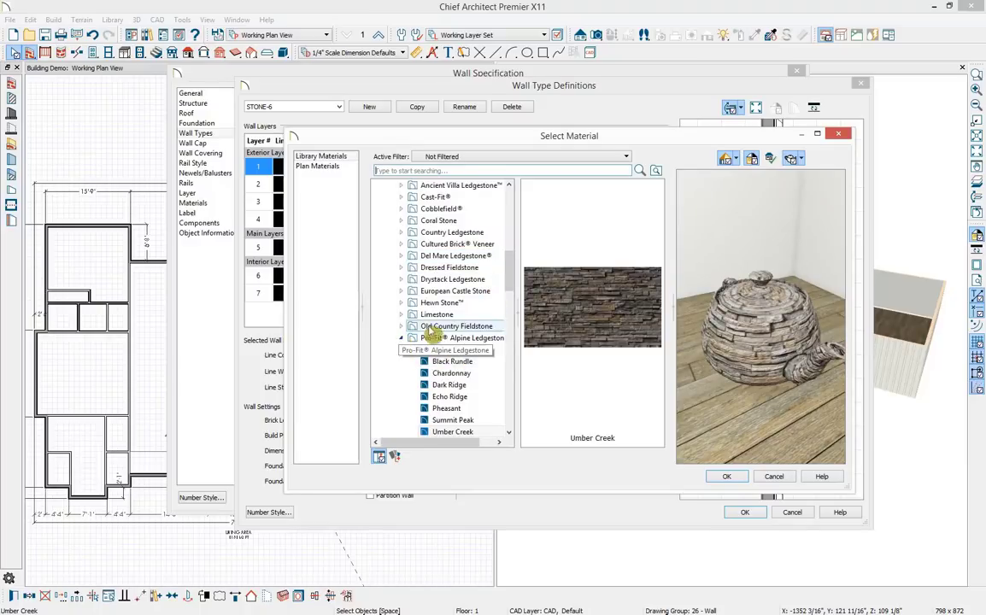
{"action": "left_click", "coordinate": [462, 431]}
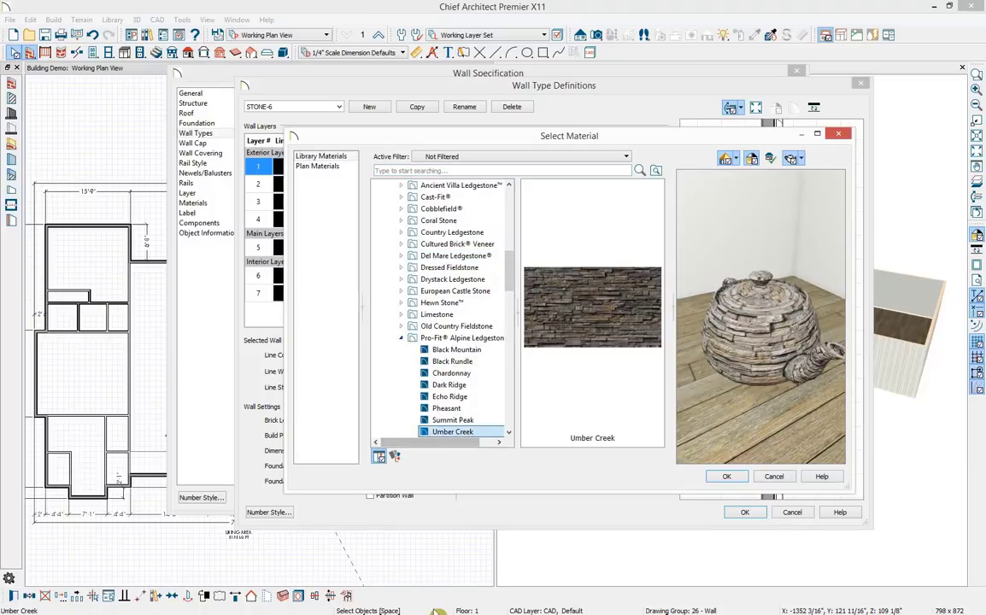
{"action": "left_click", "coordinate": [726, 478]}
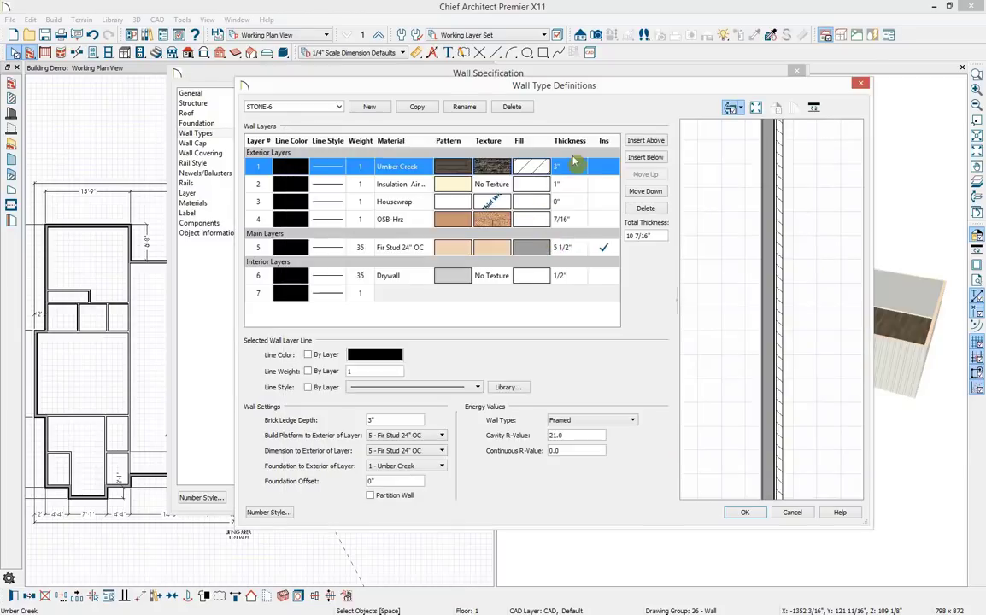
{"action": "left_click", "coordinate": [574, 169]}
{"action": "left_click", "coordinate": [576, 305]}
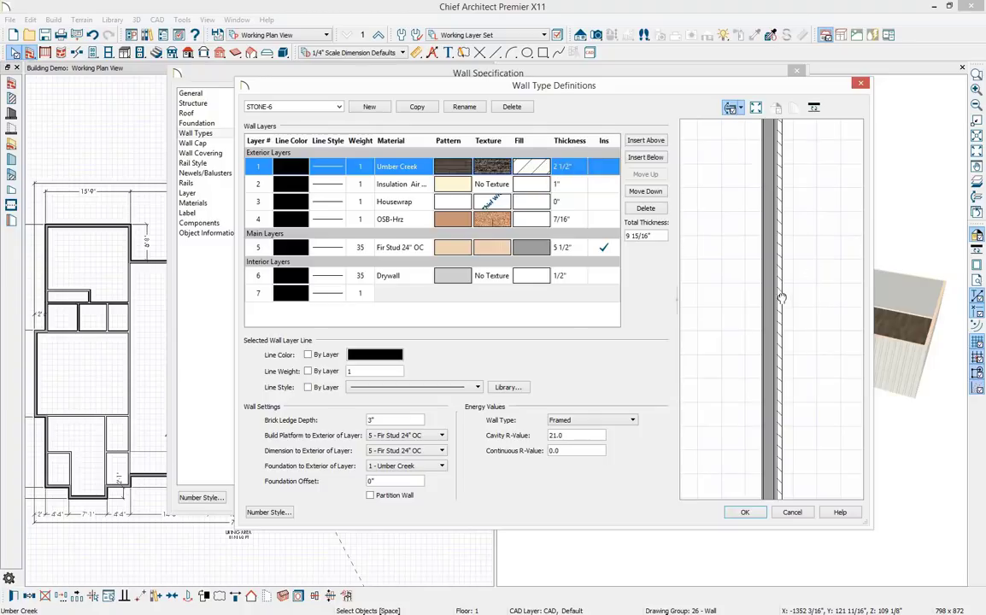
Preview the STONE-6 wall type in standard 3D rendering and apply it to the selected front and recess walls
{"action": "left_click_drag", "start_coordinate": [782, 297], "coordinate": [778, 303]}
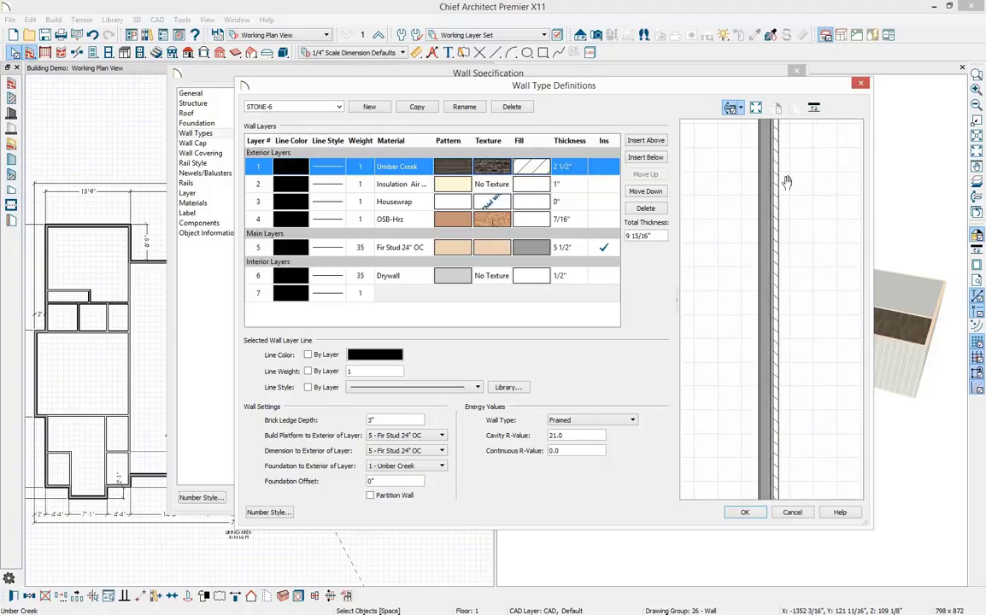
{"action": "left_click", "coordinate": [740, 110]}
{"action": "left_click", "coordinate": [750, 130]}
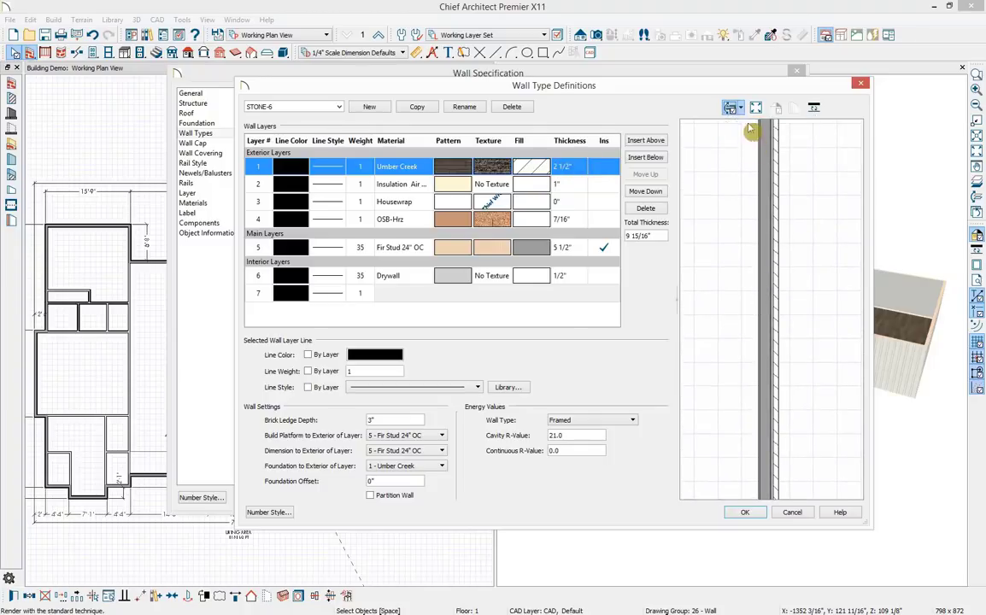
{"action": "mouse_move", "coordinate": [786, 285]}
{"action": "left_mouse_down"}
{"action": "mouse_move", "coordinate": [827, 264]}
{"action": "mouse_move", "coordinate": [842, 308]}
{"action": "mouse_move", "coordinate": [801, 295]}
{"action": "left_mouse_up"}
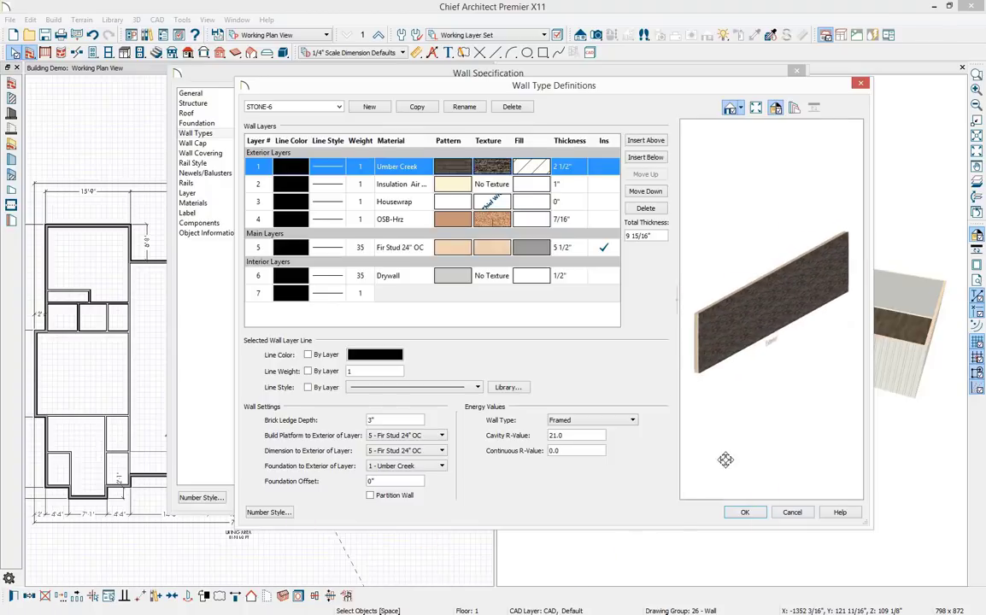
{"action": "left_click", "coordinate": [745, 513]}
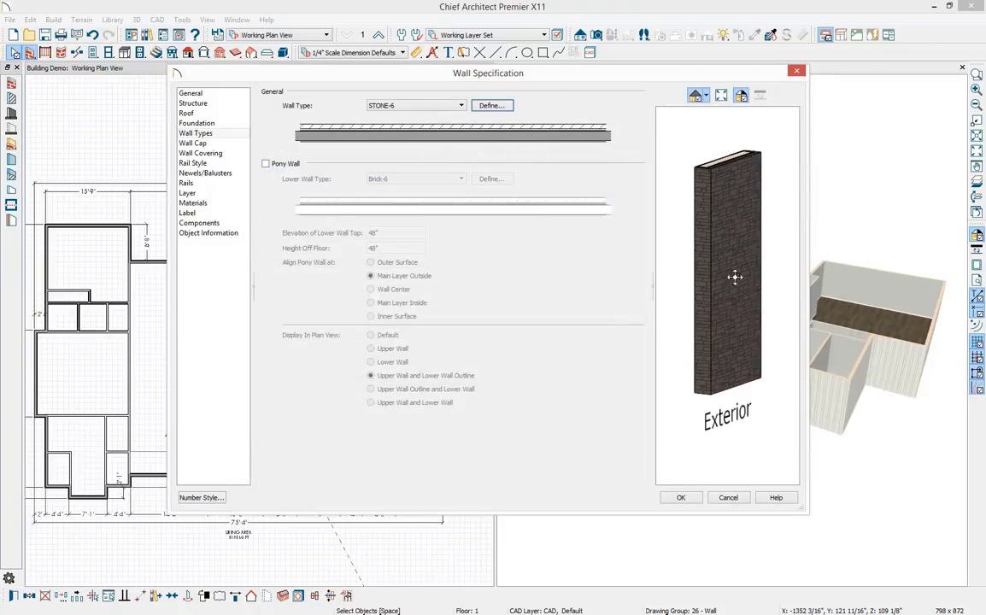
{"action": "left_click", "coordinate": [681, 500]}
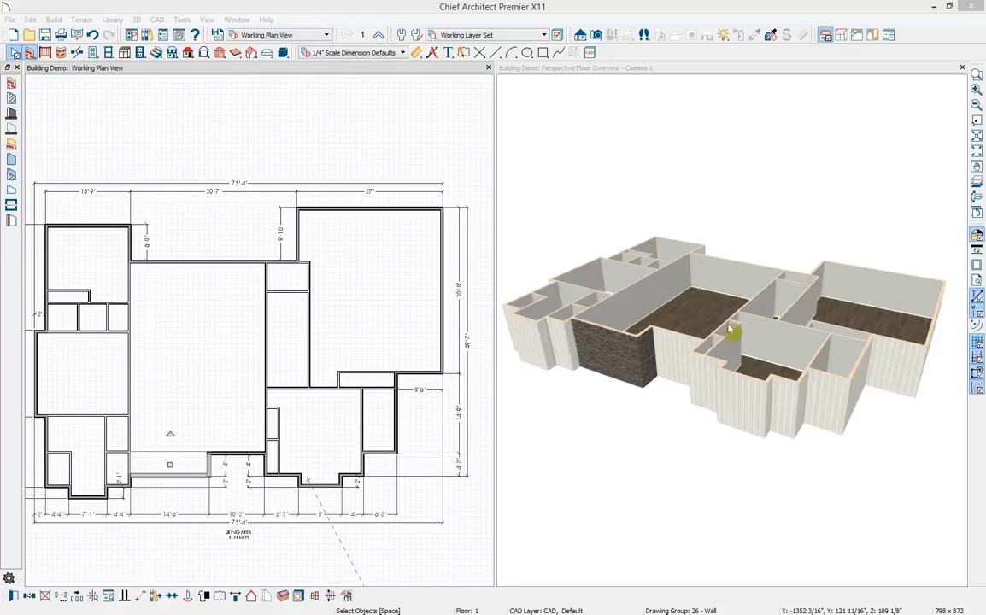
Select together the remaining front exterior walls, the adjoining right jog wall and all exterior walls along the left side
{"action": "left_click", "coordinate": [249, 457]}
{"action": "left_click", "coordinate": [268, 471], "text": "shift"}
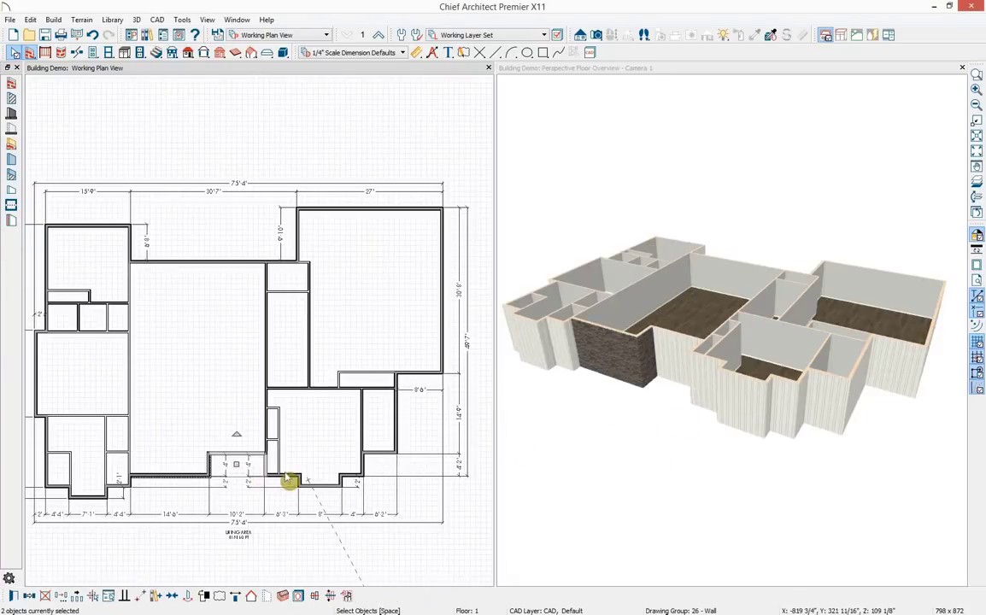
{"action": "left_click", "coordinate": [286, 475], "text": "shift"}
{"action": "left_click", "coordinate": [309, 486], "text": "shift"}
{"action": "left_click", "coordinate": [291, 476], "text": "shift"}
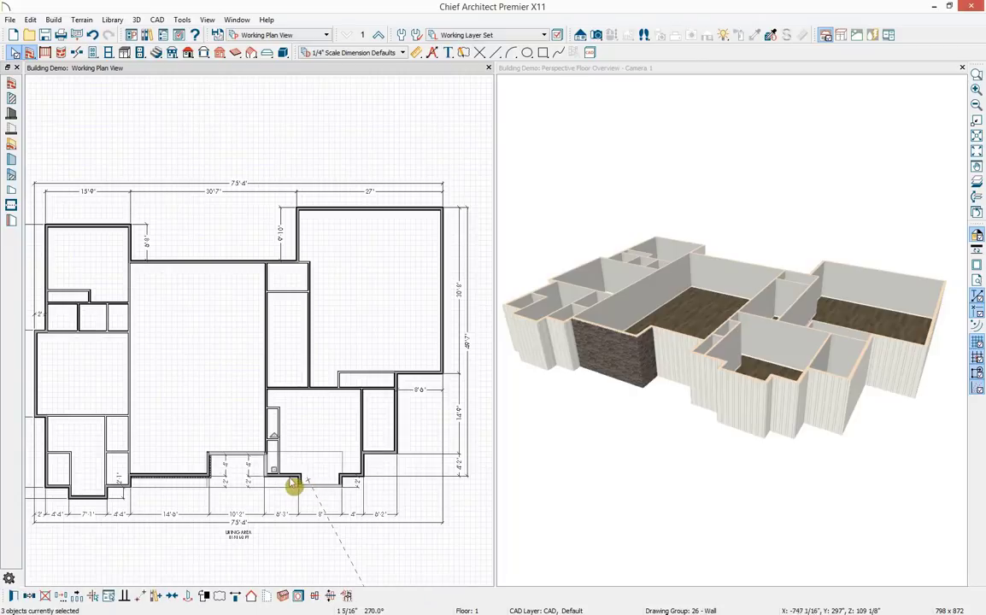
{"action": "left_click", "coordinate": [292, 475], "text": "shift"}
{"action": "left_click", "coordinate": [300, 481], "text": "shift"}
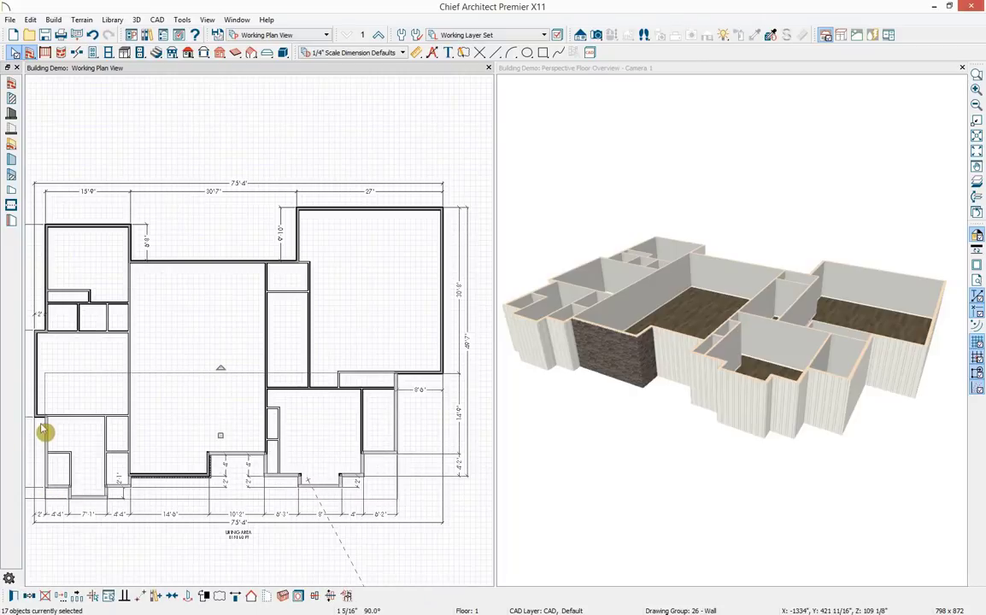
{"action": "left_click", "coordinate": [39, 416], "text": "shift"}
{"action": "left_click", "coordinate": [36, 384], "text": "shift"}
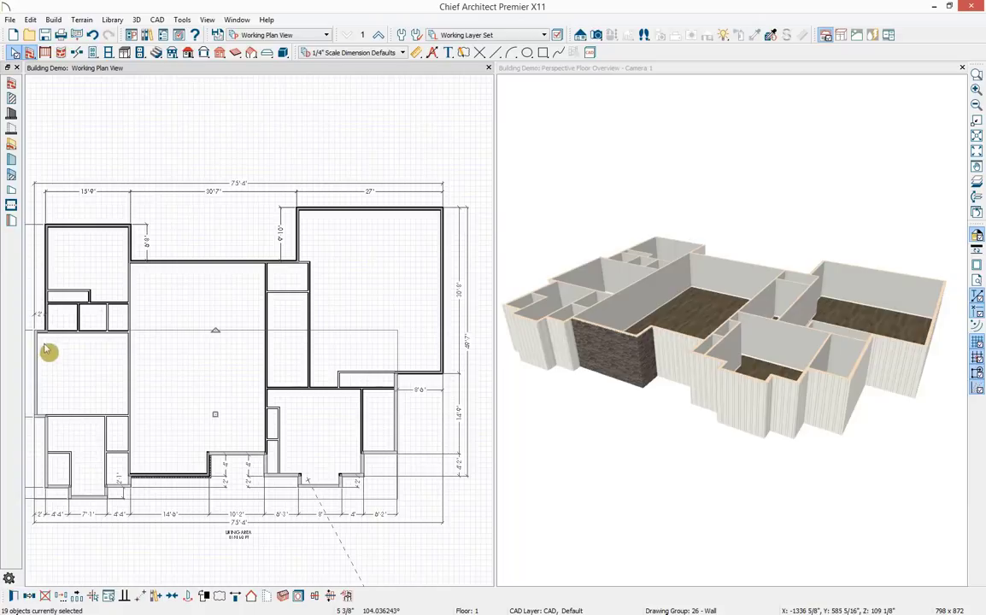
{"action": "left_click", "coordinate": [43, 332], "text": "shift"}
{"action": "left_click", "coordinate": [47, 265], "text": "shift"}
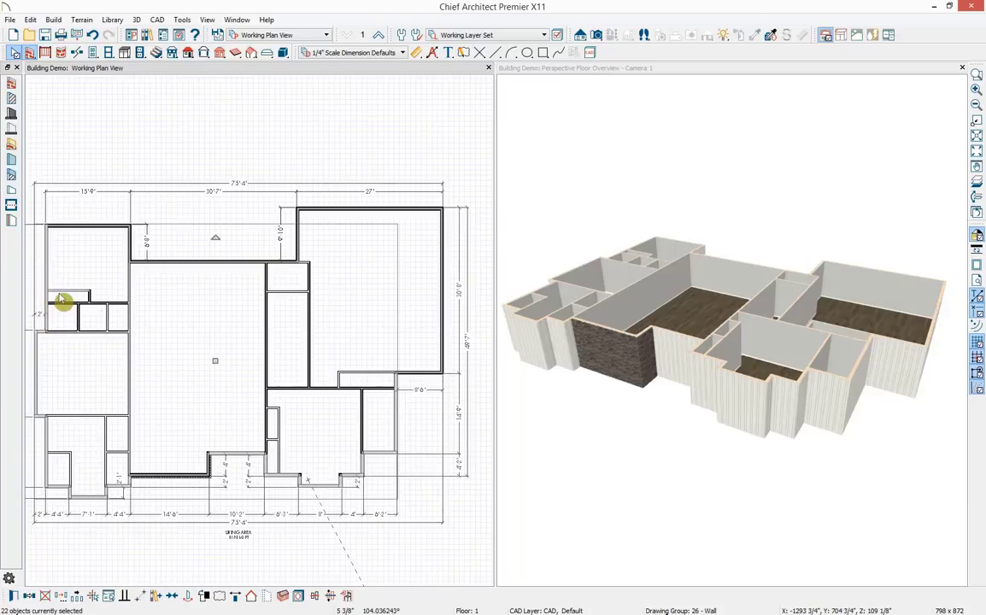
Turn the selected exterior walls into pony walls with STONE-6 as the lower wall type
{"action": "left_click", "coordinate": [13, 595]}
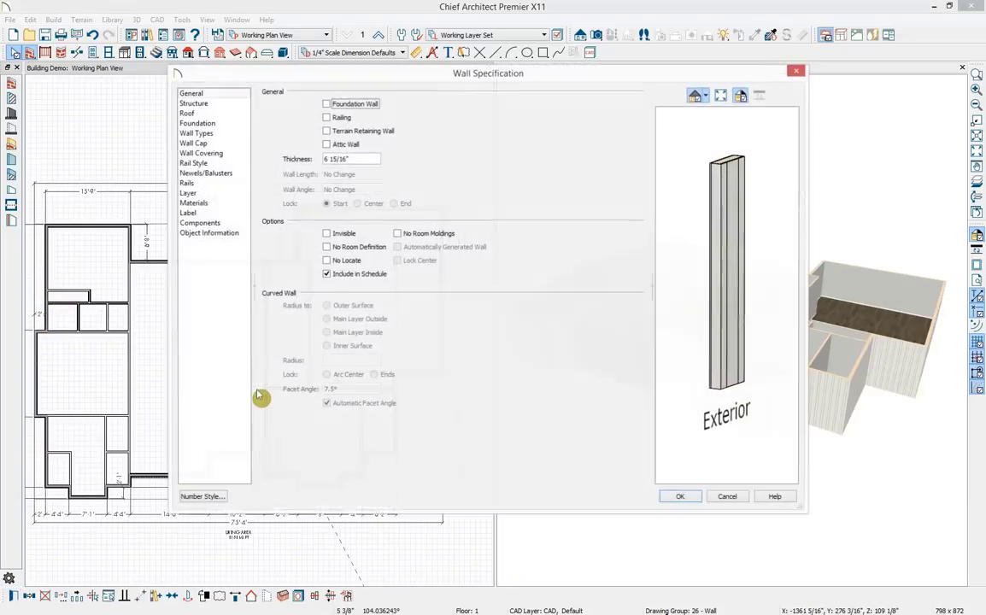
{"action": "left_click", "coordinate": [197, 133]}
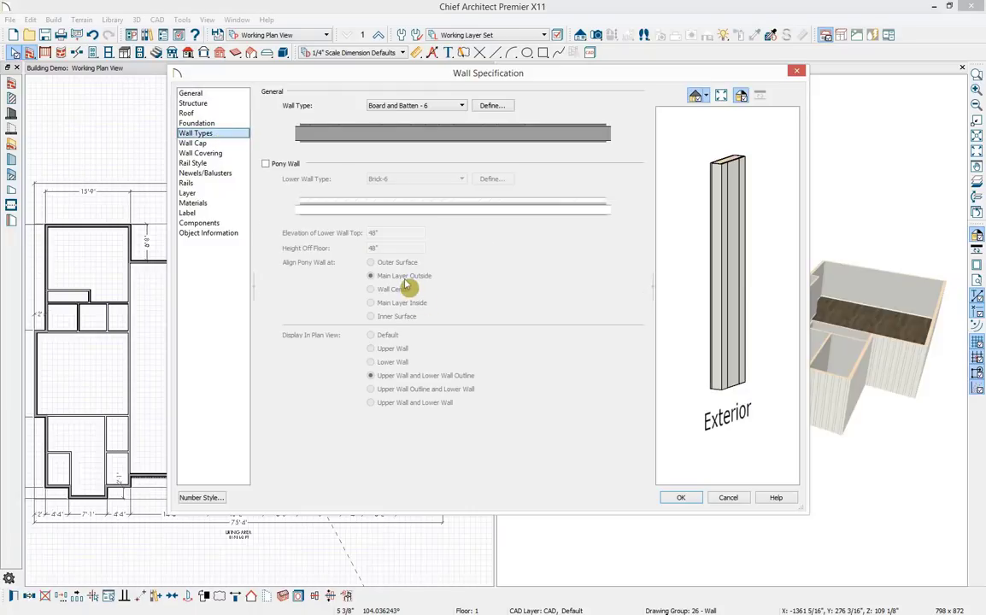
{"action": "left_click", "coordinate": [266, 163]}
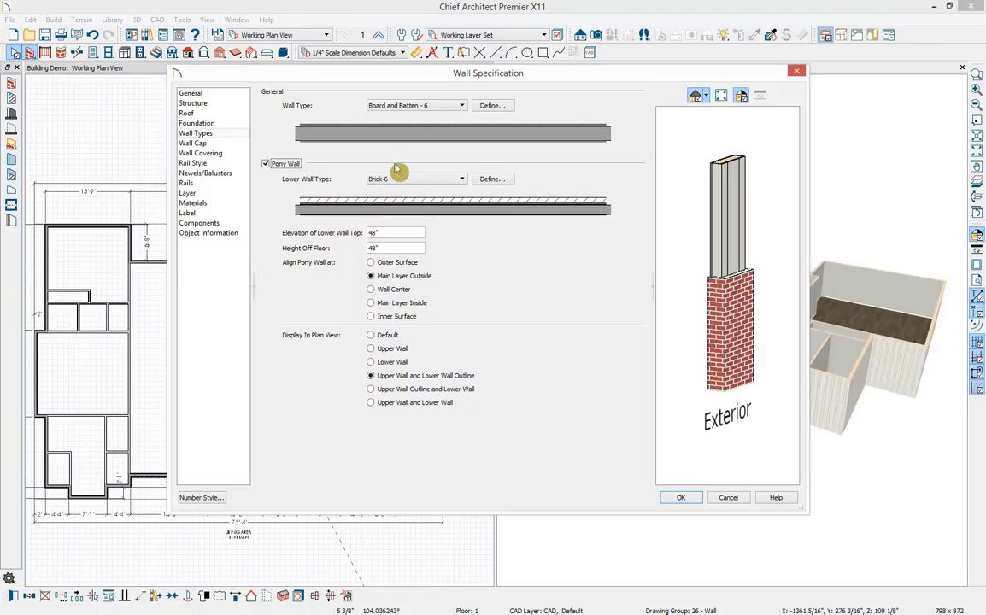
{"action": "left_click", "coordinate": [460, 182]}
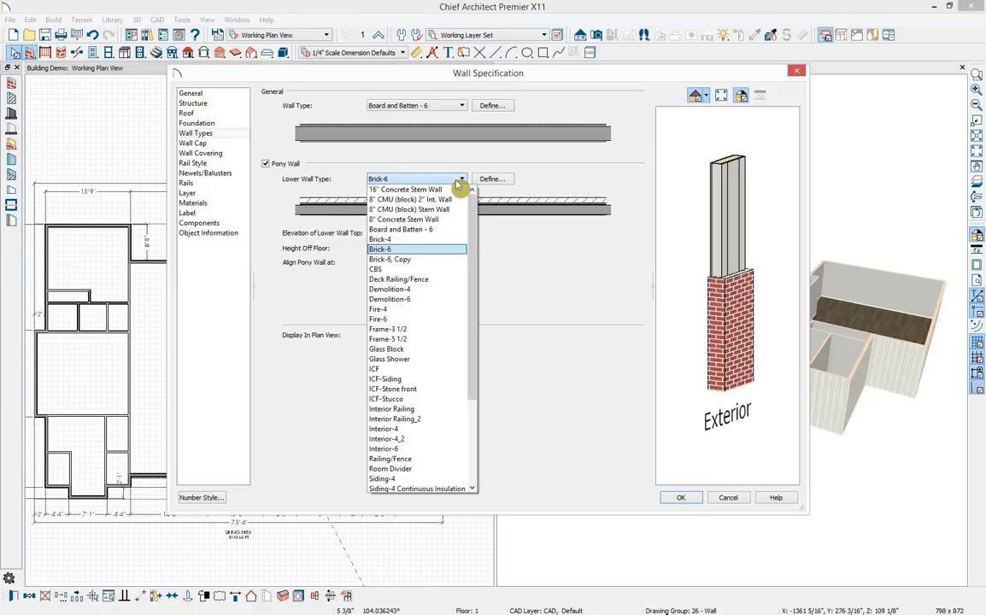
{"action": "scroll", "coordinate": [407, 380], "scroll_direction": "down", "scroll_amount": 3}
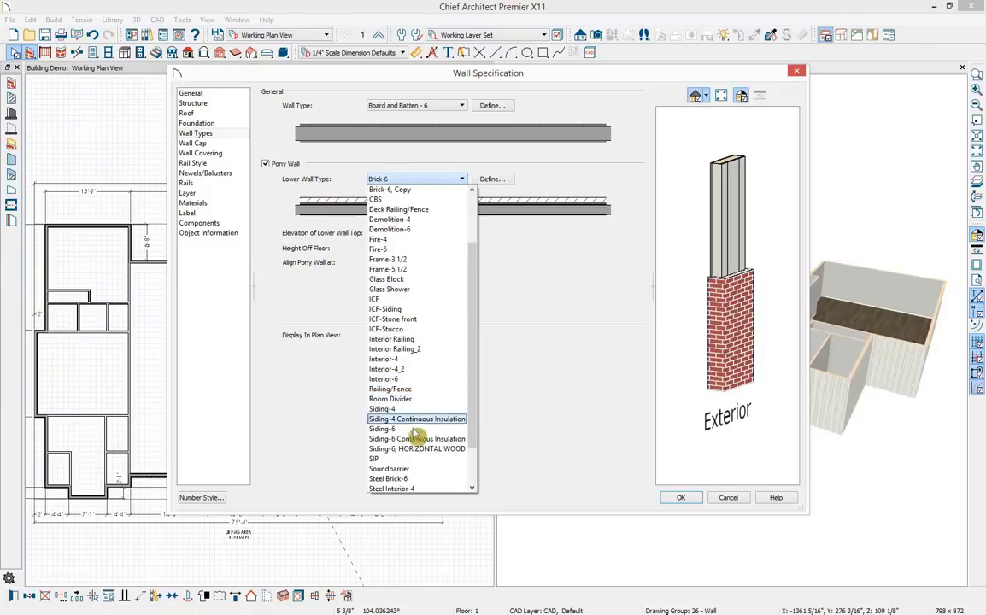
{"action": "scroll", "coordinate": [418, 479], "scroll_direction": "down", "scroll_amount": 1}
{"action": "left_click", "coordinate": [418, 481]}
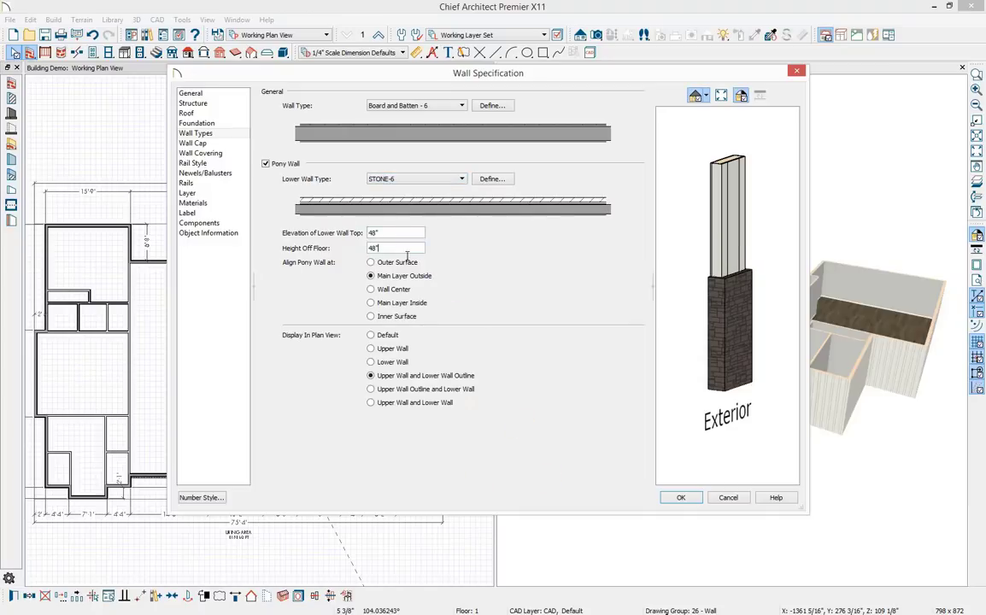
{"action": "left_click", "coordinate": [523, 384]}
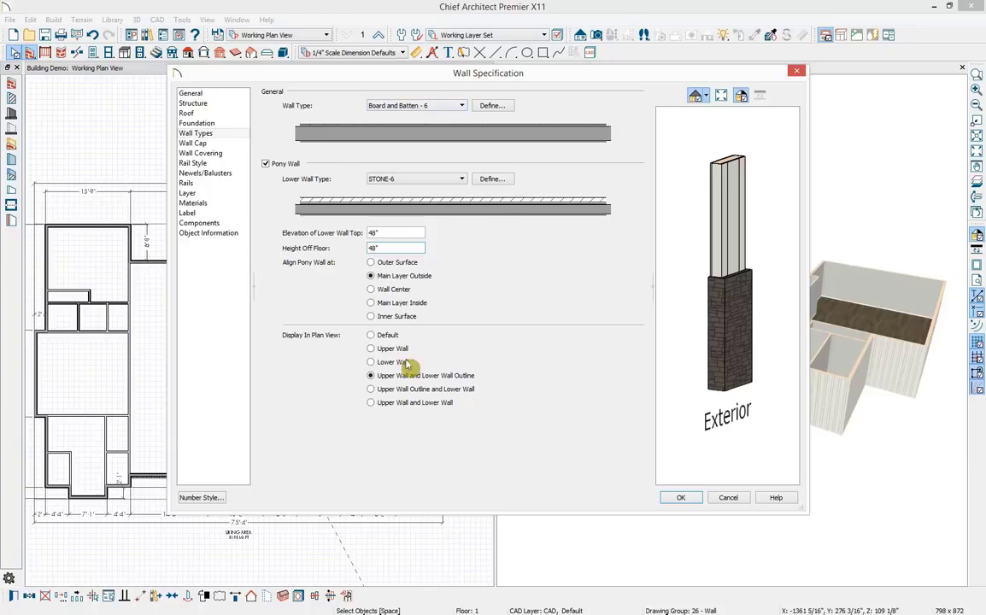
Compare the pony wall's display options in a plan preview, keep Upper Wall and Lower Wall Outline, and apply the wall specification
{"action": "left_click", "coordinate": [697, 96]}
{"action": "left_click", "coordinate": [730, 150]}
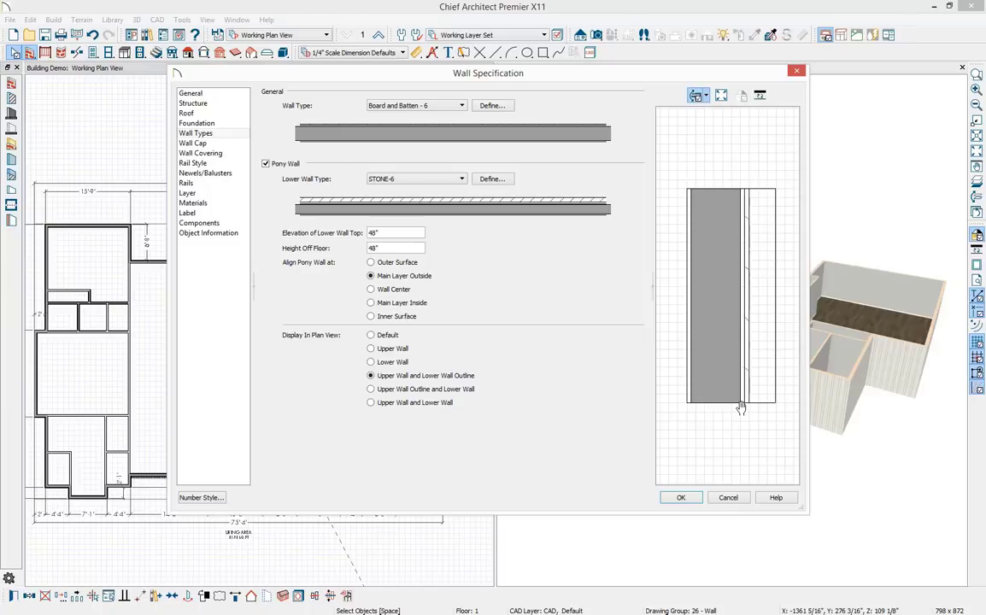
{"action": "left_click", "coordinate": [382, 392]}
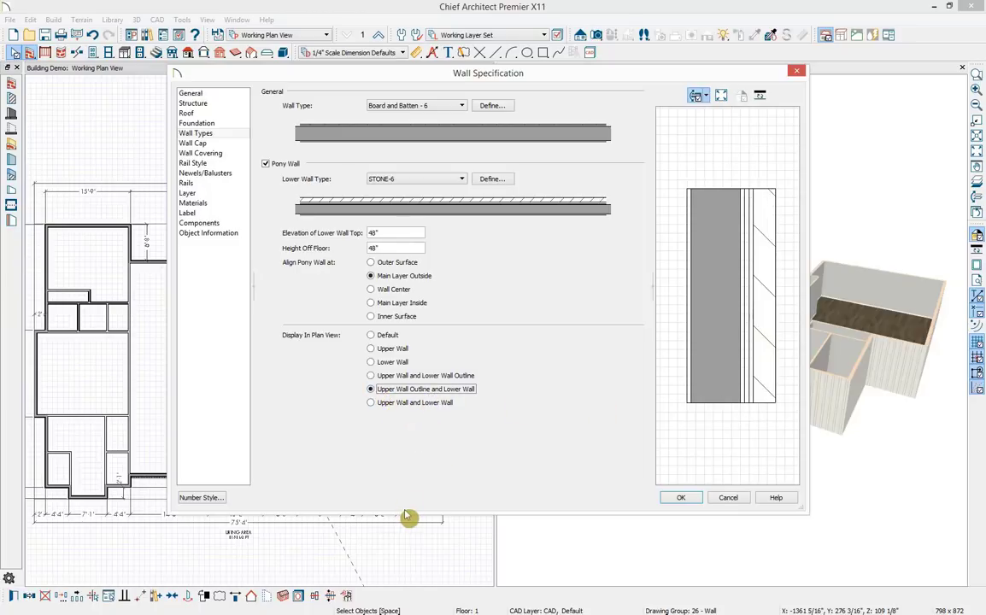
{"action": "left_click", "coordinate": [376, 402]}
{"action": "left_click", "coordinate": [404, 376]}
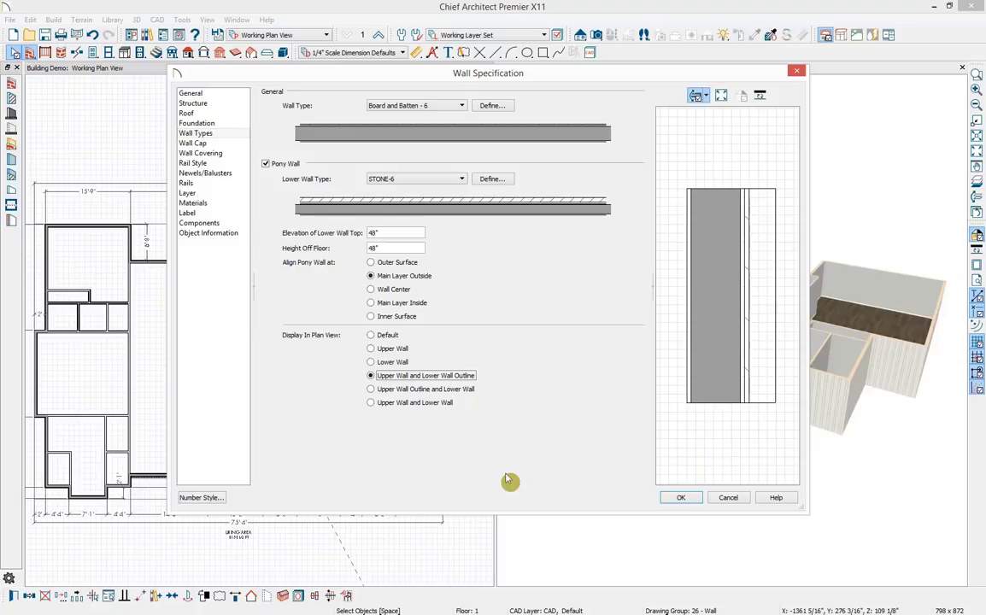
{"action": "left_click", "coordinate": [681, 499]}
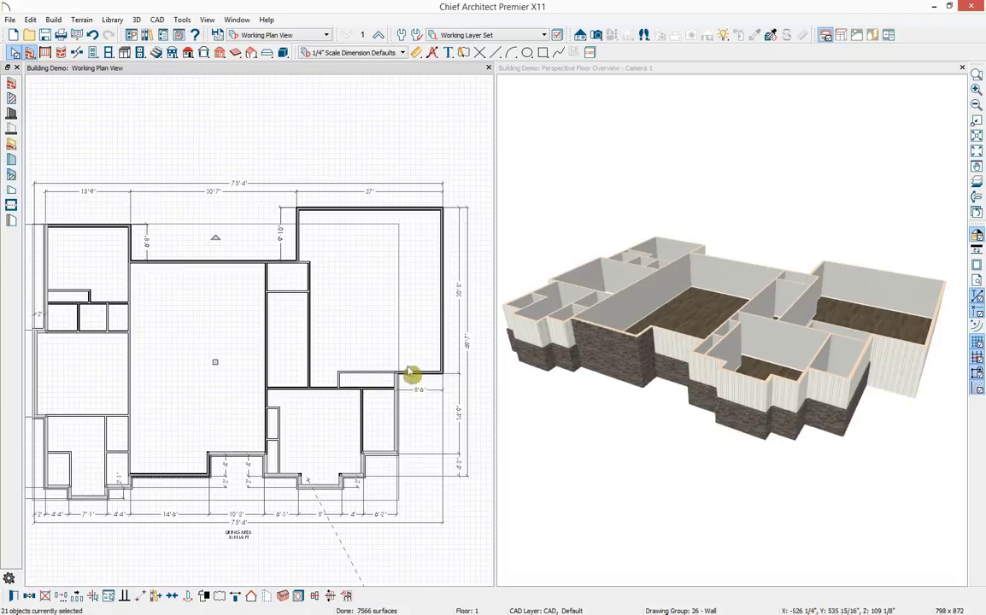
Select together the exterior walls around the large rear-right wing and the recessed entry wall at the front
{"action": "left_click", "coordinate": [423, 291]}
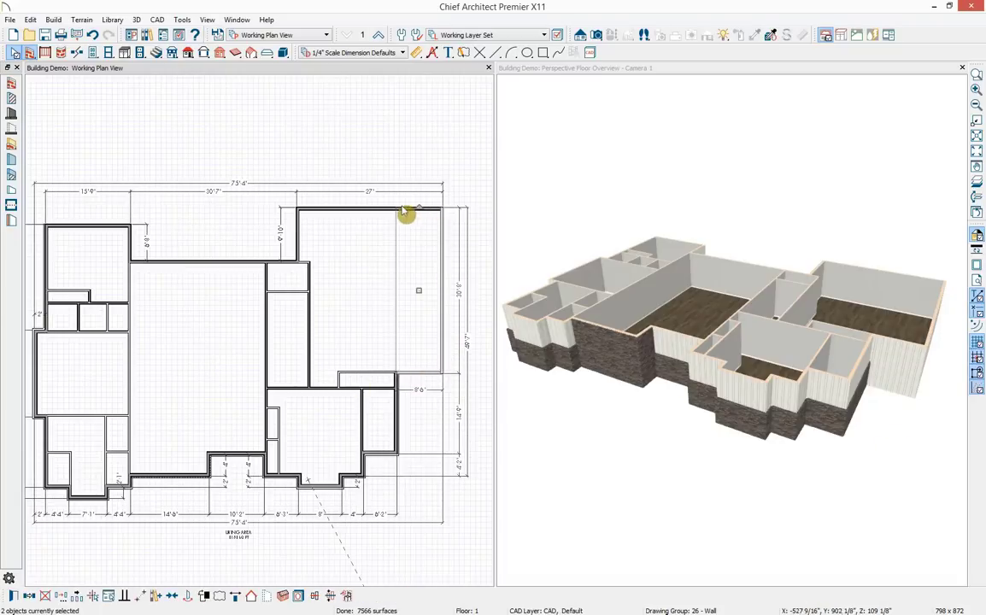
{"action": "left_click", "coordinate": [298, 234], "text": "shift"}
{"action": "left_click", "coordinate": [330, 214]}
{"action": "left_click", "coordinate": [328, 220]}
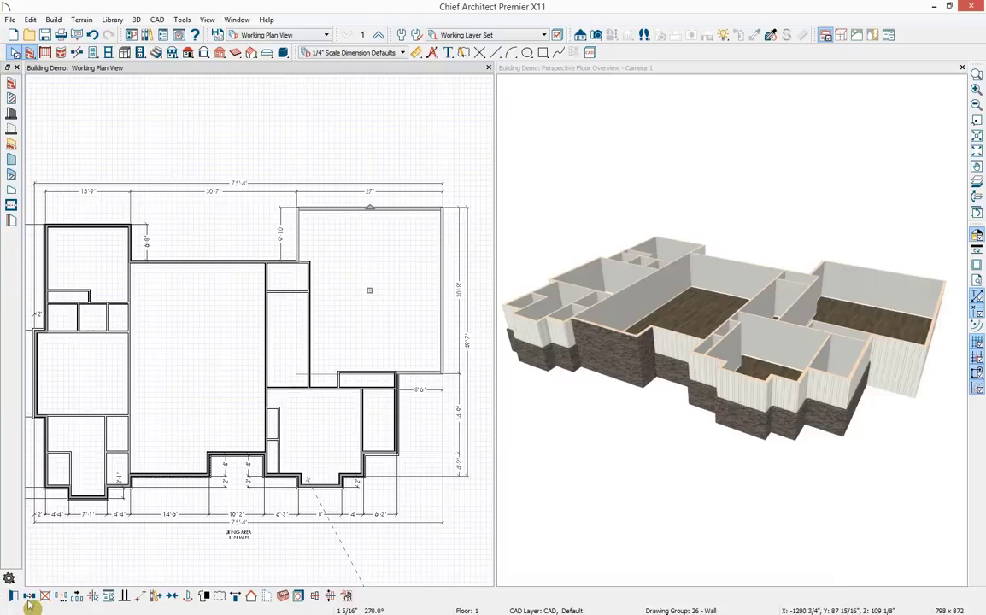
{"action": "left_click", "coordinate": [238, 456], "text": "shift"}
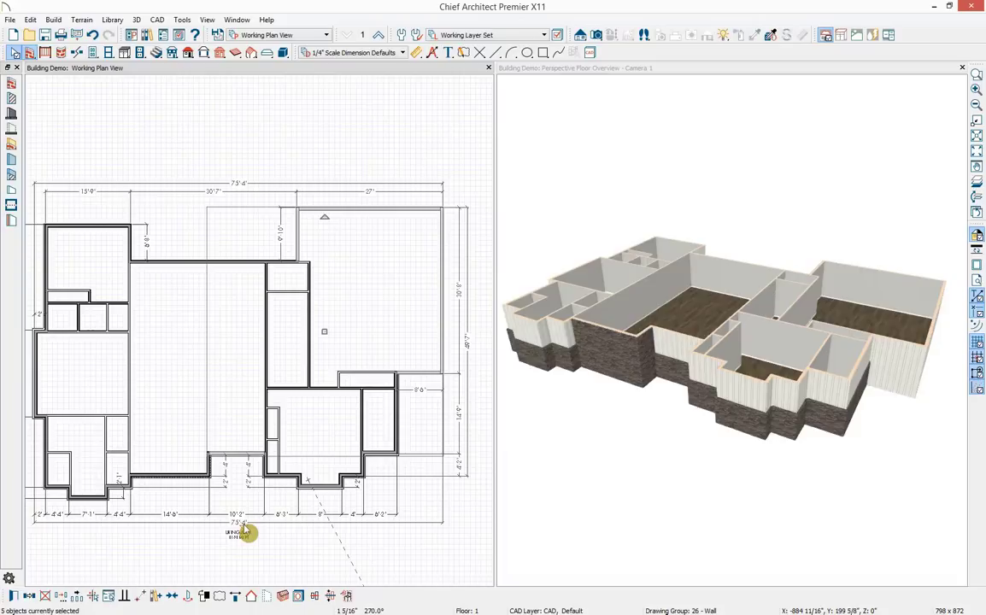
Review the structure, roof and foundation settings in the selected walls' specification
{"action": "left_click", "coordinate": [13, 596]}
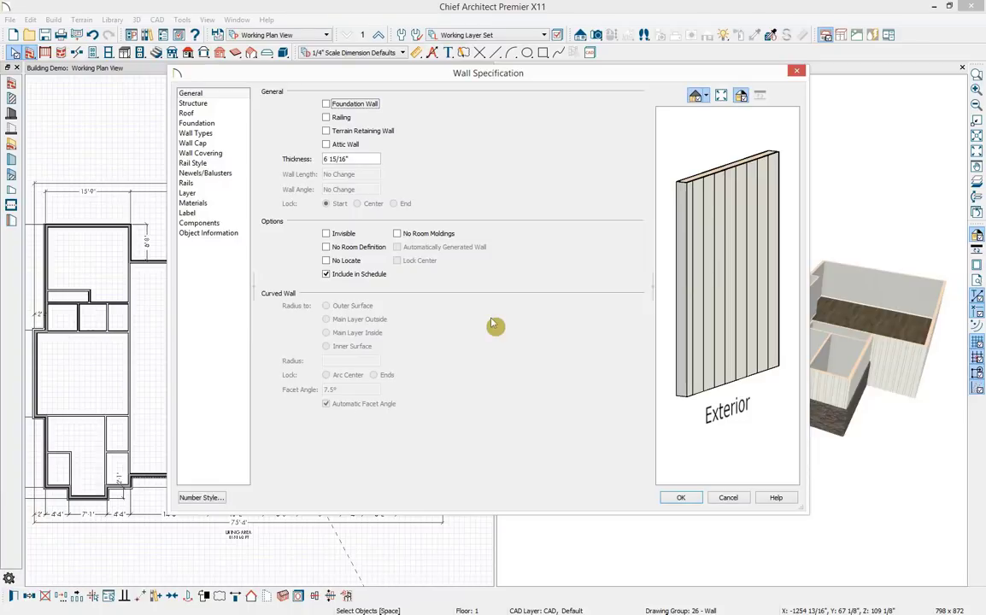
{"action": "left_click_drag", "start_coordinate": [463, 80], "coordinate": [469, 81]}
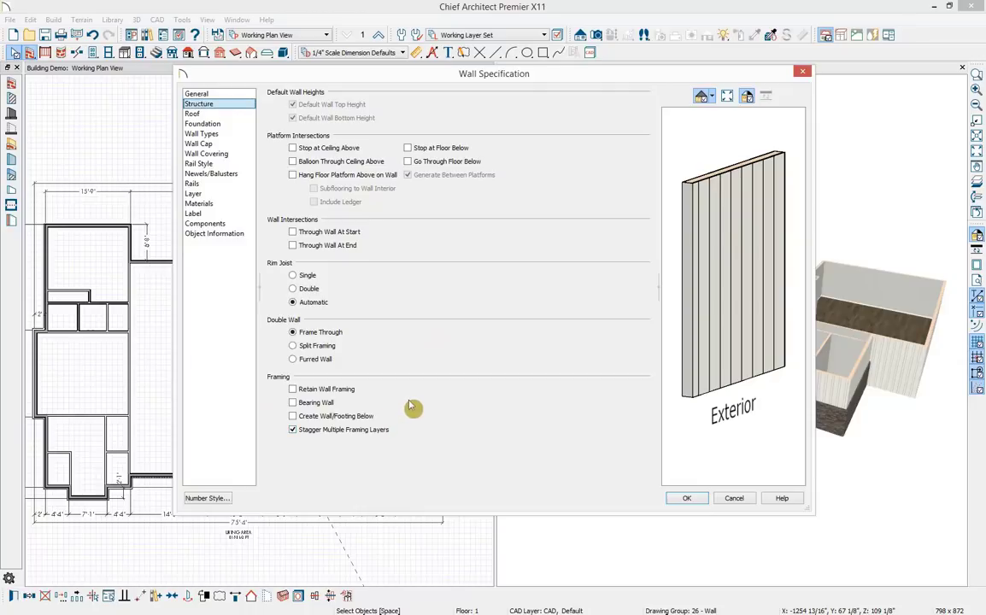
{"action": "left_click", "coordinate": [220, 114]}
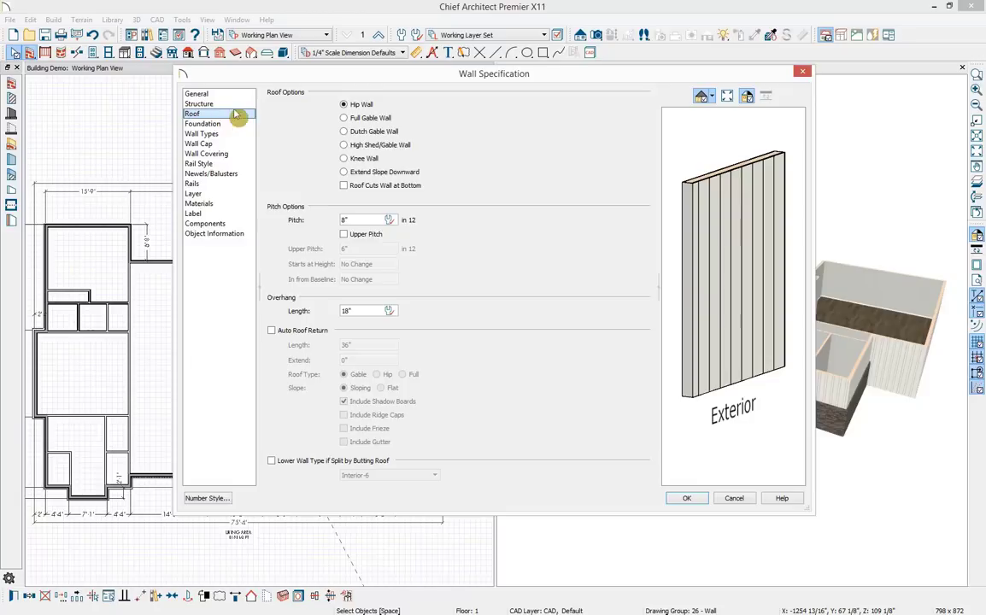
{"action": "left_click", "coordinate": [245, 126]}
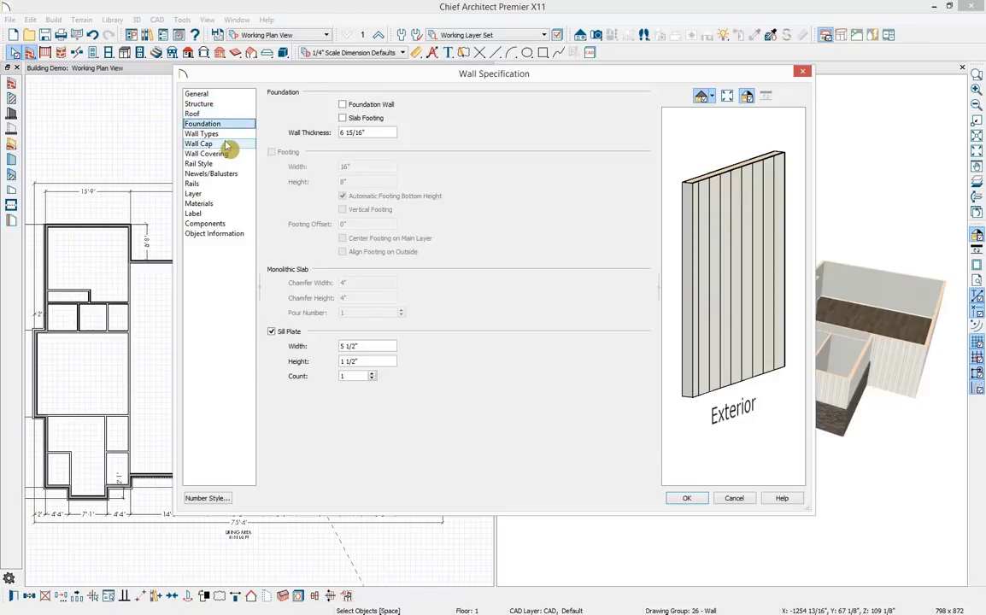
Turn off the pony wall option for the selected walls and set their wall type to Siding-6, HORIZONTAL WOOD
{"action": "left_click", "coordinate": [203, 136]}
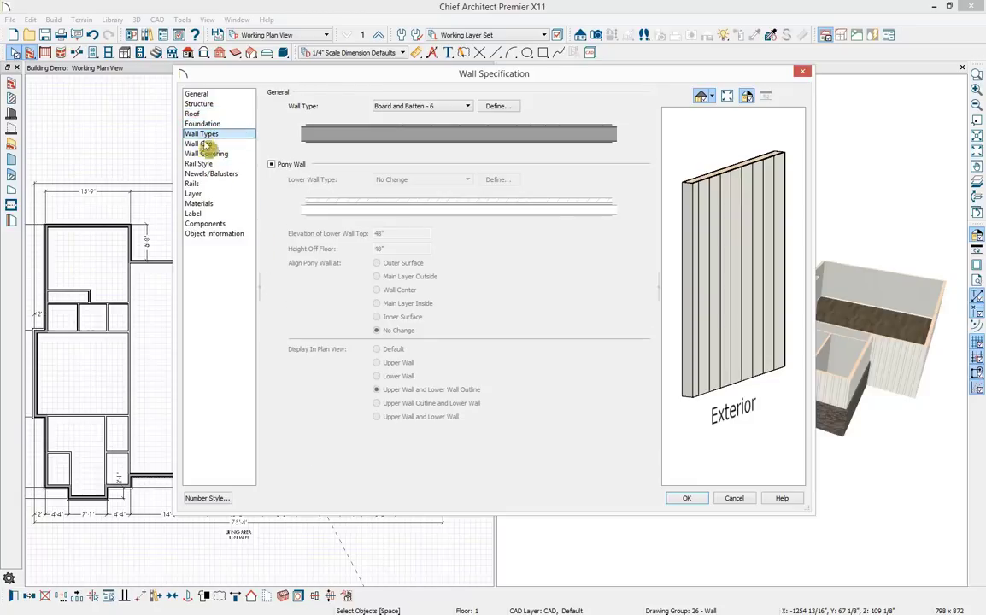
{"action": "left_click", "coordinate": [272, 166]}
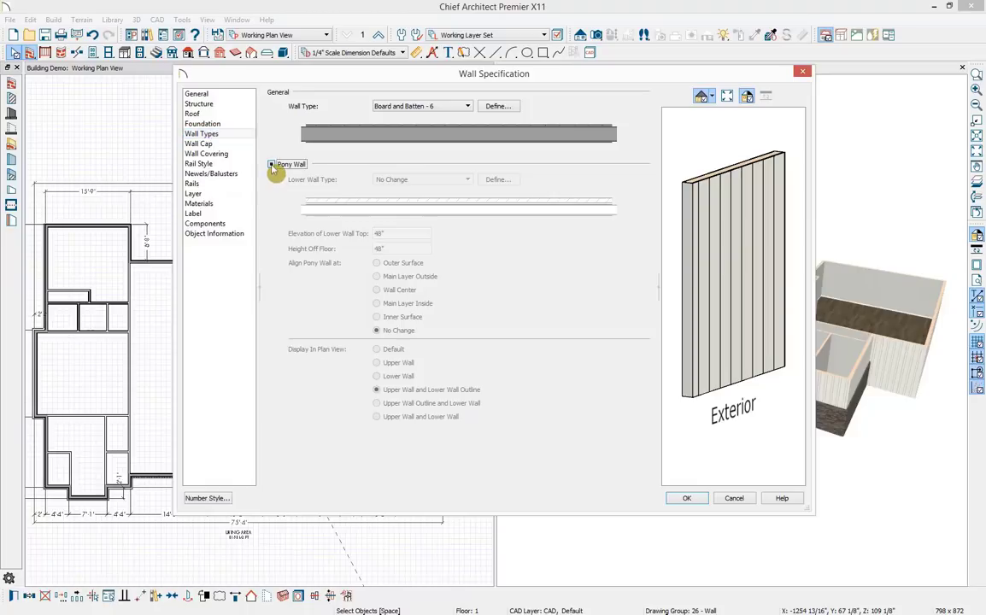
{"action": "left_click", "coordinate": [272, 165]}
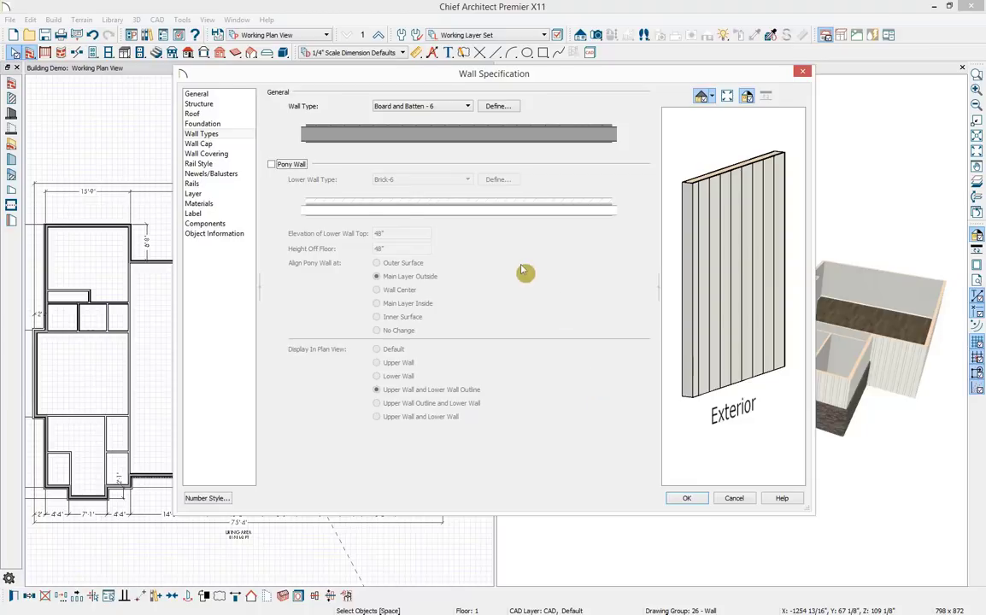
{"action": "left_click", "coordinate": [462, 106]}
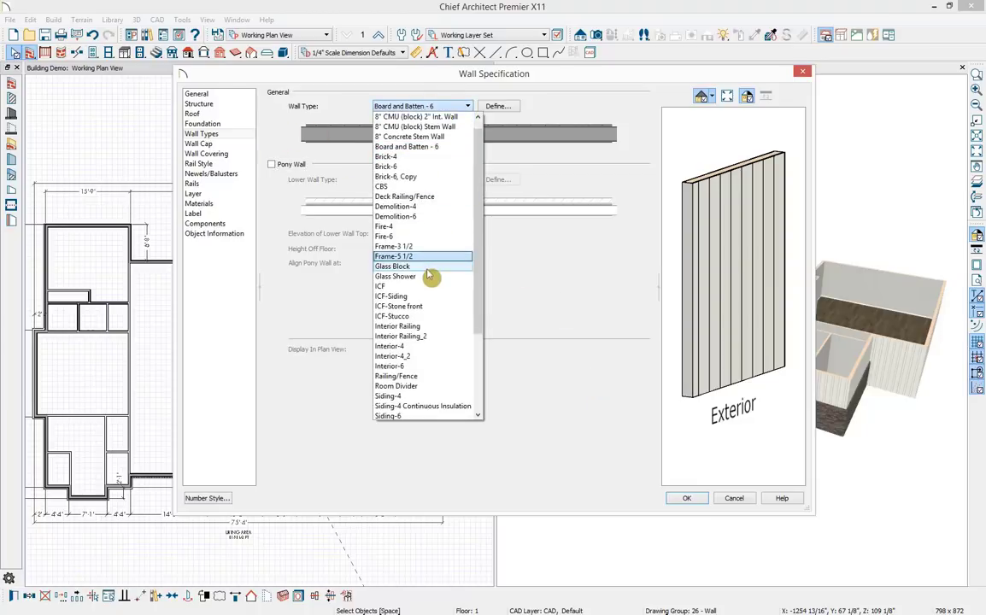
{"action": "scroll", "coordinate": [430, 276], "scroll_direction": "down", "scroll_amount": 3}
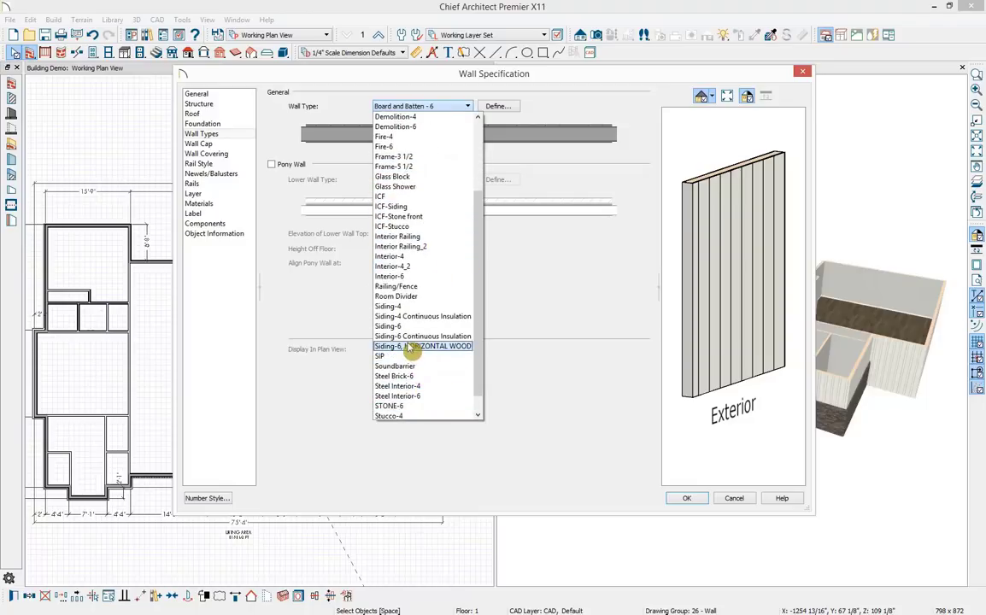
{"action": "left_click", "coordinate": [421, 347]}
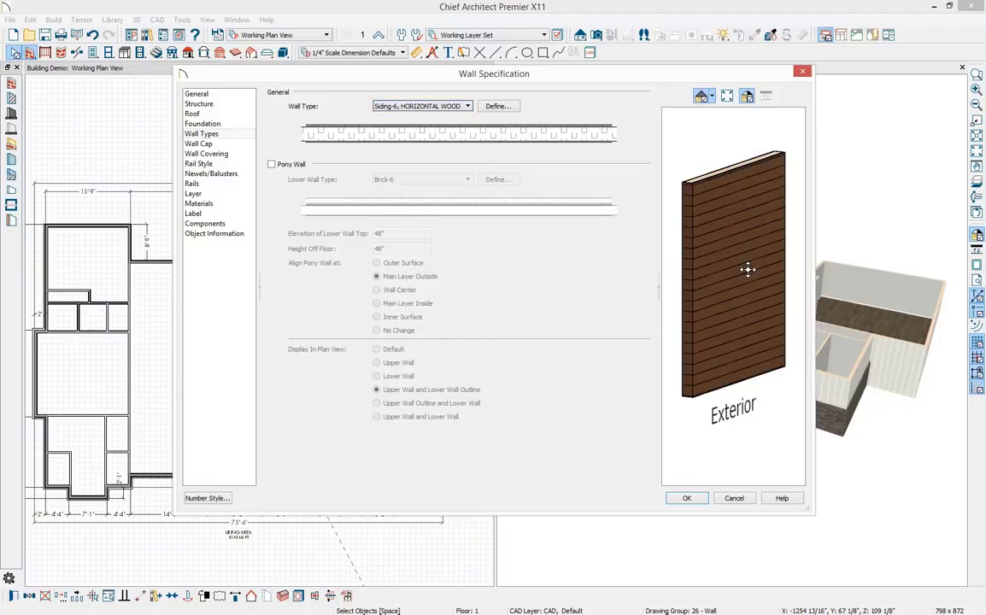
Review the horizontal wood wall type's layer definition, its cap and covering settings, and both wall faces in the rotated preview
{"action": "left_click", "coordinate": [497, 107]}
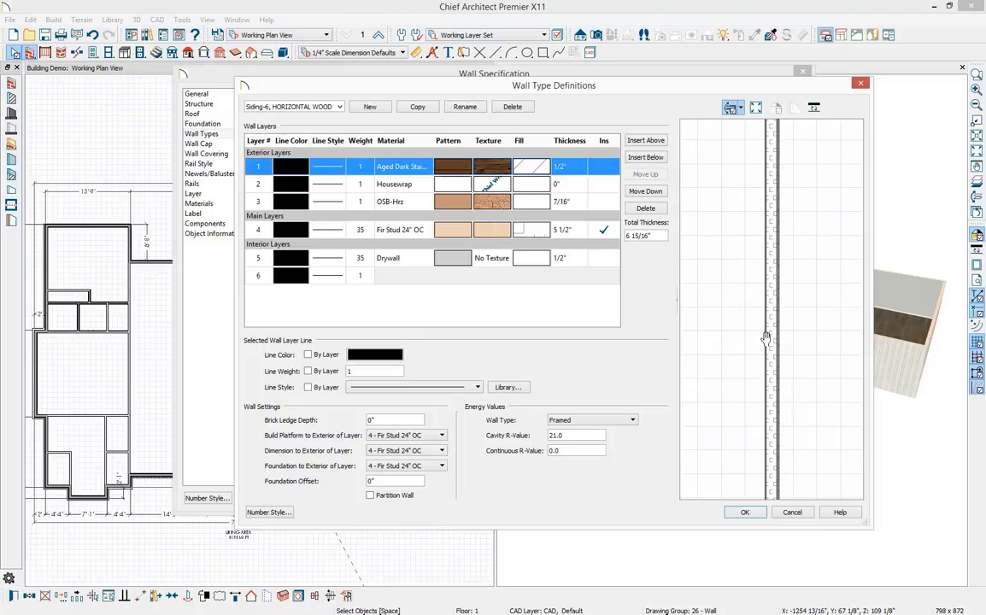
{"action": "left_click", "coordinate": [744, 512]}
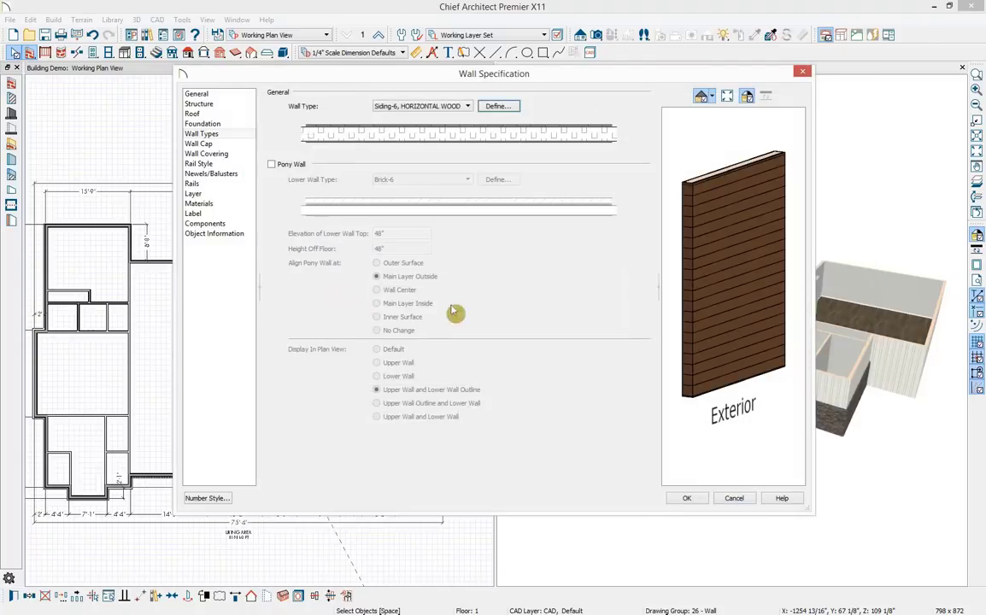
{"action": "left_click", "coordinate": [224, 143]}
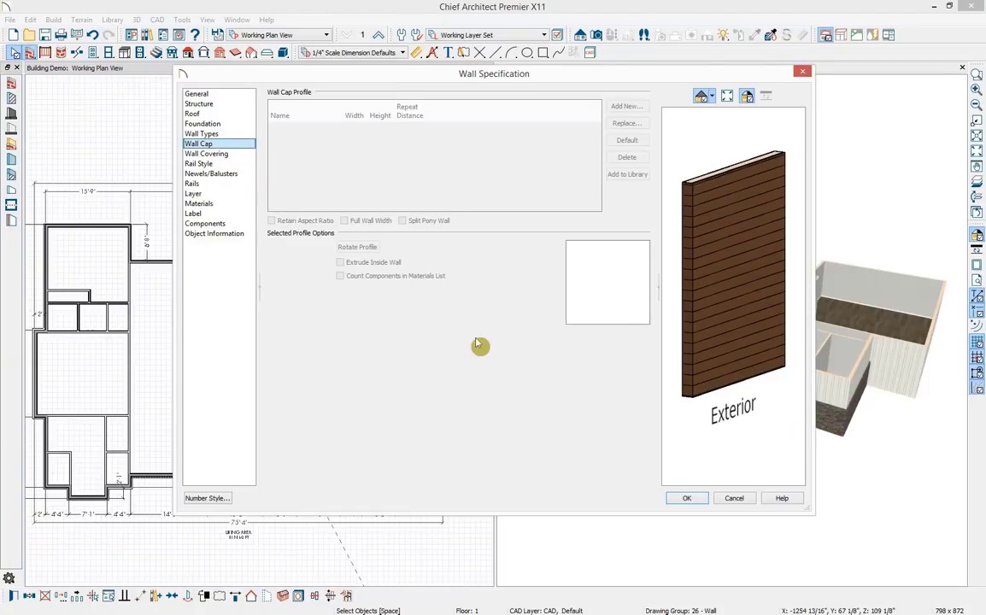
{"action": "left_click", "coordinate": [215, 154]}
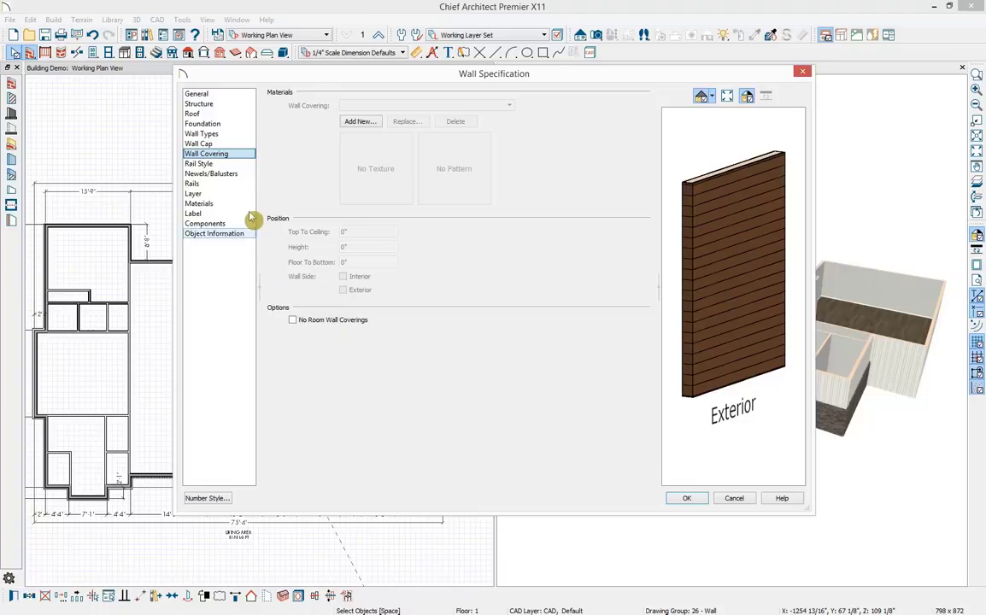
{"action": "left_click", "coordinate": [710, 206]}
{"action": "left_click_drag", "start_coordinate": [709, 206], "coordinate": [836, 205]}
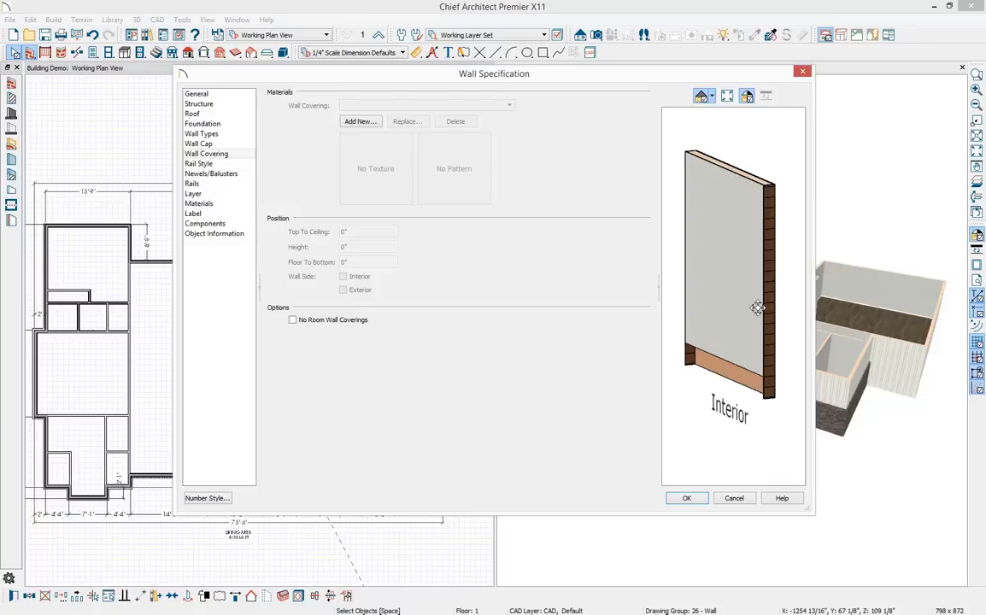
{"action": "left_click_drag", "start_coordinate": [760, 305], "coordinate": [639, 282]}
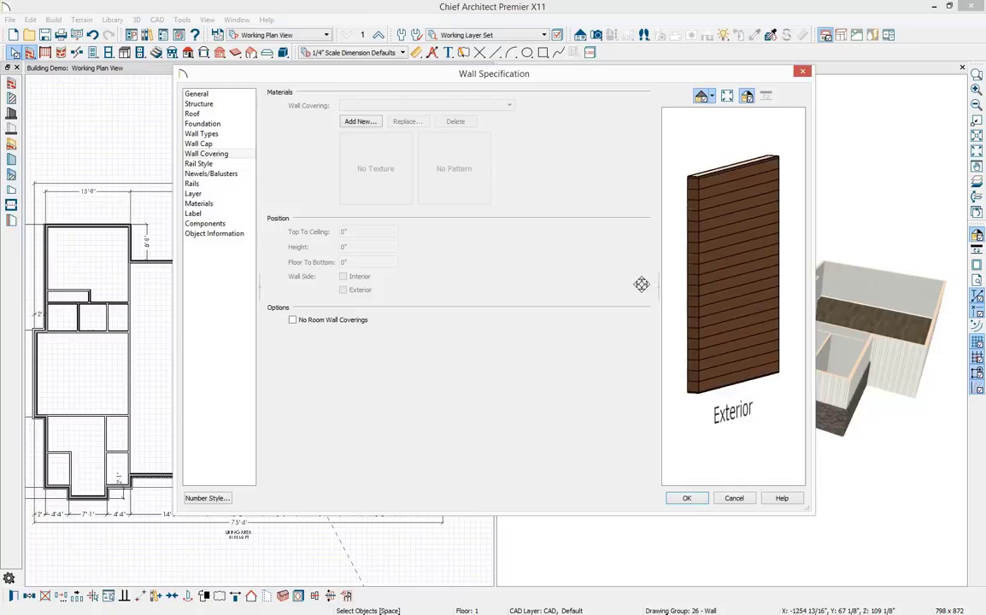
Look through the walls' railing, layer and label settings and apply the wall specification
{"action": "left_click", "coordinate": [204, 163]}
{"action": "left_click", "coordinate": [214, 173]}
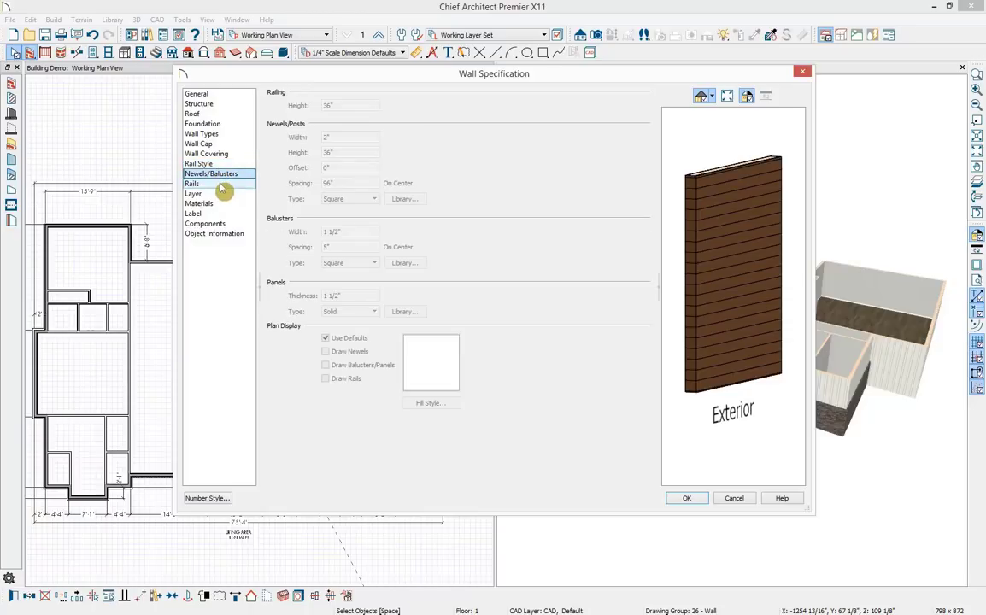
{"action": "left_click", "coordinate": [219, 184]}
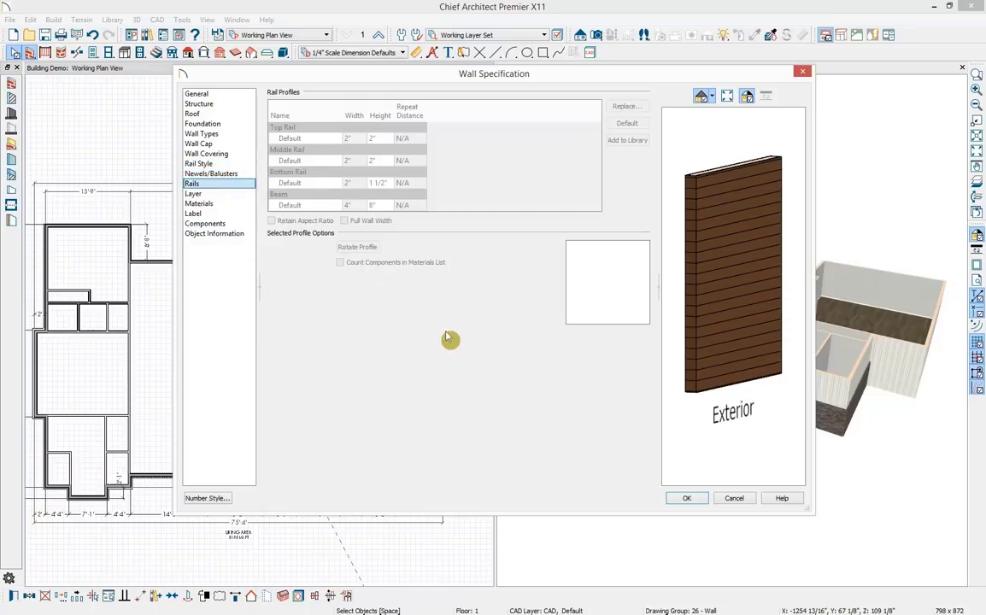
{"action": "left_click", "coordinate": [203, 194]}
{"action": "left_click", "coordinate": [210, 214]}
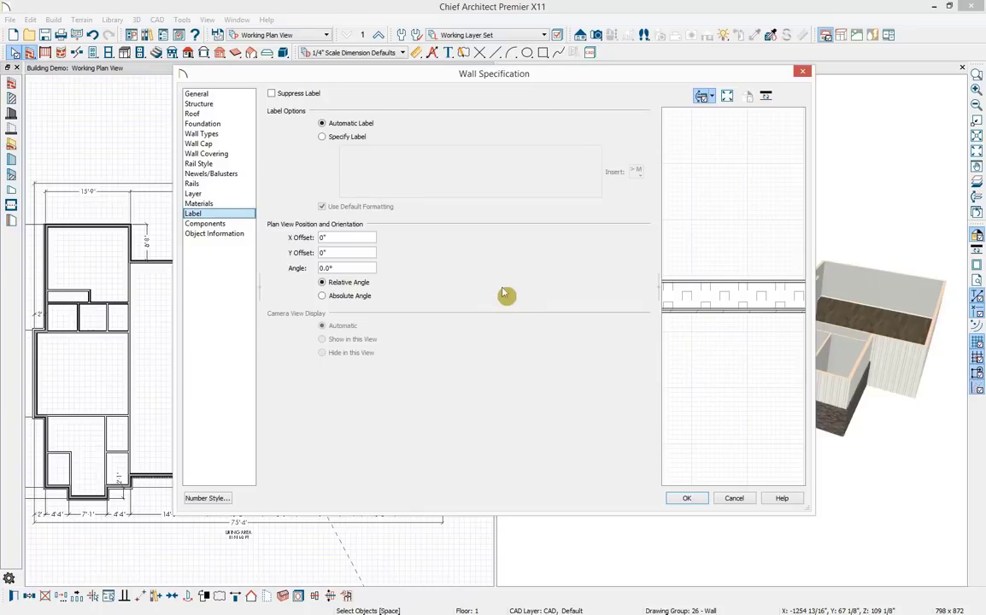
{"action": "left_click", "coordinate": [687, 502]}
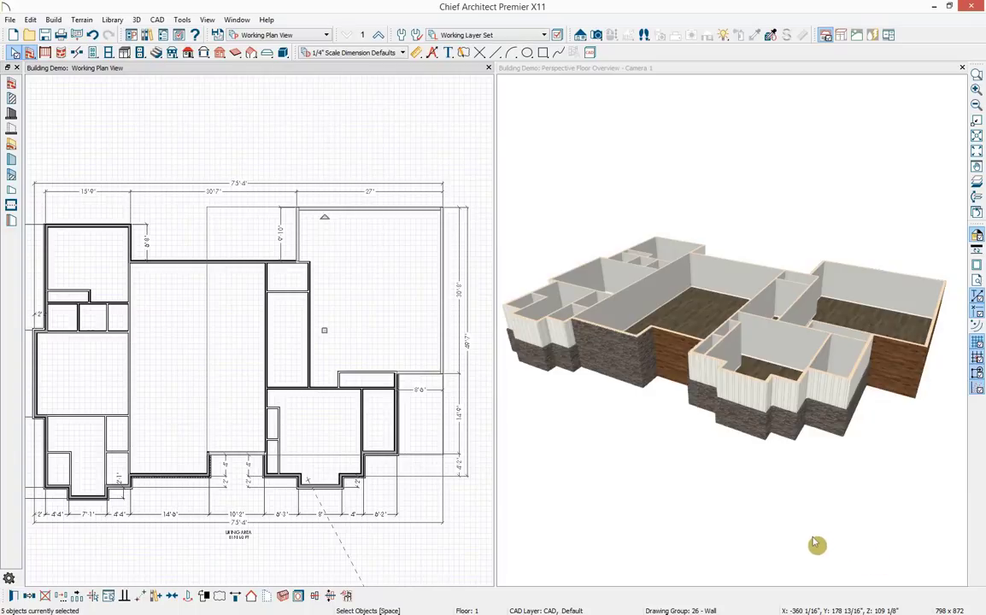
Select together the interior walls flanking the central great room, beside and below the rear-right wing, and along the left-side bathrooms
{"action": "middle_click_drag", "start_coordinate": [330, 447], "coordinate": [359, 452]}
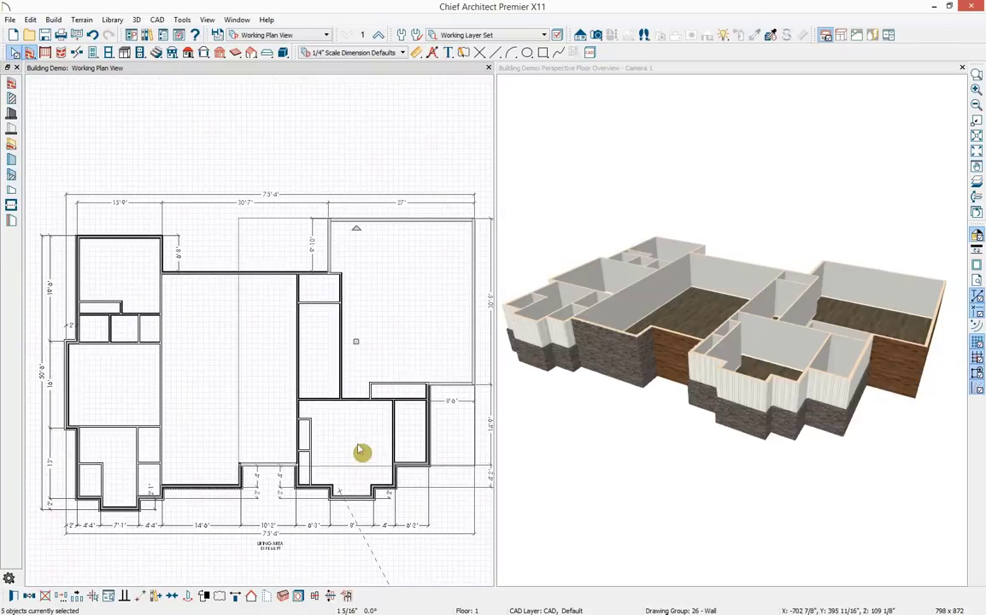
{"action": "left_click", "coordinate": [353, 400]}
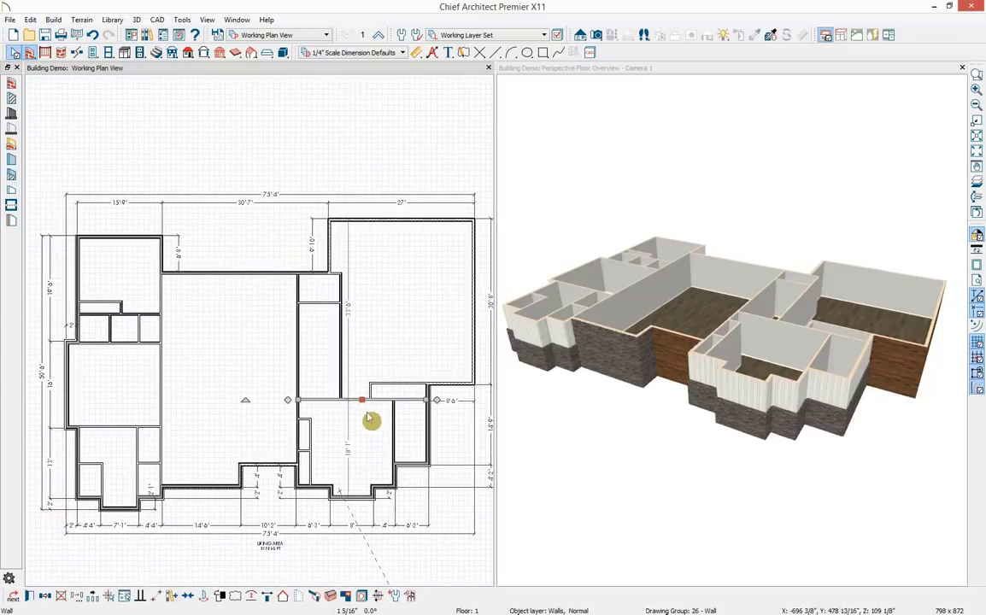
{"action": "left_click", "coordinate": [343, 368]}
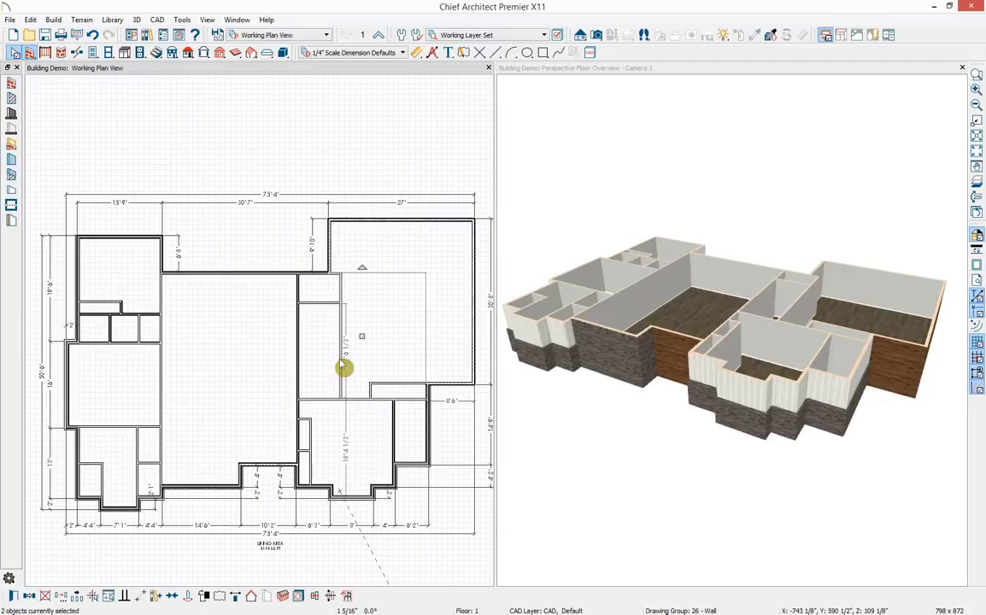
{"action": "left_click", "coordinate": [126, 319], "text": "shift"}
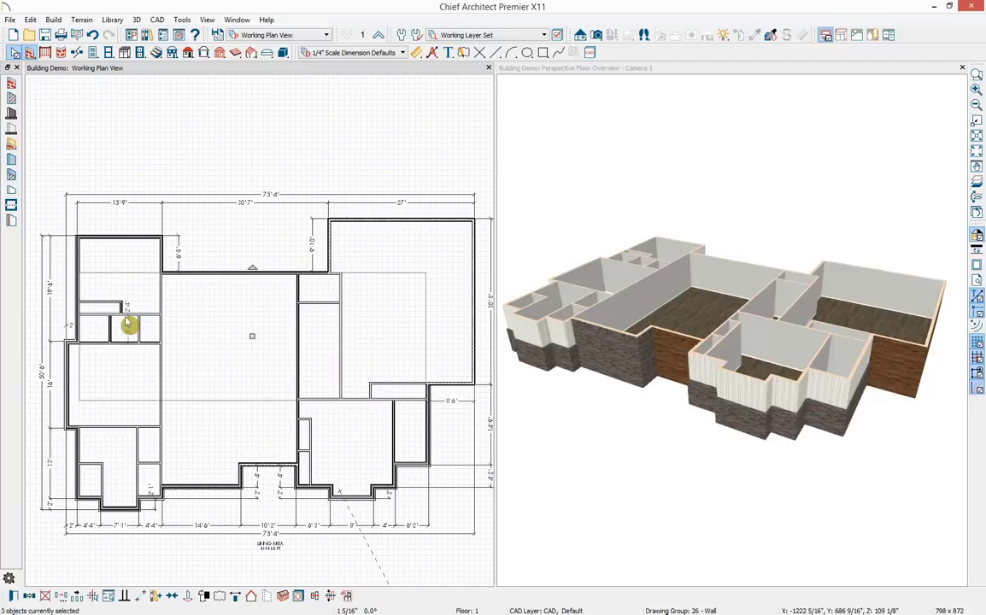
{"action": "left_click", "coordinate": [160, 415], "text": "shift"}
{"action": "left_click", "coordinate": [299, 442], "text": "shift"}
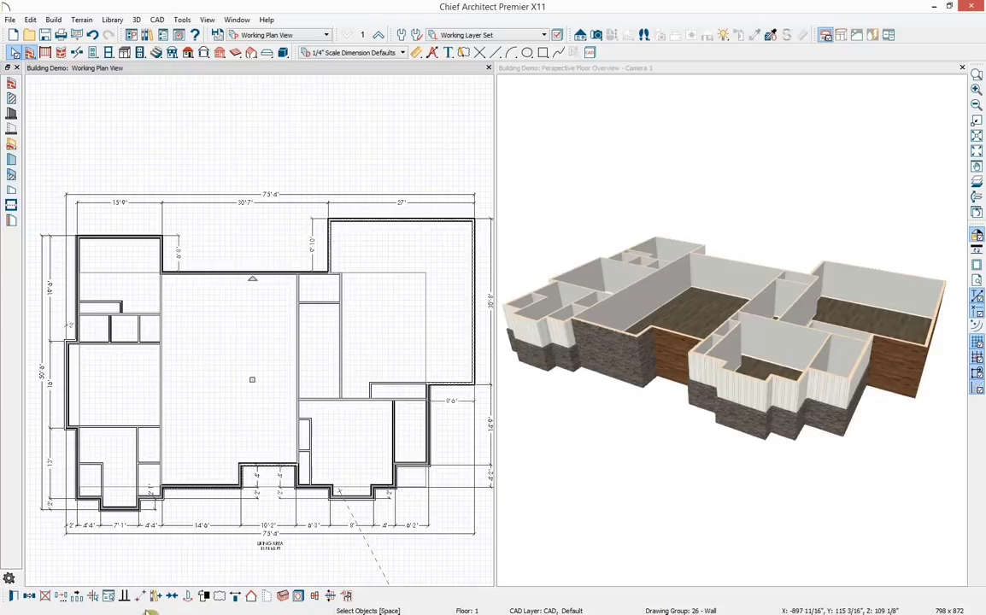
Change the selected interior walls to the Interior-6 wall type
{"action": "left_click", "coordinate": [29, 596]}
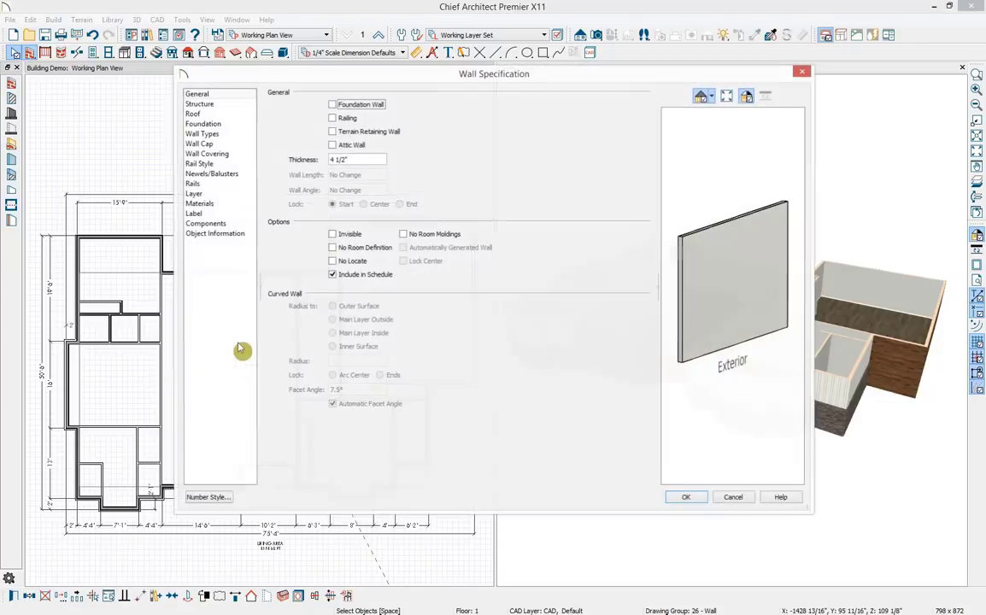
{"action": "left_click", "coordinate": [247, 134]}
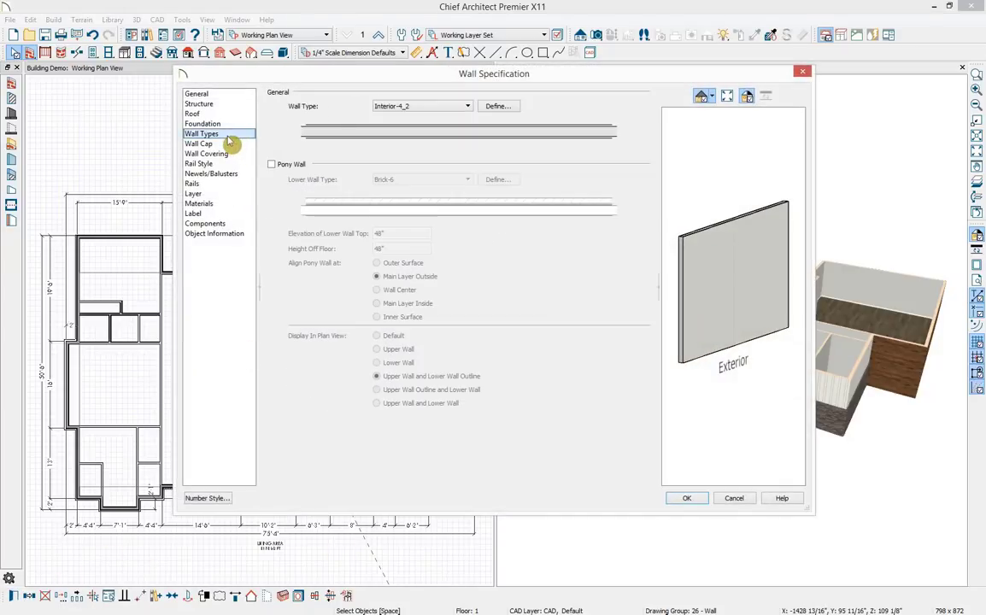
{"action": "left_click", "coordinate": [423, 106]}
{"action": "left_click", "coordinate": [434, 376]}
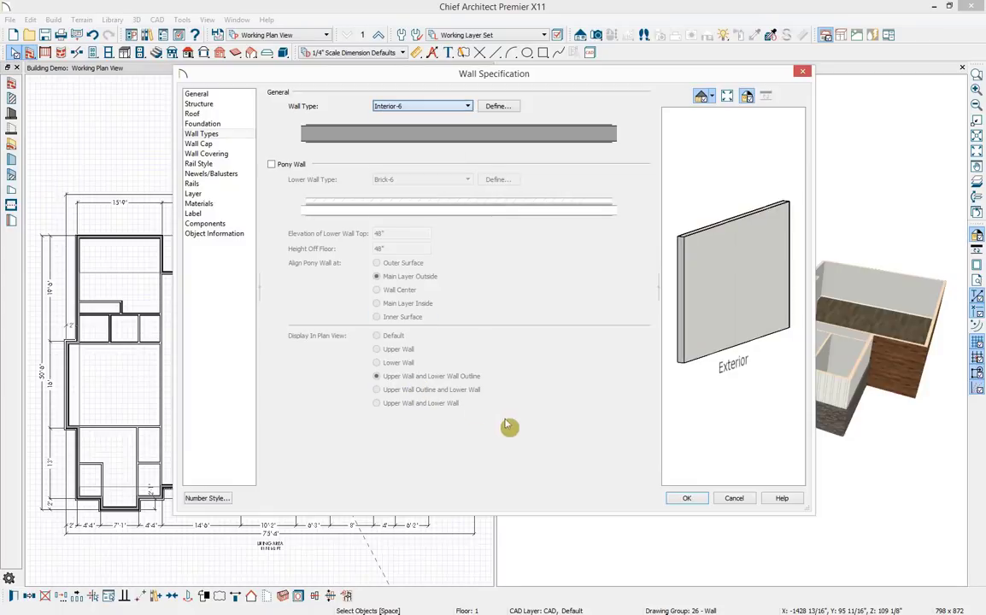
{"action": "left_click", "coordinate": [689, 499]}
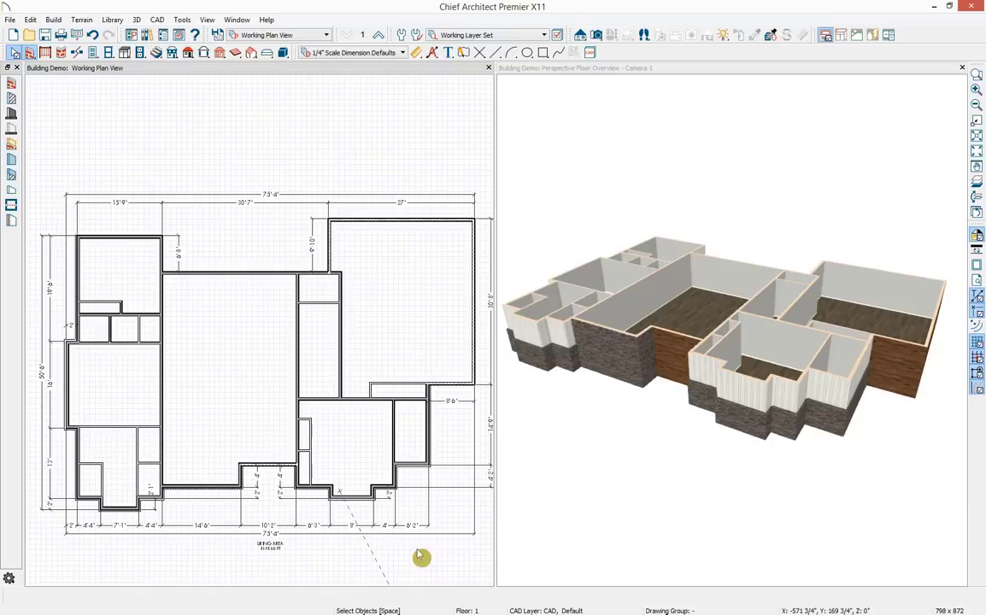
Place a window in the projecting front wall of the front-right room and select it in the 3D overview
{"action": "left_click", "coordinate": [110, 54]}
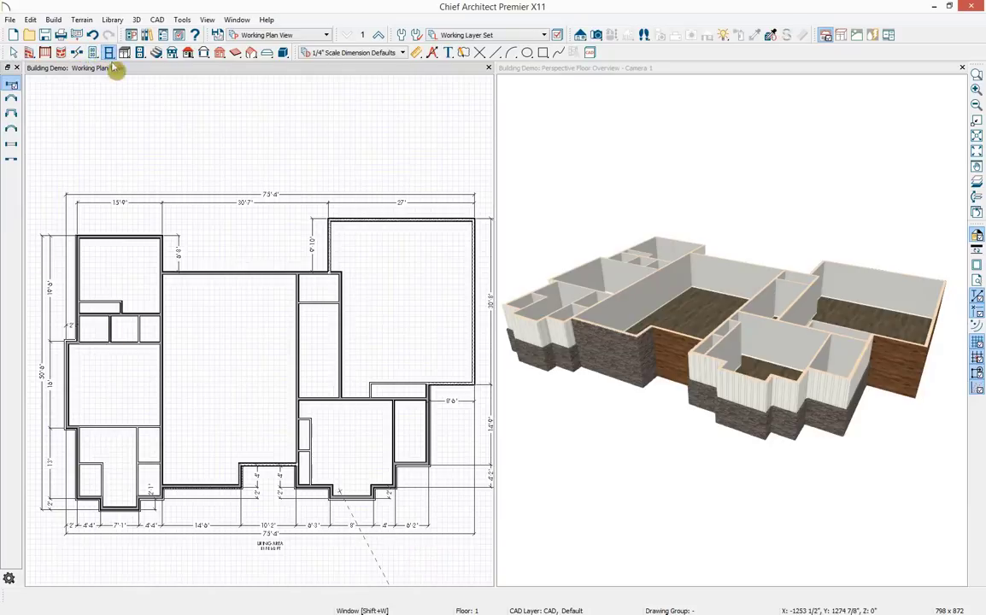
{"action": "left_click", "coordinate": [349, 499]}
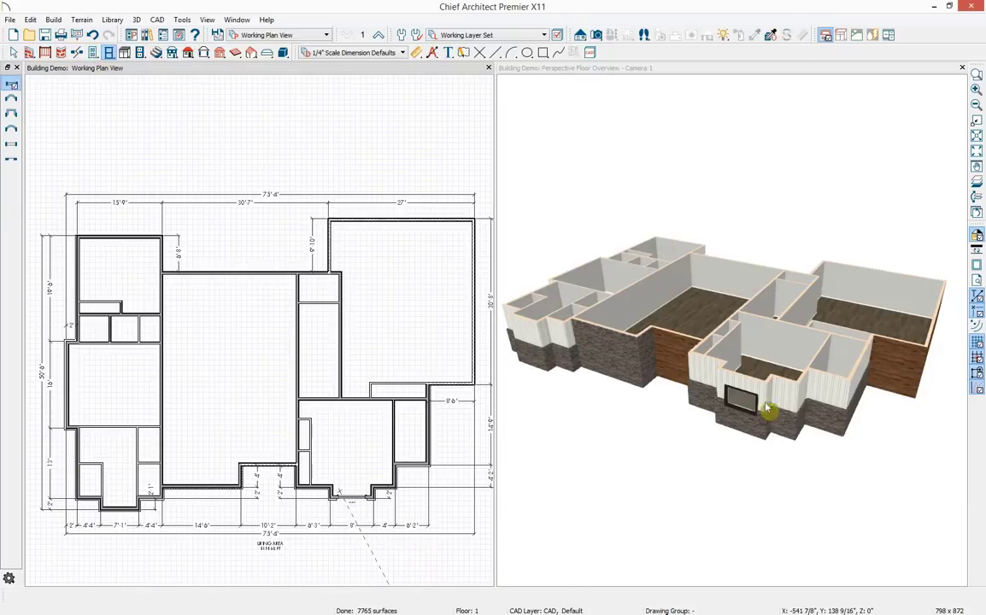
{"action": "left_click", "coordinate": [740, 404]}
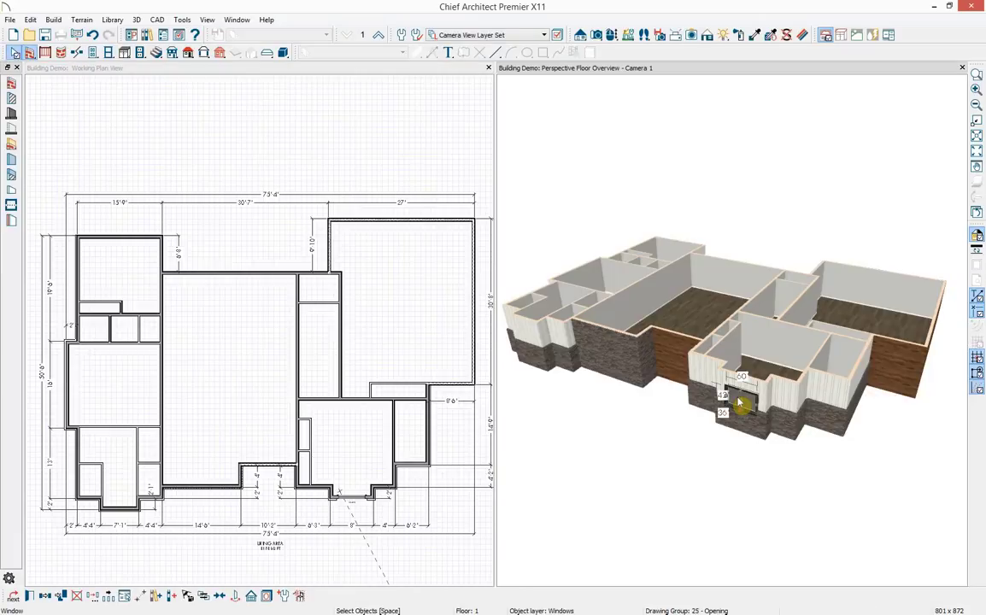
Open the specification of the front-right room's window and set its height to 64 inches
{"action": "double_click", "coordinate": [740, 405]}
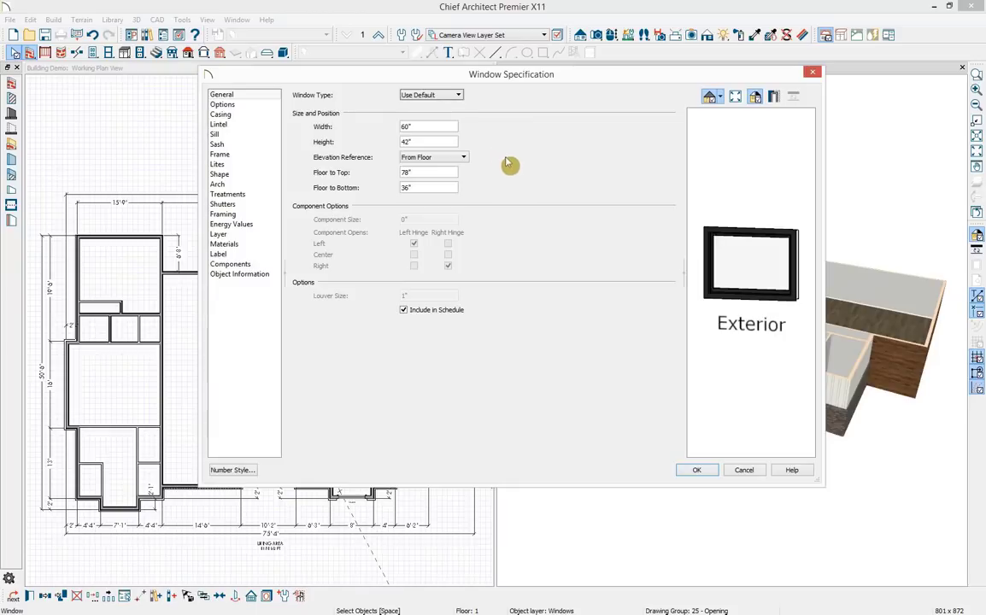
{"action": "left_click_drag", "start_coordinate": [453, 141], "coordinate": [292, 138]}
{"action": "type", "text": "64"}
{"action": "key", "text": "Tab"}
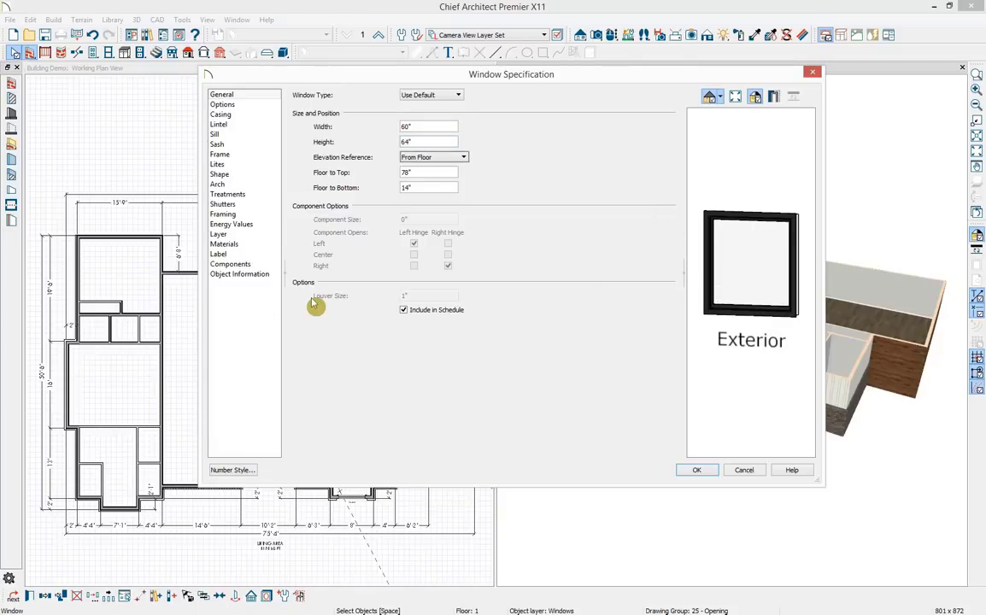
{"action": "left_click", "coordinate": [407, 174]}
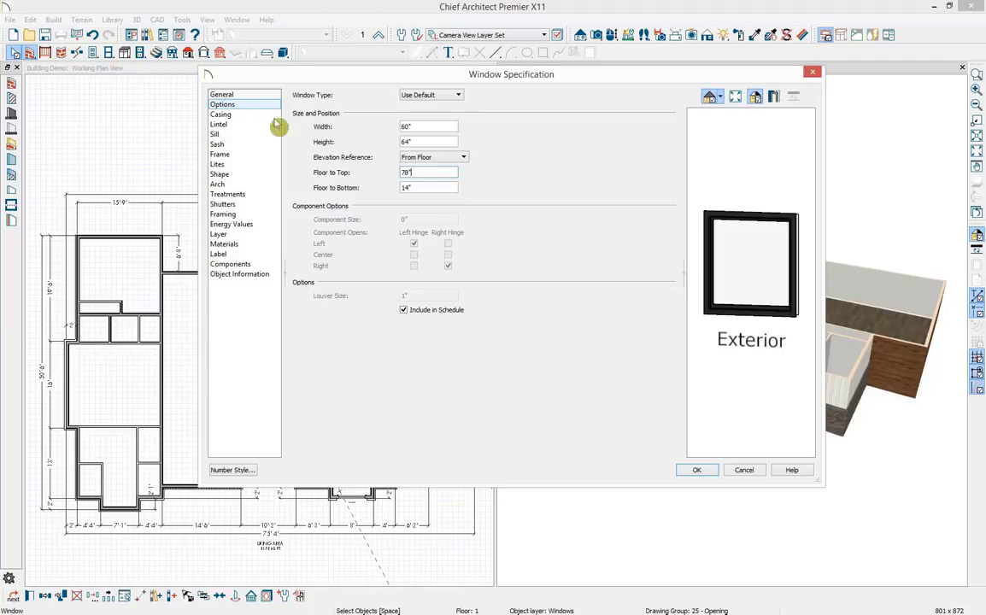
Make the window a Single Hung type with a bottom component size of 20 inches
{"action": "left_click", "coordinate": [416, 96]}
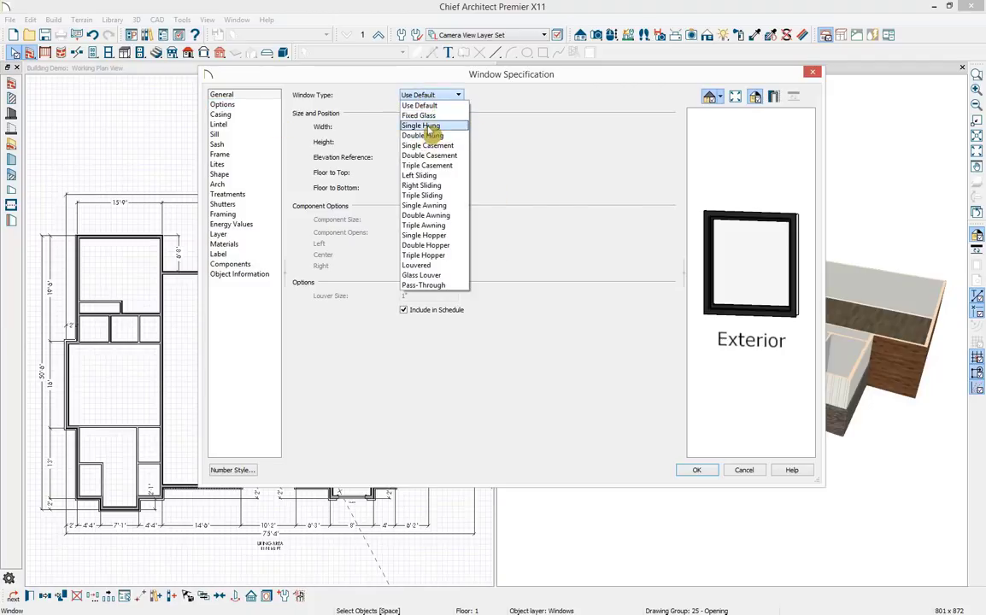
{"action": "left_click", "coordinate": [420, 126]}
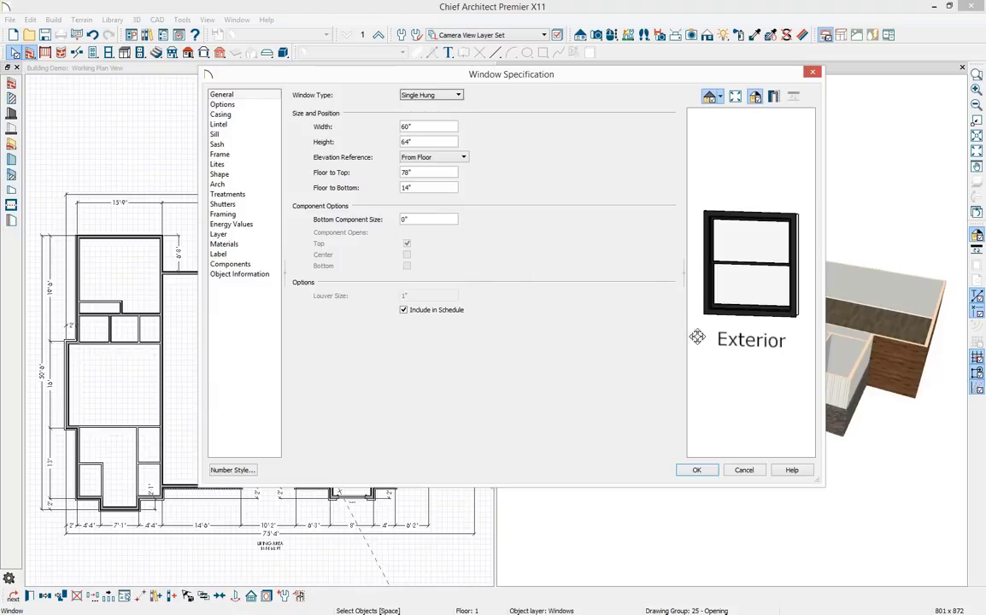
{"action": "left_click_drag", "start_coordinate": [420, 219], "coordinate": [339, 217]}
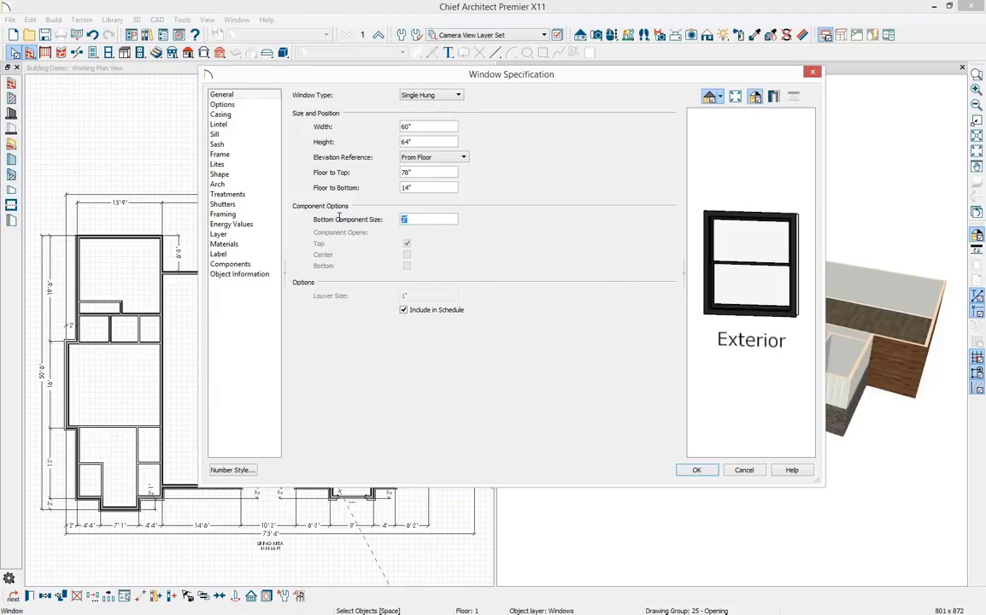
{"action": "type", "text": "20"}
{"action": "key", "text": "Tab"}
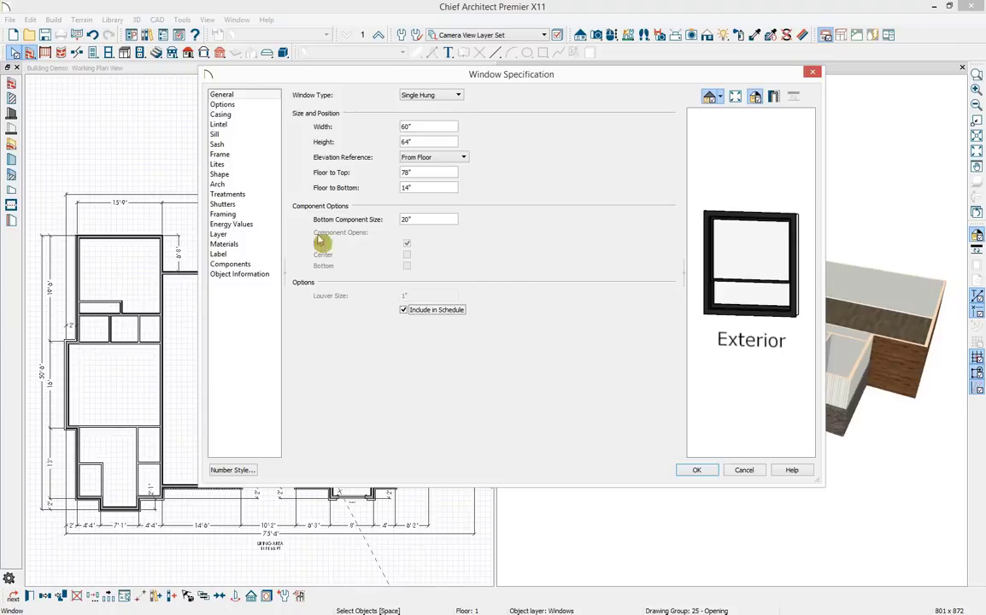
Examine the window's general options and its casing, lintel and sill settings
{"action": "left_click", "coordinate": [243, 106]}
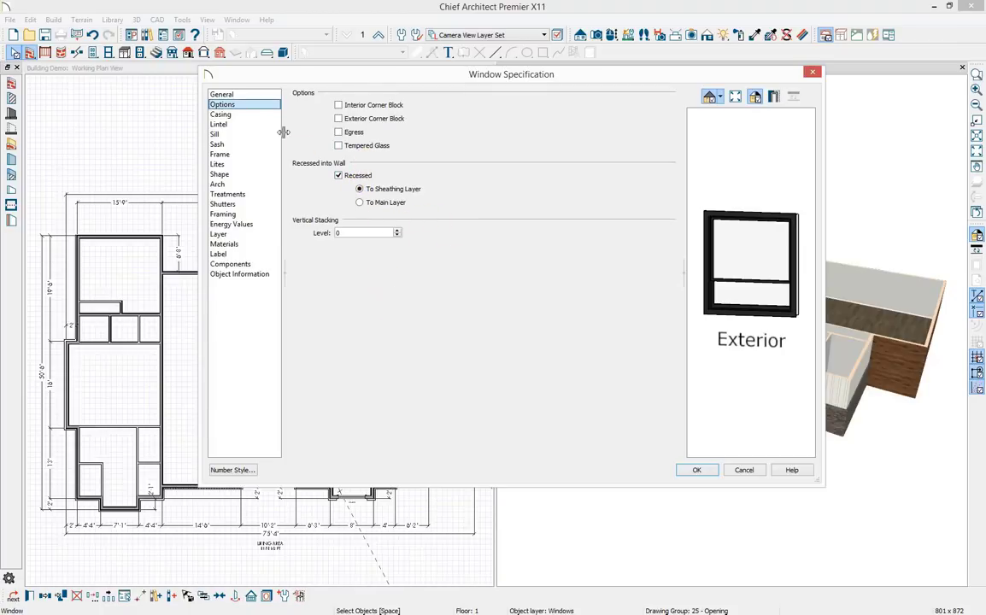
{"action": "left_click", "coordinate": [251, 114]}
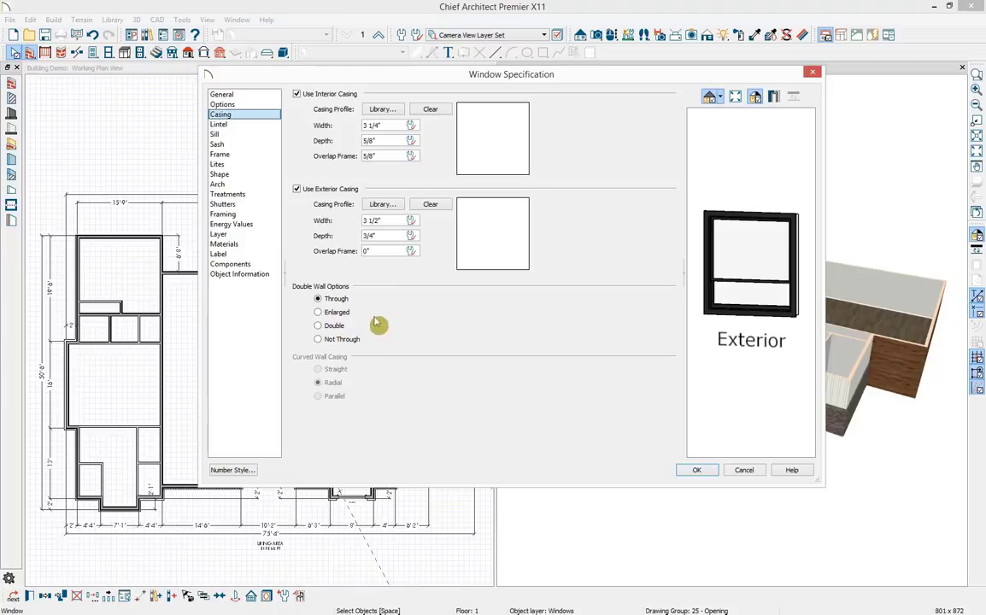
{"action": "left_click", "coordinate": [258, 124]}
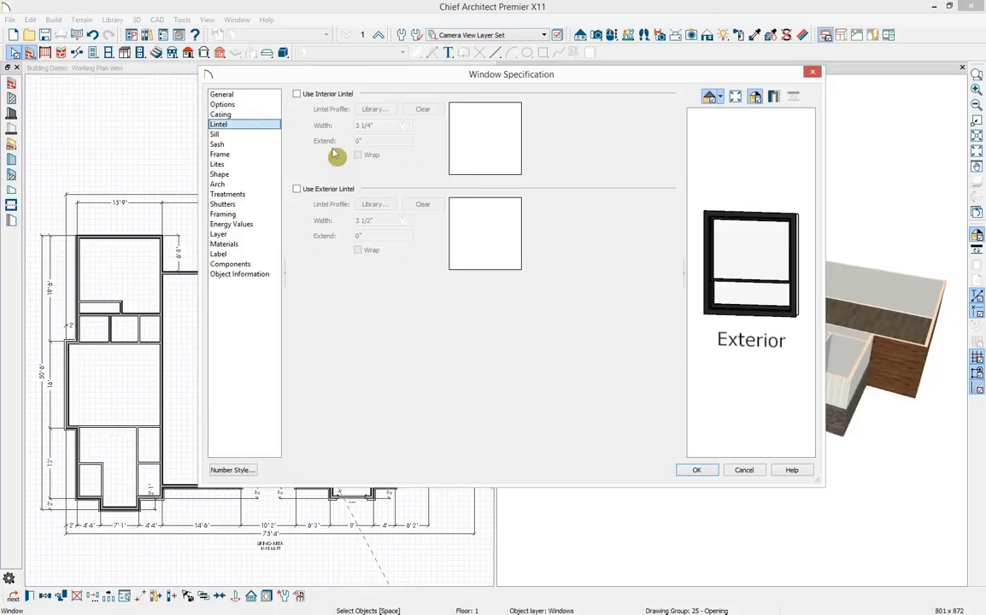
{"action": "left_click", "coordinate": [253, 134]}
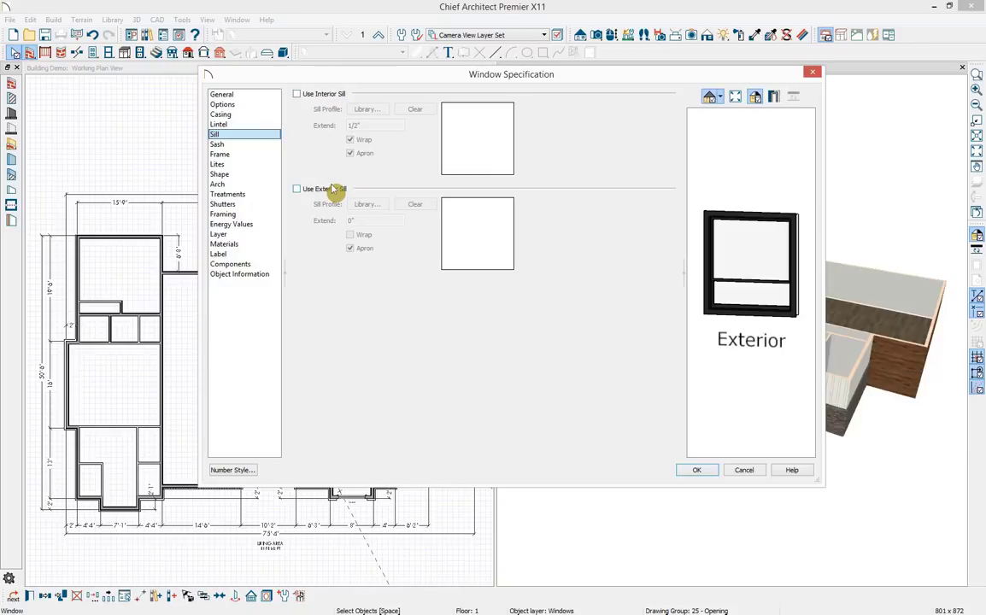
Increase the middle width of the window's sash and check the frame settings
{"action": "left_click", "coordinate": [257, 146]}
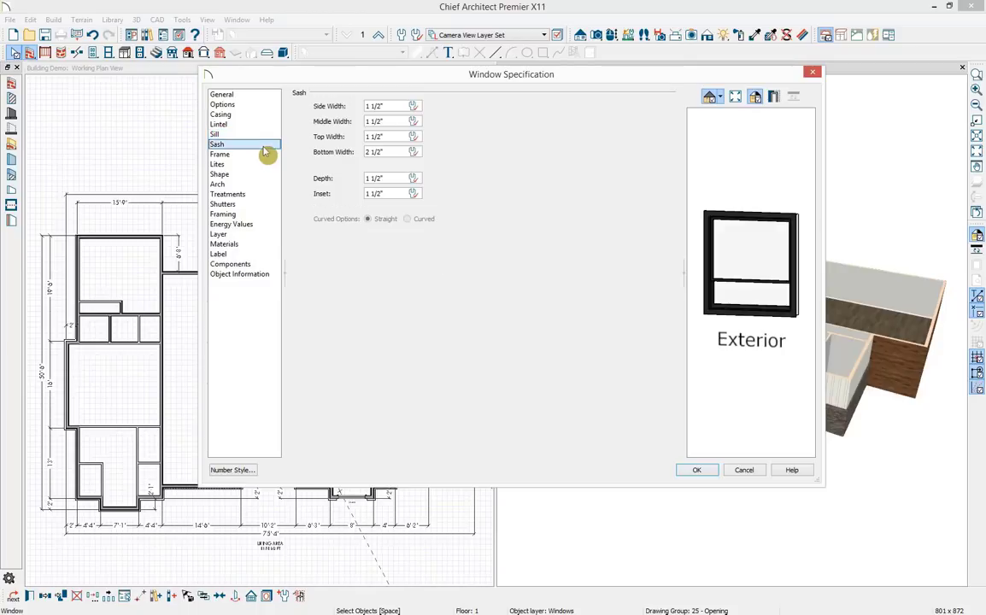
{"action": "left_click", "coordinate": [397, 120]}
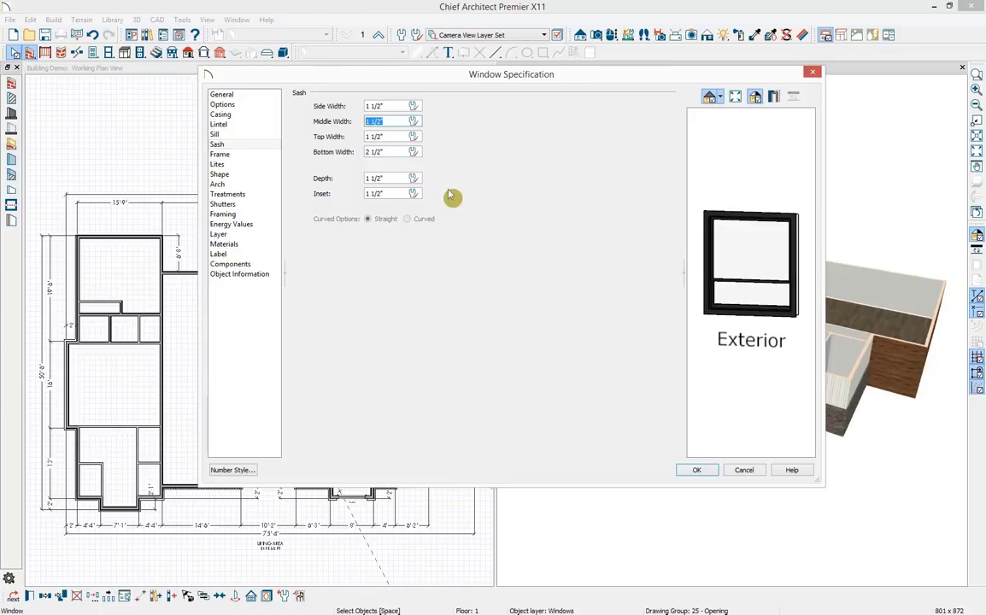
{"action": "left_click", "coordinate": [255, 155]}
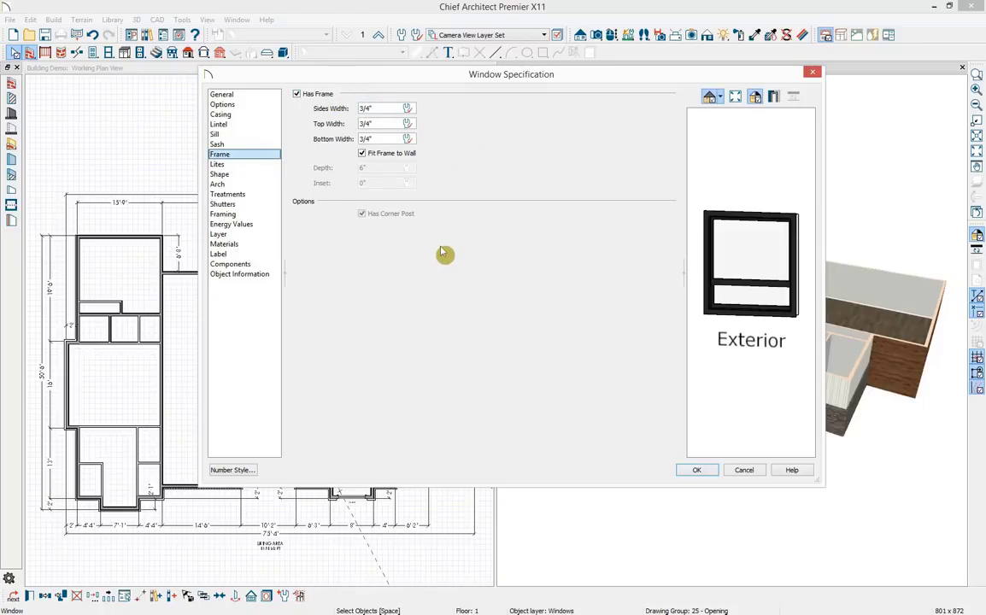
Try three lites across in the window, restore a single lite and look over the available lite types
{"action": "left_click", "coordinate": [219, 164]}
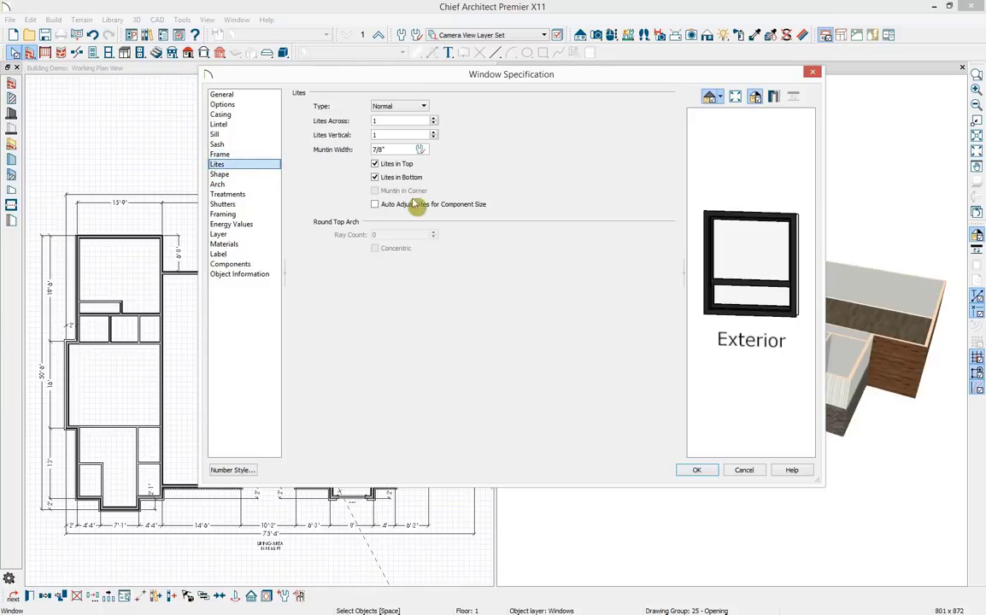
{"action": "left_click", "coordinate": [434, 120]}
{"action": "left_click", "coordinate": [434, 120]}
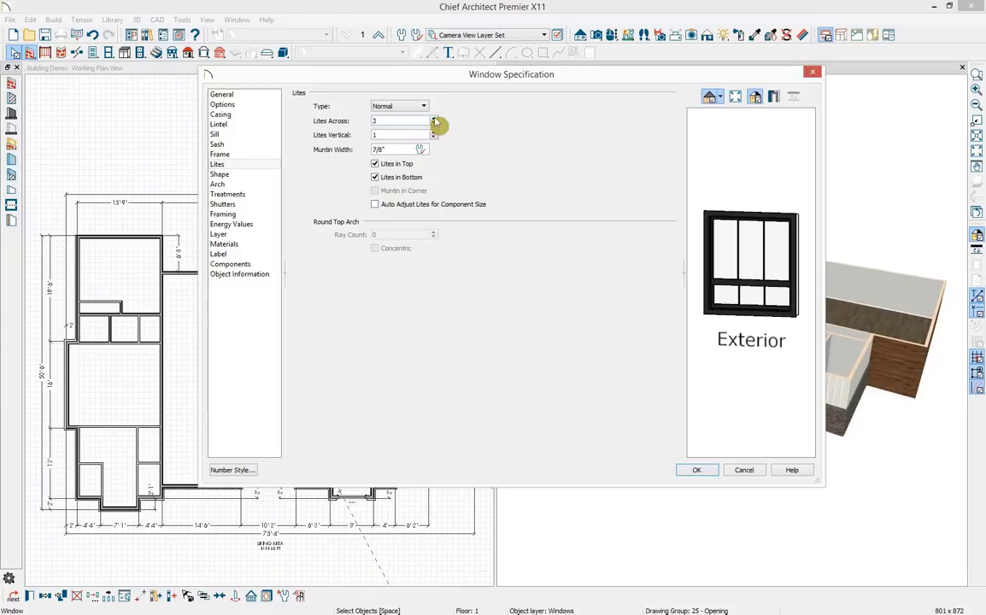
{"action": "left_click", "coordinate": [434, 137]}
{"action": "double_click", "coordinate": [433, 125]}
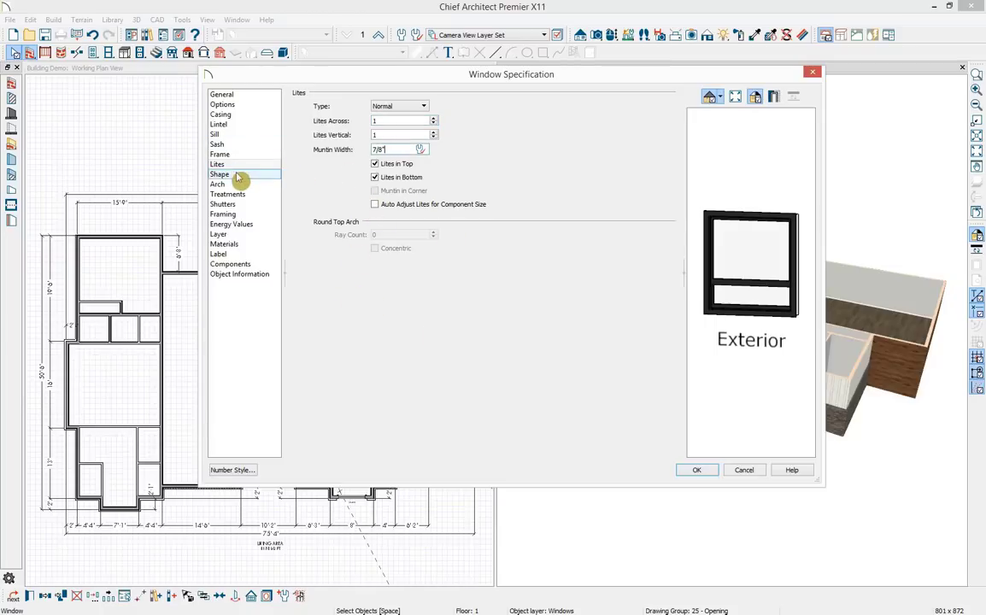
{"action": "left_click", "coordinate": [397, 108]}
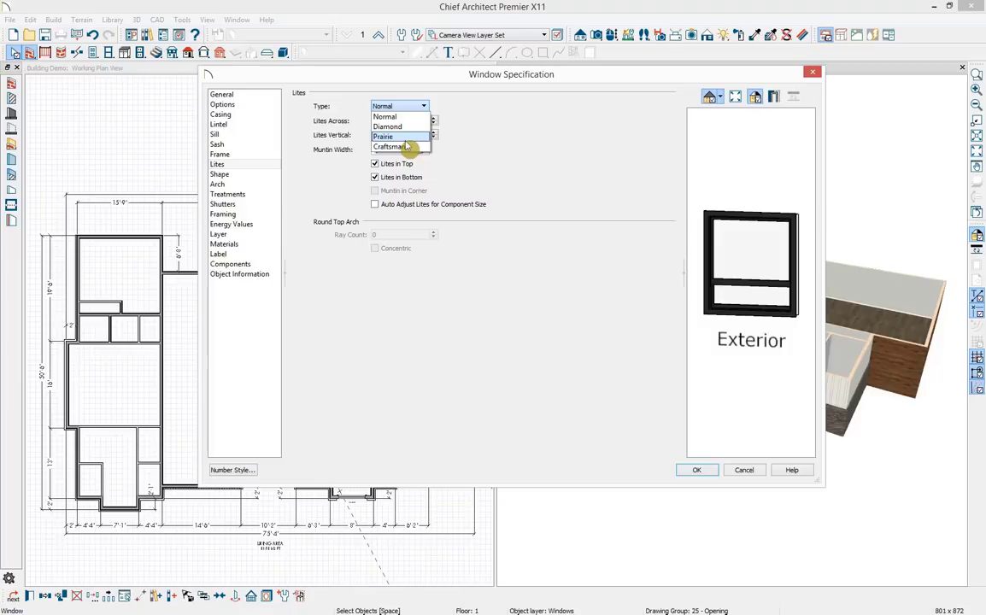
Try a sloped window shape with a left side height of 30 inches, and set that side back to 64 inches
{"action": "left_click", "coordinate": [252, 175]}
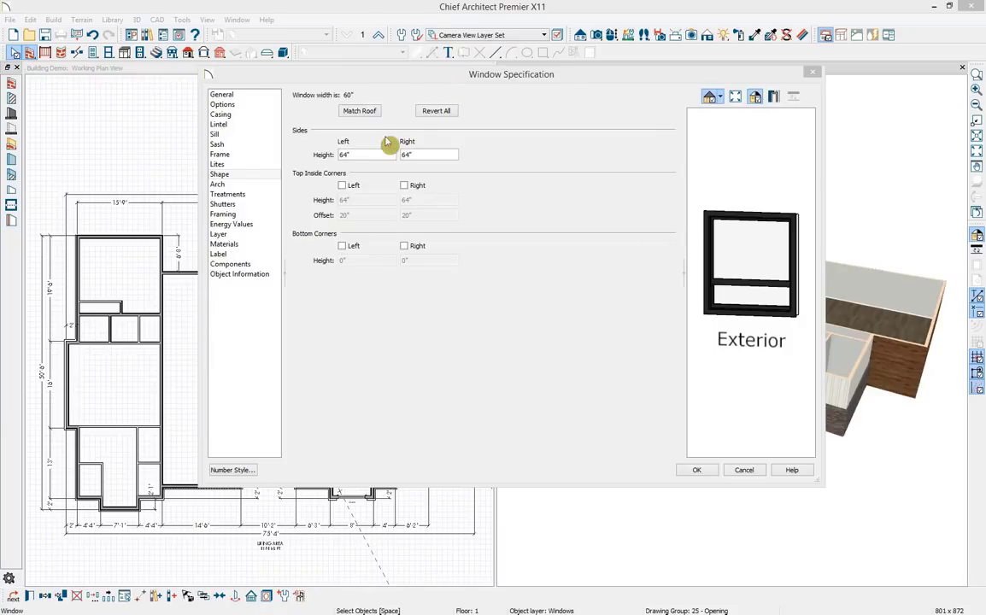
{"action": "double_click", "coordinate": [362, 154]}
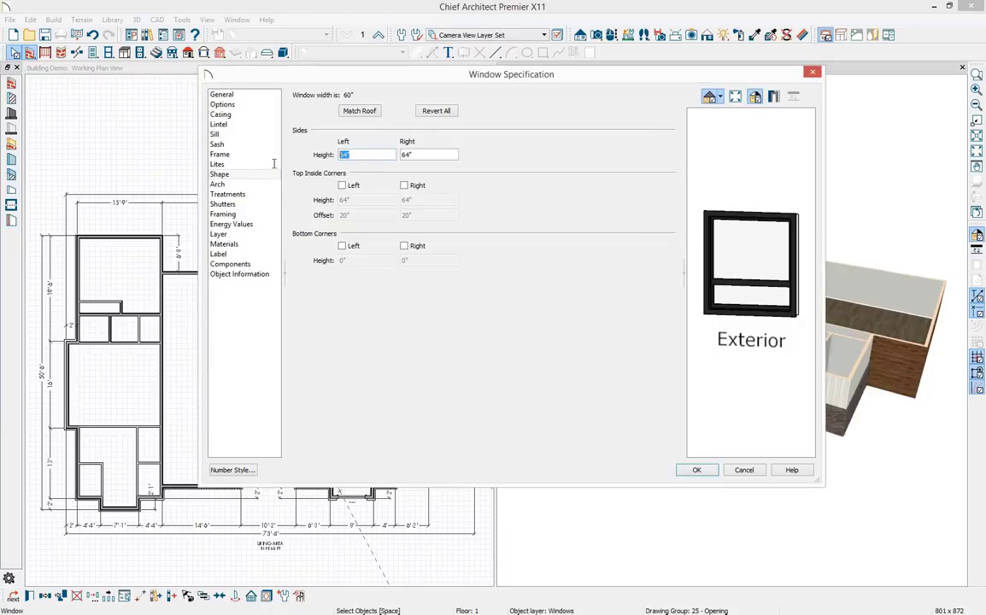
{"action": "type", "text": "30"}
{"action": "key", "text": "Tab"}
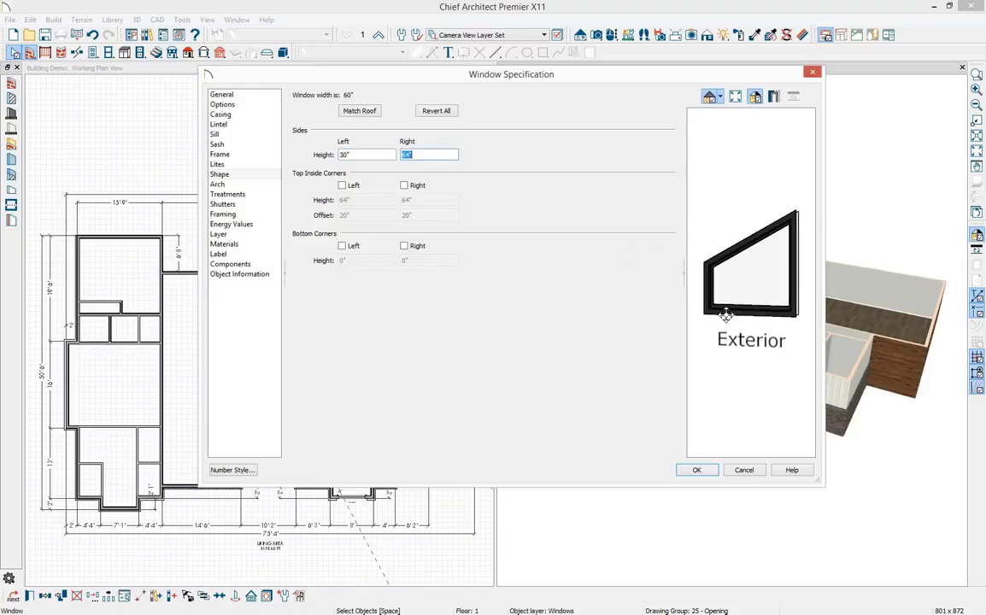
{"action": "left_click_drag", "start_coordinate": [387, 155], "coordinate": [251, 158]}
{"action": "type", "text": "64"}
{"action": "key", "text": "Tab"}
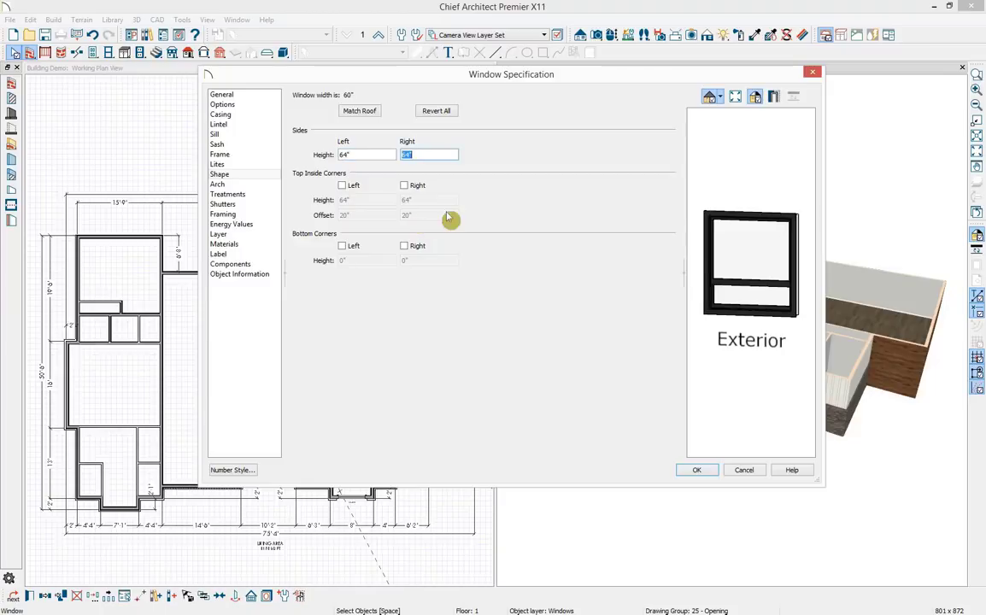
Look through the window's arch, treatment, shutter, framing, energy, layer, material and label settings and apply the window specification
{"action": "left_click", "coordinate": [218, 184]}
{"action": "left_click", "coordinate": [389, 106]}
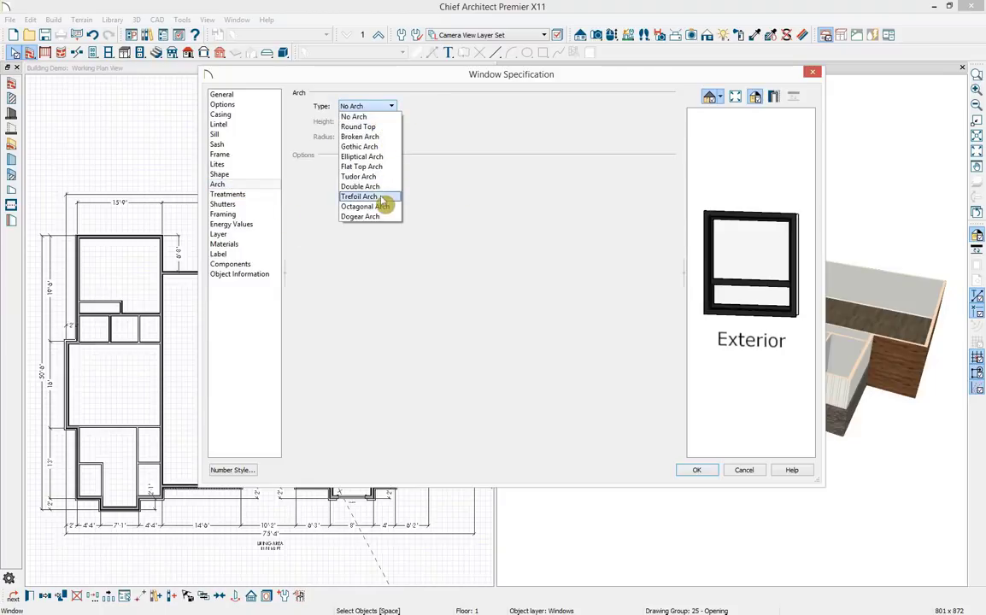
{"action": "left_click", "coordinate": [376, 216]}
{"action": "left_click", "coordinate": [253, 195]}
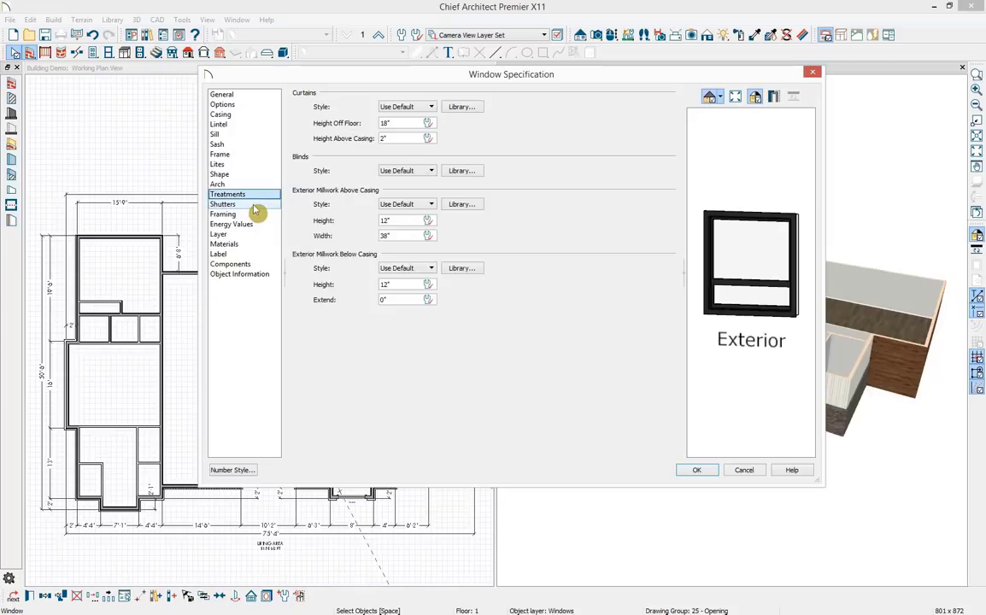
{"action": "left_click", "coordinate": [251, 205]}
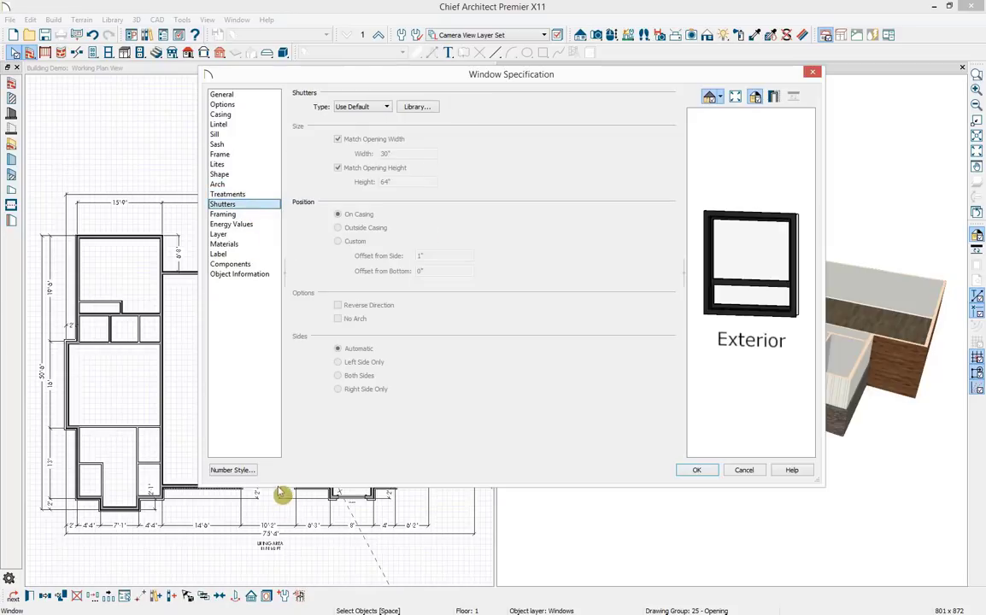
{"action": "left_click", "coordinate": [248, 214]}
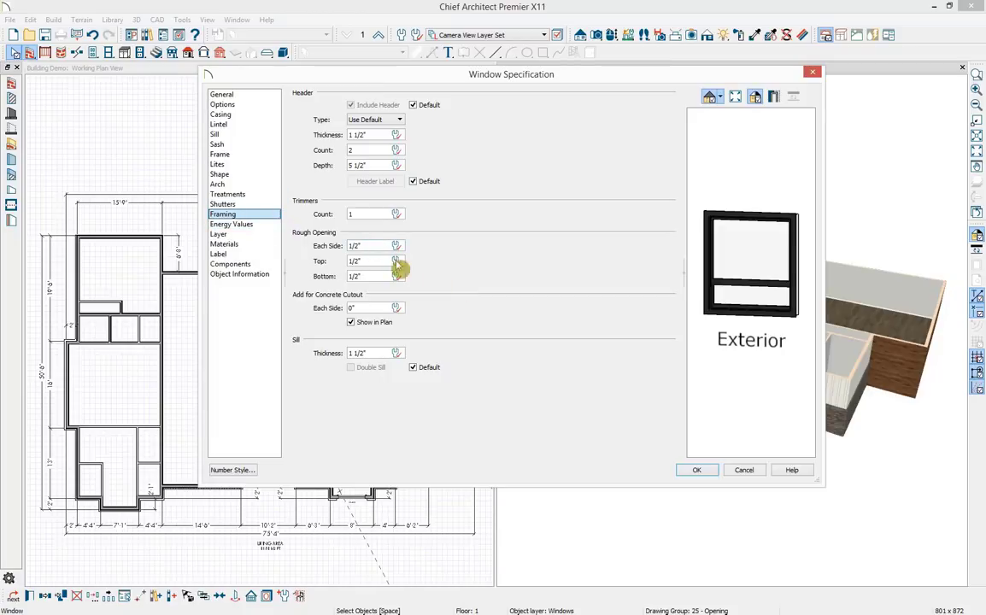
{"action": "left_click", "coordinate": [244, 224]}
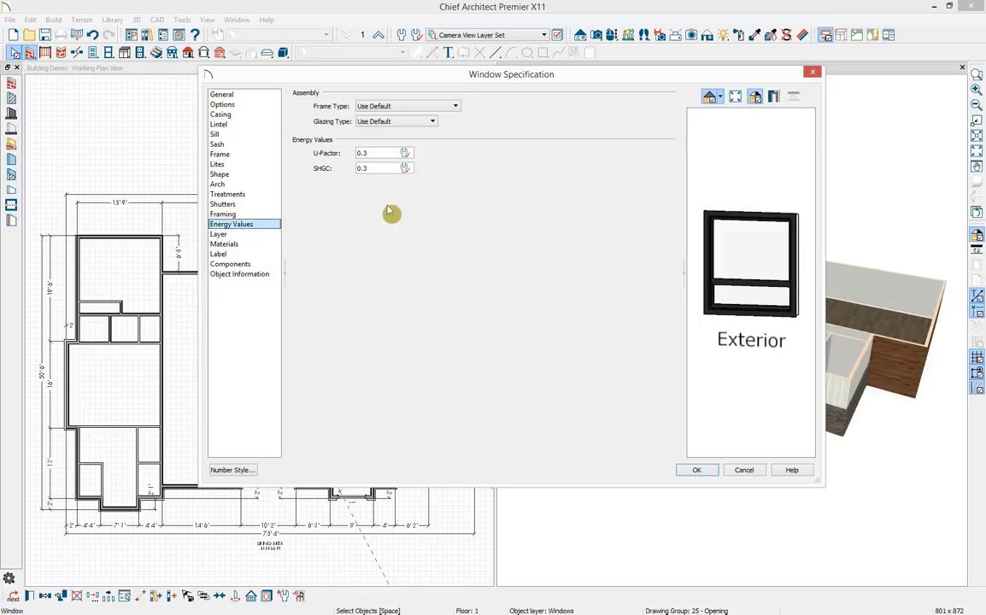
{"action": "left_click", "coordinate": [244, 234]}
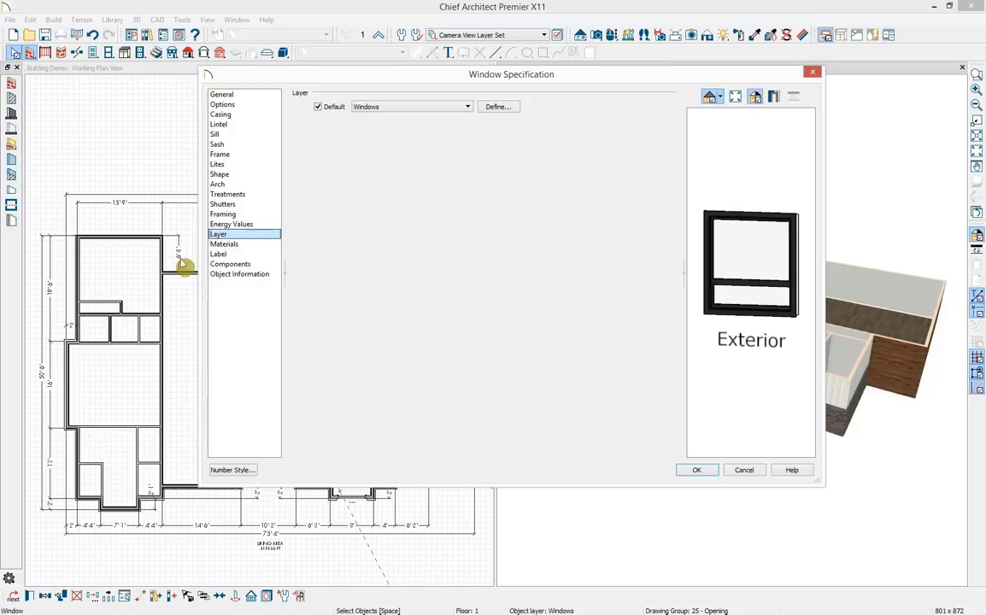
{"action": "left_click", "coordinate": [235, 244]}
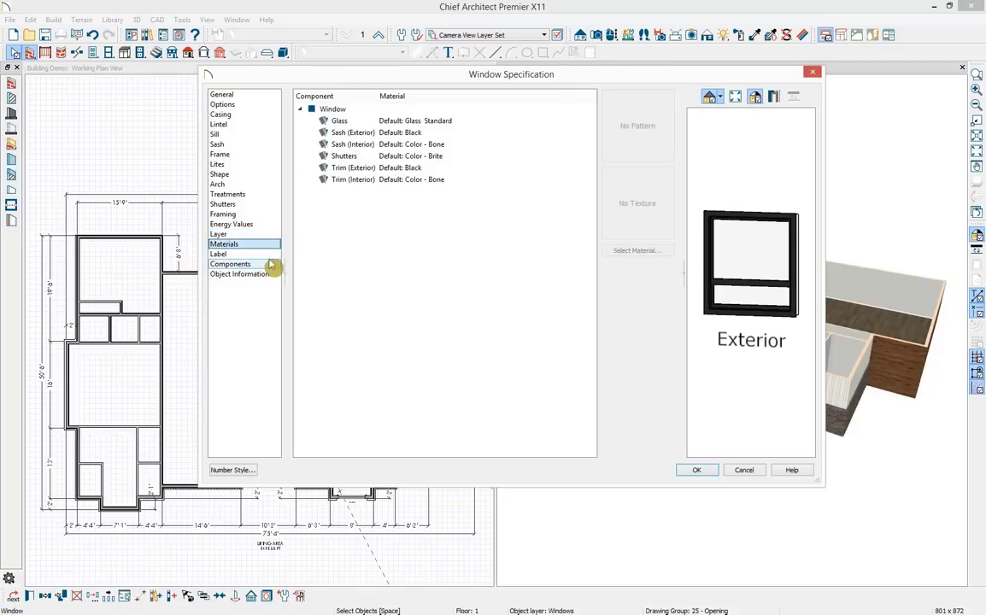
{"action": "left_click", "coordinate": [248, 253]}
{"action": "left_click", "coordinate": [706, 471]}
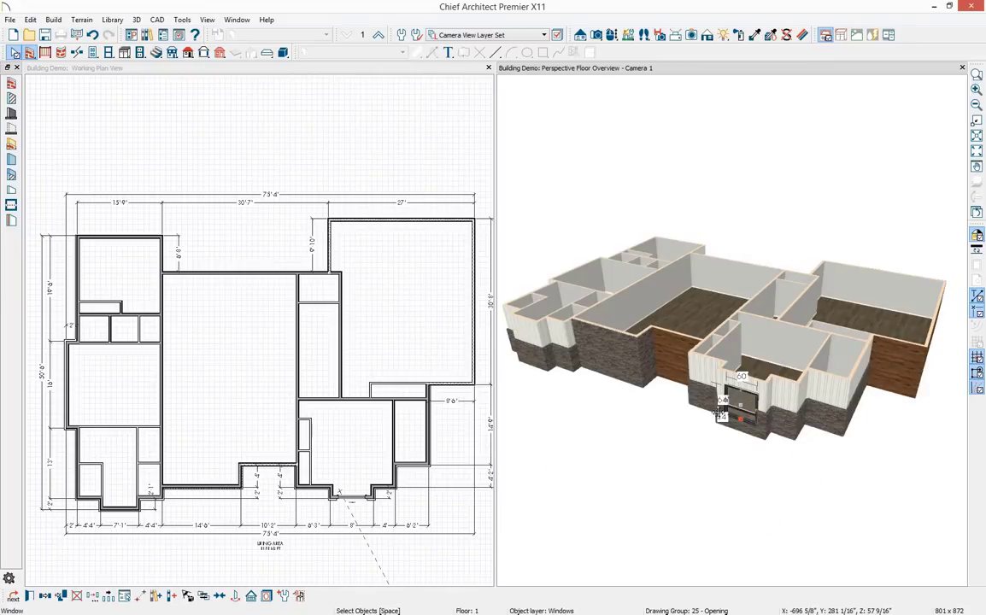
Copy the finished single-hung window into the projecting front wall of the front-left room
{"action": "left_click", "coordinate": [60, 596]}
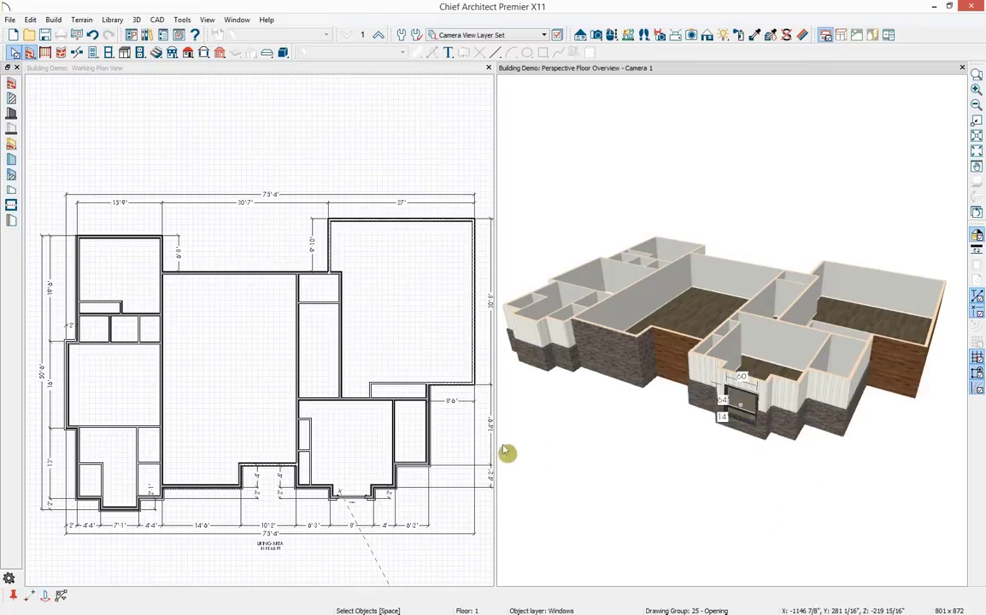
{"action": "left_click", "coordinate": [540, 349]}
{"action": "left_click", "coordinate": [593, 516]}
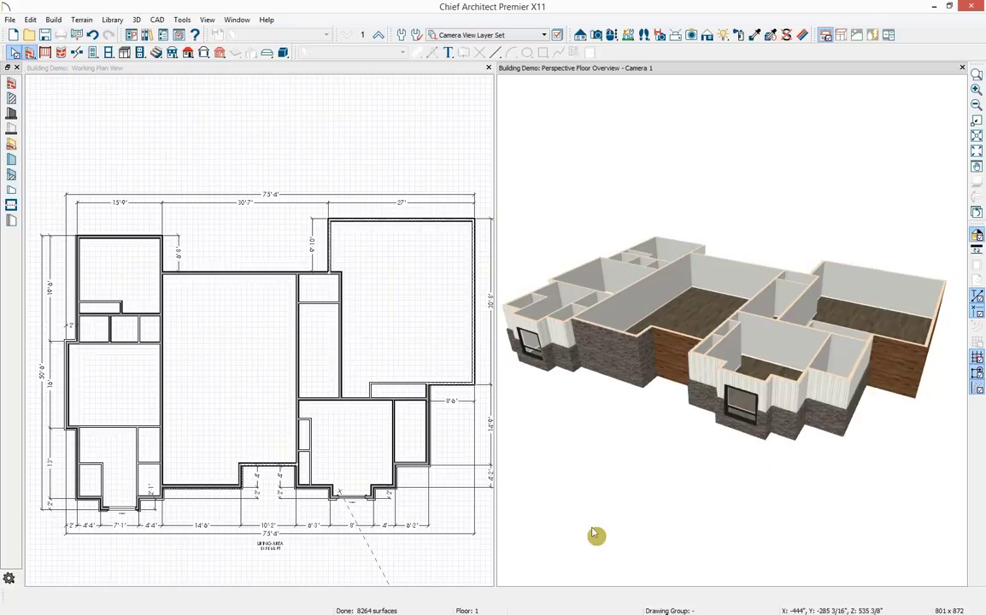
Place two windows side by side in the front wall of the great room and select one of them in the 3D overview
{"action": "left_click", "coordinate": [124, 66]}
{"action": "left_click", "coordinate": [108, 54]}
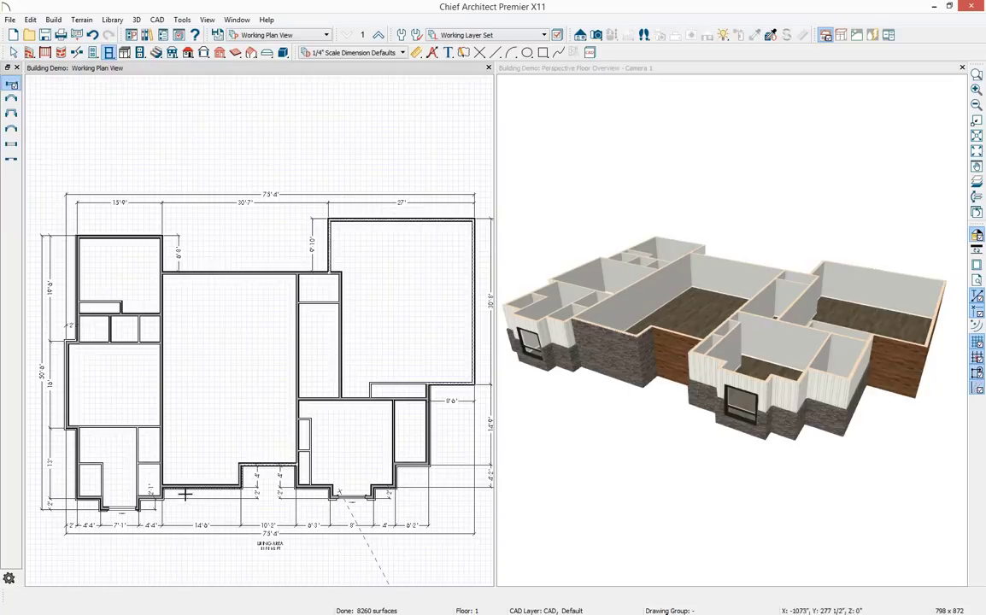
{"action": "left_click", "coordinate": [191, 489]}
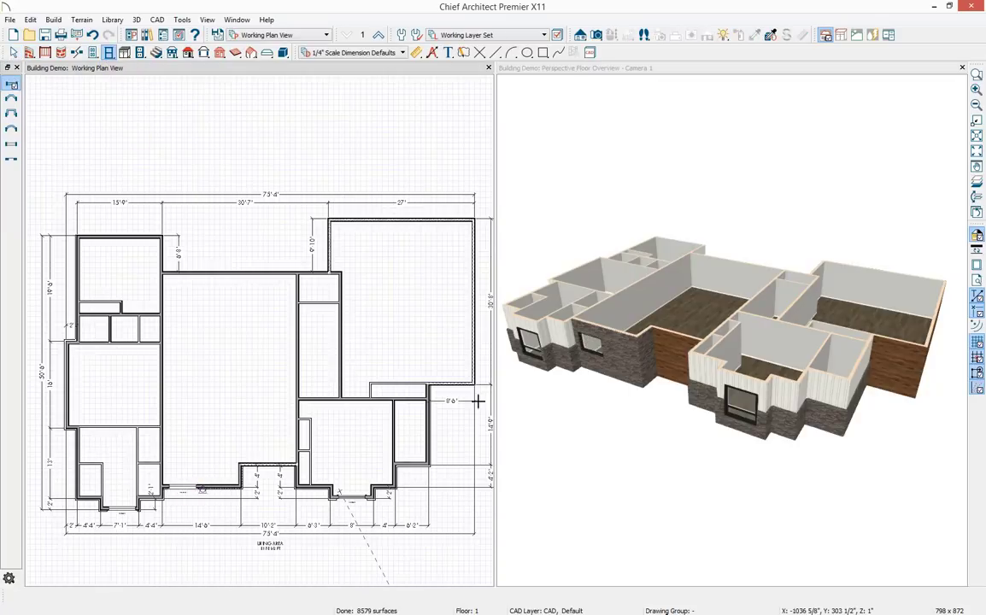
{"action": "left_click", "coordinate": [598, 352]}
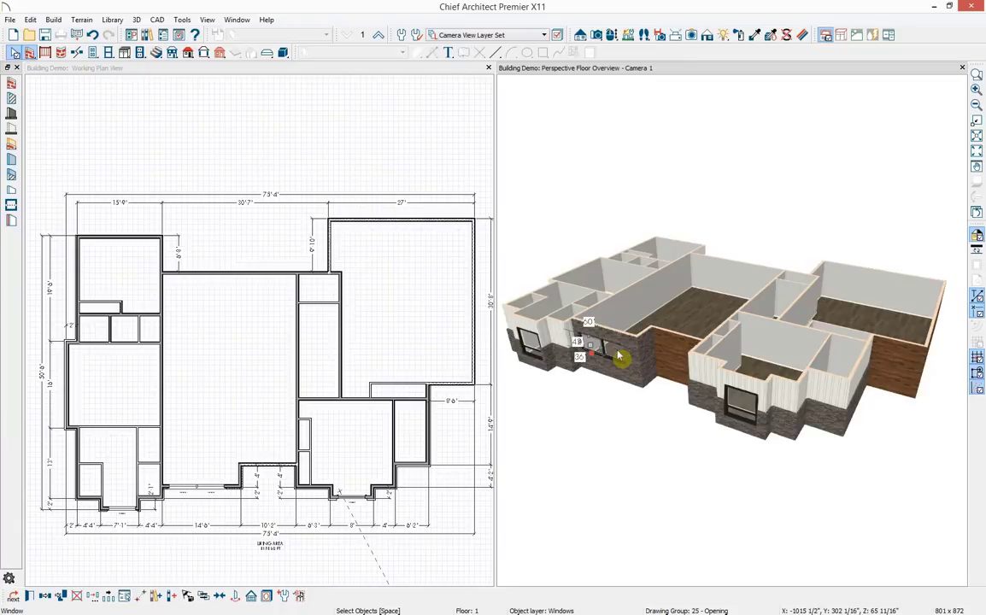
Set both great room front windows to a height of 28 inches and a floor-to-bottom distance of 12 inches
{"action": "left_click", "coordinate": [618, 353], "text": "shift"}
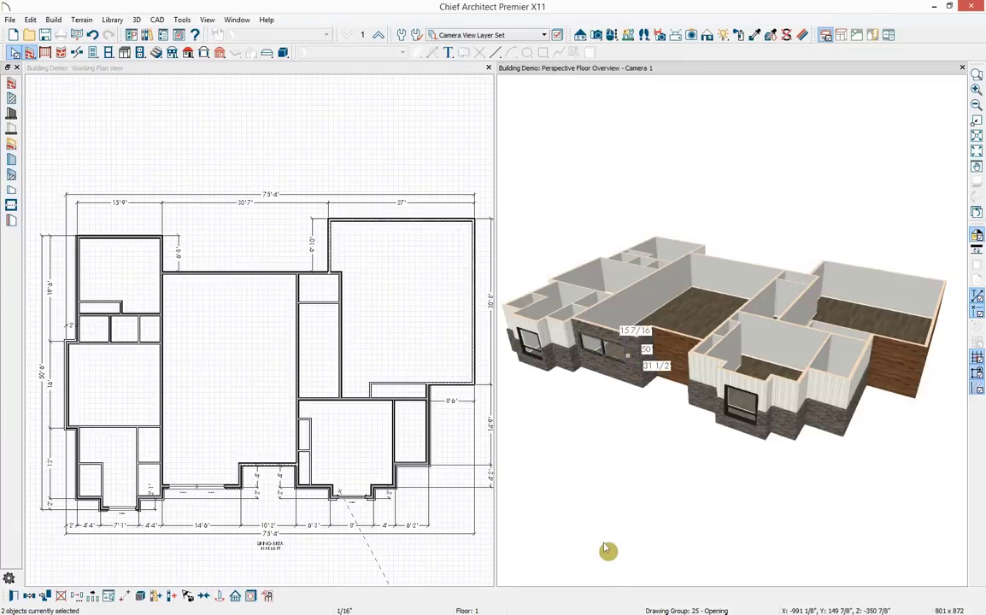
{"action": "left_click", "coordinate": [13, 595]}
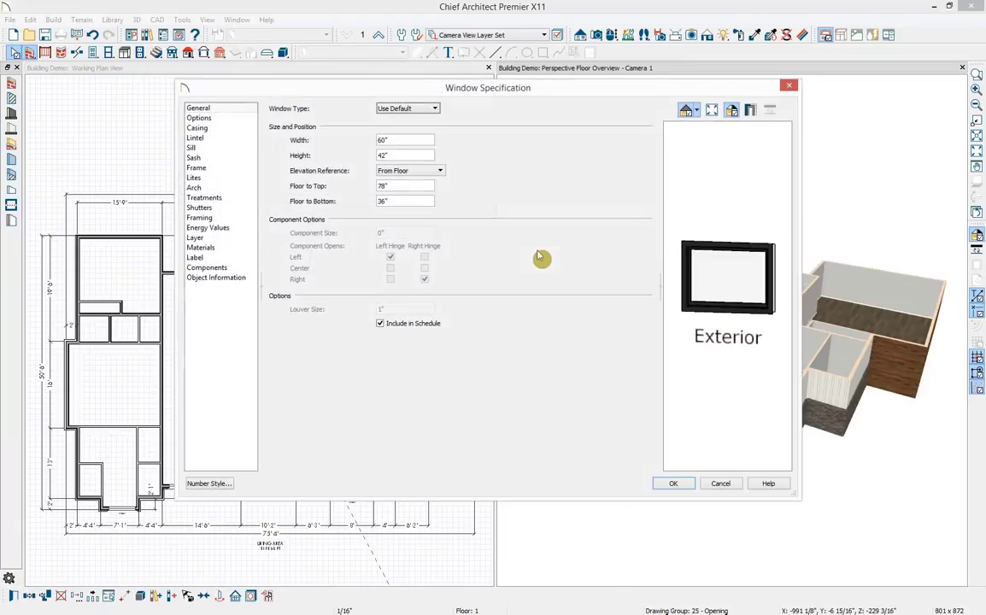
{"action": "double_click", "coordinate": [383, 155]}
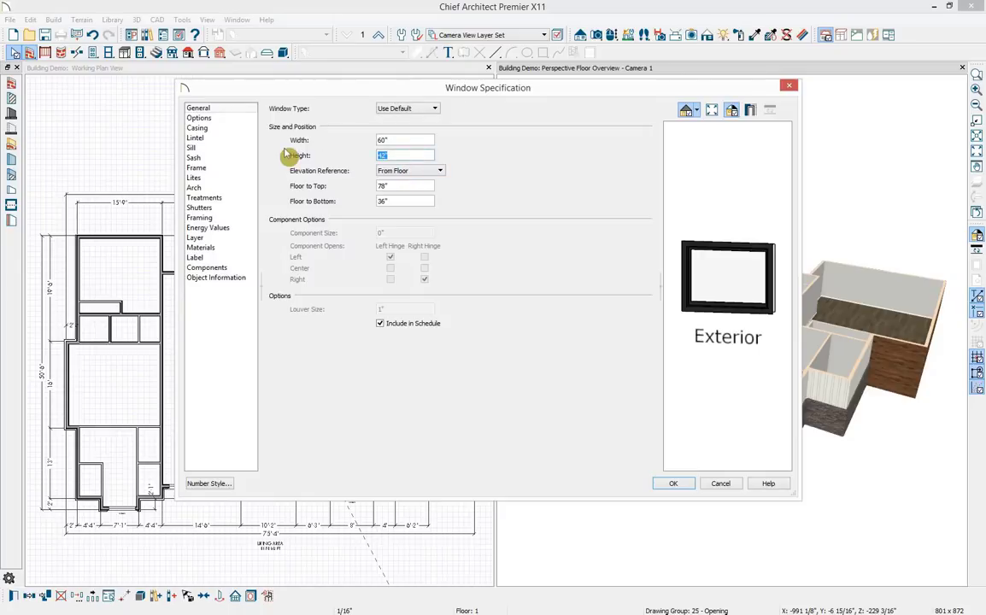
{"action": "key", "text": "Tab"}
{"action": "key", "text": "Tab"}
{"action": "key", "text": "Tab"}
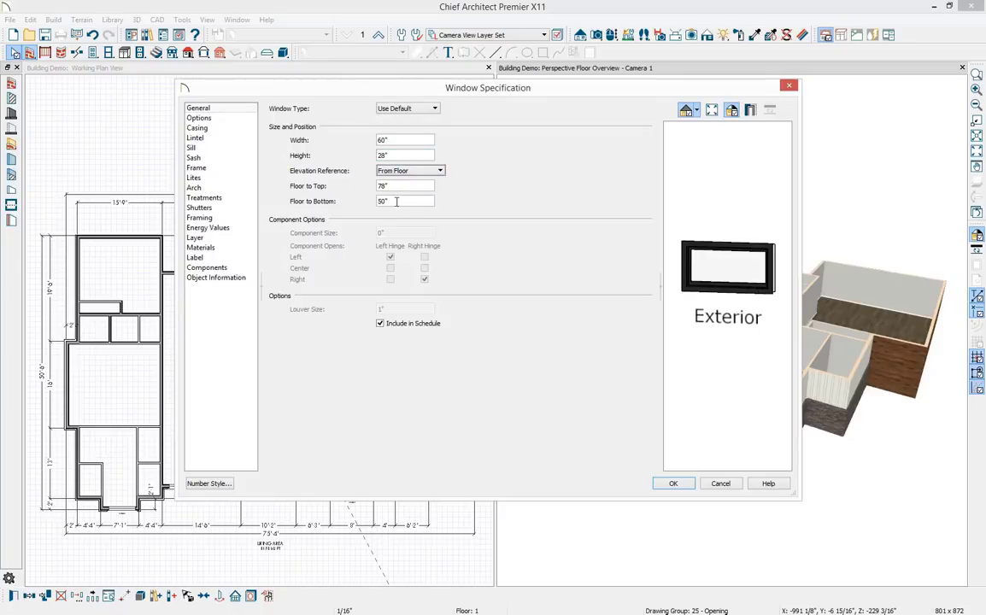
{"action": "left_click", "coordinate": [376, 323]}
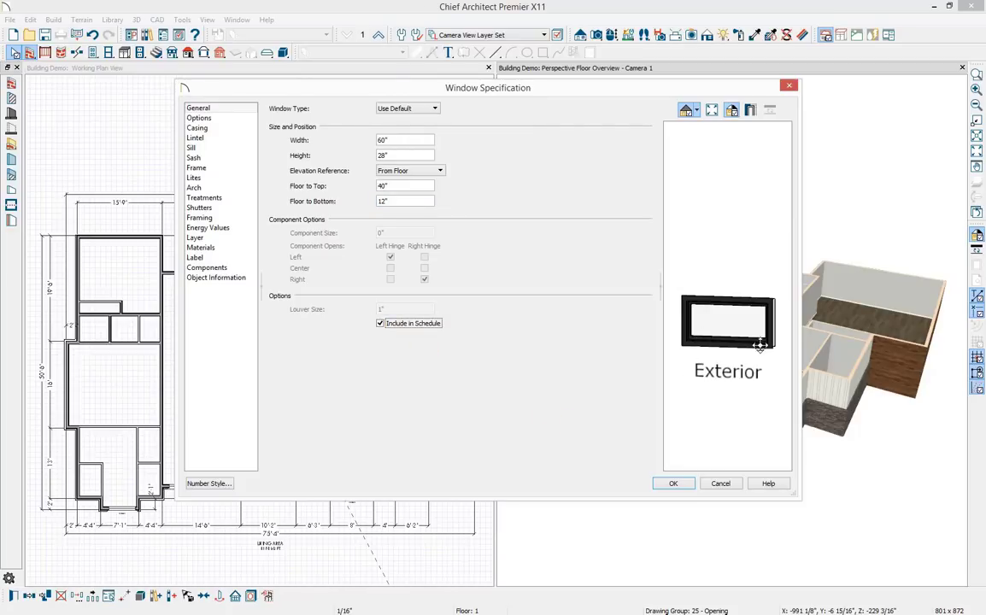
{"action": "key", "text": "Return"}
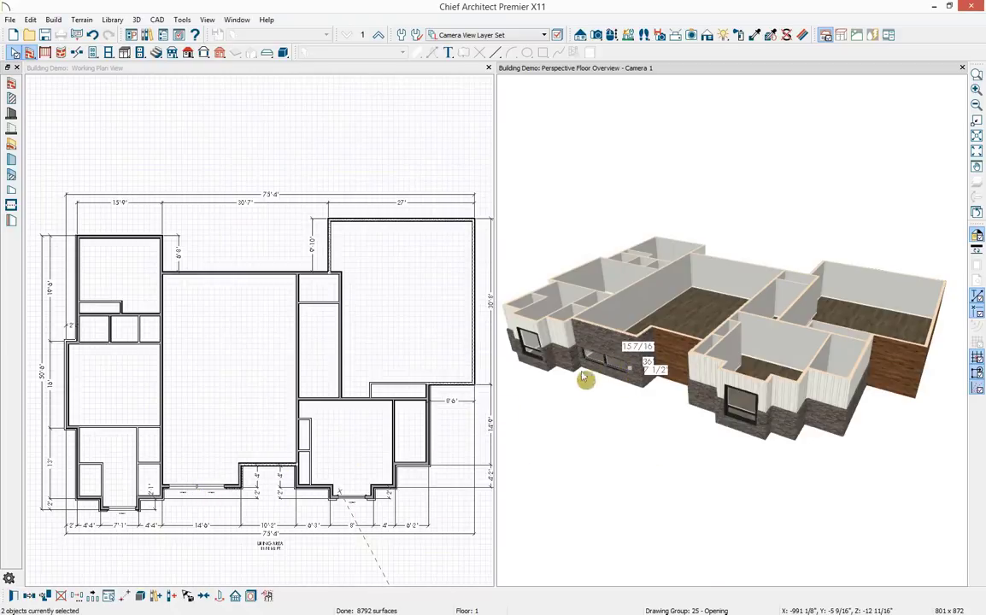
Select the two great room front windows together in plan and centre the pair in their wall
{"action": "left_click", "coordinate": [199, 500]}
{"action": "left_click", "coordinate": [175, 489], "text": "shift"}
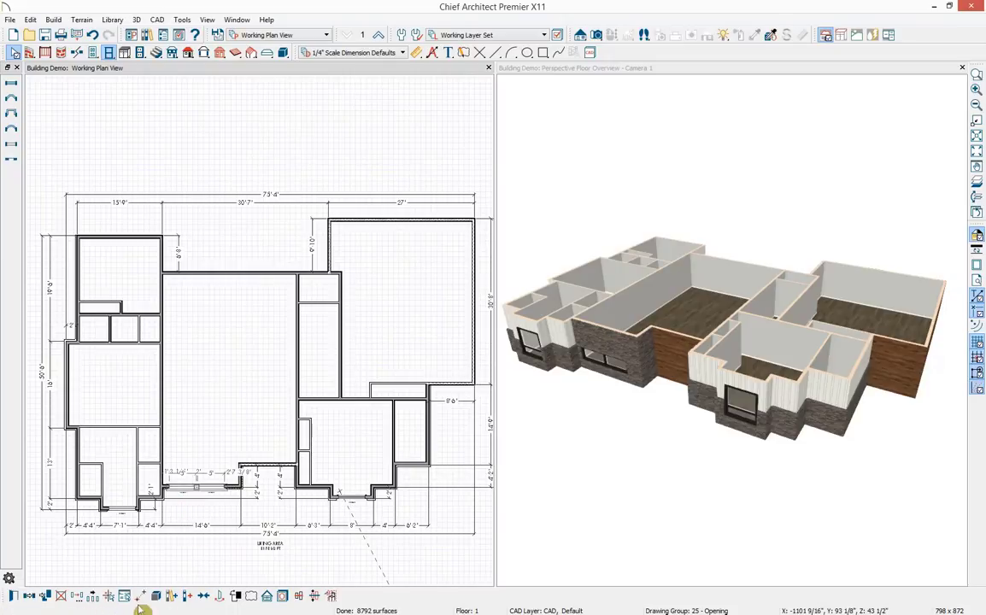
{"action": "left_click", "coordinate": [205, 600]}
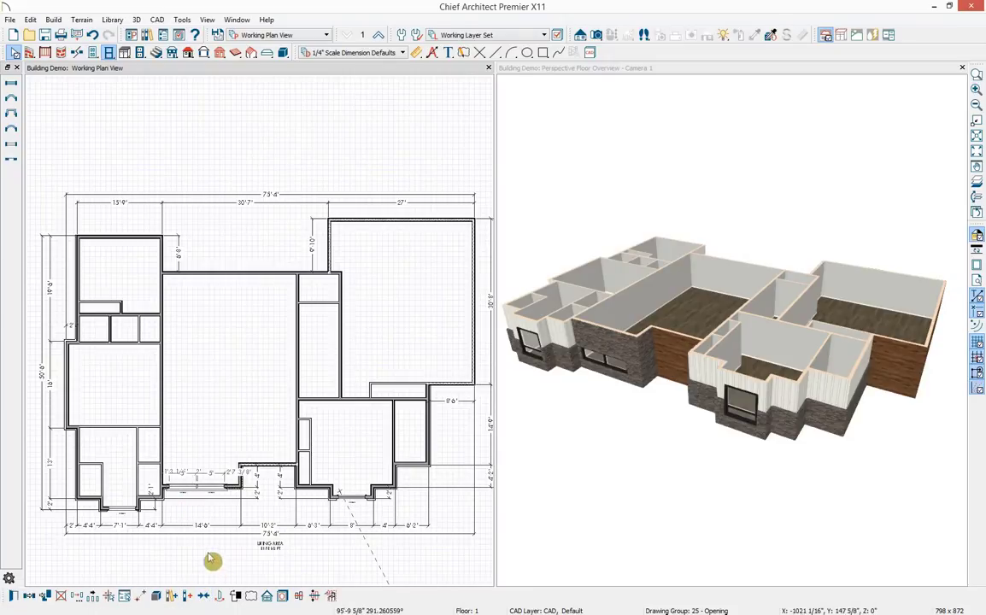
{"action": "left_click", "coordinate": [197, 488]}
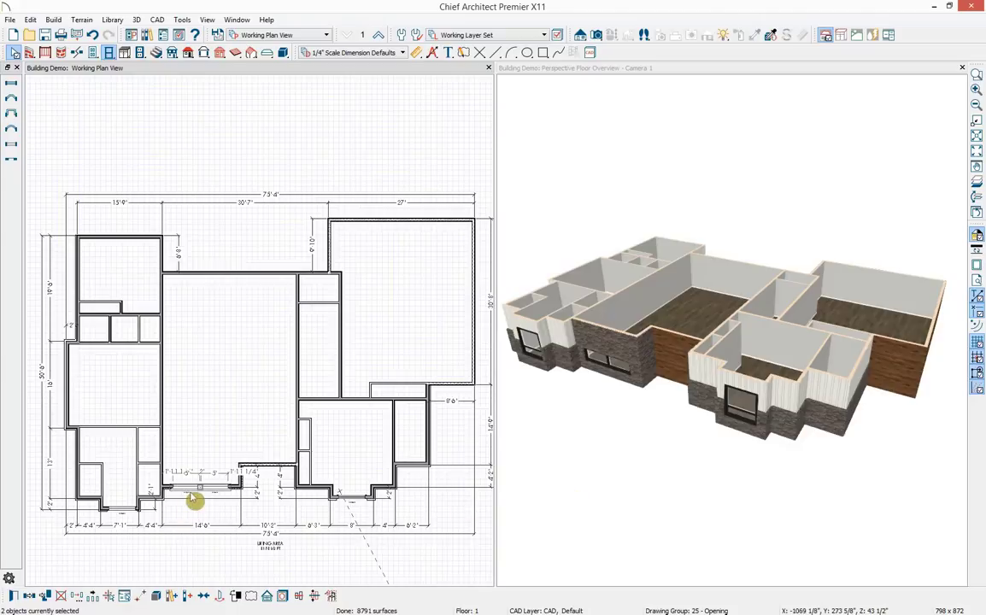
Replicate the two great room windows upward with 2 copies at a Z delta of 30 inches
{"action": "left_click", "coordinate": [77, 597]}
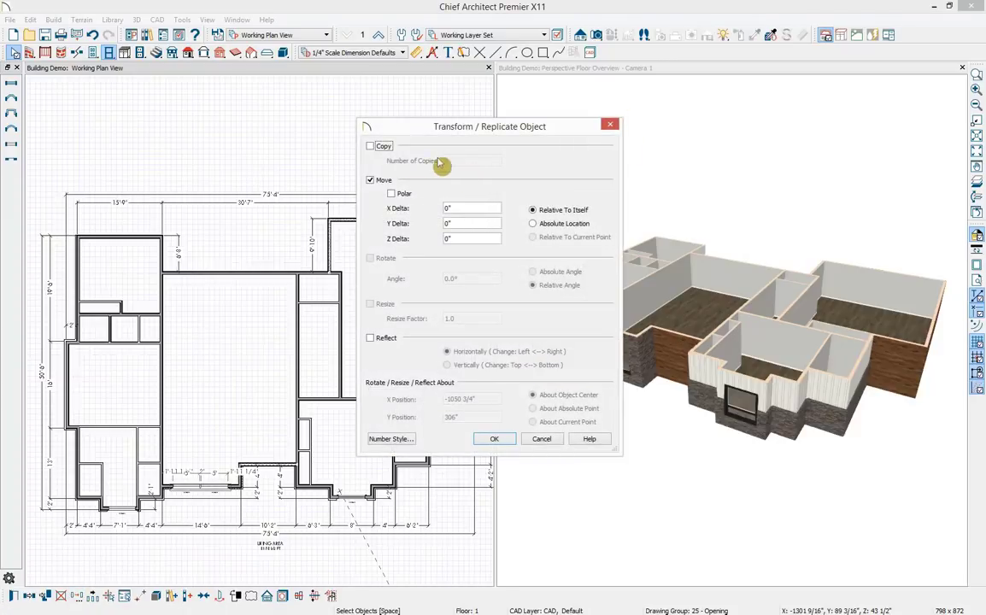
{"action": "left_click", "coordinate": [371, 147]}
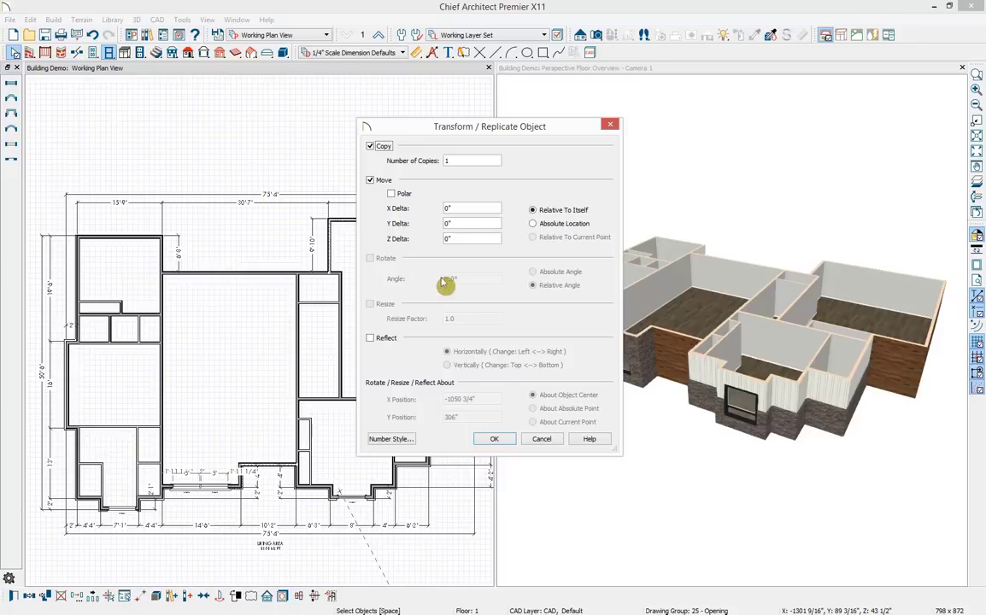
{"action": "left_click_drag", "start_coordinate": [499, 144], "coordinate": [287, 159]}
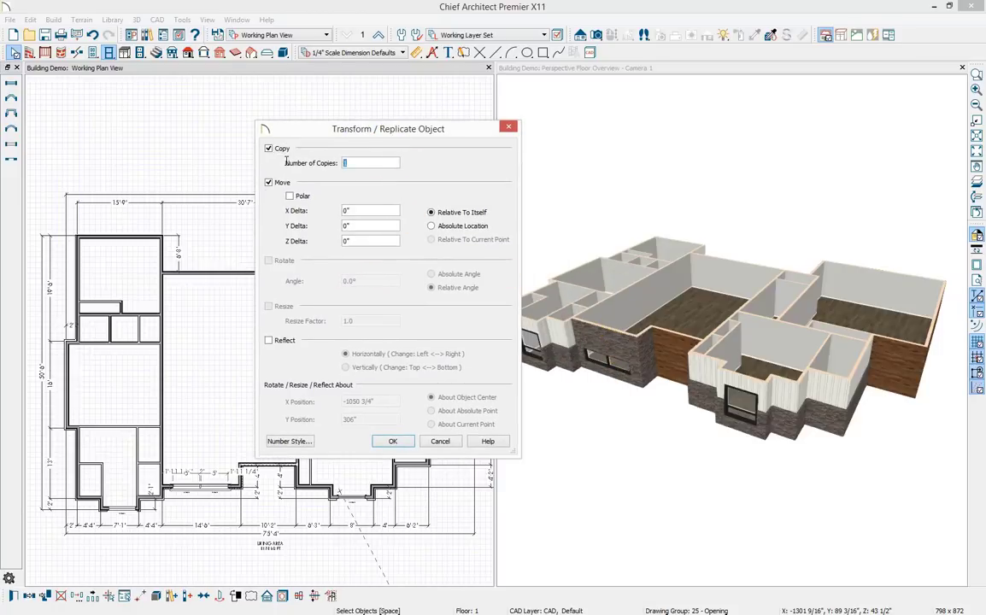
{"action": "type", "text": "2"}
{"action": "left_click", "coordinate": [278, 241]}
{"action": "type", "text": "30"}
{"action": "left_click", "coordinate": [366, 228]}
{"action": "left_click", "coordinate": [394, 441]}
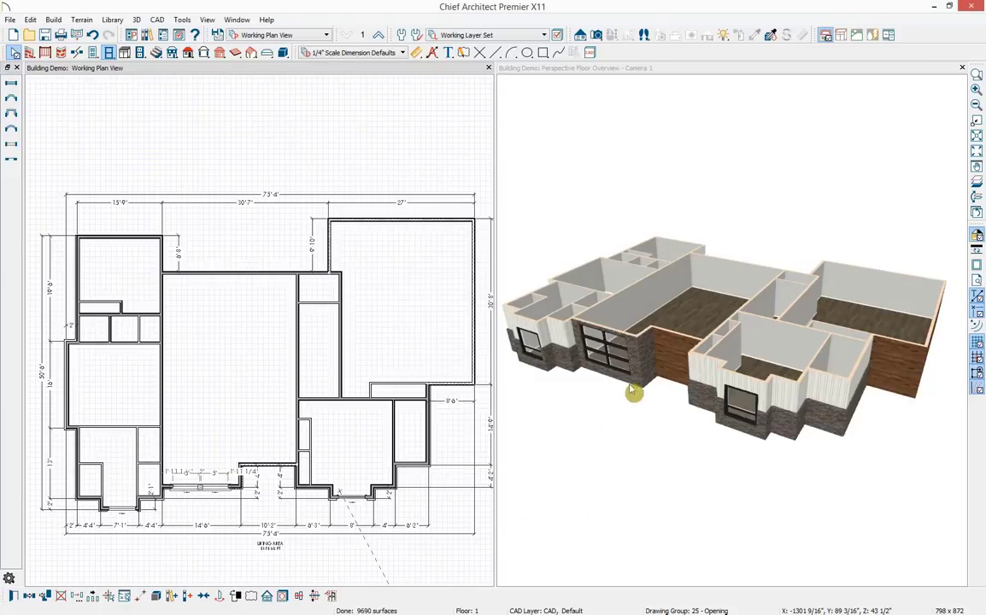
{"action": "left_click", "coordinate": [630, 432]}
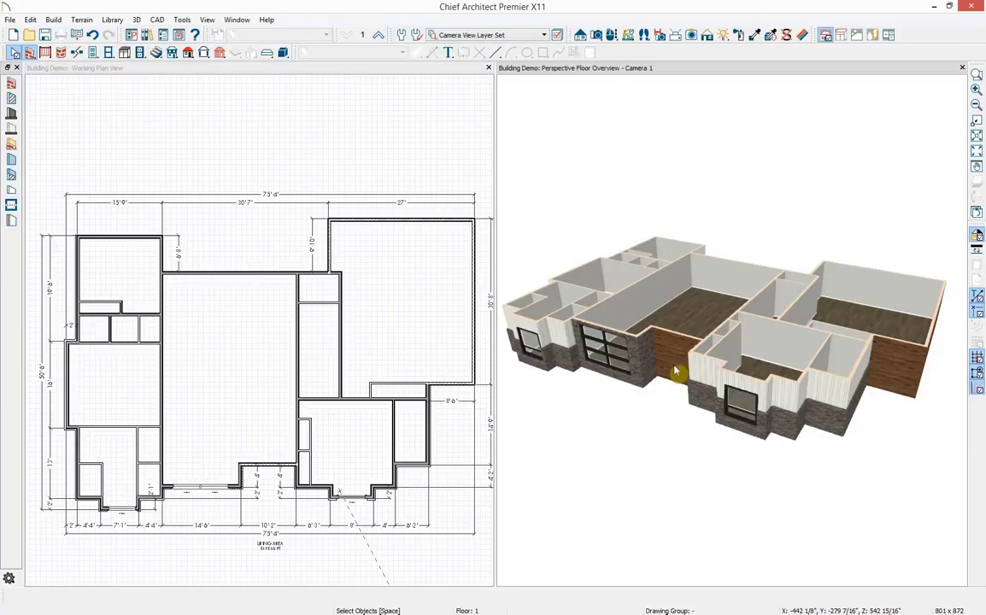
Place a hinged entry door in the middle of the recessed wood-clad front wall
{"action": "scroll", "coordinate": [651, 374], "scroll_direction": "up", "scroll_amount": 3}
{"action": "left_click", "coordinate": [612, 34]}
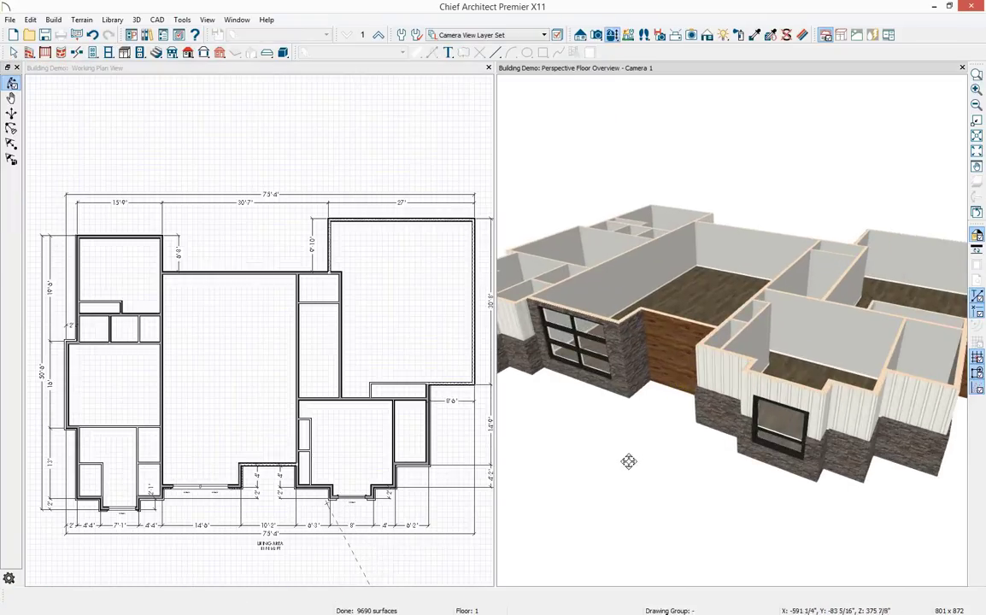
{"action": "left_click_drag", "start_coordinate": [629, 461], "coordinate": [754, 399]}
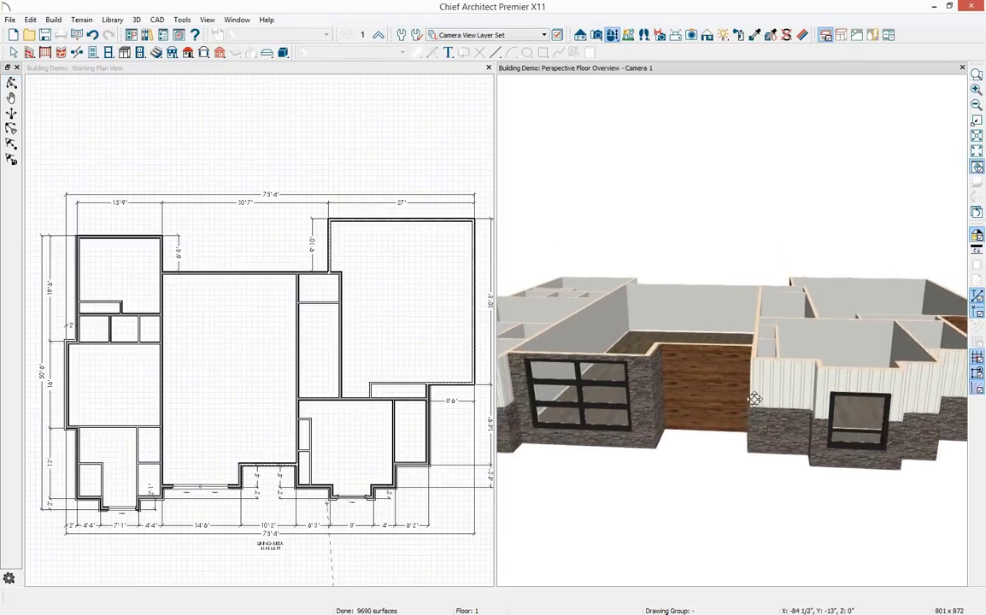
{"action": "scroll", "coordinate": [719, 380], "scroll_direction": "up", "scroll_amount": 3}
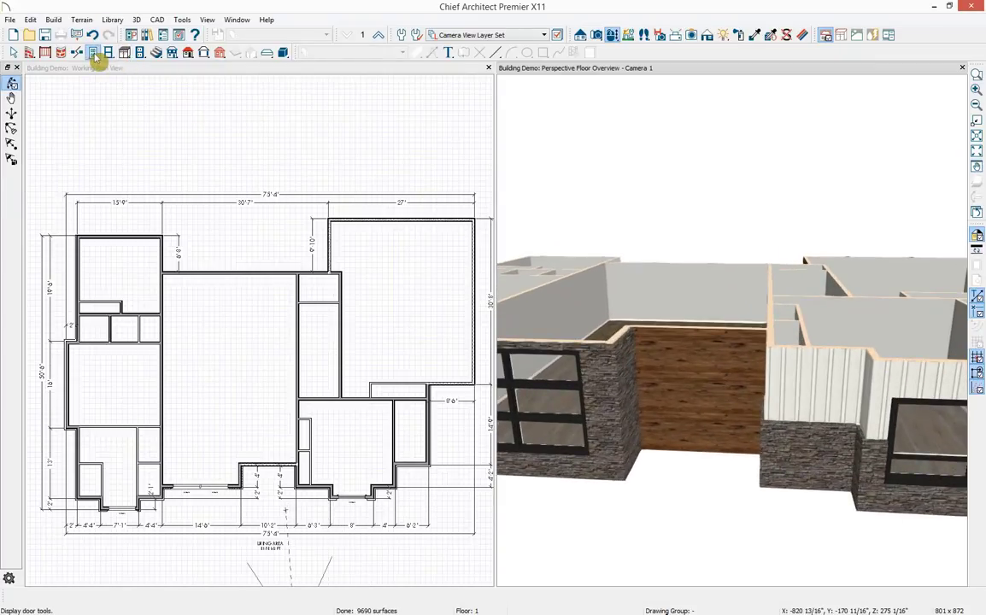
{"action": "left_click", "coordinate": [94, 53]}
{"action": "left_click", "coordinate": [698, 390]}
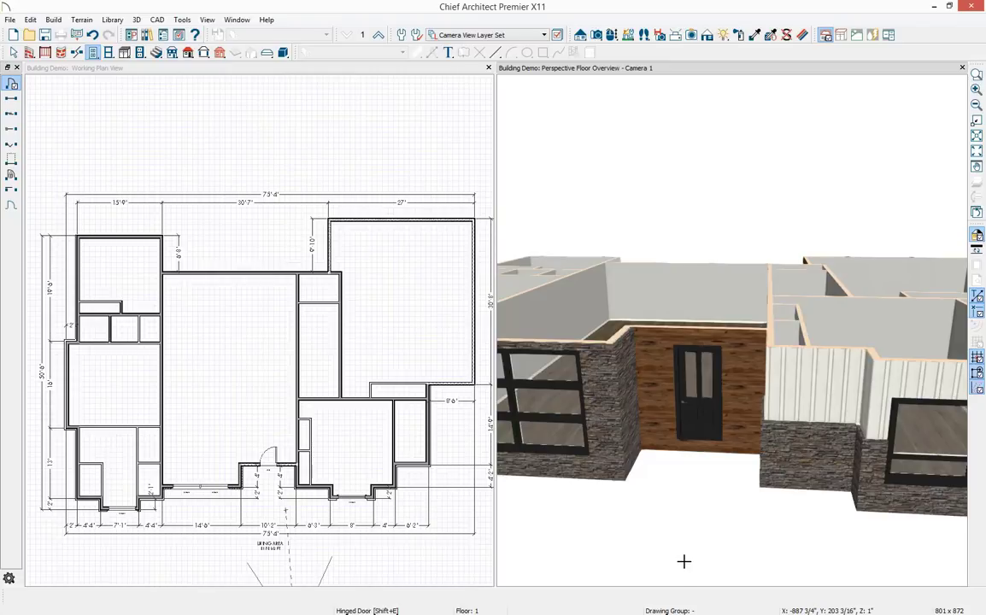
Place a hinged interior door in the great room's side wall close to the front entry
{"action": "left_click", "coordinate": [612, 35]}
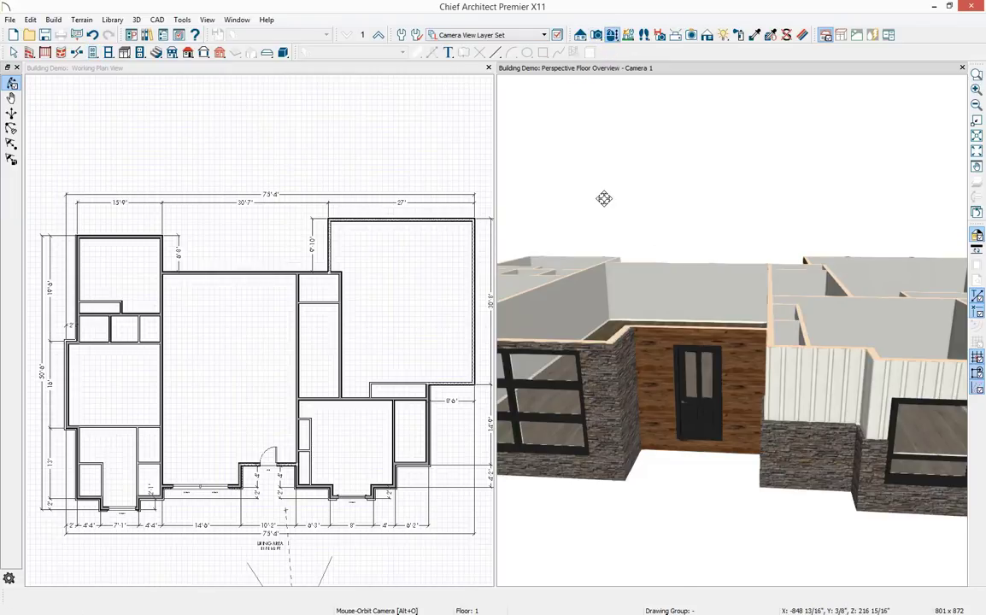
{"action": "left_click_drag", "start_coordinate": [604, 199], "coordinate": [660, 245]}
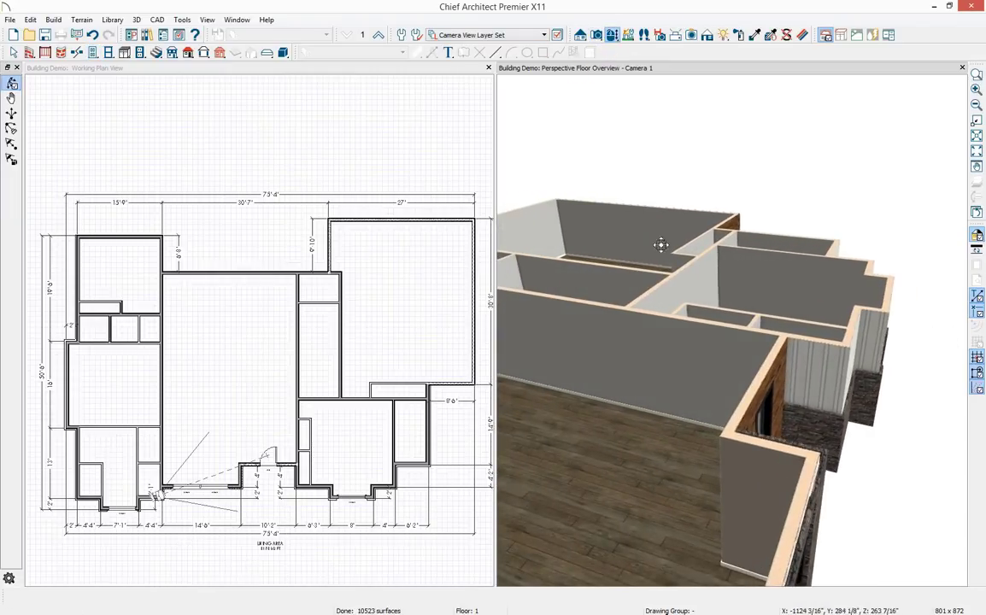
{"action": "left_click", "coordinate": [93, 52]}
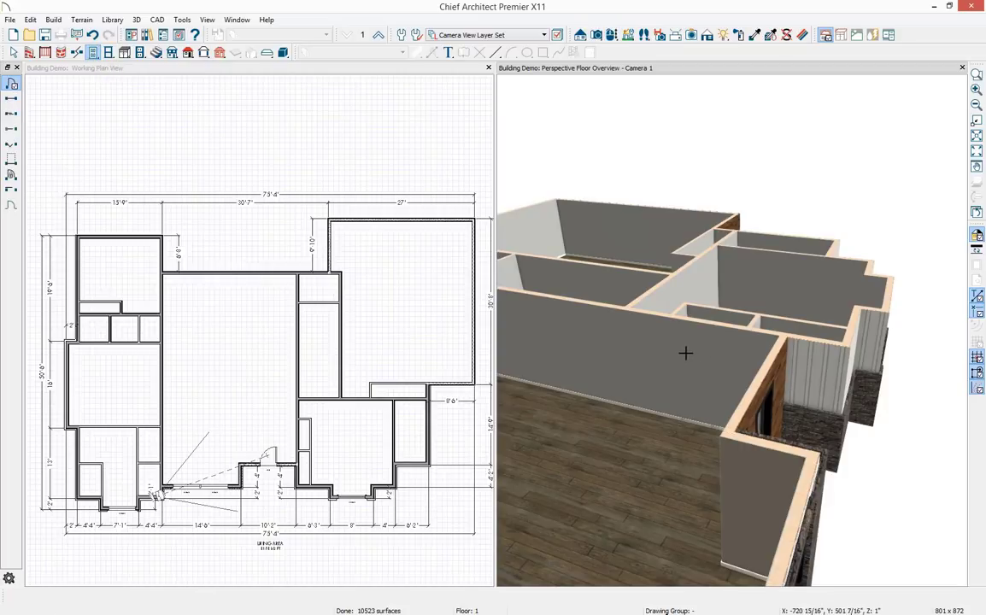
{"action": "left_click", "coordinate": [693, 389]}
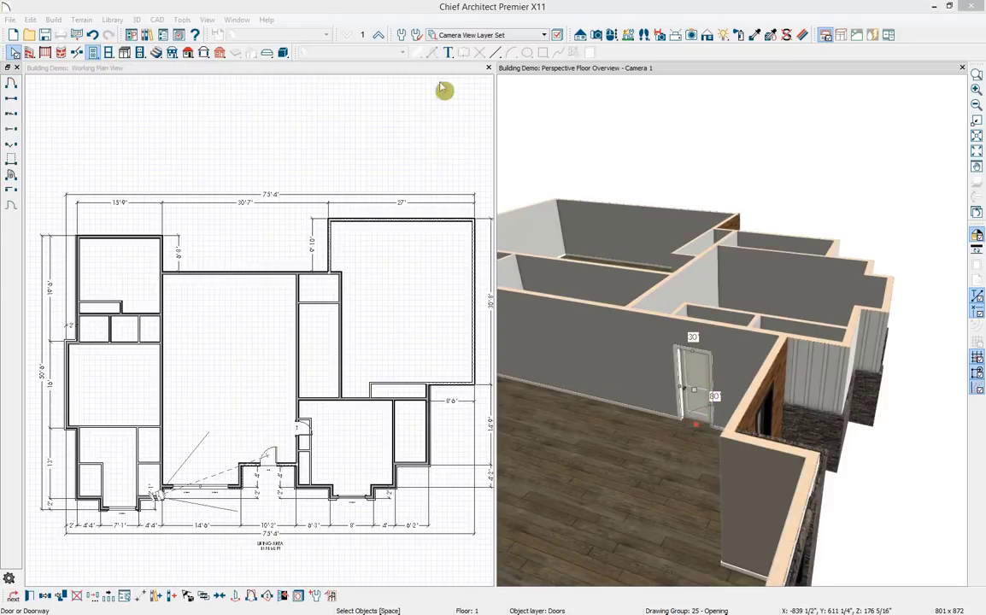
Place a fixed door as a narrow sidelight on the great room side of the front entry door
{"action": "left_click", "coordinate": [612, 34]}
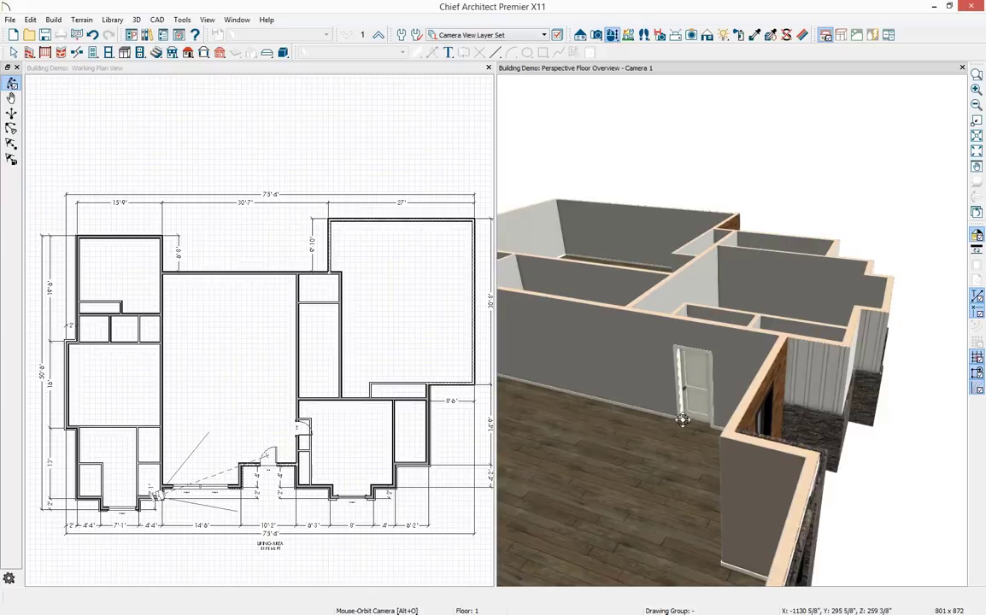
{"action": "left_click_drag", "start_coordinate": [673, 418], "coordinate": [906, 481]}
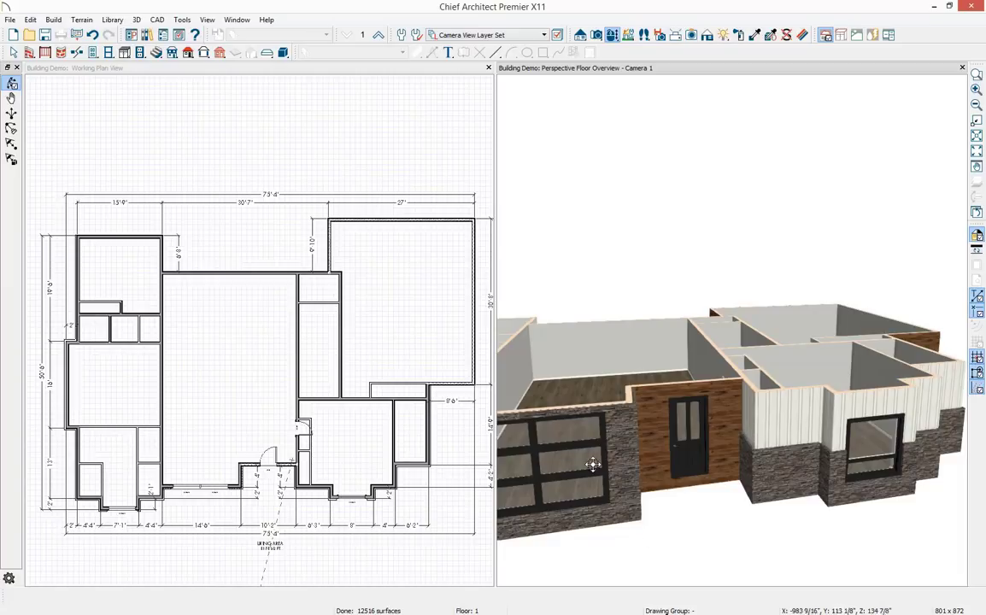
{"action": "left_click", "coordinate": [96, 53]}
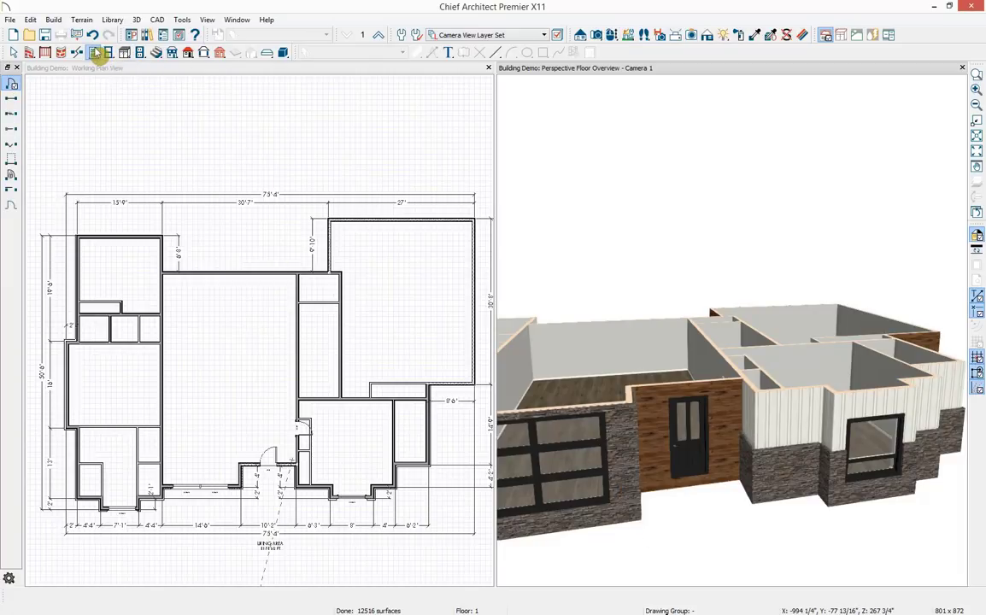
{"action": "left_click", "coordinate": [12, 177]}
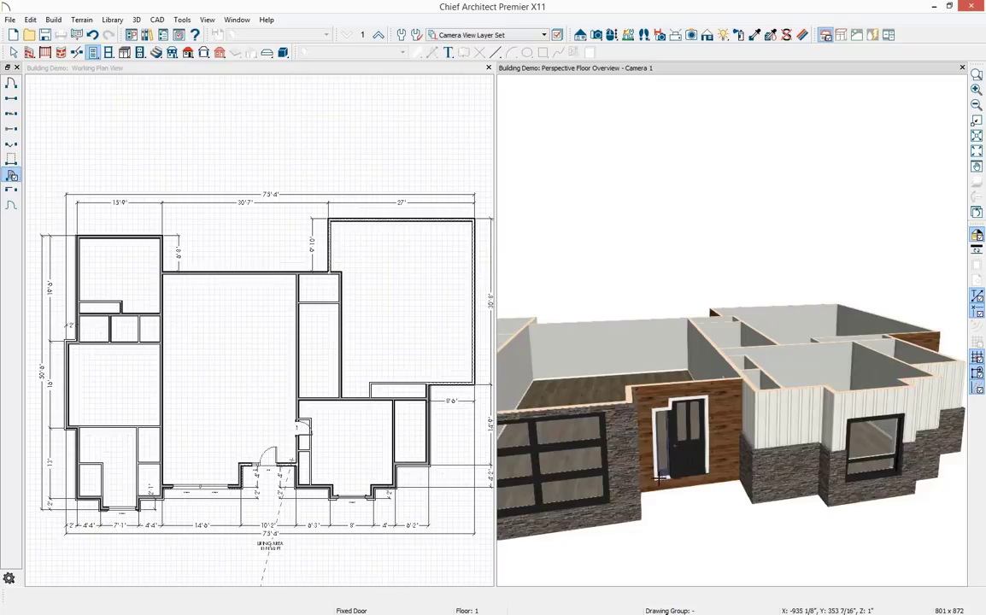
{"action": "left_click", "coordinate": [657, 438]}
Set the sidelight's height to 90 inches and its panel frame bottom to 32 inches
{"action": "double_click", "coordinate": [658, 438]}
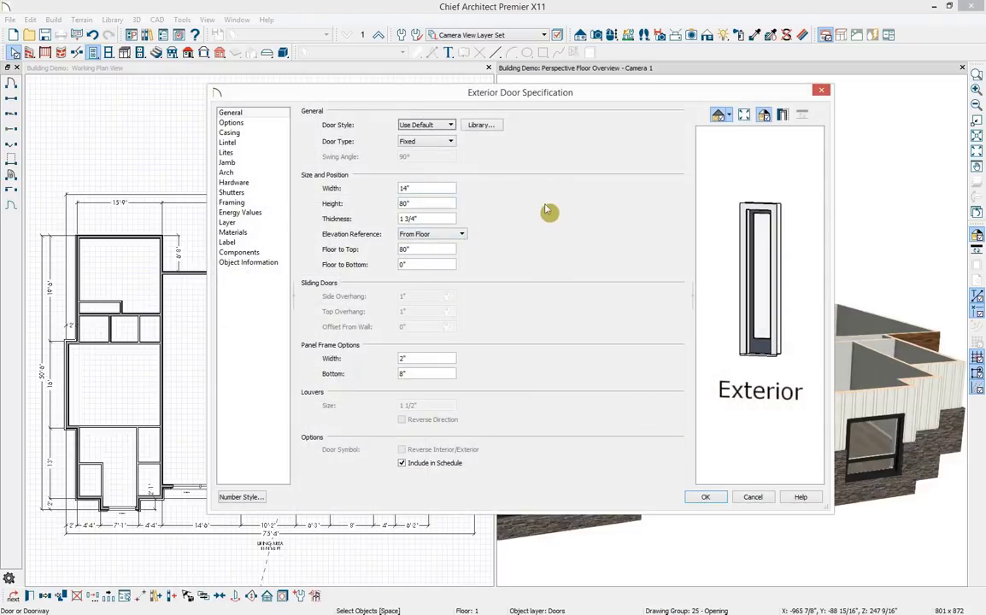
{"action": "double_click", "coordinate": [445, 204]}
{"action": "type", "text": "90"}
{"action": "key", "text": "Tab"}
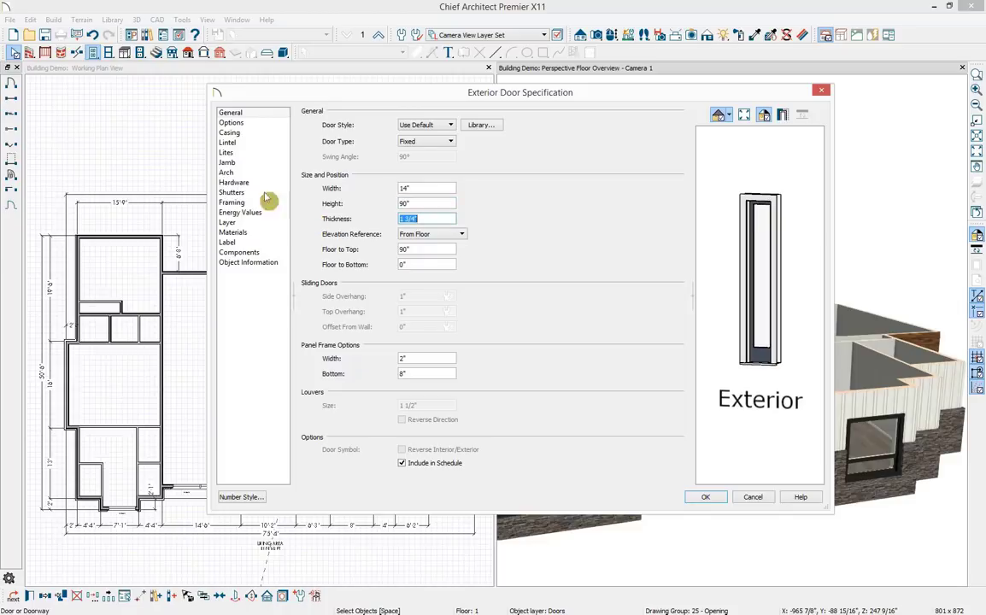
{"action": "left_click", "coordinate": [444, 374]}
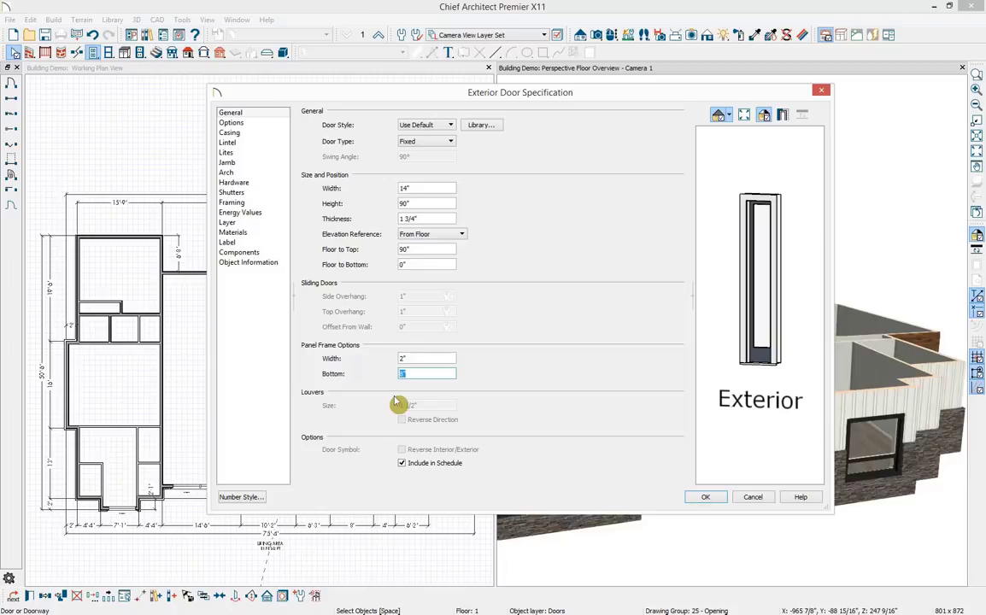
{"action": "key", "text": "Tab"}
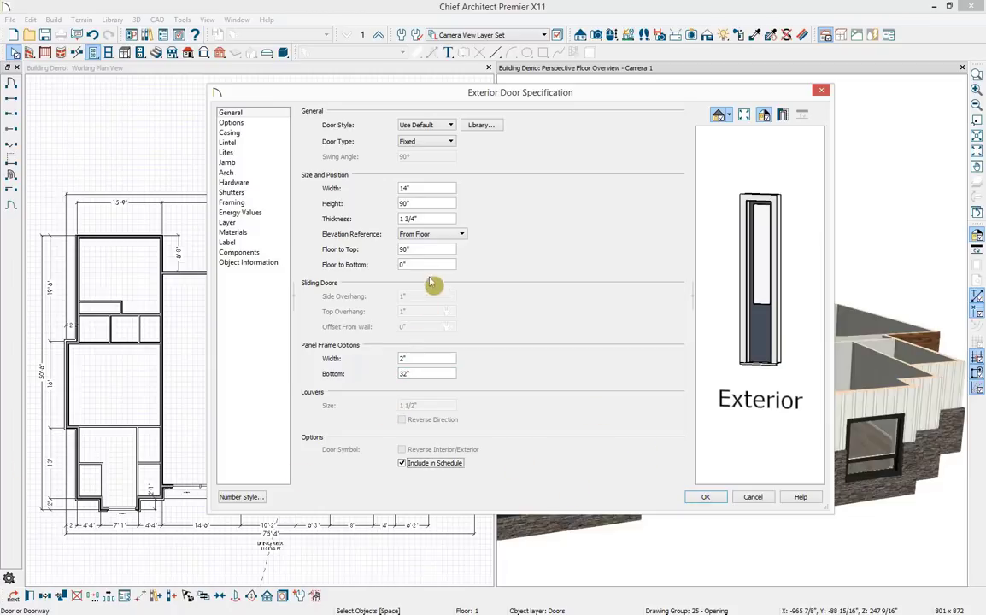
Assign the plan material Color - Black to every component of the entry sidelight except the door glass
{"action": "left_click", "coordinate": [254, 236]}
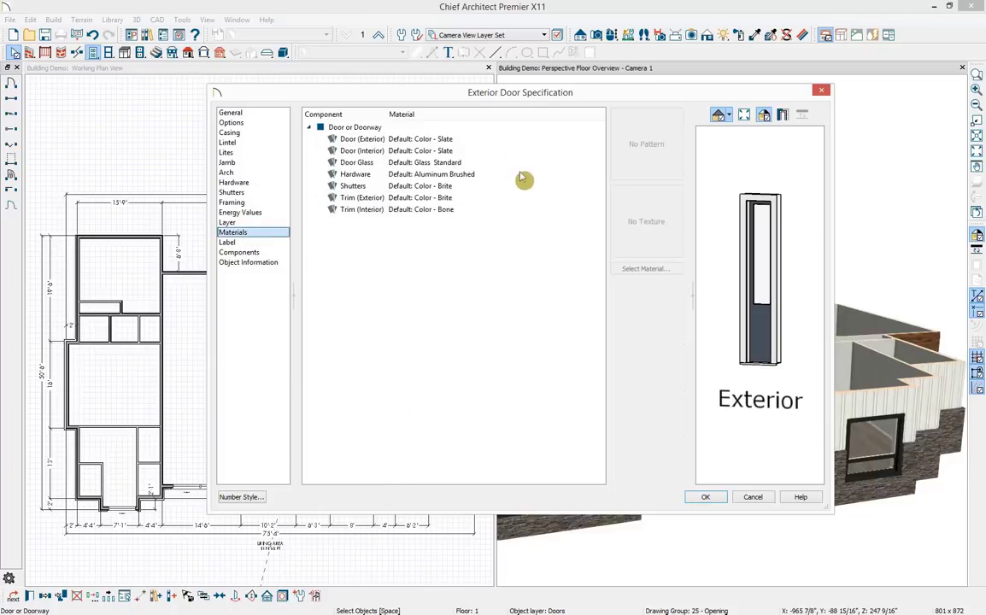
{"action": "left_click", "coordinate": [496, 141]}
{"action": "left_click", "coordinate": [436, 198], "text": "shift"}
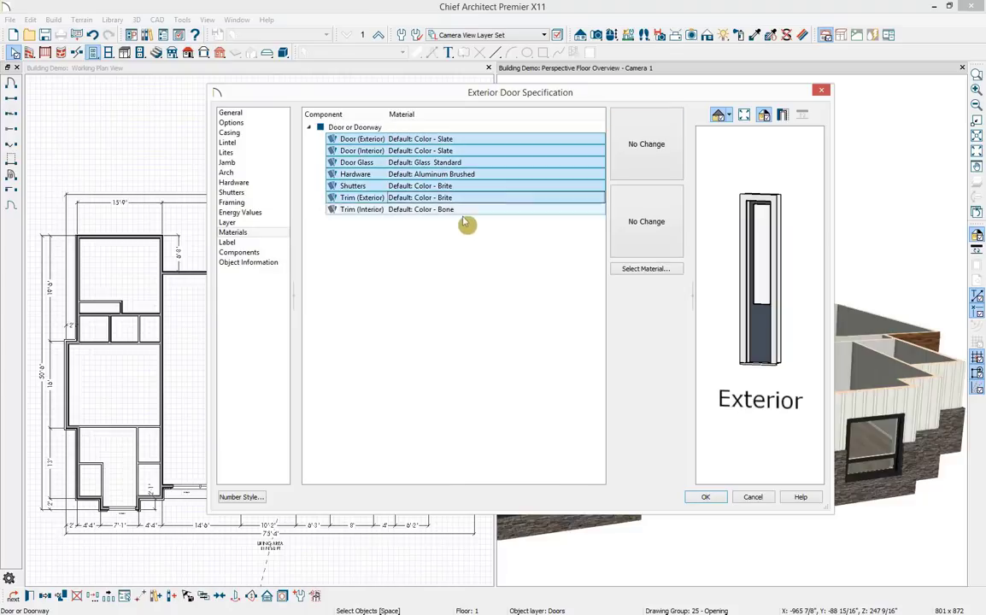
{"action": "left_click", "coordinate": [451, 210], "text": "shift"}
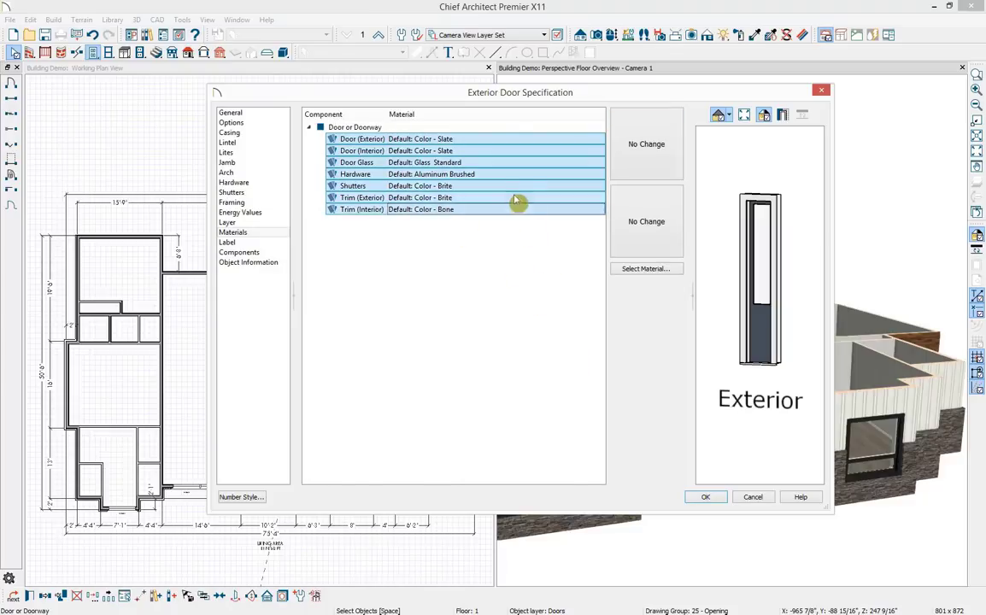
{"action": "left_click", "coordinate": [478, 164], "text": "ctrl"}
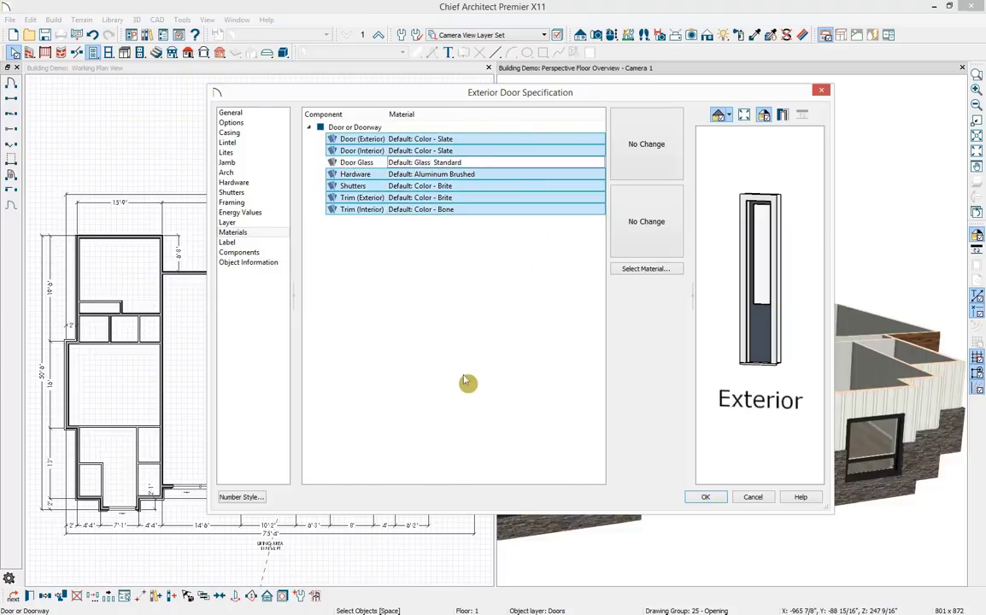
{"action": "left_click", "coordinate": [646, 269]}
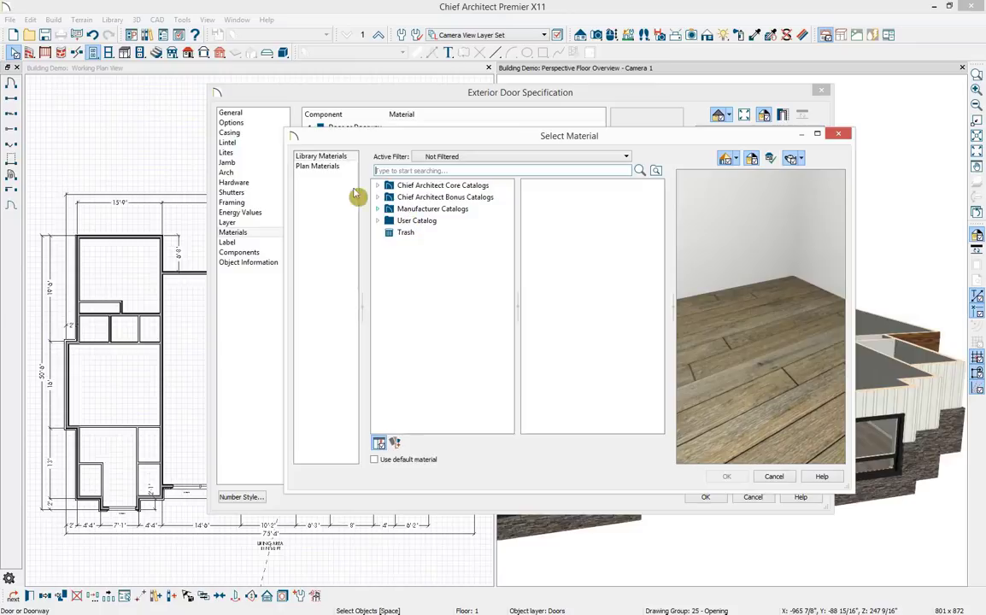
{"action": "left_click", "coordinate": [320, 170]}
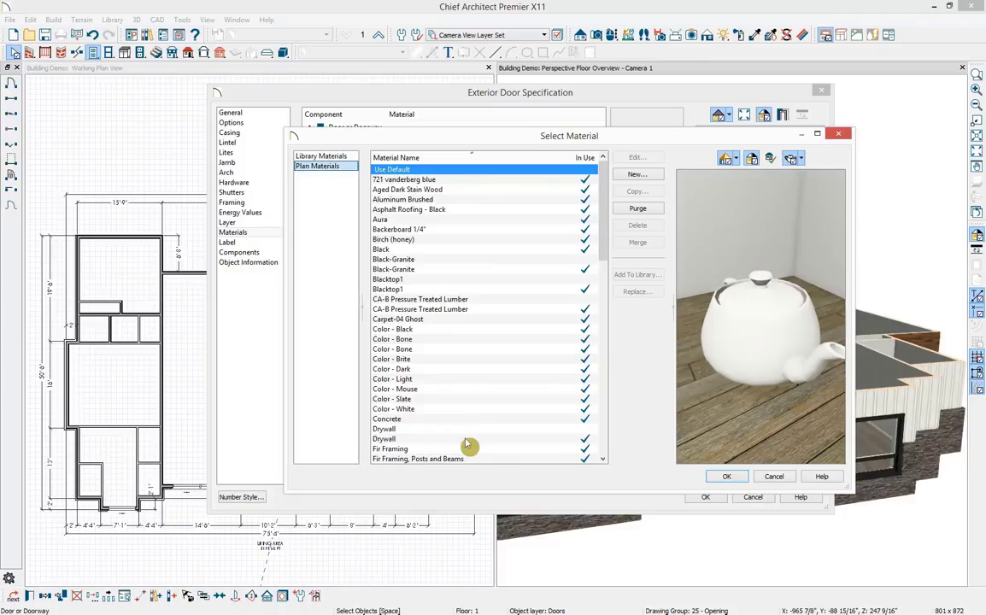
{"action": "left_click", "coordinate": [401, 330]}
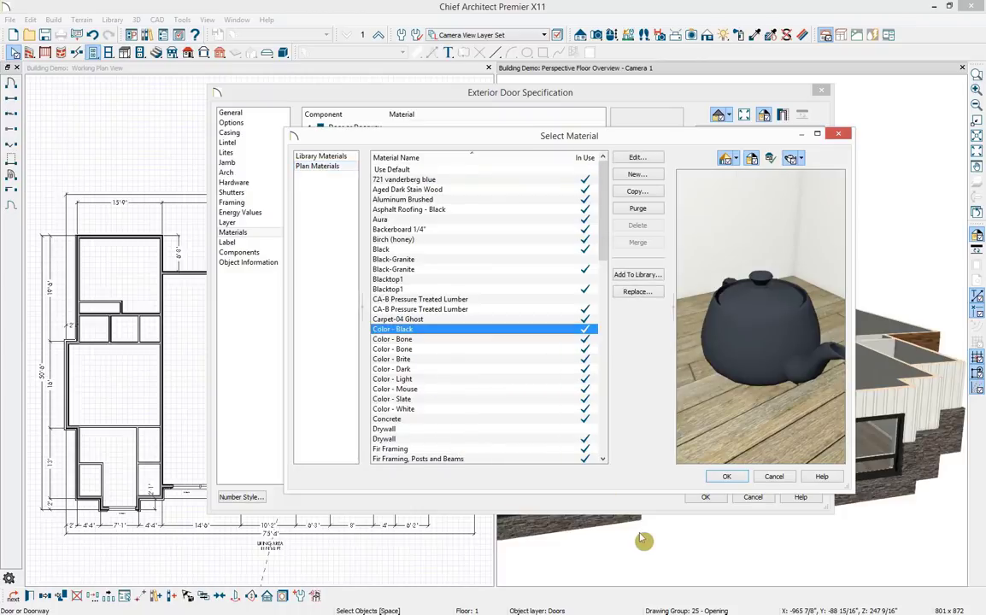
{"action": "left_click", "coordinate": [725, 477]}
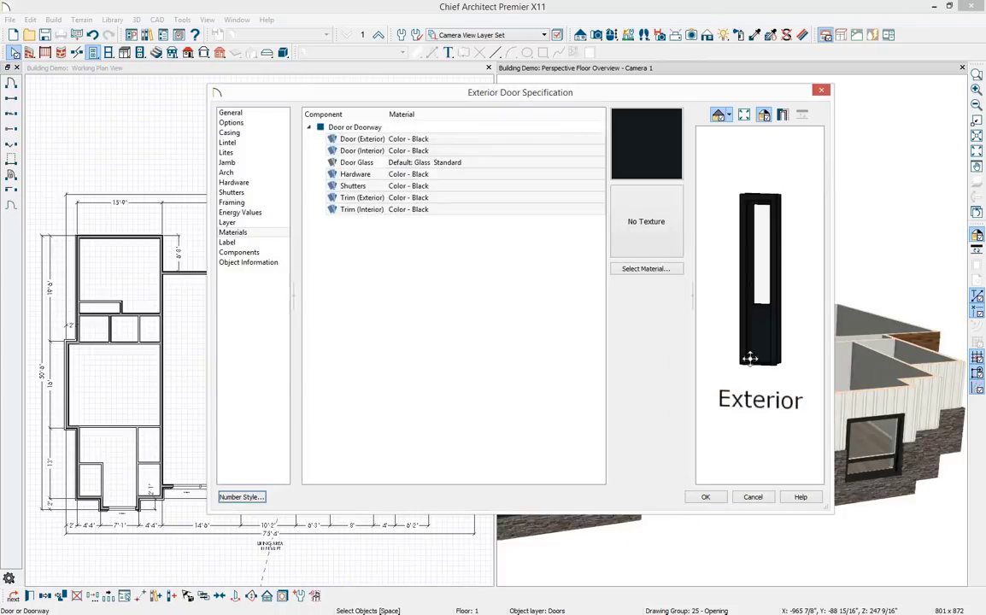
{"action": "left_click", "coordinate": [705, 498]}
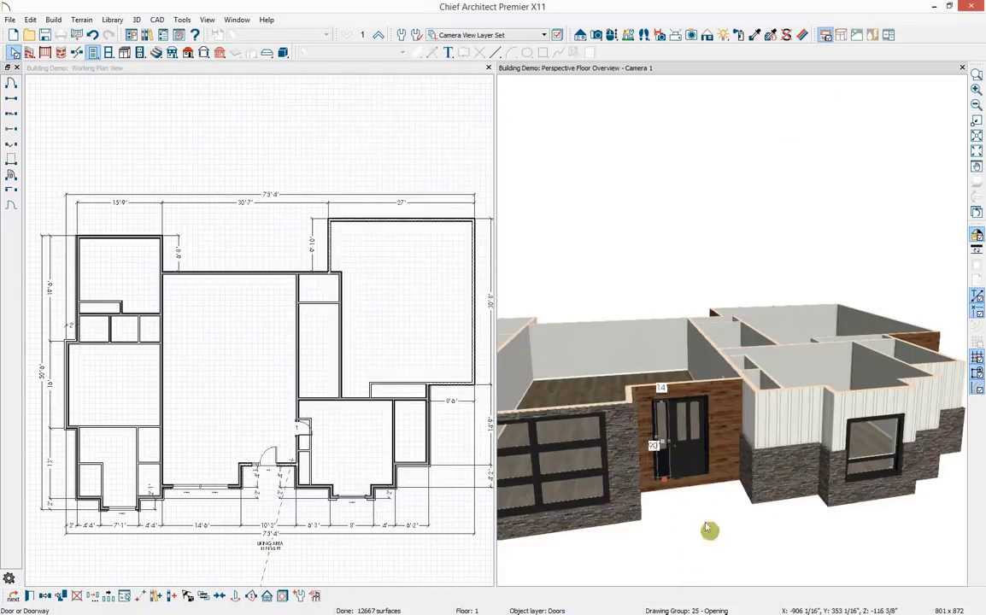
{"action": "left_click", "coordinate": [715, 583]}
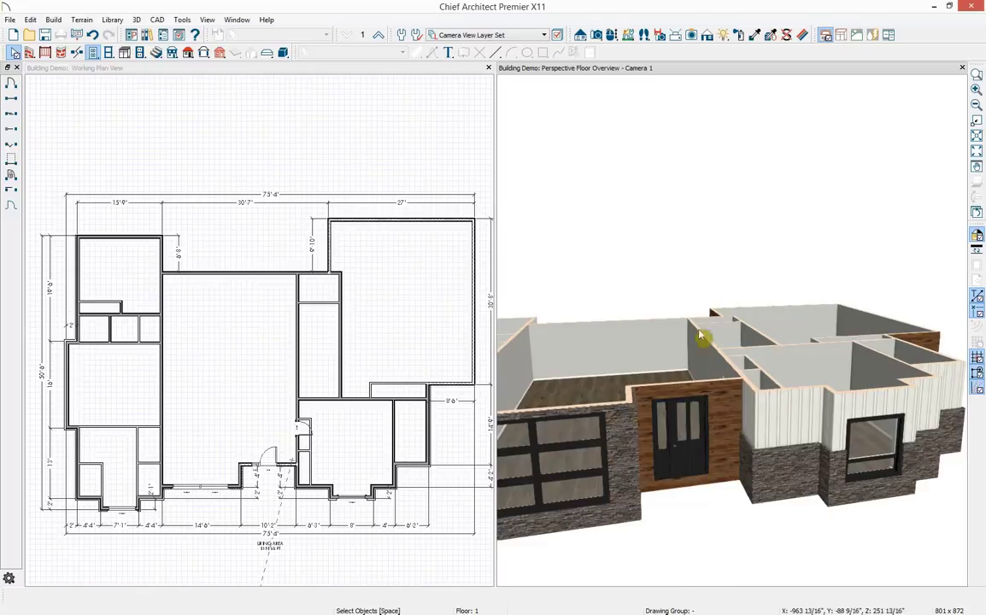
Place a sliding door in the great room's rear wall
{"action": "scroll", "coordinate": [590, 307], "scroll_direction": "up", "scroll_amount": 3}
{"action": "scroll", "coordinate": [515, 350], "scroll_direction": "up", "scroll_amount": 5}
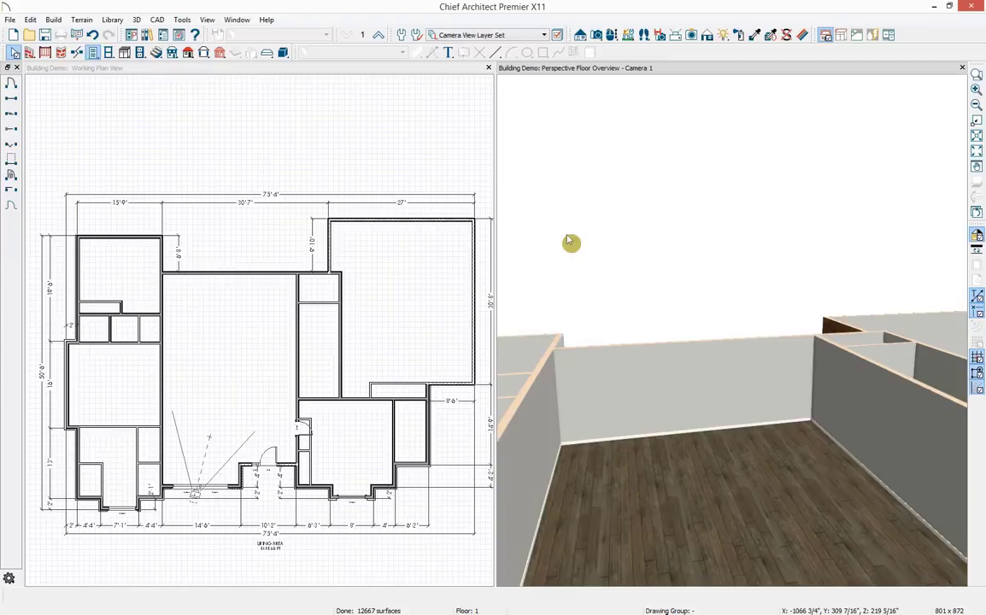
{"action": "left_click", "coordinate": [94, 52]}
{"action": "left_click", "coordinate": [11, 114]}
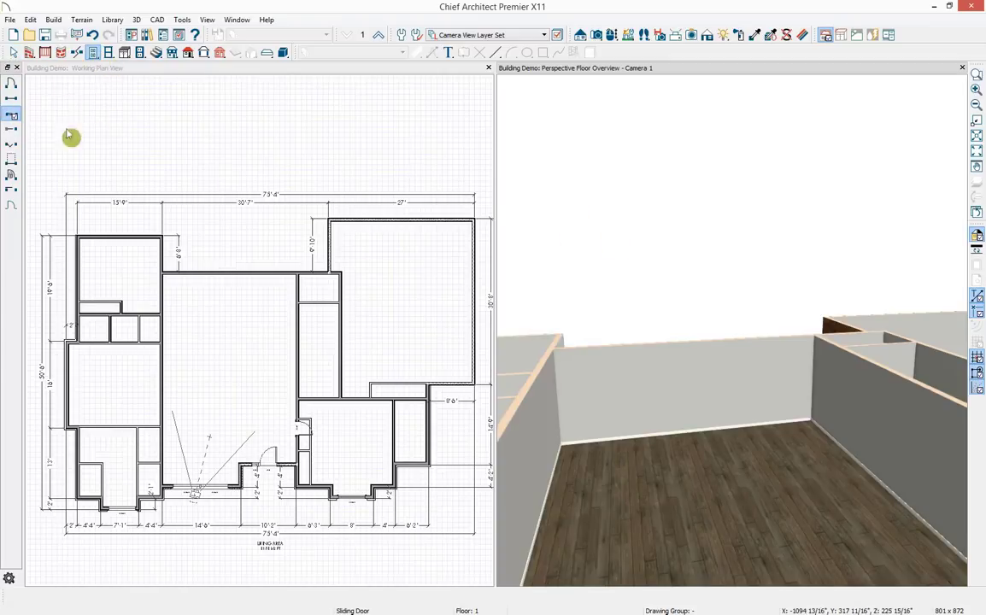
{"action": "left_click", "coordinate": [637, 355]}
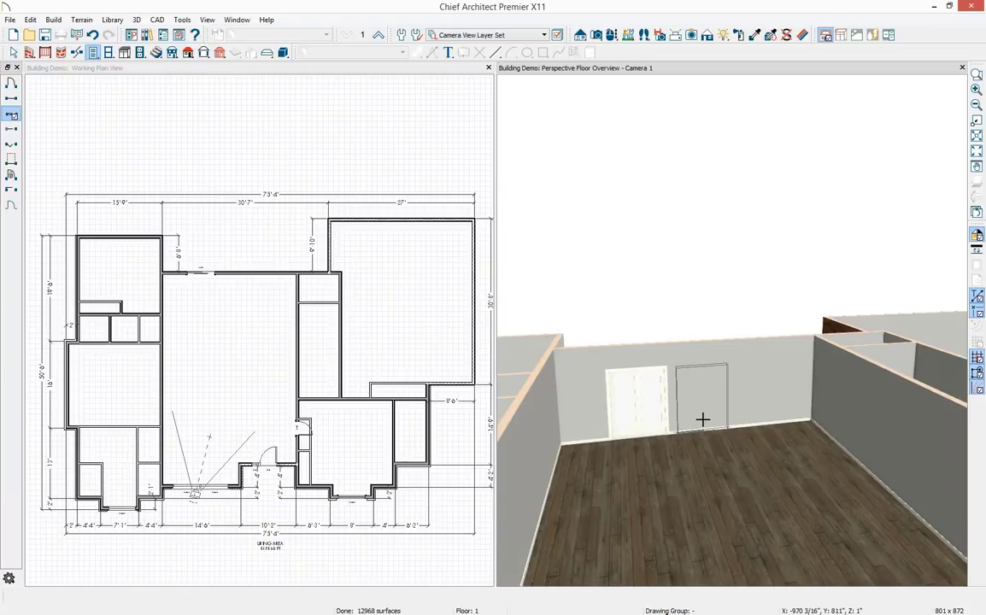
Stretch the great room's sliding door to about 217 inches wide and 90 inches high
{"action": "left_click", "coordinate": [639, 384]}
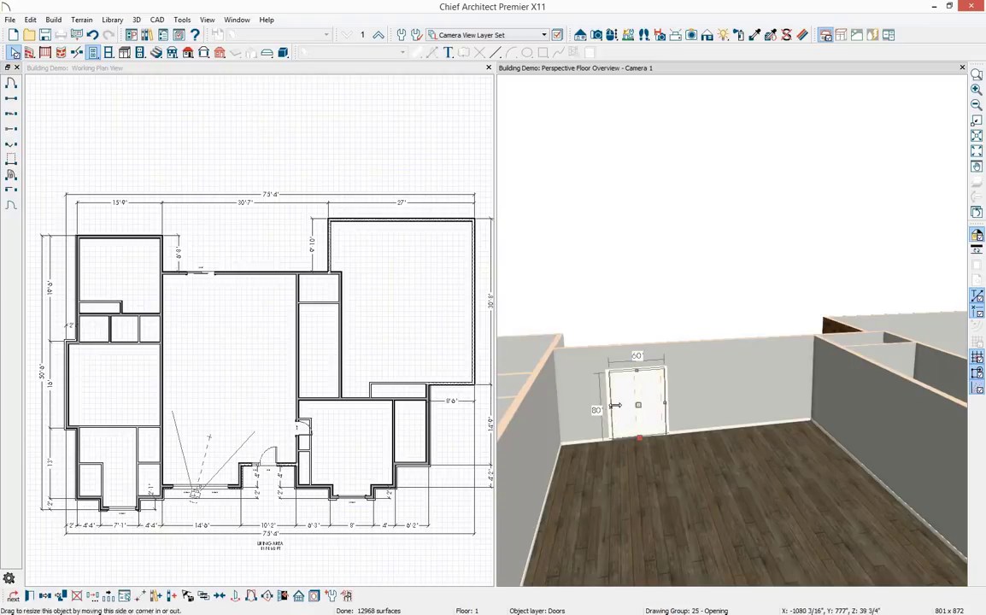
{"action": "left_click_drag", "start_coordinate": [610, 408], "coordinate": [581, 407]}
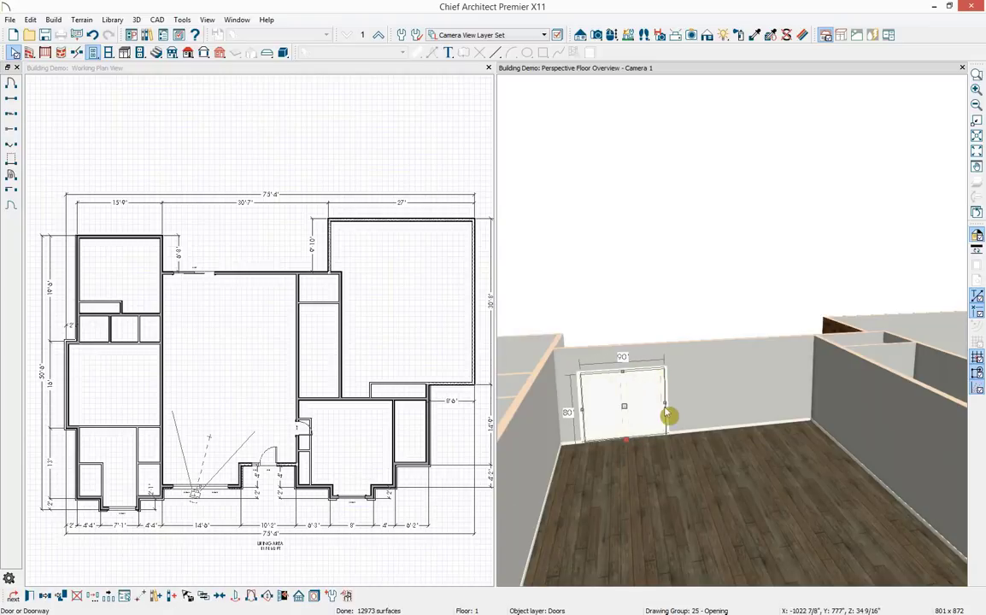
{"action": "left_click_drag", "start_coordinate": [664, 403], "coordinate": [771, 401]}
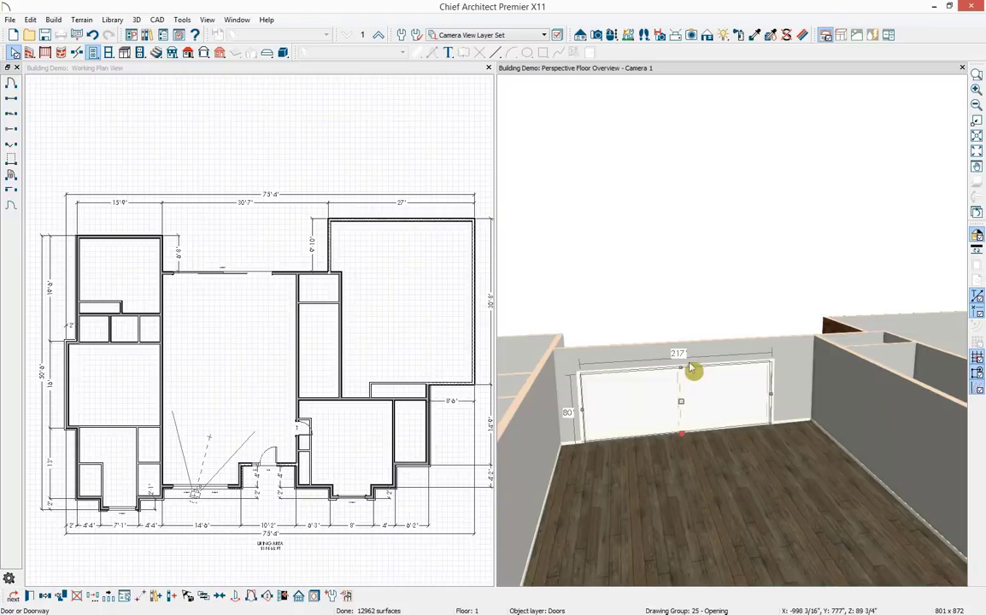
{"action": "left_click_drag", "start_coordinate": [679, 369], "coordinate": [679, 359]}
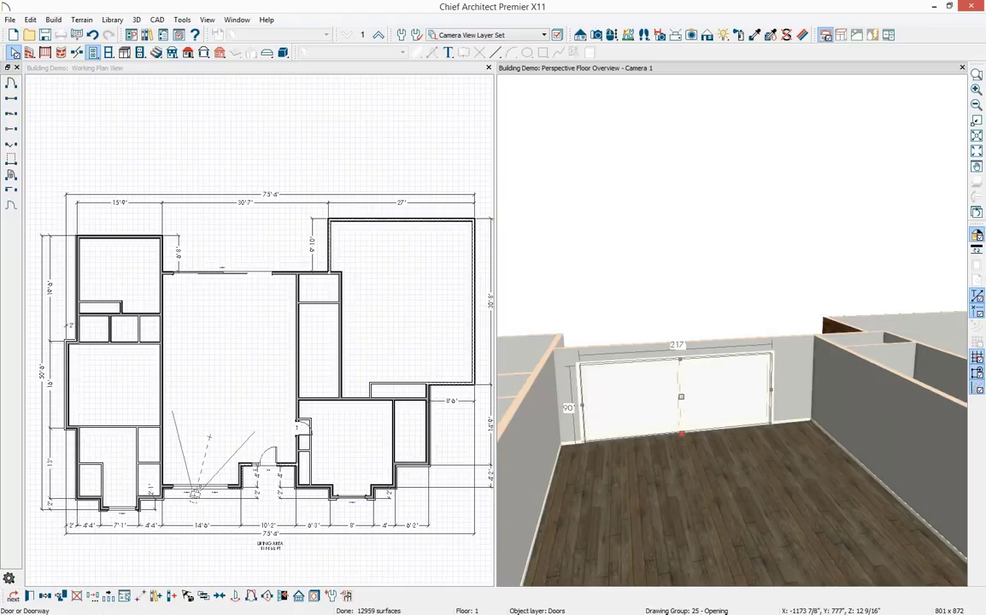
Set the sliding door's width to 218 inches and its custom panels to 3 left and 3 right
{"action": "left_click", "coordinate": [30, 595]}
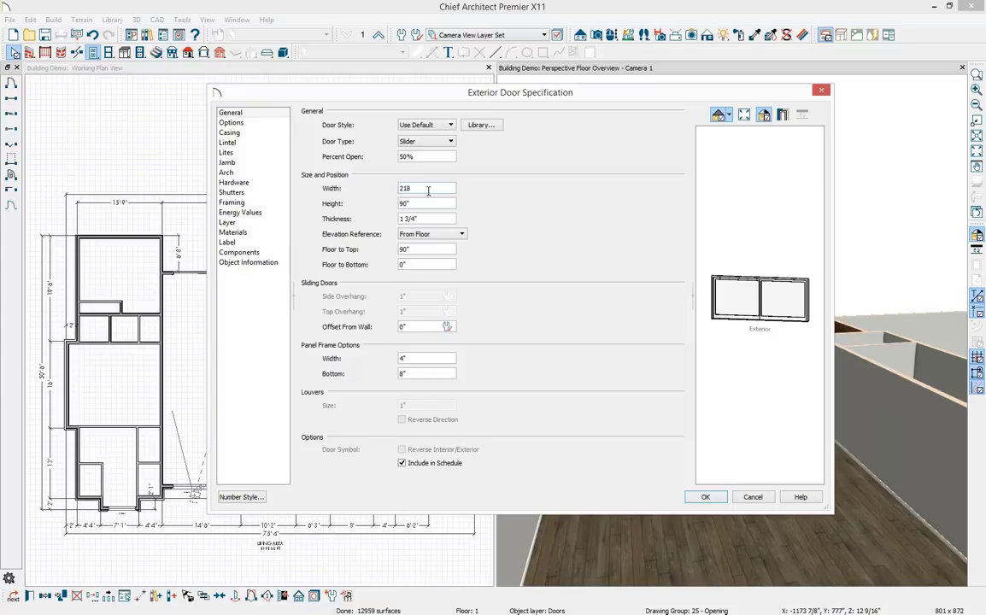
{"action": "key", "text": "Tab"}
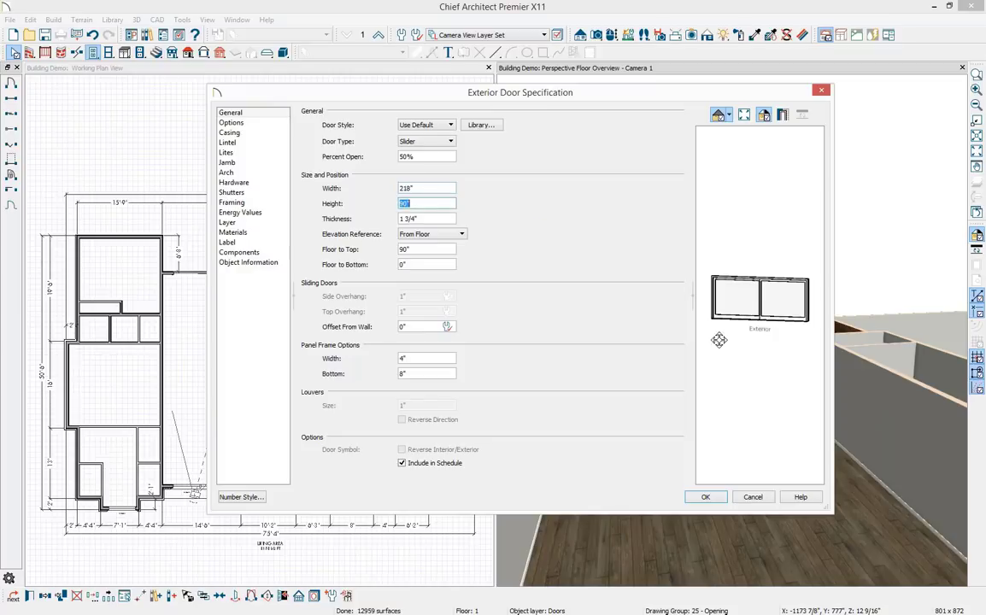
{"action": "left_click", "coordinate": [255, 124]}
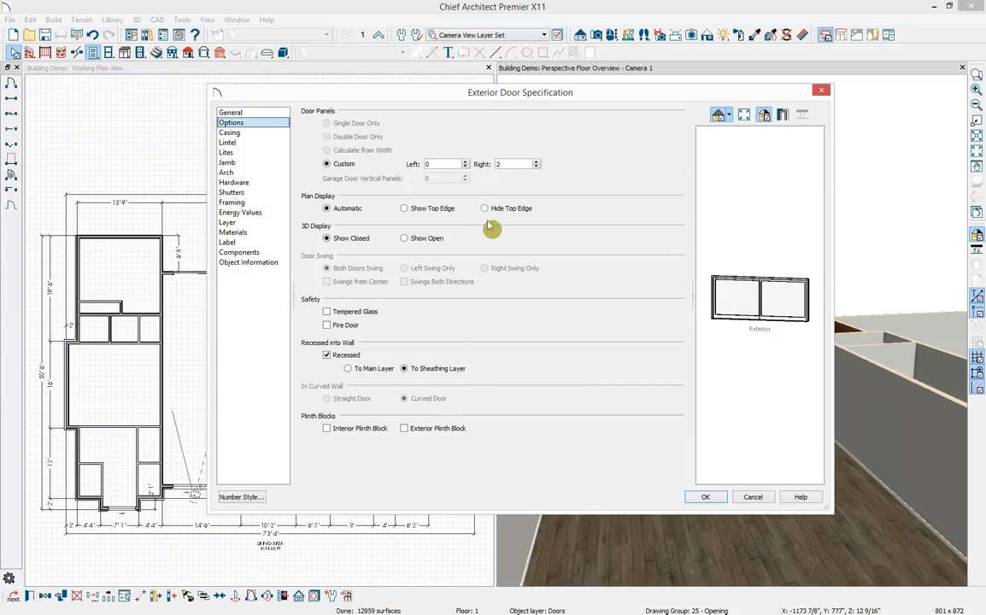
{"action": "left_click", "coordinate": [466, 161]}
{"action": "left_click", "coordinate": [465, 162]}
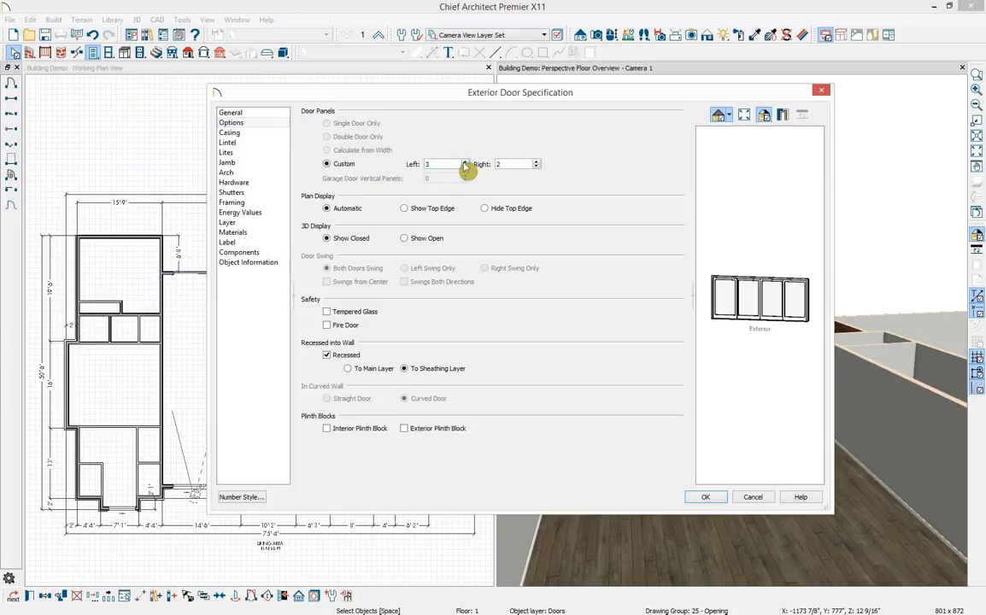
{"action": "left_click", "coordinate": [537, 161]}
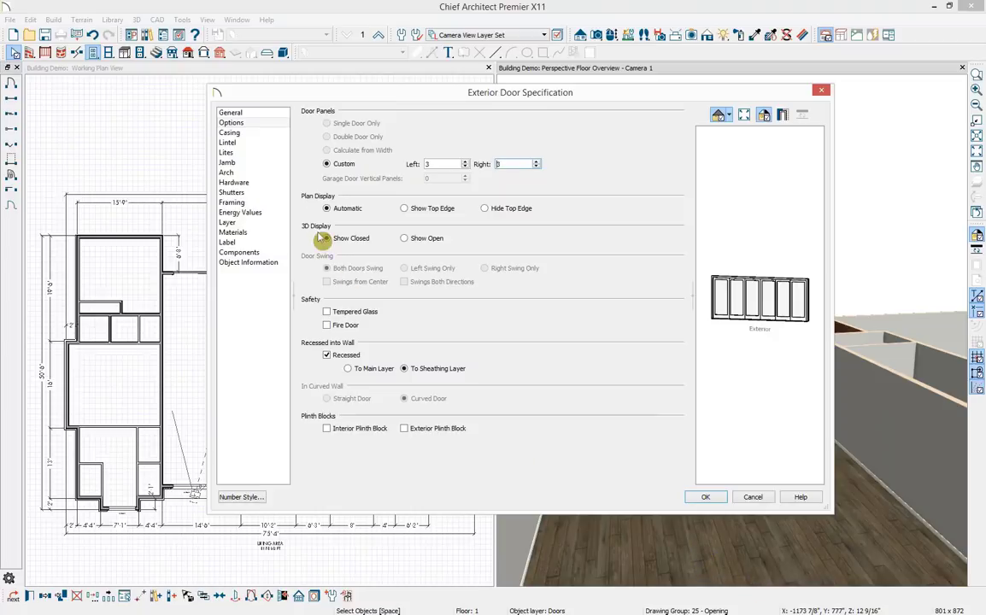
Assign the plan material Color - Black to every component of the sliding door except the door glass
{"action": "left_click", "coordinate": [270, 234]}
{"action": "left_click", "coordinate": [494, 140]}
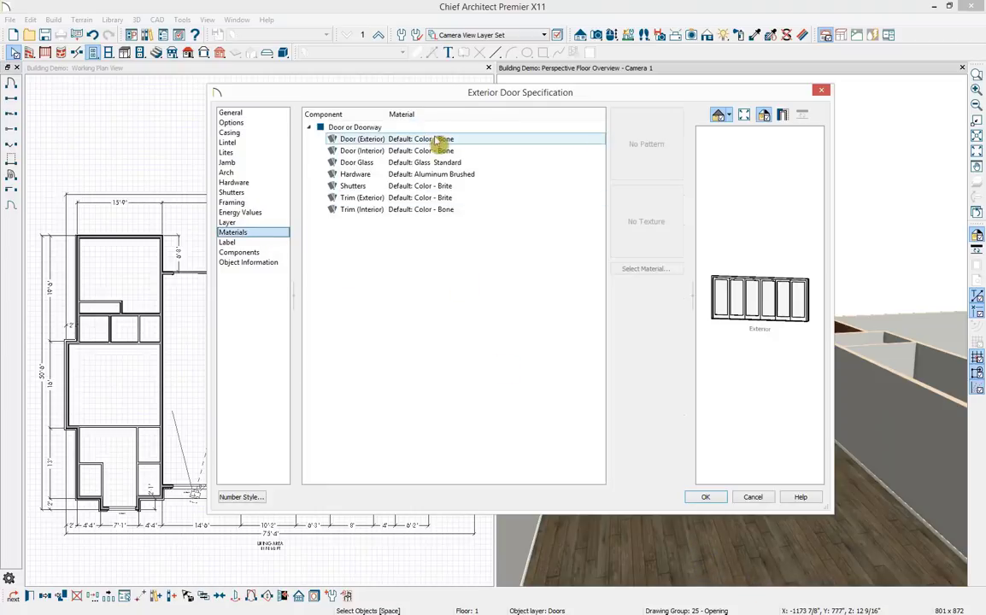
{"action": "left_click", "coordinate": [459, 210], "text": "shift"}
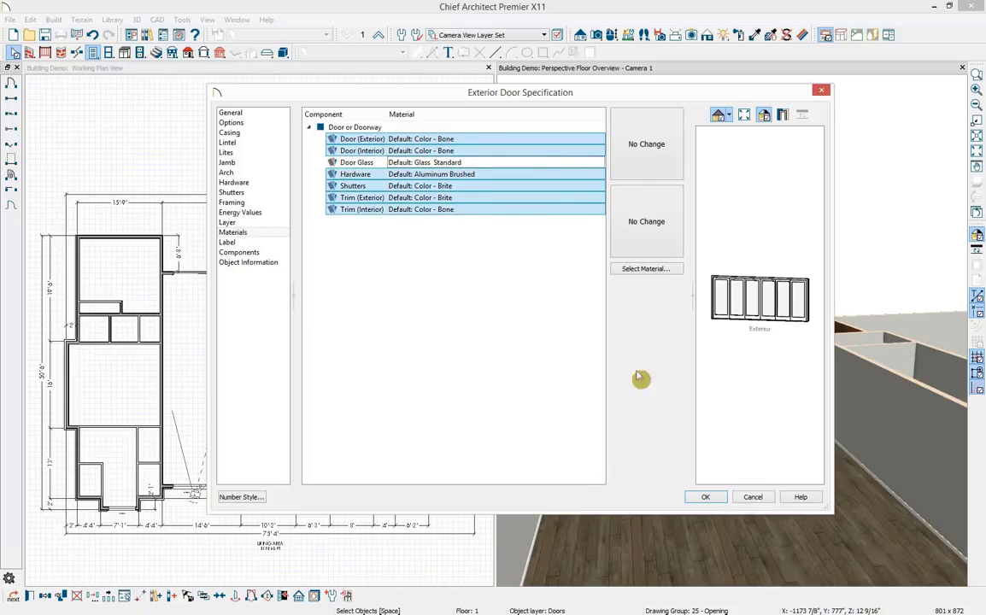
{"action": "left_click", "coordinate": [629, 270]}
{"action": "left_click", "coordinate": [318, 166]}
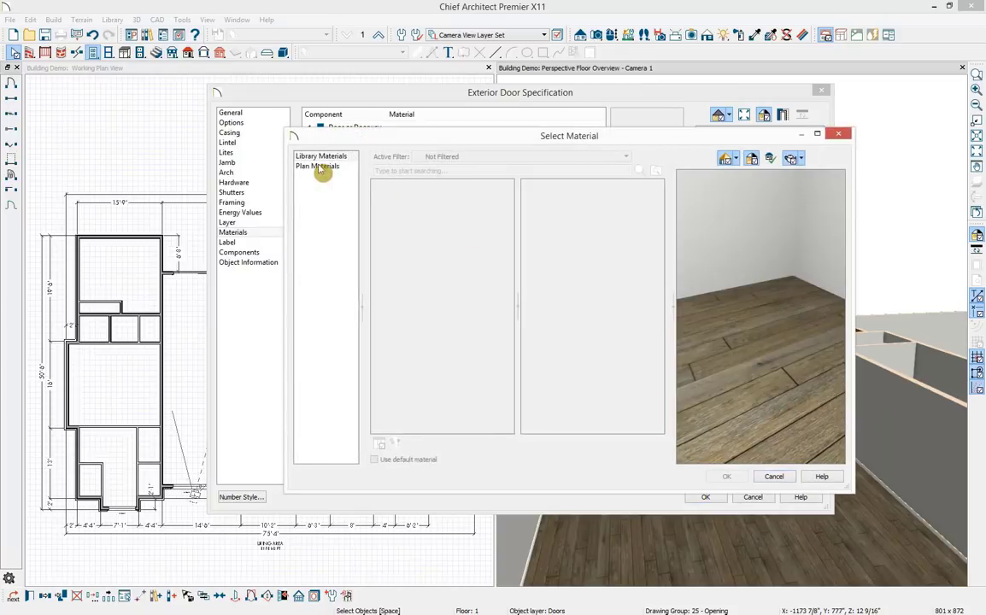
{"action": "left_click", "coordinate": [430, 330]}
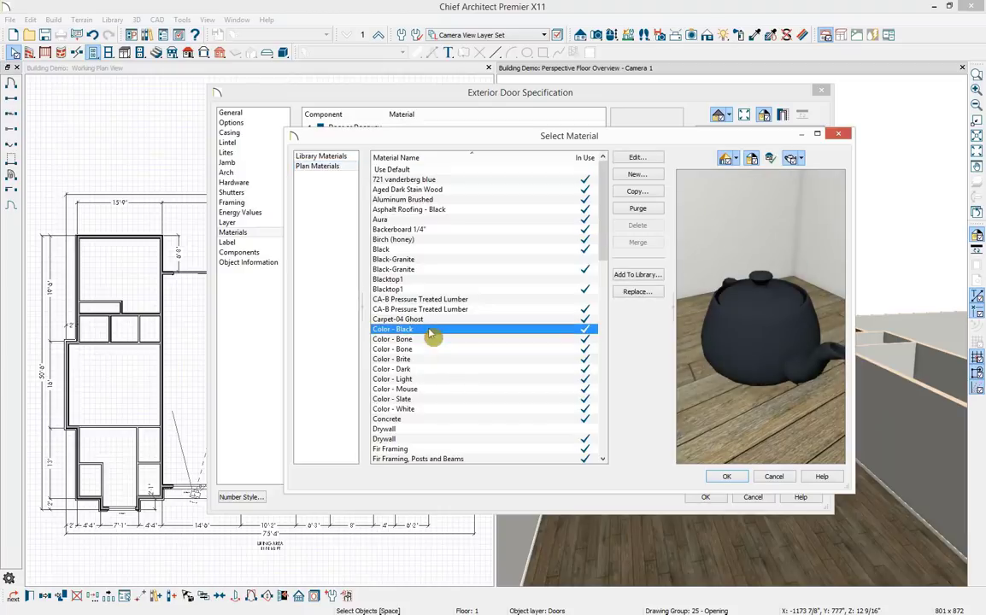
{"action": "left_click", "coordinate": [726, 476]}
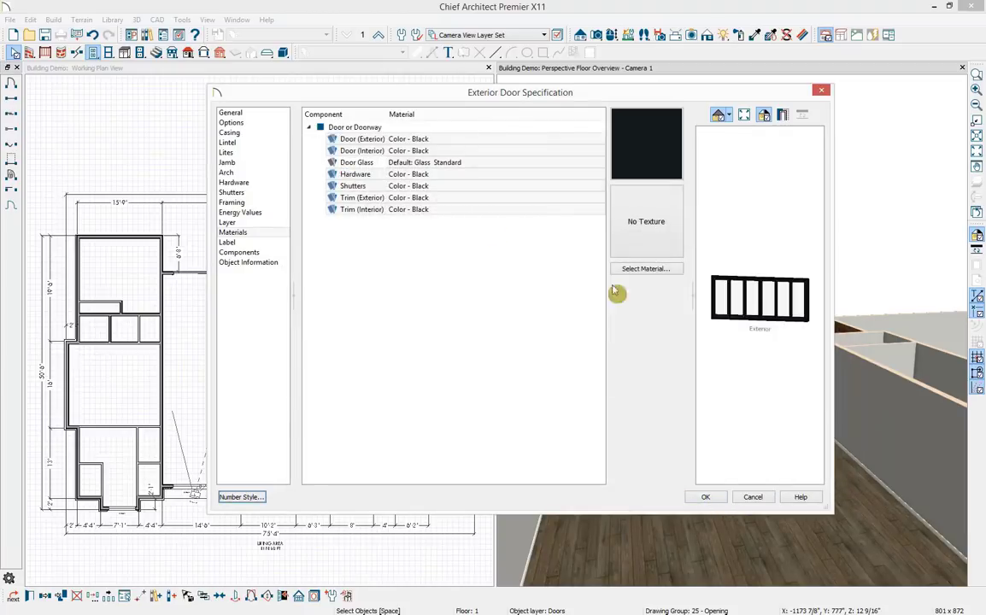
{"action": "left_click", "coordinate": [253, 112]}
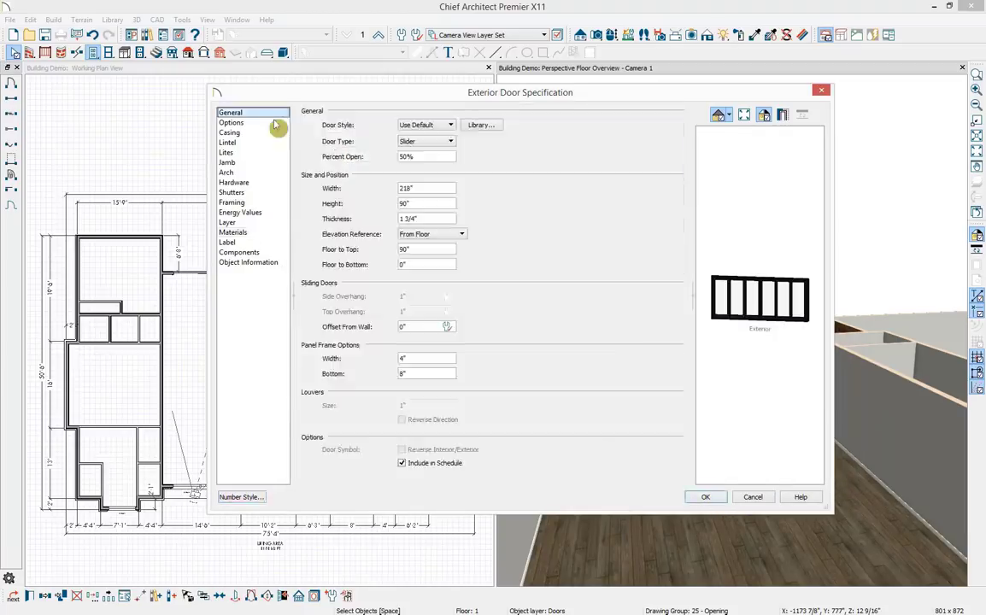
{"action": "left_click", "coordinate": [706, 498]}
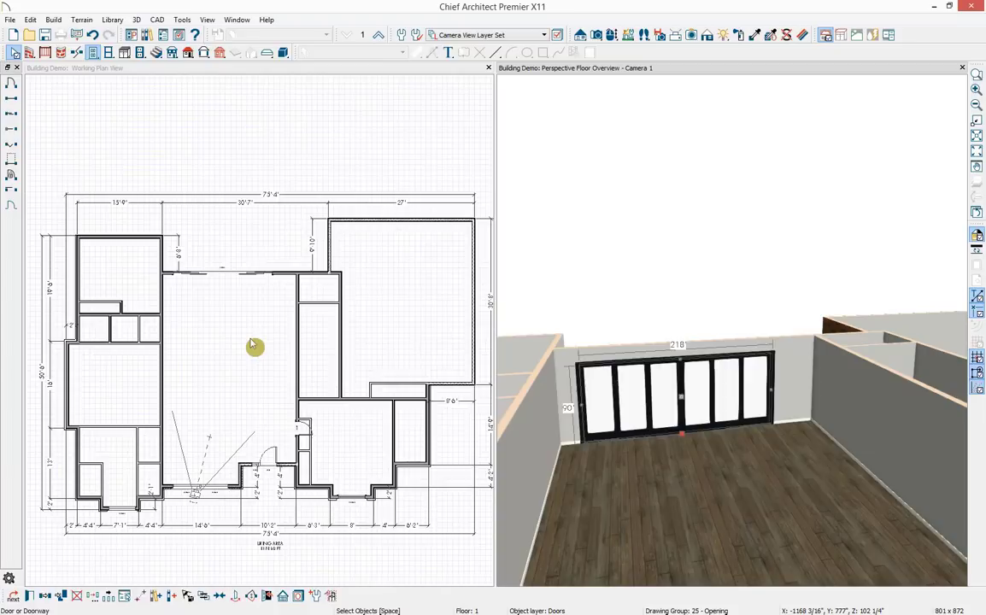
Position the sliding door 2'6" from the great room's side wall nearest the rear bedroom wing in the plan
{"action": "middle_click_drag", "start_coordinate": [251, 342], "coordinate": [388, 412]}
{"action": "scroll", "coordinate": [355, 354], "scroll_direction": "up", "scroll_amount": 2}
{"action": "left_click", "coordinate": [351, 351]}
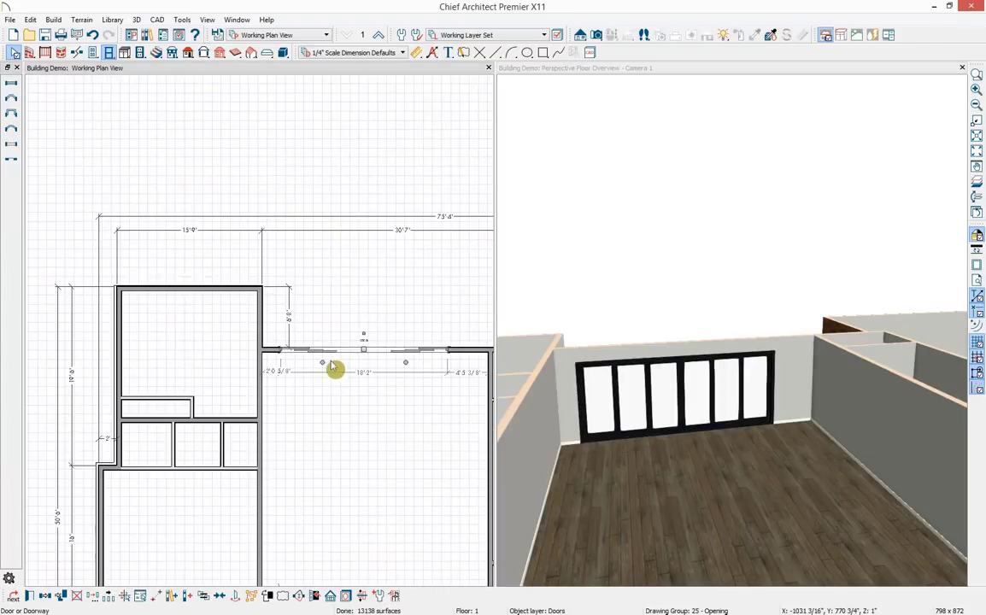
{"action": "left_click", "coordinate": [270, 372]}
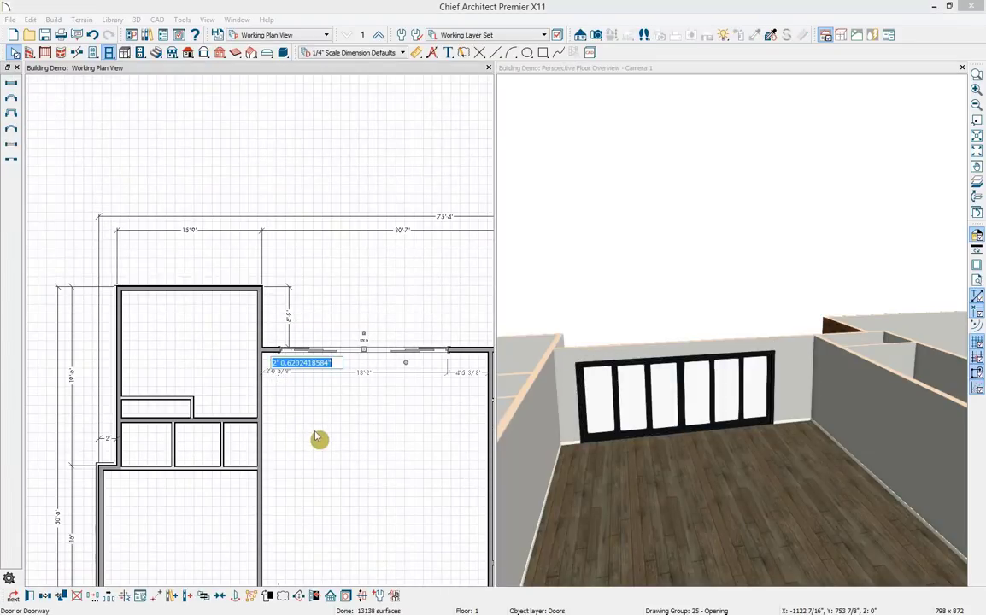
{"action": "type", "text": "2"}
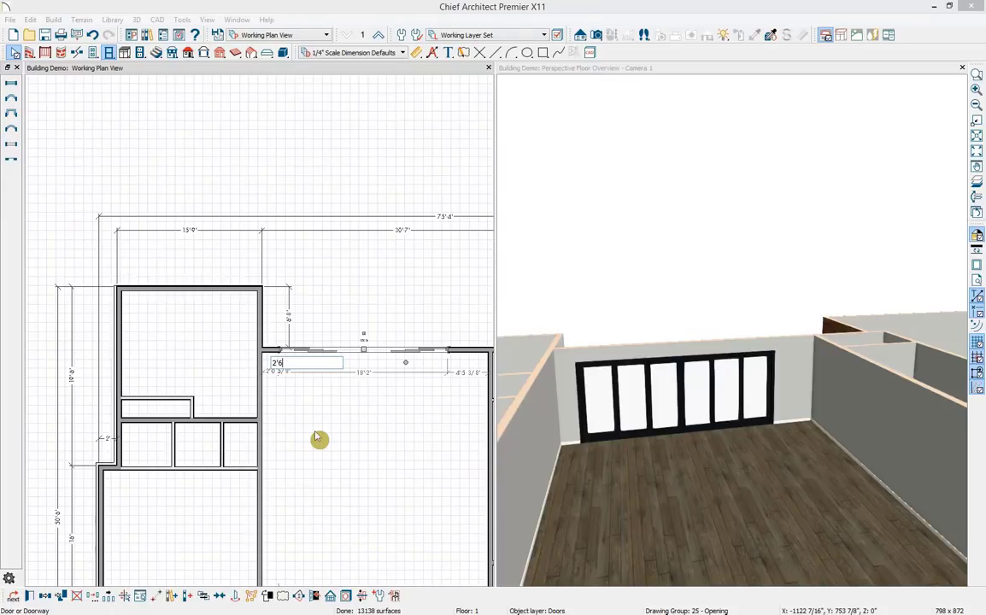
{"action": "type", "text": "'6"}
{"action": "key", "text": "Return"}
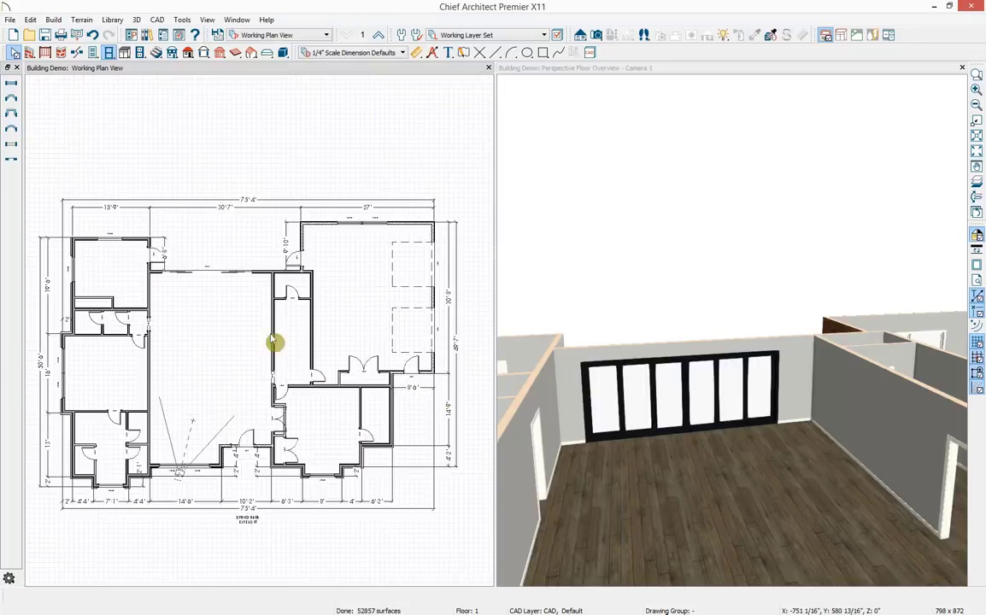
Place a 2668 hinged door in the rear bedroom's hallway wall, swinging into the bedroom with its hinges on the great room side
{"action": "middle_click_drag", "start_coordinate": [253, 335], "coordinate": [267, 351]}
{"action": "scroll", "coordinate": [267, 351], "scroll_direction": "up", "scroll_amount": 3}
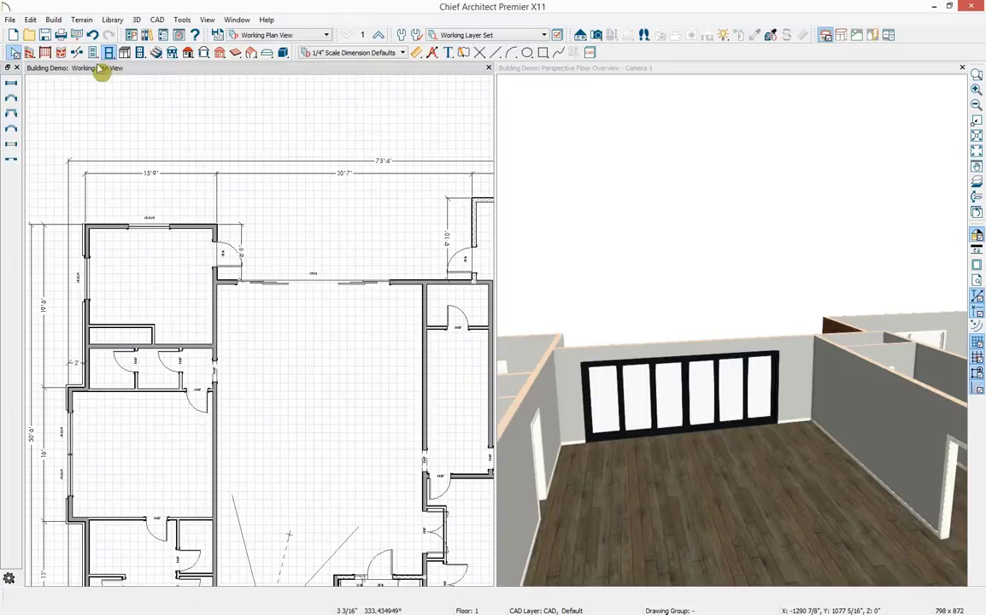
{"action": "left_click", "coordinate": [94, 52]}
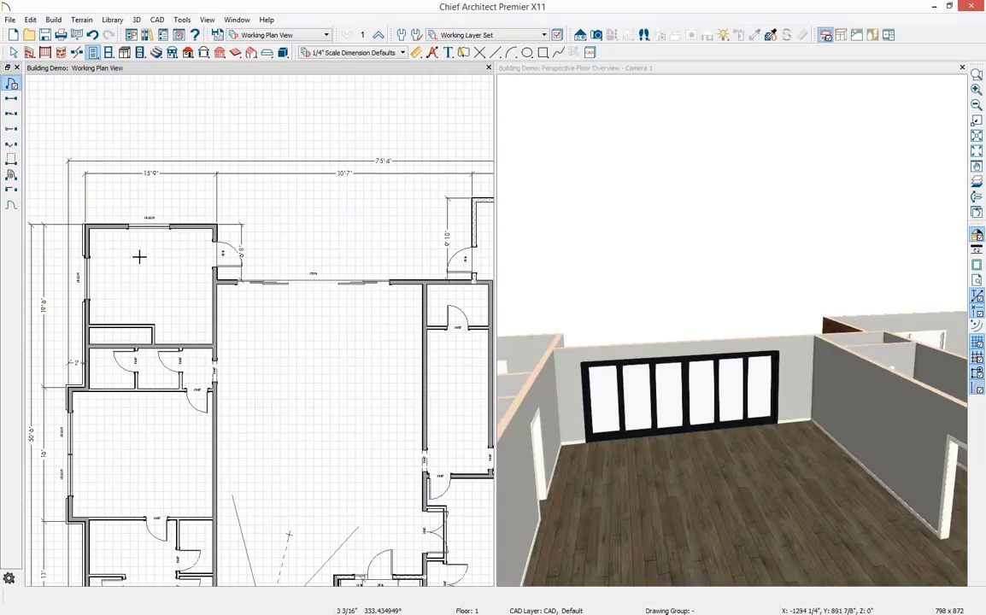
{"action": "scroll", "coordinate": [191, 351], "scroll_direction": "up", "scroll_amount": 4}
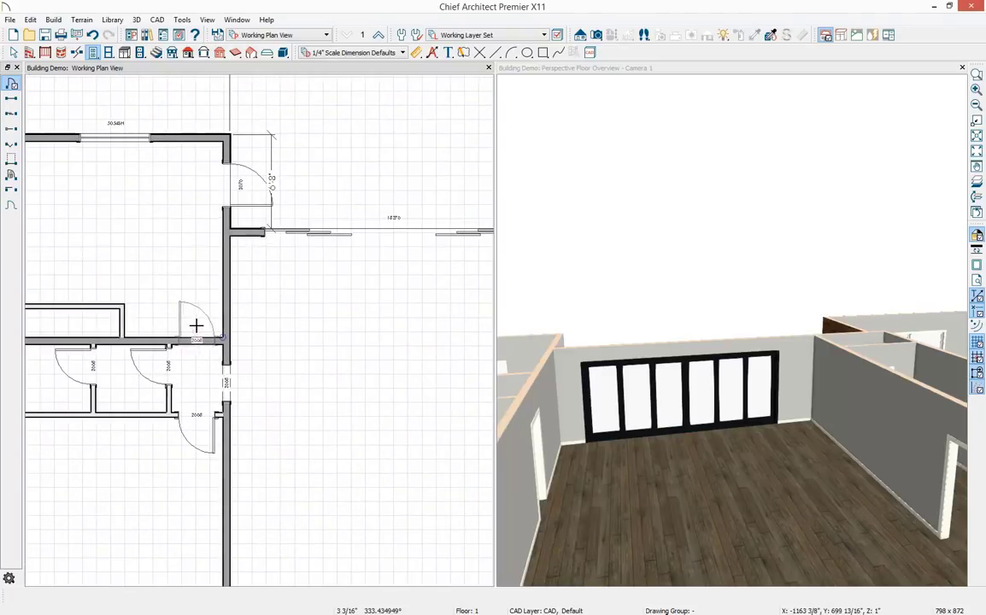
{"action": "mouse_move", "coordinate": [195, 337]}
{"action": "left_mouse_down"}
{"action": "mouse_move", "coordinate": [209, 358]}
{"action": "mouse_move", "coordinate": [214, 329]}
{"action": "mouse_move", "coordinate": [165, 326]}
{"action": "mouse_move", "coordinate": [198, 343]}
{"action": "mouse_move", "coordinate": [196, 324]}
{"action": "mouse_move", "coordinate": [196, 348]}
{"action": "mouse_move", "coordinate": [198, 325]}
{"action": "mouse_move", "coordinate": [198, 352]}
{"action": "mouse_move", "coordinate": [196, 332]}
{"action": "left_mouse_up"}
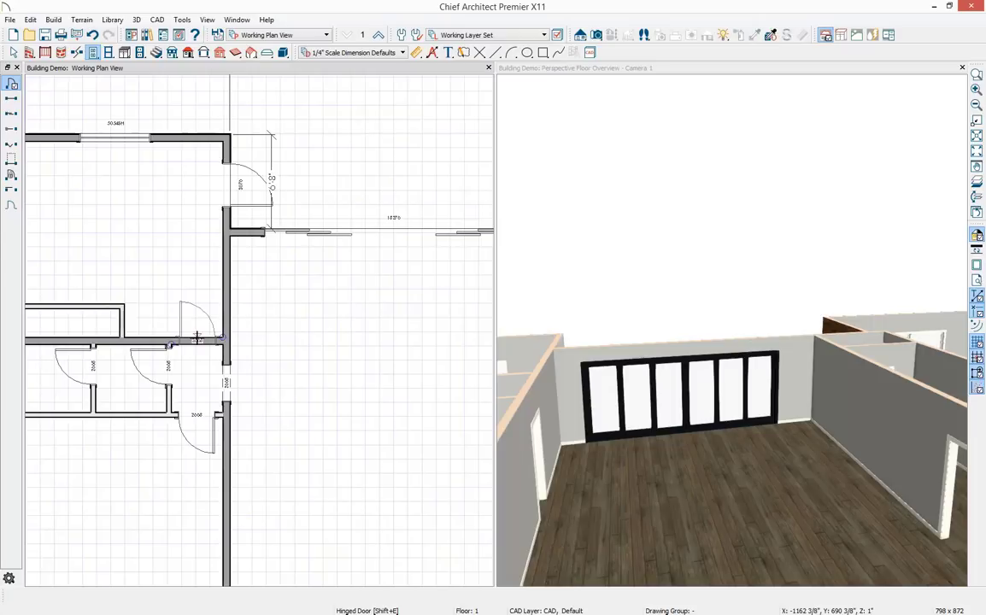
{"action": "left_click_drag", "start_coordinate": [197, 338], "coordinate": [214, 319]}
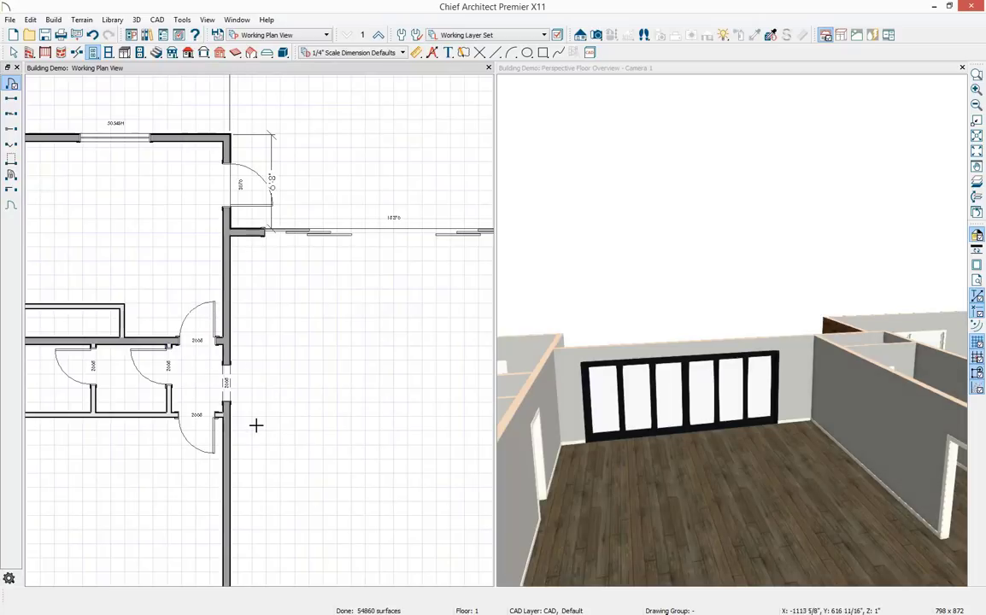
Flip the 5' double door of the entry closet to open into the great room and close its leaves partway
{"action": "middle_click_drag", "start_coordinate": [379, 496], "coordinate": [115, 260]}
{"action": "key", "text": "space"}
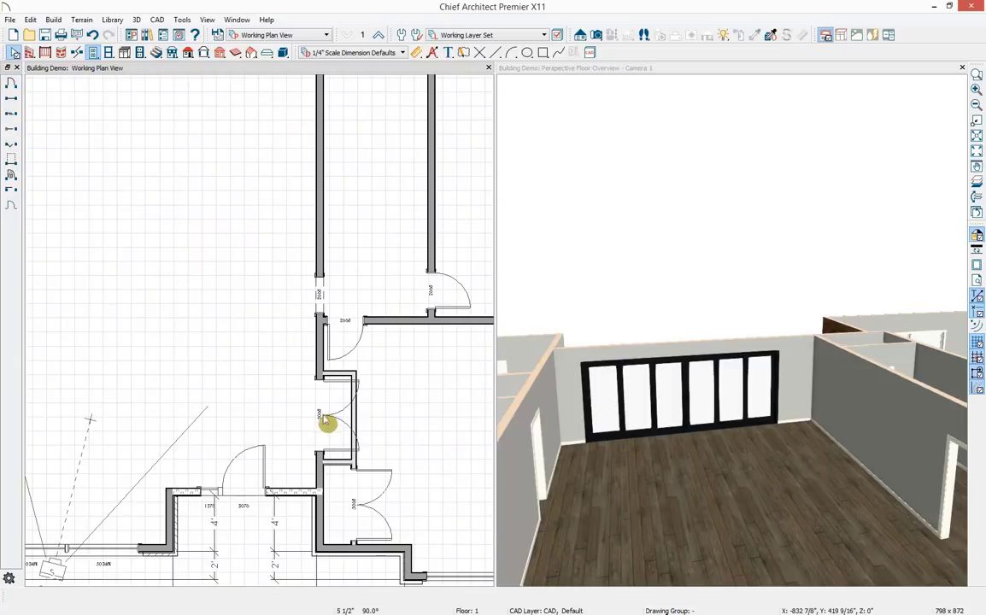
{"action": "left_click", "coordinate": [326, 411]}
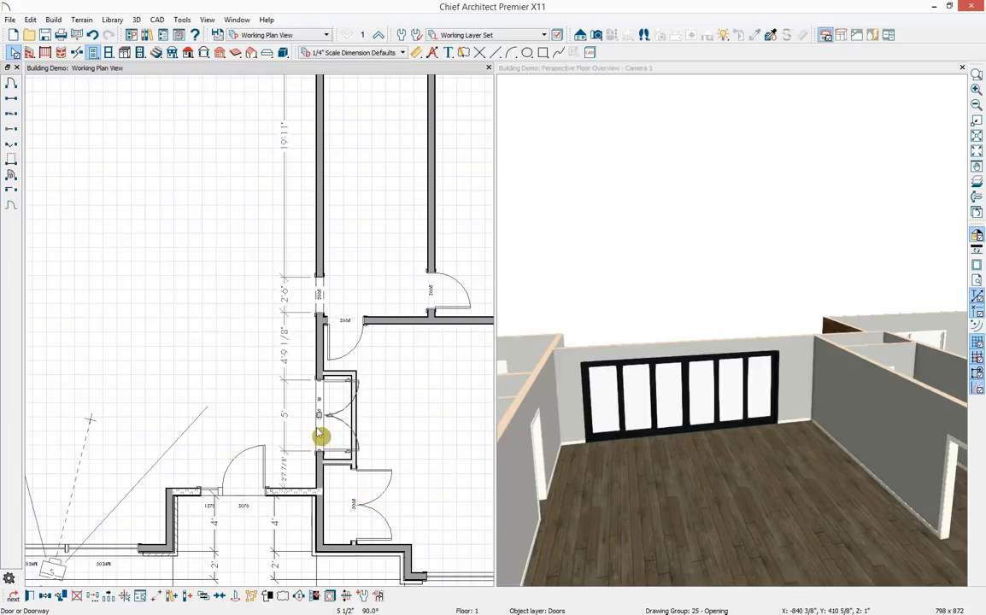
{"action": "left_click", "coordinate": [299, 601]}
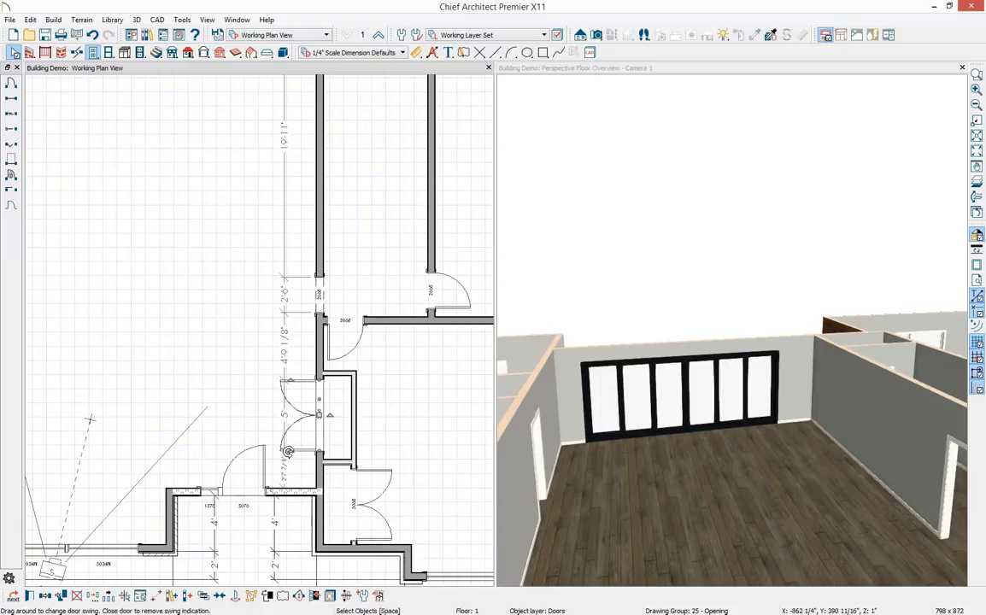
{"action": "scroll", "coordinate": [288, 453], "scroll_direction": "up", "scroll_amount": 2}
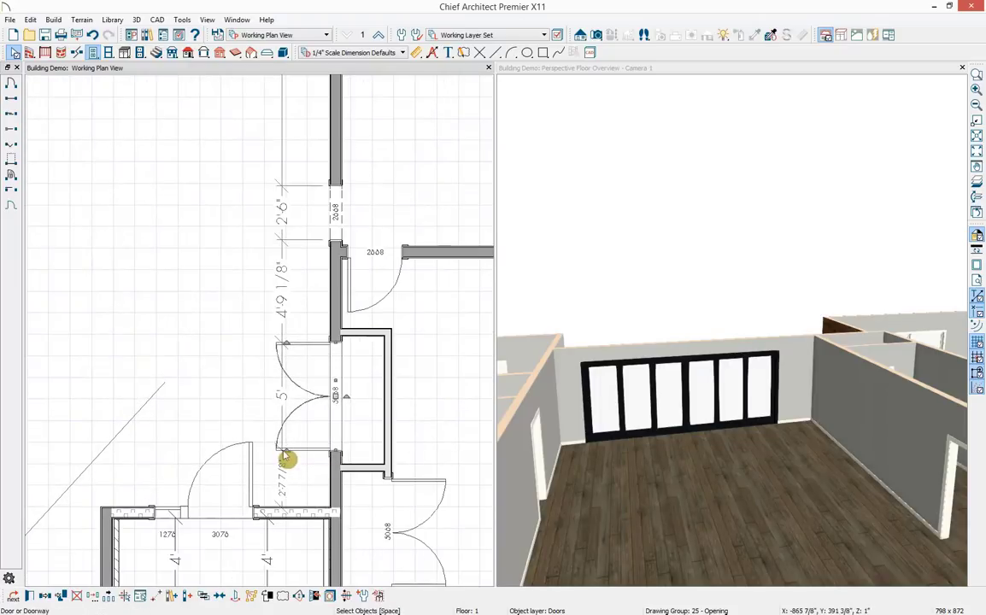
{"action": "left_click_drag", "start_coordinate": [287, 442], "coordinate": [306, 418]}
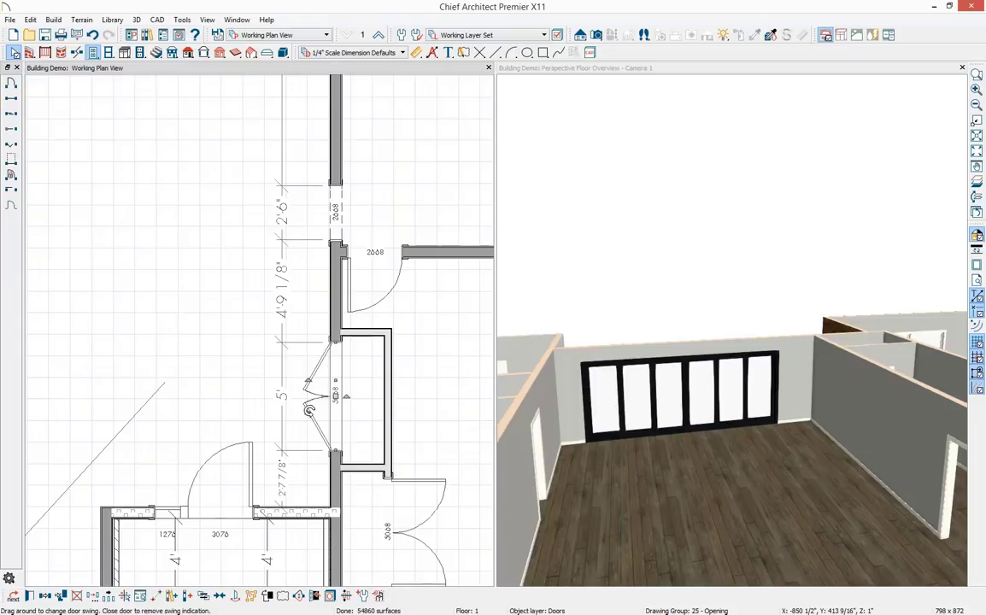
Show the entry closet's double door open in the camera view and swing both leaves fully back against the wall
{"action": "middle_click_drag", "start_coordinate": [729, 464], "coordinate": [586, 347]}
{"action": "scroll", "coordinate": [586, 347], "scroll_direction": "down", "scroll_amount": 1}
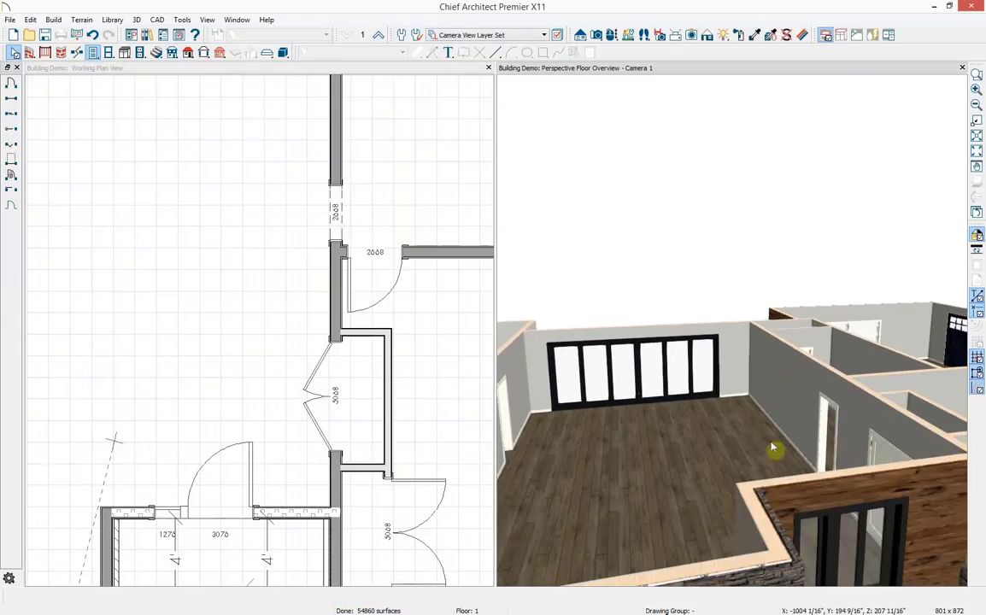
{"action": "left_click", "coordinate": [612, 35]}
{"action": "left_click_drag", "start_coordinate": [807, 436], "coordinate": [878, 440]}
{"action": "key", "text": "space"}
{"action": "left_click", "coordinate": [789, 445]}
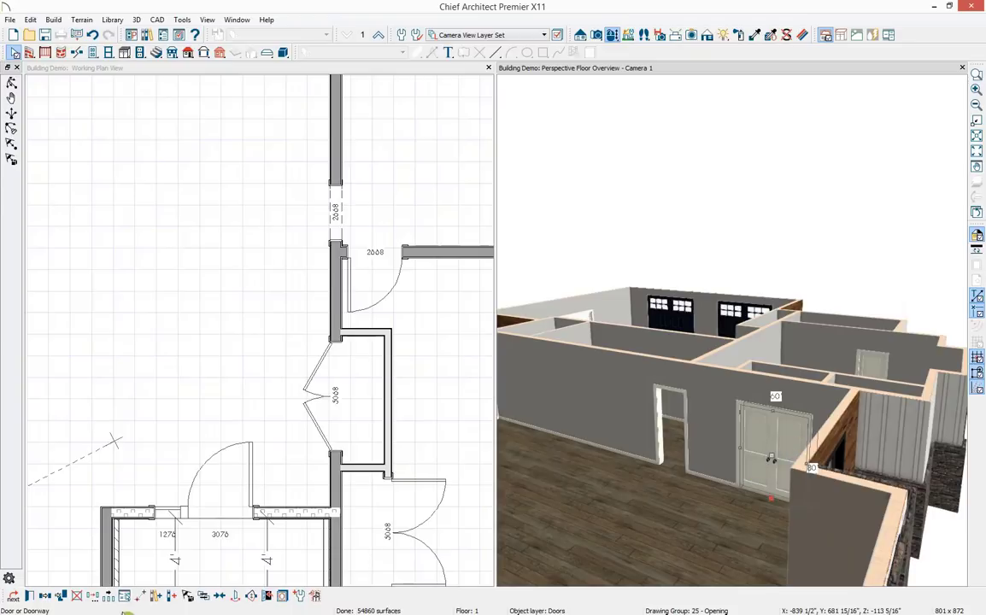
{"action": "left_click", "coordinate": [267, 596]}
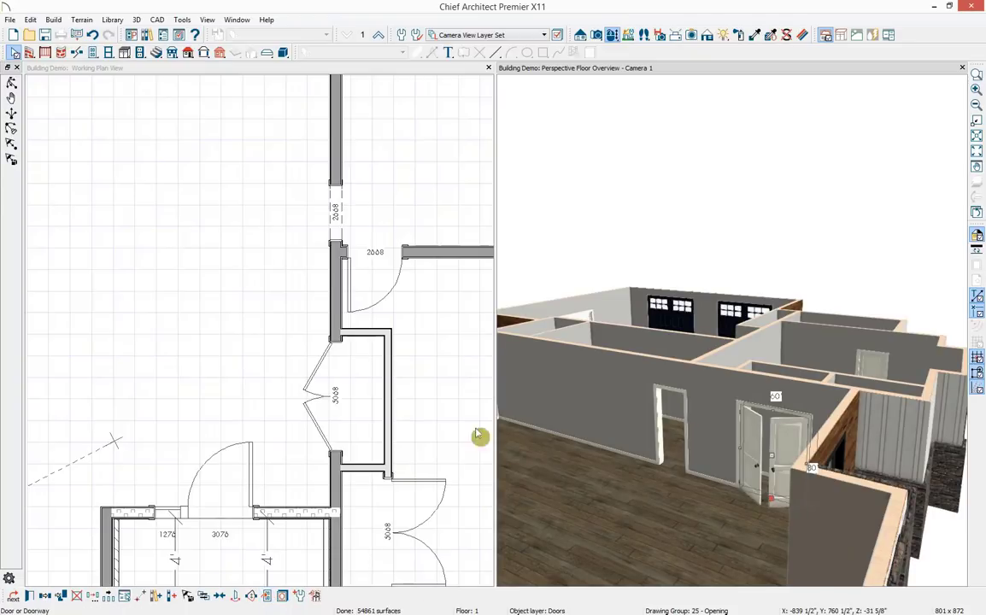
{"action": "left_click", "coordinate": [323, 396]}
{"action": "left_click_drag", "start_coordinate": [307, 382], "coordinate": [322, 519]}
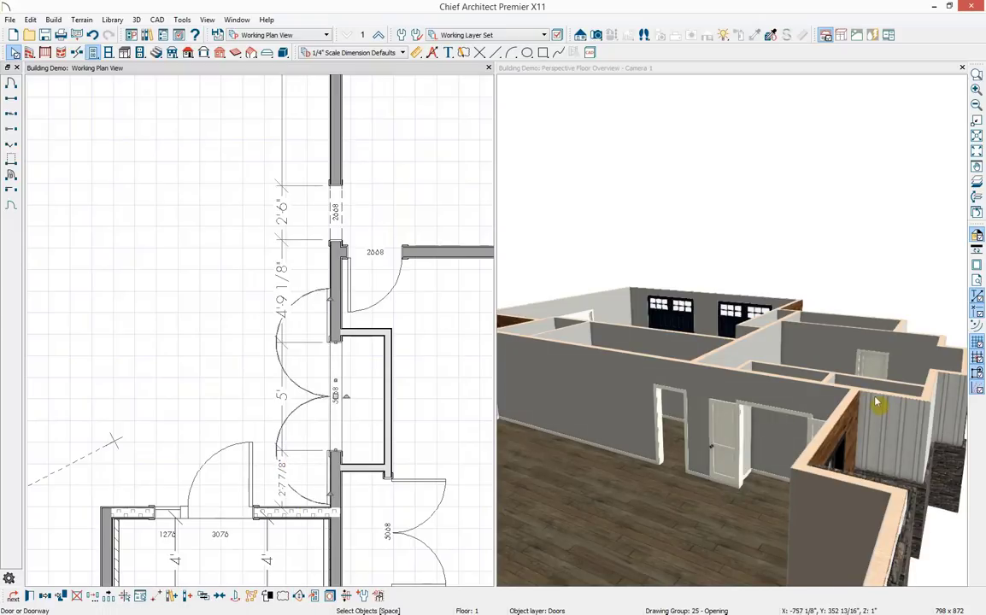
Open the specification of the 30" hinged interior door in the front room beyond the entry closet
{"action": "middle_click_drag", "start_coordinate": [876, 397], "coordinate": [816, 487]}
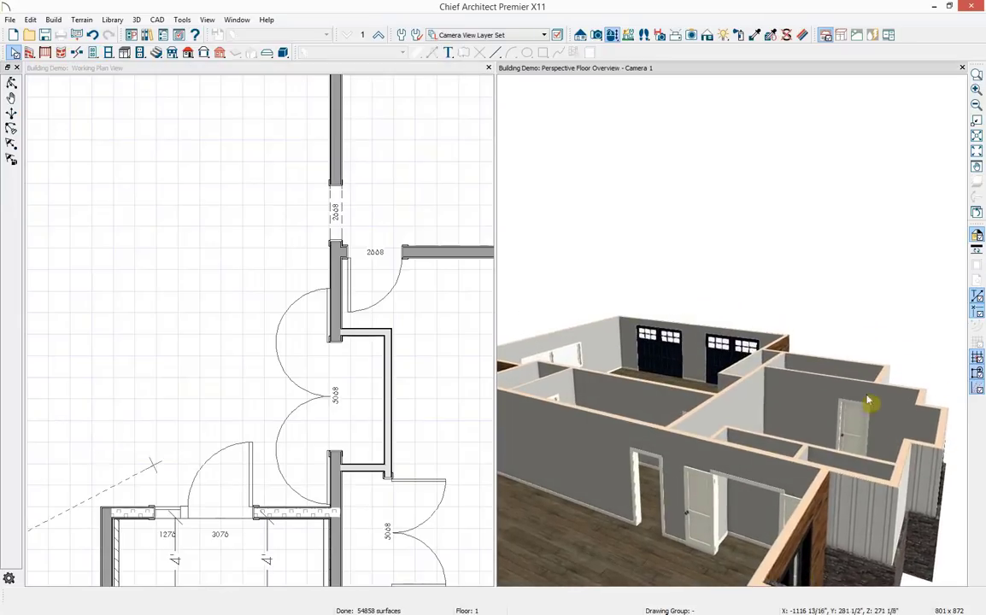
{"action": "scroll", "coordinate": [853, 432], "scroll_direction": "up", "scroll_amount": 8}
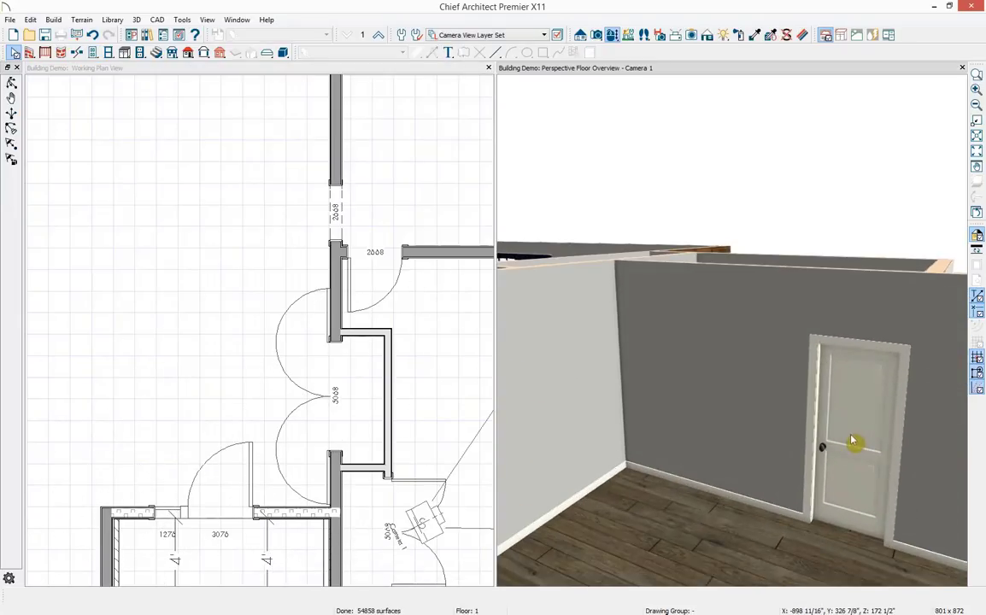
{"action": "left_click", "coordinate": [850, 439]}
{"action": "left_click", "coordinate": [855, 406]}
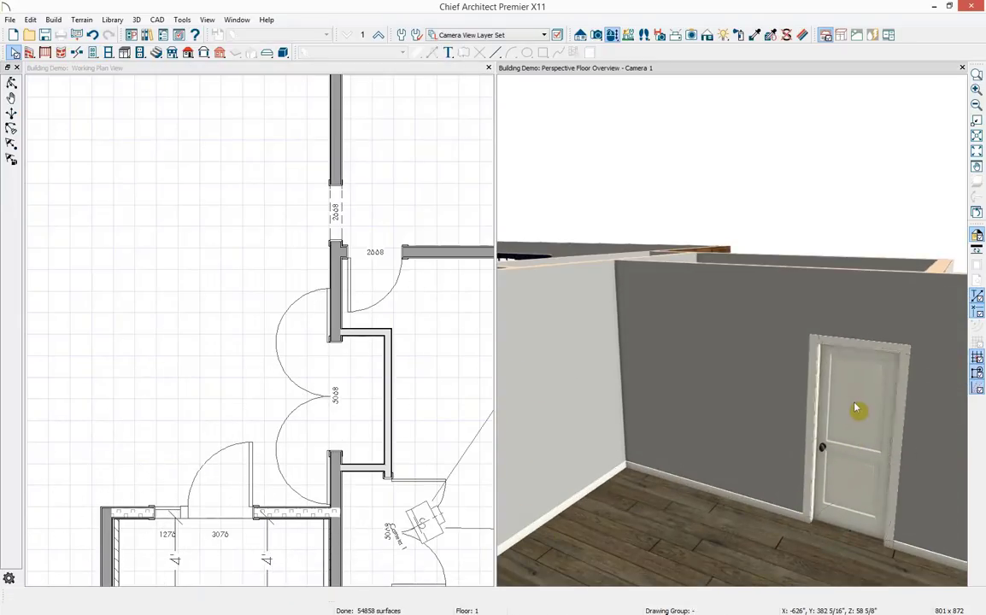
{"action": "double_click", "coordinate": [819, 462]}
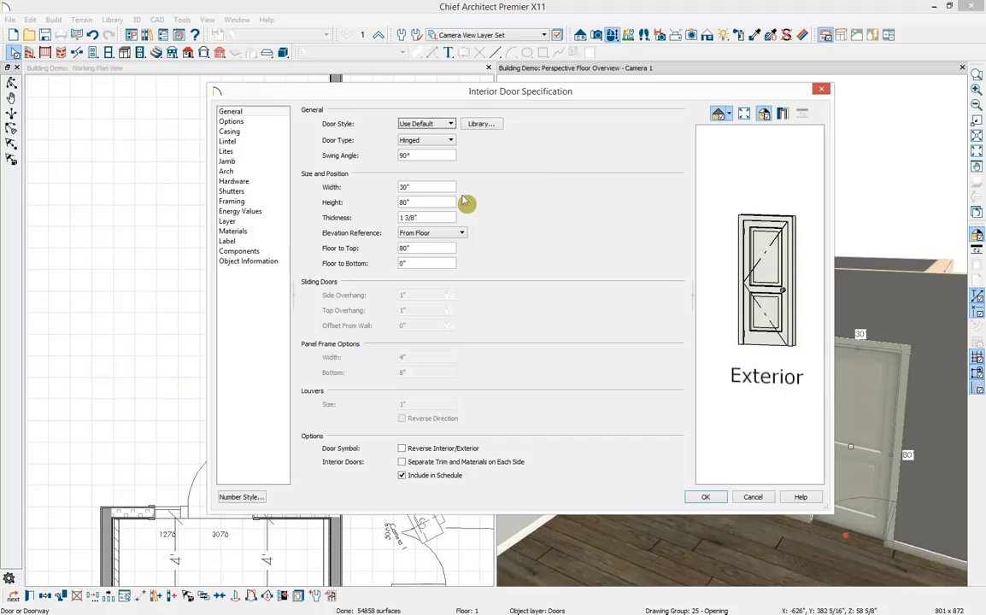
Try the Doorway, Pocket and Slider door types on the interior door and return it to Hinged
{"action": "left_click", "coordinate": [438, 142]}
{"action": "left_click", "coordinate": [427, 152]}
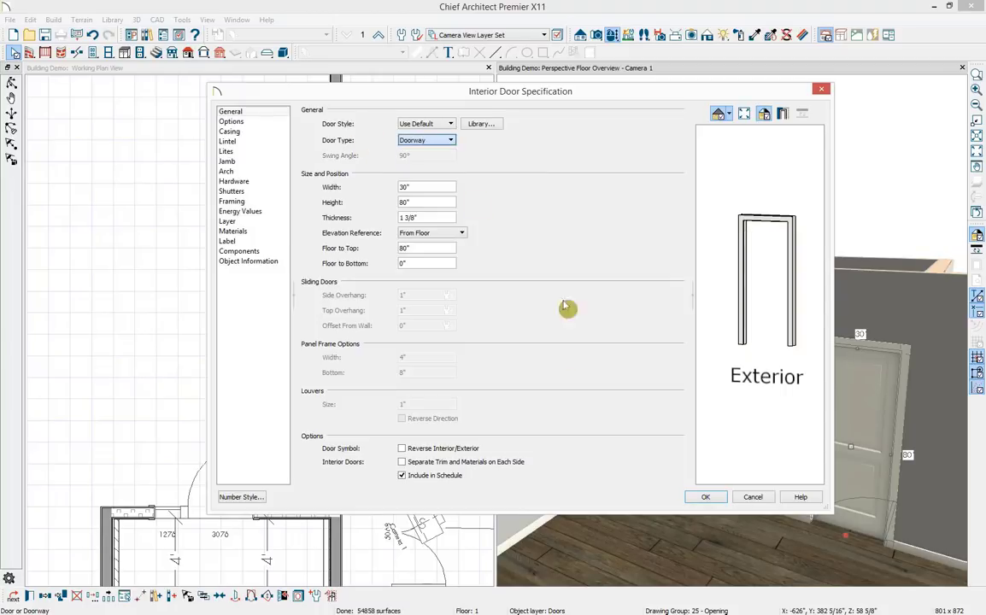
{"action": "left_click", "coordinate": [450, 140]}
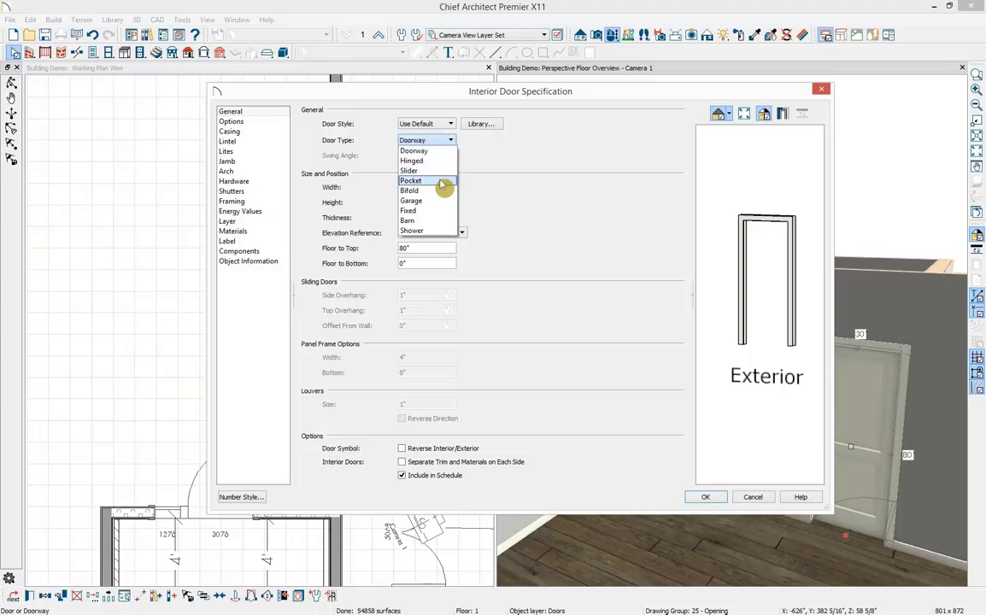
{"action": "left_click", "coordinate": [441, 181]}
{"action": "left_click", "coordinate": [440, 140]}
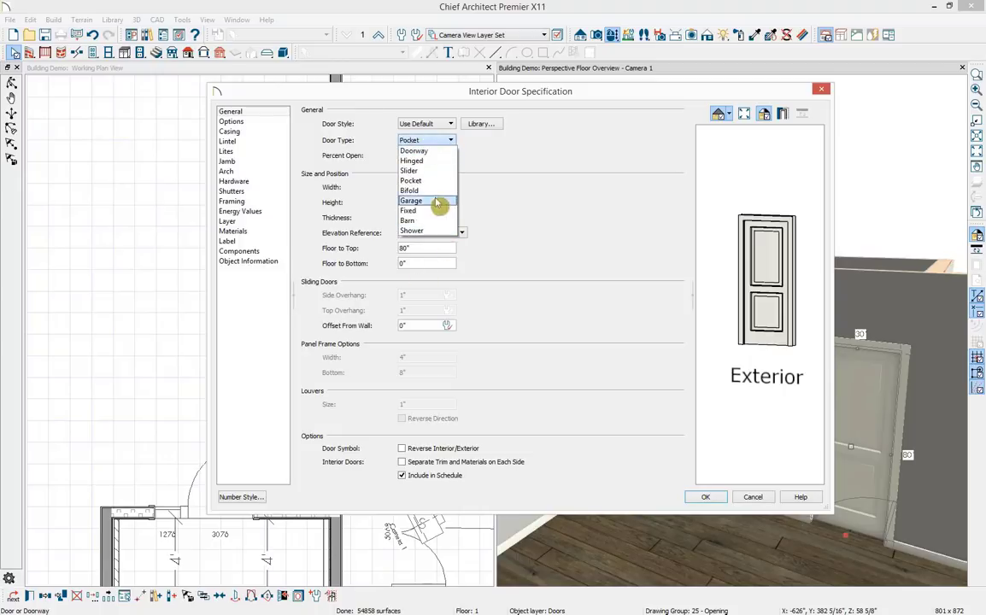
{"action": "left_click", "coordinate": [423, 171]}
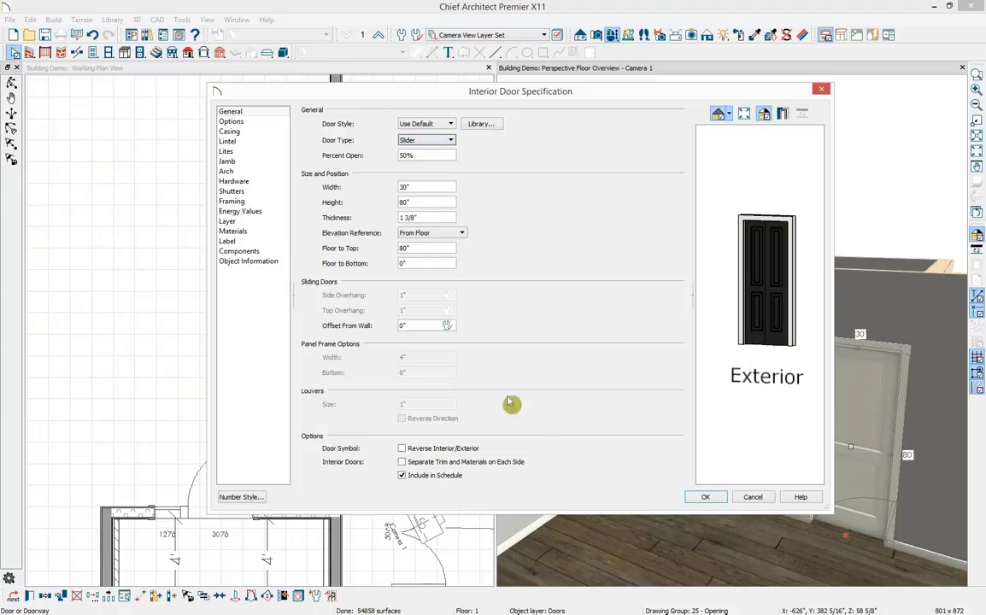
{"action": "left_click", "coordinate": [450, 140]}
{"action": "left_click", "coordinate": [437, 158]}
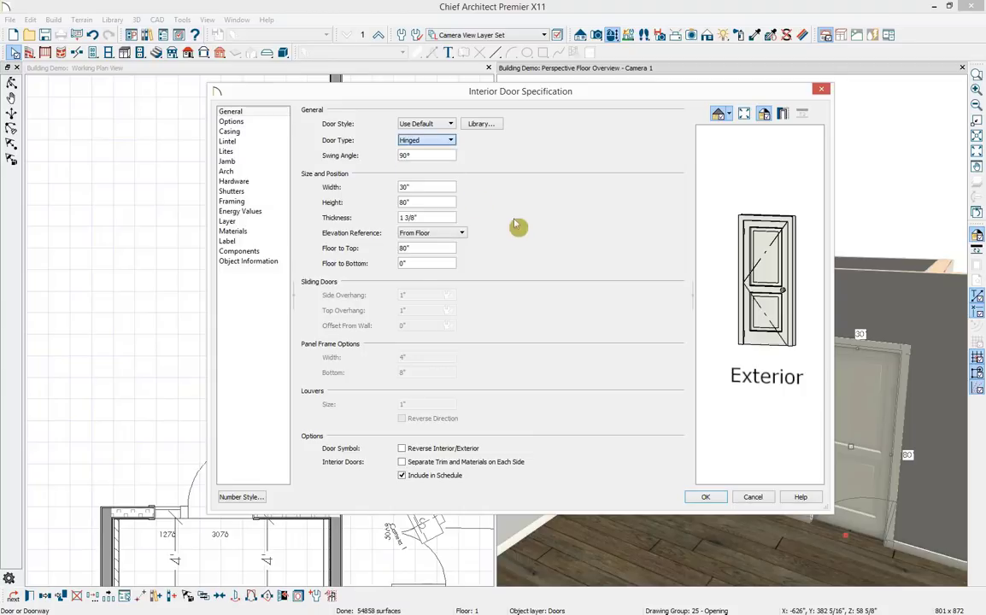
Set the interior door's style to Door P08 from the rectangular panel doors in the library
{"action": "left_click", "coordinate": [481, 125]}
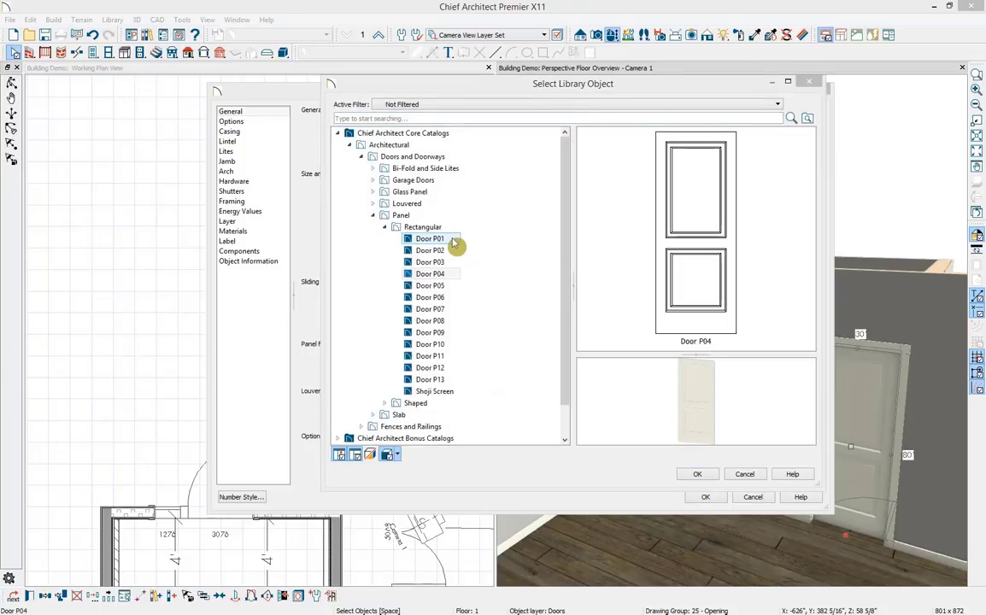
{"action": "left_click", "coordinate": [427, 227]}
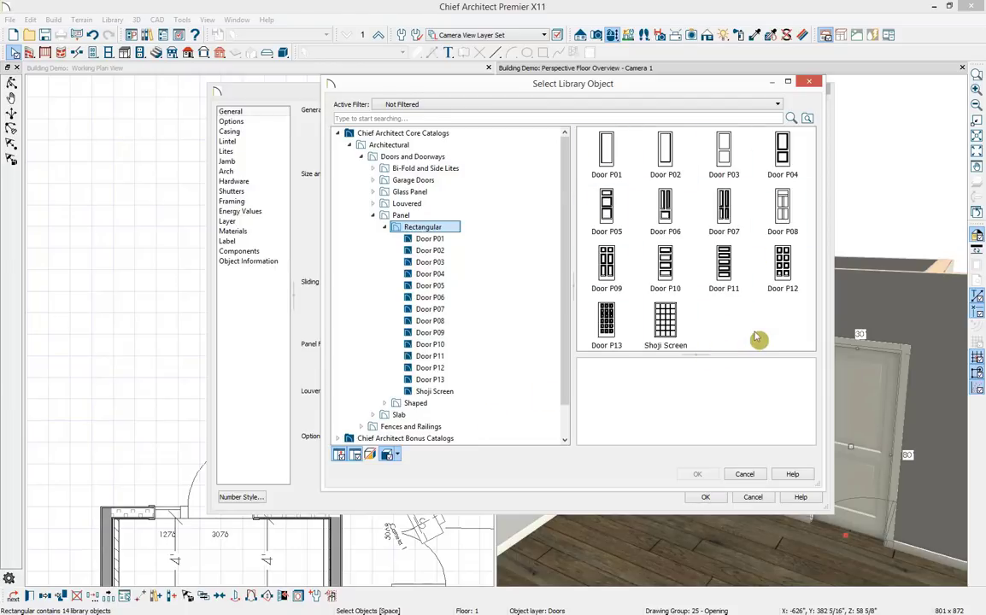
{"action": "left_click", "coordinate": [782, 208]}
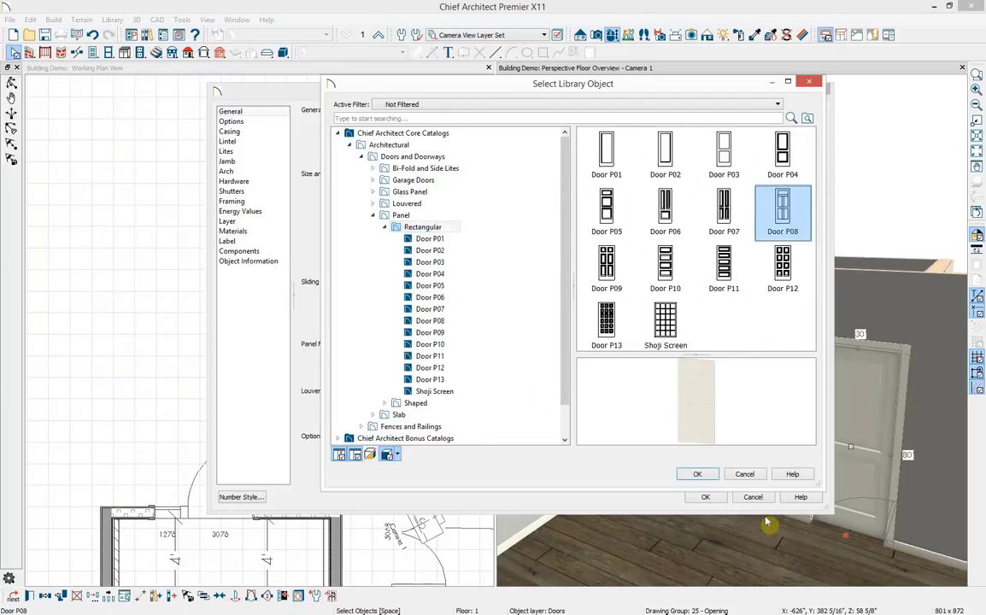
{"action": "left_click", "coordinate": [697, 474]}
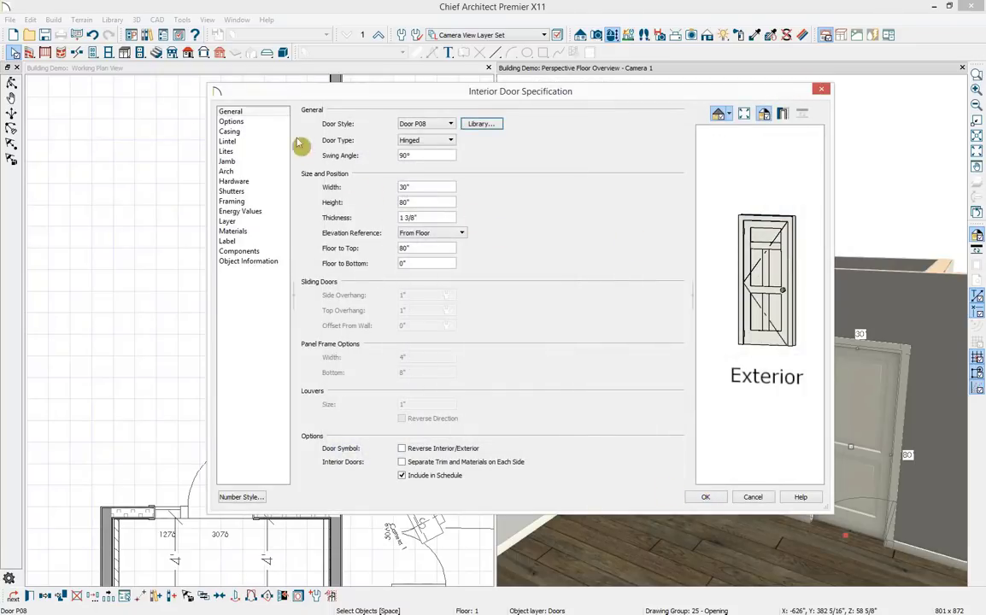
Set the interior door's interior and exterior handles to Lever and apply the specification
{"action": "left_click", "coordinate": [243, 181]}
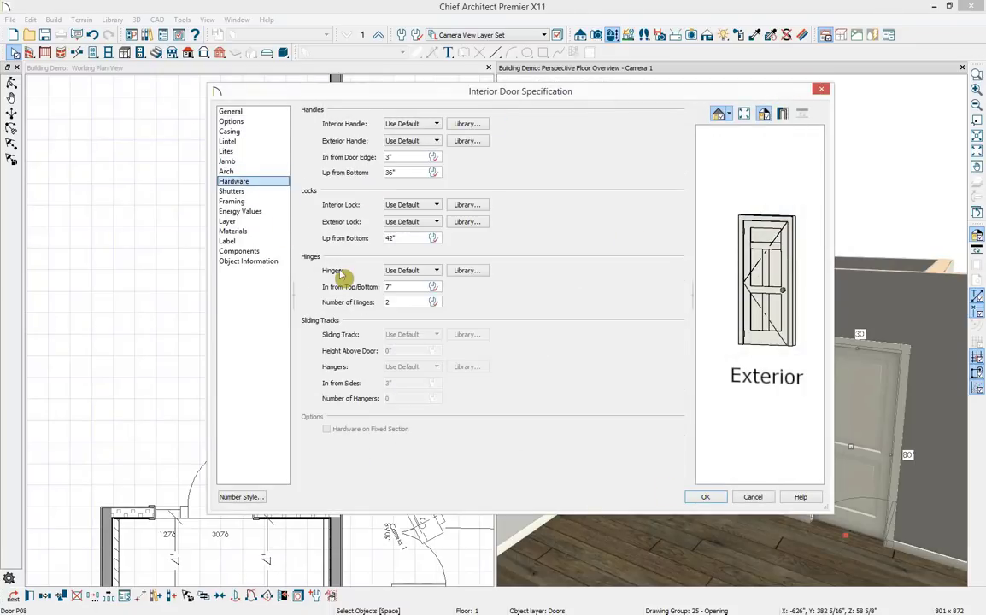
{"action": "left_click", "coordinate": [401, 125]}
{"action": "left_click", "coordinate": [397, 164]}
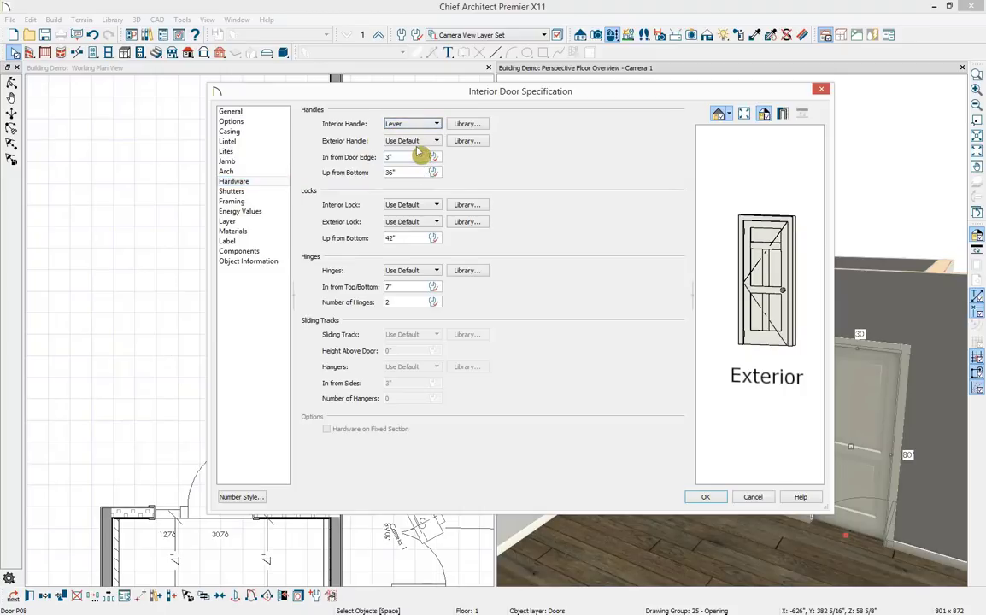
{"action": "left_click", "coordinate": [417, 143]}
{"action": "left_click", "coordinate": [410, 181]}
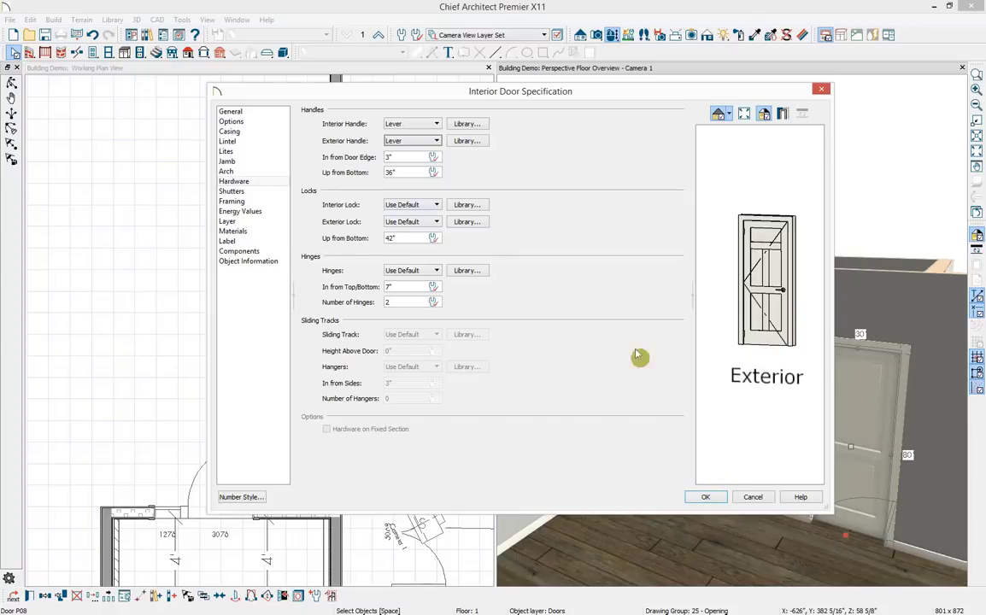
{"action": "left_click", "coordinate": [705, 497]}
Make the customised front room door's settings the default for interior doors
{"action": "left_click", "coordinate": [846, 384]}
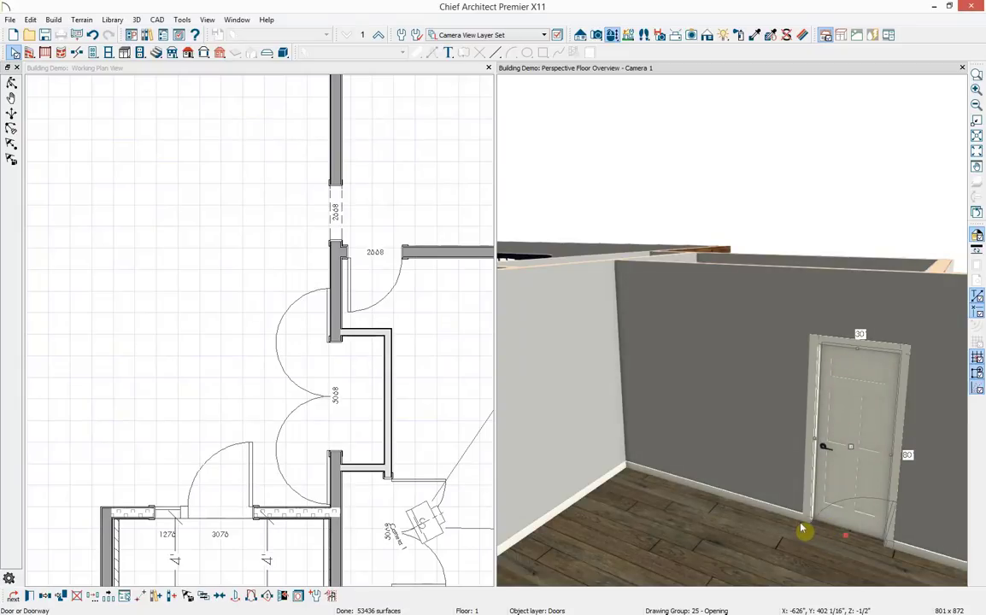
{"action": "left_click", "coordinate": [314, 596]}
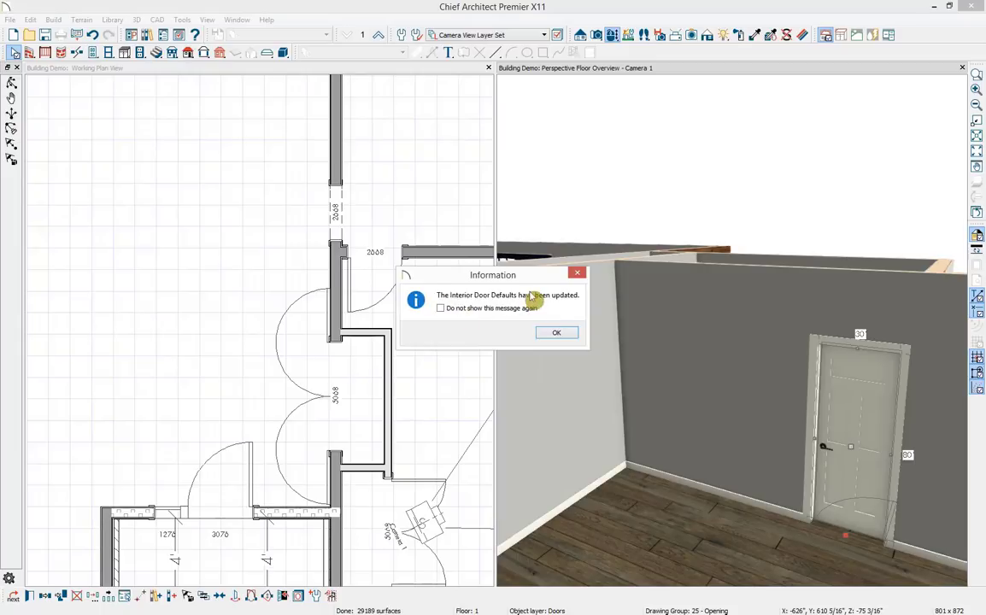
{"action": "left_click", "coordinate": [558, 335]}
Inspect other interior doors around the great room and check one hinged door's specification against the updated defaults
{"action": "middle_click_drag", "start_coordinate": [584, 519], "coordinate": [903, 462]}
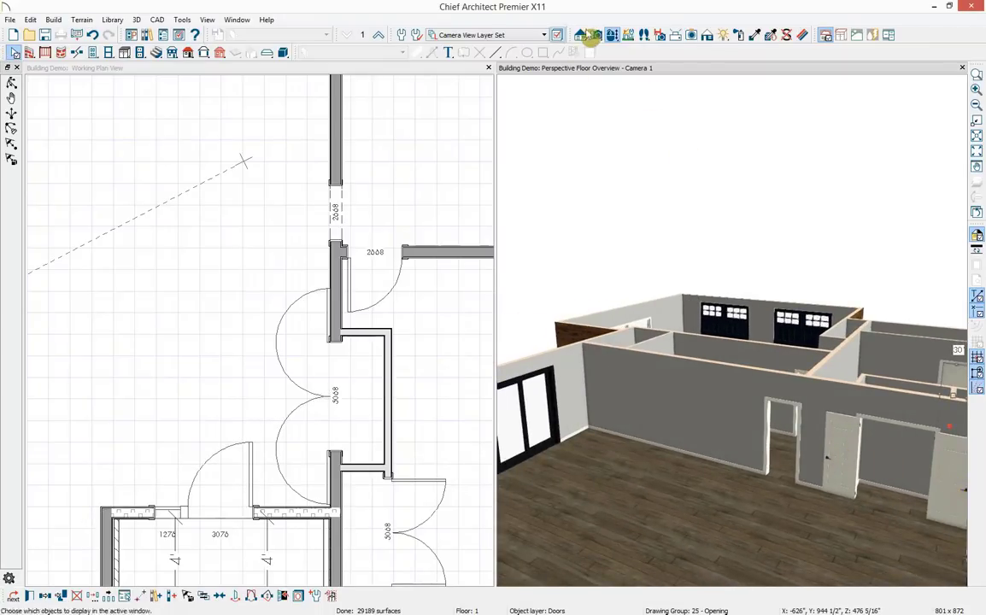
{"action": "left_click", "coordinate": [615, 36]}
{"action": "left_click_drag", "start_coordinate": [601, 276], "coordinate": [726, 439]}
{"action": "double_click", "coordinate": [623, 395]}
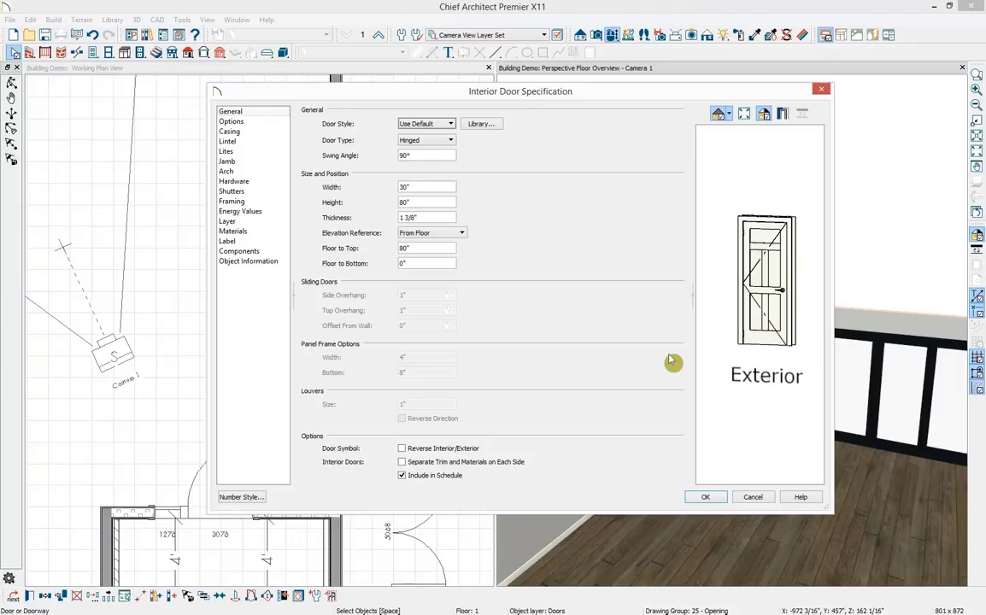
{"action": "left_click", "coordinate": [708, 501]}
{"action": "middle_click_drag", "start_coordinate": [827, 498], "coordinate": [669, 417]}
{"action": "key", "text": "Escape"}
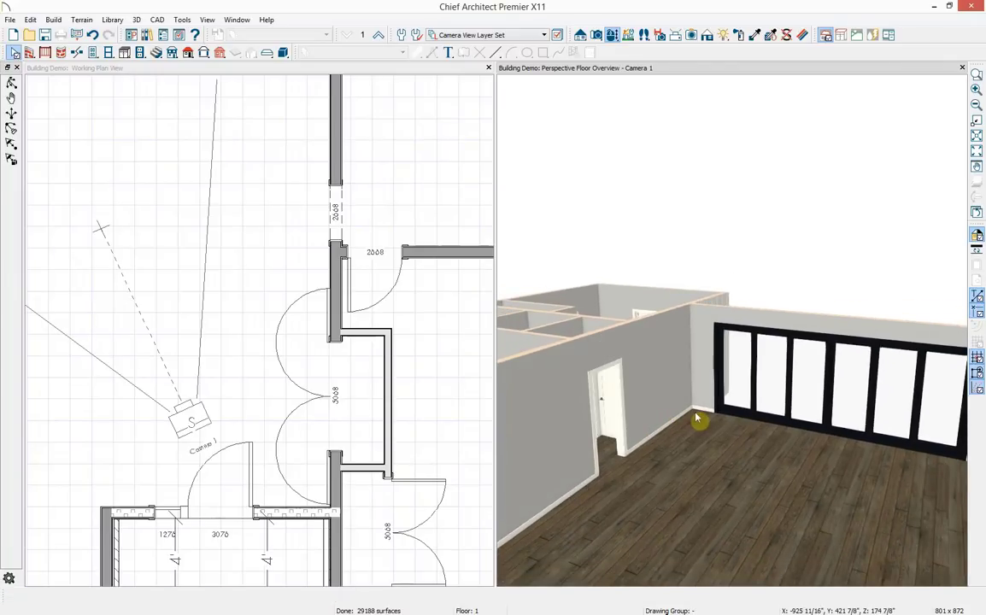
Examine the complete floor plan and the exterior of the whole house model in the overview
{"action": "left_click", "coordinate": [455, 288]}
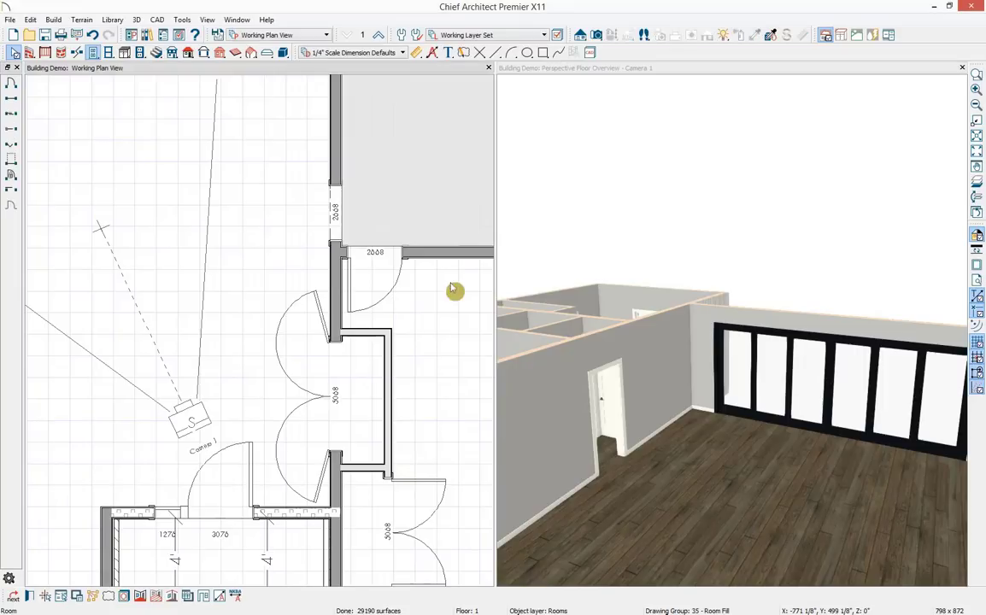
{"action": "scroll", "coordinate": [445, 277], "scroll_direction": "down", "scroll_amount": 2}
{"action": "scroll", "coordinate": [445, 274], "scroll_direction": "down", "scroll_amount": 2}
{"action": "middle_click_drag", "start_coordinate": [446, 297], "coordinate": [389, 358]}
{"action": "left_click", "coordinate": [799, 391]}
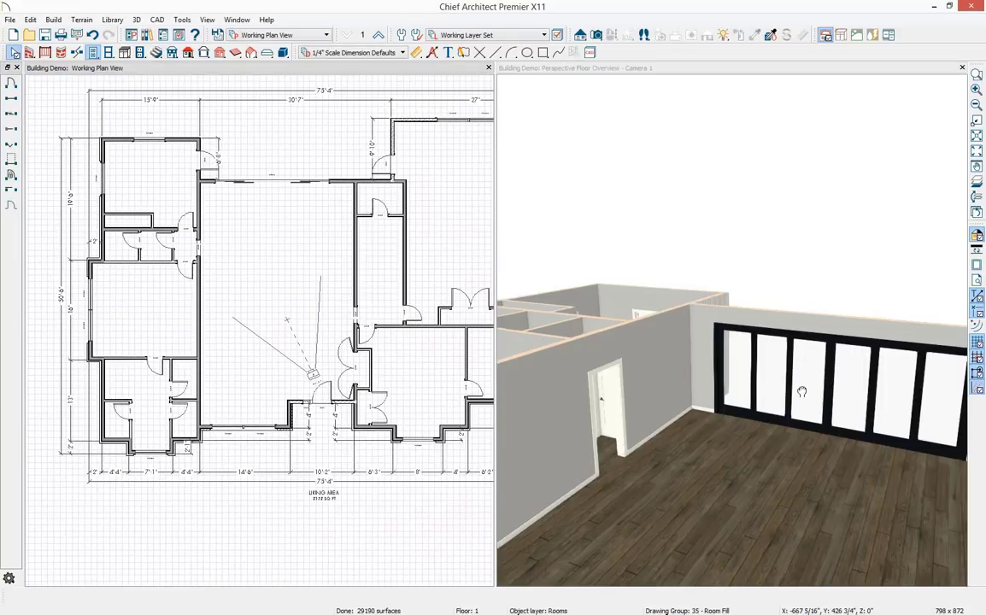
{"action": "scroll", "coordinate": [798, 392], "scroll_direction": "down", "scroll_amount": 2}
{"action": "scroll", "coordinate": [798, 391], "scroll_direction": "down", "scroll_amount": 3}
{"action": "middle_click_drag", "start_coordinate": [856, 427], "coordinate": [729, 381]}
{"action": "scroll", "coordinate": [729, 381], "scroll_direction": "down", "scroll_amount": 2}
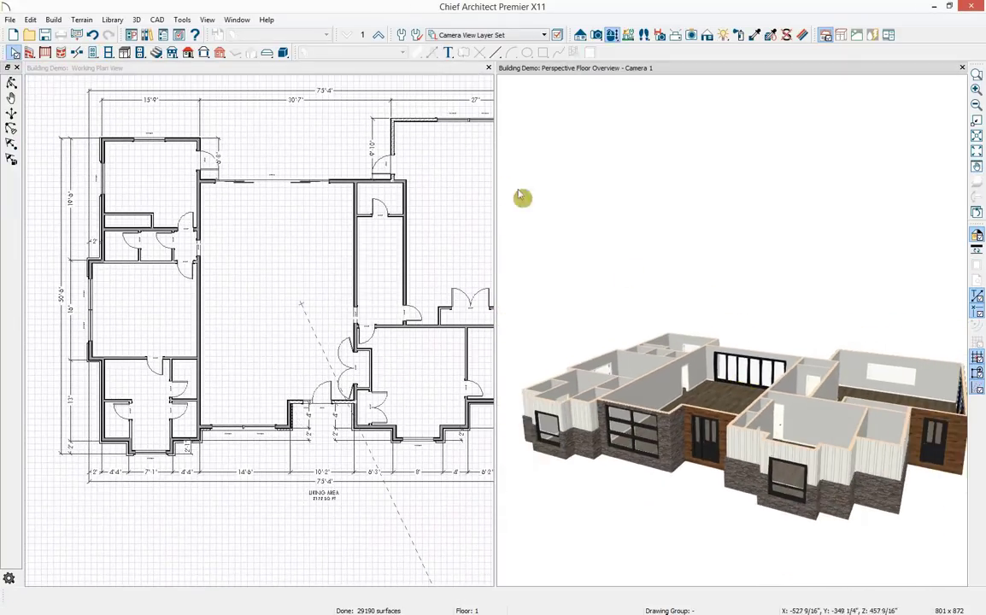
{"action": "middle_click_drag", "start_coordinate": [363, 245], "coordinate": [320, 261]}
{"action": "scroll", "coordinate": [319, 261], "scroll_direction": "down", "scroll_amount": 2}
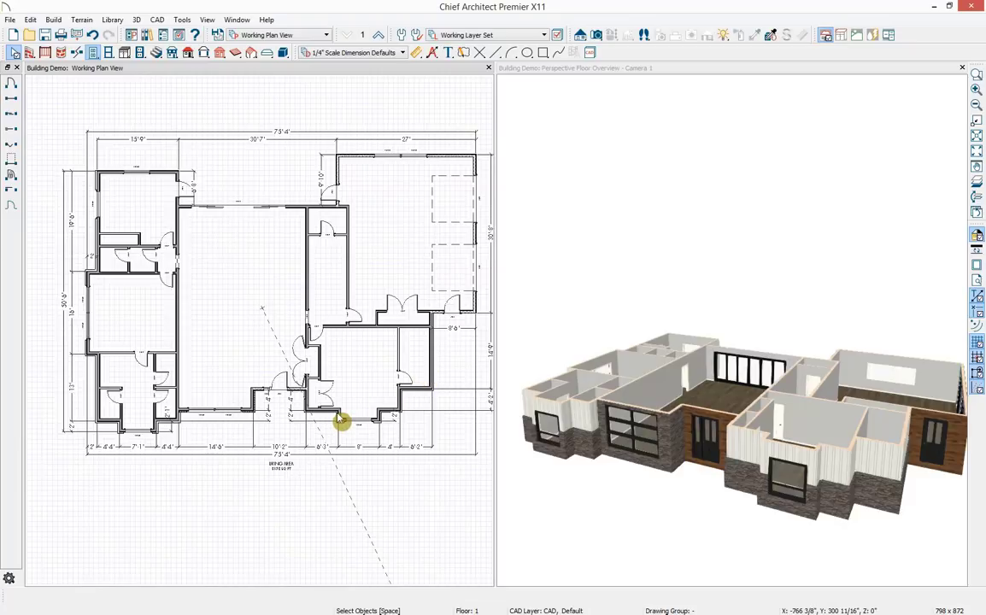
Mark both long side walls of the great room as Bearing Wall, with Create Wall/Footing Below enabled, and apply the specification
{"action": "left_click", "coordinate": [313, 300]}
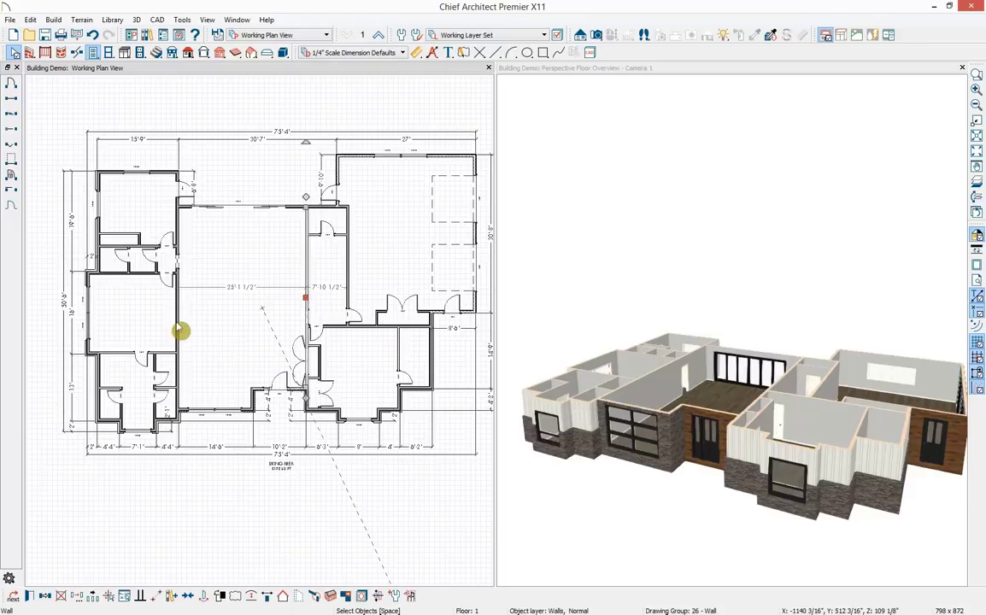
{"action": "left_click", "coordinate": [203, 352]}
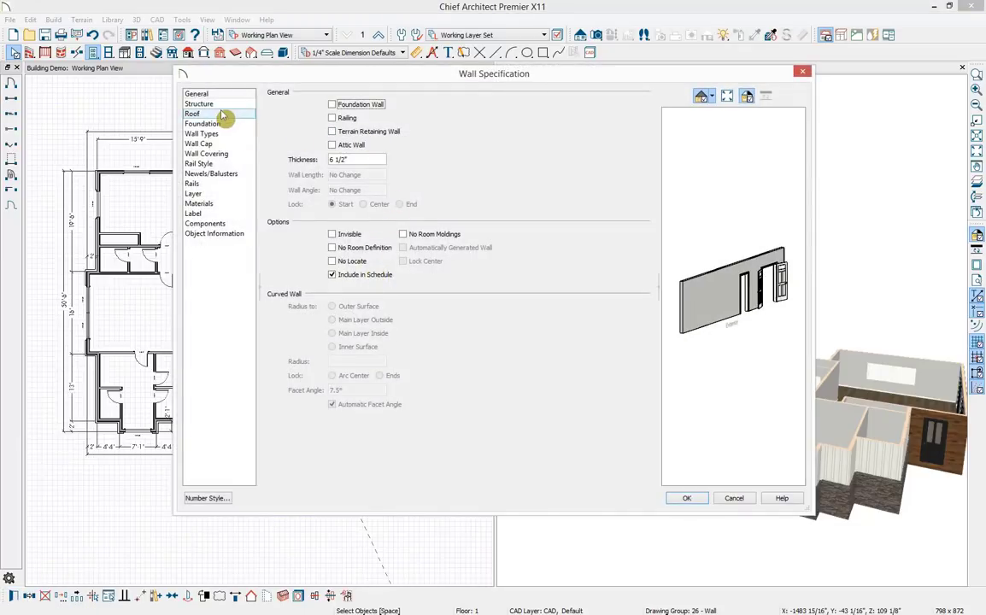
{"action": "left_click", "coordinate": [216, 104]}
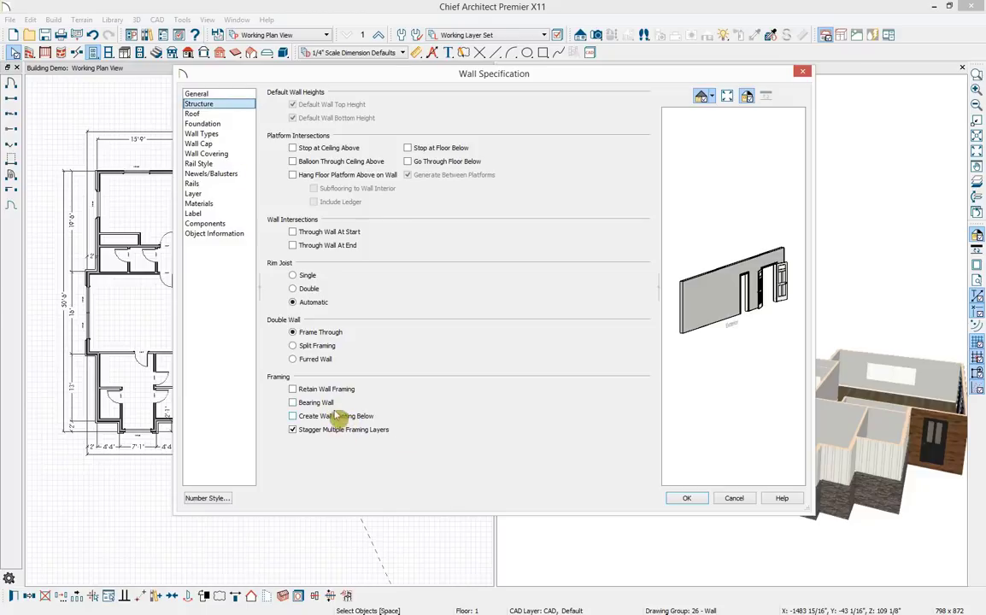
{"action": "left_click", "coordinate": [306, 402]}
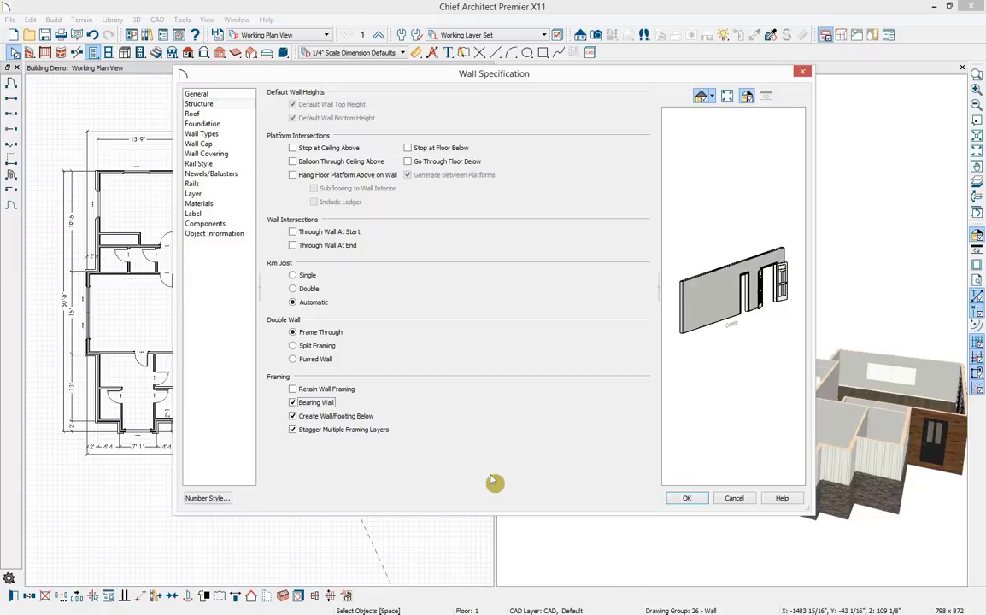
{"action": "left_click", "coordinate": [687, 498]}
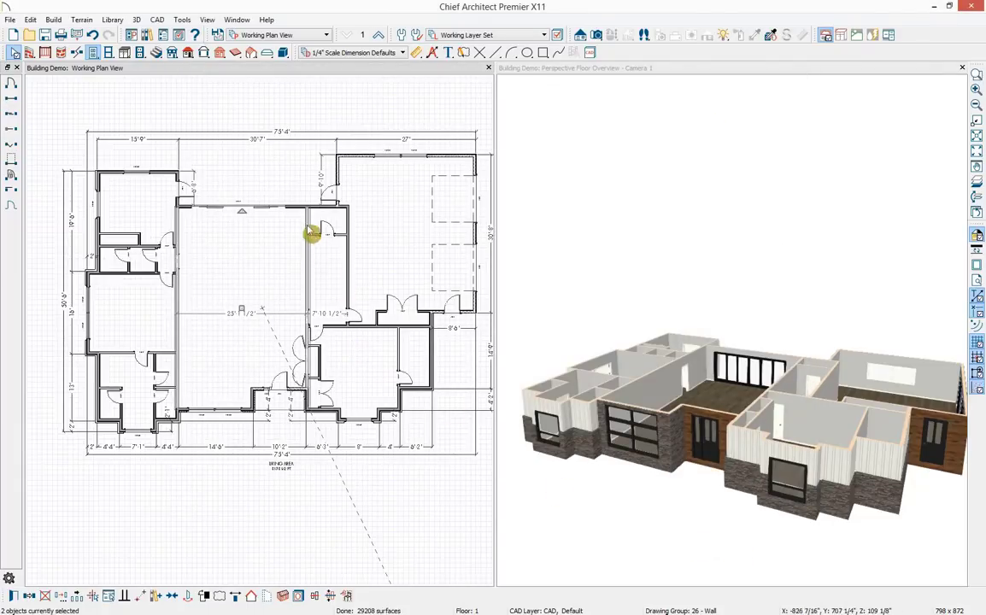
{"action": "left_click", "coordinate": [253, 505]}
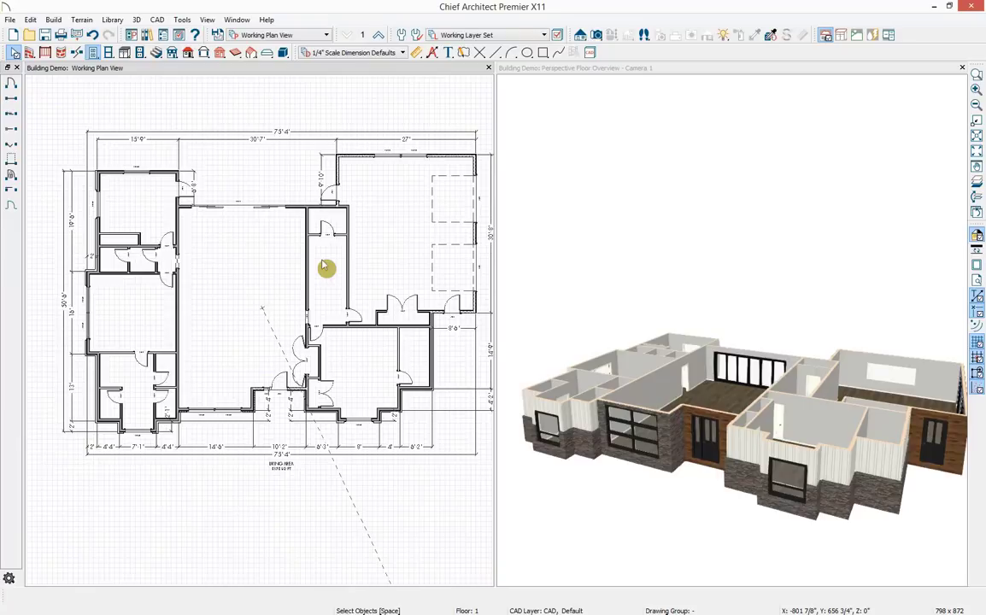
Set the room type of the large 27' wide room to Garage
{"action": "left_click", "coordinate": [390, 249]}
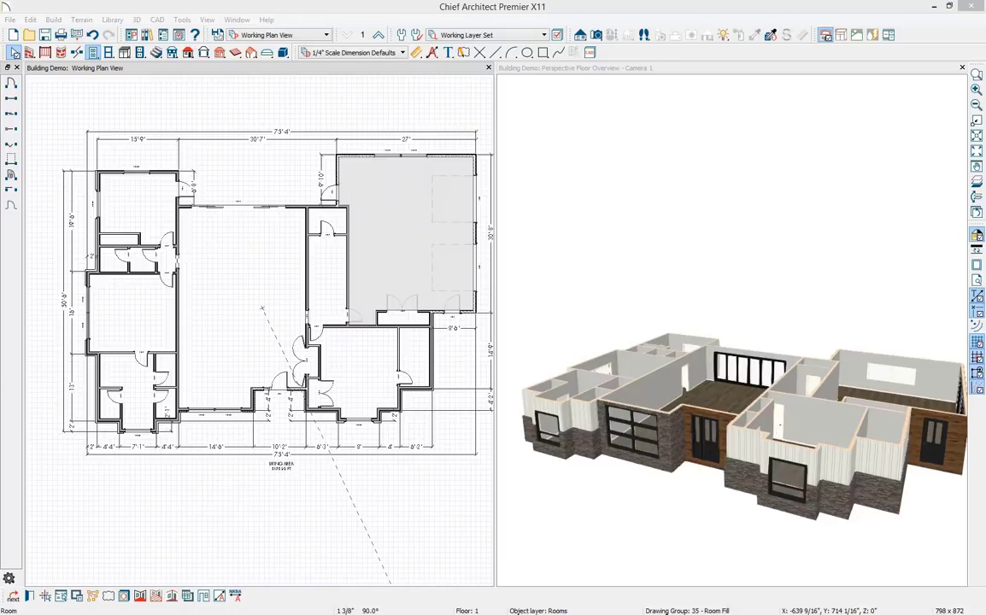
{"action": "left_click_drag", "start_coordinate": [2, 106], "coordinate": [571, 77]}
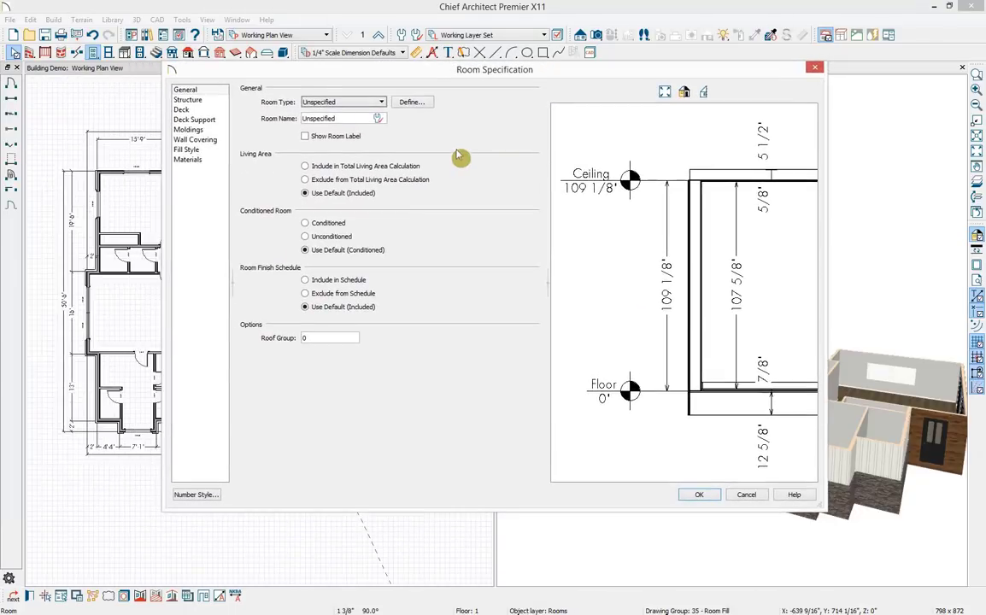
{"action": "left_click", "coordinate": [326, 104]}
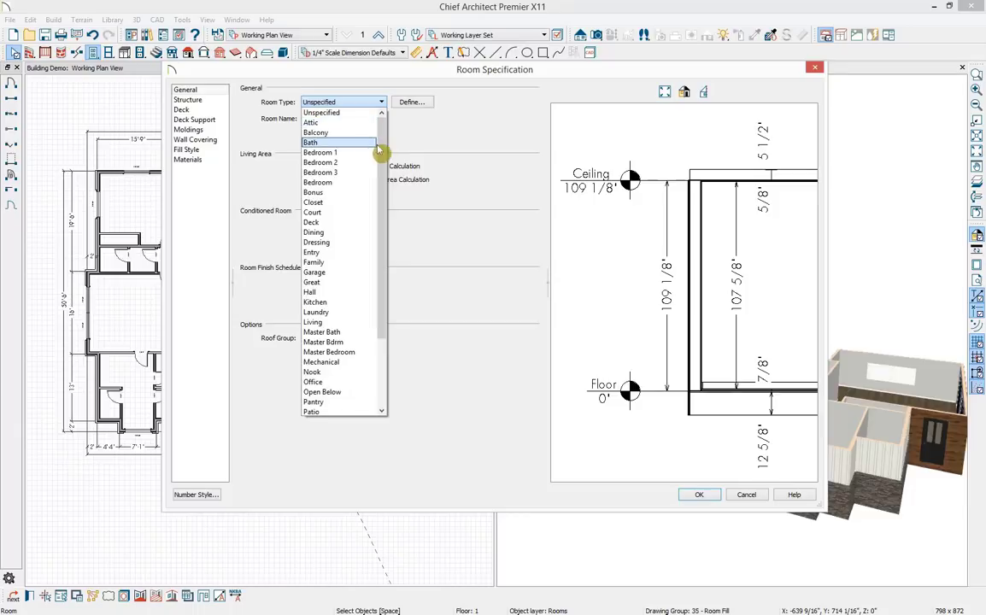
{"action": "left_click_drag", "start_coordinate": [378, 150], "coordinate": [418, 155]}
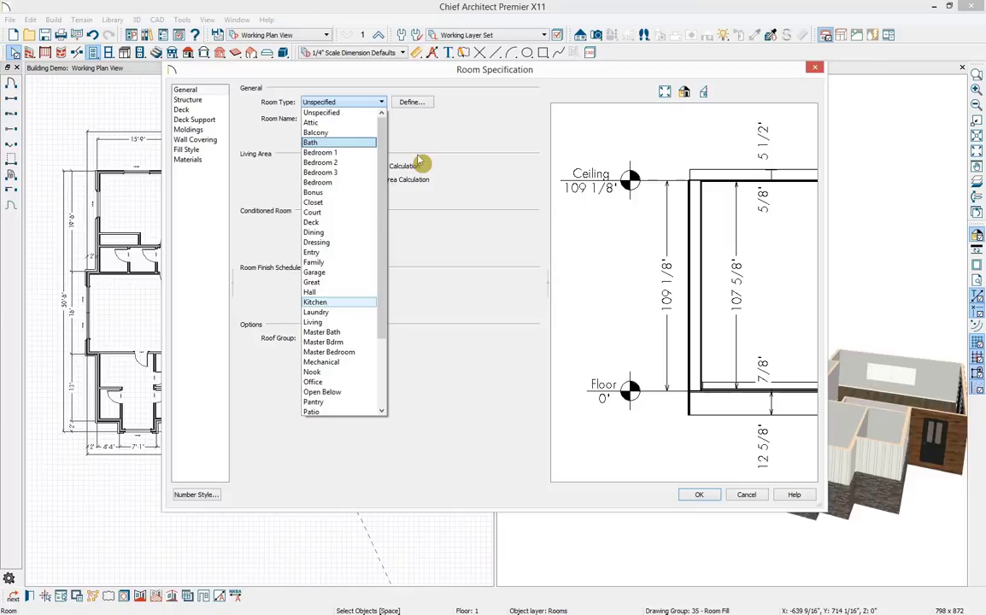
{"action": "left_click", "coordinate": [346, 133]}
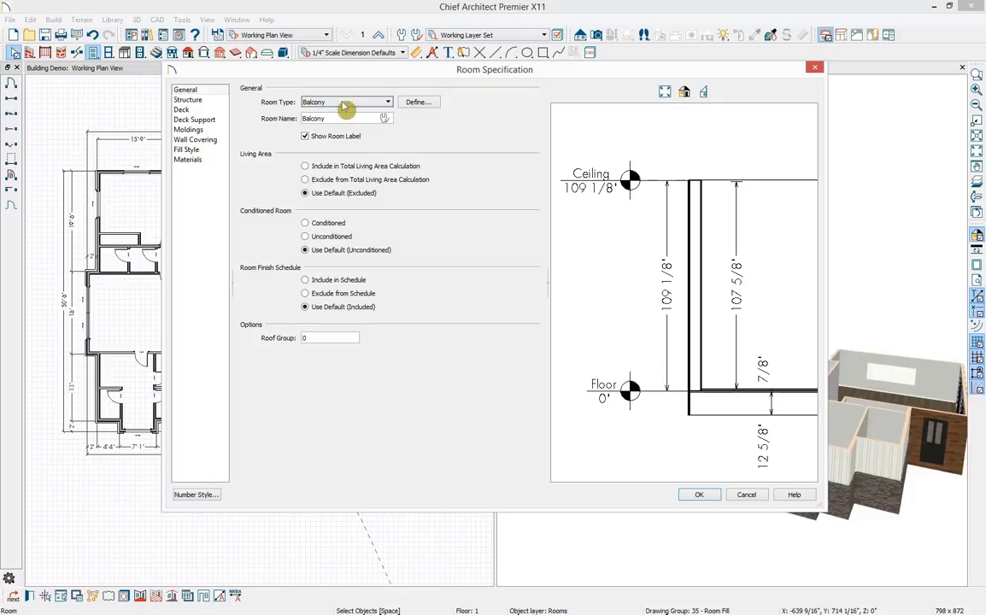
{"action": "left_click", "coordinate": [385, 102]}
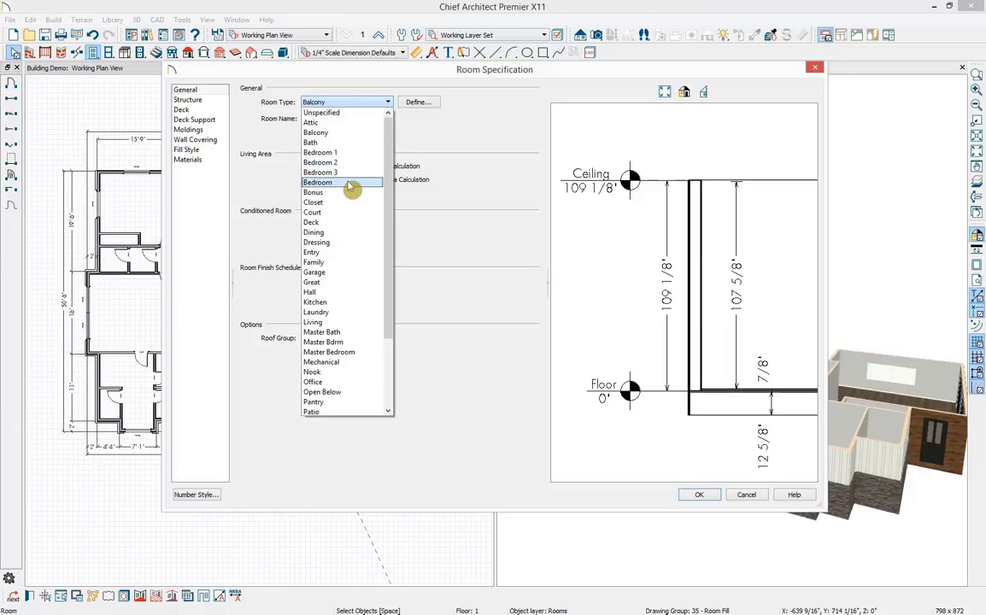
{"action": "scroll", "coordinate": [372, 194], "scroll_direction": "down", "scroll_amount": 2}
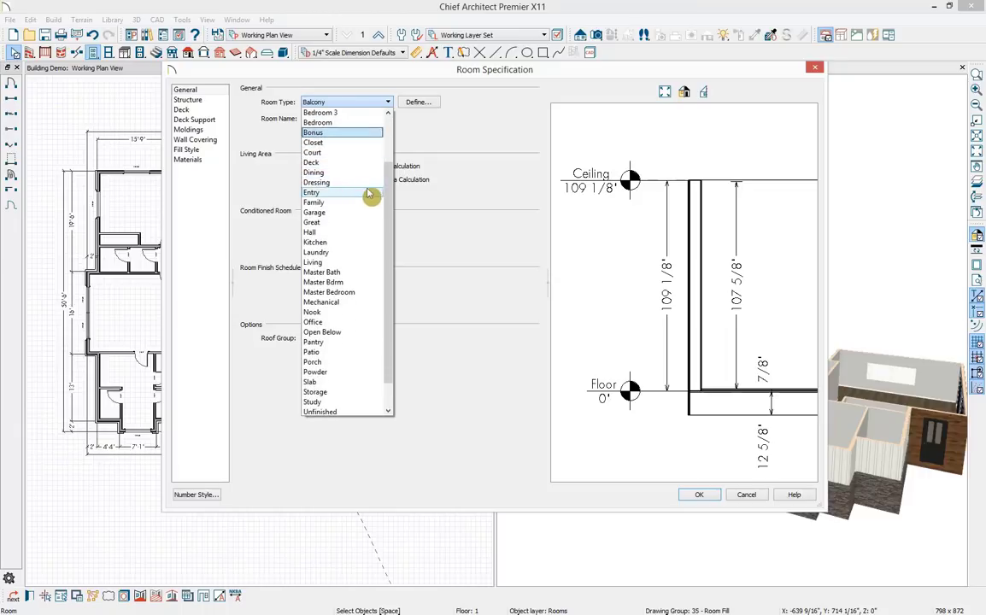
{"action": "left_click", "coordinate": [318, 212]}
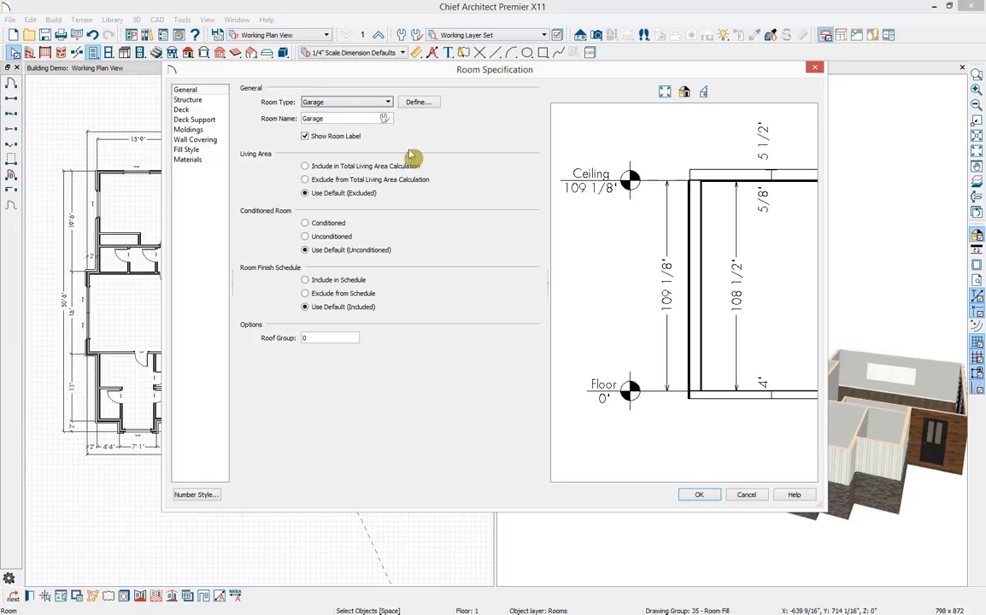
Review the other available room types, keep Garage for the room and apply its specification
{"action": "left_click", "coordinate": [324, 102]}
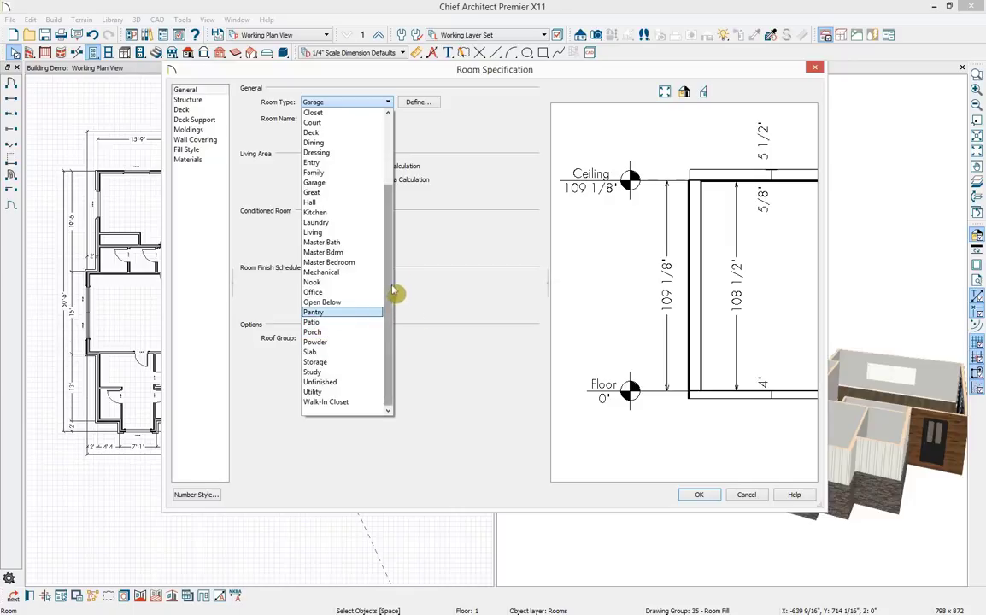
{"action": "scroll", "coordinate": [399, 256], "scroll_direction": "up", "scroll_amount": 3}
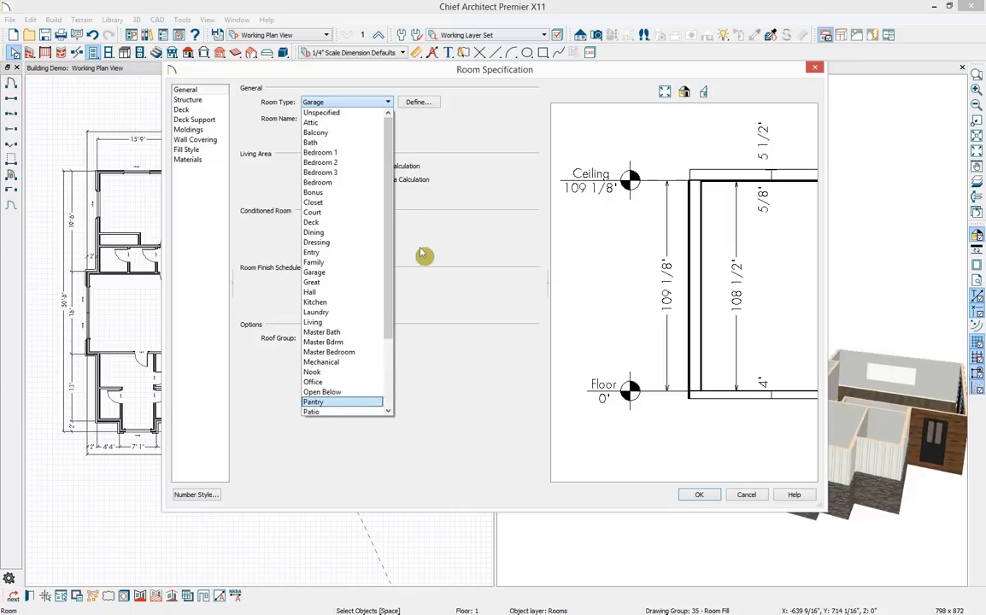
{"action": "left_click", "coordinate": [346, 273]}
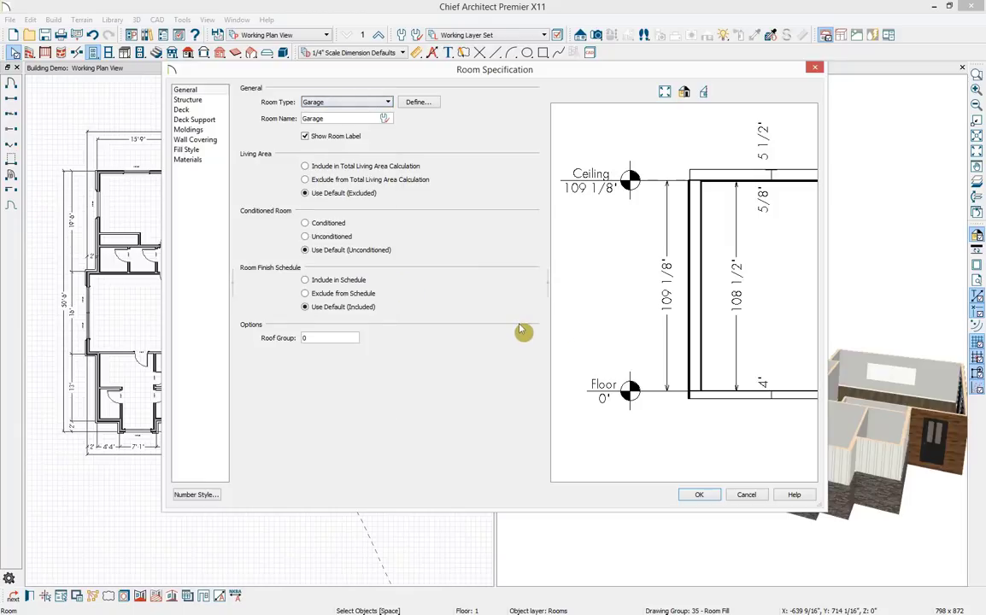
{"action": "left_click", "coordinate": [699, 495]}
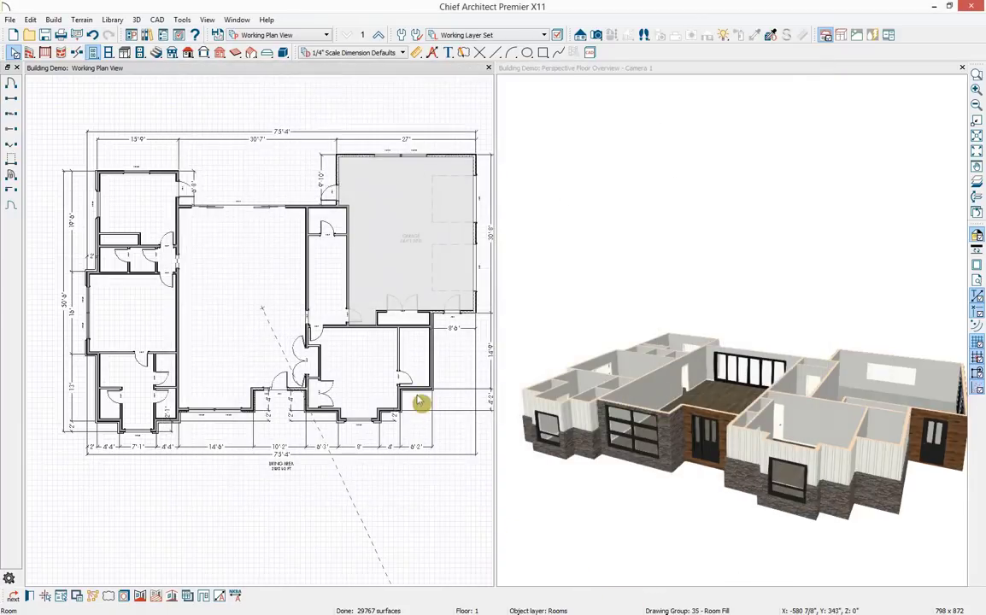
{"action": "left_click", "coordinate": [463, 566]}
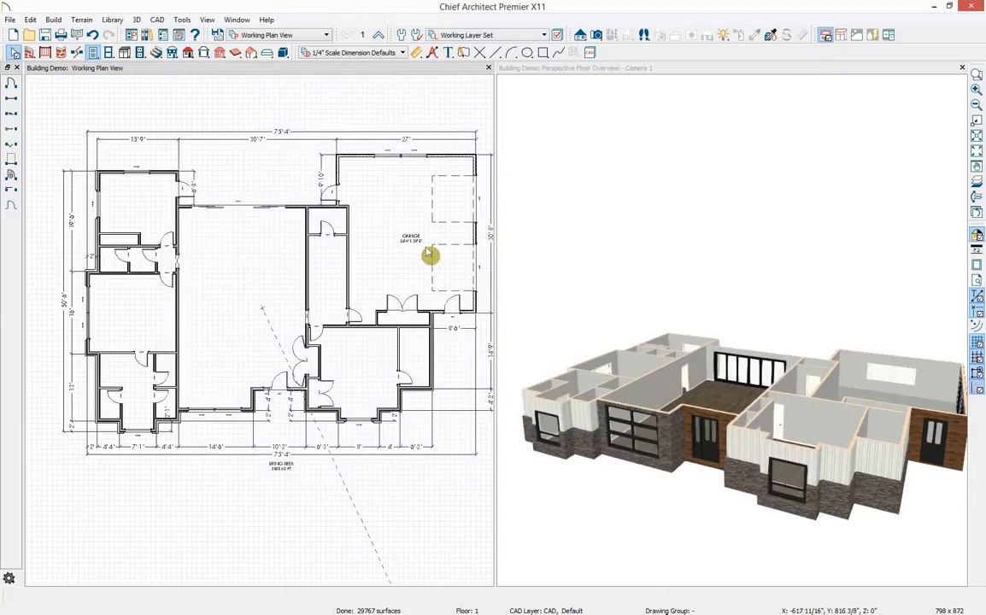
Start Build Foundation and turn on Automatically Rebuild Foundation
{"action": "scroll", "coordinate": [381, 411], "scroll_direction": "up", "scroll_amount": 1}
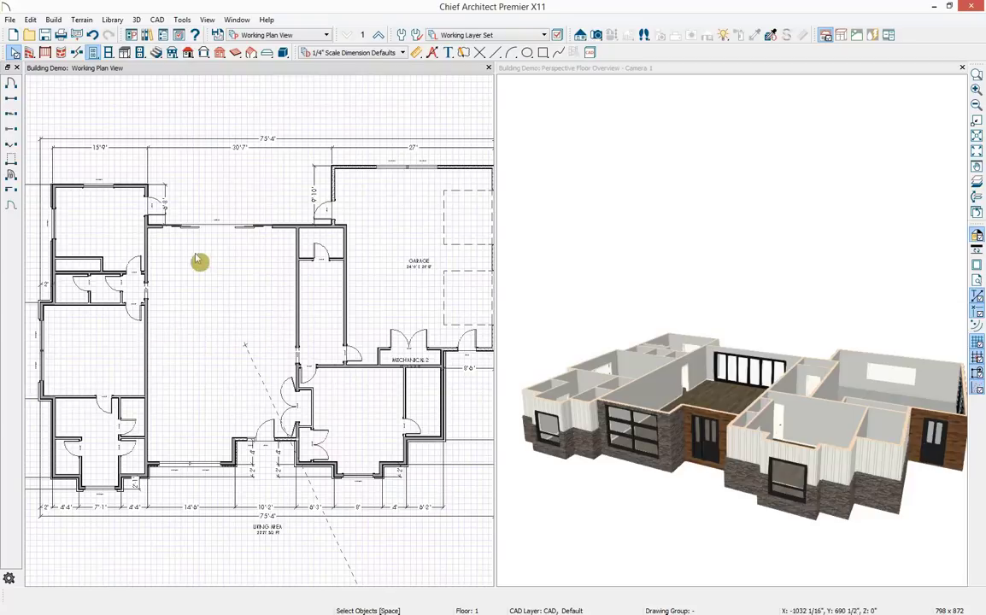
{"action": "left_click", "coordinate": [174, 53]}
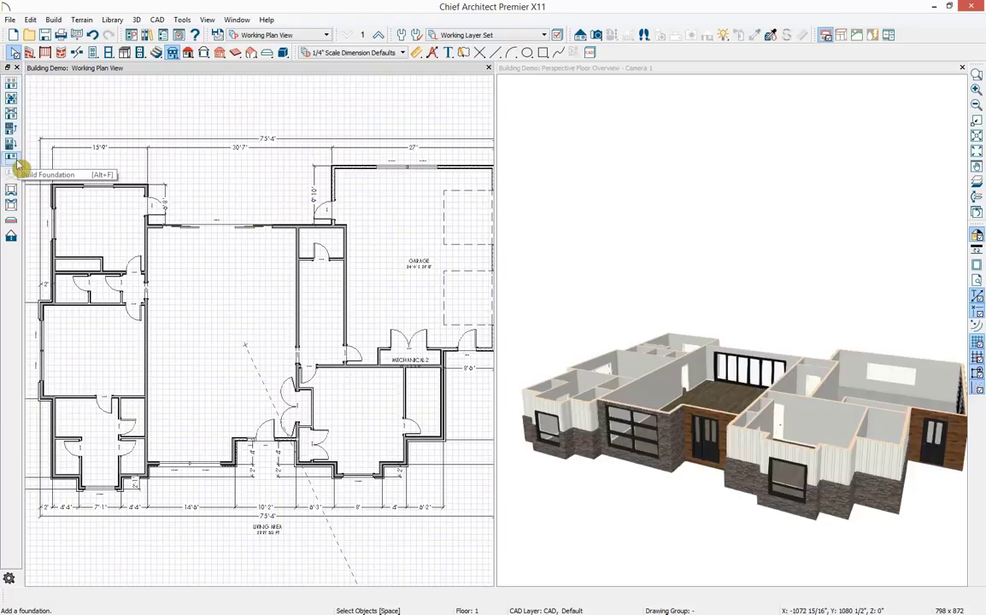
{"action": "left_click", "coordinate": [12, 161]}
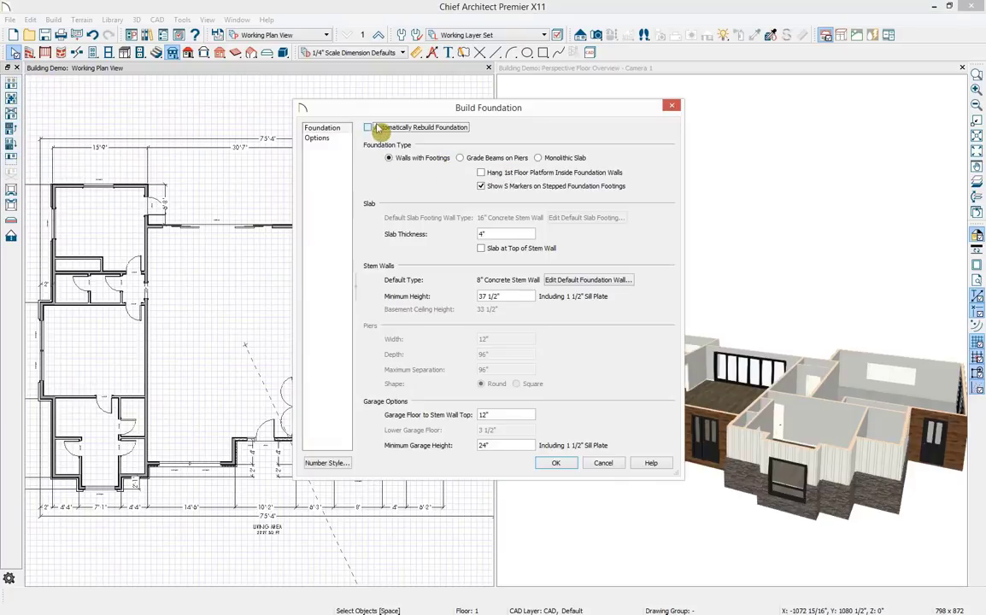
{"action": "left_click", "coordinate": [369, 127]}
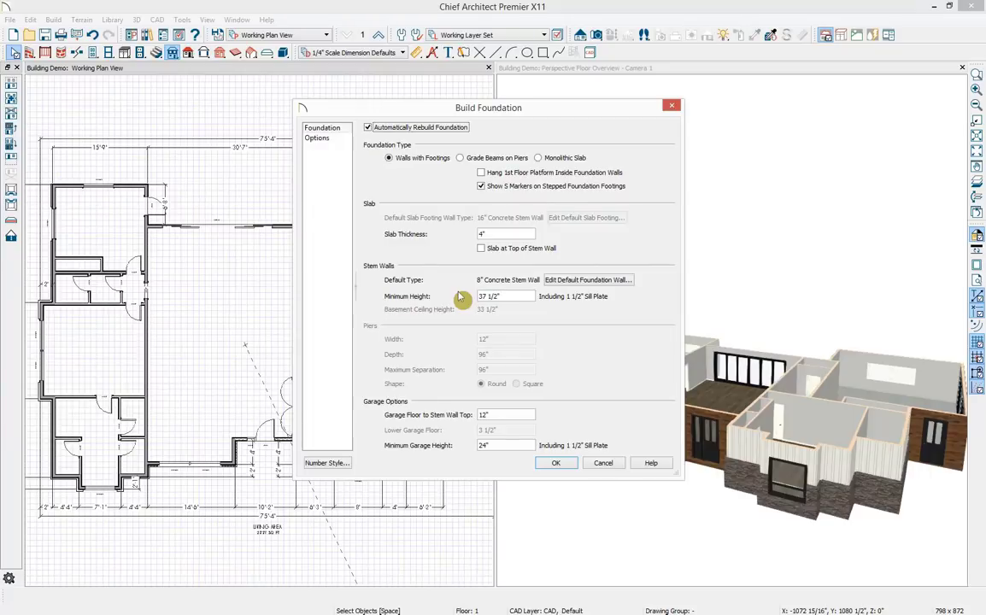
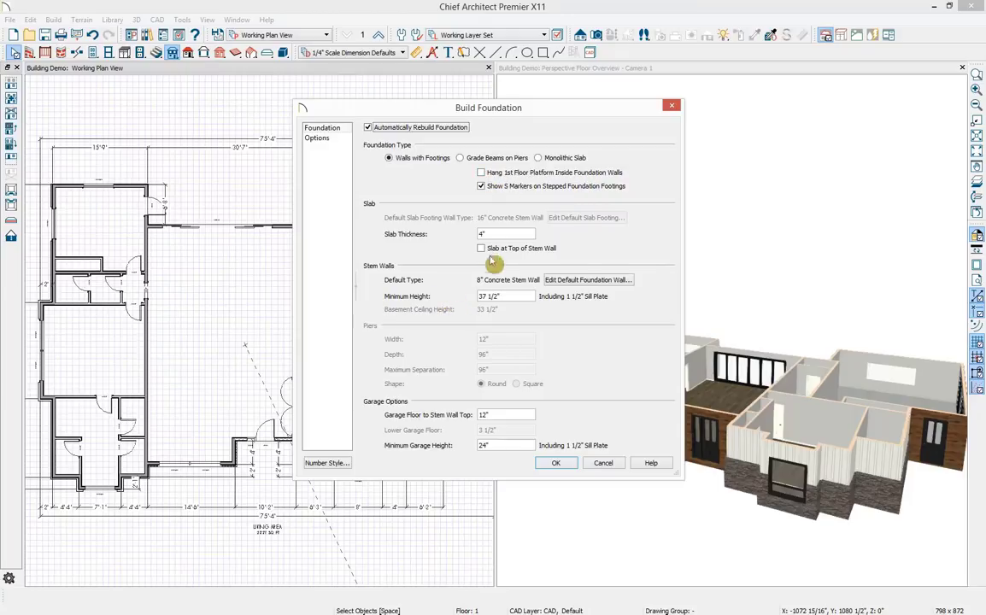
Review the default foundation wall's available wall types and its footing width and height, leaving the defaults unchanged
{"action": "left_click", "coordinate": [511, 296]}
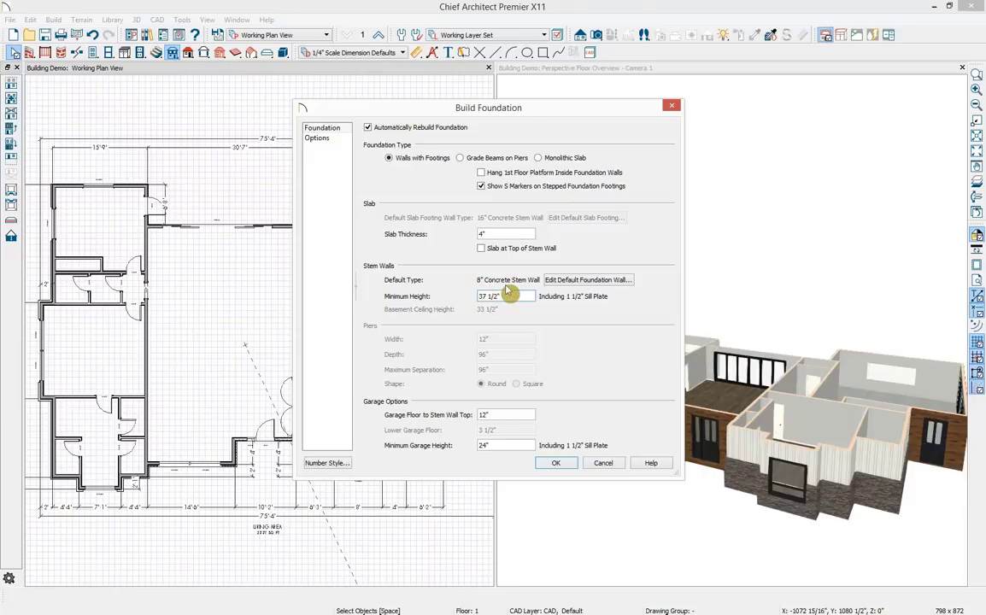
{"action": "left_click", "coordinate": [565, 282]}
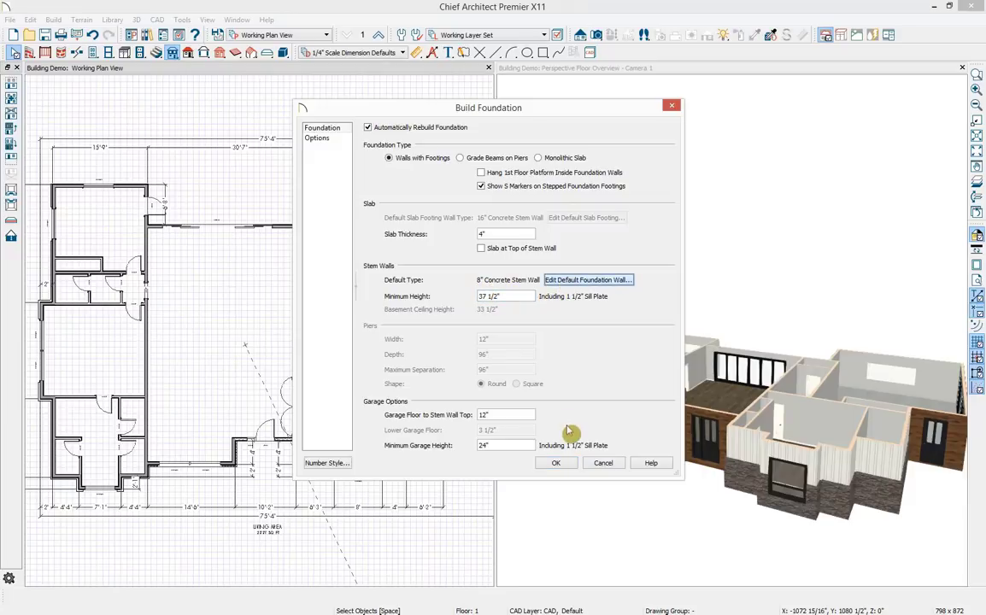
{"action": "left_click", "coordinate": [246, 134]}
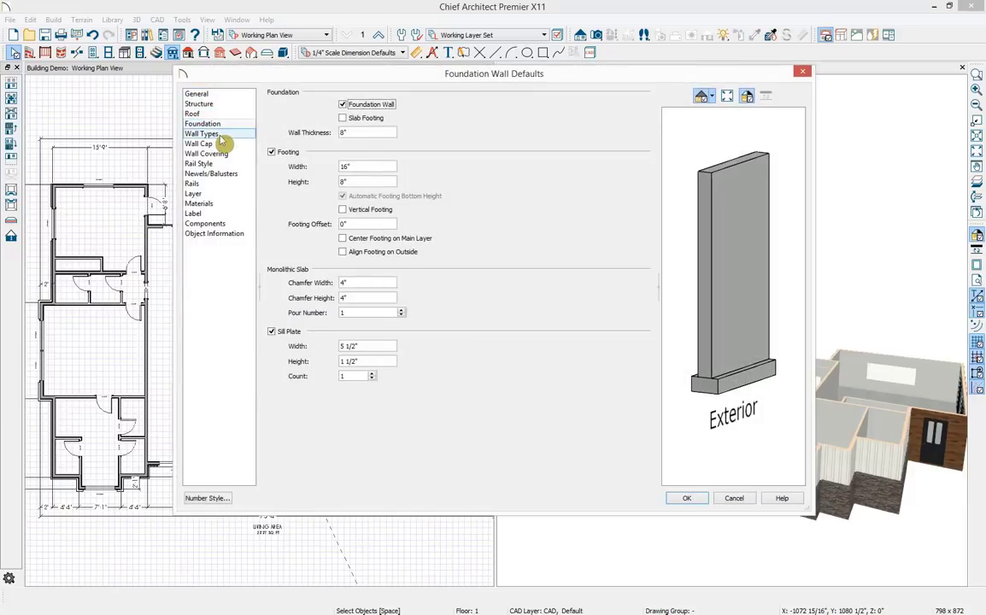
{"action": "left_click", "coordinate": [398, 106]}
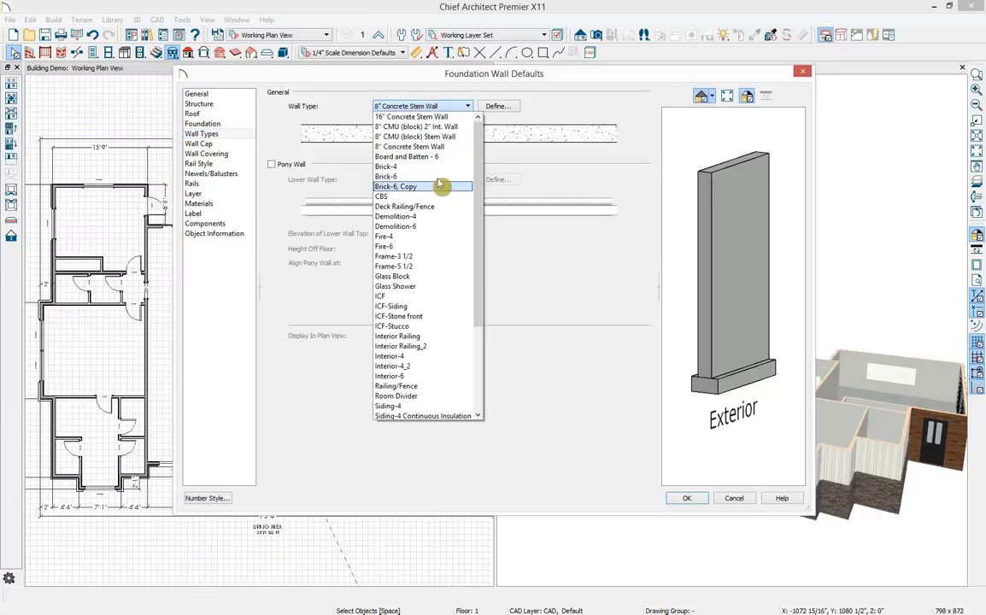
{"action": "left_click", "coordinate": [553, 115]}
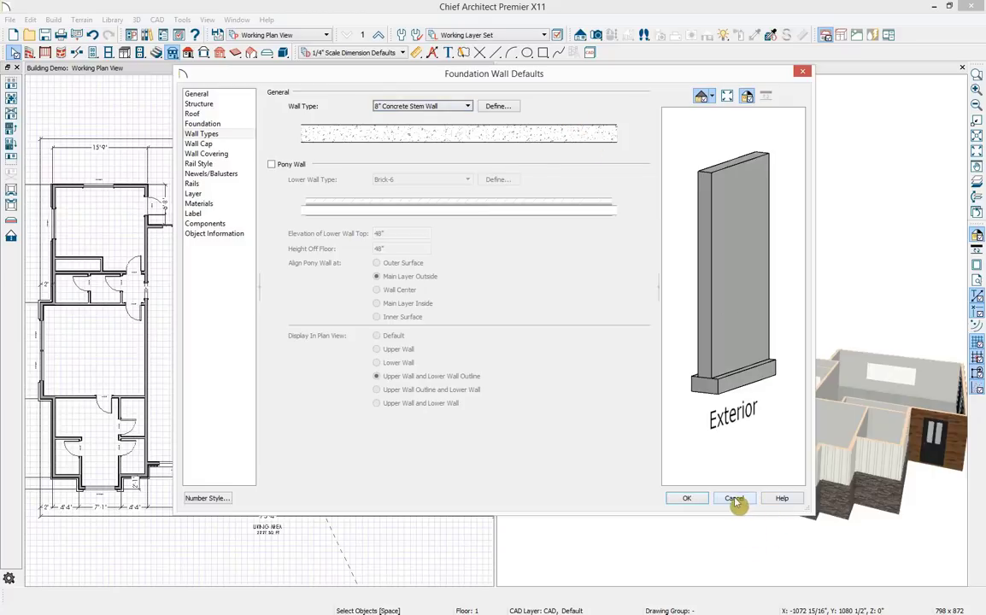
{"action": "left_click", "coordinate": [208, 124]}
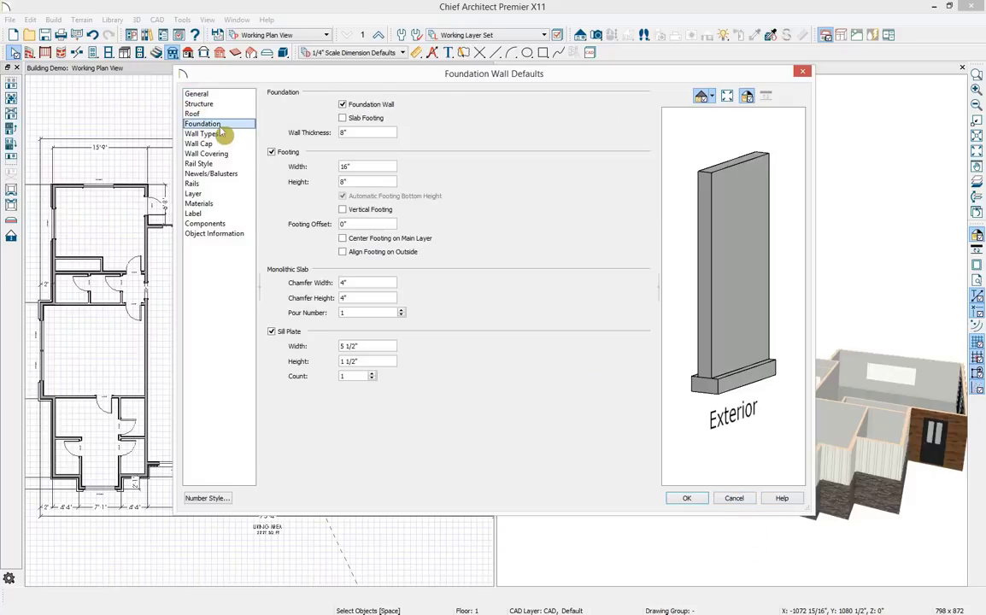
{"action": "double_click", "coordinate": [368, 166]}
{"action": "key", "text": "Tab"}
{"action": "left_click", "coordinate": [733, 498]}
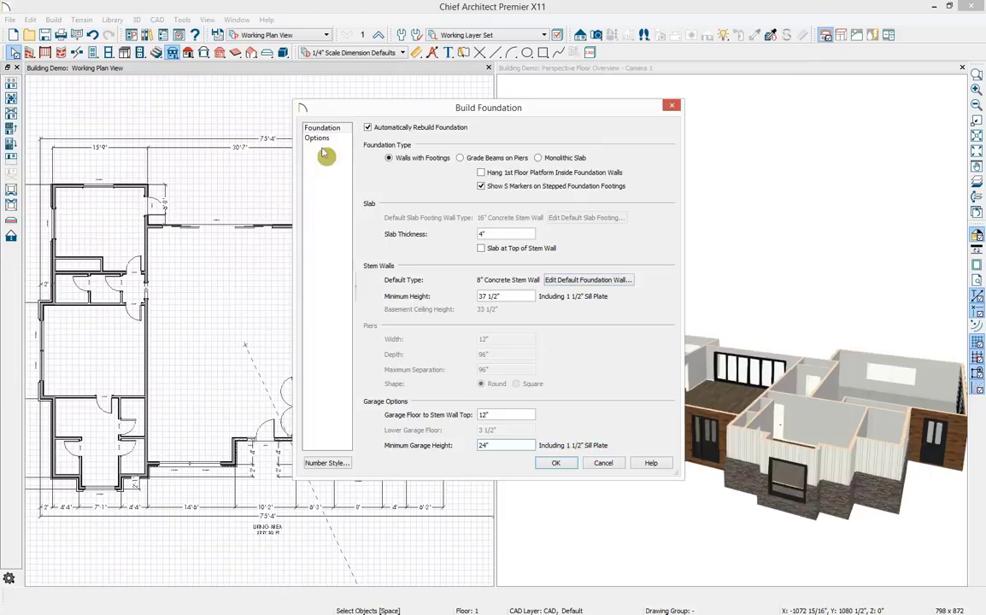
Review the rebar options, keeping Use Mesh and Foam Seal on, and build the foundation as Walls with Footings
{"action": "left_click", "coordinate": [318, 139]}
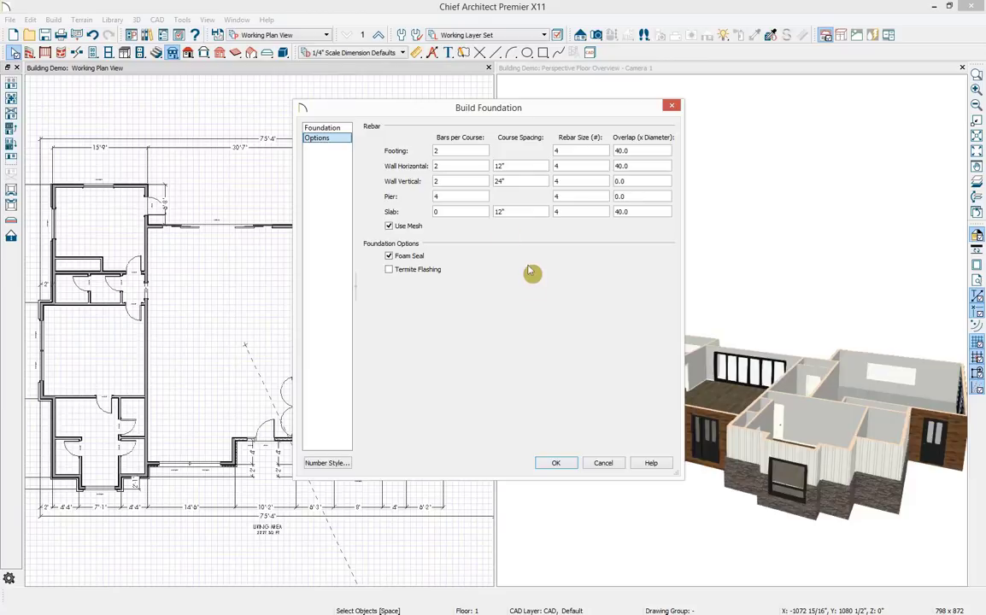
{"action": "left_click", "coordinate": [398, 230]}
{"action": "left_click", "coordinate": [398, 230]}
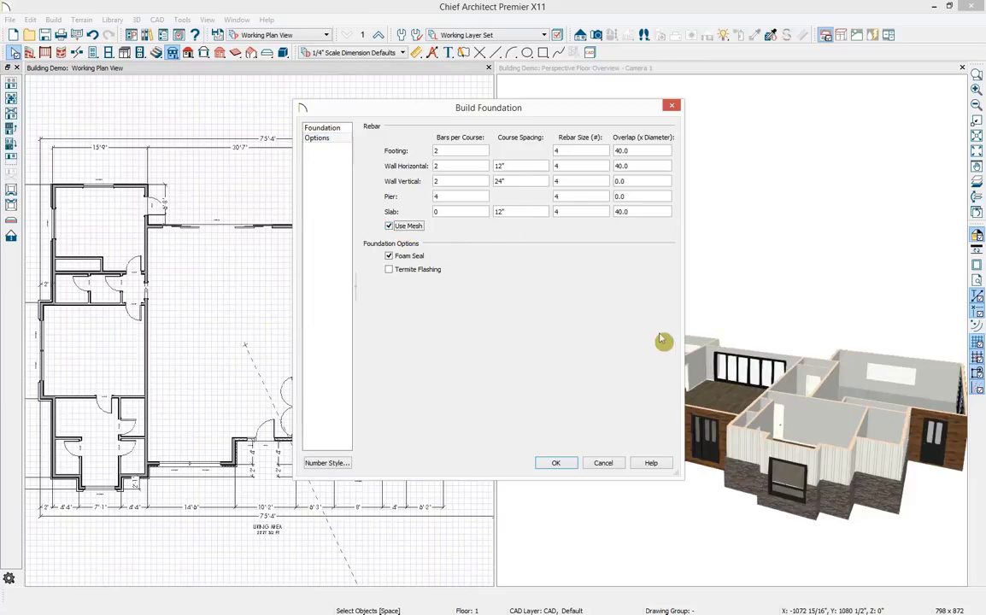
{"action": "left_click", "coordinate": [321, 129]}
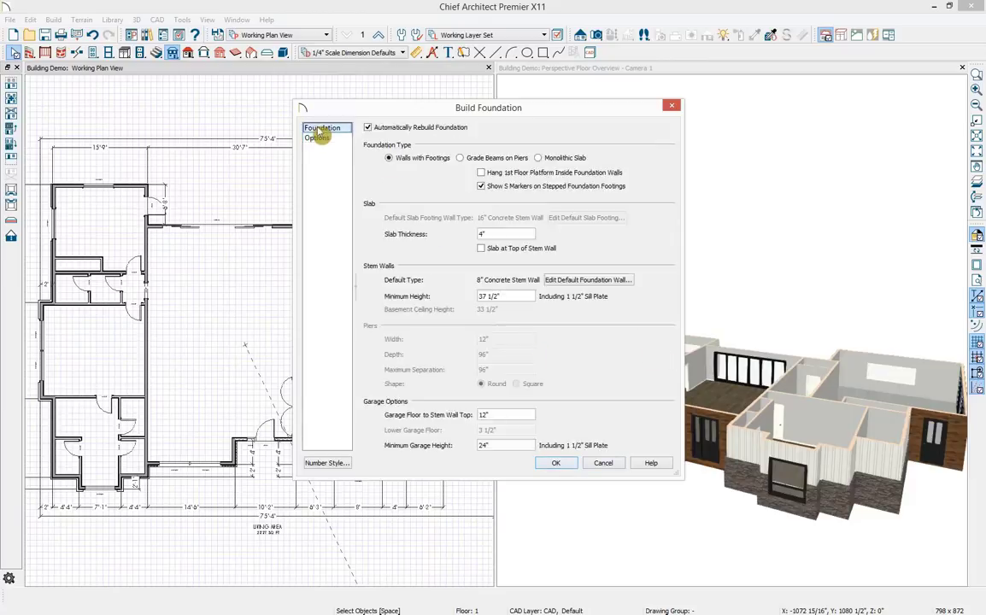
{"action": "left_click", "coordinate": [556, 464]}
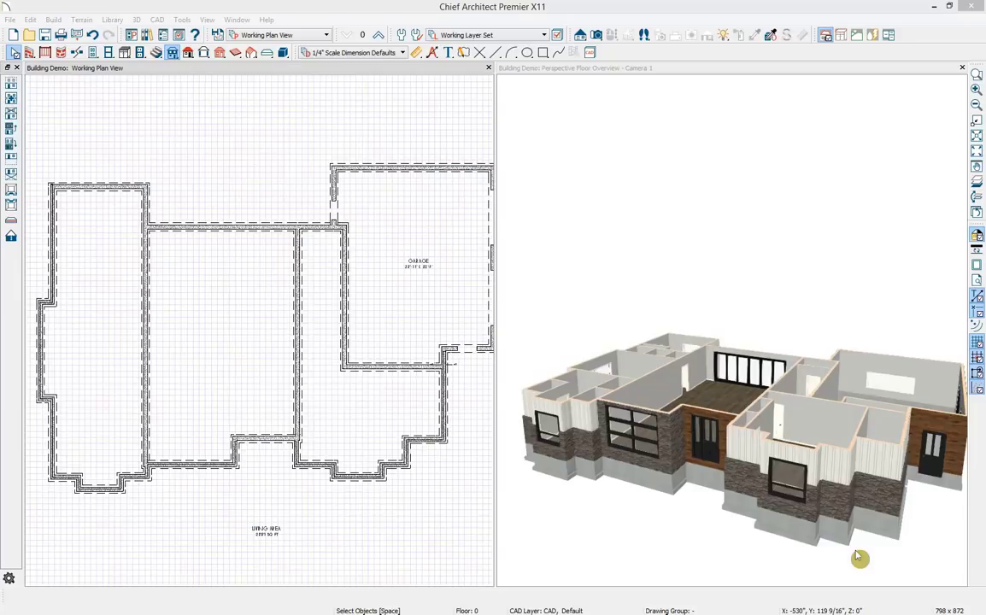
Delete the vertical interior foundation wall west of the garage and extend the garage's lower foundation wall west to the next bearing wall
{"action": "left_click", "coordinate": [299, 371]}
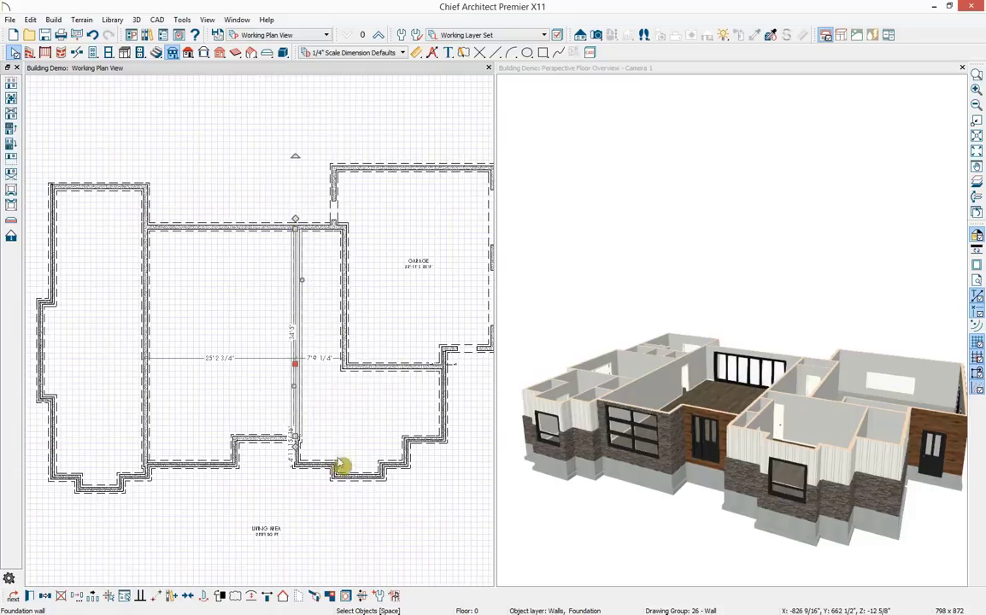
{"action": "key", "text": "Delete"}
{"action": "left_click", "coordinate": [350, 371]}
{"action": "left_click_drag", "start_coordinate": [345, 371], "coordinate": [143, 374]}
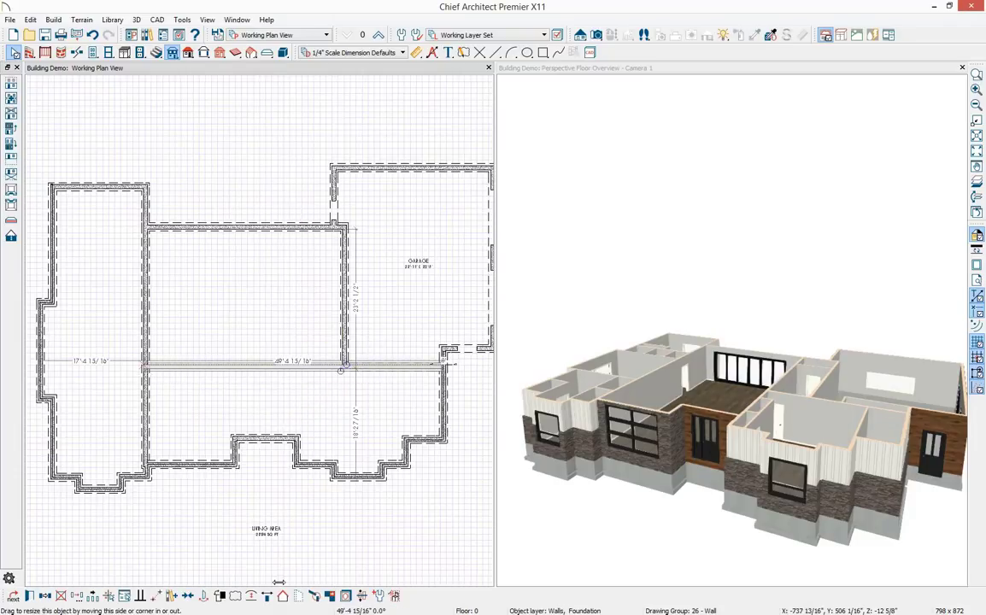
Open the wall specification of the extended horizontal foundation wall
{"action": "left_click", "coordinate": [305, 377]}
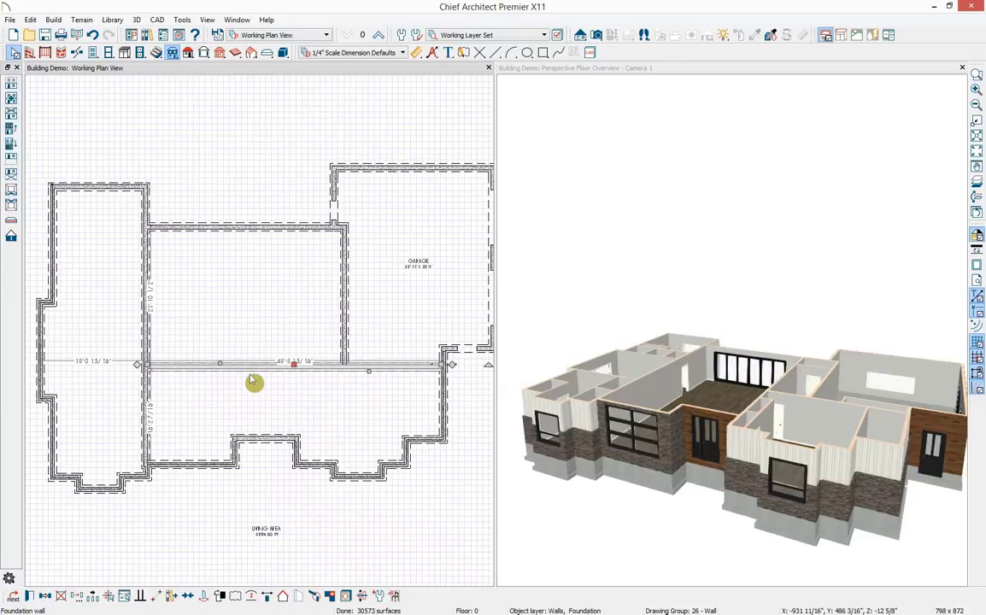
{"action": "left_click", "coordinate": [30, 597]}
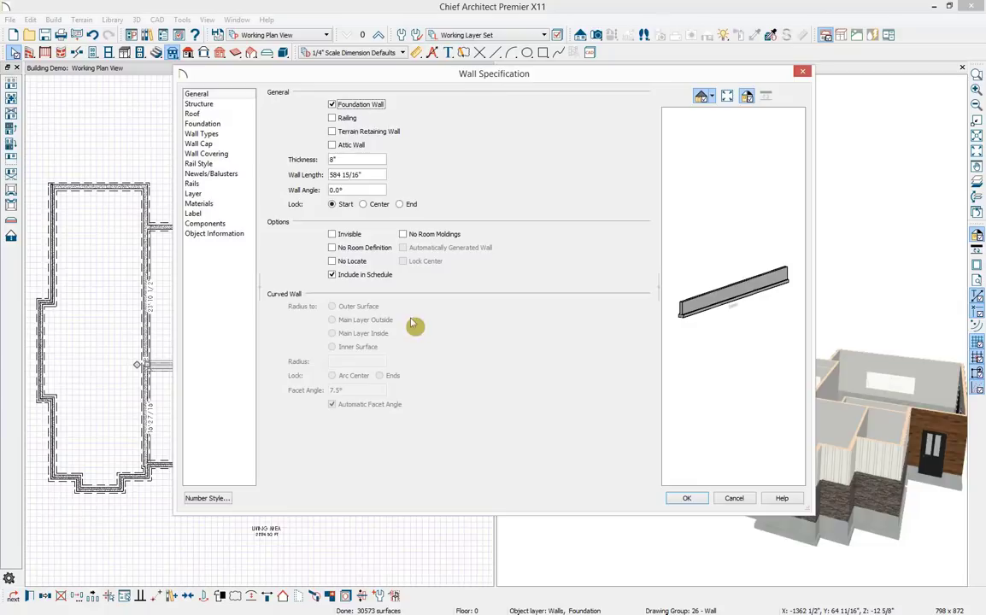
Mark the selected interior foundation wall as a bearing wall in its structure settings
{"action": "left_click", "coordinate": [227, 106]}
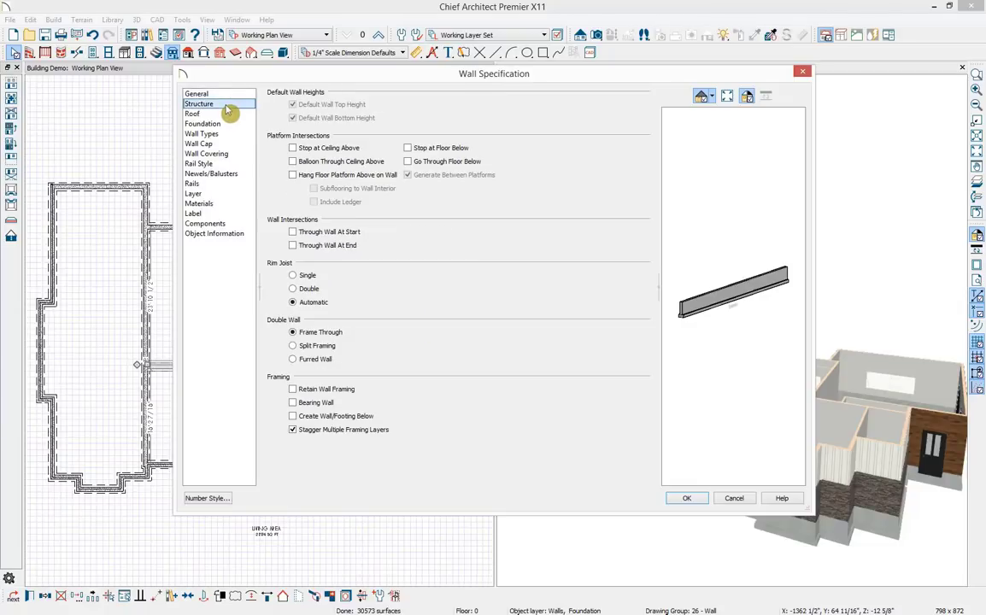
{"action": "left_click", "coordinate": [293, 401]}
{"action": "left_click", "coordinate": [689, 500]}
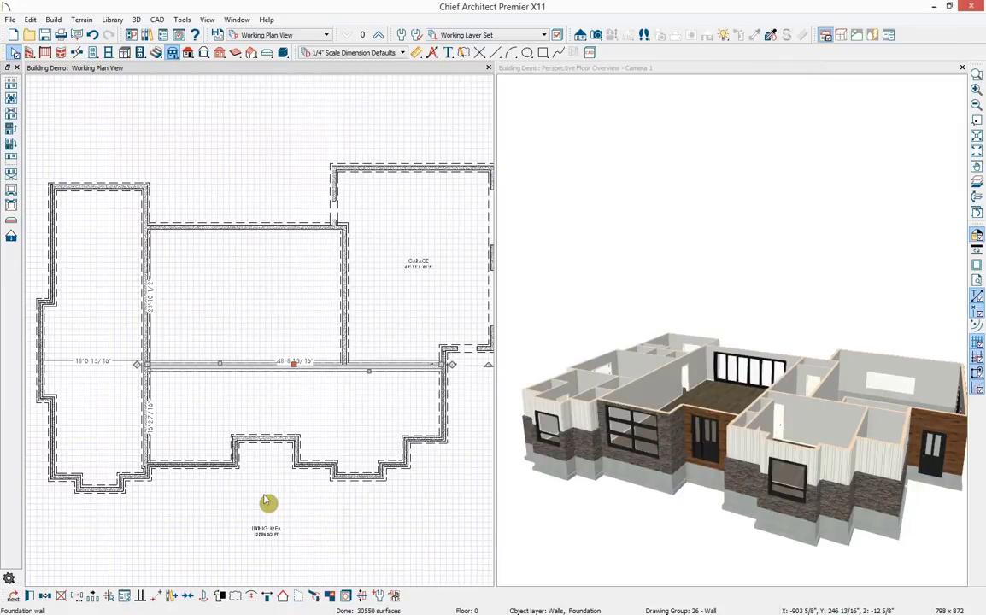
{"action": "left_click", "coordinate": [196, 527]}
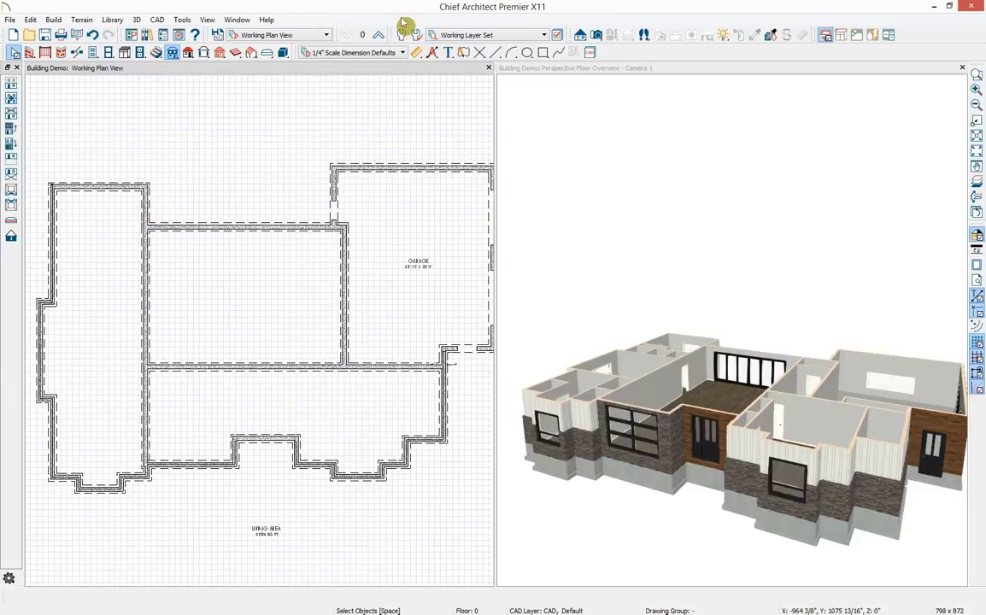
Go up to the 1st floor and start a new 2nd floor derived from the 1st floor plan
{"action": "left_click", "coordinate": [377, 35]}
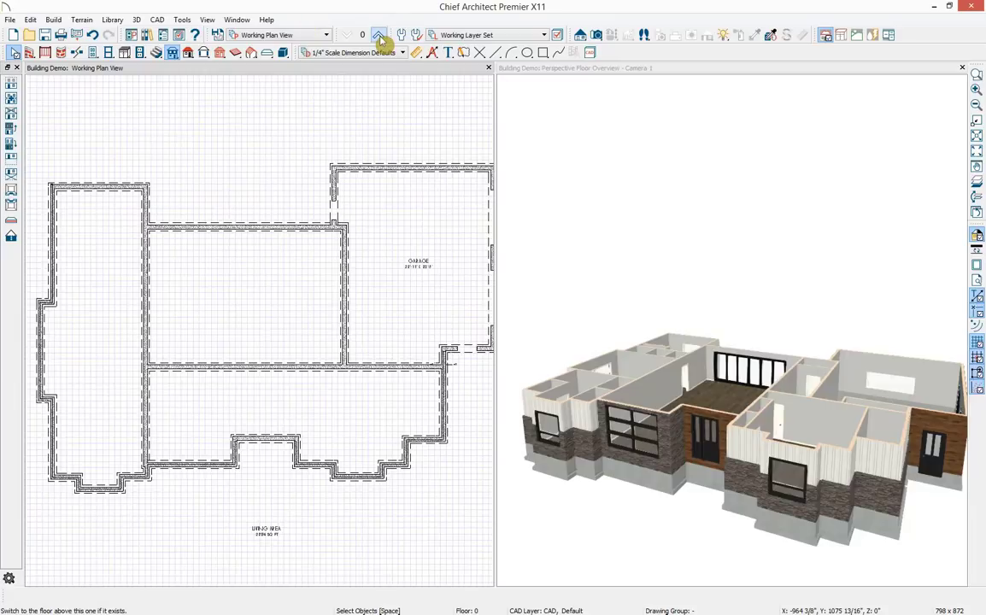
{"action": "left_click", "coordinate": [172, 53]}
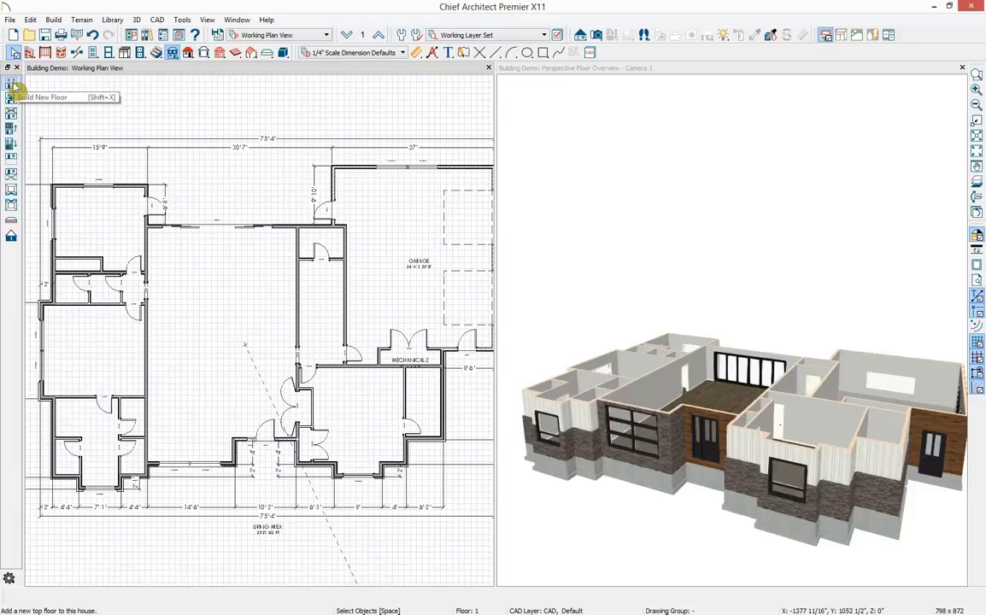
{"action": "left_click", "coordinate": [12, 86]}
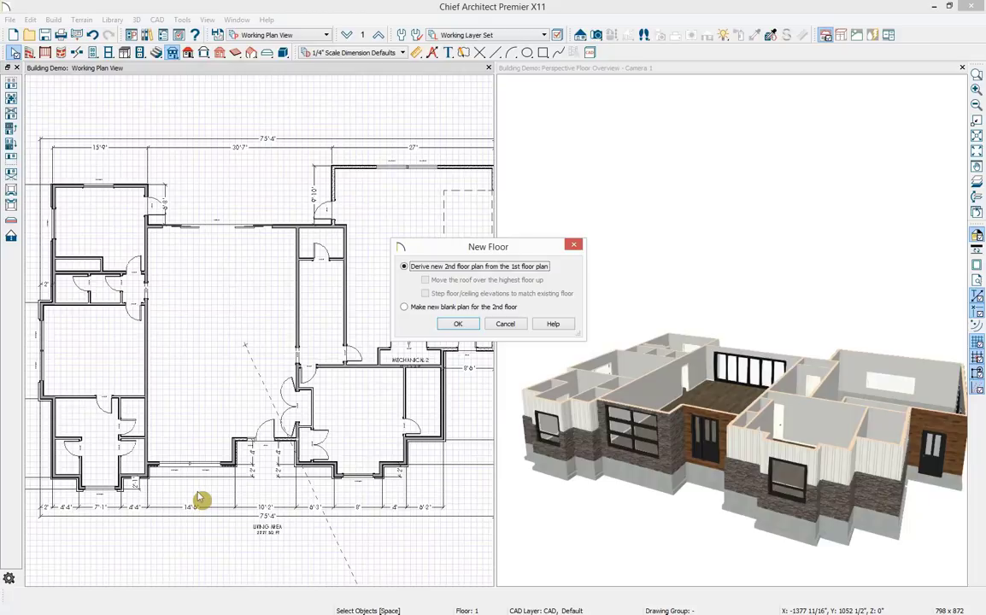
{"action": "left_click", "coordinate": [458, 324]}
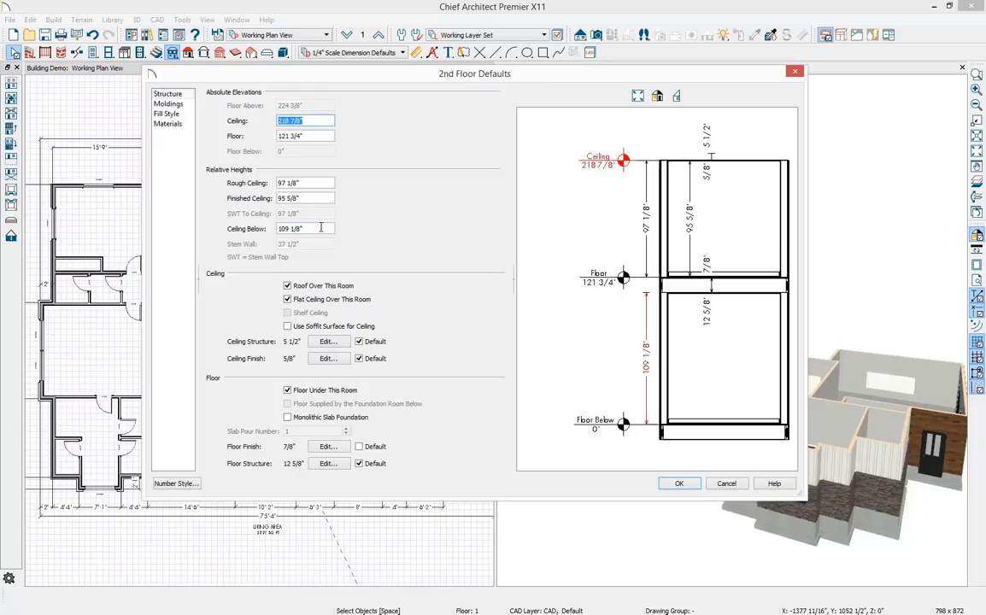
Review the 2nd floor defaults for heights, moldings, fill style and materials, and accept them unchanged
{"action": "left_click", "coordinate": [318, 228]}
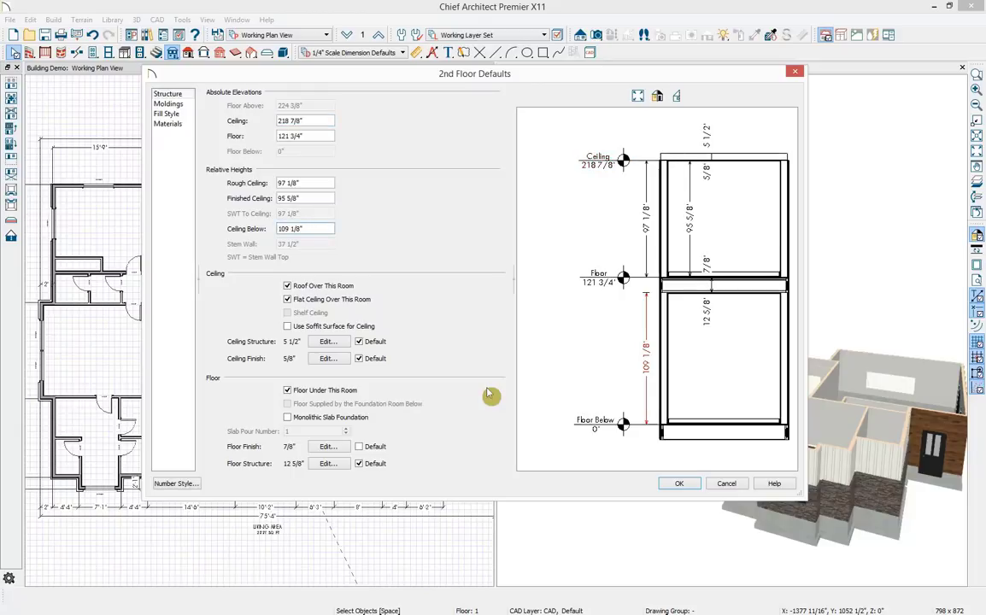
{"action": "left_click", "coordinate": [282, 183]}
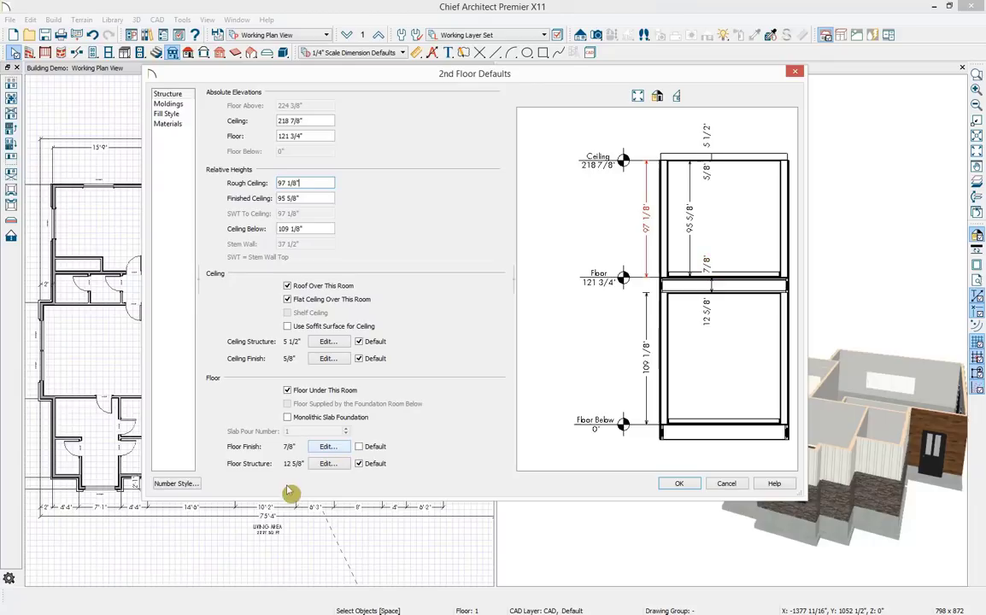
{"action": "left_click", "coordinate": [167, 103]}
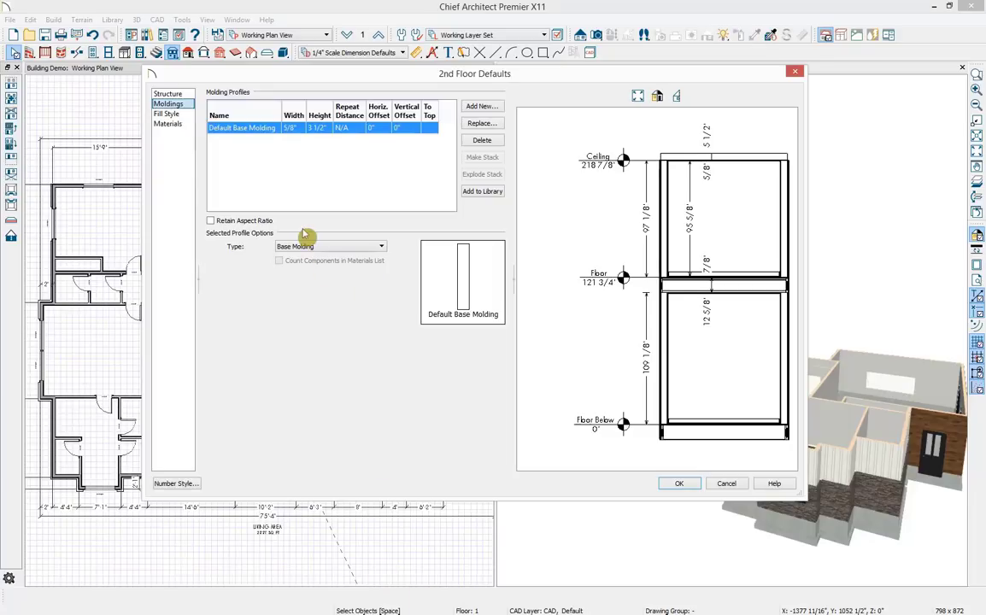
{"action": "left_click", "coordinate": [174, 114]}
{"action": "left_click", "coordinate": [172, 124]}
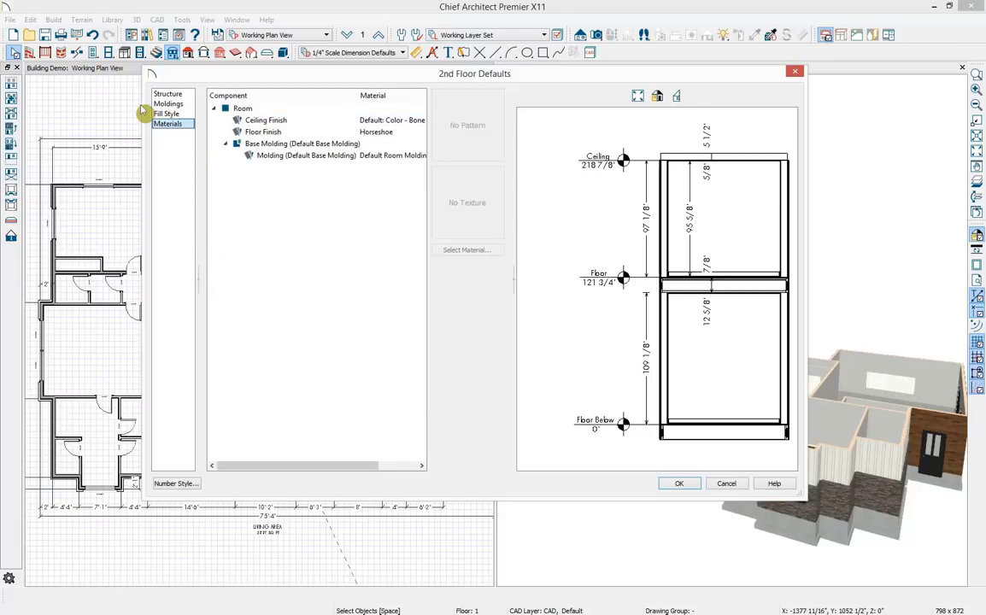
{"action": "left_click", "coordinate": [164, 94]}
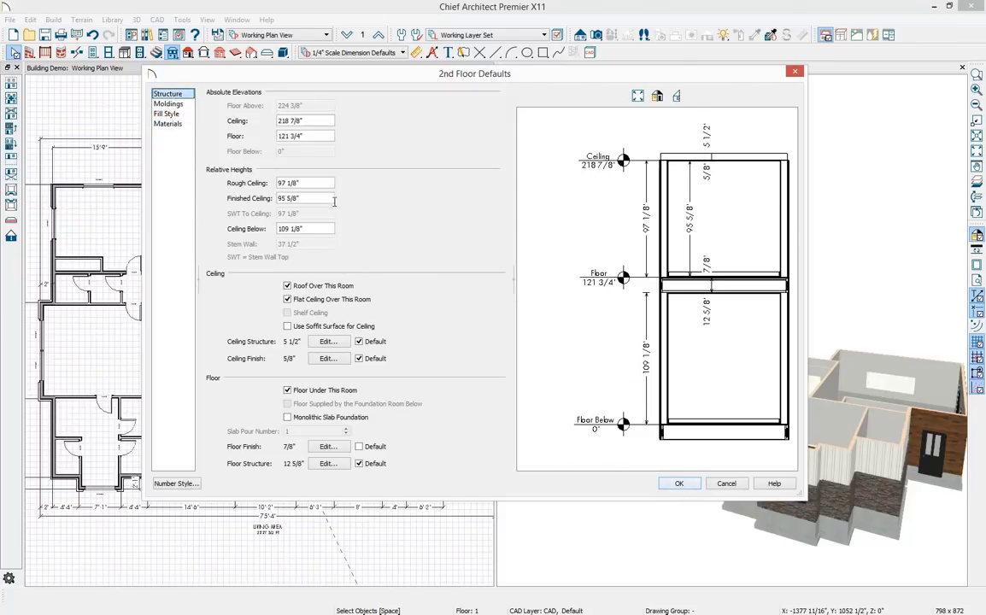
{"action": "left_click", "coordinate": [681, 483]}
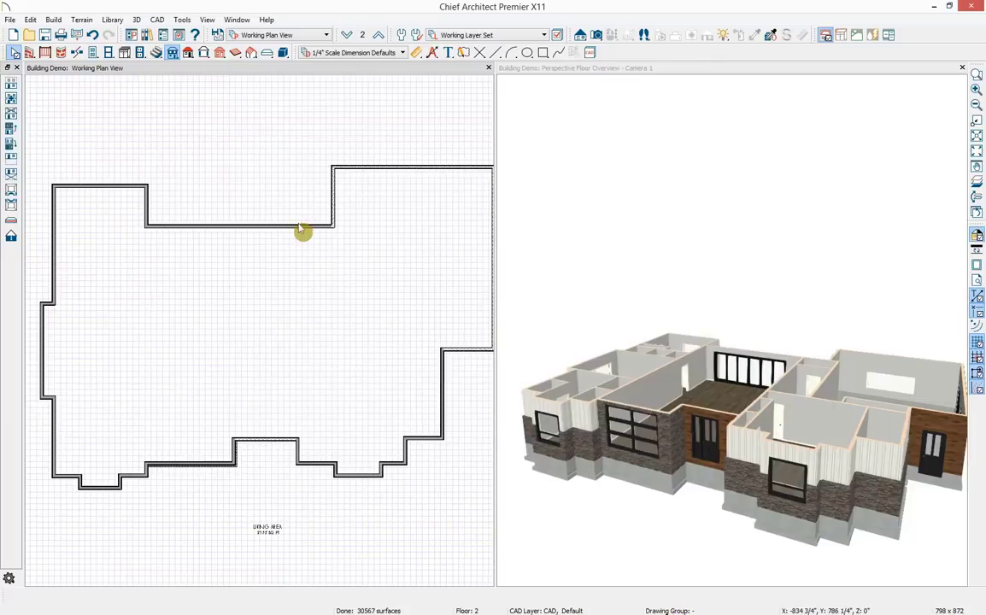
Replace the floor overview camera with a perspective full overview and tile it beside the plan view
{"action": "middle_click_drag", "start_coordinate": [341, 284], "coordinate": [318, 285]}
{"action": "scroll", "coordinate": [318, 284], "scroll_direction": "down", "scroll_amount": 1}
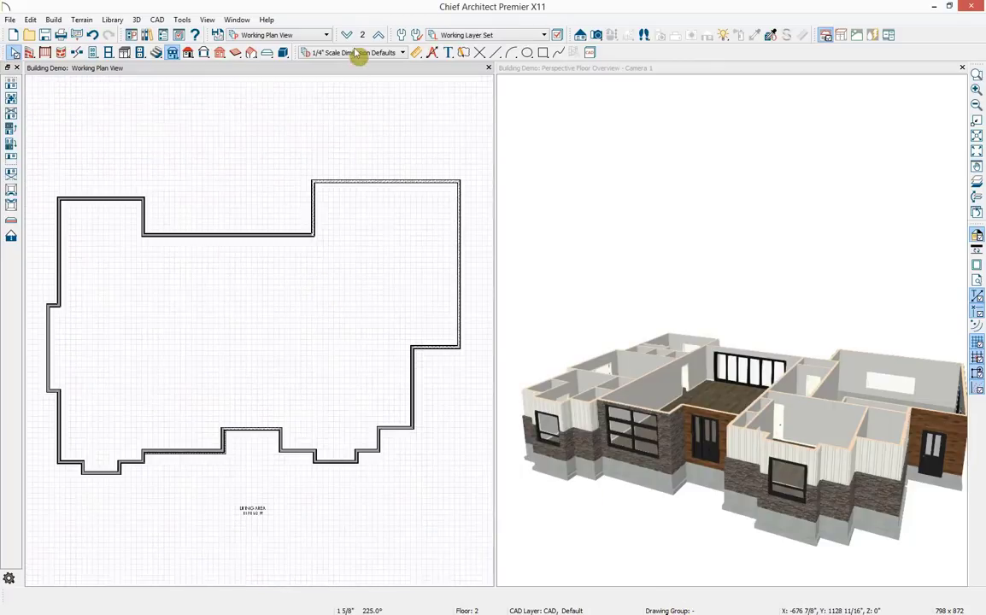
{"action": "left_click", "coordinate": [863, 225]}
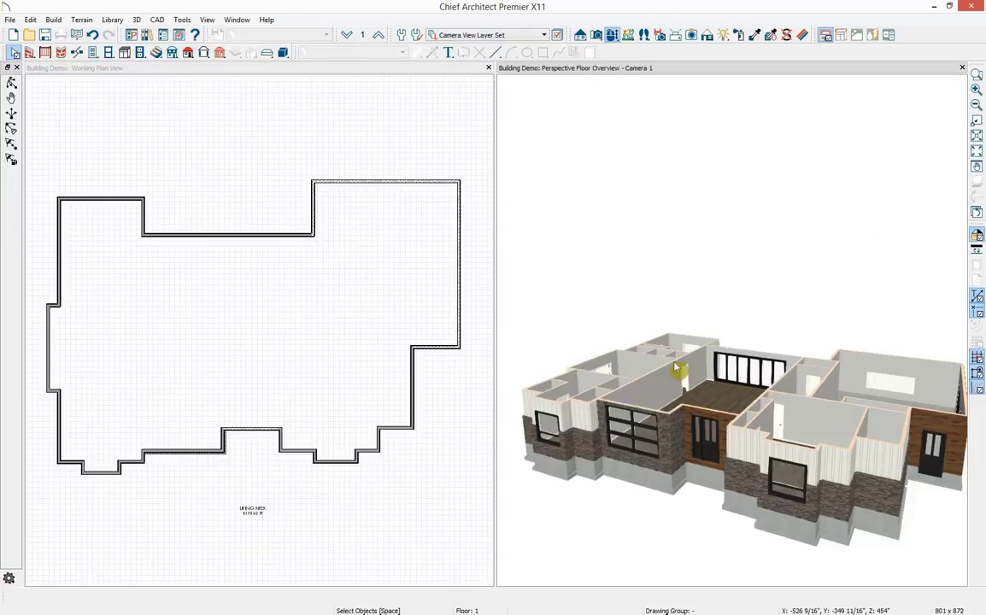
{"action": "left_click", "coordinate": [962, 69]}
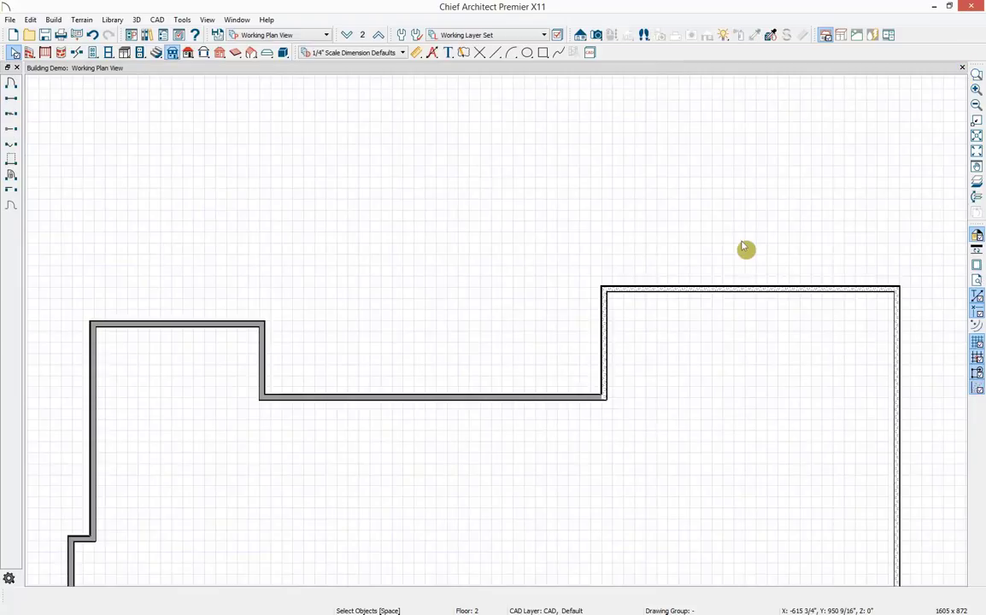
{"action": "left_click", "coordinate": [596, 35]}
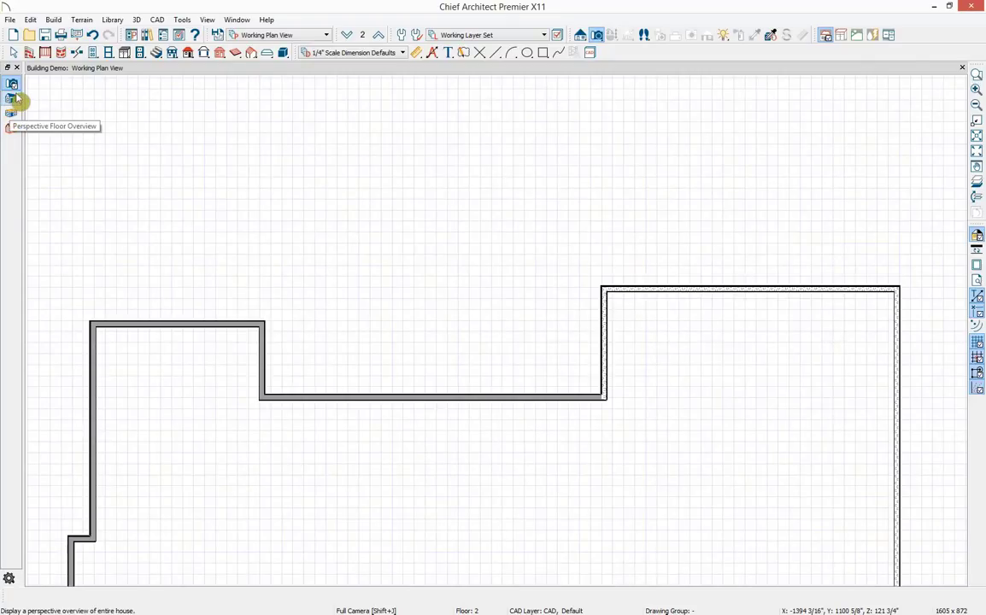
{"action": "left_click", "coordinate": [12, 100]}
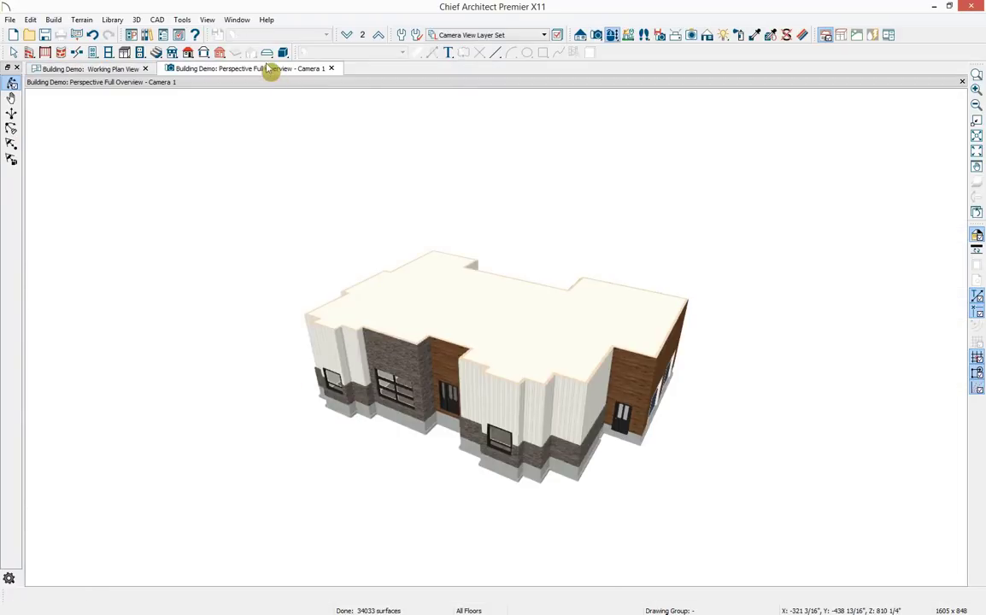
{"action": "left_click_drag", "start_coordinate": [271, 70], "coordinate": [714, 88]}
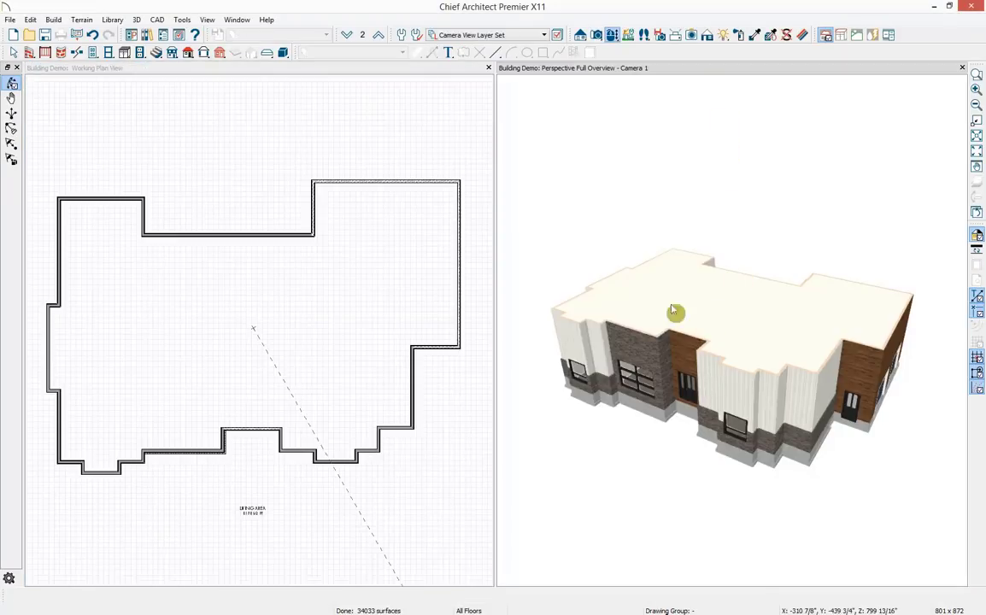
Pull the front bump-out wall of the second floor's left wing back in line with the adjacent front wall
{"action": "left_click", "coordinate": [341, 282]}
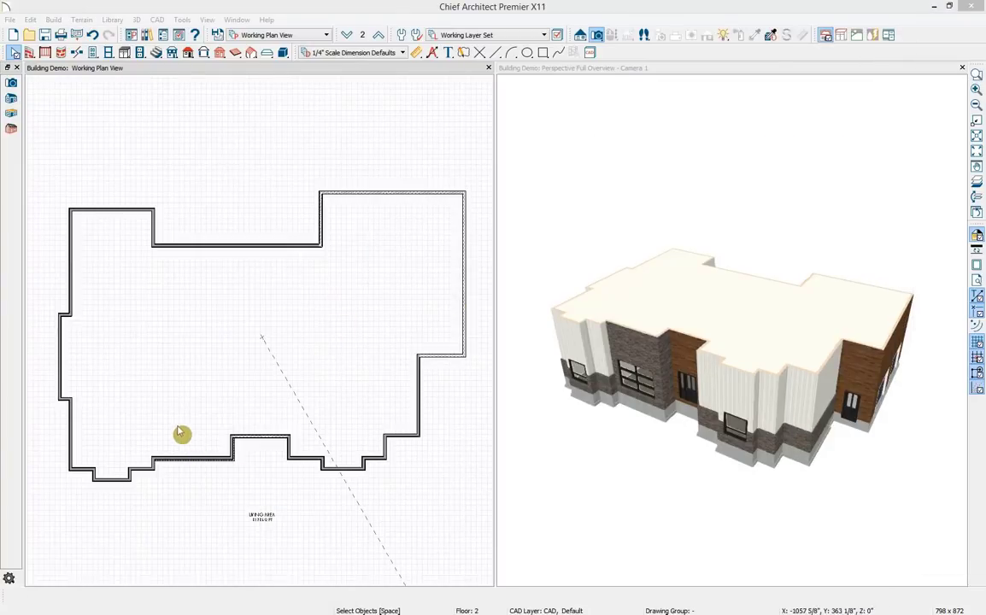
{"action": "left_click", "coordinate": [110, 480]}
{"action": "left_click_drag", "start_coordinate": [111, 479], "coordinate": [110, 461]}
{"action": "left_click", "coordinate": [169, 356]}
Align the left wing's side bump-out with the adjoining side walls, and its rear wall with the long central rear wall
{"action": "left_click", "coordinate": [66, 352]}
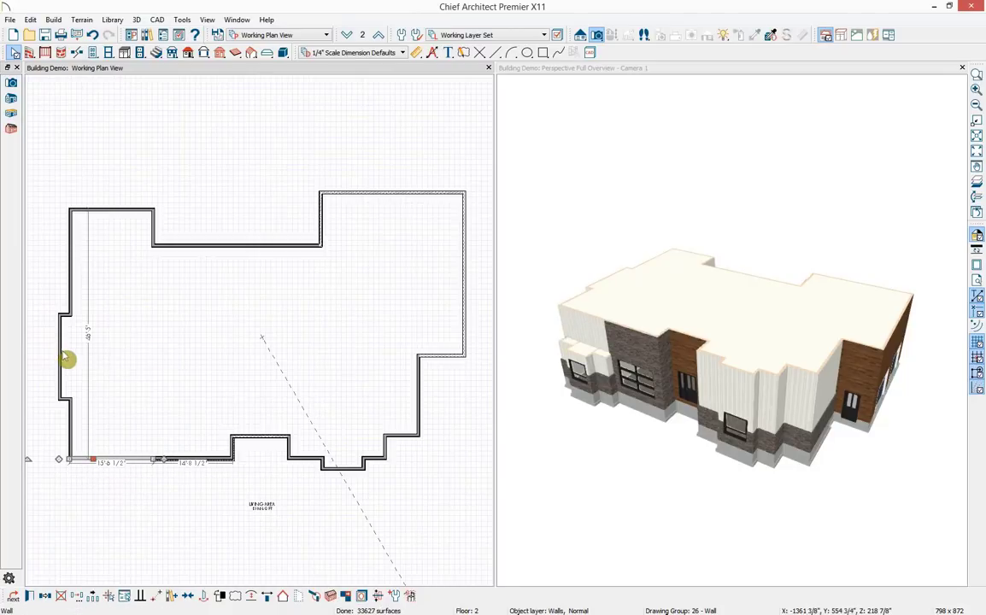
{"action": "left_click_drag", "start_coordinate": [58, 356], "coordinate": [67, 356]}
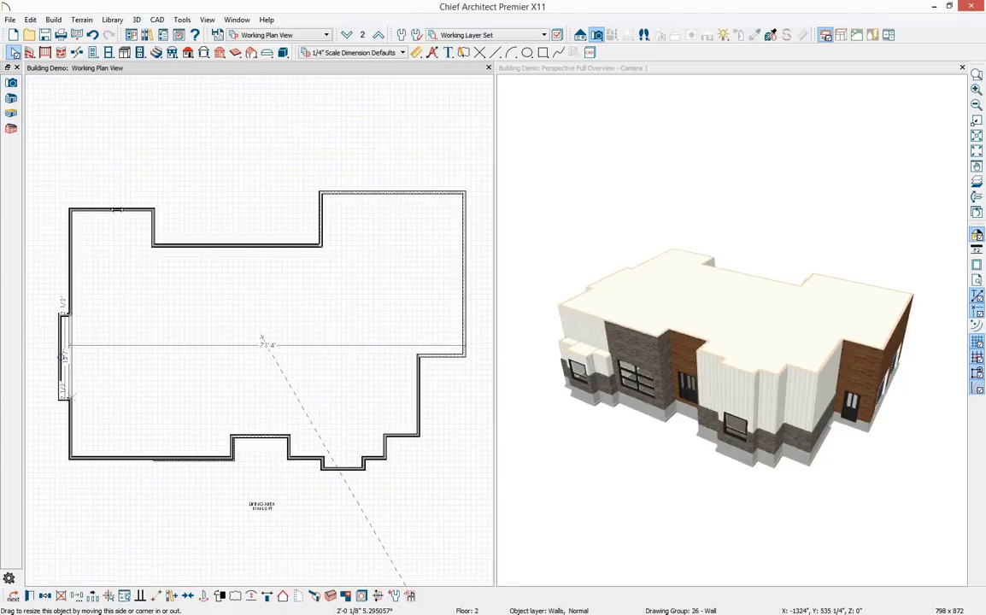
{"action": "left_click", "coordinate": [115, 209]}
{"action": "left_click_drag", "start_coordinate": [112, 210], "coordinate": [125, 247]}
{"action": "left_click", "coordinate": [64, 346]}
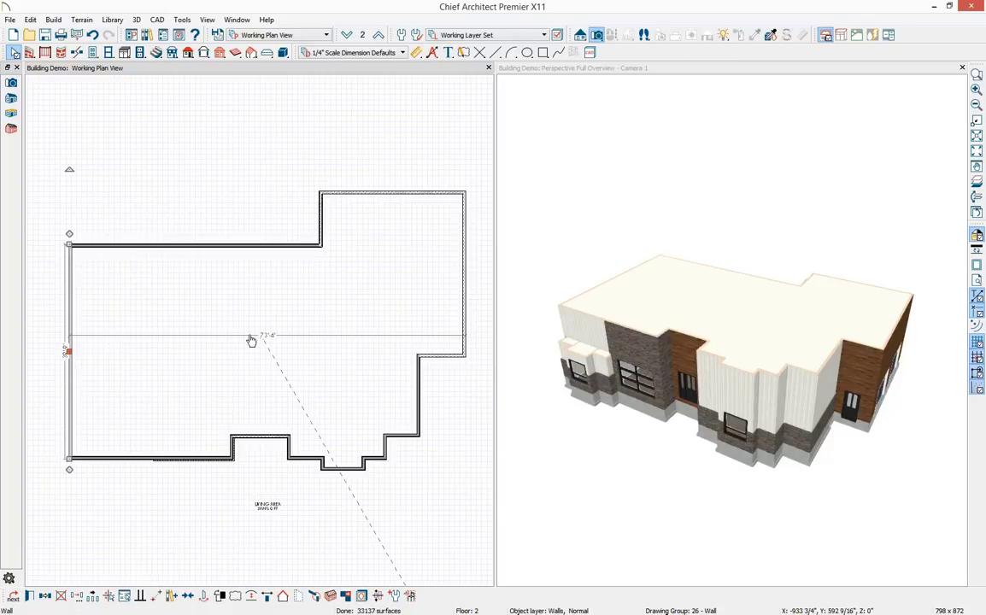
Show the reference floor in the second-floor plan and review its floor options, keeping the floor set to Automatic
{"action": "left_click", "coordinate": [977, 183]}
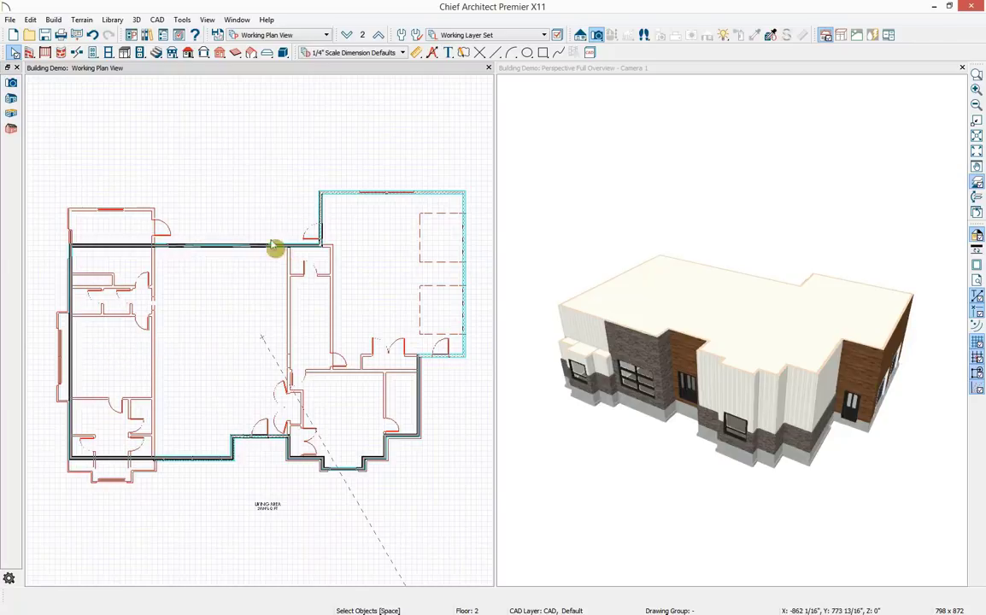
{"action": "left_click", "coordinate": [364, 37]}
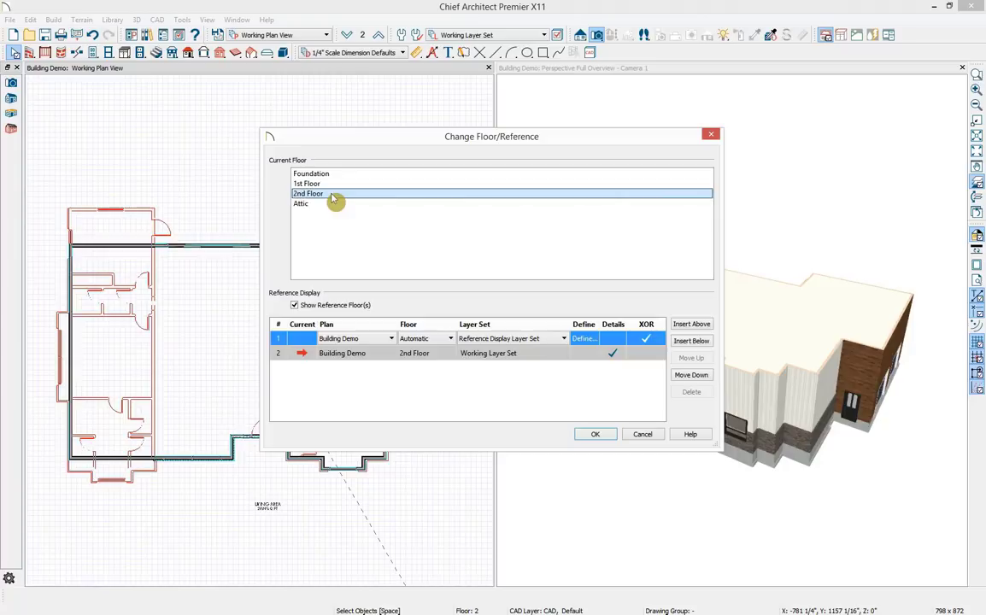
{"action": "left_click", "coordinate": [423, 339]}
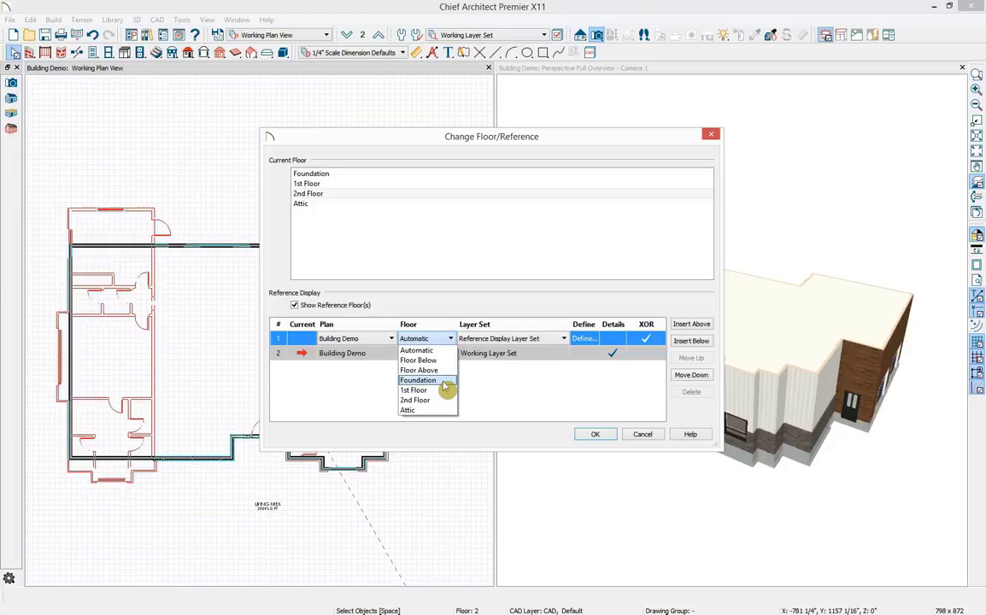
{"action": "left_click", "coordinate": [574, 388]}
{"action": "left_click", "coordinate": [597, 435]}
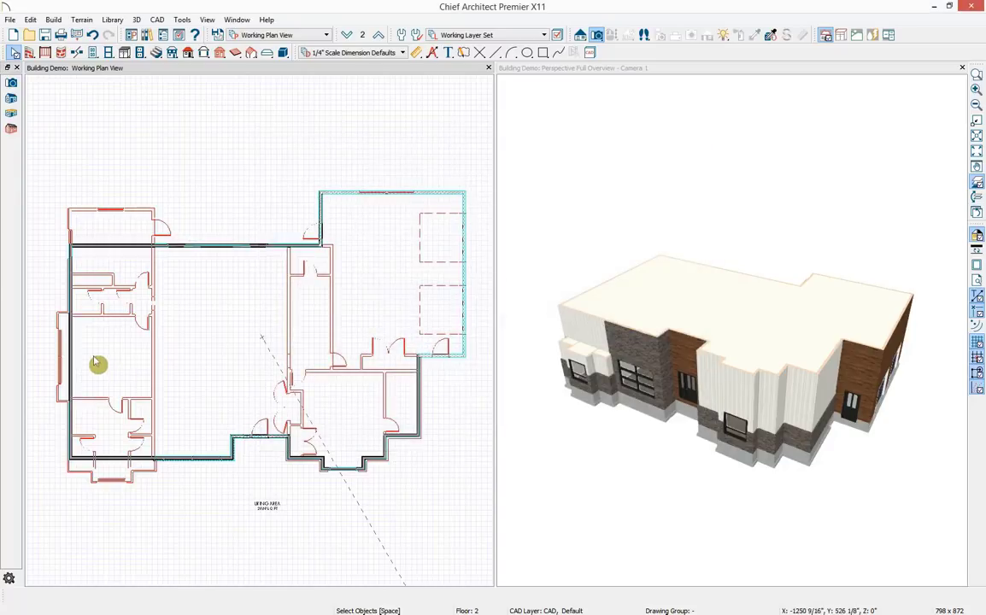
Move the second floor's left exterior wall inward about 15' onto the first-floor wall beside the large central room, and inspect it in 3D
{"action": "left_click_drag", "start_coordinate": [68, 350], "coordinate": [150, 354]}
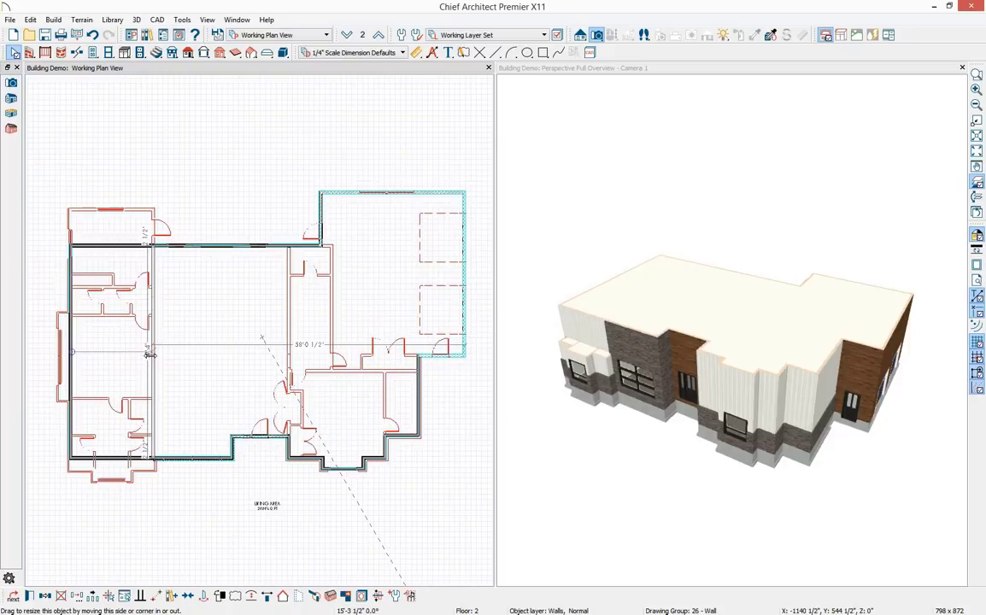
{"action": "left_click_drag", "start_coordinate": [234, 569], "coordinate": [219, 524]}
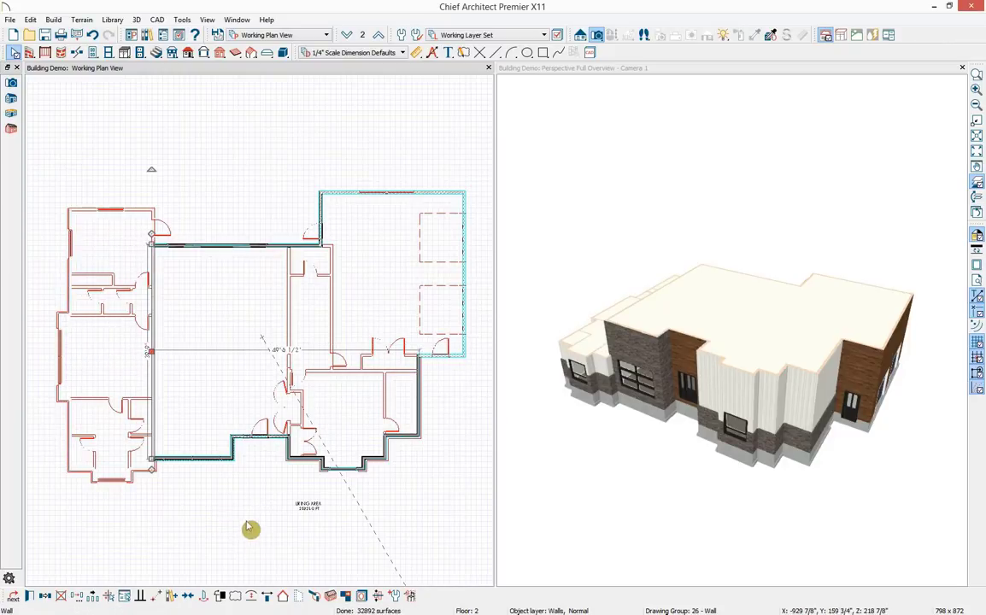
{"action": "left_click", "coordinate": [192, 461]}
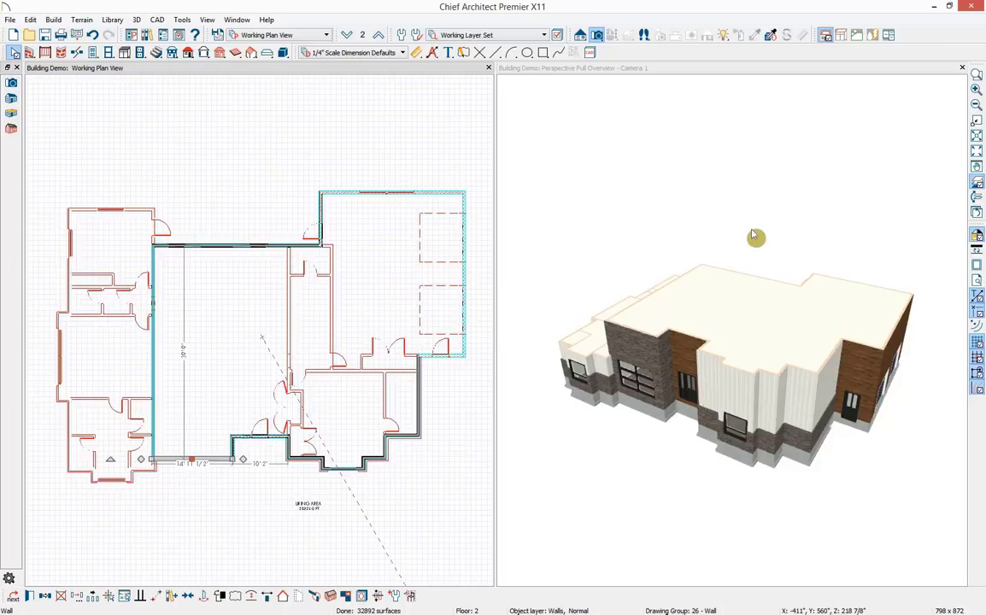
{"action": "left_click", "coordinate": [624, 111]}
{"action": "left_click_drag", "start_coordinate": [624, 110], "coordinate": [812, 179]}
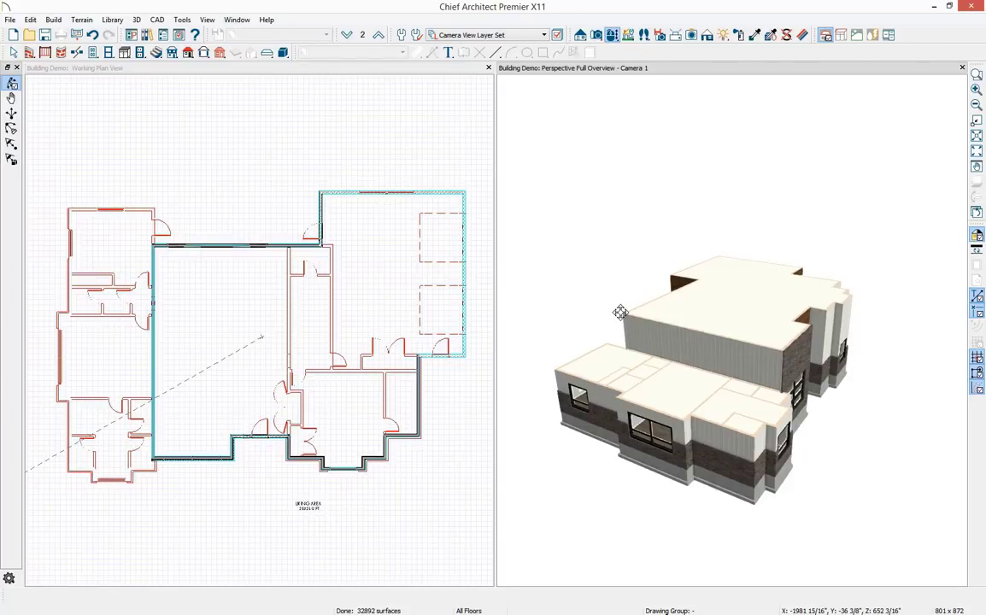
Draw a wall of the same type as the stone front wall along the second floor's left side up to the rear wall
{"action": "left_click", "coordinate": [194, 458]}
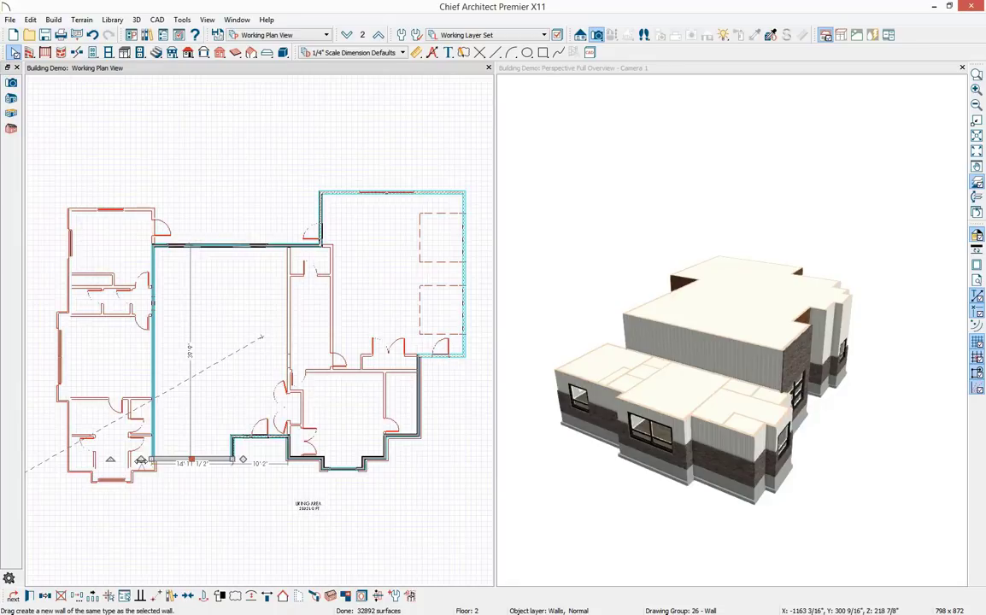
{"action": "left_click_drag", "start_coordinate": [141, 459], "coordinate": [155, 247]}
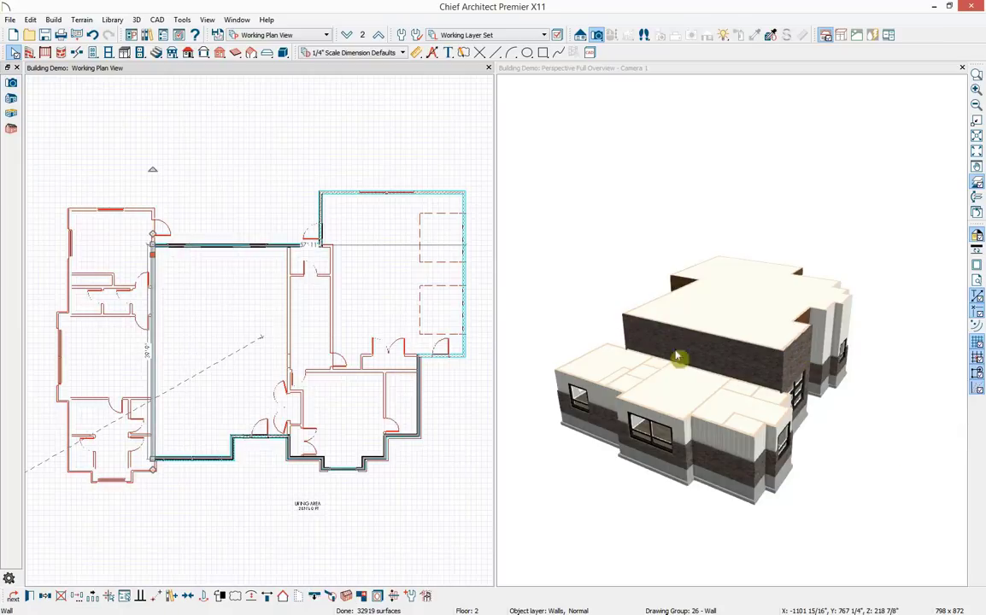
{"action": "left_click", "coordinate": [856, 362]}
{"action": "left_click_drag", "start_coordinate": [856, 362], "coordinate": [618, 376]}
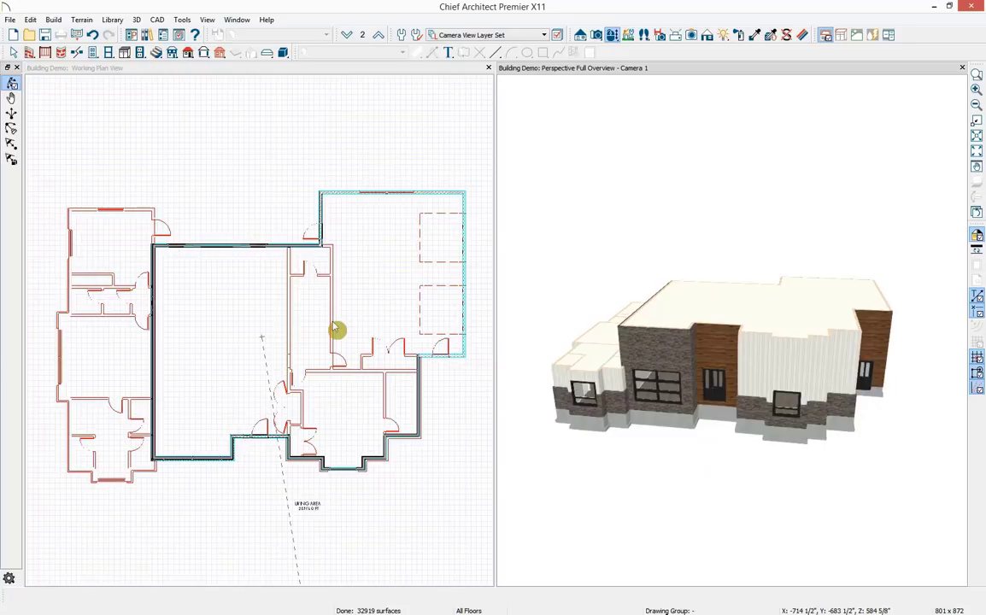
Move the second floor's rear wall over the garage in line with the central rear wall, and its garage-side wall inward to the front wing's side wall
{"action": "left_click", "coordinate": [370, 190]}
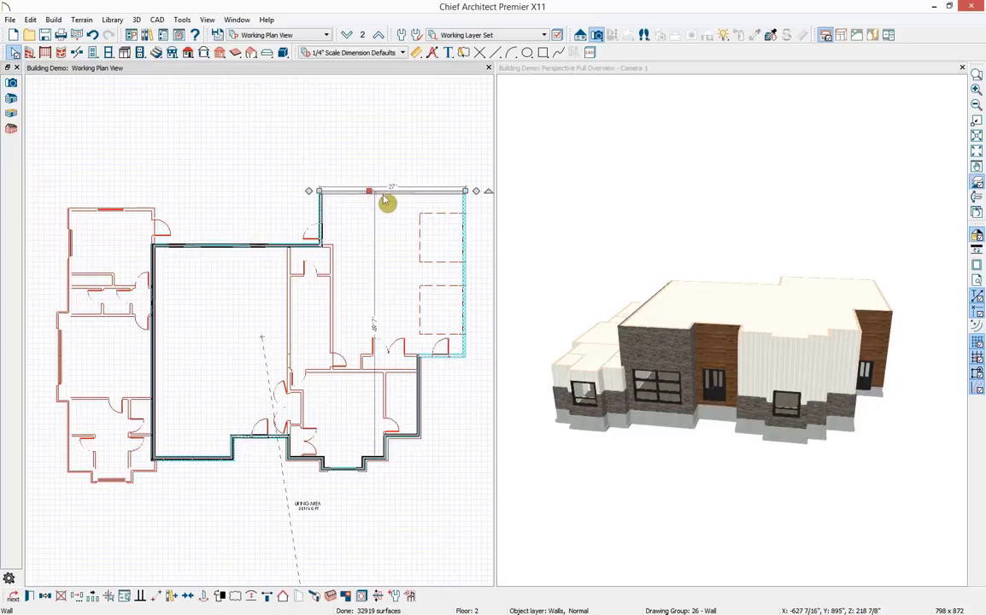
{"action": "left_click_drag", "start_coordinate": [369, 191], "coordinate": [419, 314]}
{"action": "left_click", "coordinate": [467, 310]}
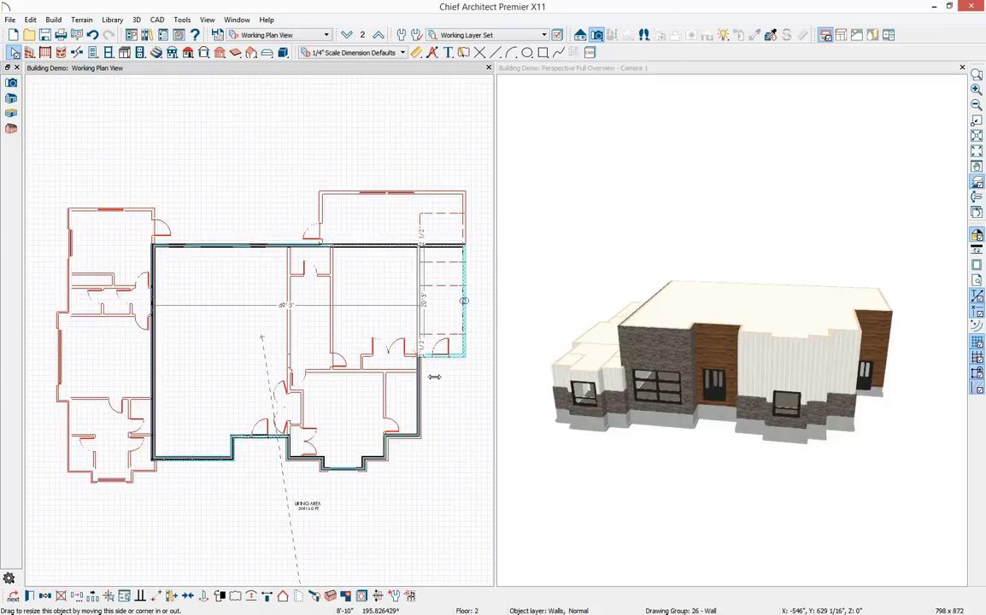
{"action": "left_click_drag", "start_coordinate": [434, 377], "coordinate": [432, 377]}
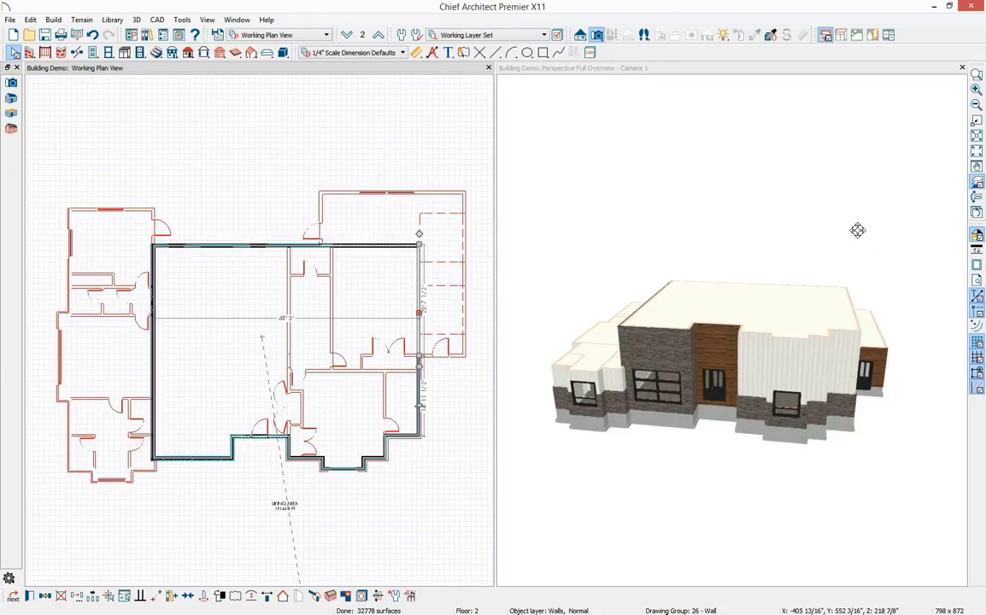
{"action": "left_click_drag", "start_coordinate": [857, 230], "coordinate": [726, 215]}
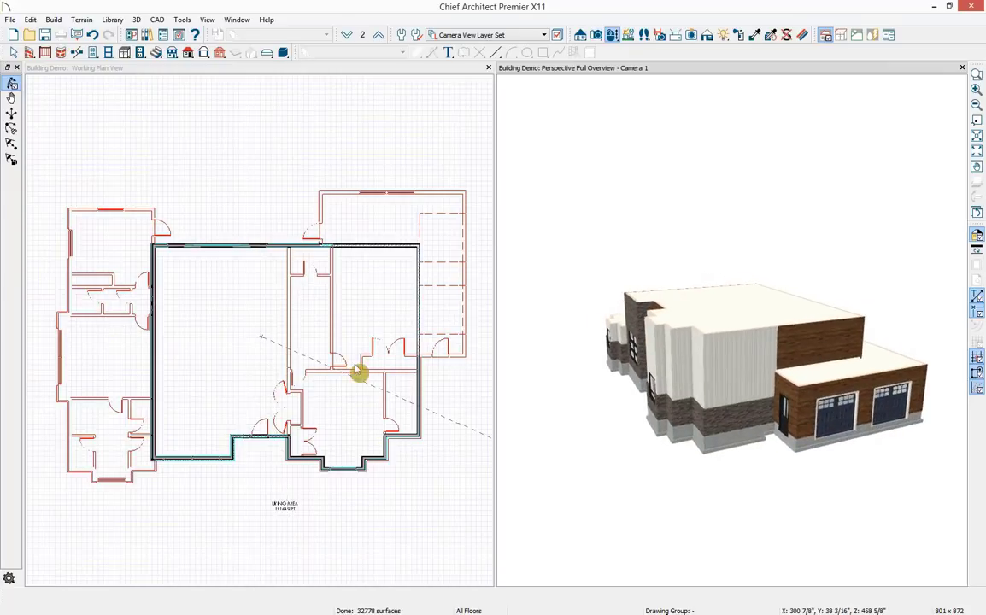
Extend the second floor's wood side wall to the front corner and pull the bumped-out front wall back flush with the entry wall
{"action": "left_click", "coordinate": [422, 340]}
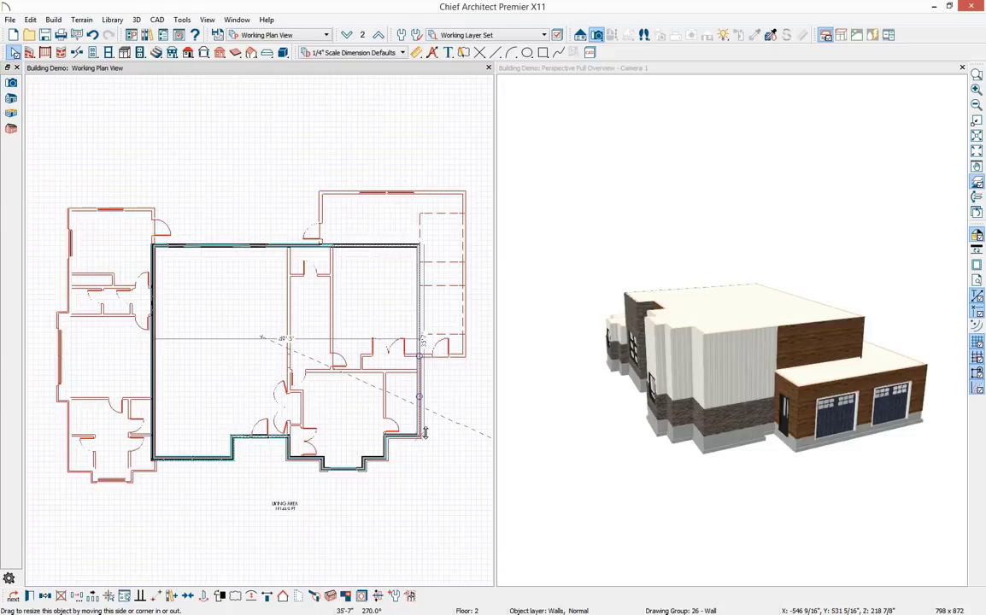
{"action": "left_click_drag", "start_coordinate": [462, 603], "coordinate": [454, 597]}
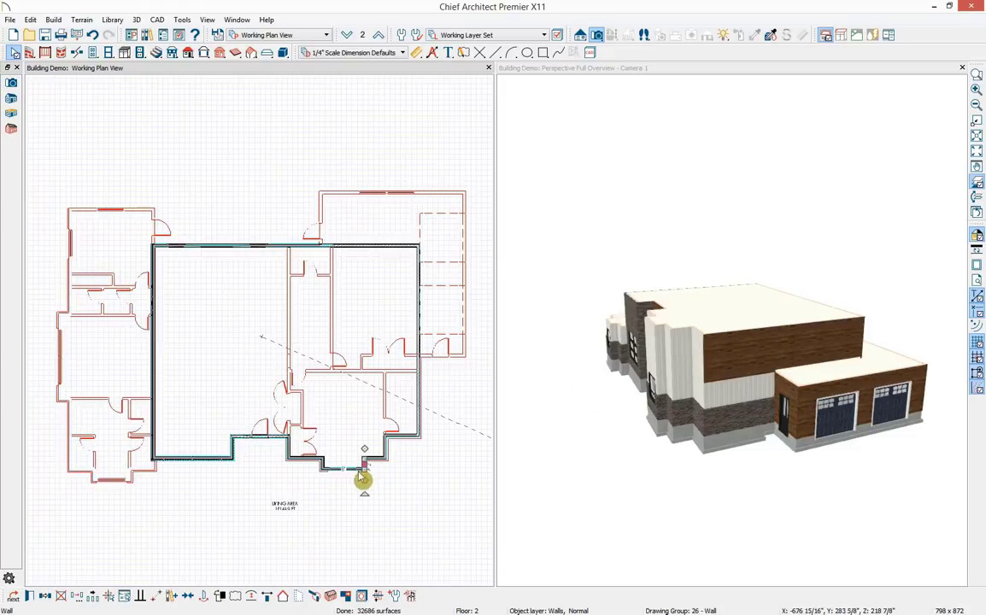
{"action": "left_click", "coordinate": [363, 459]}
{"action": "left_click_drag", "start_coordinate": [340, 477], "coordinate": [341, 439]}
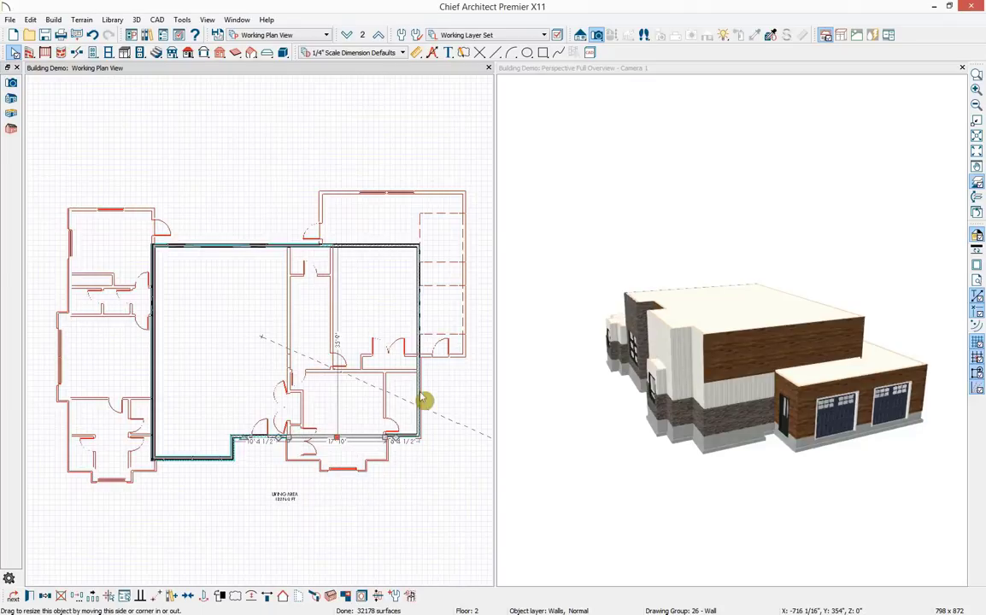
Move the wood side wall inward in line with the garage's inner side wall, and extend the entry wall to 16'-3 1/2" to meet it
{"action": "left_click_drag", "start_coordinate": [419, 388], "coordinate": [322, 403]}
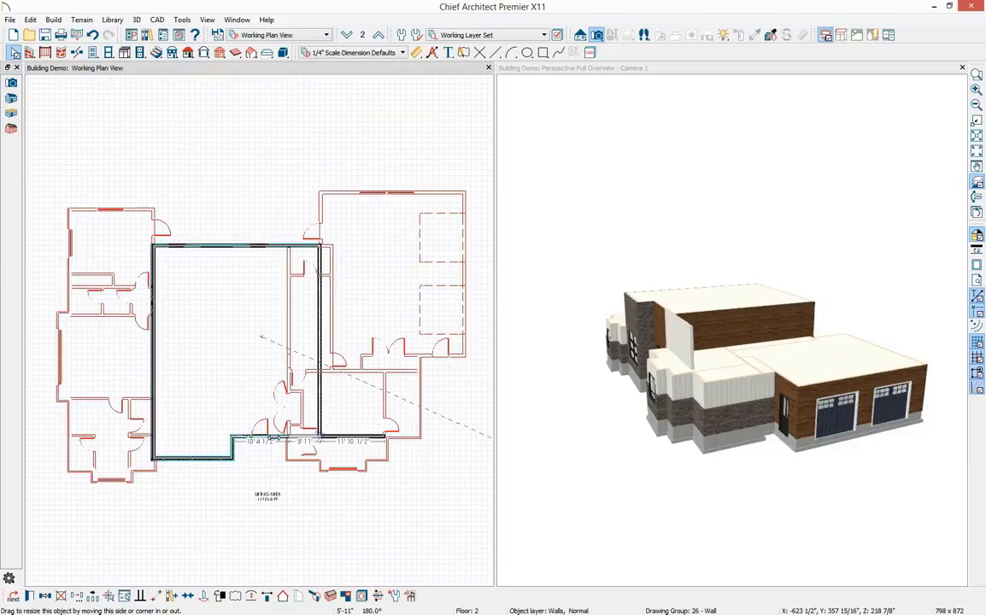
{"action": "left_click", "coordinate": [278, 443]}
{"action": "left_click", "coordinate": [276, 441]}
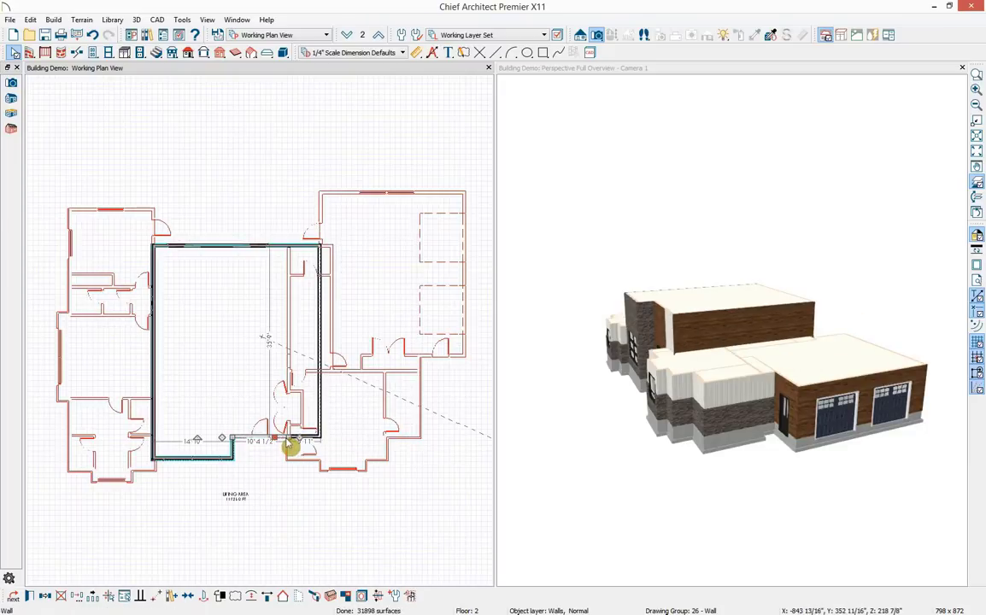
{"action": "left_click_drag", "start_coordinate": [289, 439], "coordinate": [311, 441]}
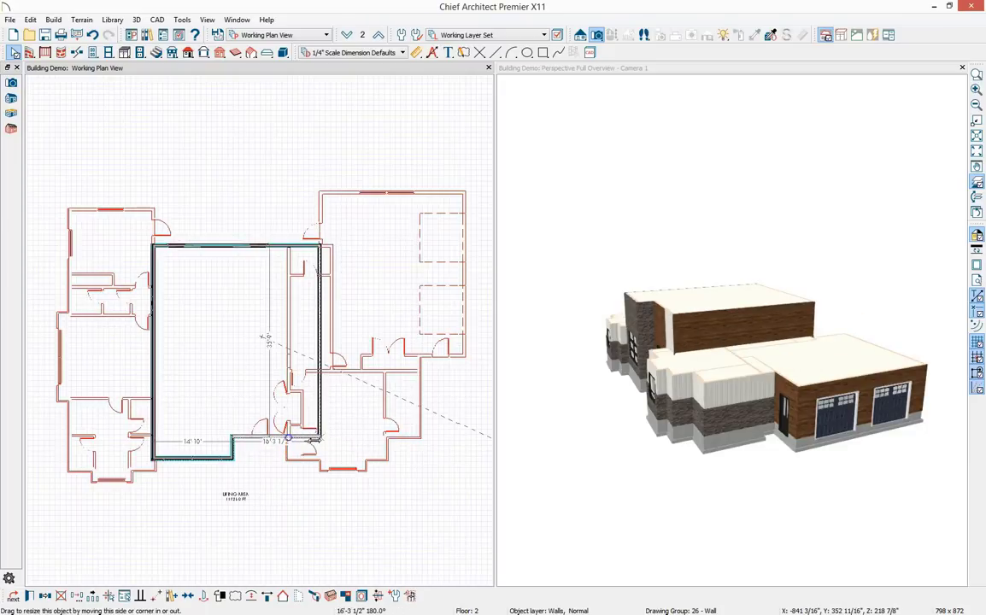
{"action": "left_click", "coordinate": [719, 249]}
{"action": "left_click_drag", "start_coordinate": [719, 248], "coordinate": [802, 246]}
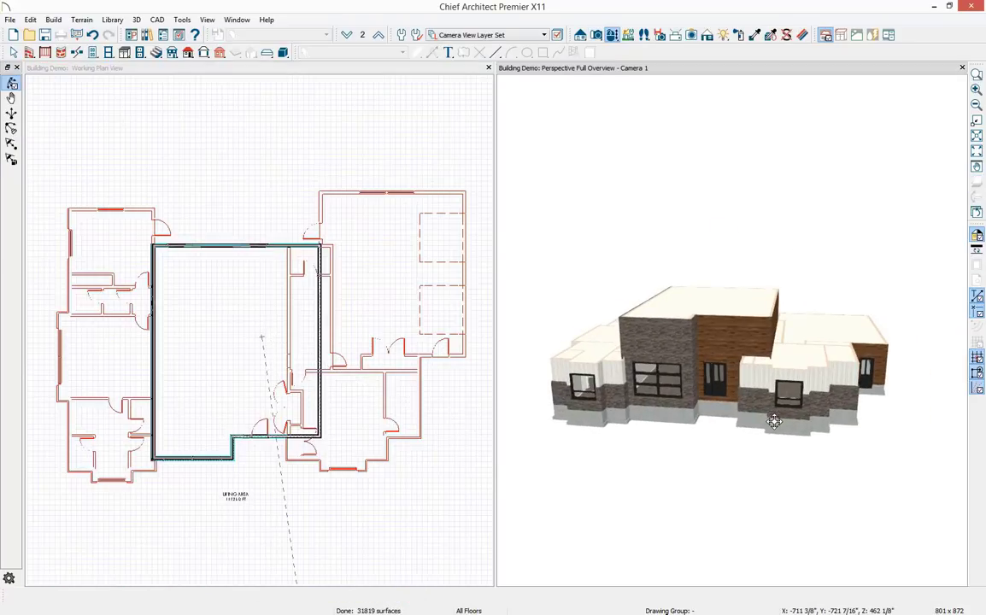
Go to the first-floor plan and turn off the reference floor display
{"action": "key", "text": "ctrl+Tab"}
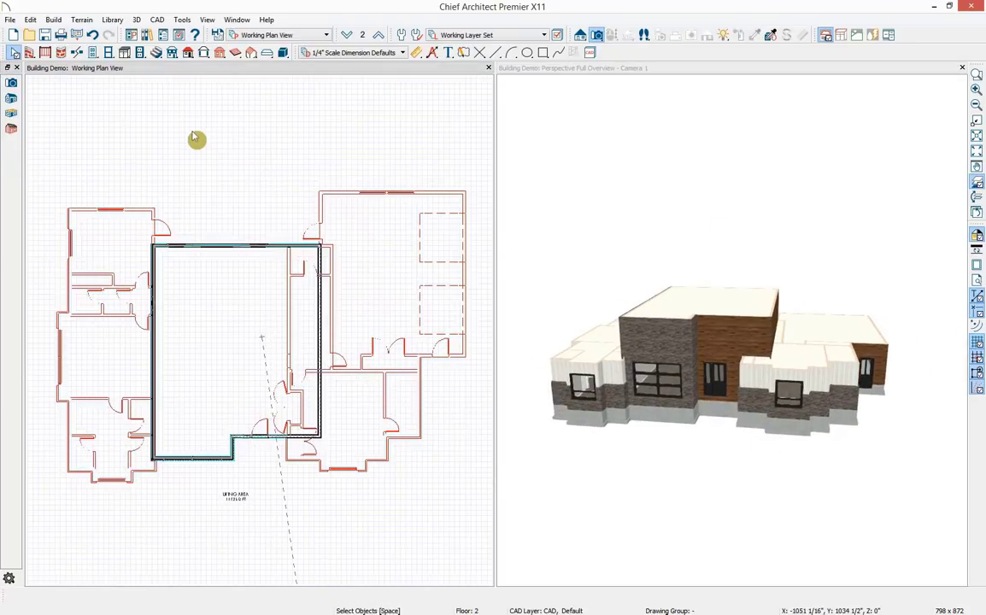
{"action": "middle_click_drag", "start_coordinate": [202, 176], "coordinate": [229, 180]}
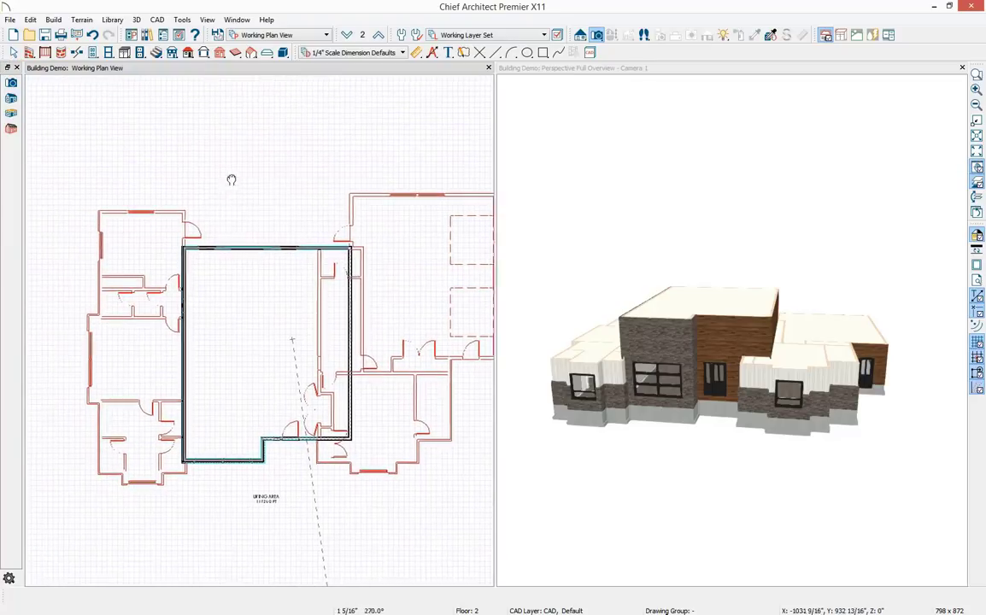
{"action": "left_click", "coordinate": [347, 34]}
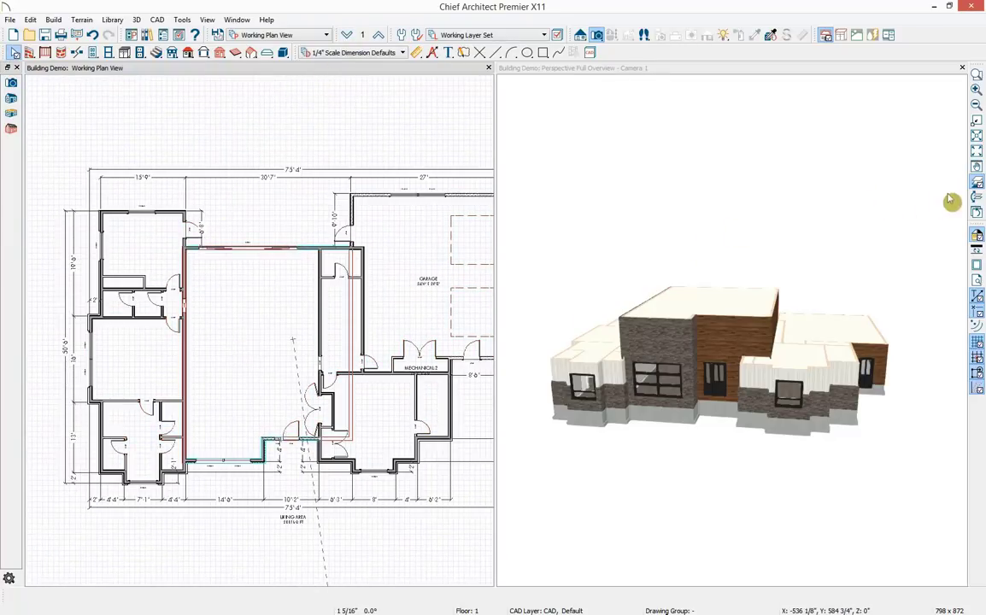
{"action": "left_click", "coordinate": [980, 184]}
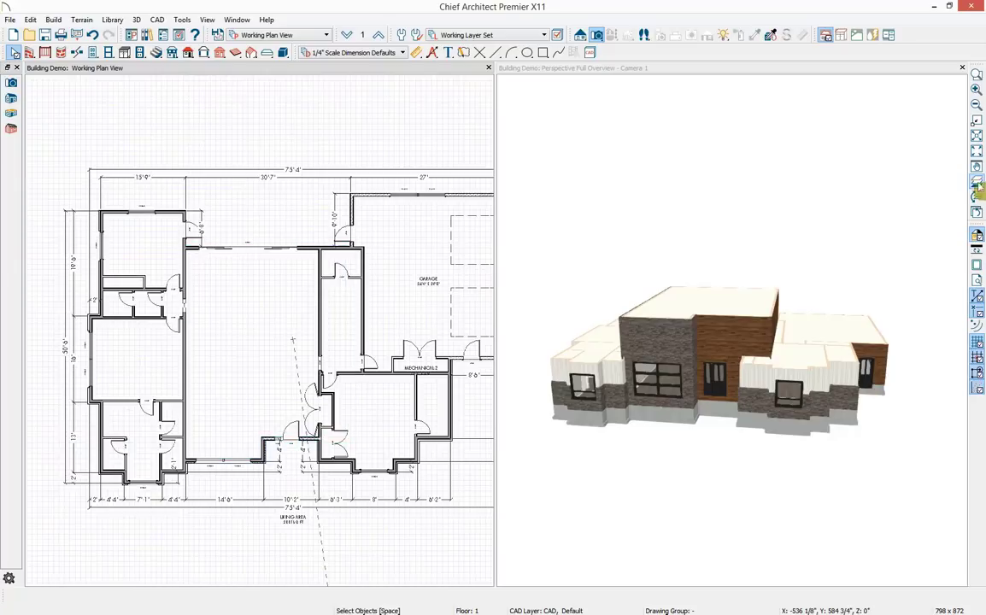
{"action": "middle_click_drag", "start_coordinate": [244, 335], "coordinate": [273, 264]}
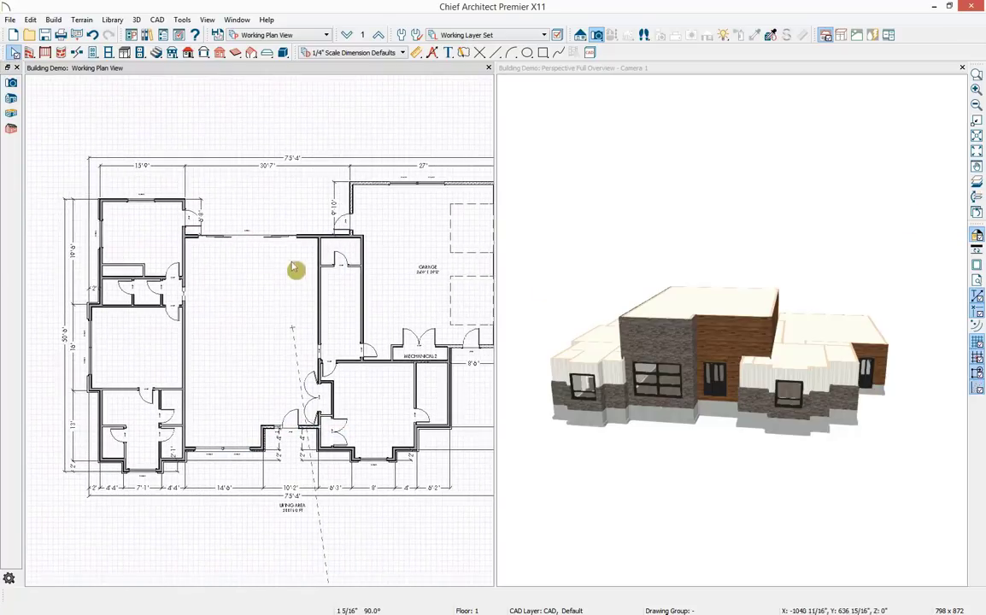
Create a full camera view inside the large central room facing its left wall, and dock it with the perspective overview
{"action": "left_click", "coordinate": [596, 35]}
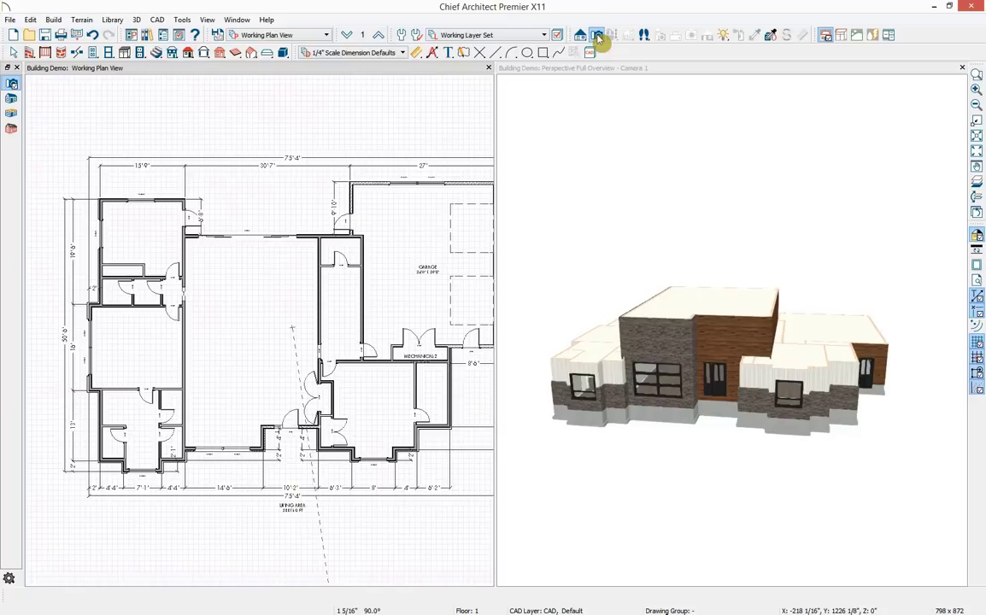
{"action": "left_click", "coordinate": [11, 83]}
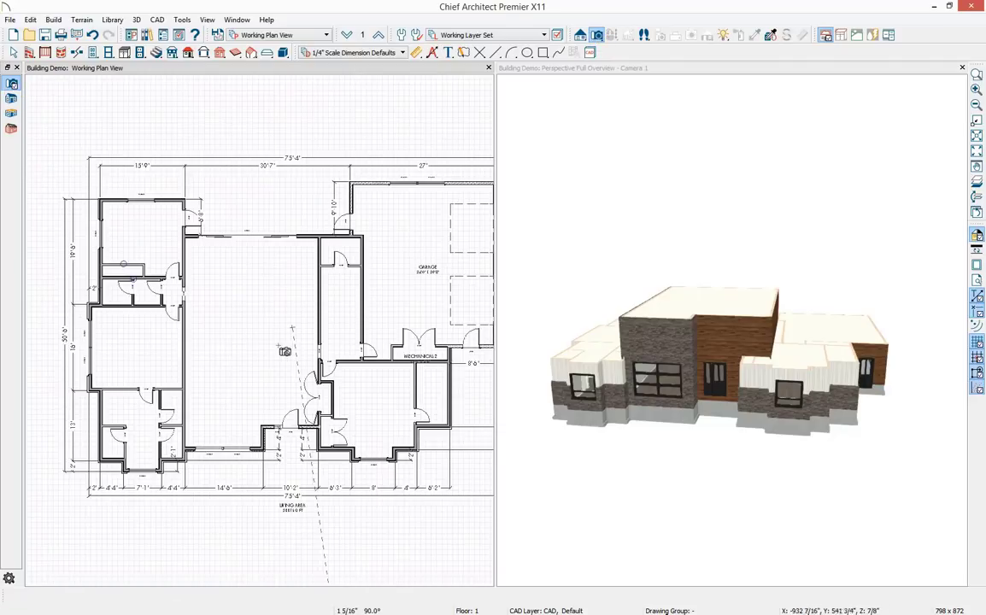
{"action": "left_click_drag", "start_coordinate": [258, 321], "coordinate": [266, 350]}
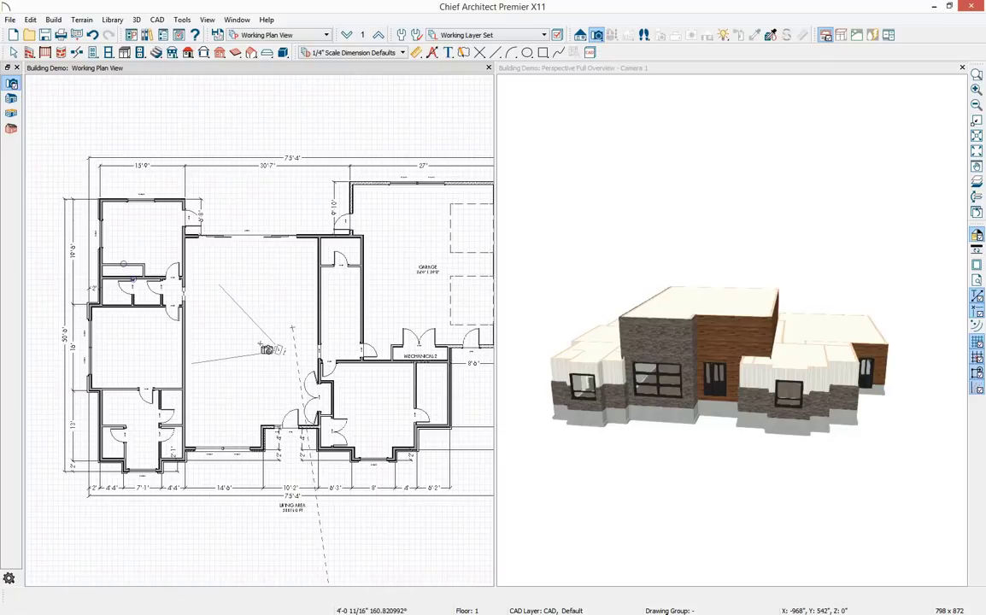
{"action": "left_click_drag", "start_coordinate": [272, 390], "coordinate": [272, 390]}
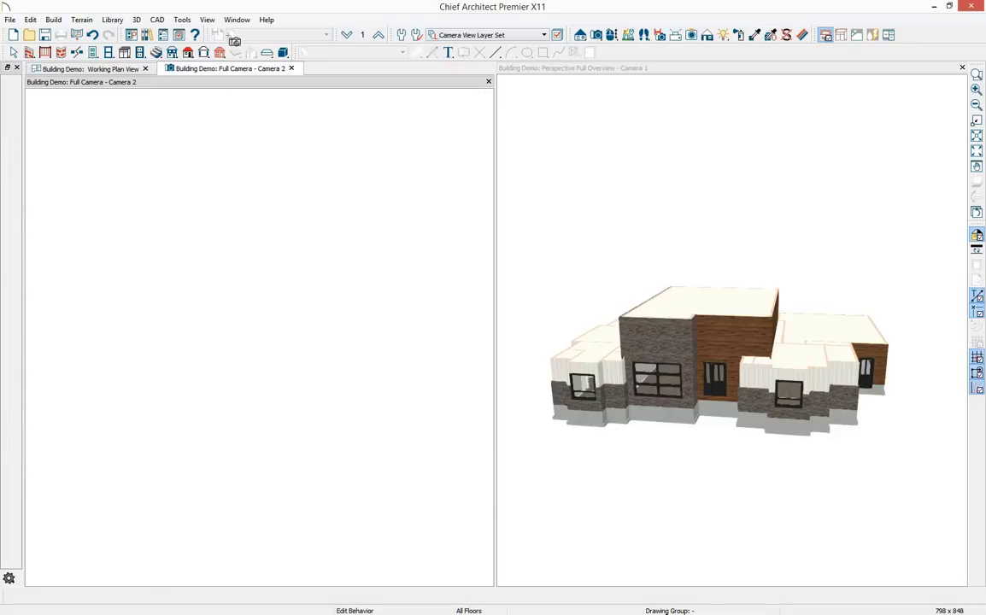
{"action": "left_click_drag", "start_coordinate": [256, 73], "coordinate": [790, 143]}
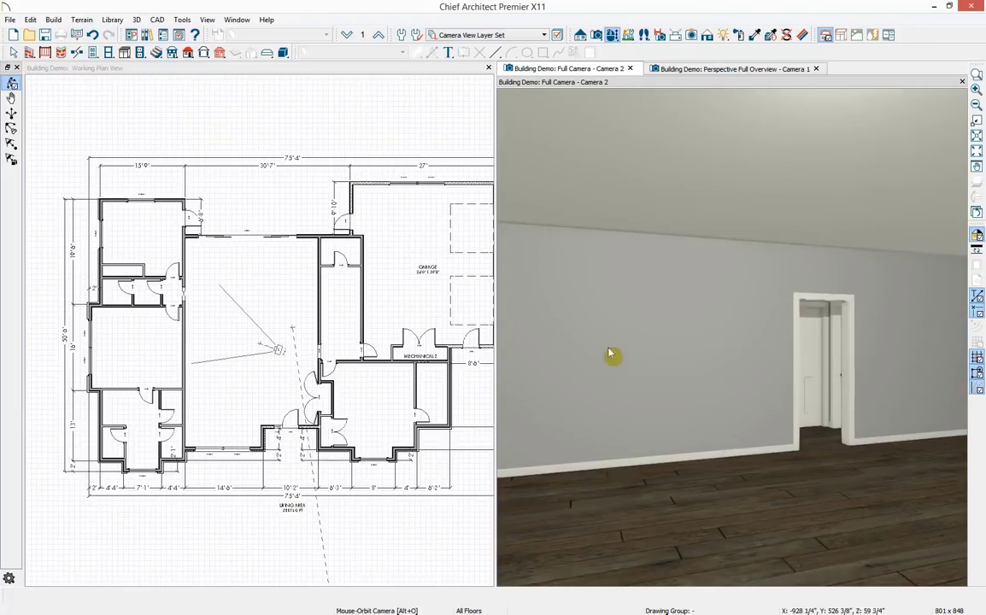
Place a straight staircase in the large central room and review its general specification without changing it
{"action": "left_click", "coordinate": [157, 53]}
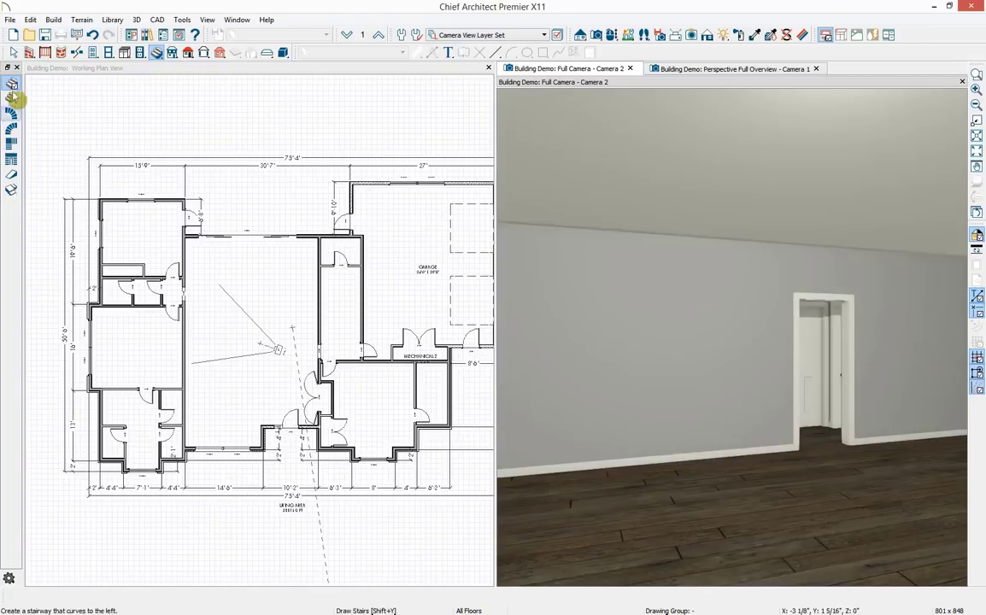
{"action": "left_click", "coordinate": [136, 76]}
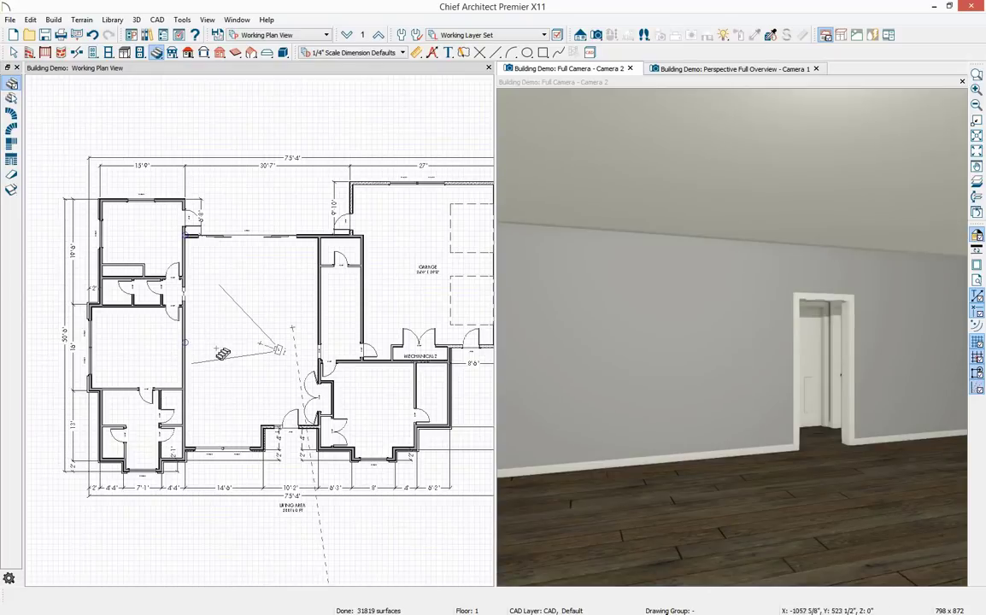
{"action": "left_click", "coordinate": [216, 345]}
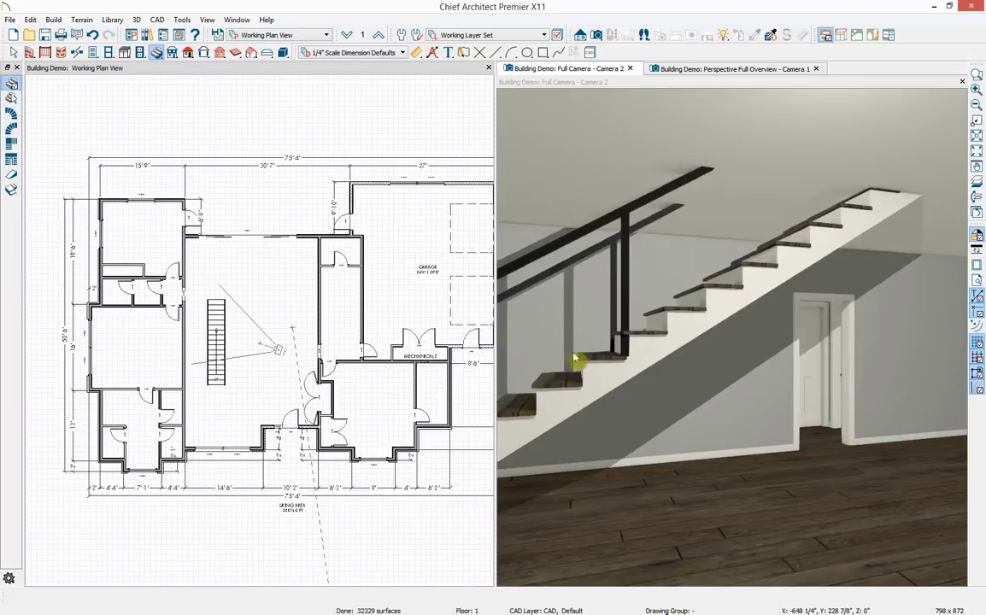
{"action": "left_click", "coordinate": [780, 265]}
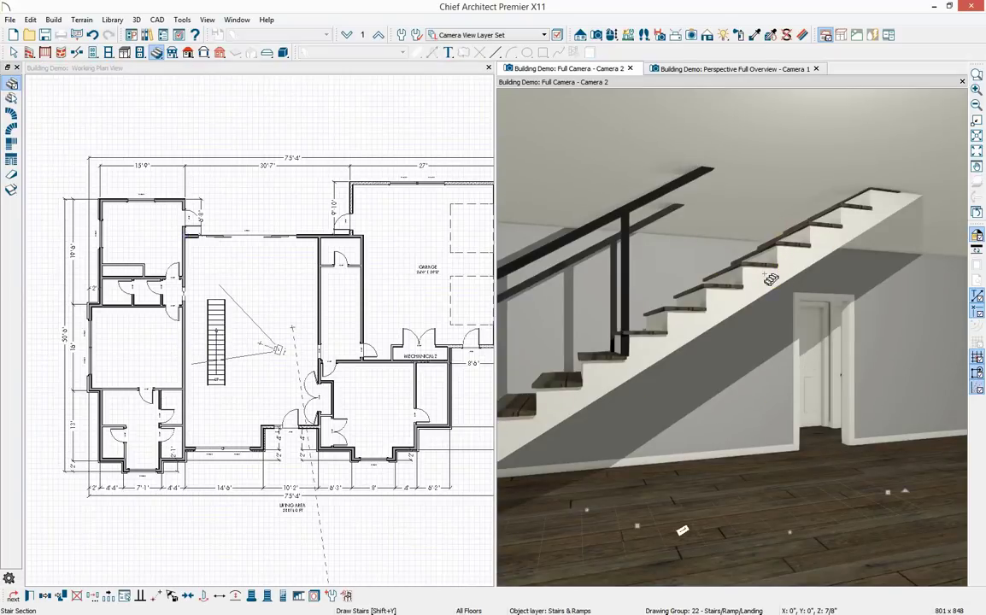
{"action": "double_click", "coordinate": [772, 279]}
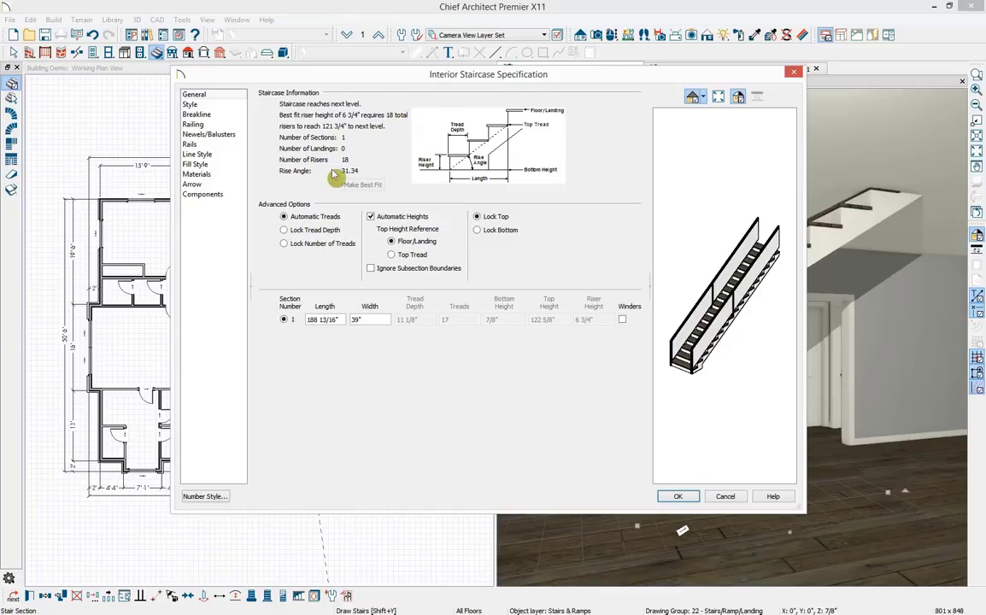
{"action": "left_click", "coordinate": [725, 496]}
Replace the straight staircase with two perpendicular flights along the central room's left wall, joined by a corner landing
{"action": "left_click", "coordinate": [214, 335]}
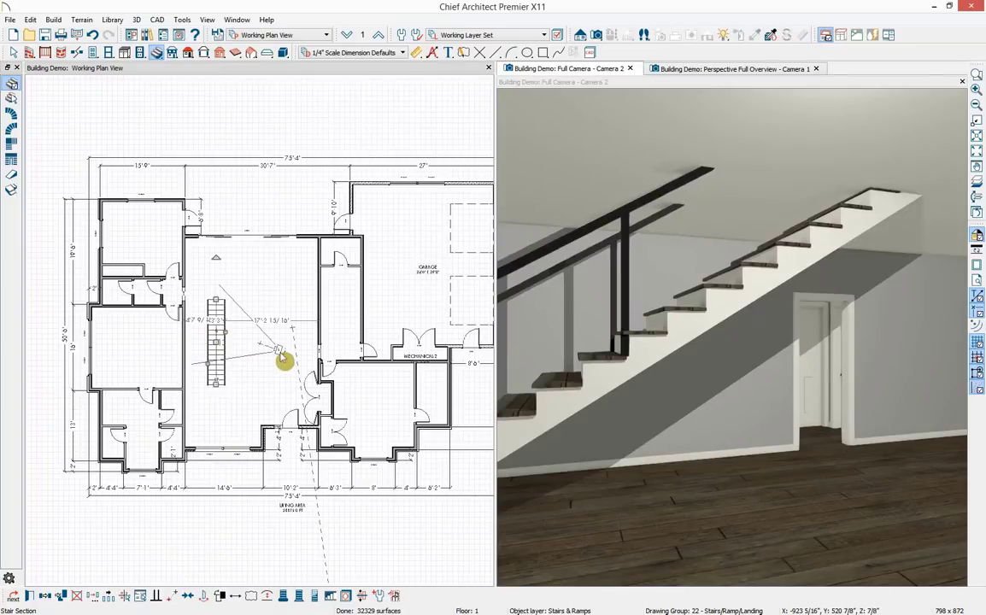
{"action": "key", "text": "Delete"}
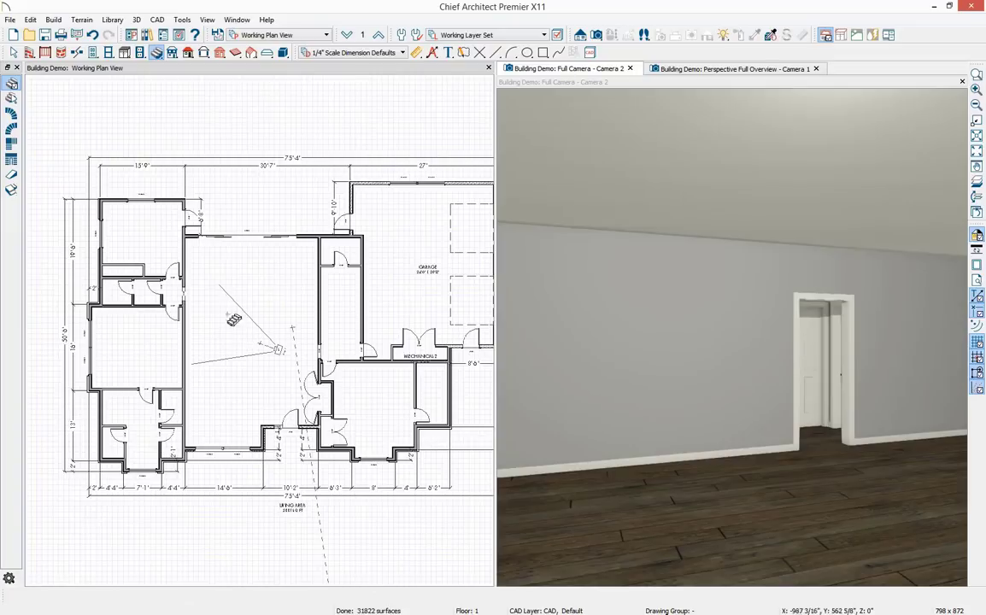
{"action": "left_click_drag", "start_coordinate": [233, 334], "coordinate": [205, 335]}
{"action": "left_click_drag", "start_coordinate": [204, 334], "coordinate": [202, 295]}
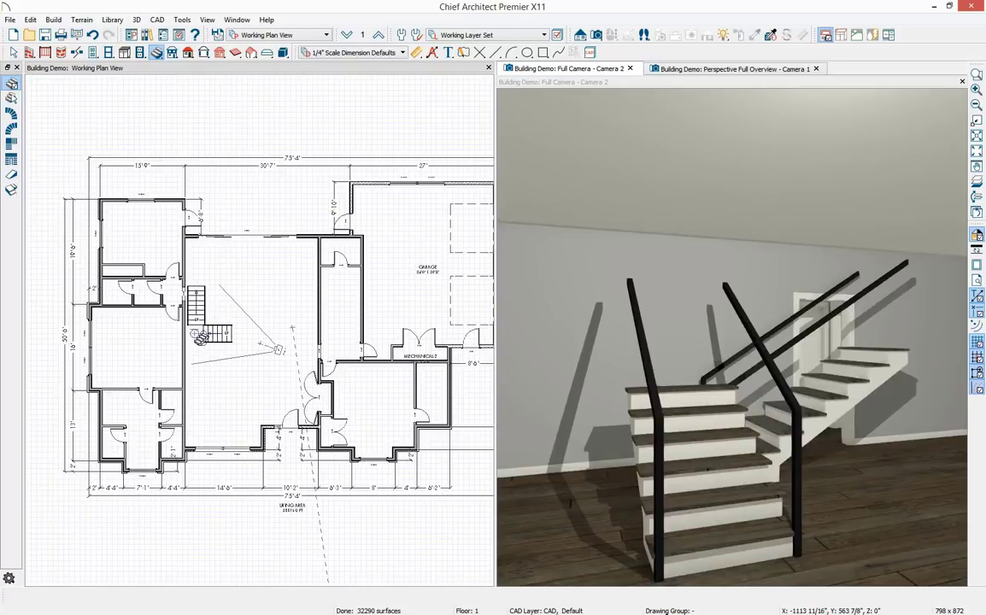
{"action": "scroll", "coordinate": [200, 337], "scroll_direction": "up", "scroll_amount": 4}
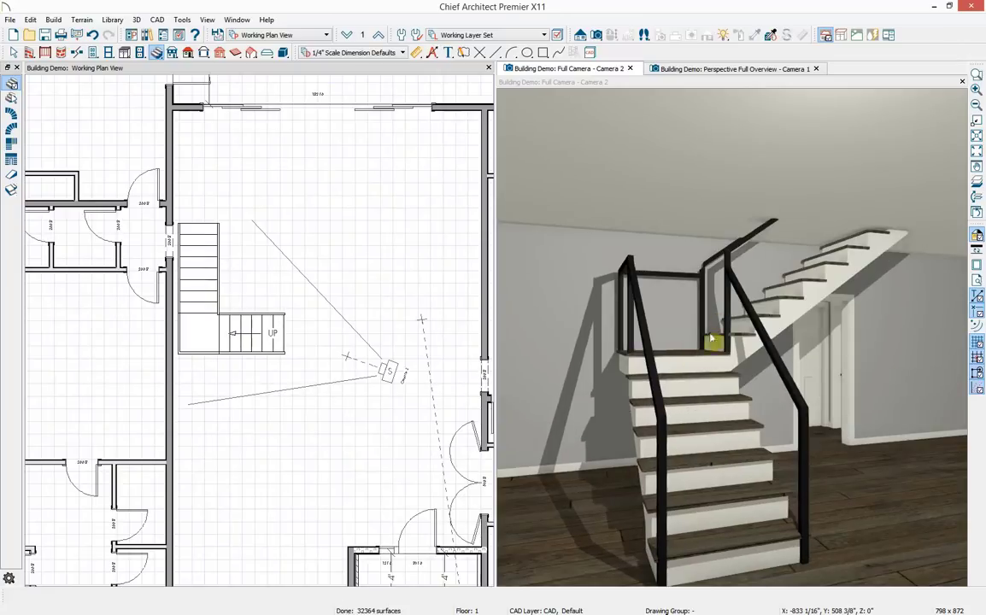
Review the landing staircase's specification, and delete both flights and the landing
{"action": "double_click", "coordinate": [246, 336]}
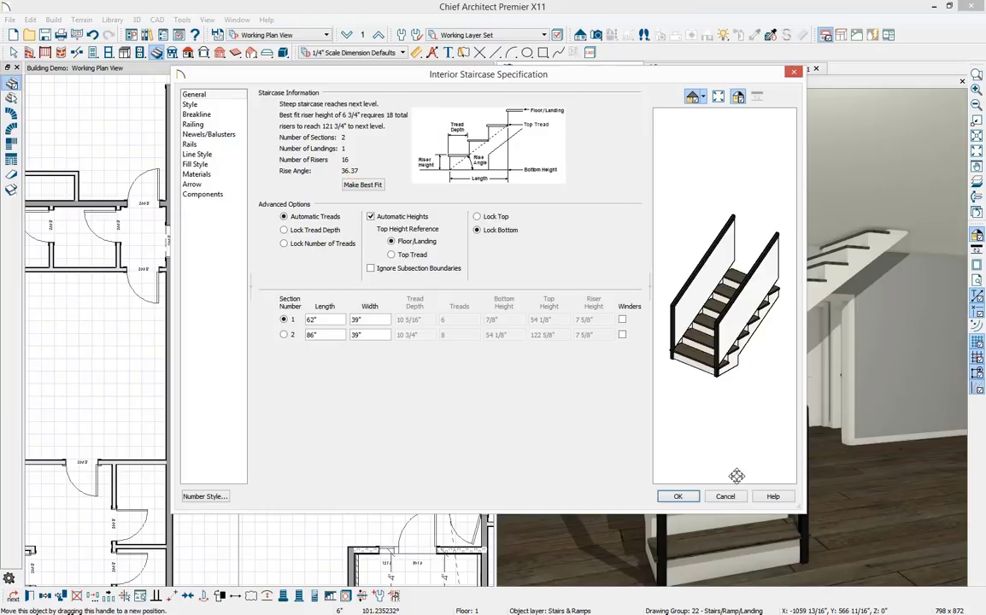
{"action": "left_click", "coordinate": [677, 496]}
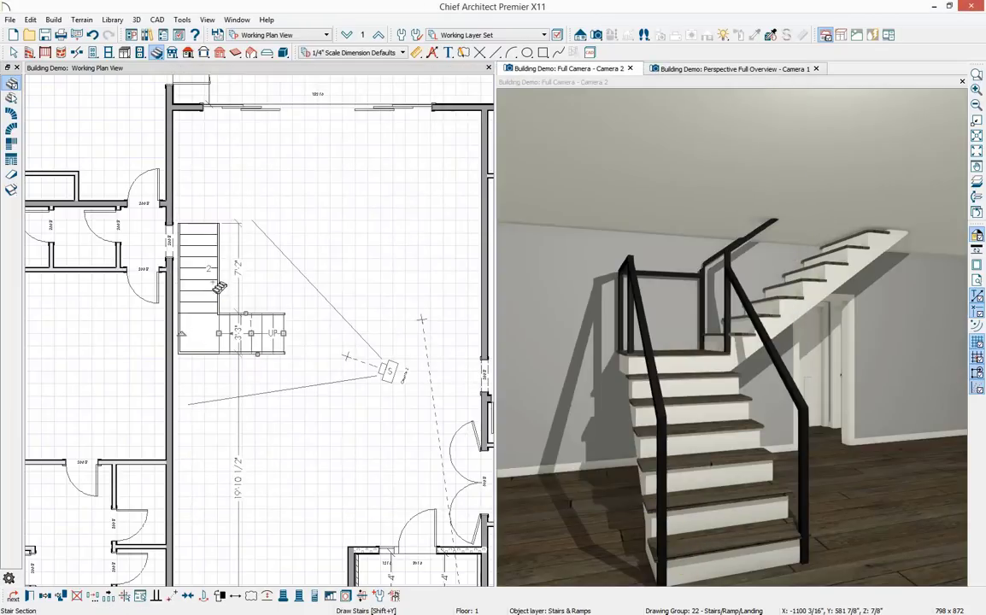
{"action": "key", "text": "Delete"}
{"action": "left_click", "coordinate": [205, 283]}
{"action": "key", "text": "Delete"}
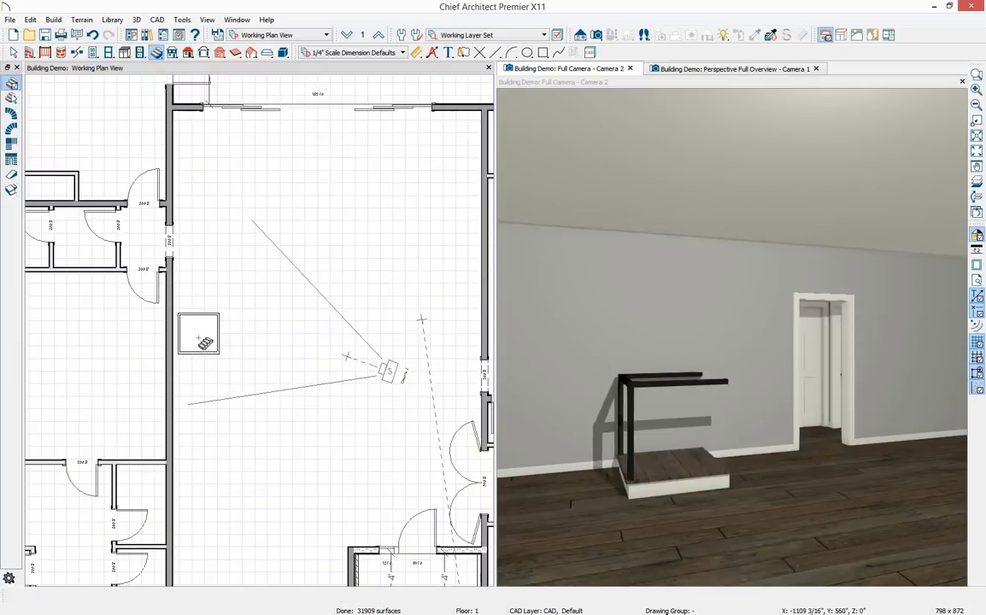
{"action": "left_click", "coordinate": [198, 334]}
{"action": "key", "text": "Delete"}
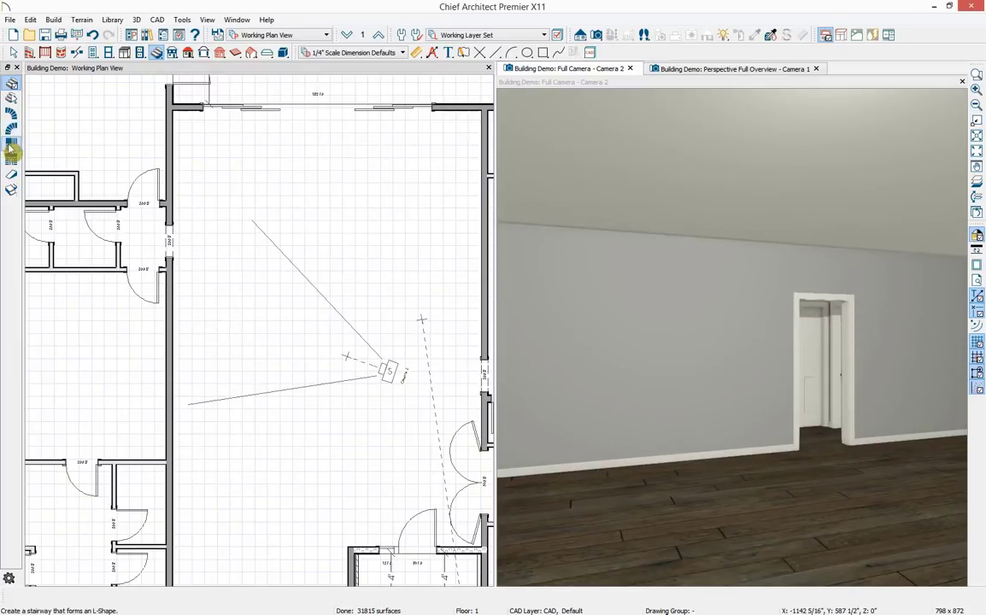
Place a clockwise L-shaped staircase against the central room's left wall, and select its lower flight
{"action": "double_click", "coordinate": [10, 147]}
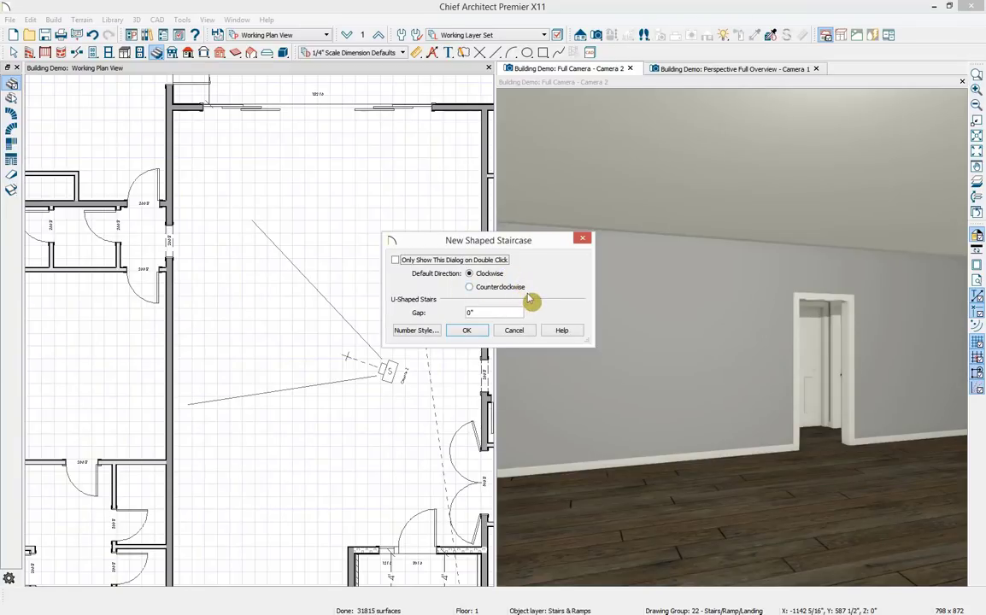
{"action": "left_click", "coordinate": [468, 331]}
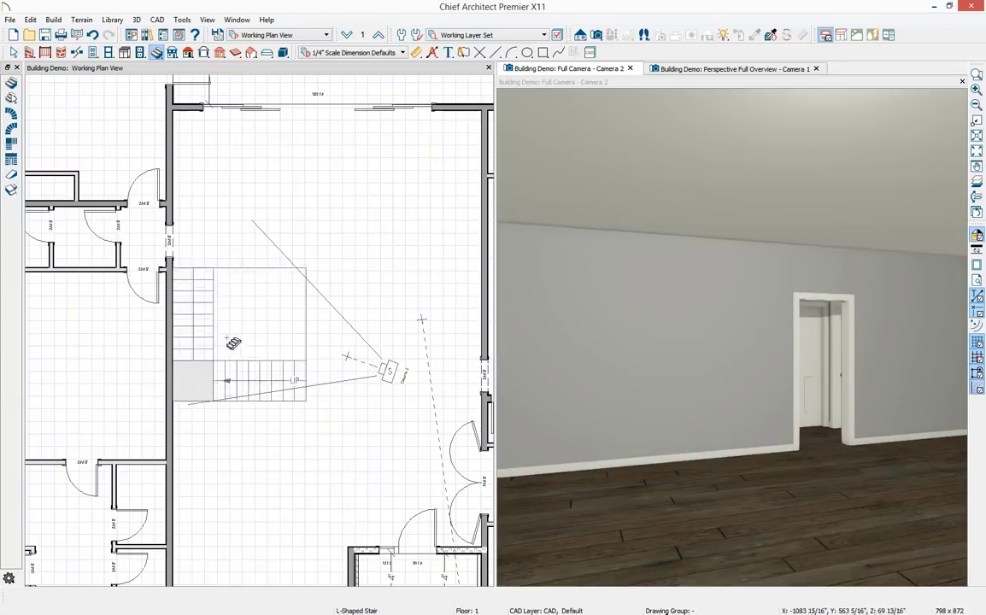
{"action": "left_click", "coordinate": [227, 340]}
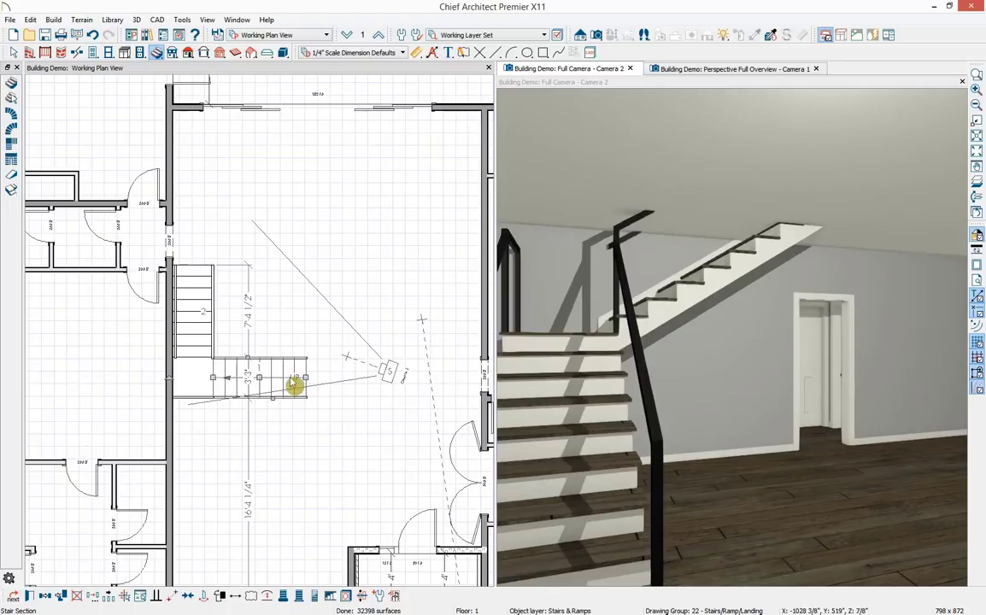
{"action": "left_click", "coordinate": [195, 301]}
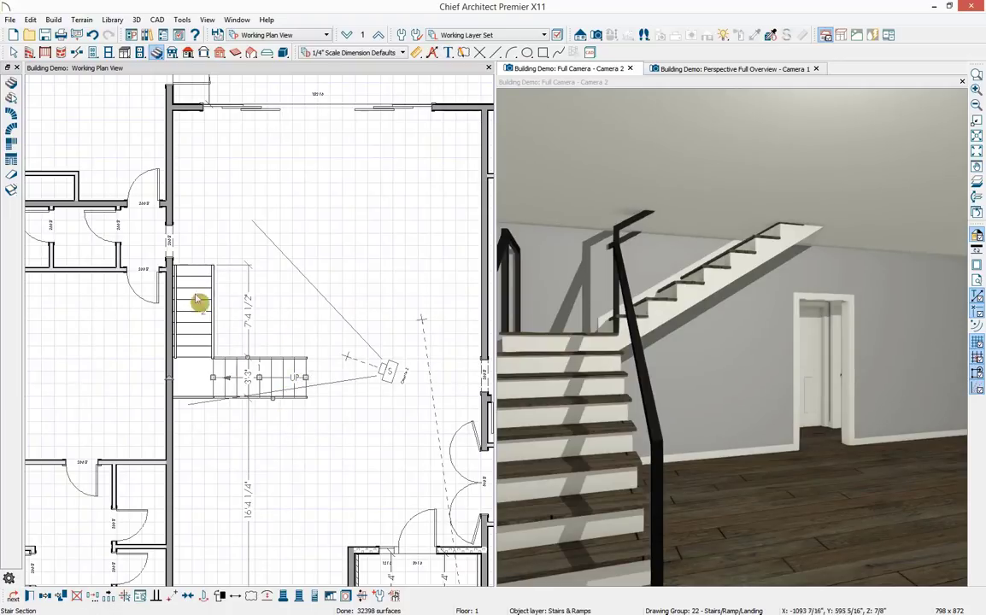
{"action": "left_click", "coordinate": [270, 376]}
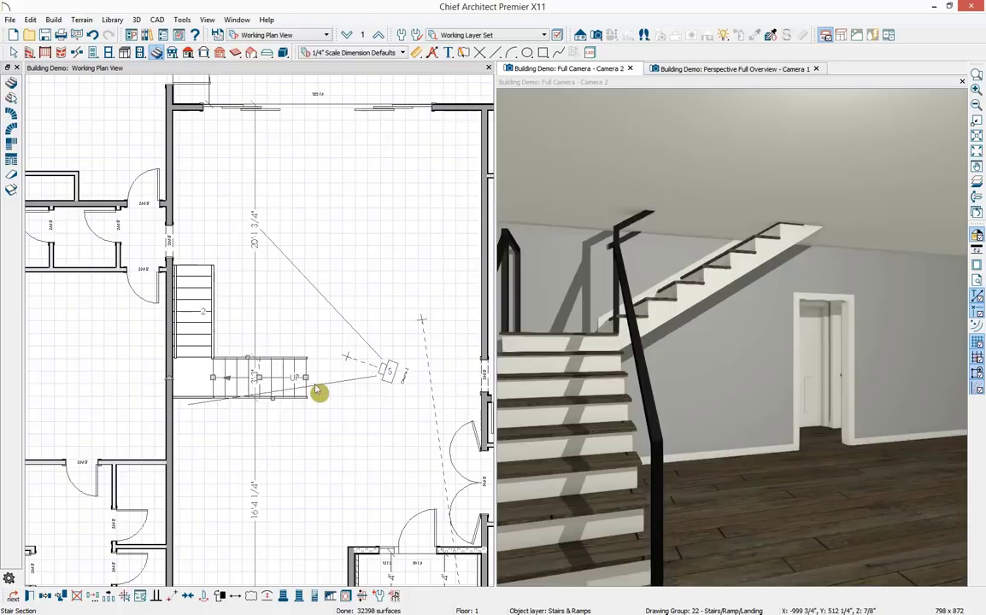
{"action": "left_click_drag", "start_coordinate": [299, 386], "coordinate": [305, 386]}
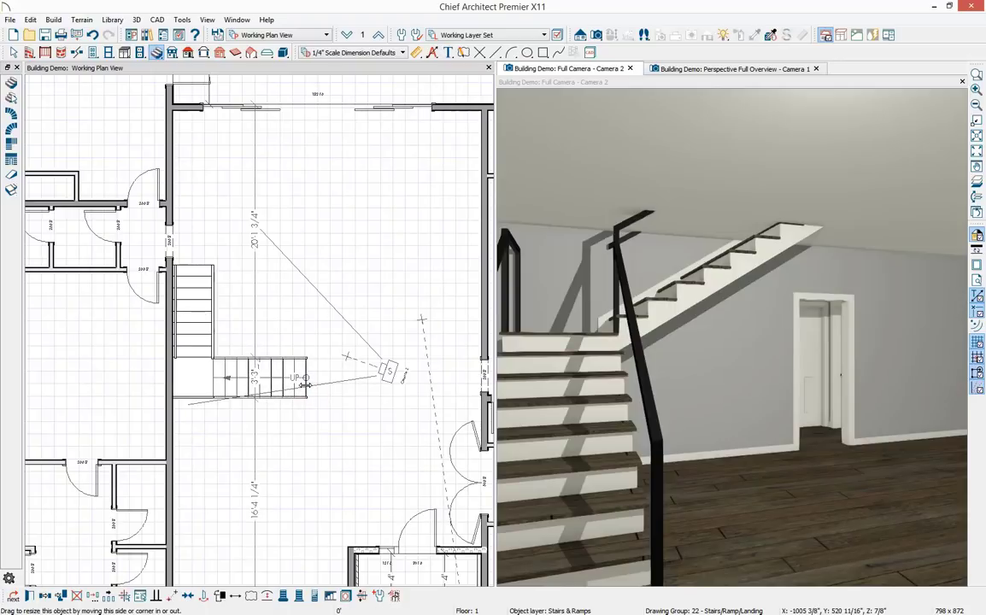
{"action": "left_click", "coordinate": [248, 379]}
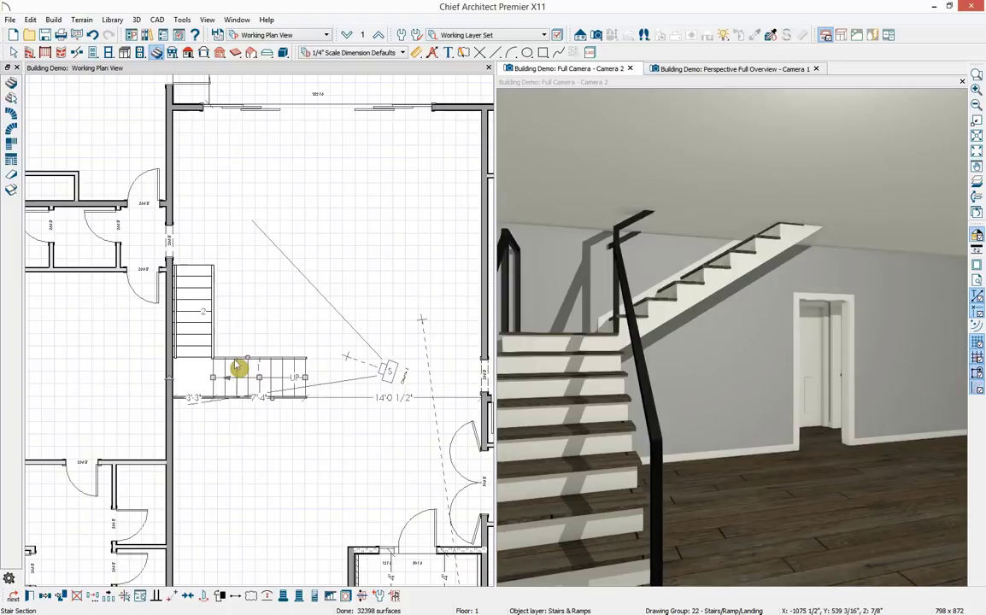
Review the L-shaped staircase's general, railing, newel and baluster, and rail profile settings
{"action": "double_click", "coordinate": [256, 381]}
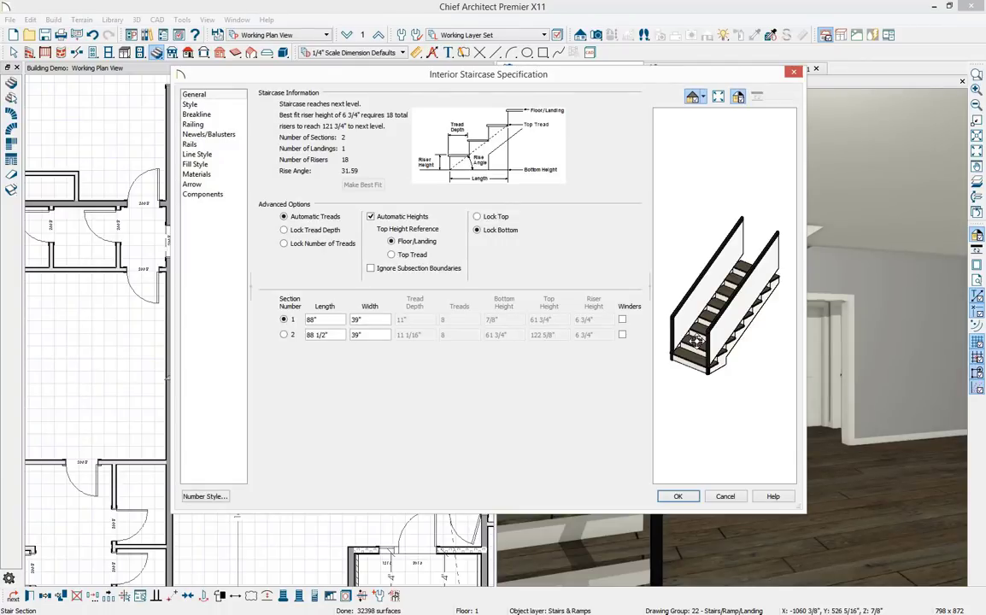
{"action": "left_click", "coordinate": [241, 126]}
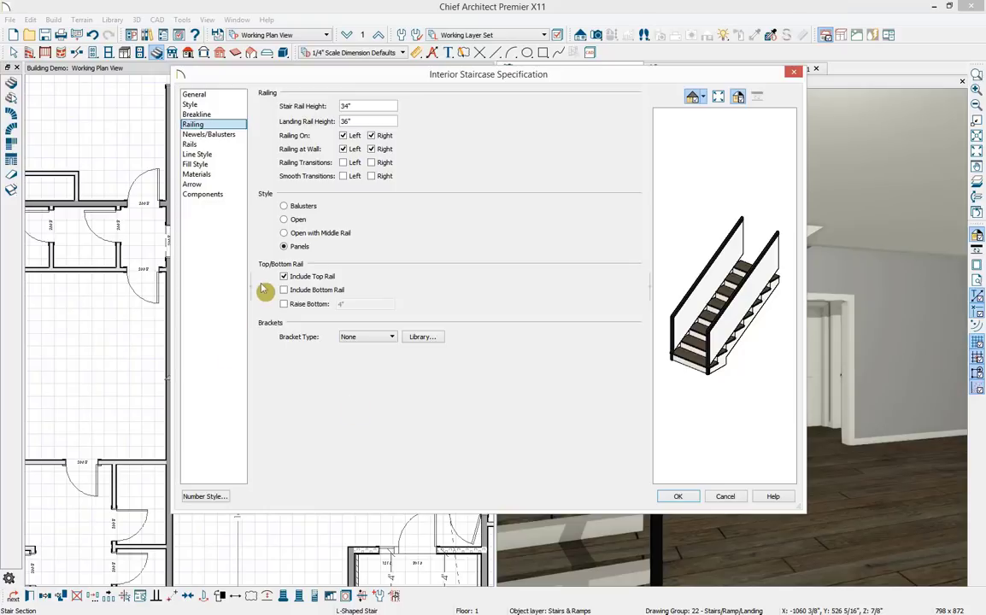
{"action": "left_click", "coordinate": [216, 134]}
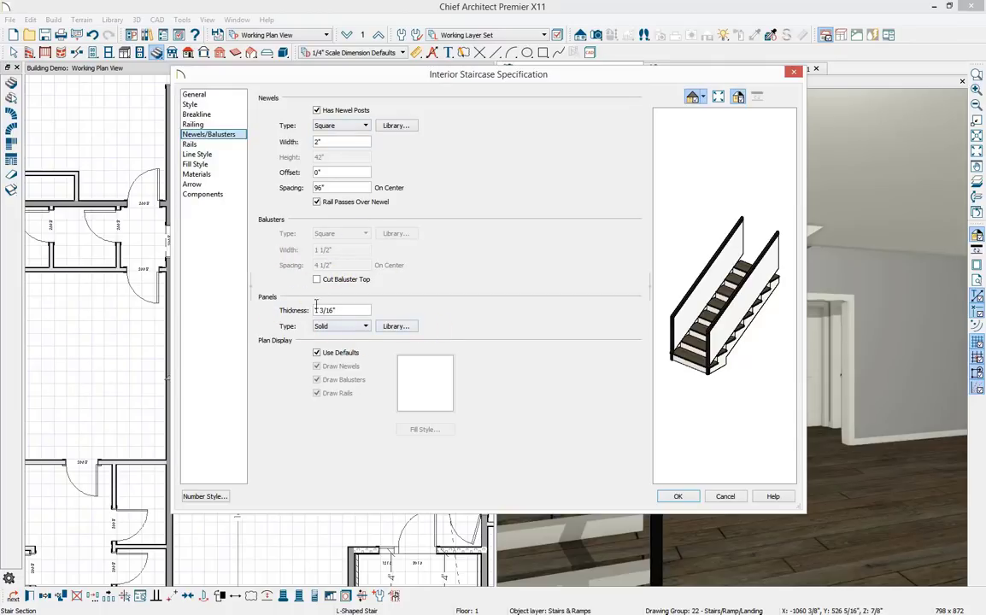
{"action": "left_click", "coordinate": [212, 145]}
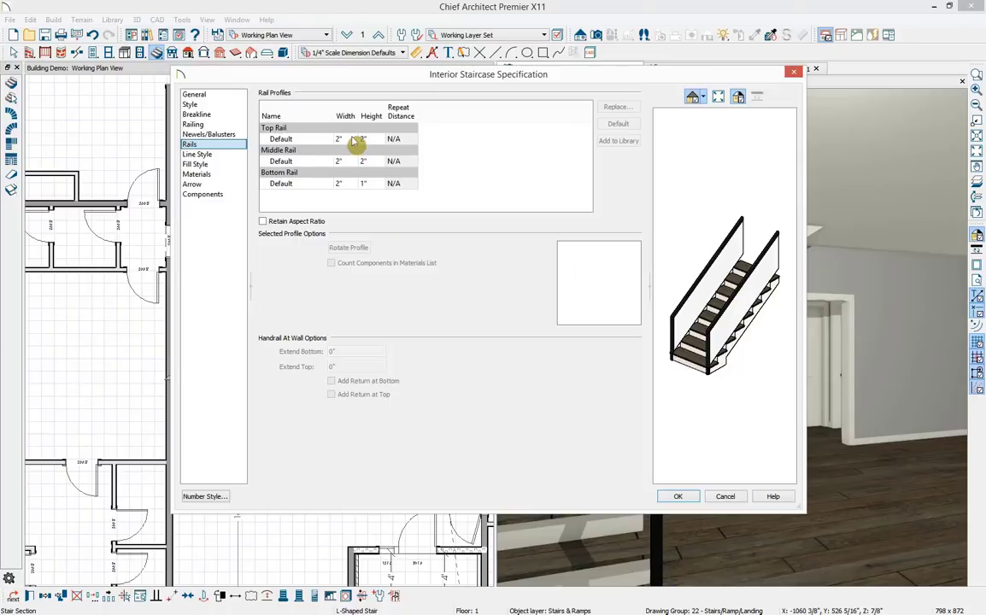
Browse the core catalog's Base Molding and Handrails and Caps profiles for the staircase's top rail without replacing it
{"action": "left_click", "coordinate": [296, 139]}
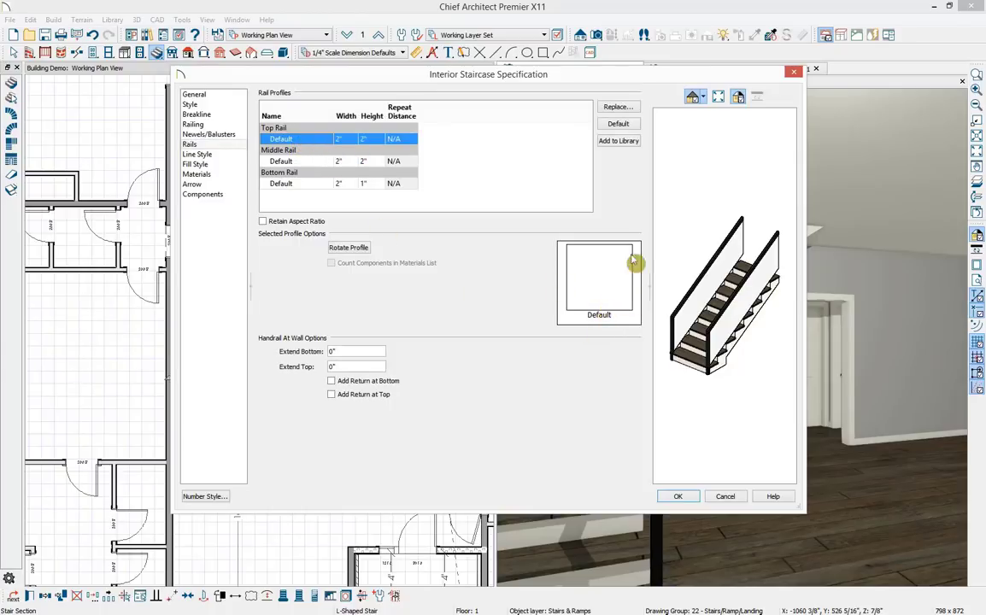
{"action": "left_click", "coordinate": [619, 108]}
{"action": "double_click", "coordinate": [366, 135]}
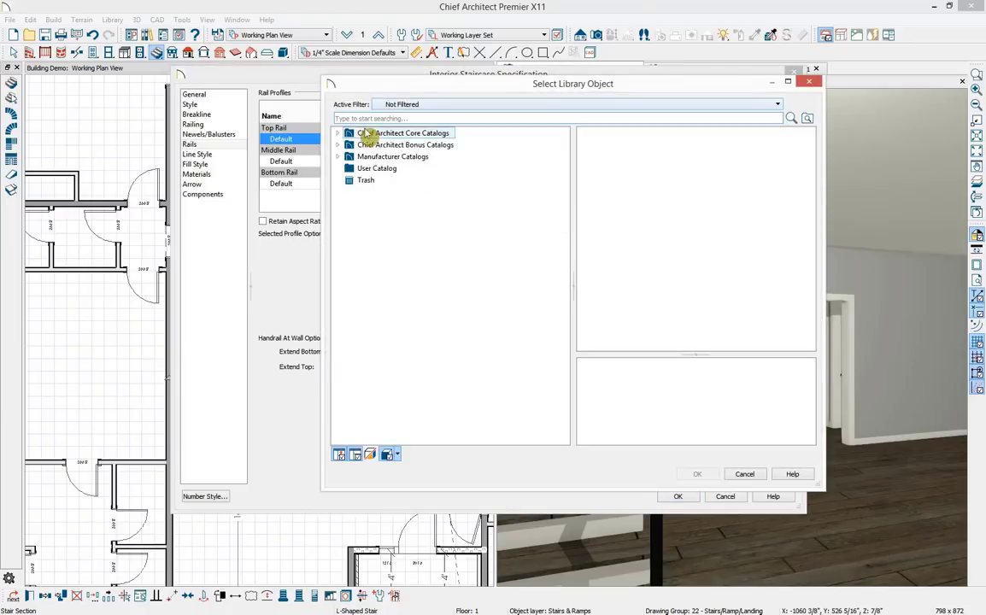
{"action": "double_click", "coordinate": [366, 145]}
{"action": "double_click", "coordinate": [365, 157]}
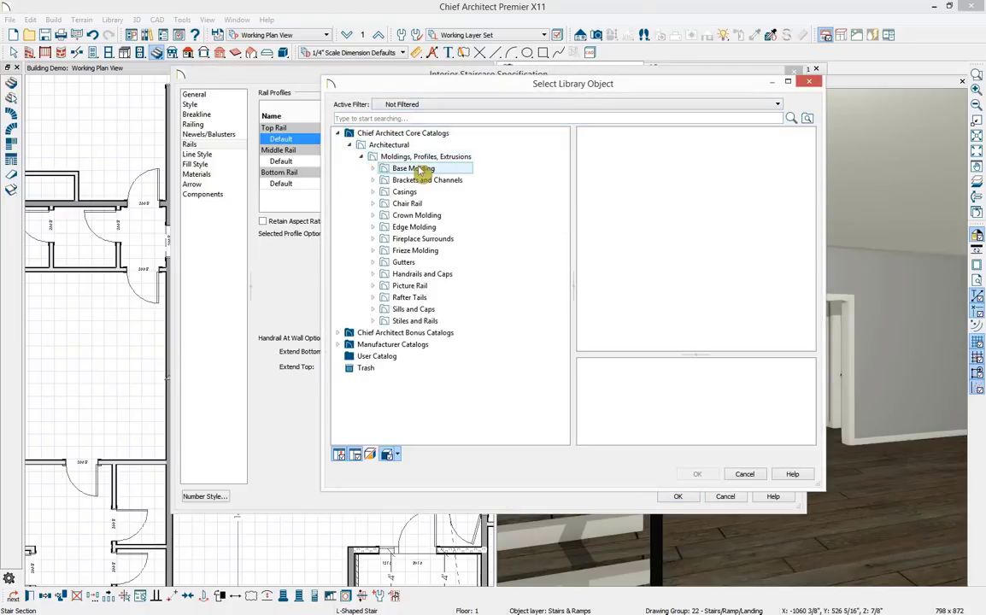
{"action": "left_click", "coordinate": [401, 168]}
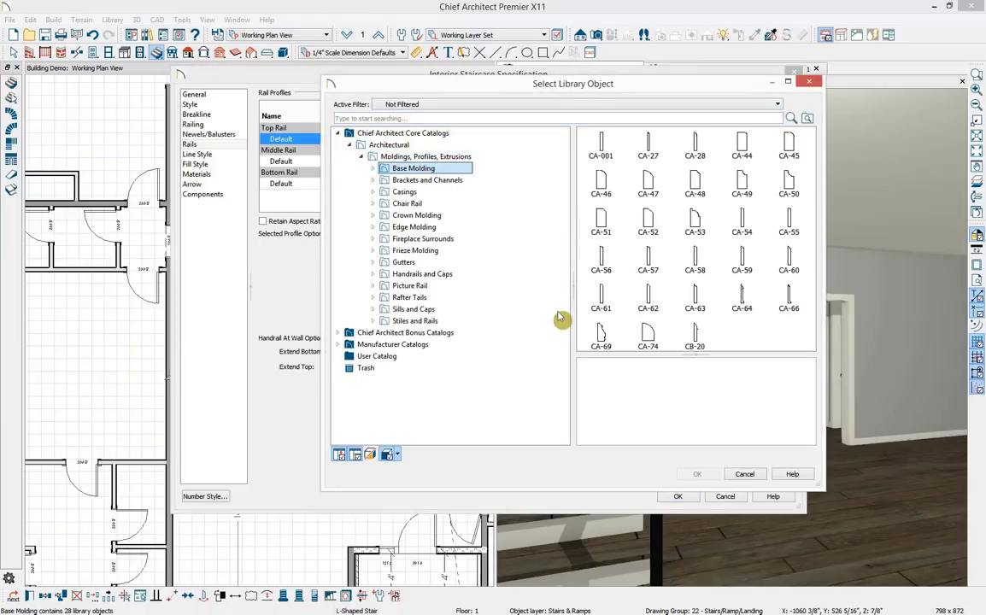
{"action": "left_click", "coordinate": [439, 277]}
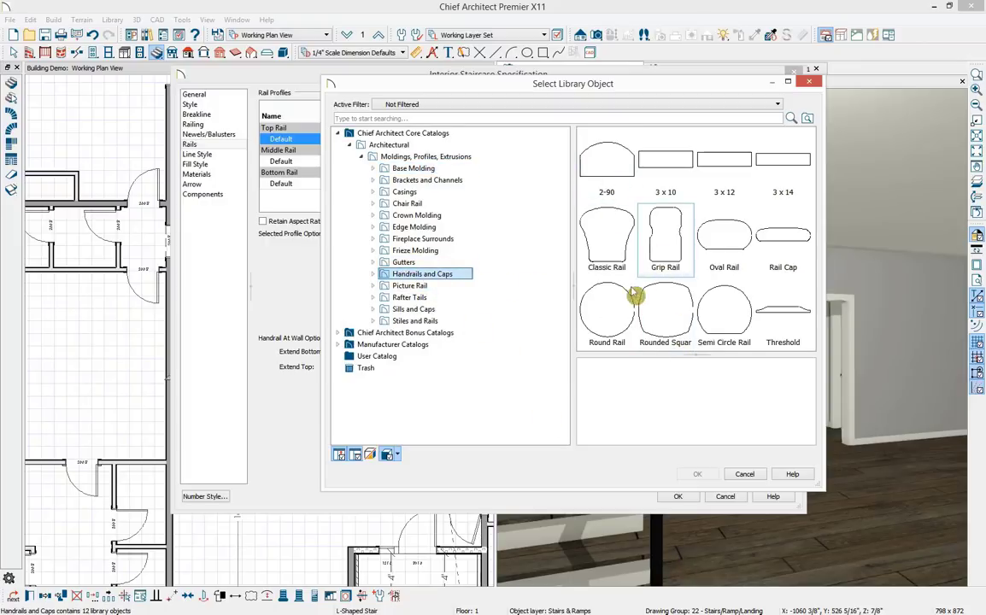
{"action": "left_click", "coordinate": [744, 473]}
Review the staircase's line and fill styles, and try a triangle breakline 44" from the start
{"action": "left_click", "coordinate": [197, 154]}
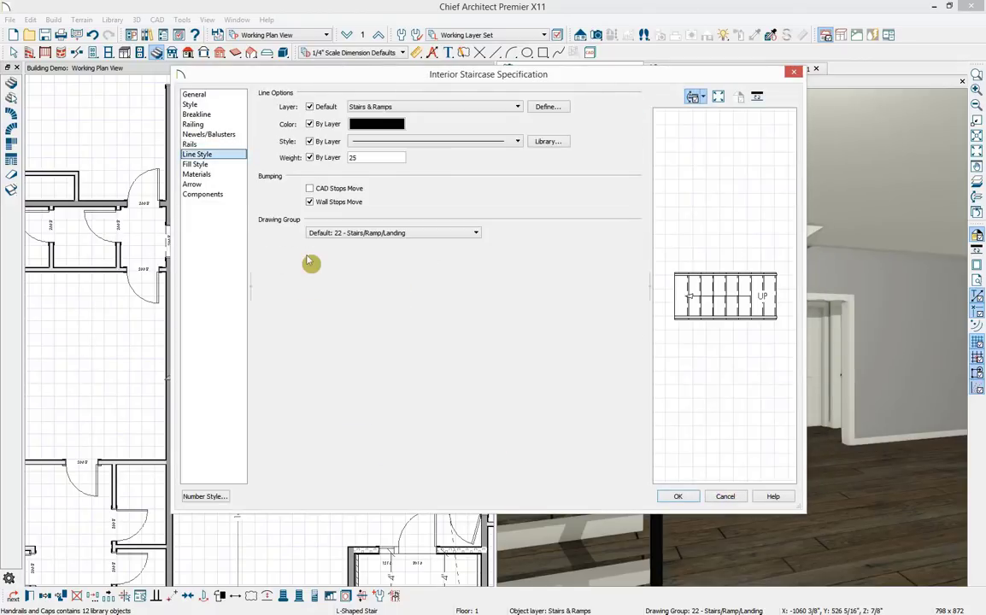
{"action": "left_click", "coordinate": [203, 163]}
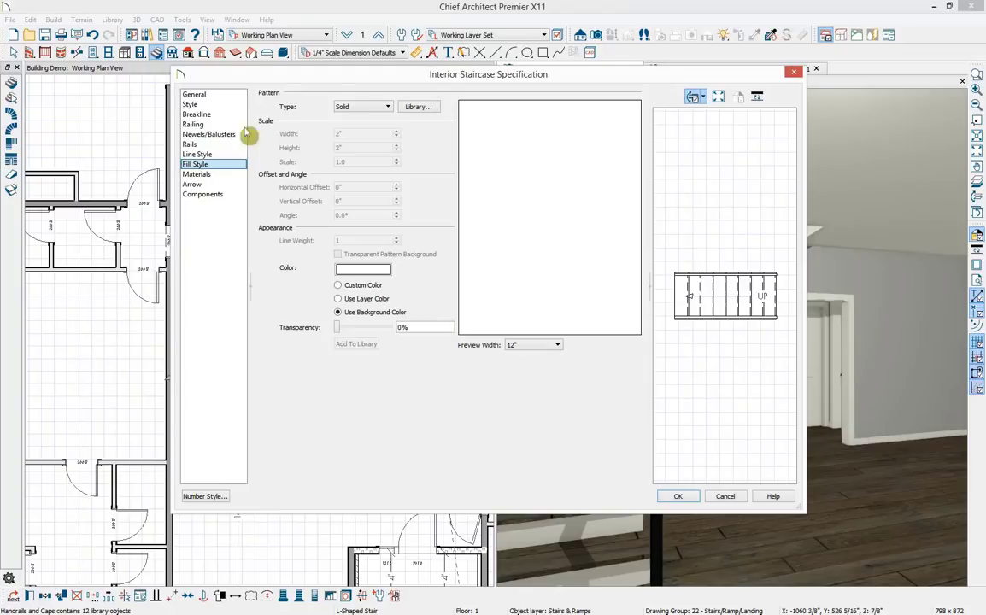
{"action": "left_click", "coordinate": [213, 116]}
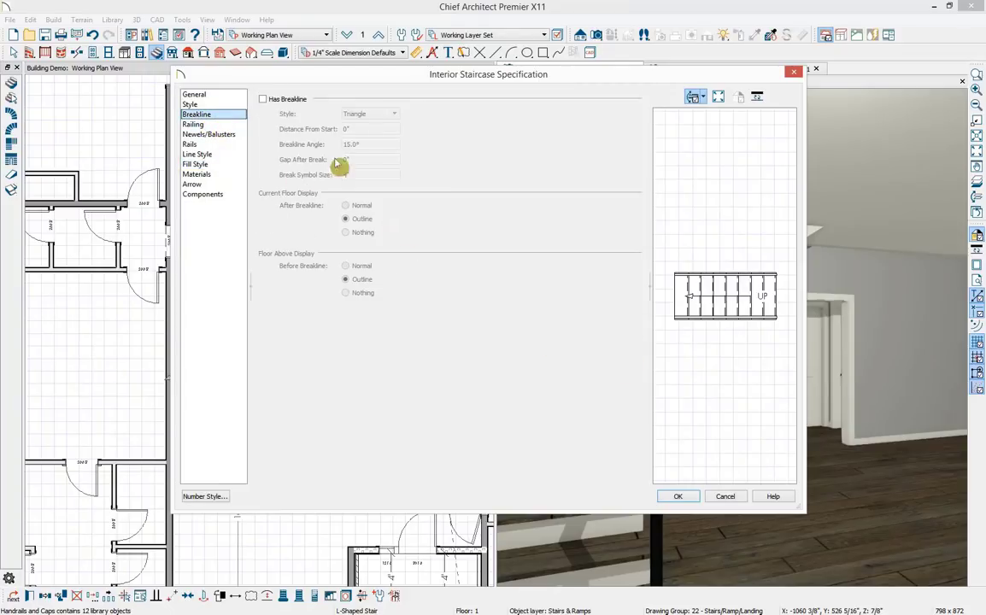
{"action": "left_click", "coordinate": [290, 100]}
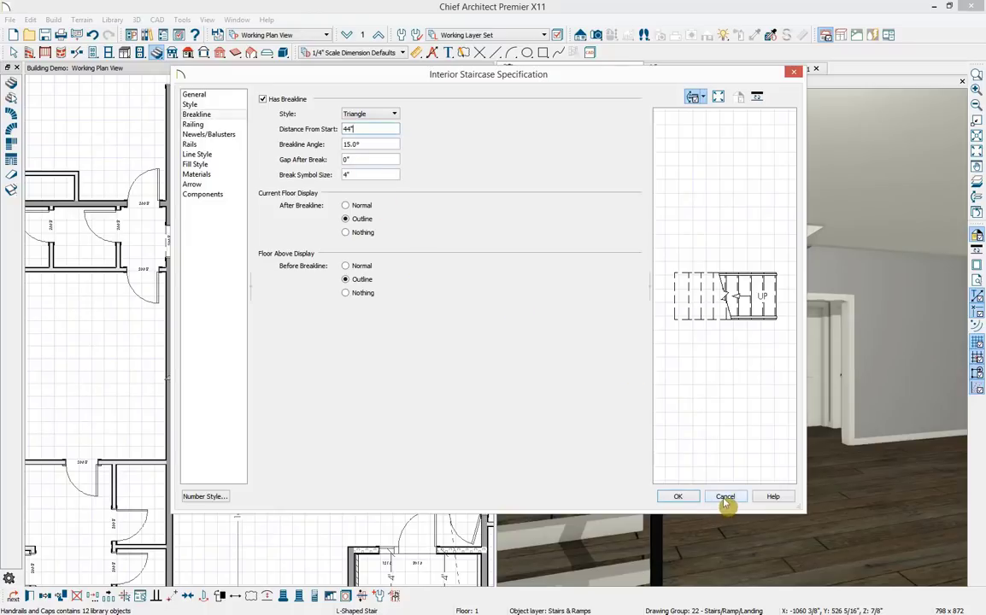
{"action": "left_click", "coordinate": [267, 100]}
{"action": "key", "text": "Return"}
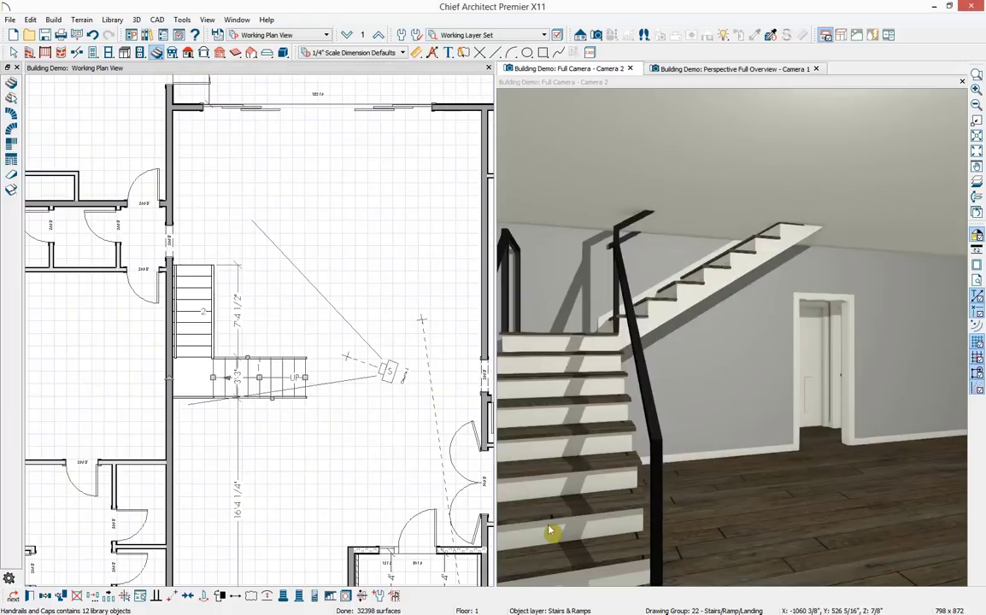
Review the staircase's style settings, and turn off the stringer at the wall
{"action": "double_click", "coordinate": [551, 531]}
{"action": "left_click", "coordinate": [224, 106]}
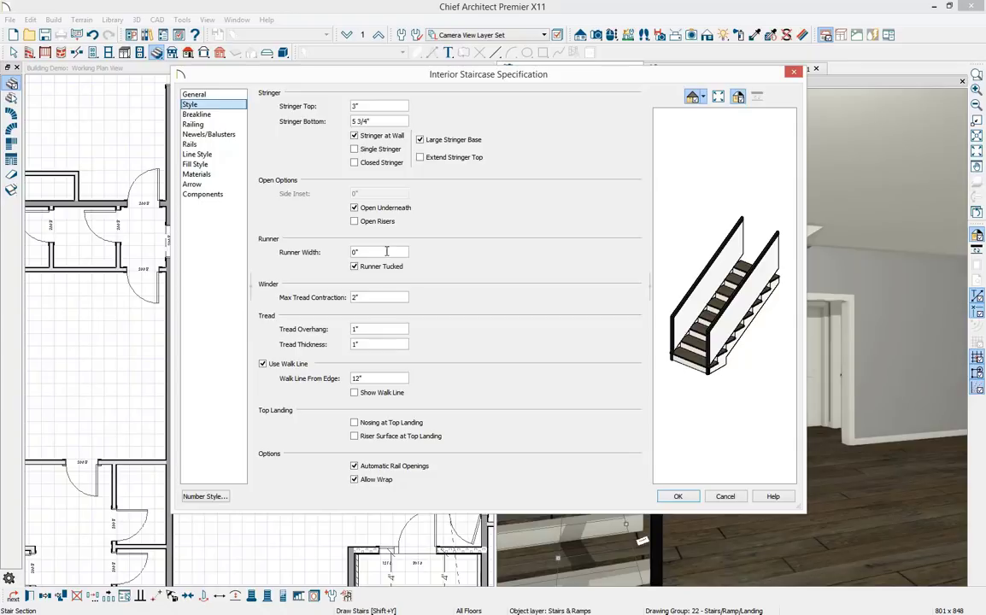
{"action": "left_click", "coordinate": [386, 251]}
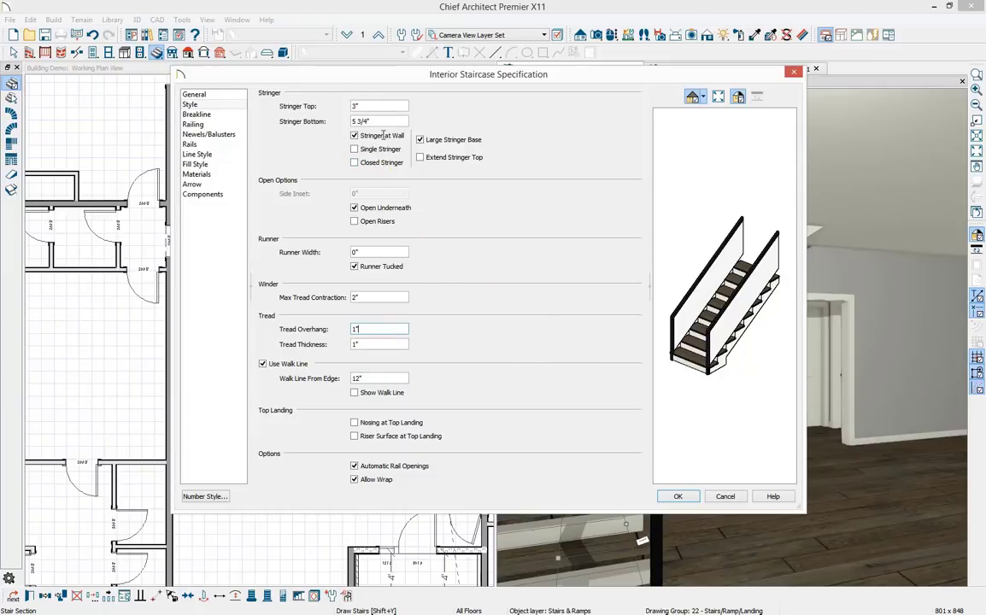
{"action": "left_click", "coordinate": [355, 136]}
{"action": "left_click", "coordinate": [678, 496]}
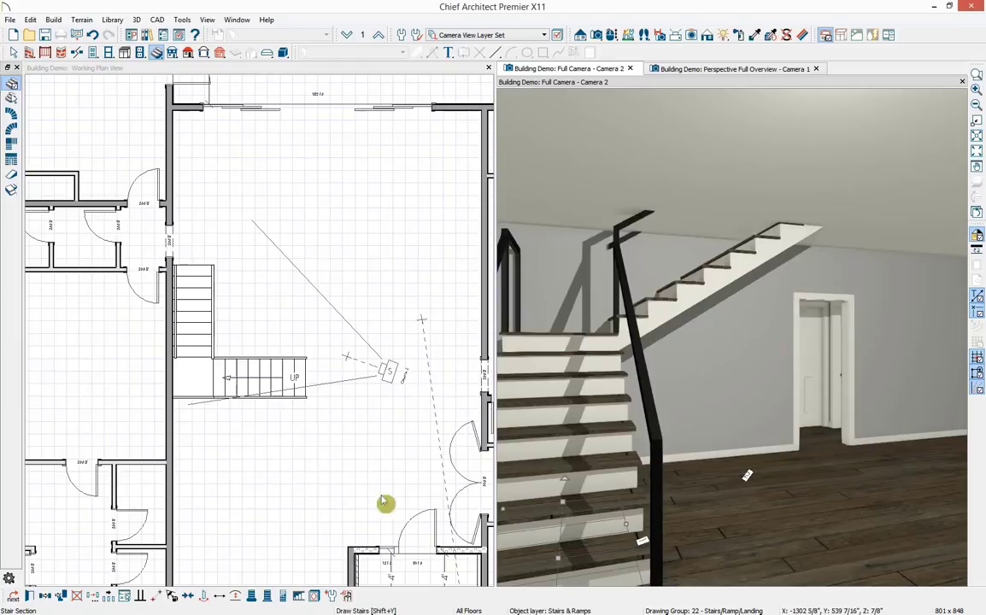
Move the L-shaped staircase about 3'8" along the left wall toward the sliding doors, and generate a stairwell opening above it
{"action": "left_click", "coordinate": [248, 395]}
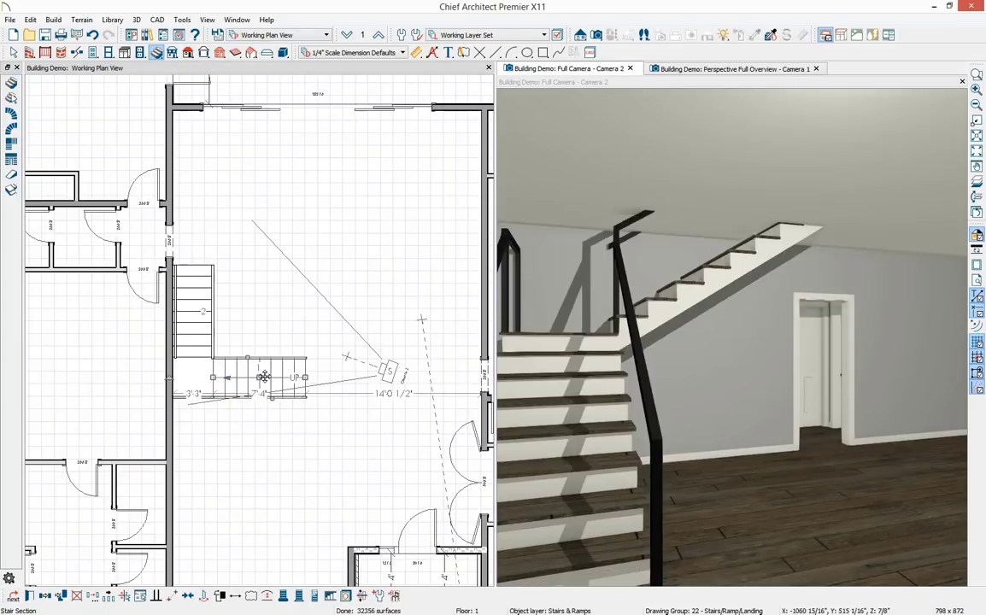
{"action": "left_click_drag", "start_coordinate": [259, 377], "coordinate": [263, 331]}
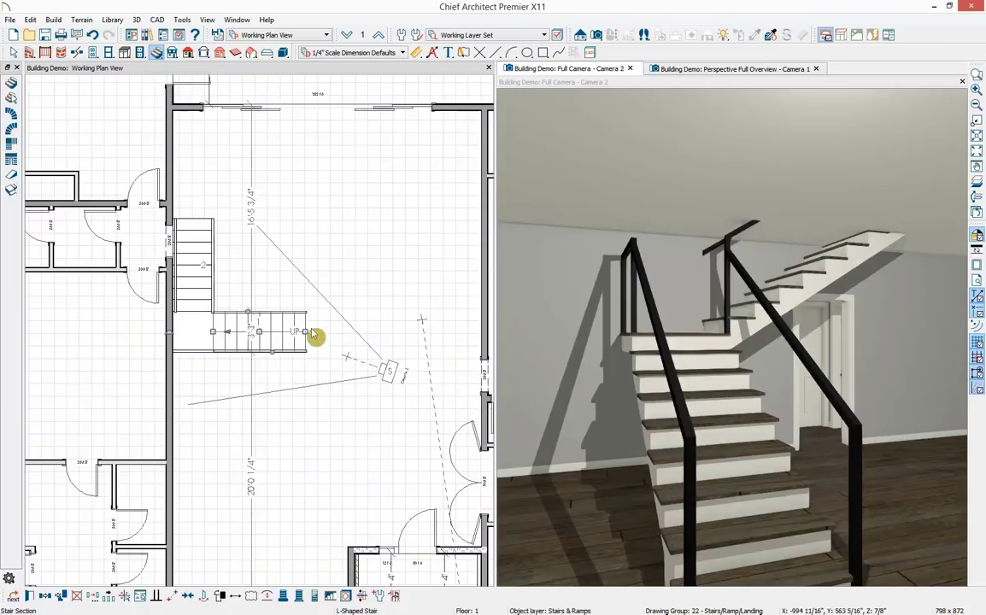
{"action": "left_click", "coordinate": [330, 597]}
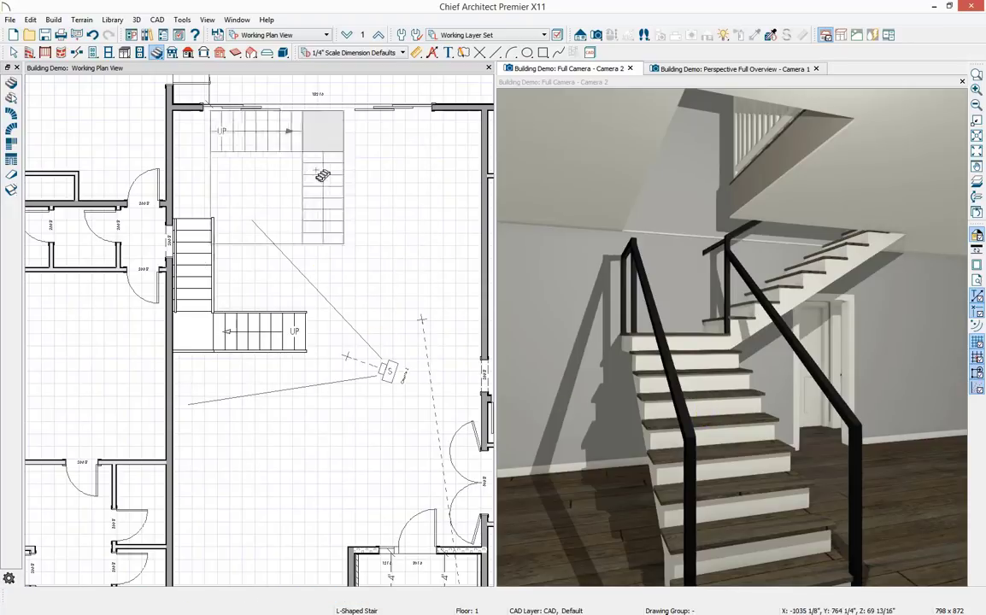
On the second floor, examine the stairwell's room specification for its room type, leaving it unchanged
{"action": "key", "text": "space"}
{"action": "left_click", "coordinate": [378, 34]}
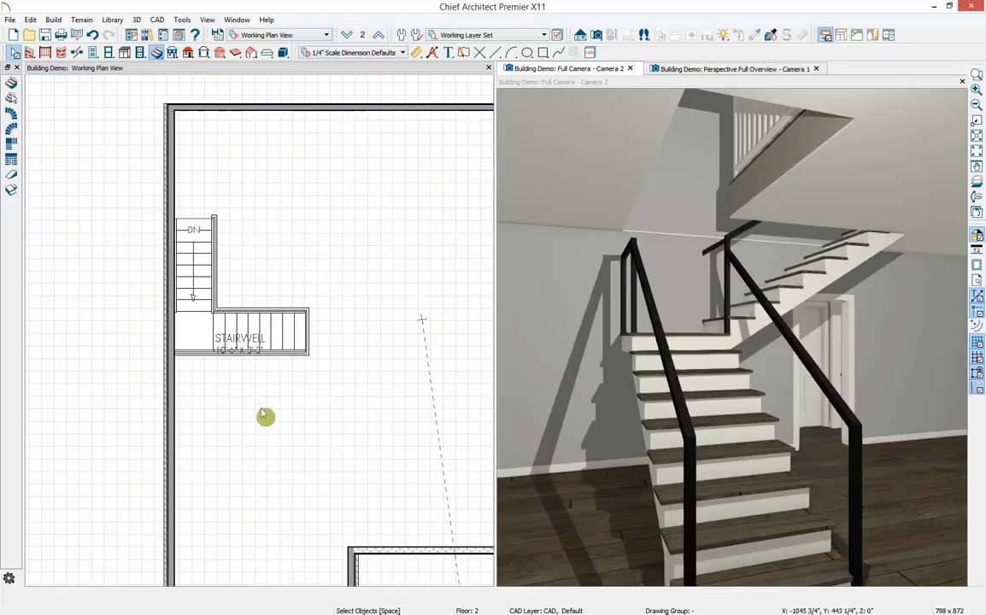
{"action": "left_click", "coordinate": [275, 339]}
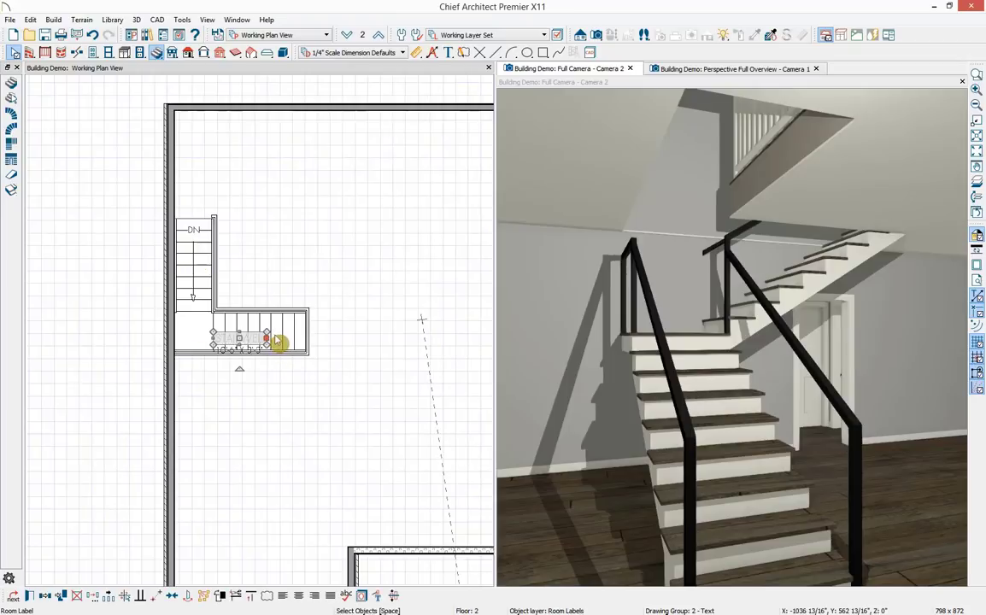
{"action": "key", "text": "Tab"}
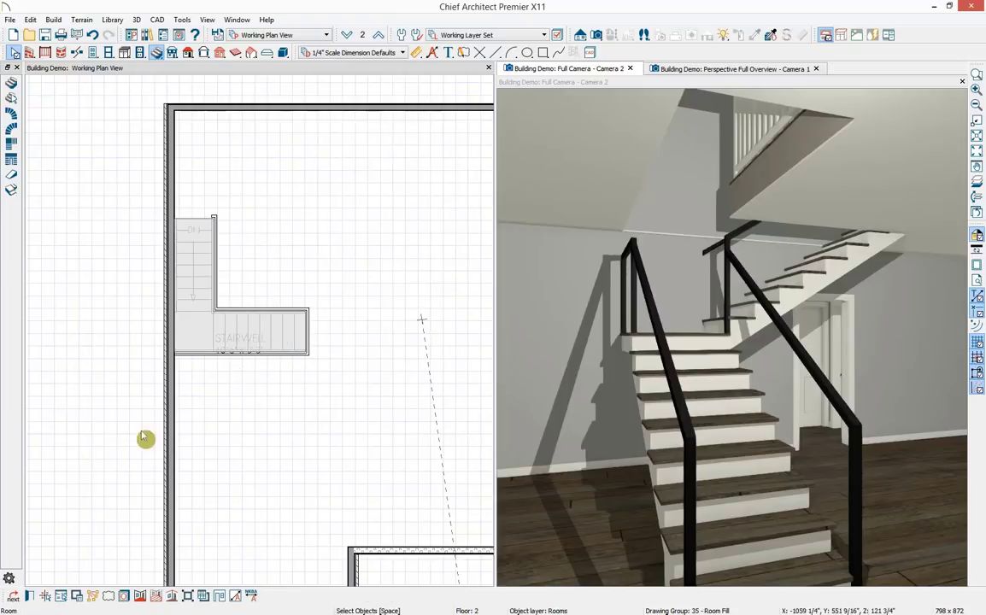
{"action": "left_click", "coordinate": [52, 593]}
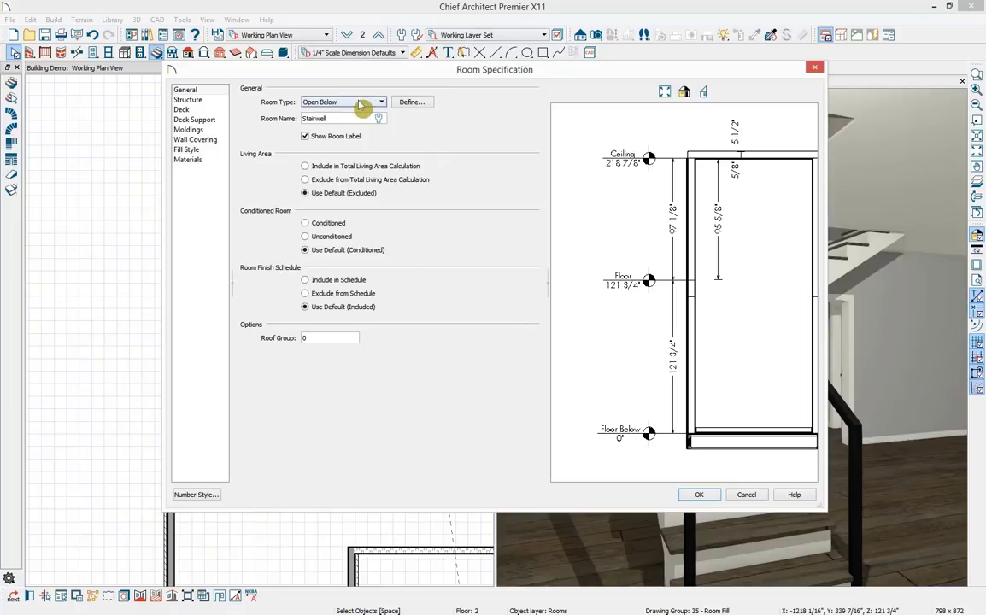
{"action": "left_click", "coordinate": [815, 68]}
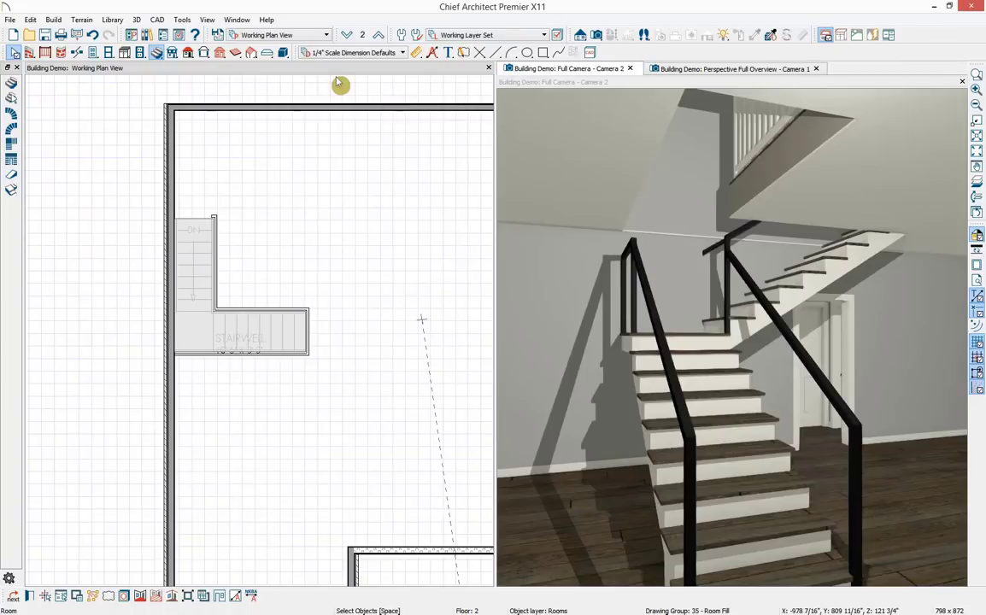
Create a backclipped cross section through the lower flight of the second-floor stairwell, looking toward the upper flight
{"action": "left_click", "coordinate": [580, 35]}
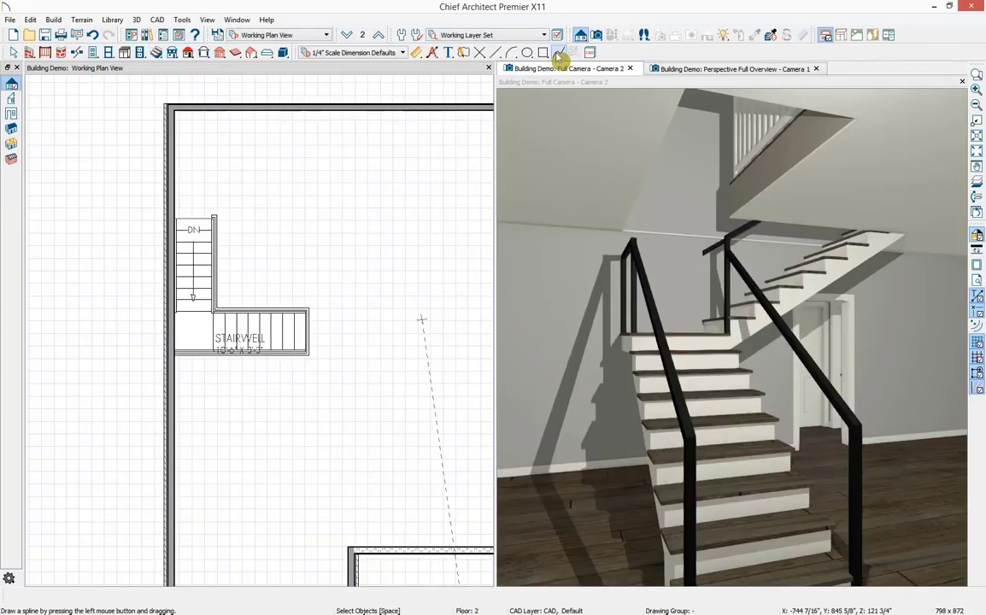
{"action": "left_click", "coordinate": [12, 100]}
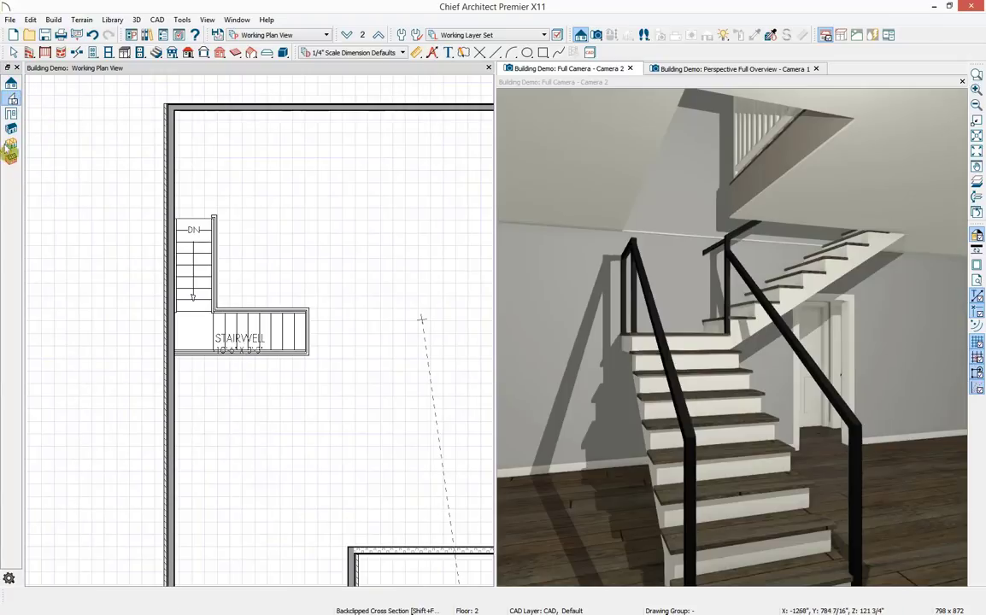
{"action": "left_click", "coordinate": [13, 100]}
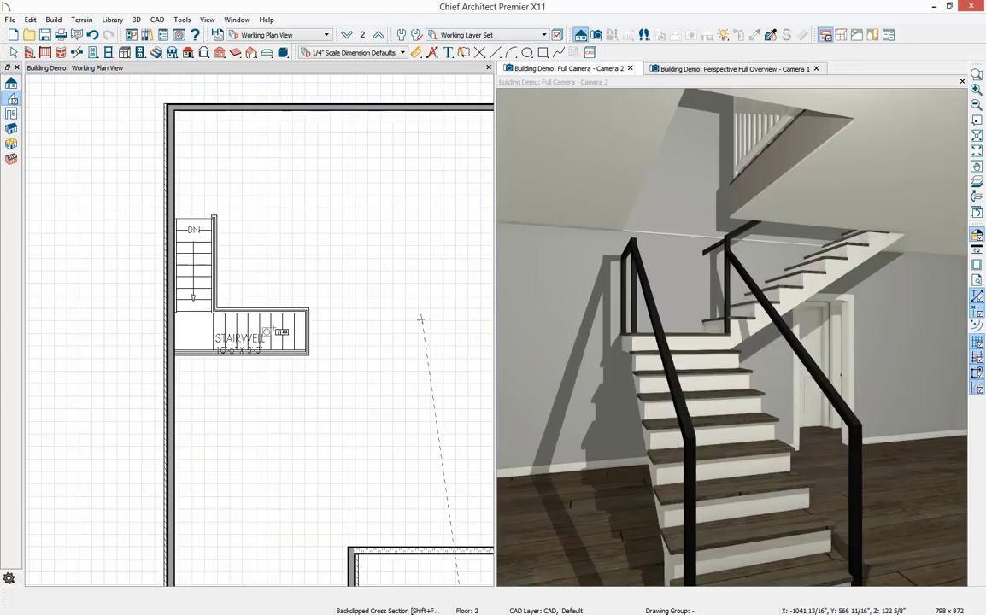
{"action": "left_click_drag", "start_coordinate": [278, 332], "coordinate": [279, 322]}
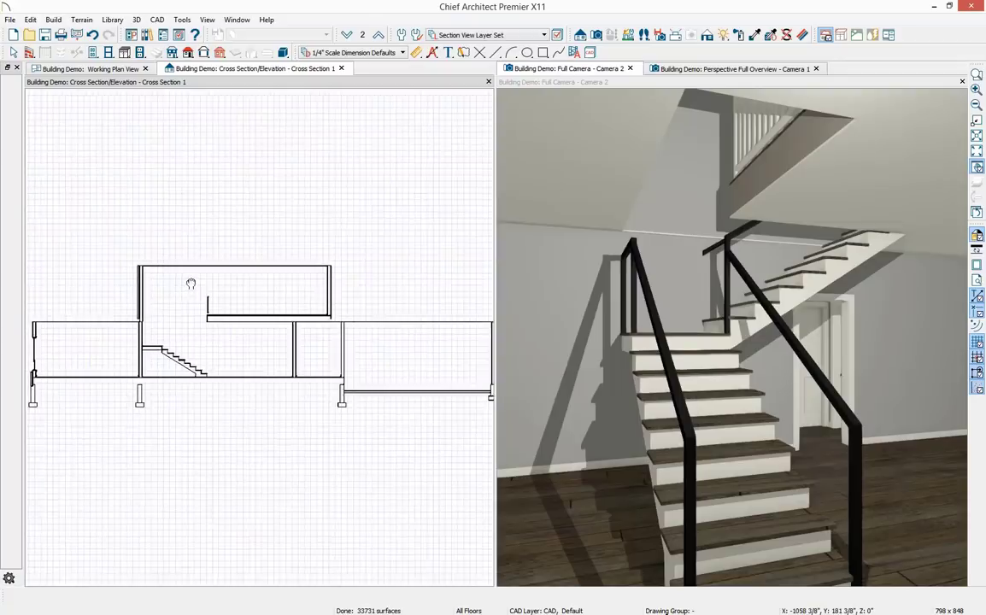
In the cross section, draw a CAD line along the nosings of the lower stair flight
{"action": "middle_click_drag", "start_coordinate": [191, 284], "coordinate": [226, 298]}
{"action": "scroll", "coordinate": [213, 369], "scroll_direction": "up", "scroll_amount": 5}
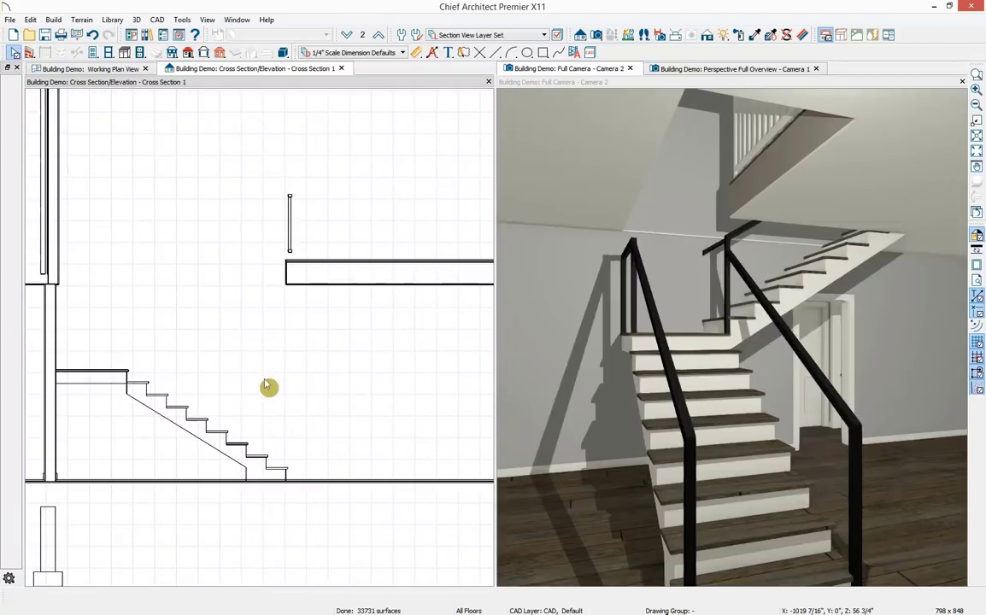
{"action": "left_click", "coordinate": [495, 52]}
{"action": "left_click_drag", "start_coordinate": [146, 383], "coordinate": [292, 468]}
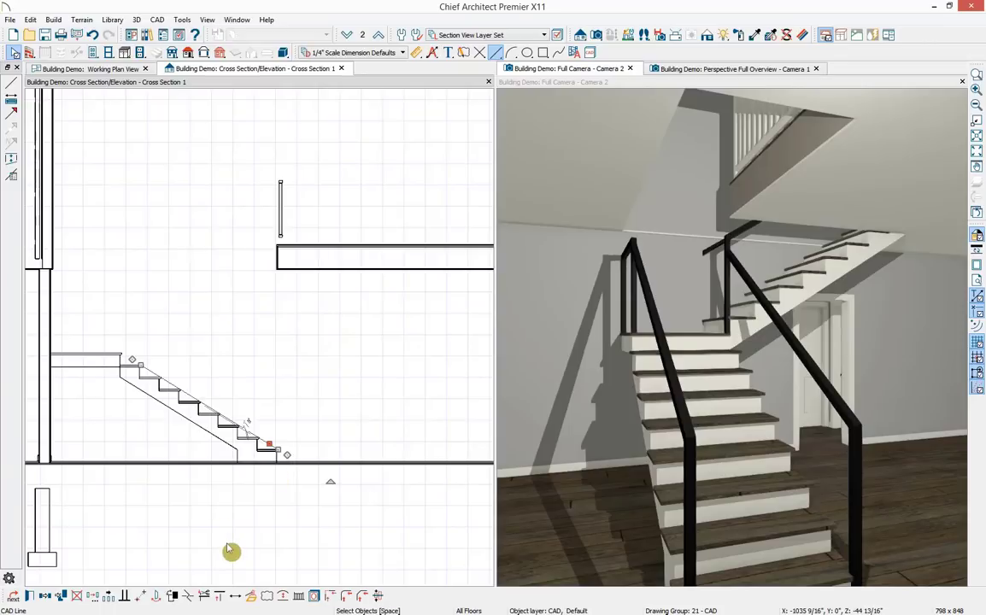
Make one copy of the nosing line, moved 6'8" straight up, to mark the headroom above the stairs
{"action": "left_click", "coordinate": [97, 605]}
{"action": "left_click", "coordinate": [272, 149]}
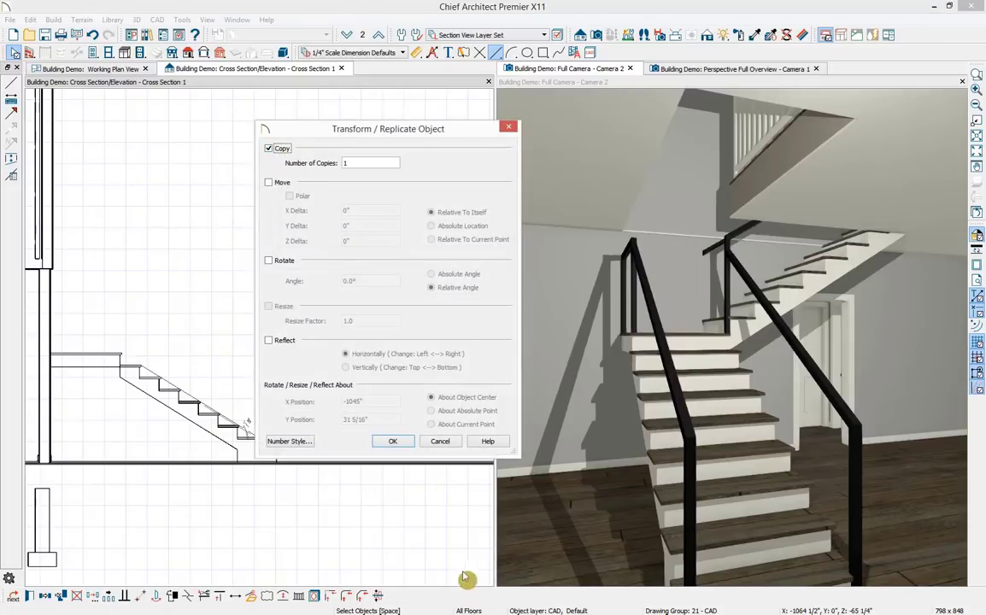
{"action": "left_click", "coordinate": [270, 182]}
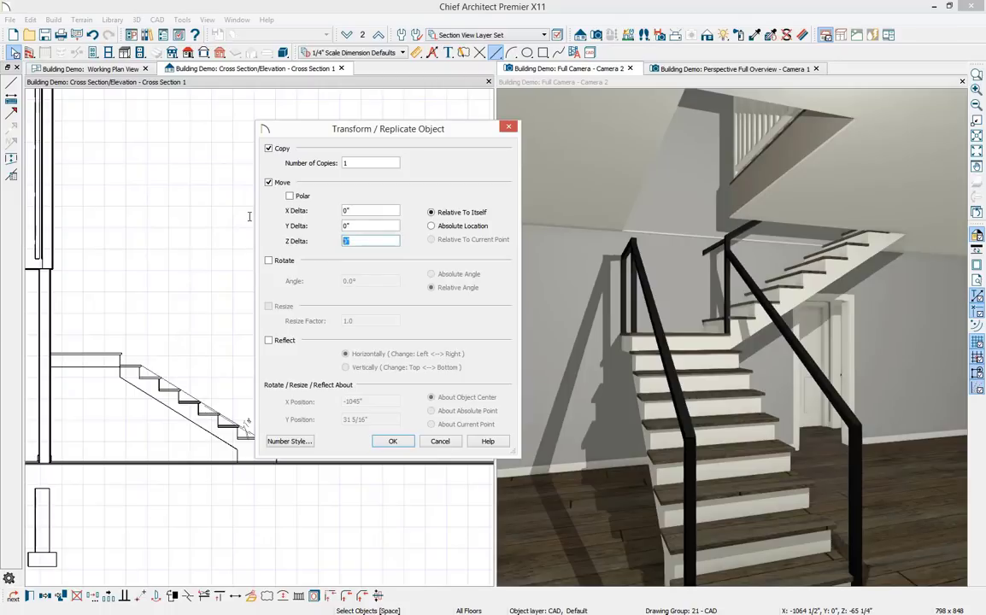
{"action": "type", "text": "6'8"}
{"action": "key", "text": "Tab"}
{"action": "left_click", "coordinate": [394, 441]}
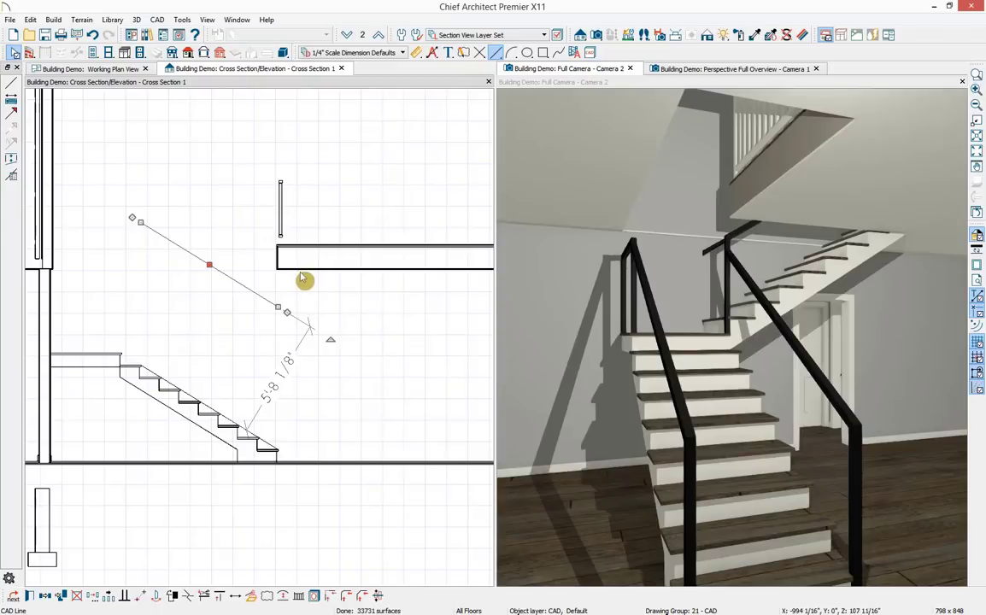
Draw a horizontal line from the lower corner of the second-floor platform to the sloped headroom line
{"action": "left_click", "coordinate": [11, 85]}
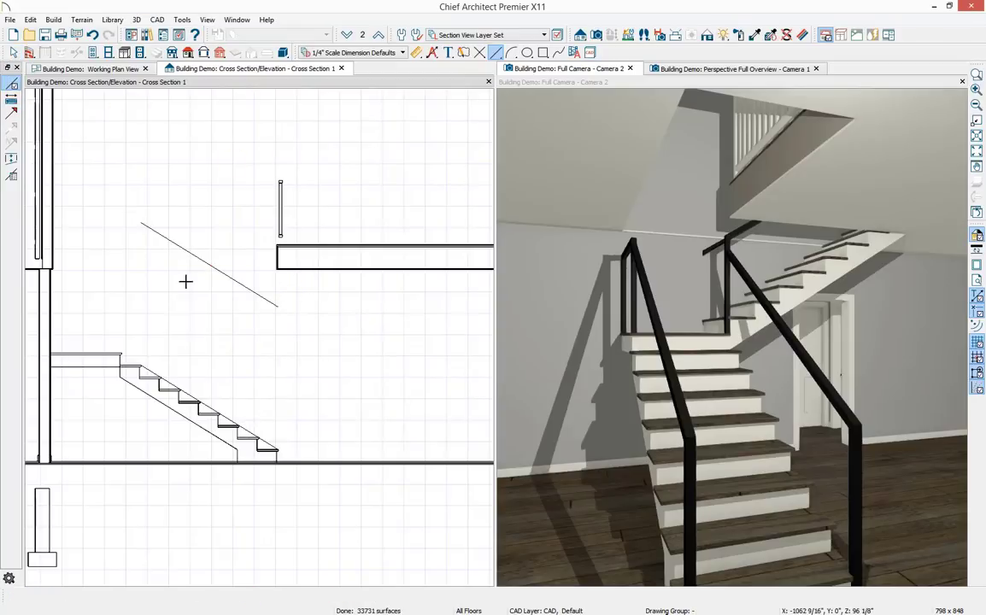
{"action": "scroll", "coordinate": [274, 270], "scroll_direction": "up", "scroll_amount": 2}
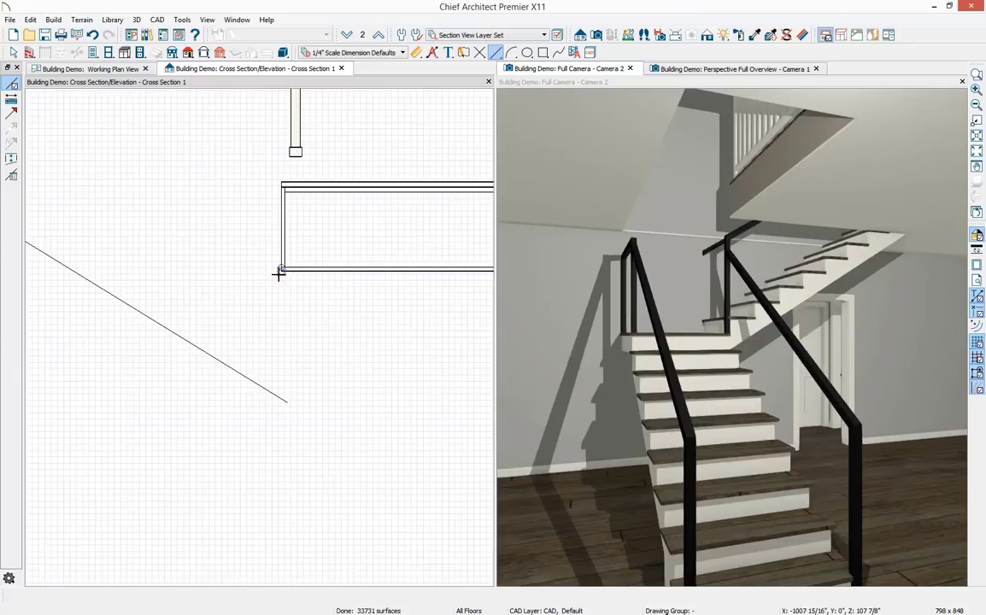
{"action": "left_click_drag", "start_coordinate": [281, 270], "coordinate": [73, 272]}
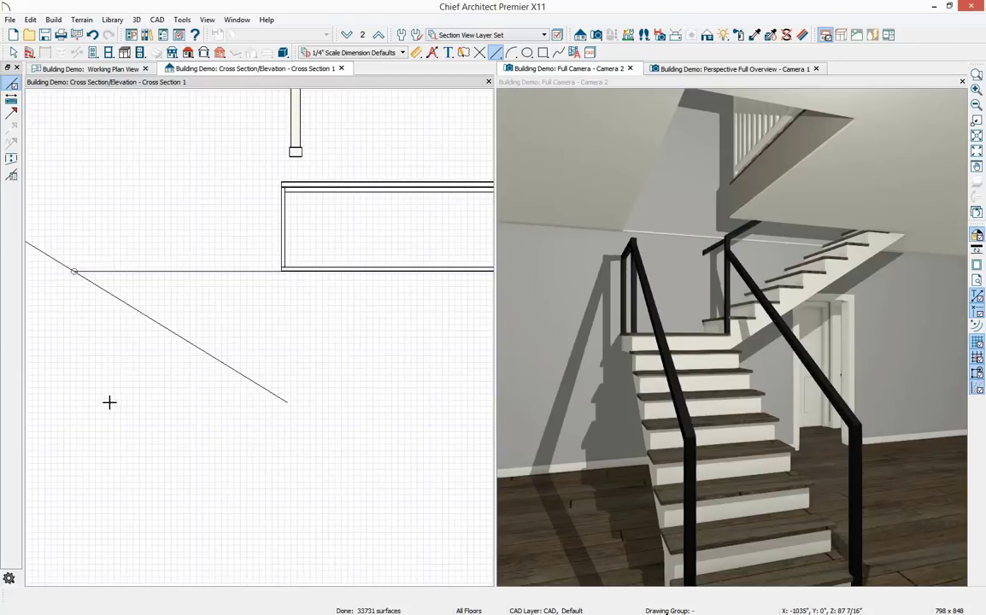
Check the horizontal line's length in its line specification, leaving its values unchanged
{"action": "middle_click_drag", "start_coordinate": [151, 397], "coordinate": [241, 370]}
{"action": "scroll", "coordinate": [241, 369], "scroll_direction": "down", "scroll_amount": 3}
{"action": "left_click", "coordinate": [260, 333]}
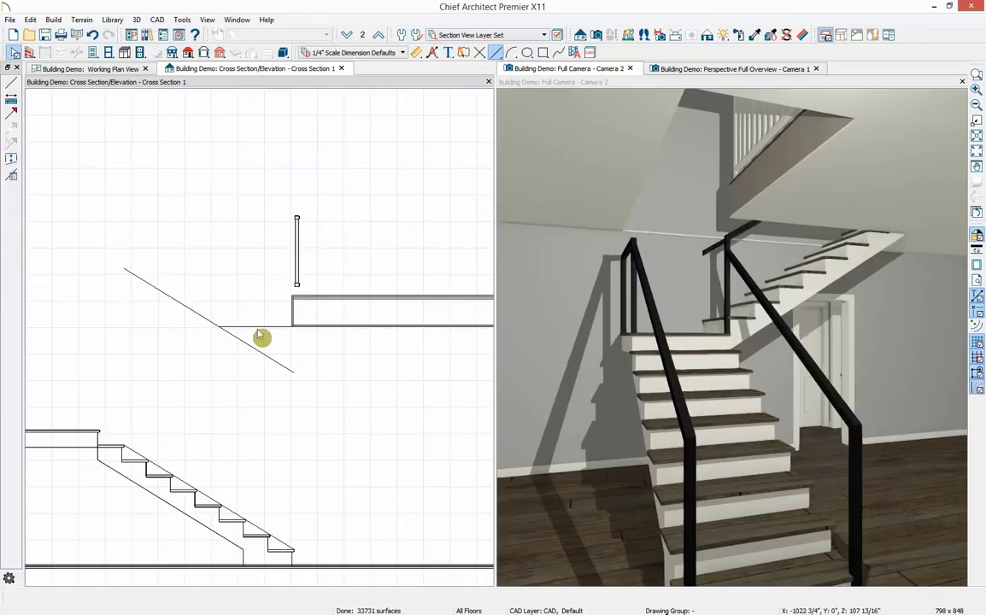
{"action": "double_click", "coordinate": [255, 327]}
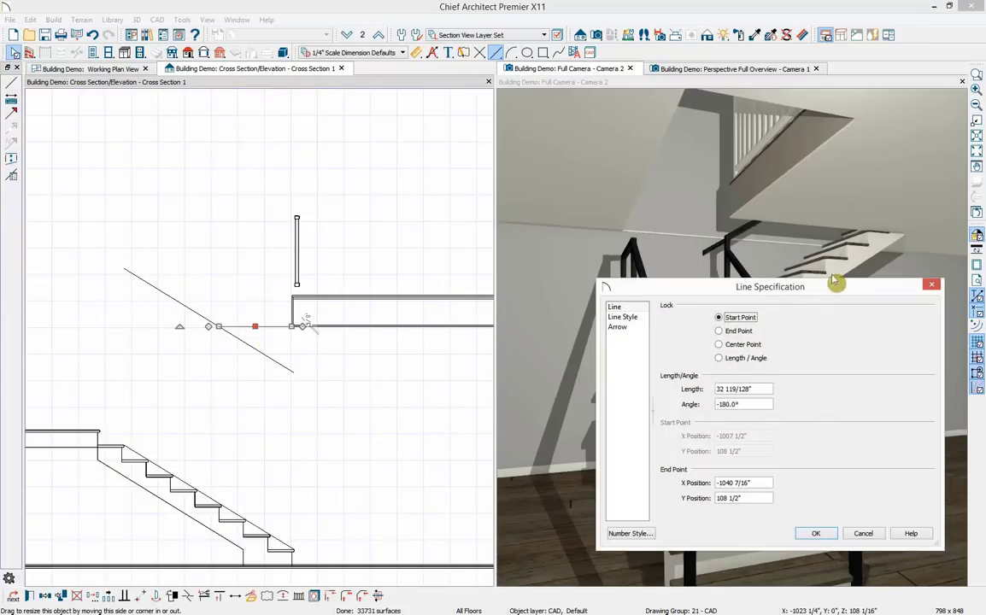
{"action": "left_click_drag", "start_coordinate": [759, 291], "coordinate": [351, 181]}
{"action": "left_click_drag", "start_coordinate": [325, 277], "coordinate": [220, 294]}
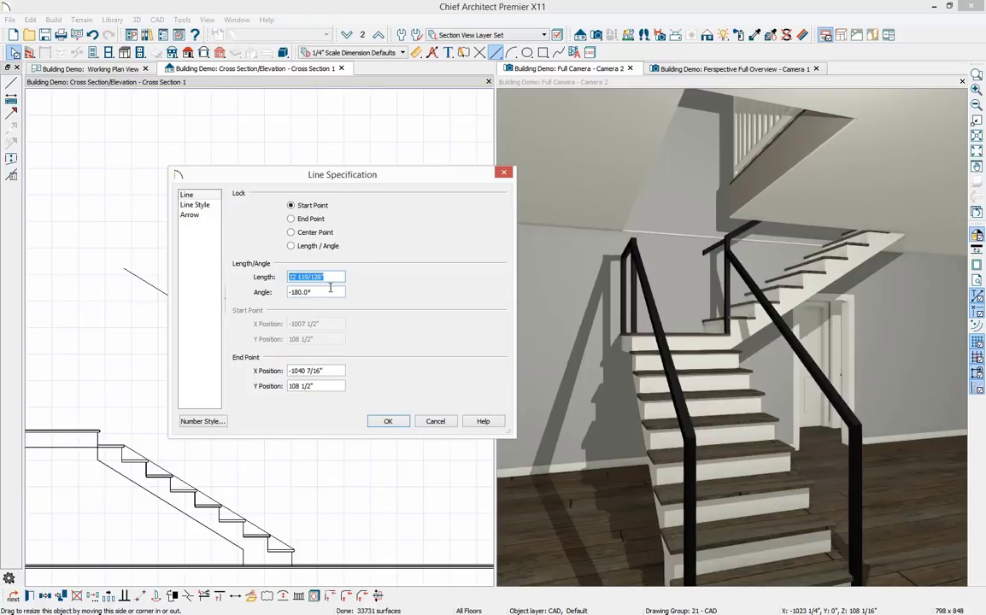
{"action": "left_click", "coordinate": [316, 278]}
{"action": "left_click", "coordinate": [300, 278]}
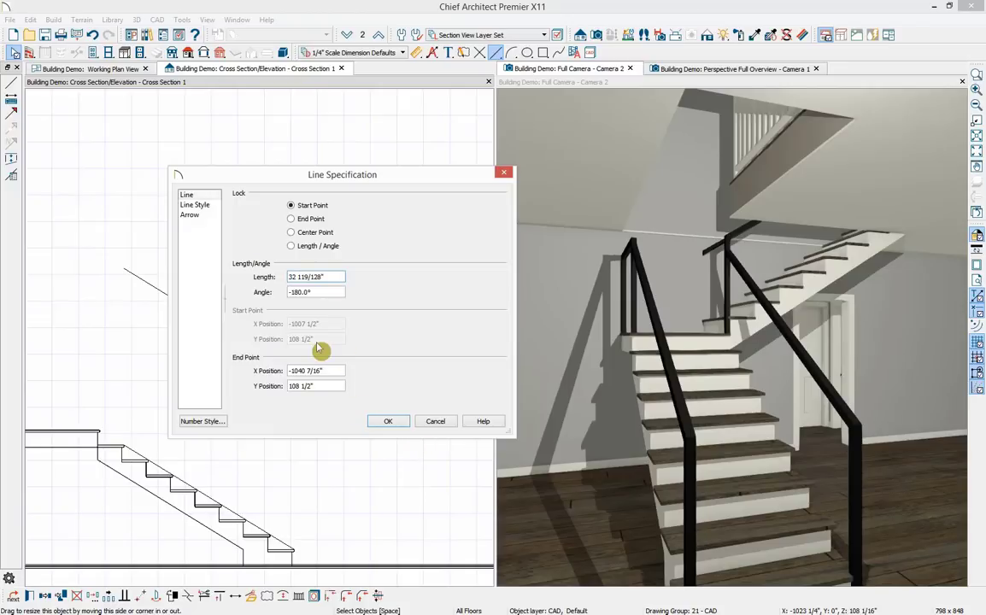
{"action": "left_click", "coordinate": [388, 421]}
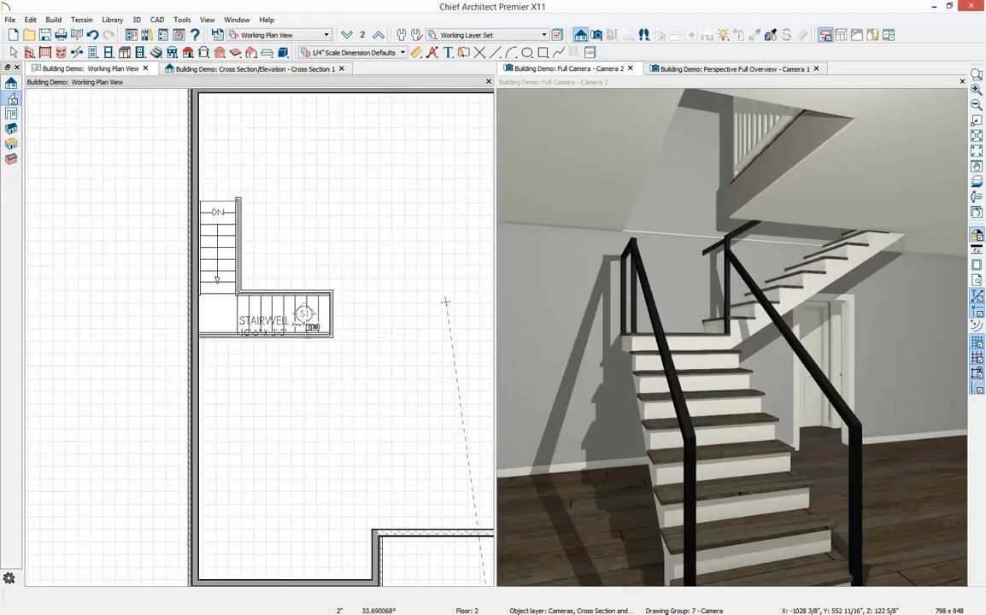
In the plan view, move the stairwell's end railing by X -32" relative to its start, shortening the opening
{"action": "scroll", "coordinate": [304, 319], "scroll_direction": "up", "scroll_amount": 2}
{"action": "left_click", "coordinate": [357, 307]}
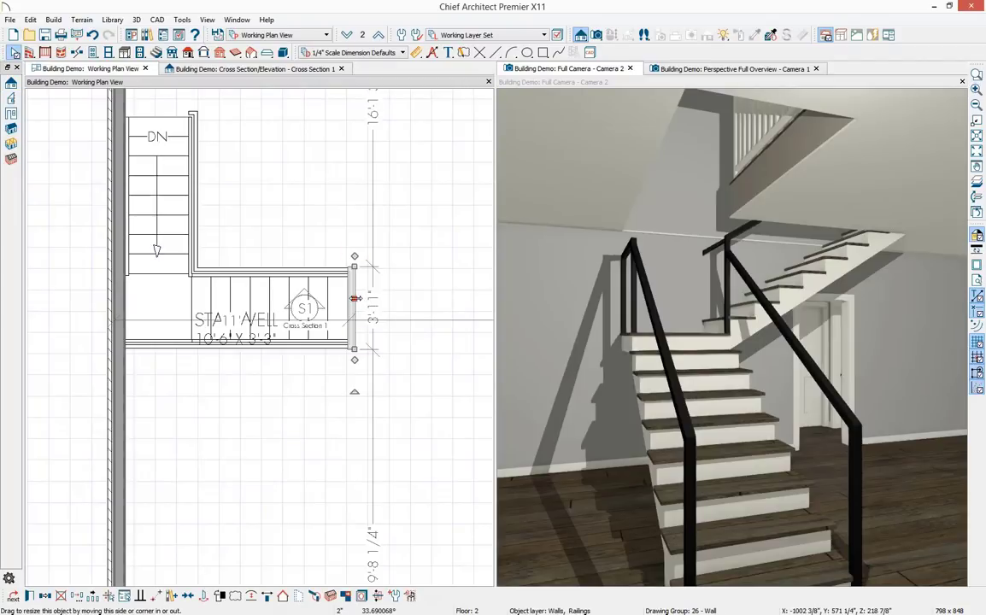
{"action": "left_click_drag", "start_coordinate": [355, 297], "coordinate": [350, 299]}
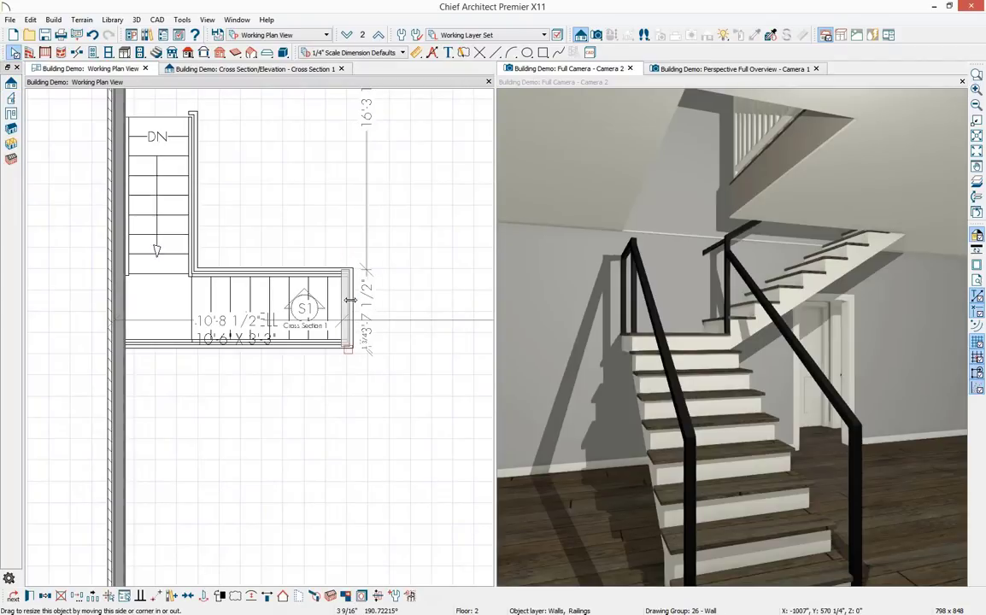
{"action": "key", "text": "Tab"}
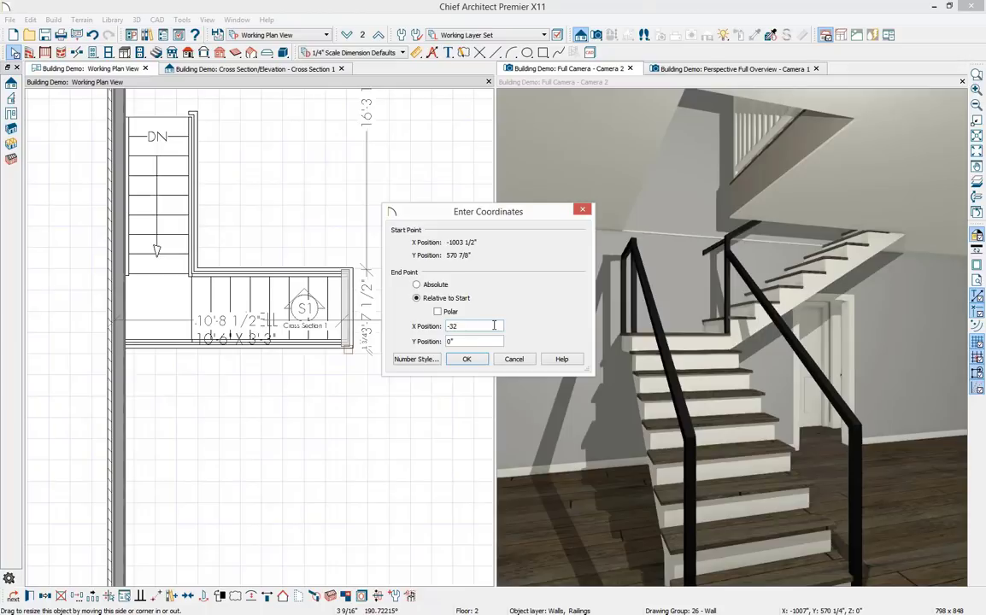
{"action": "key", "text": "Return"}
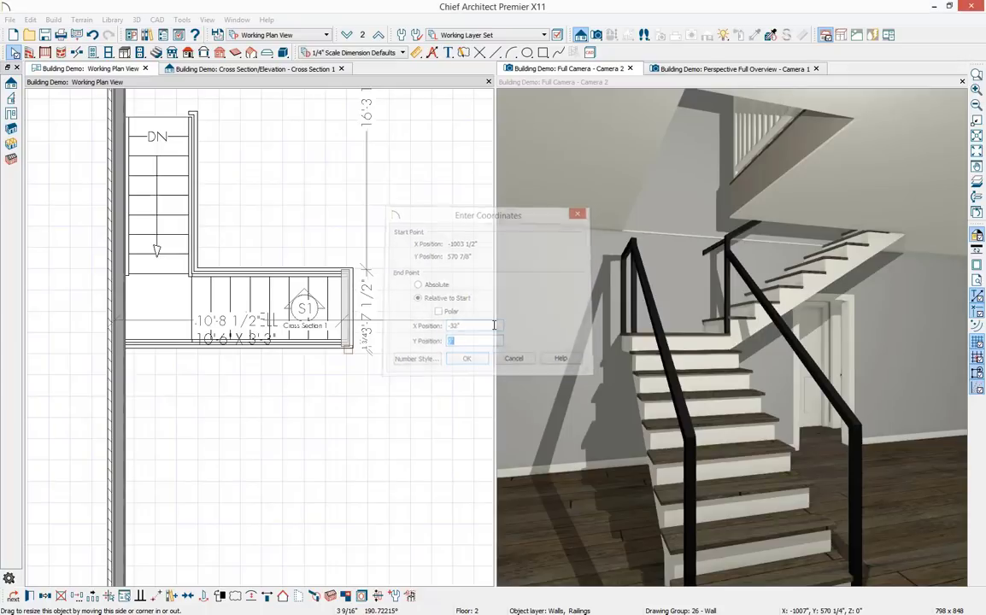
Return to the cross section and delete the short horizontal line at the floor platform's corner
{"action": "left_click", "coordinate": [252, 68]}
{"action": "scroll", "coordinate": [220, 333], "scroll_direction": "up", "scroll_amount": 4}
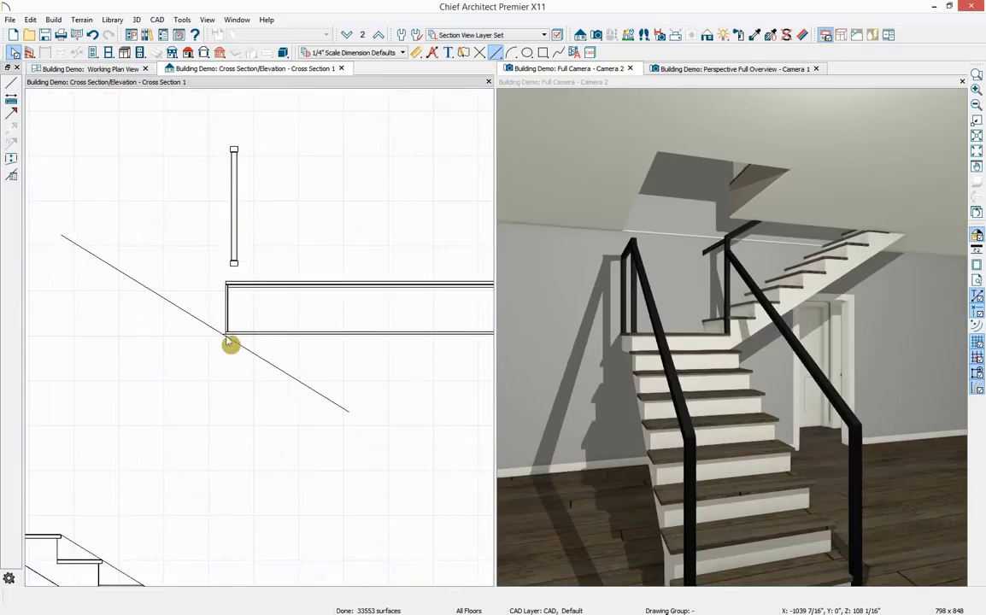
{"action": "left_click", "coordinate": [219, 335]}
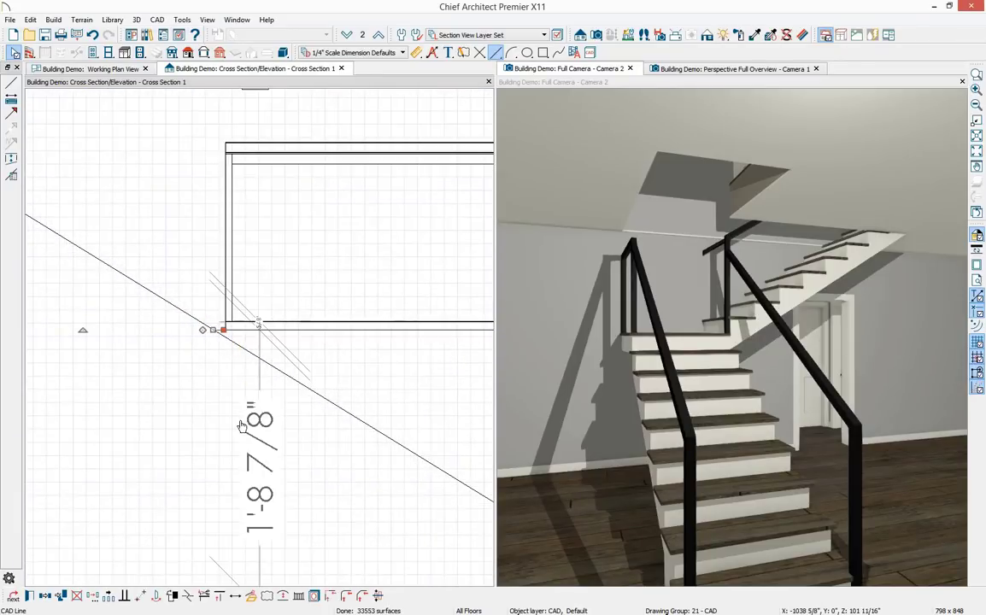
{"action": "key", "text": "Delete"}
{"action": "scroll", "coordinate": [242, 427], "scroll_direction": "down", "scroll_amount": 4}
{"action": "middle_click_drag", "start_coordinate": [242, 427], "coordinate": [278, 367]}
{"action": "scroll", "coordinate": [278, 367], "scroll_direction": "down", "scroll_amount": 4}
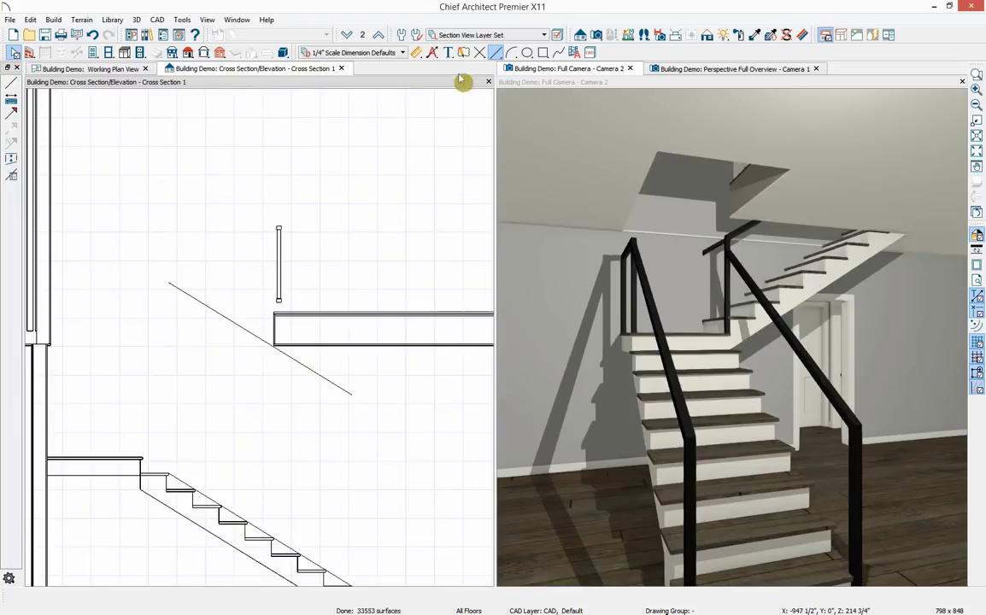
Add a vertical point-to-point dimension from the platform's lower corner to the line along the stair nosings
{"action": "left_click", "coordinate": [433, 57]}
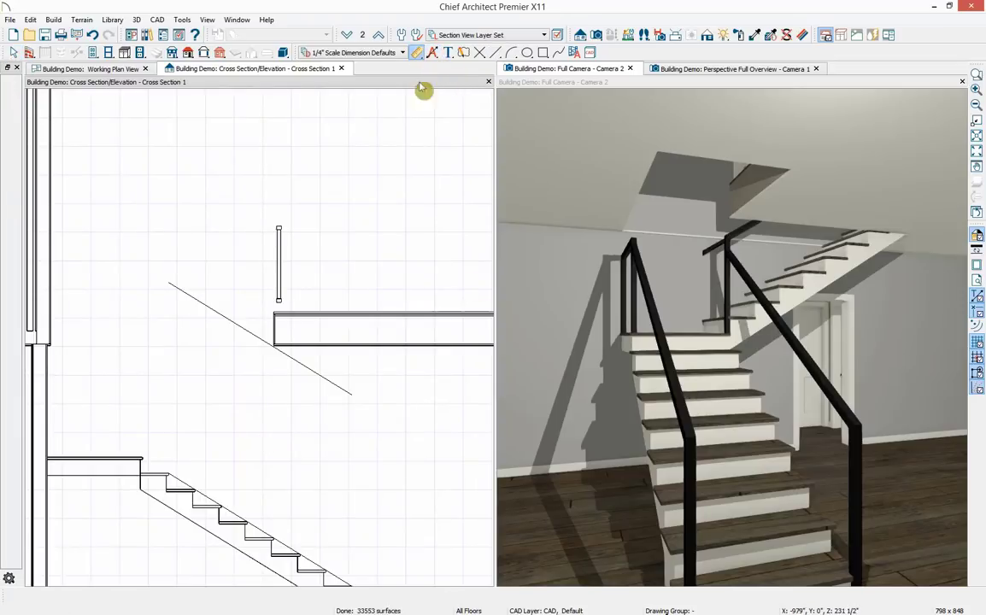
{"action": "left_click", "coordinate": [11, 208]}
{"action": "scroll", "coordinate": [328, 288], "scroll_direction": "up", "scroll_amount": 3}
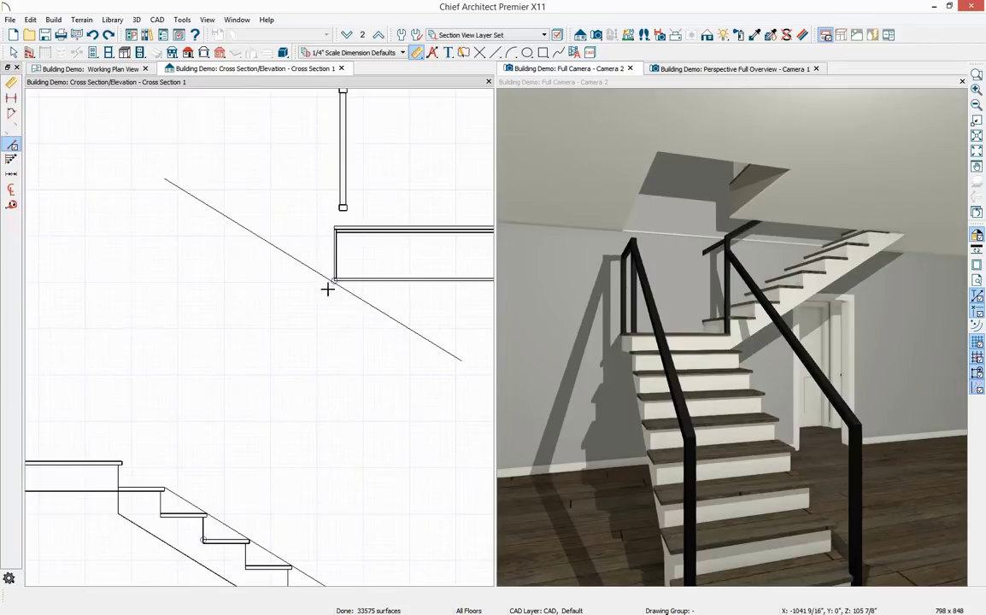
{"action": "left_click_drag", "start_coordinate": [333, 282], "coordinate": [325, 590]}
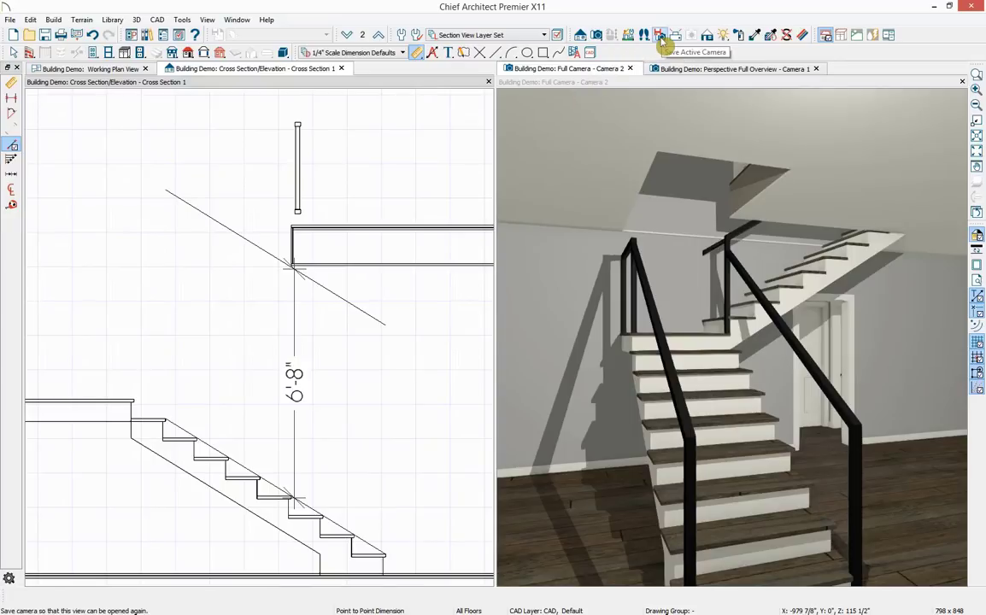
Close the cross section and interior camera views, and orbit the exterior overview to see the building from its front corner
{"action": "left_click", "coordinate": [341, 68]}
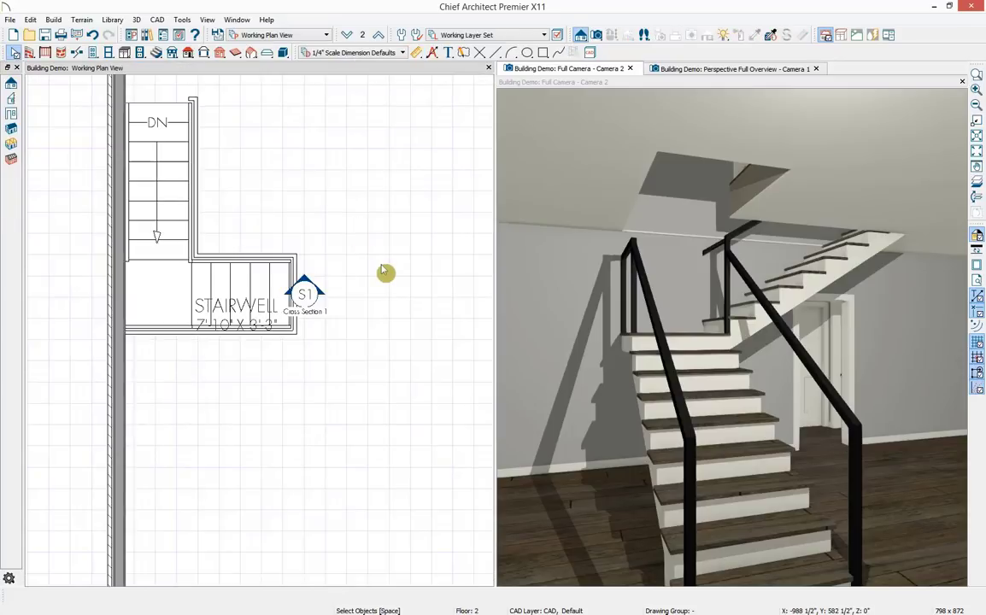
{"action": "scroll", "coordinate": [342, 252], "scroll_direction": "down", "scroll_amount": 3}
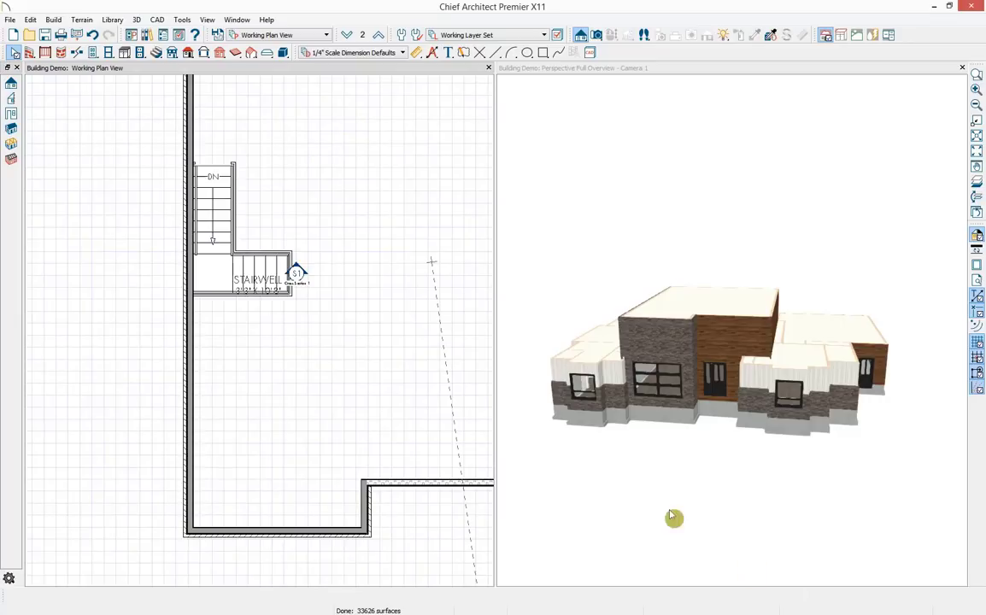
{"action": "left_click", "coordinate": [788, 293]}
{"action": "left_click_drag", "start_coordinate": [751, 290], "coordinate": [735, 282]}
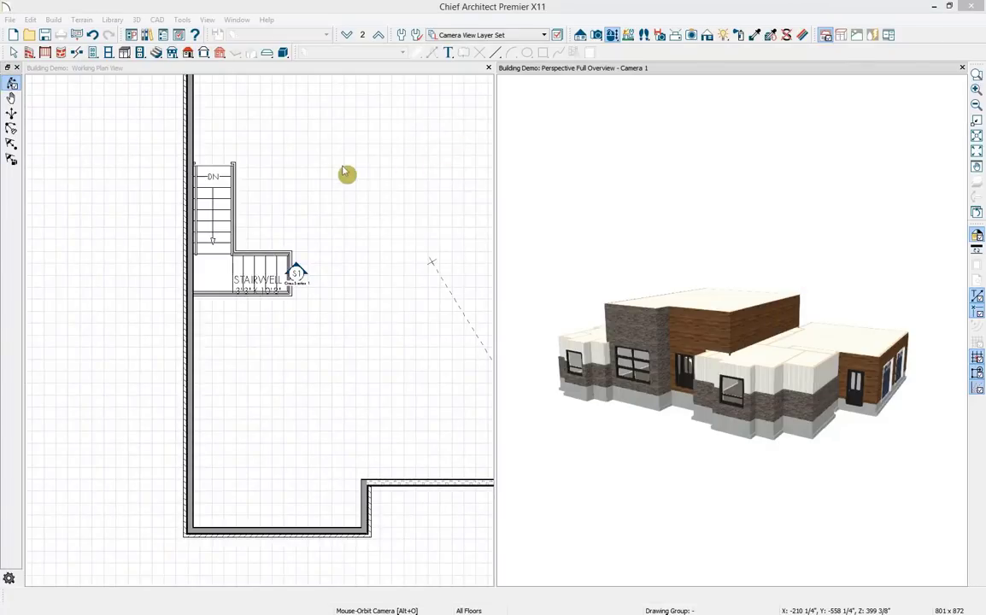
Open the automatic roof settings and enable Build Roof Planes and Auto Rebuild Roofs
{"action": "left_click", "coordinate": [188, 52]}
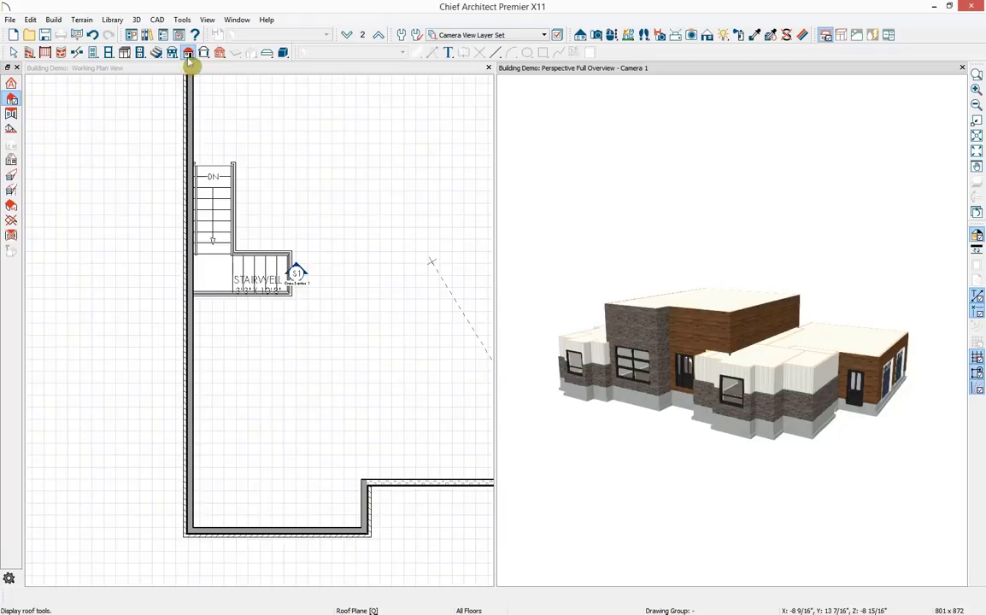
{"action": "left_click", "coordinate": [10, 86]}
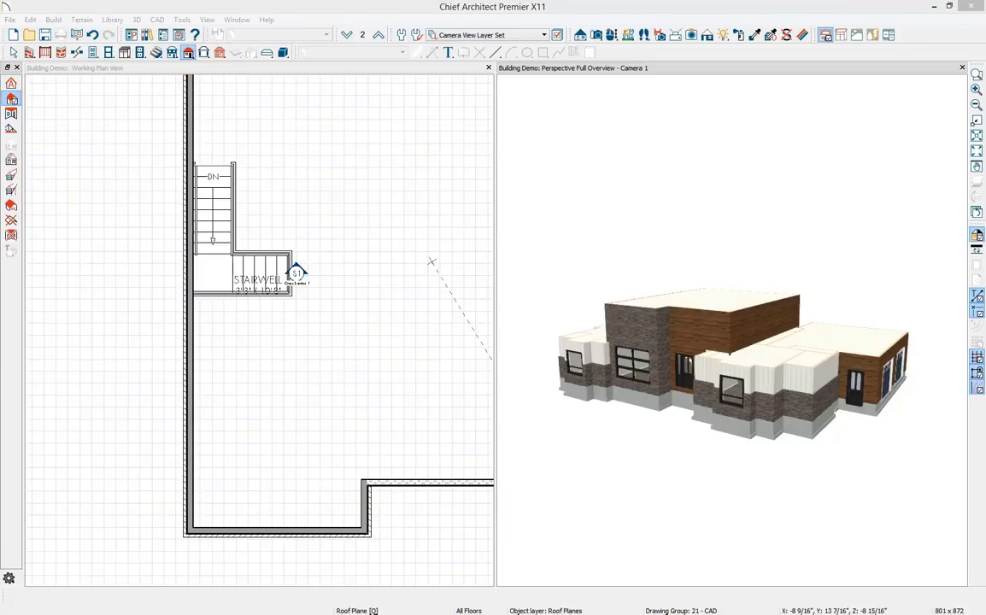
{"action": "left_click_drag", "start_coordinate": [982, 82], "coordinate": [469, 80]}
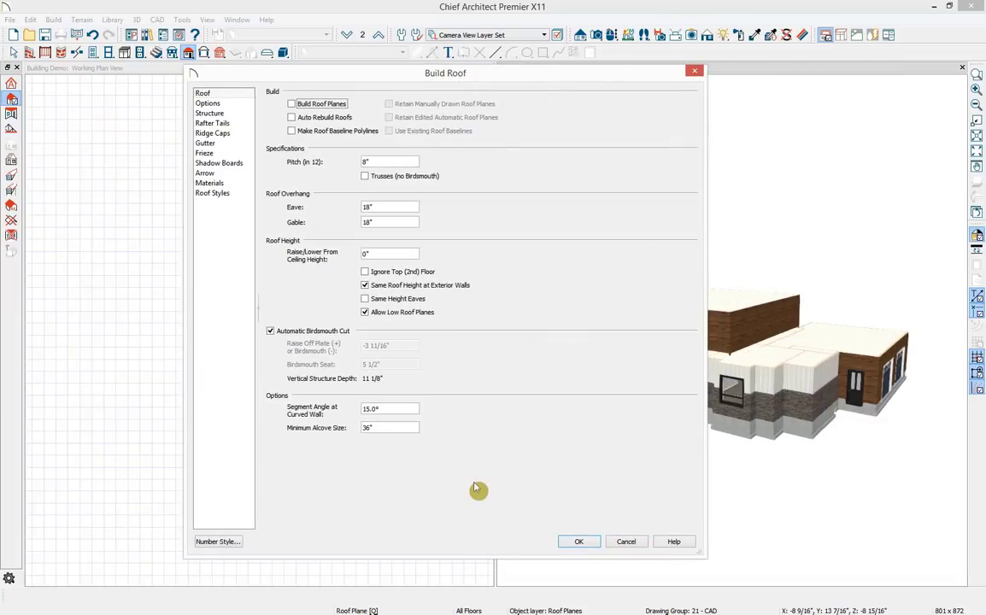
{"action": "left_click", "coordinate": [292, 104]}
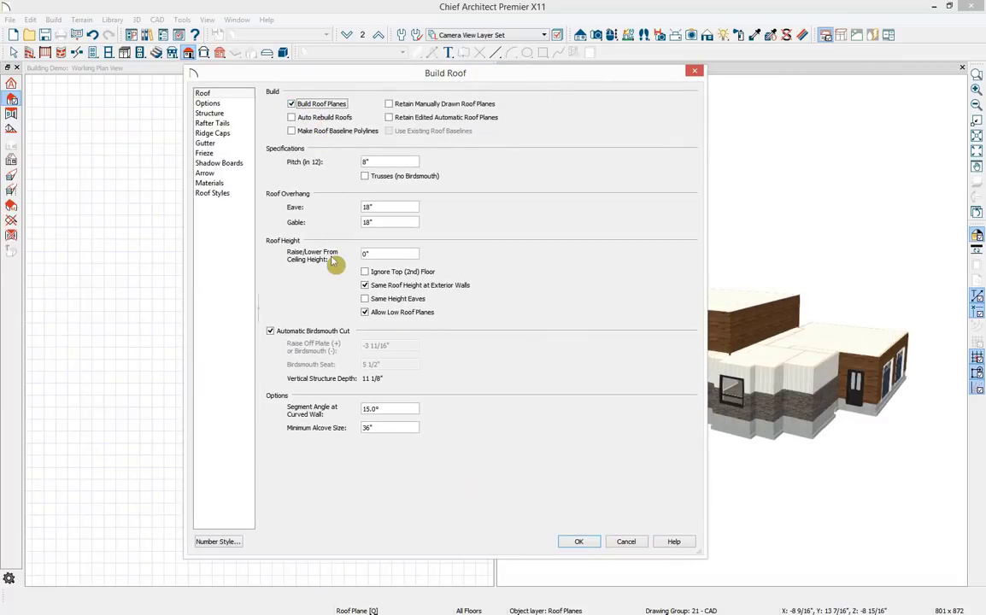
{"action": "left_click", "coordinate": [318, 118]}
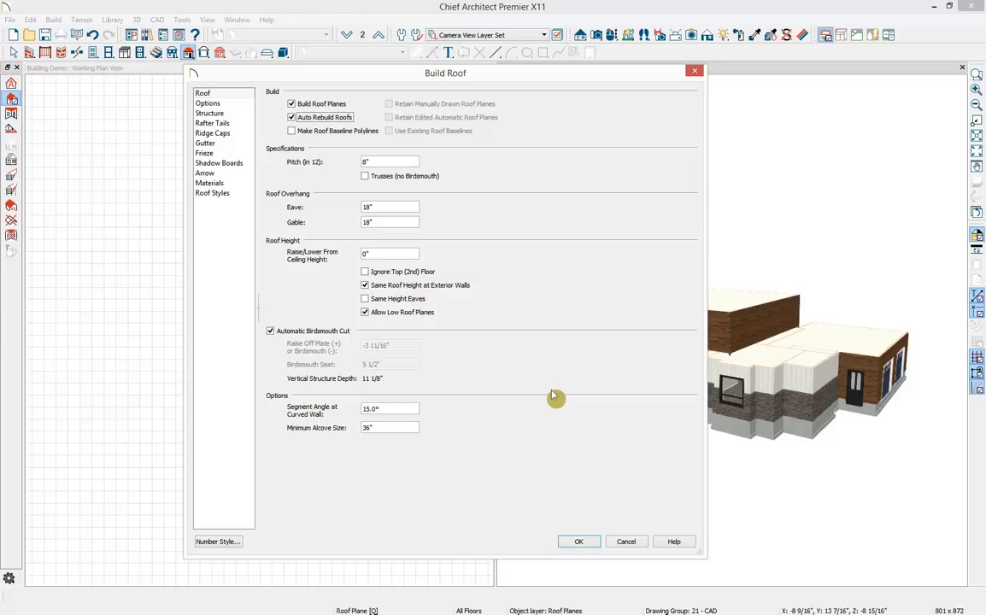
Set the roof pitch to 4 in 12 and both the eave and gable overhangs to 24"
{"action": "double_click", "coordinate": [391, 162]}
{"action": "key", "text": "Tab"}
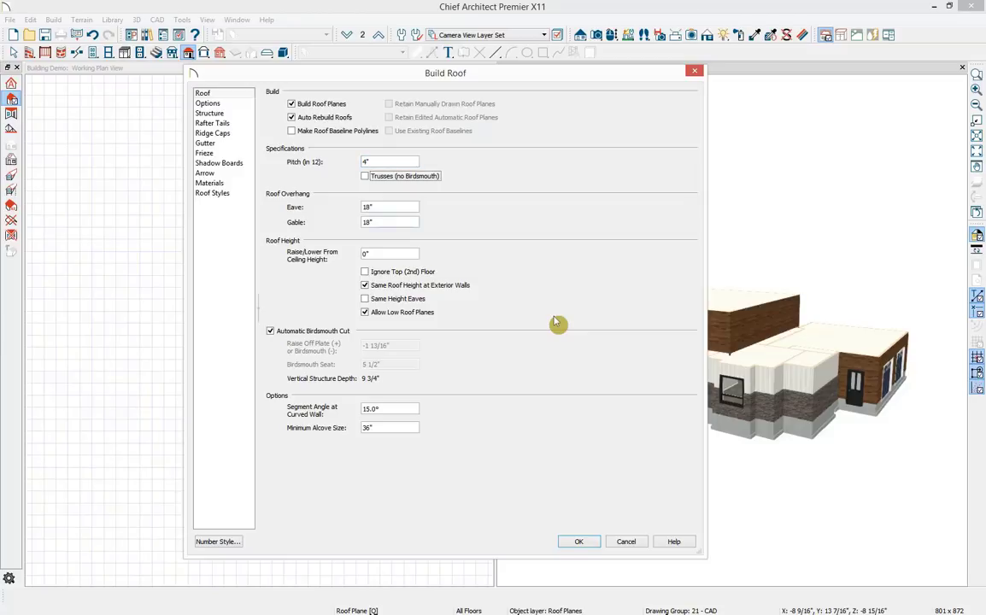
{"action": "double_click", "coordinate": [408, 207]}
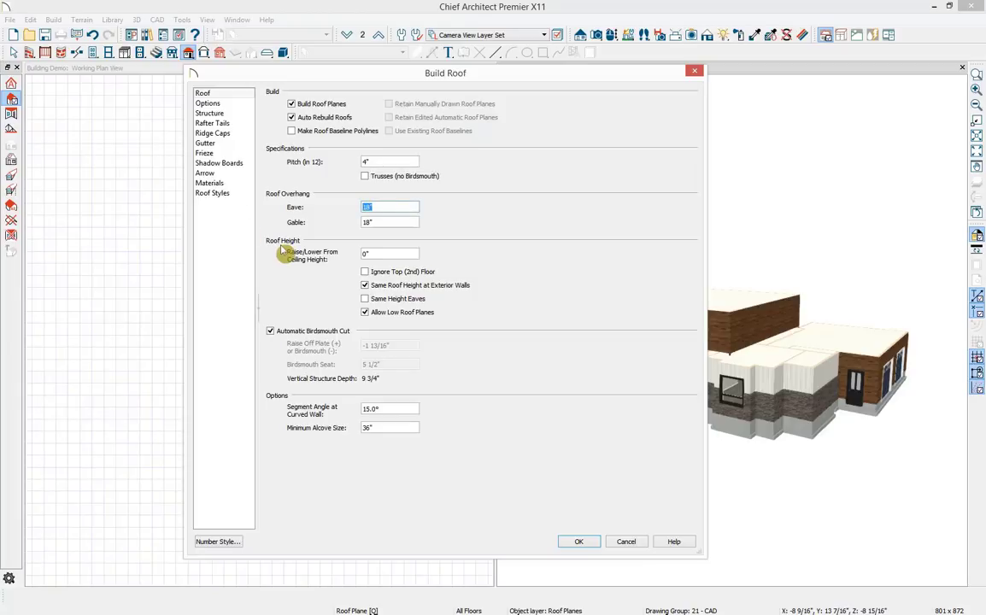
{"action": "type", "text": "24"}
{"action": "key", "text": "Tab"}
{"action": "key", "text": "Tab"}
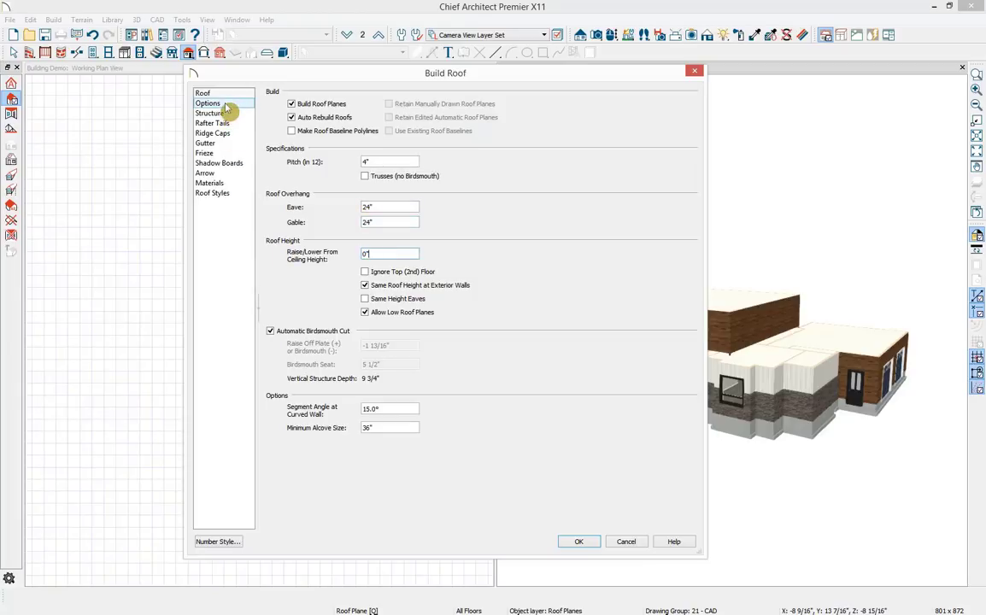
Review the remaining roof settings, from eave options, structure layers and rafter tails through ridge caps, gutters and materials to roof styles
{"action": "left_click", "coordinate": [224, 104]}
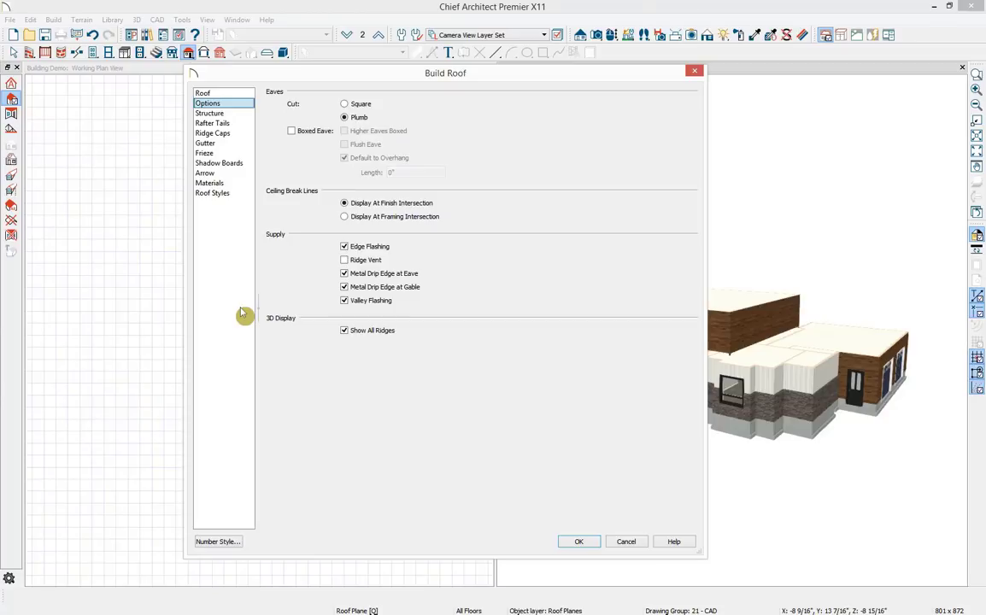
{"action": "left_click", "coordinate": [224, 114]}
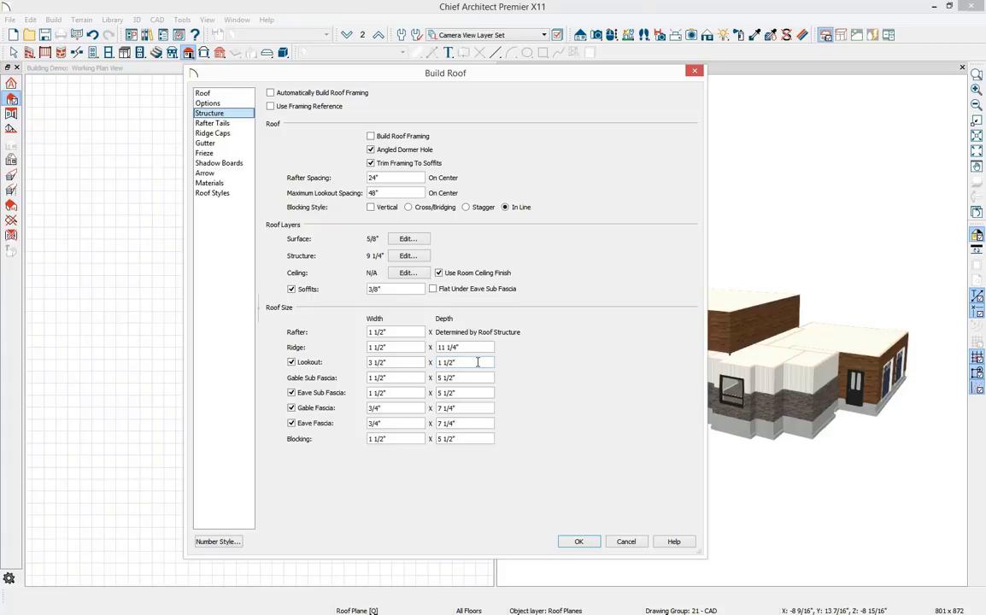
{"action": "left_click", "coordinate": [410, 272]}
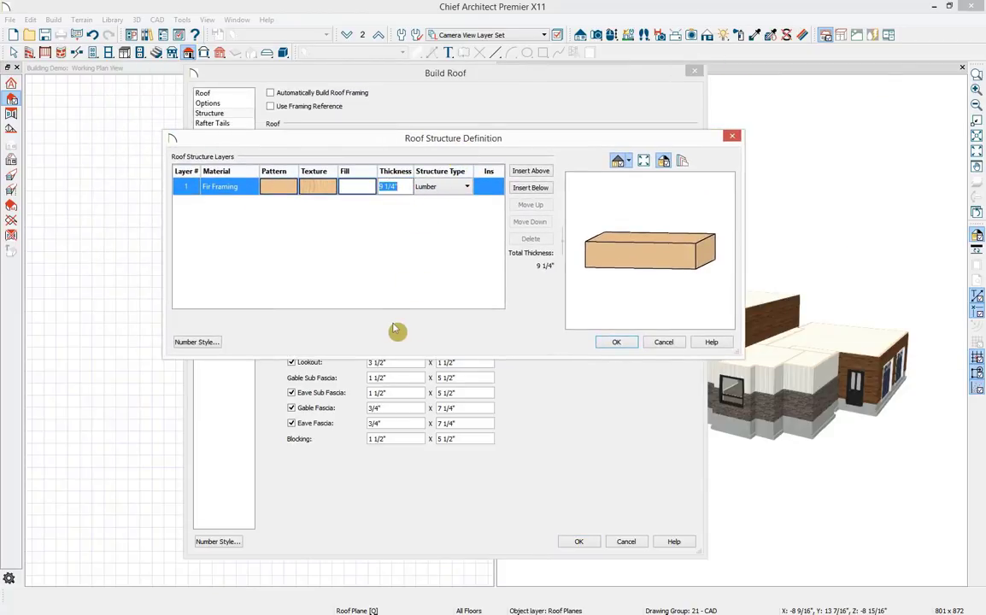
{"action": "left_click", "coordinate": [665, 343]}
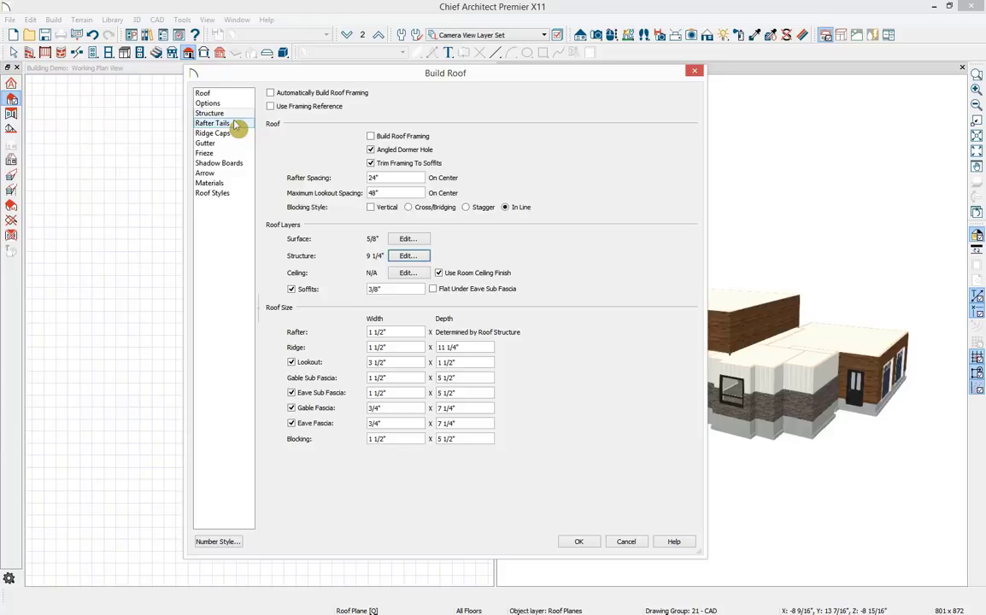
{"action": "left_click", "coordinate": [222, 124]}
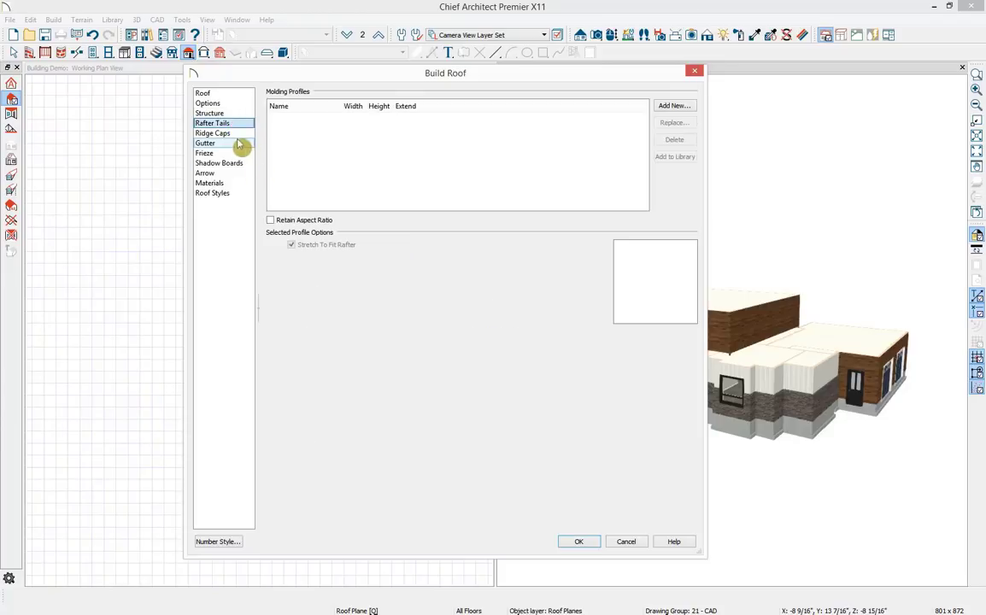
{"action": "left_click", "coordinate": [224, 134]}
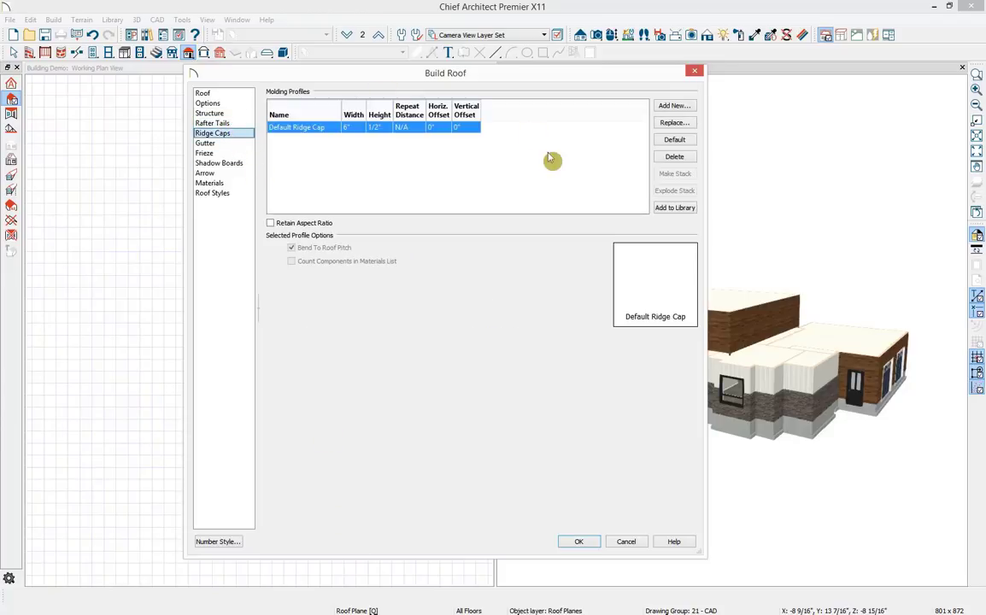
{"action": "left_click", "coordinate": [220, 143]}
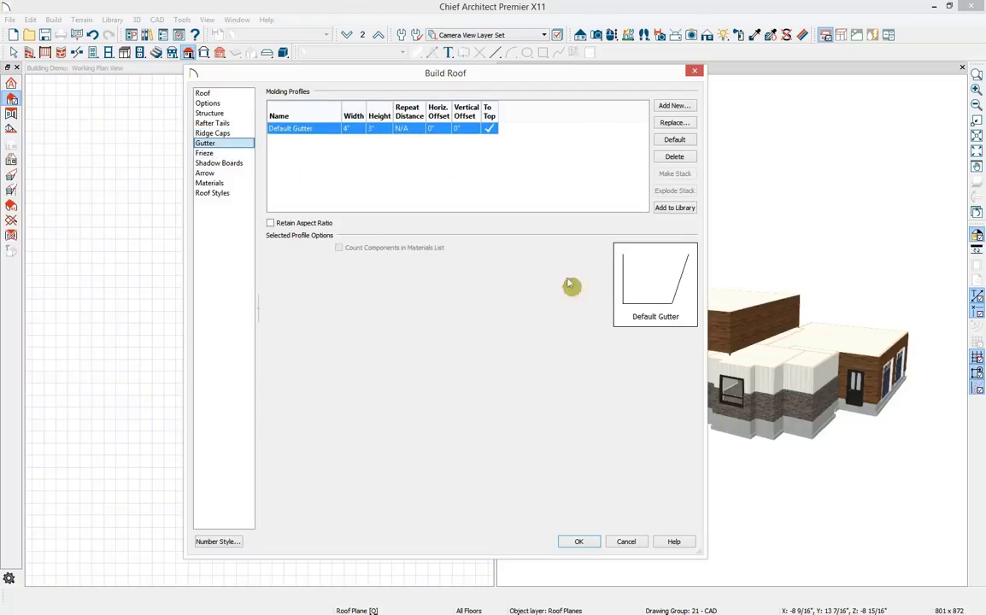
{"action": "left_click", "coordinate": [215, 153]}
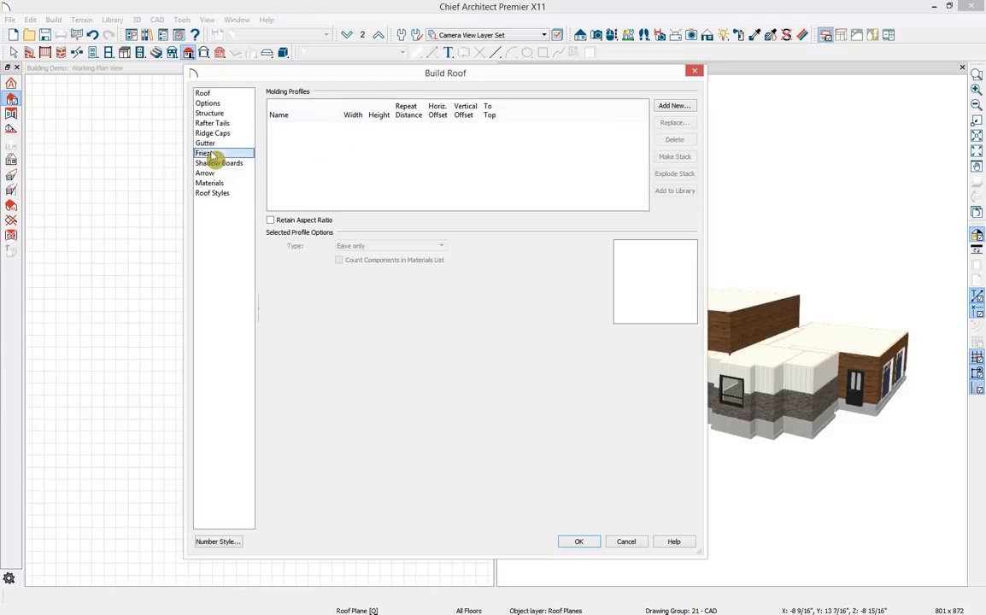
{"action": "left_click", "coordinate": [232, 164]}
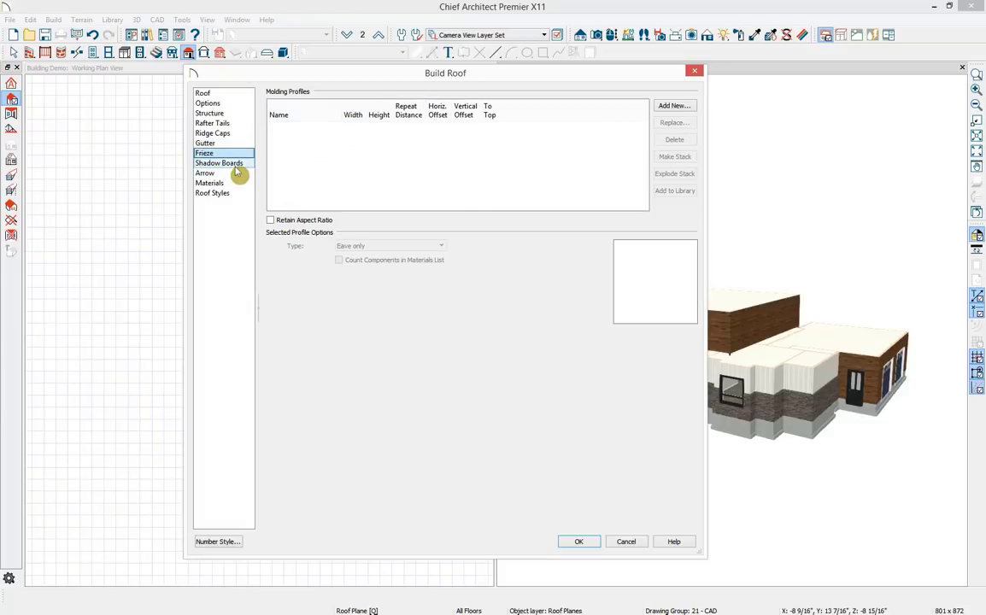
{"action": "left_click", "coordinate": [213, 183]}
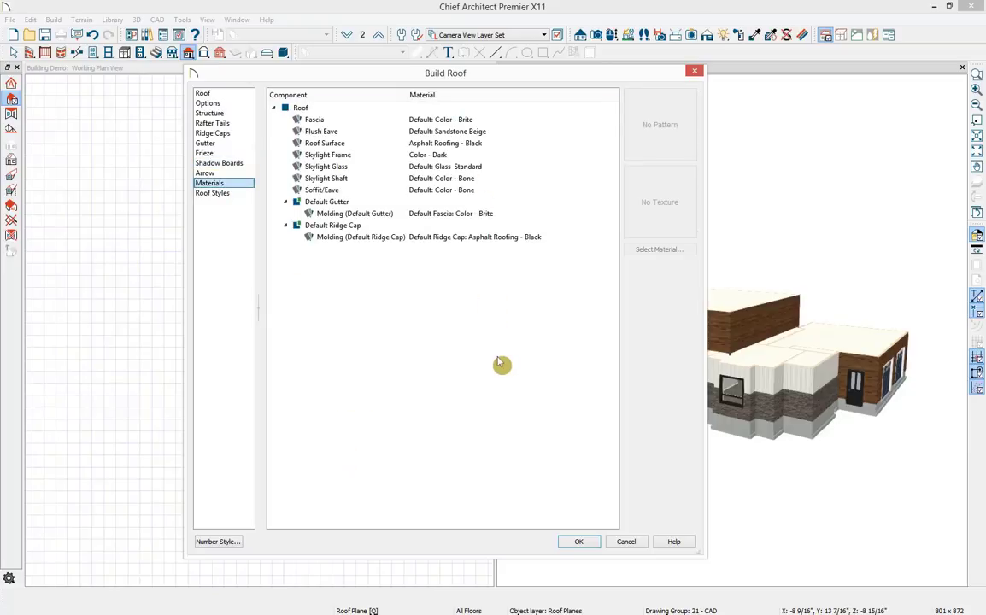
{"action": "left_click", "coordinate": [211, 193]}
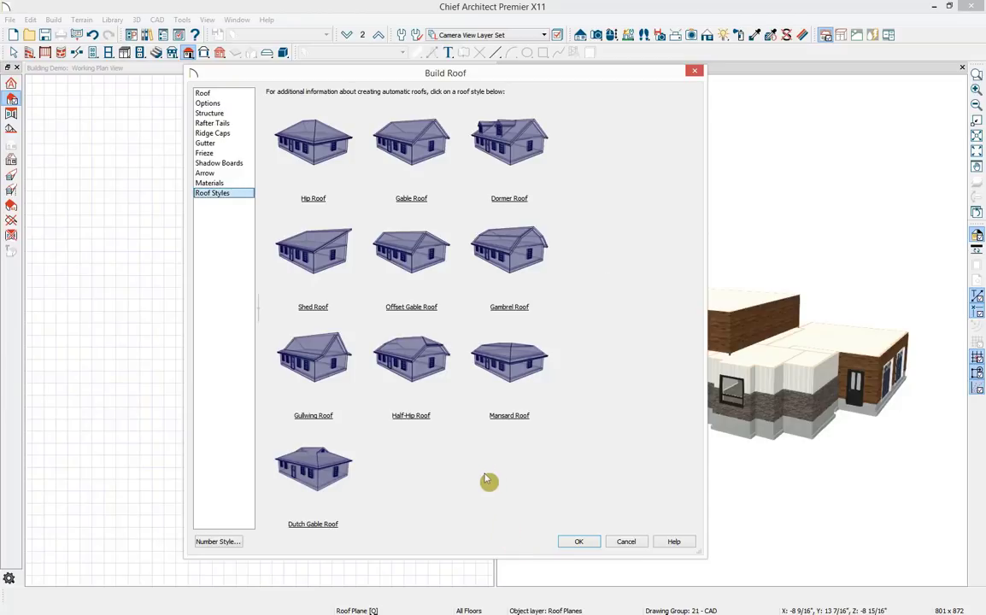
Read the help article on gable roofs, including how to change walls to gable or hip, and close it
{"action": "left_click", "coordinate": [410, 200]}
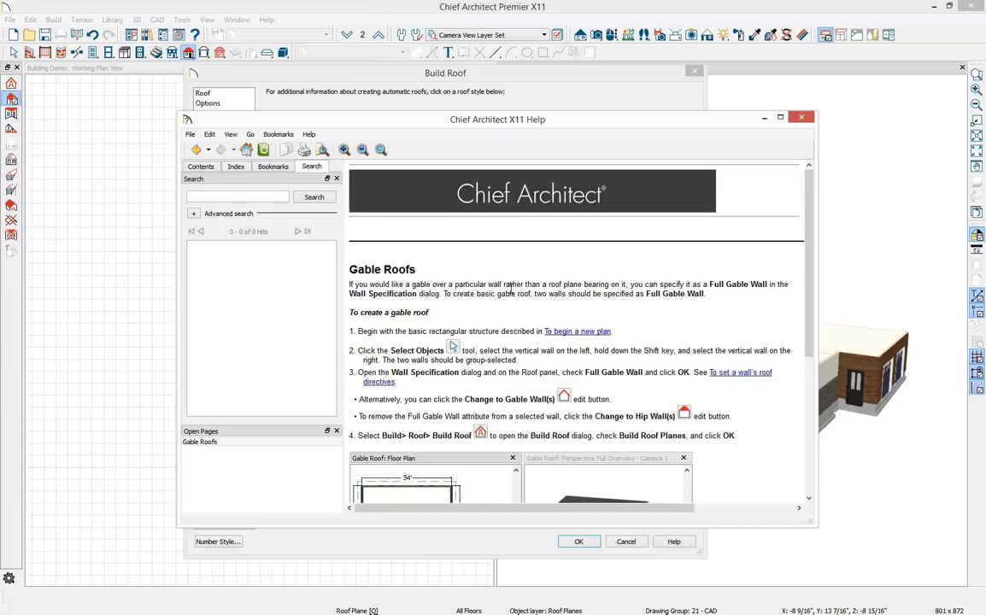
{"action": "scroll", "coordinate": [510, 290], "scroll_direction": "down", "scroll_amount": 2}
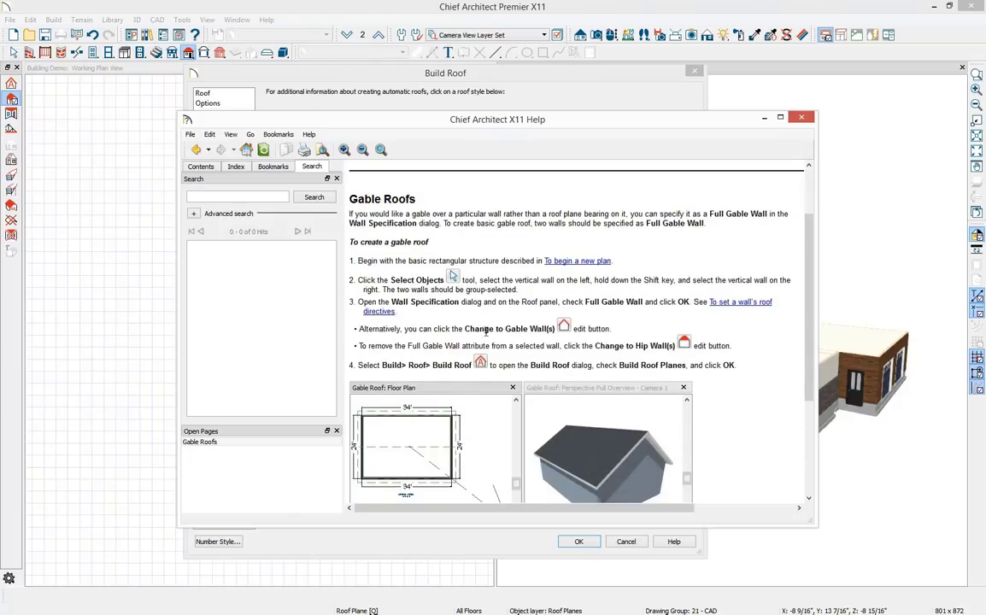
{"action": "left_click_drag", "start_coordinate": [471, 331], "coordinate": [618, 341]}
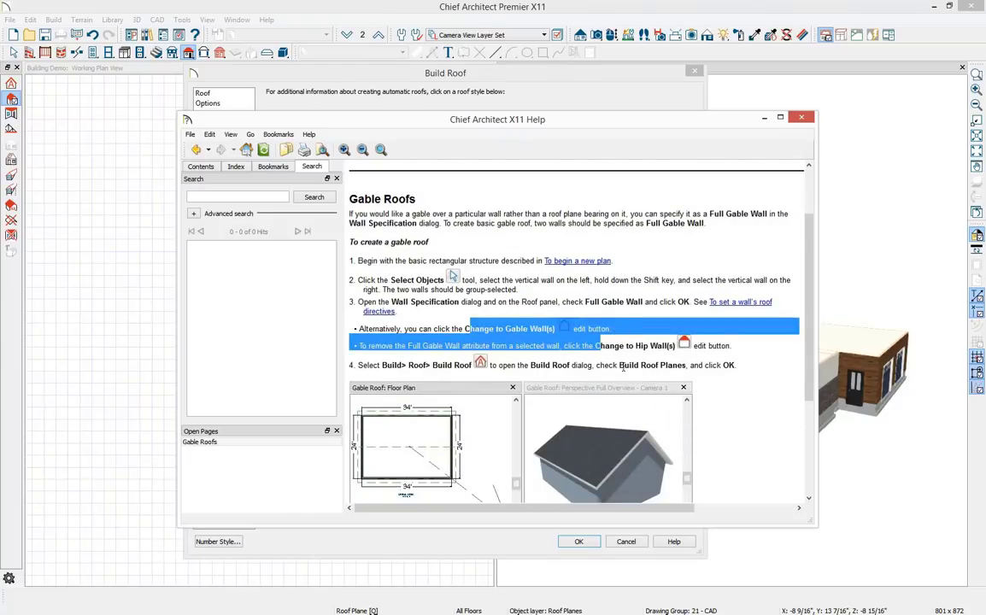
{"action": "left_click", "coordinate": [623, 370]}
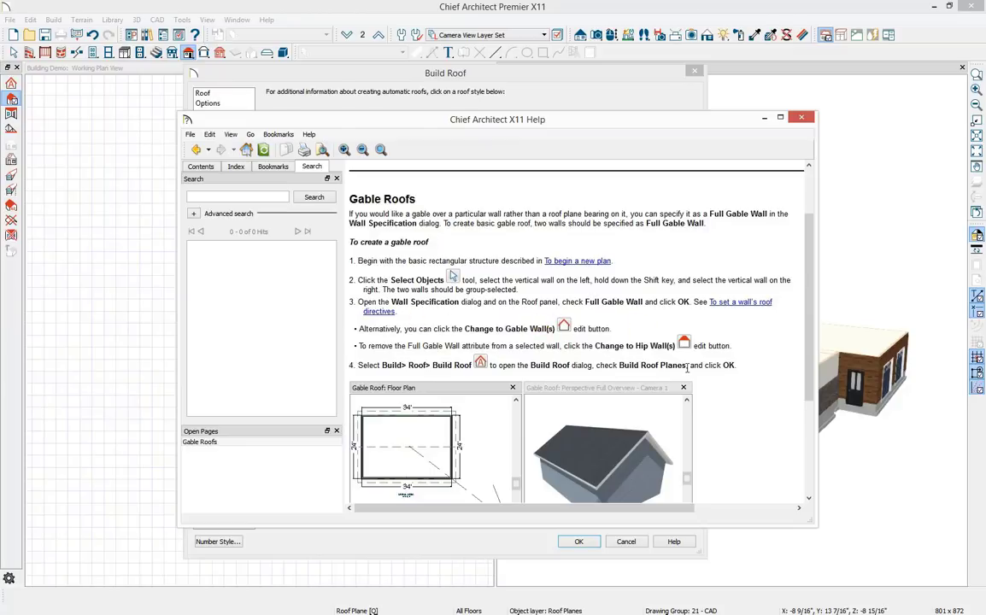
{"action": "left_click", "coordinate": [813, 122]}
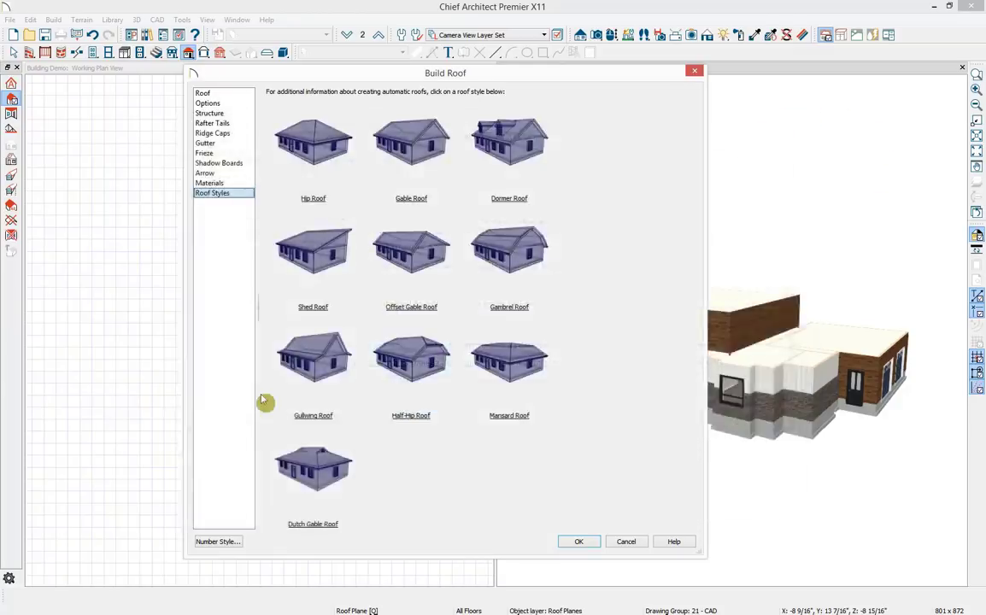
Build the roof with the chosen settings and check it in the exterior overview
{"action": "left_click", "coordinate": [581, 542]}
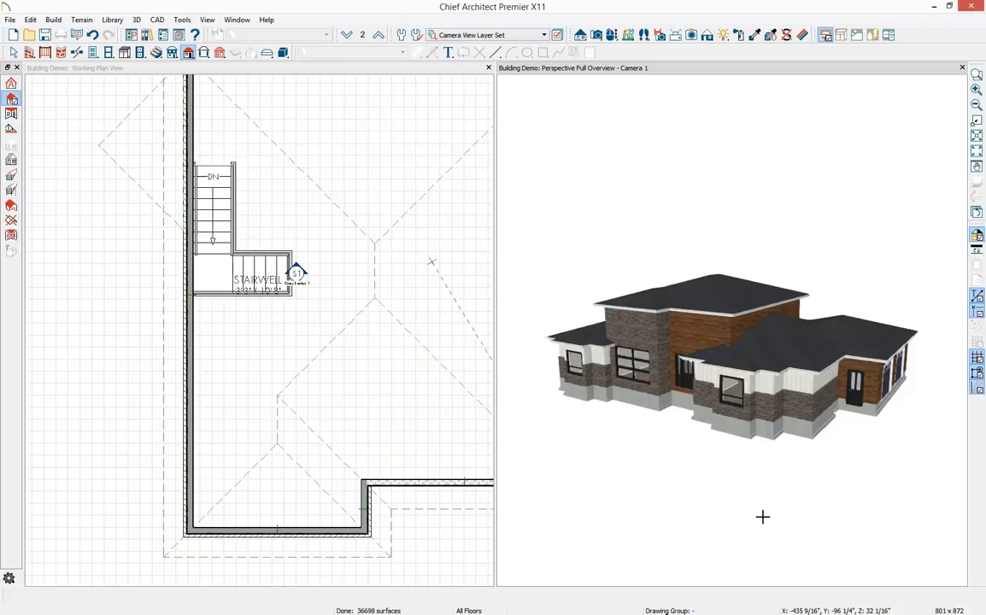
{"action": "key", "text": "space"}
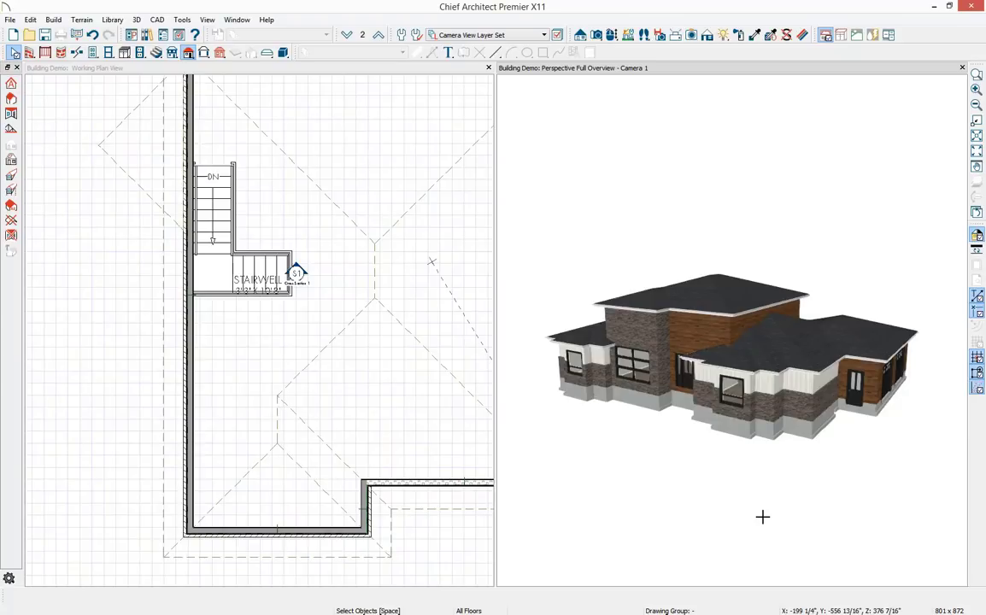
{"action": "middle_click_drag", "start_coordinate": [762, 474], "coordinate": [731, 458]}
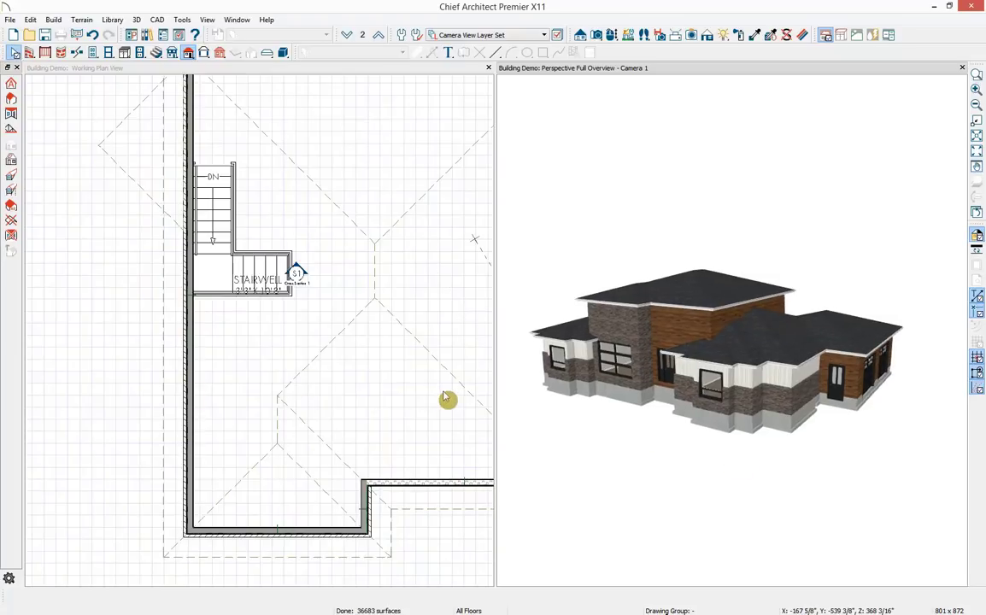
On floor 1, draw room dividers across the openings of the two windowed bump-outs along the front of the house
{"action": "scroll", "coordinate": [385, 394], "scroll_direction": "down", "scroll_amount": 3}
{"action": "scroll", "coordinate": [385, 394], "scroll_direction": "down", "scroll_amount": 2}
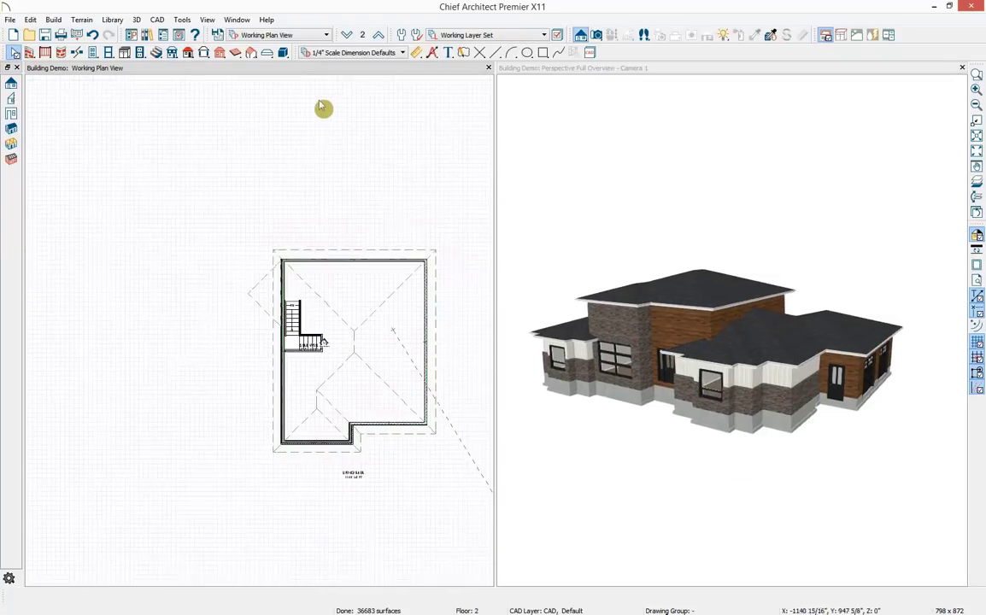
{"action": "left_click", "coordinate": [348, 36]}
{"action": "scroll", "coordinate": [417, 418], "scroll_direction": "down", "scroll_amount": 3}
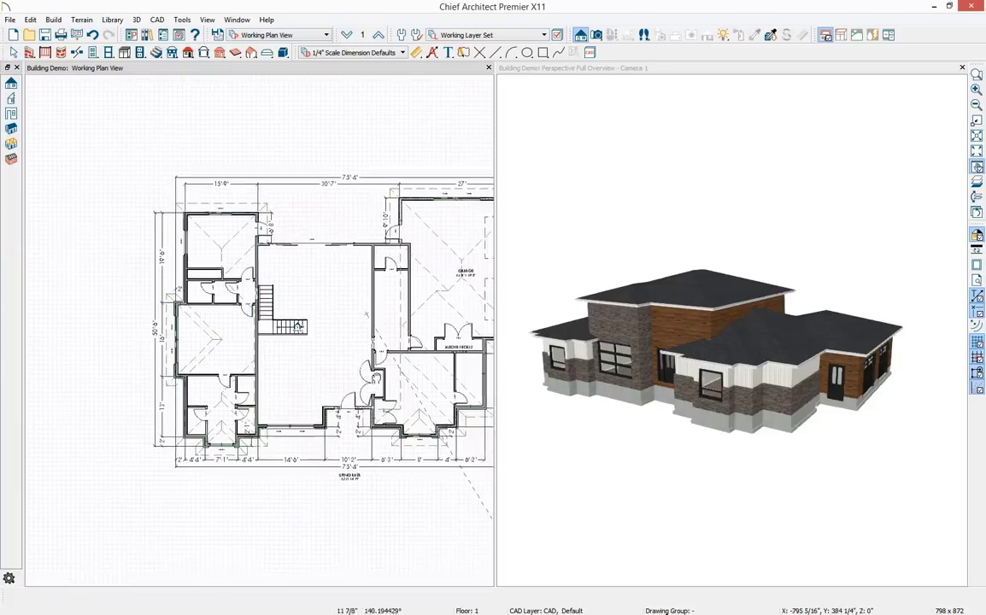
{"action": "scroll", "coordinate": [282, 427], "scroll_direction": "up", "scroll_amount": 2}
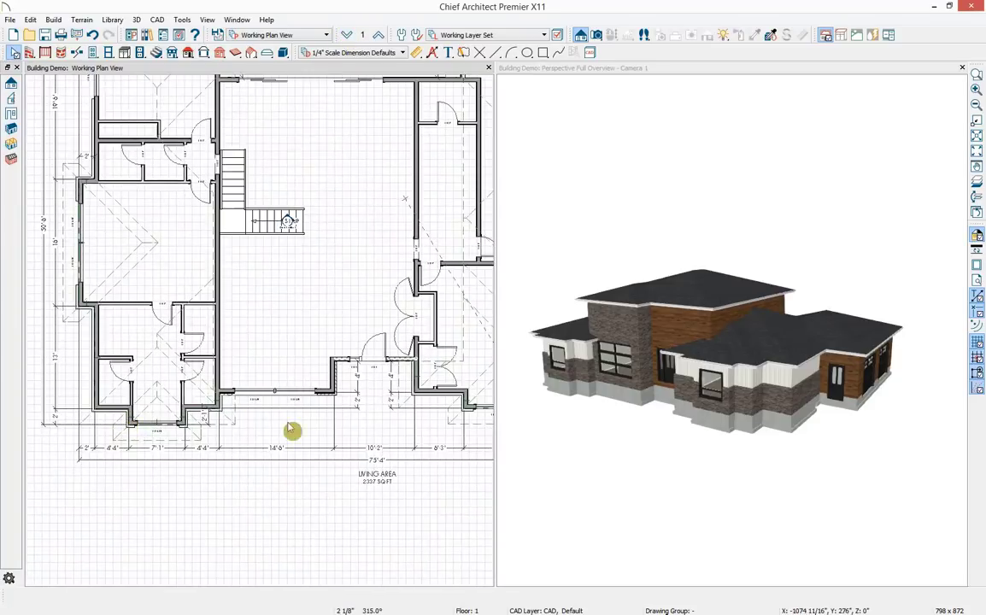
{"action": "scroll", "coordinate": [410, 402], "scroll_direction": "up", "scroll_amount": 2}
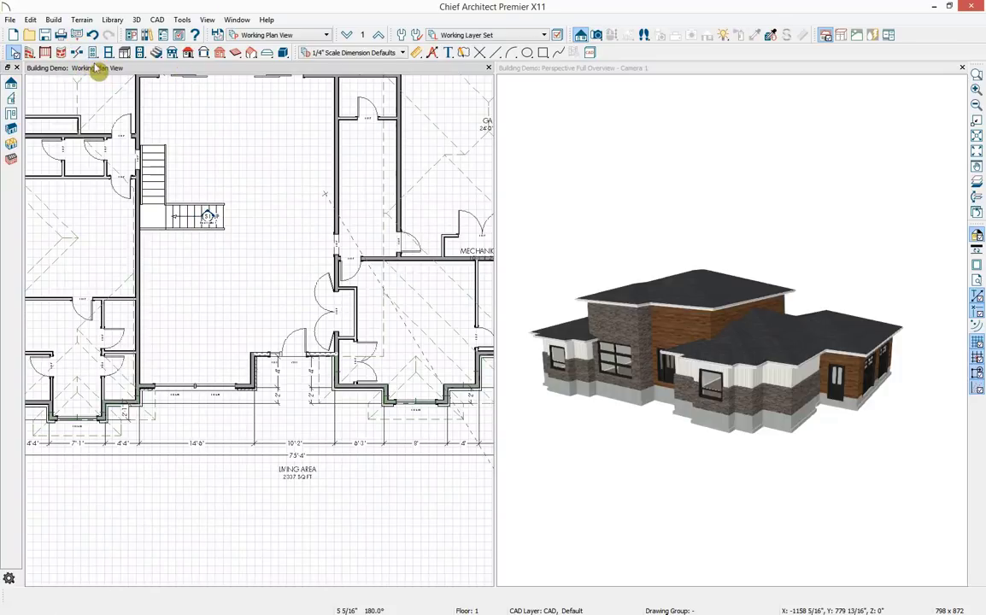
{"action": "left_click", "coordinate": [29, 52]}
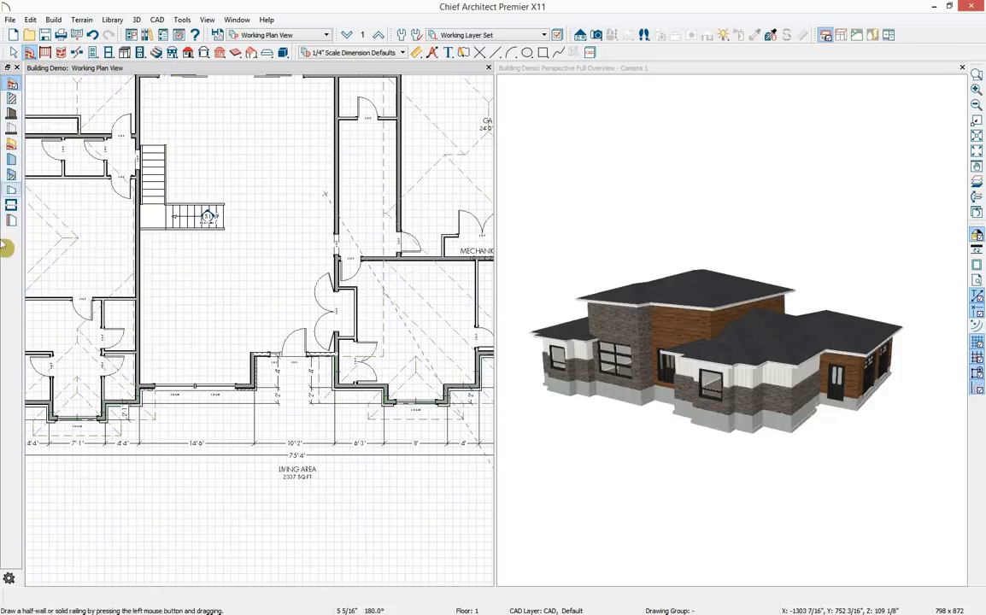
{"action": "left_click", "coordinate": [11, 205]}
{"action": "left_click_drag", "start_coordinate": [102, 398], "coordinate": [54, 398]}
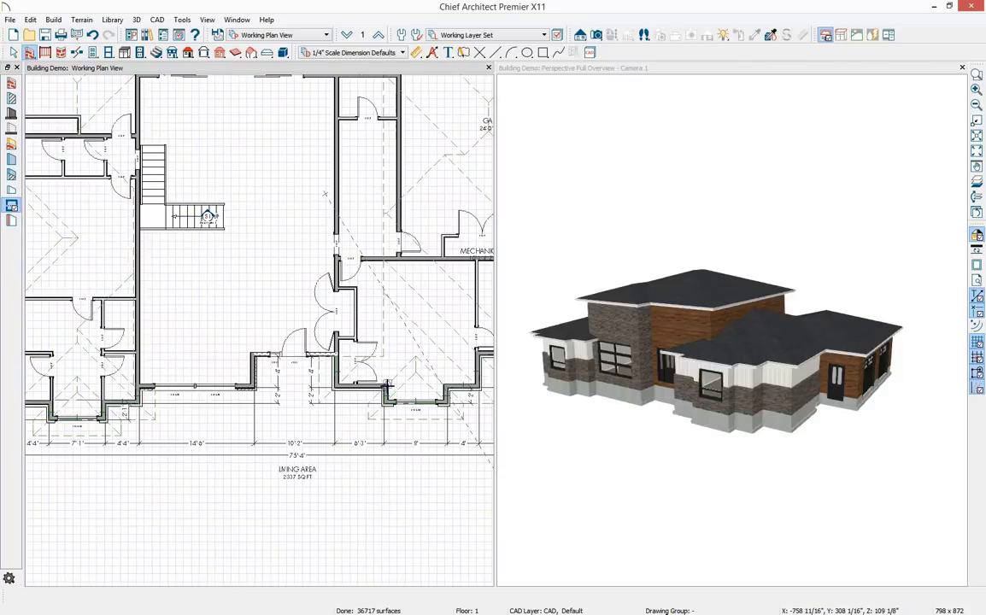
{"action": "mouse_move", "coordinate": [388, 386]}
{"action": "left_mouse_down"}
{"action": "mouse_move", "coordinate": [443, 384]}
{"action": "mouse_move", "coordinate": [454, 395]}
{"action": "left_mouse_up"}
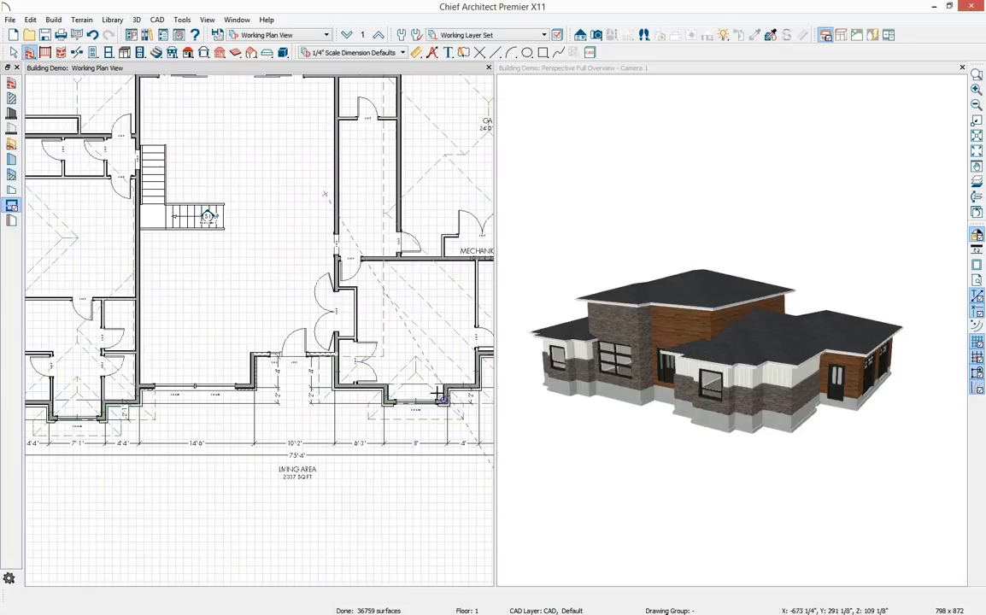
Set the rough ceiling height of the front bump-out rooms to 84"
{"action": "key", "text": "space"}
{"action": "double_click", "coordinate": [413, 387]}
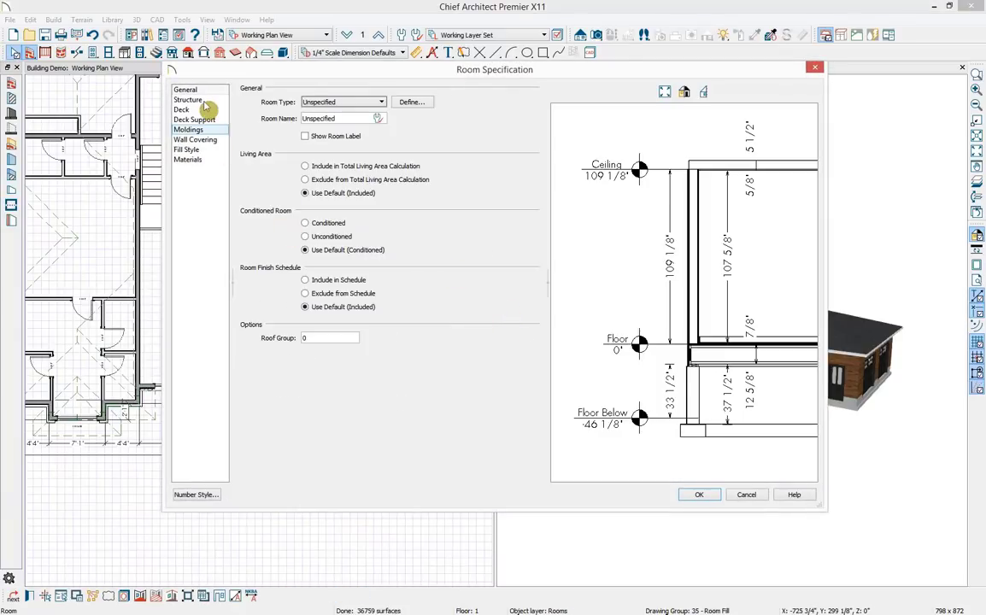
{"action": "left_click", "coordinate": [201, 100]}
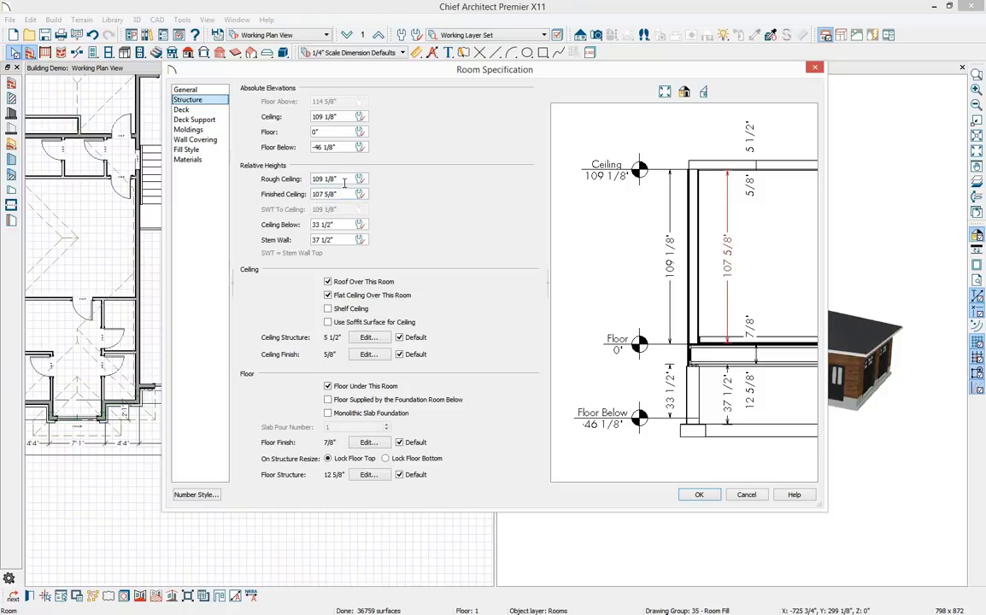
{"action": "left_click_drag", "start_coordinate": [344, 179], "coordinate": [290, 174]}
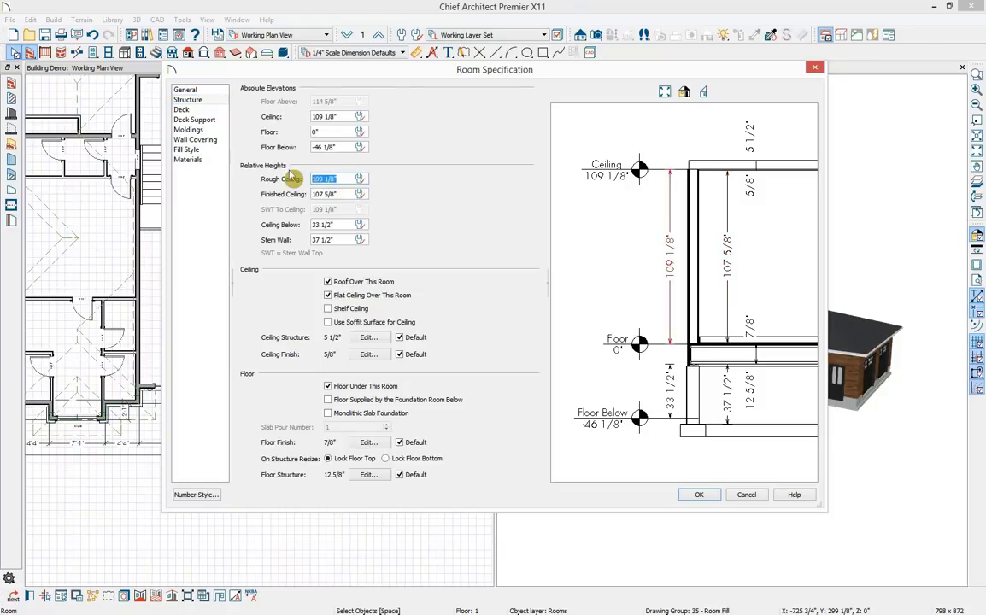
{"action": "type", "text": "84"}
{"action": "key", "text": "Tab"}
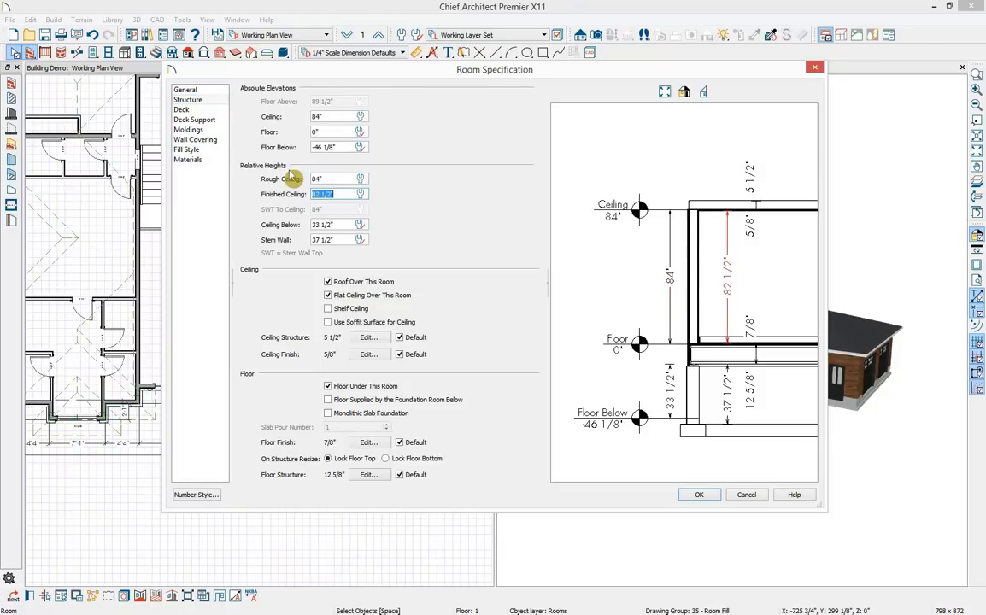
{"action": "key", "text": "Return"}
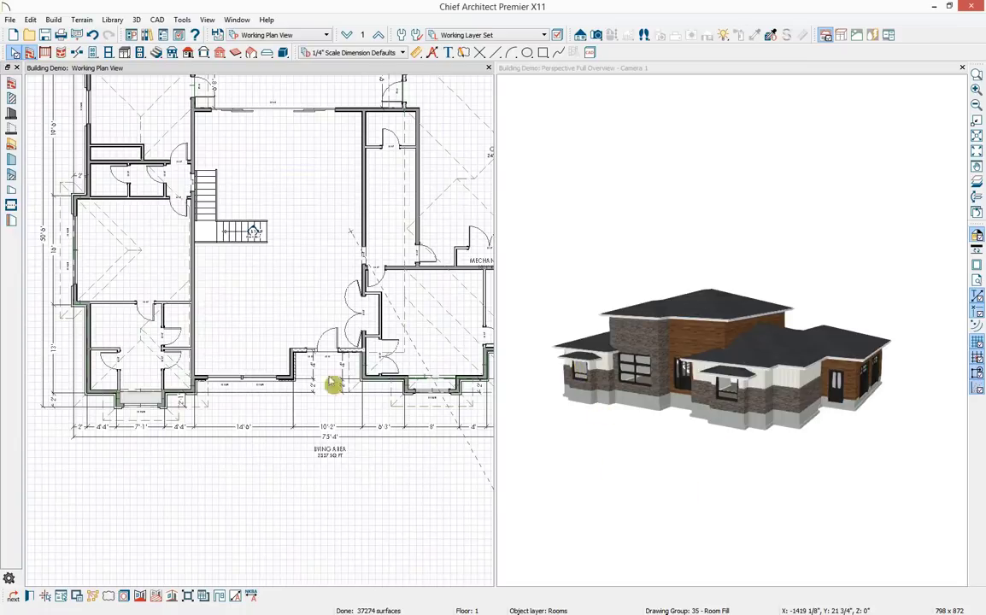
Change the four side walls of the two front bump-outs to full gable walls
{"action": "scroll", "coordinate": [338, 410], "scroll_direction": "down", "scroll_amount": 3}
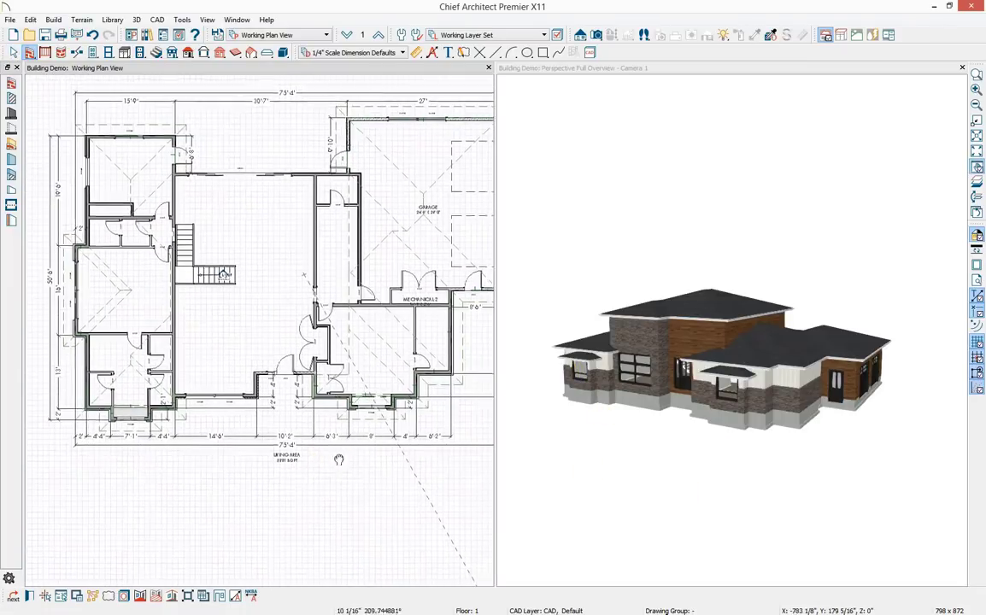
{"action": "middle_click_drag", "start_coordinate": [338, 459], "coordinate": [311, 473]}
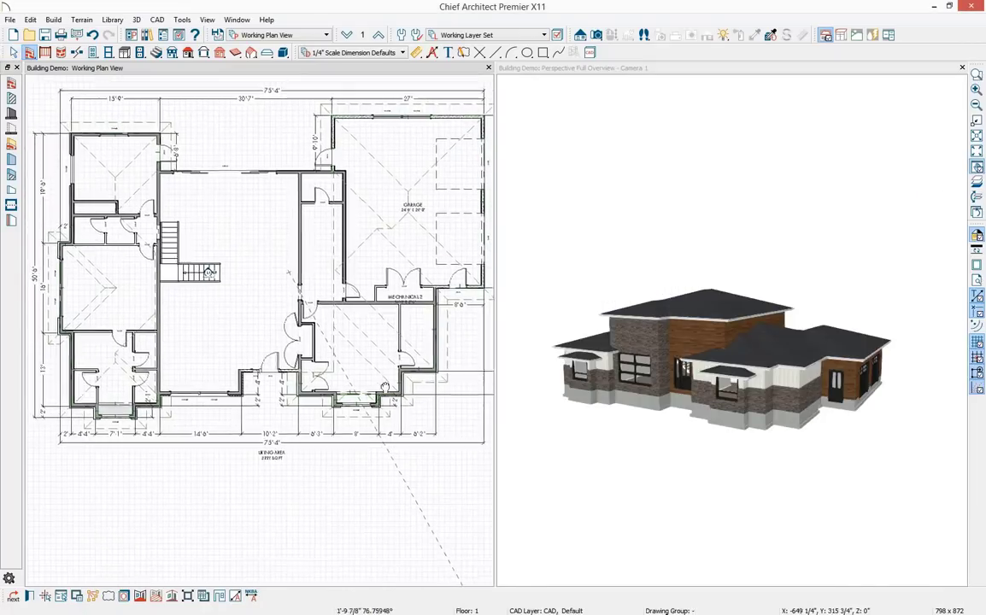
{"action": "scroll", "coordinate": [385, 387], "scroll_direction": "up", "scroll_amount": 3}
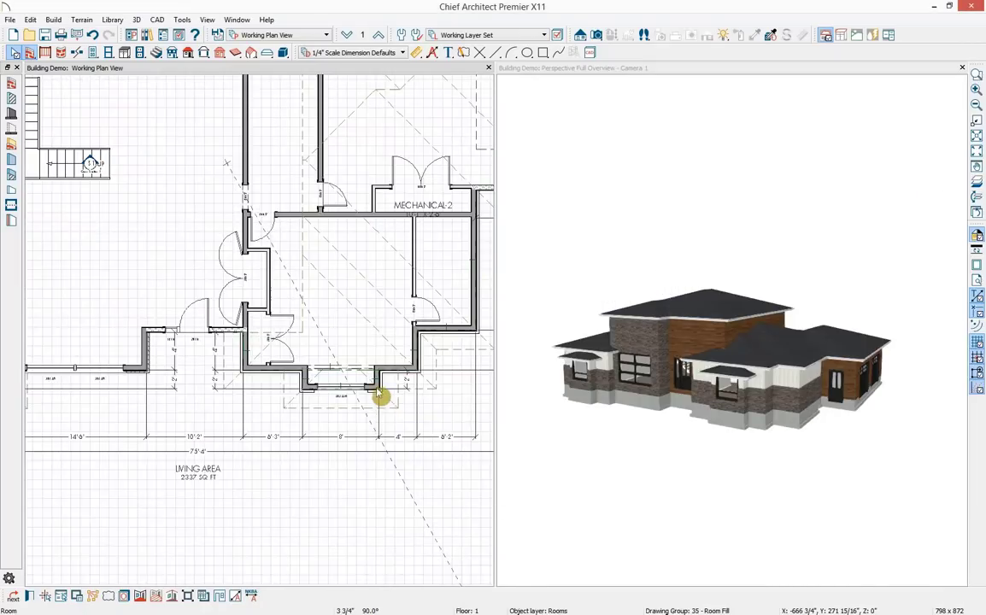
{"action": "left_click", "coordinate": [306, 381]}
{"action": "middle_click_drag", "start_coordinate": [257, 452], "coordinate": [366, 459]}
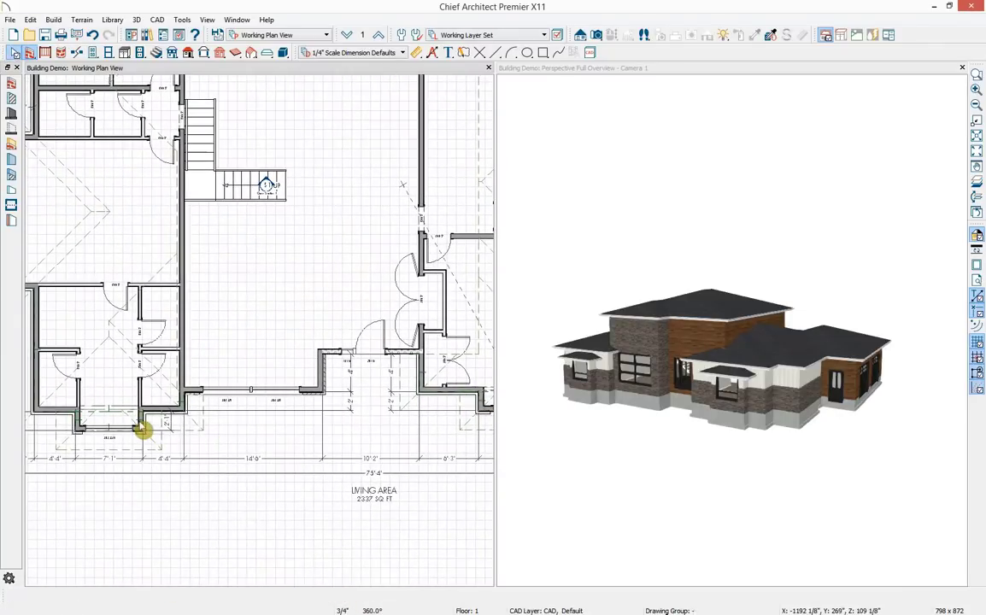
{"action": "left_click", "coordinate": [68, 431]}
{"action": "left_click", "coordinate": [37, 597]}
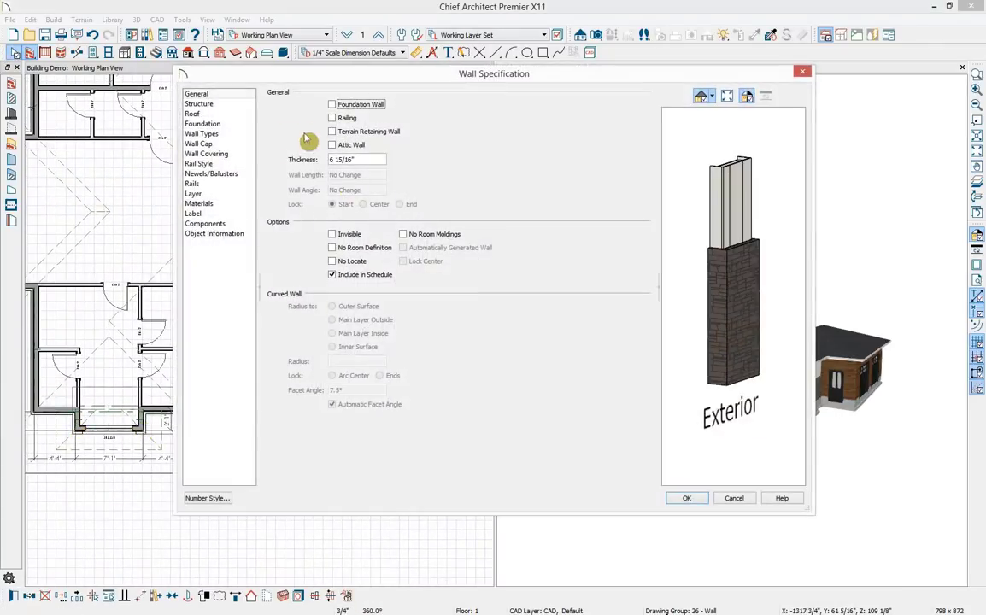
{"action": "left_click", "coordinate": [195, 114]}
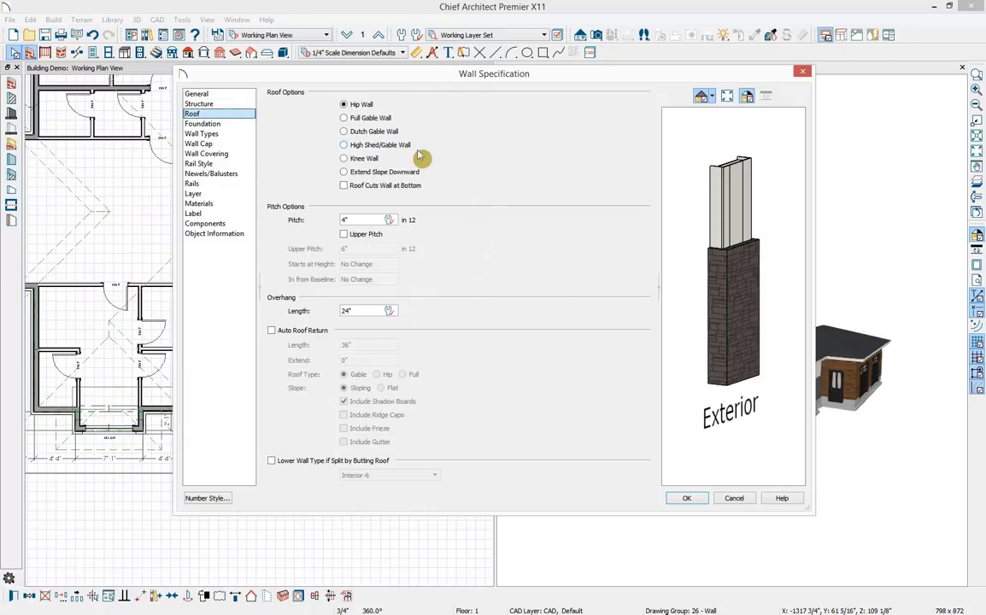
{"action": "left_click", "coordinate": [350, 119]}
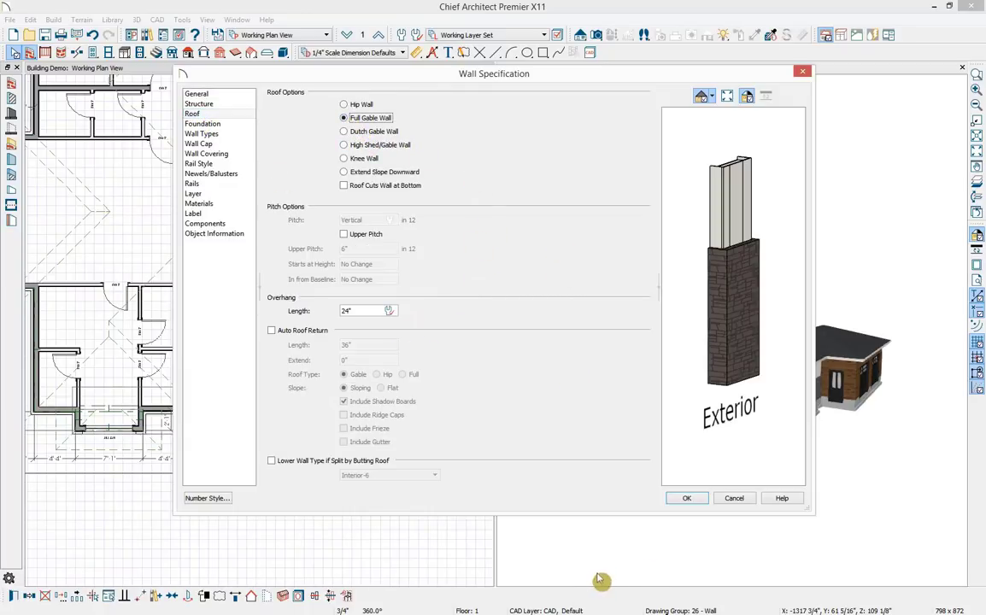
{"action": "left_click", "coordinate": [686, 500]}
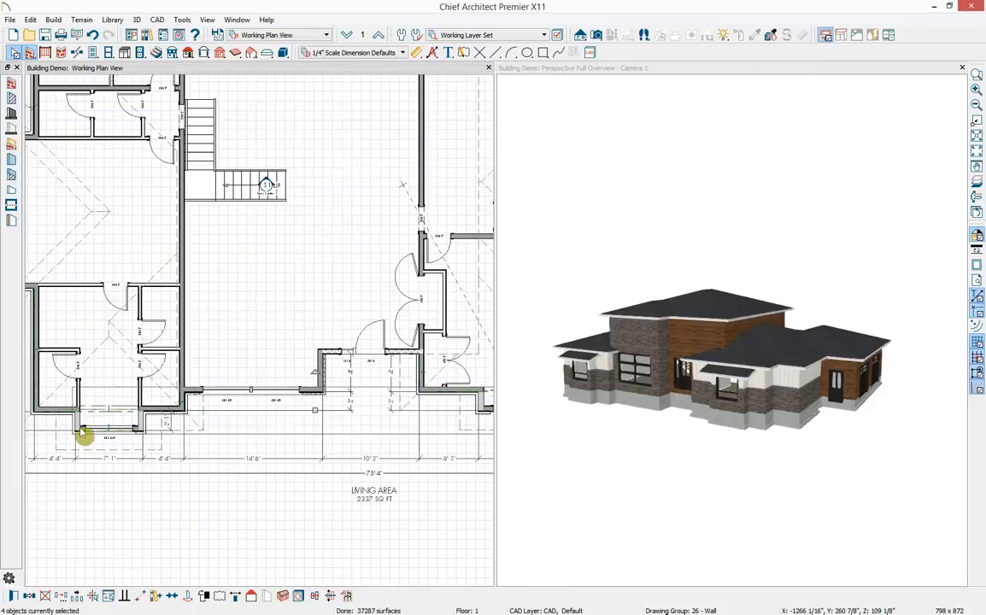
Set the roof pitch over the front window walls of both bump-outs to 3 in 12
{"action": "left_click", "coordinate": [138, 432]}
{"action": "middle_click_drag", "start_coordinate": [203, 531], "coordinate": [147, 522]}
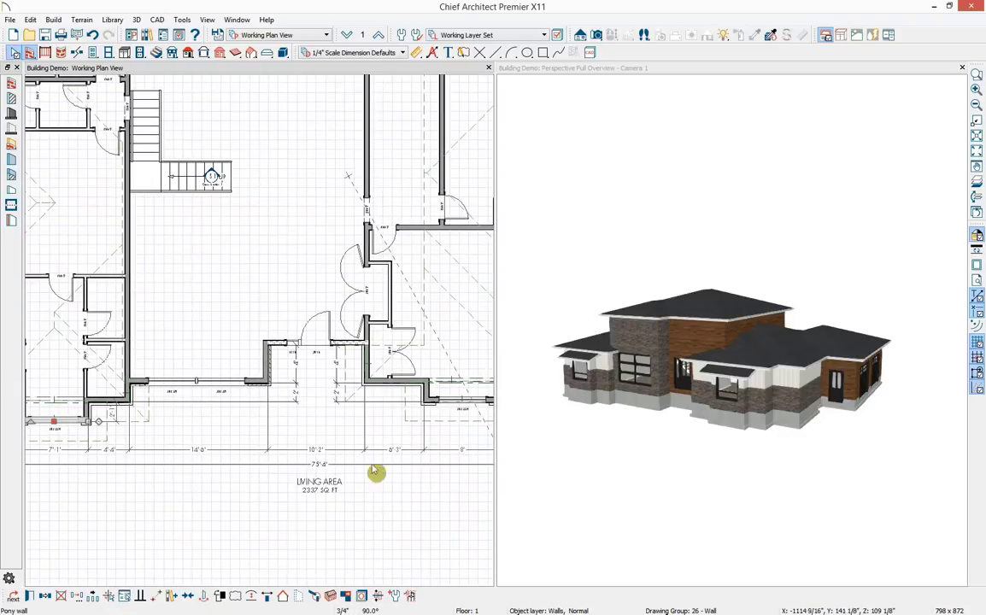
{"action": "left_click", "coordinate": [433, 405]}
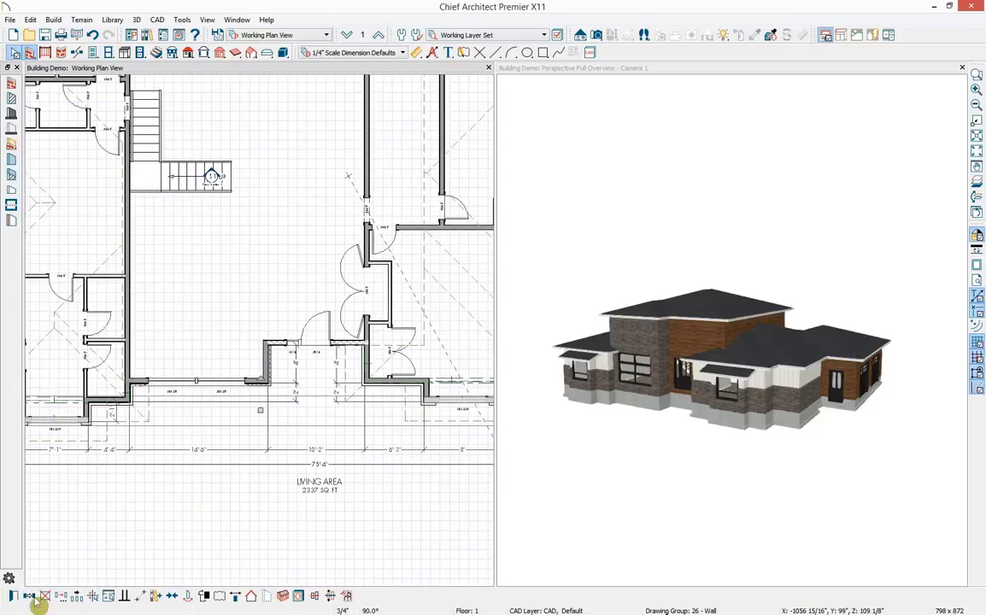
{"action": "left_click", "coordinate": [13, 595]}
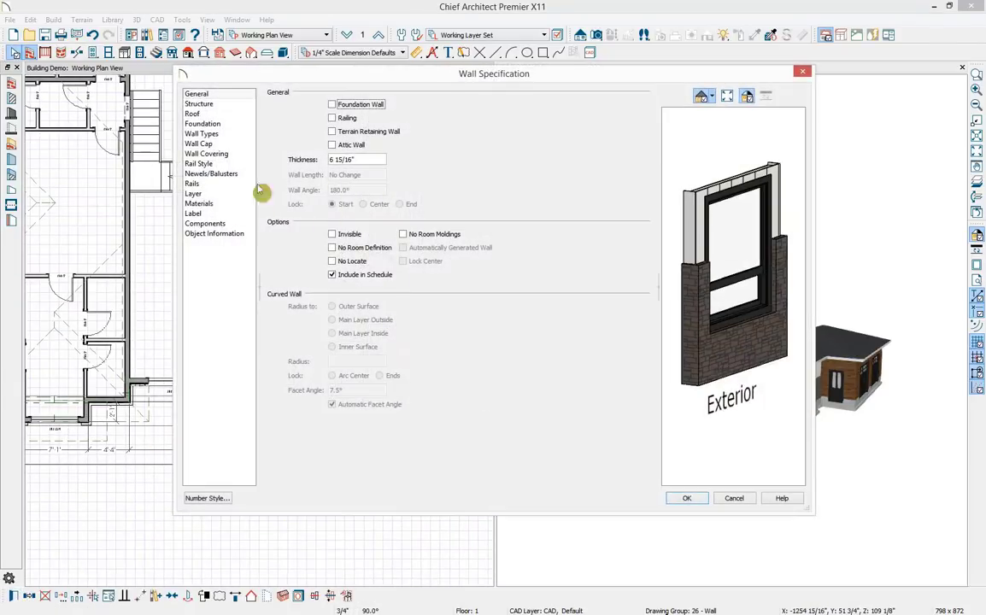
{"action": "left_click", "coordinate": [193, 114]}
{"action": "left_click_drag", "start_coordinate": [365, 220], "coordinate": [275, 225]}
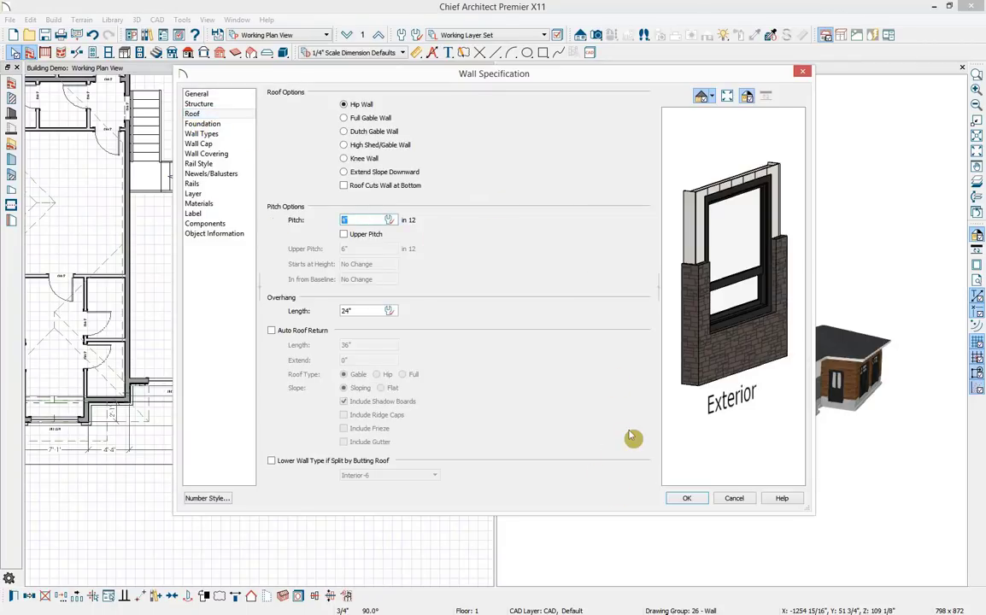
{"action": "type", "text": "3"}
{"action": "key", "text": "Tab"}
{"action": "key", "text": "Return"}
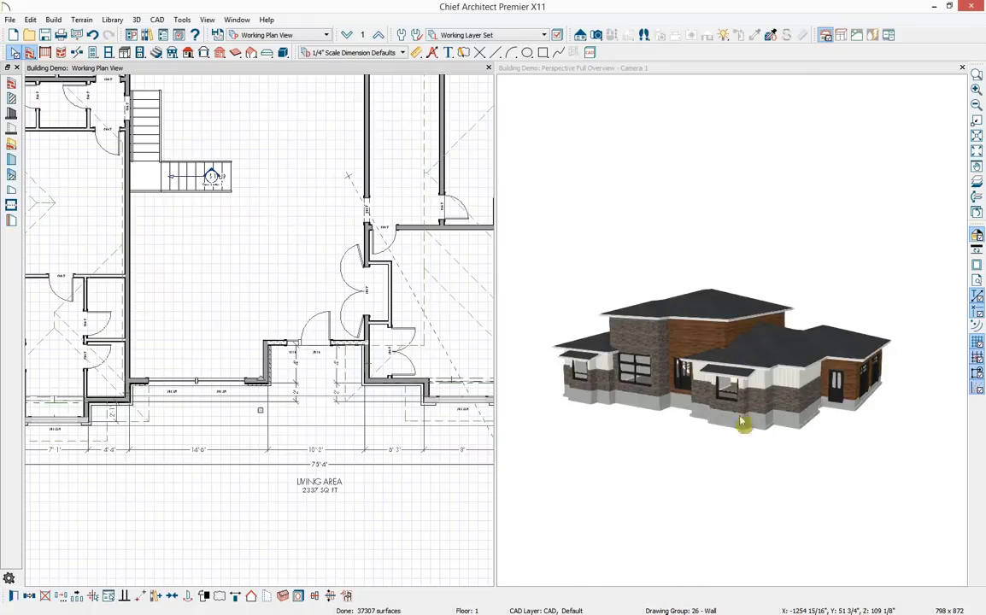
Change the stone-clad and wood-clad front walls of the second floor into gable walls in the 3D overview
{"action": "middle_click_drag", "start_coordinate": [723, 318], "coordinate": [655, 302]}
{"action": "scroll", "coordinate": [655, 302], "scroll_direction": "up", "scroll_amount": 2}
{"action": "left_click", "coordinate": [598, 312]}
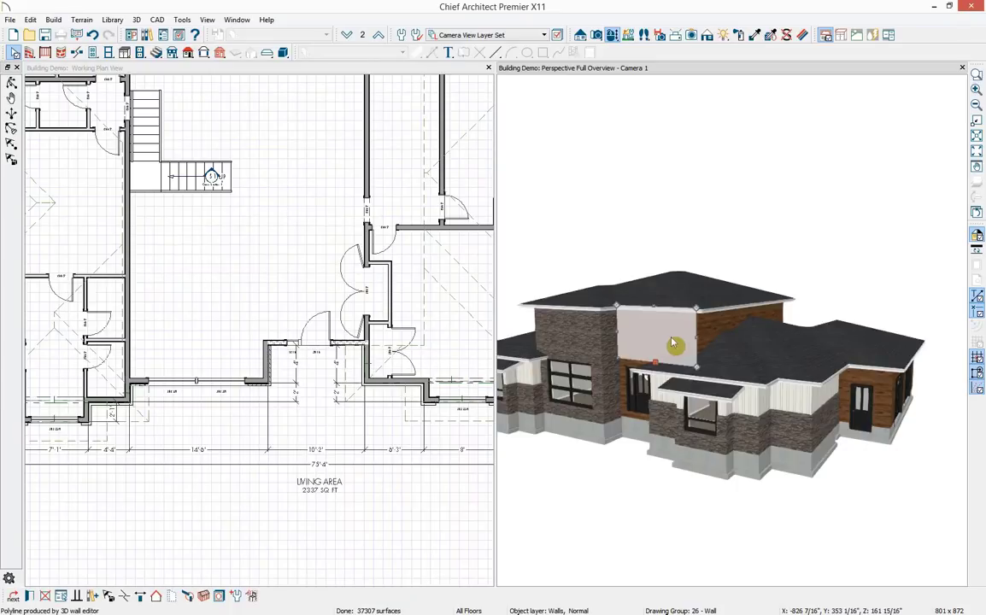
{"action": "left_click", "coordinate": [598, 312], "text": "shift"}
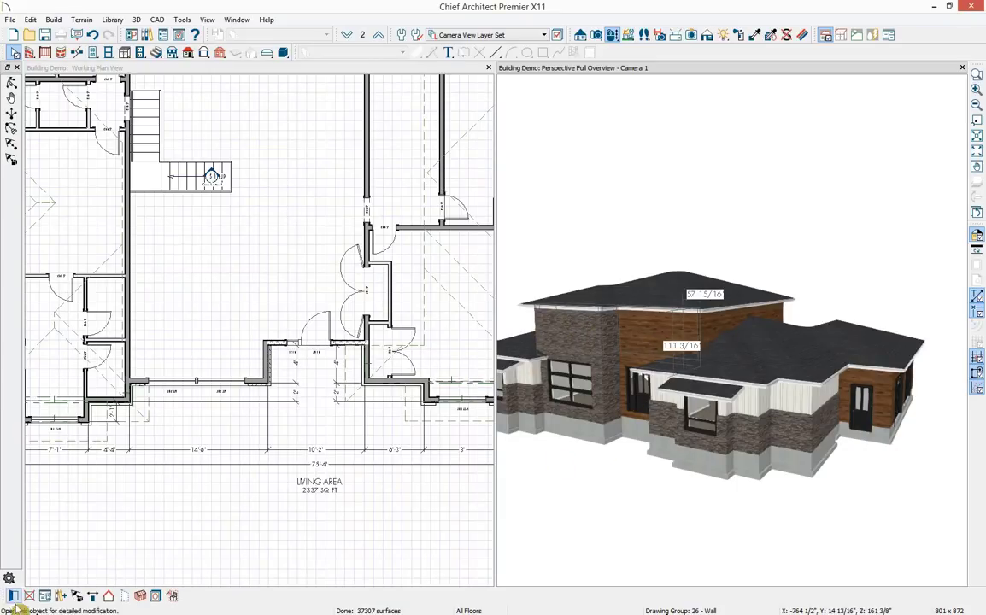
{"action": "left_click", "coordinate": [109, 596]}
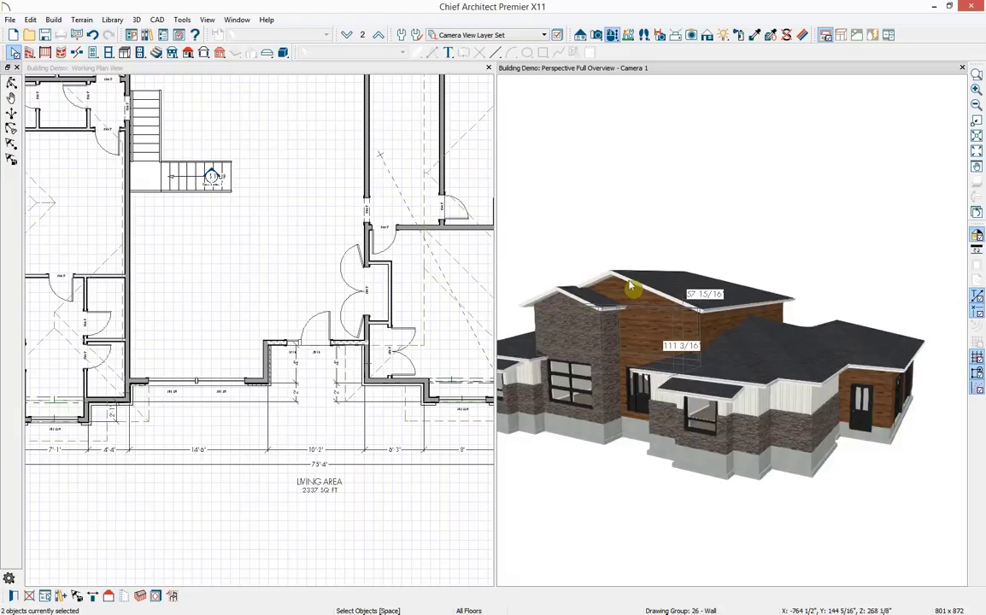
Make the narrow stone return wall between the two second-floor gables a High Shed/Gable Wall
{"action": "left_click", "coordinate": [604, 345]}
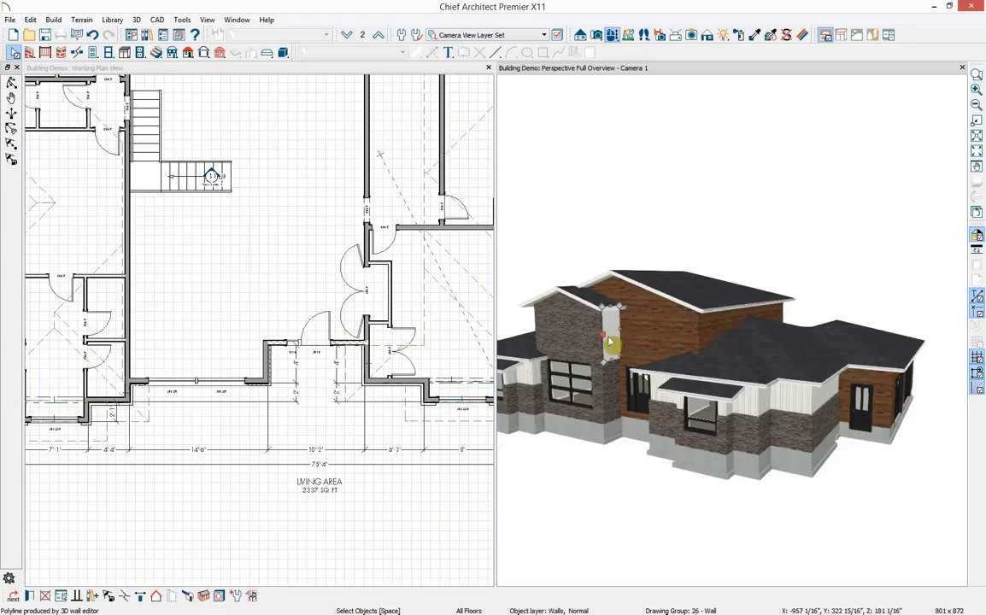
{"action": "left_click", "coordinate": [31, 596]}
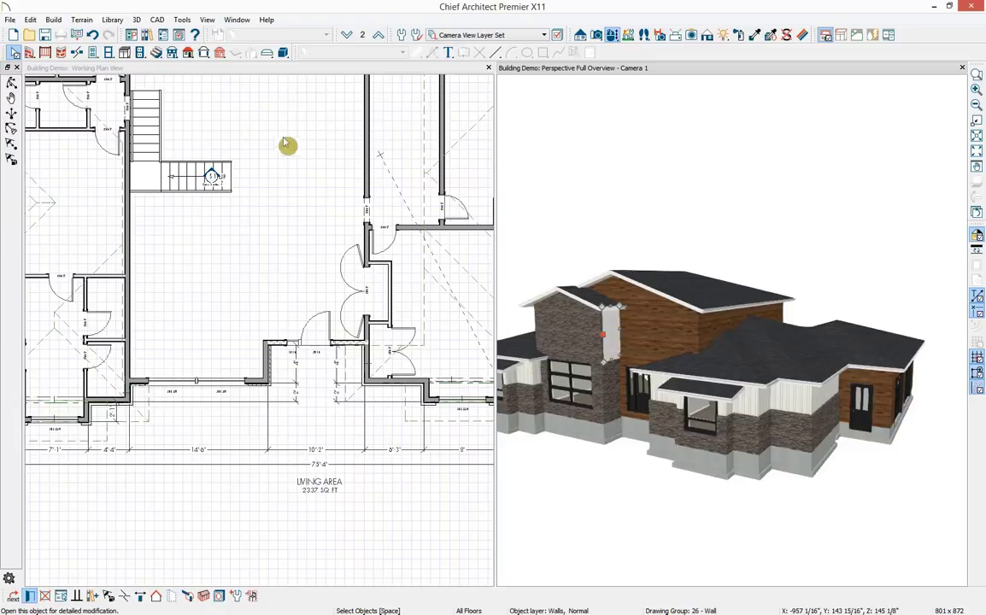
{"action": "left_click", "coordinate": [192, 114]}
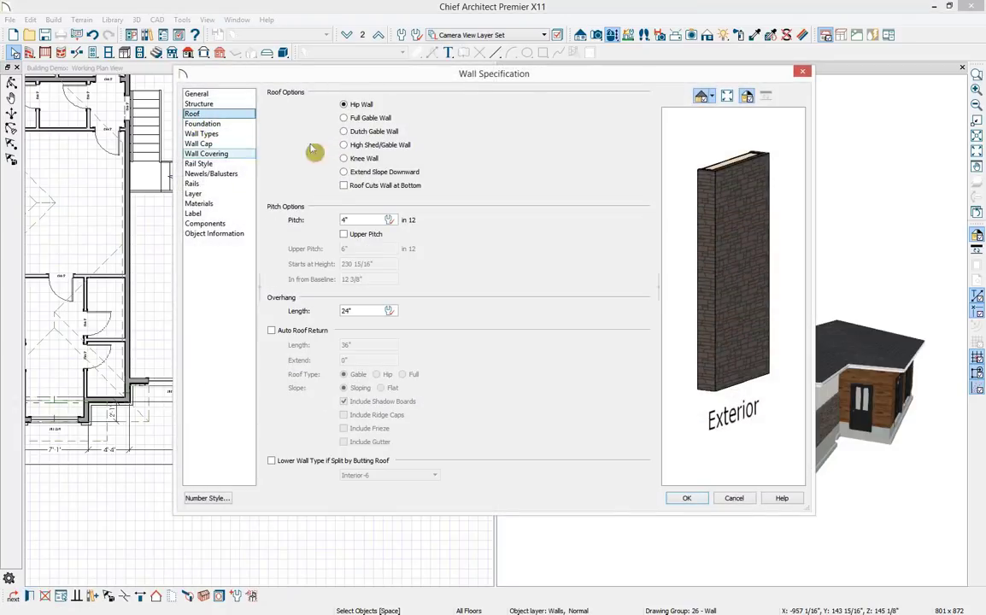
{"action": "left_click", "coordinate": [346, 145]}
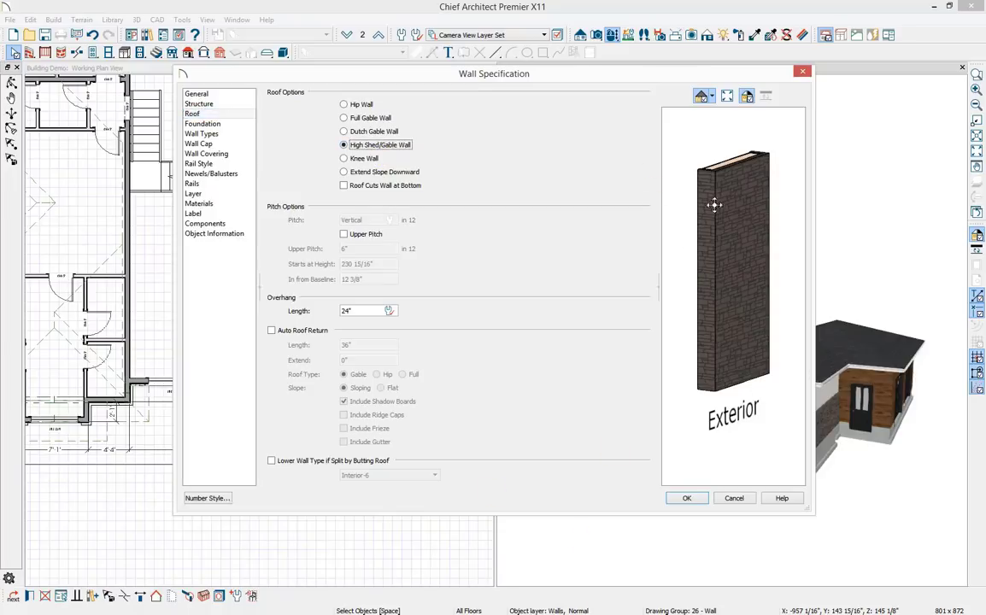
{"action": "left_click", "coordinate": [704, 498]}
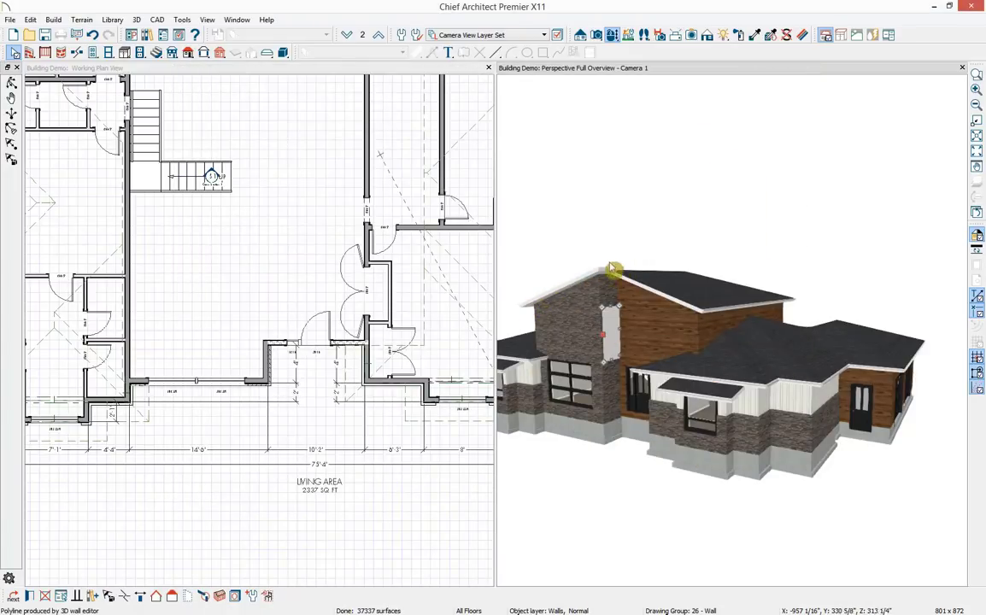
{"action": "left_click", "coordinate": [649, 511]}
Turn the white-sided end wall of the front wing and the garage wall with the overhead doors into gable walls
{"action": "left_click_drag", "start_coordinate": [733, 327], "coordinate": [708, 390]}
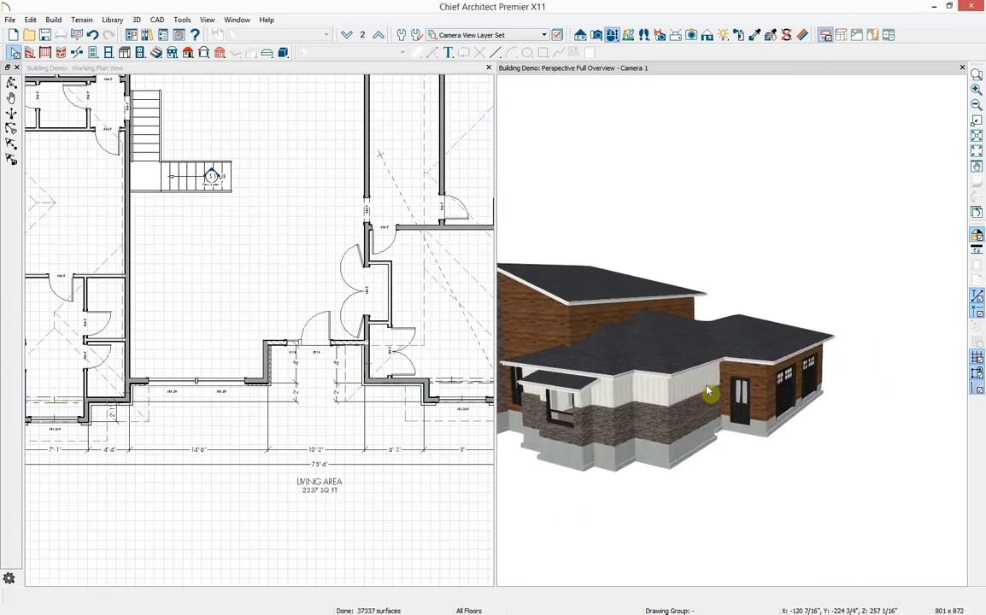
{"action": "left_click", "coordinate": [708, 390]}
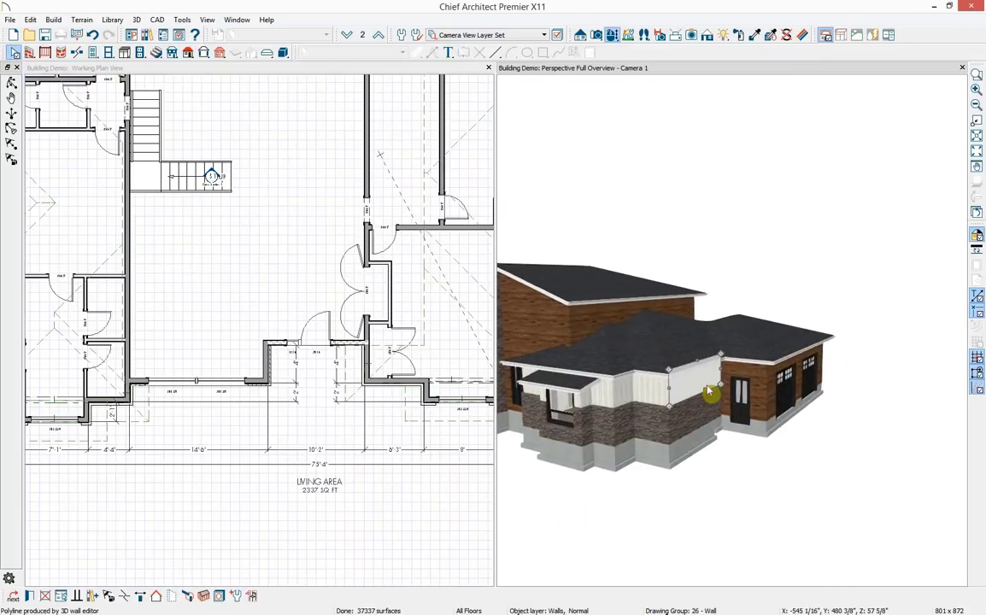
{"action": "left_click", "coordinate": [155, 594]}
{"action": "left_click", "coordinate": [633, 398]}
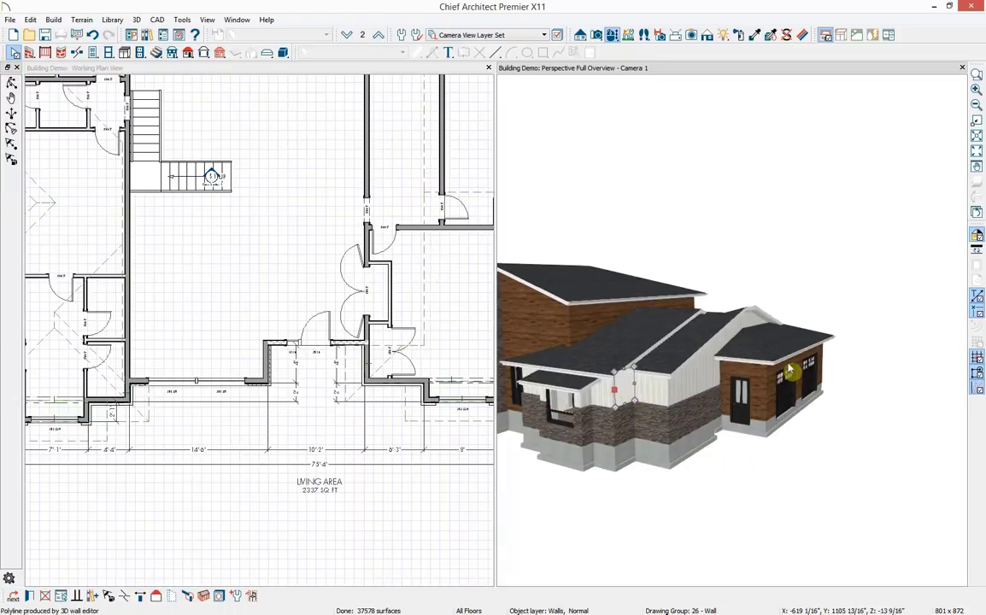
{"action": "left_click", "coordinate": [755, 398]}
{"action": "left_click", "coordinate": [156, 596]}
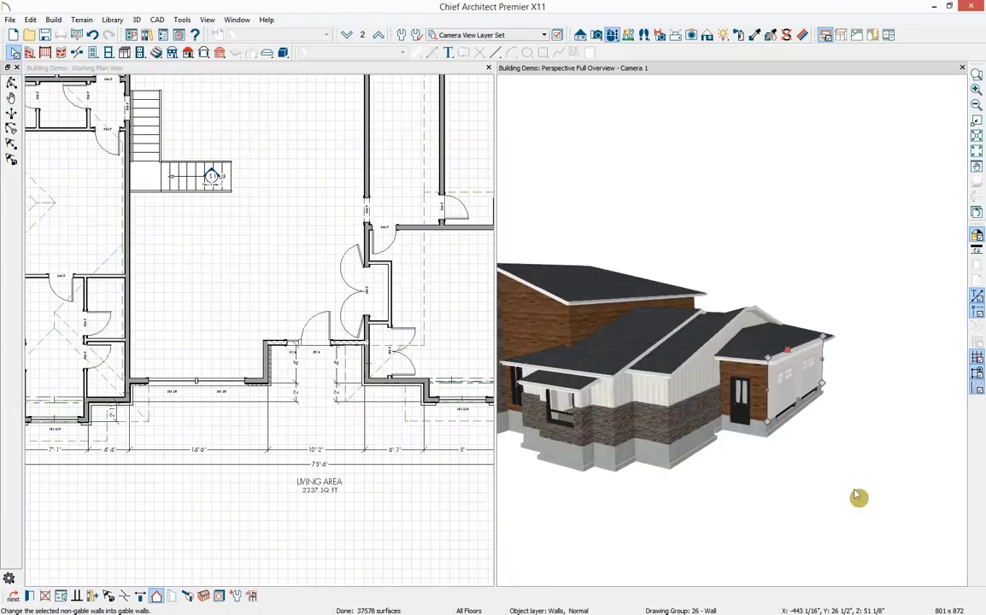
Make the wood-clad garage wall with the entry door a High Shed/Gable Wall
{"action": "left_click", "coordinate": [761, 376]}
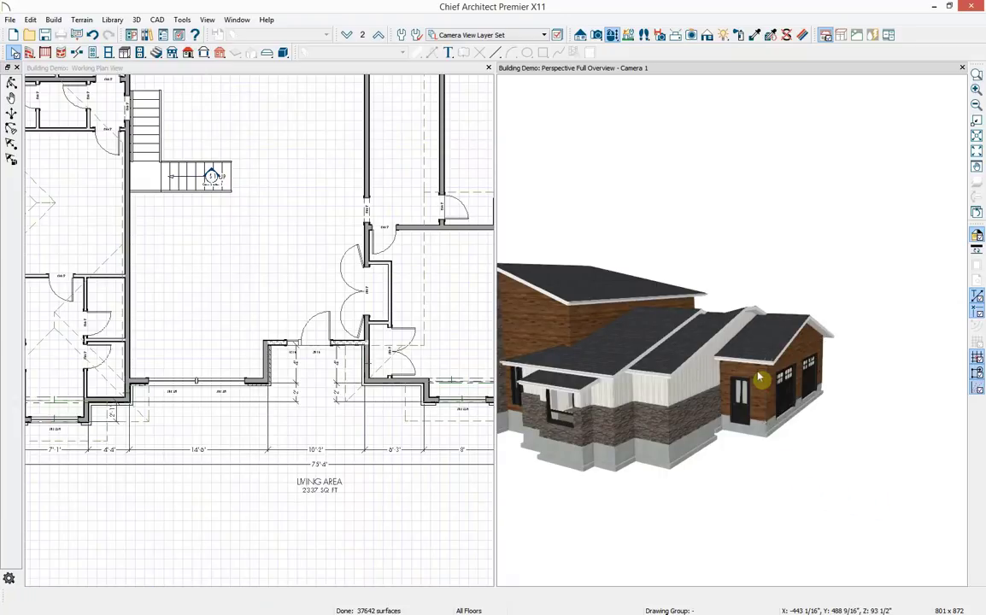
{"action": "key", "text": "ctrl+e"}
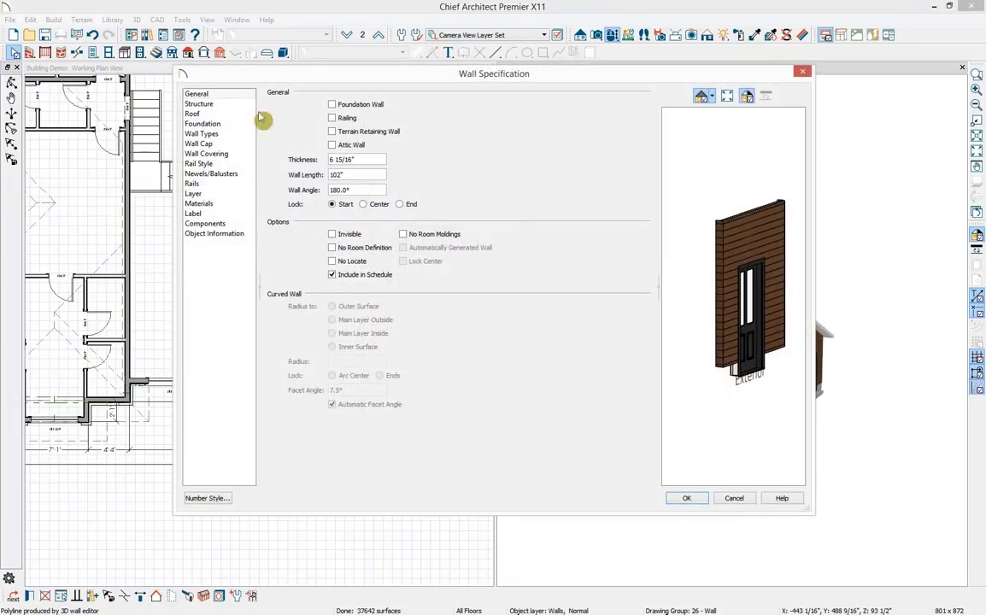
{"action": "left_click", "coordinate": [214, 114]}
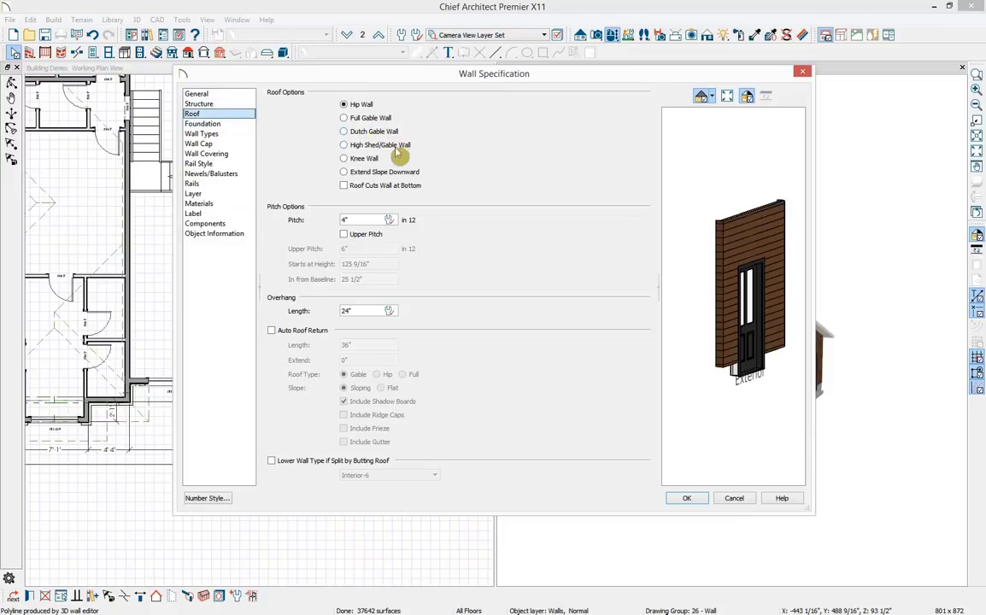
{"action": "left_click", "coordinate": [376, 145]}
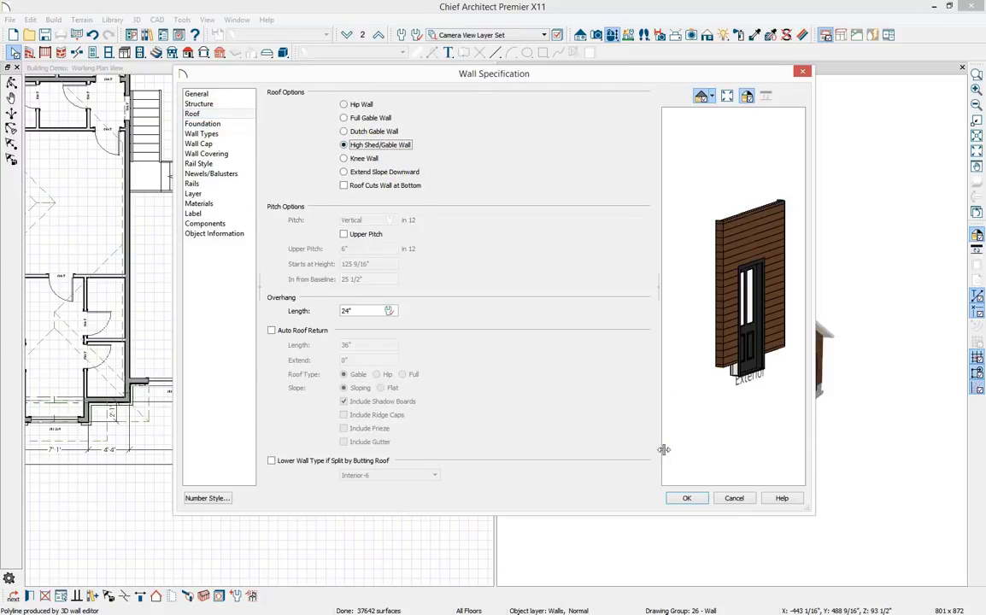
{"action": "left_click", "coordinate": [691, 499]}
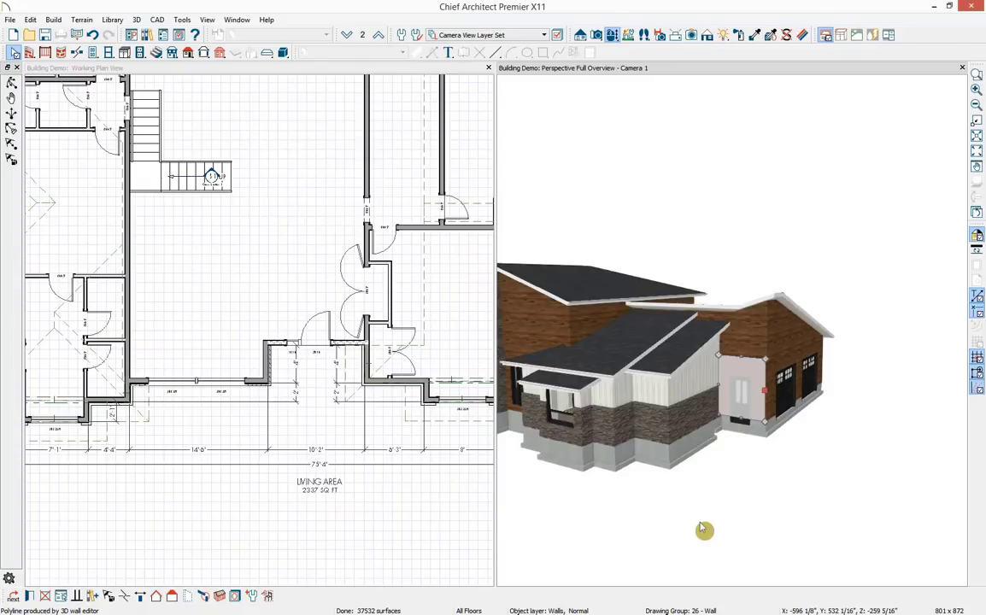
Make the garage's short side wall beside the 9'-10" dimension on Floor 1 a gable wall
{"action": "middle_click_drag", "start_coordinate": [418, 286], "coordinate": [280, 425]}
{"action": "scroll", "coordinate": [280, 424], "scroll_direction": "down", "scroll_amount": 2}
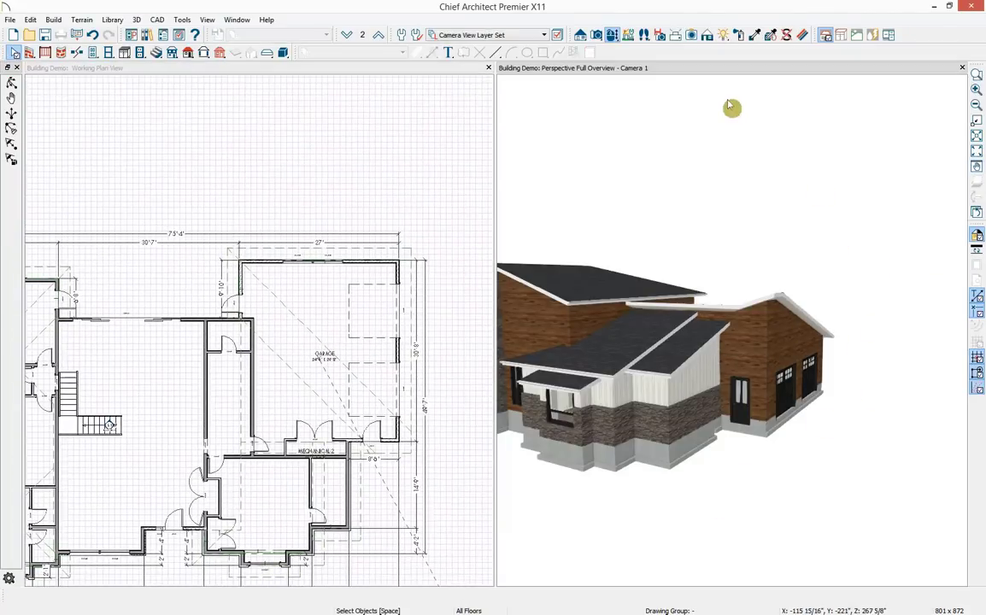
{"action": "left_click", "coordinate": [612, 35]}
{"action": "left_click_drag", "start_coordinate": [859, 335], "coordinate": [616, 372]}
{"action": "left_click", "coordinate": [347, 519]}
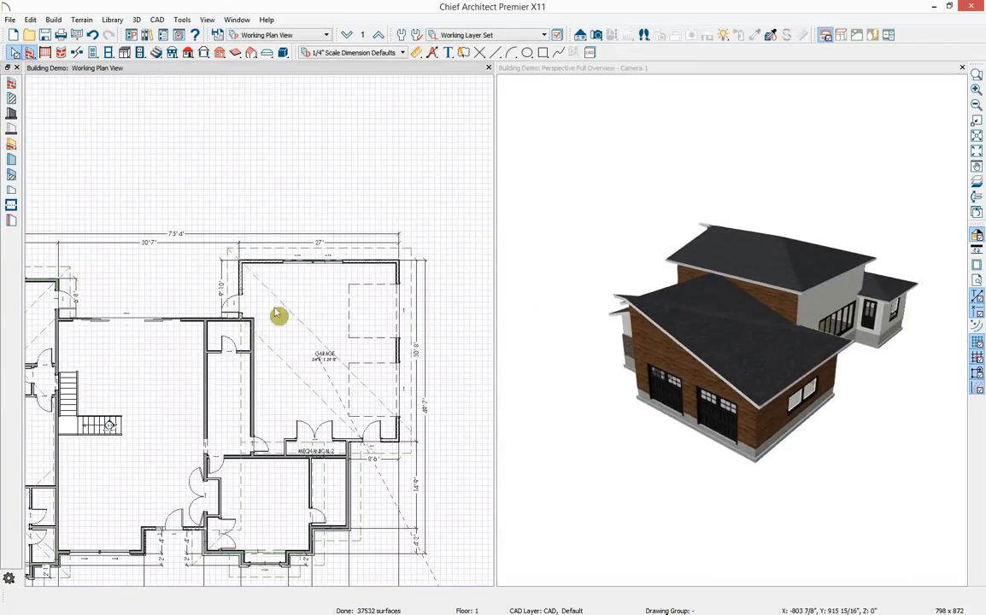
{"action": "left_click", "coordinate": [240, 284]}
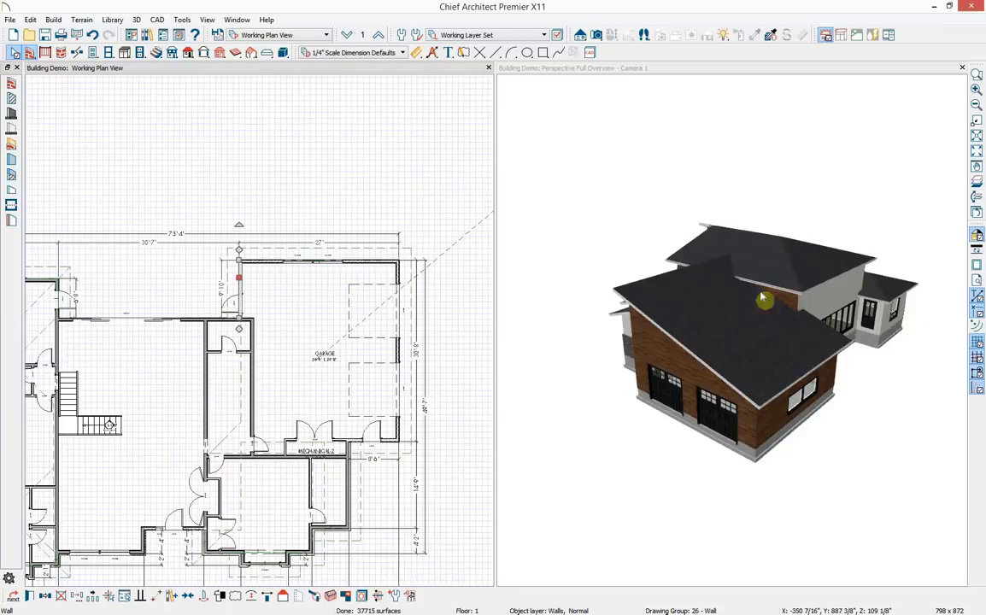
Change the roof pitch assigned to the 27' rear garage wall with the windows
{"action": "double_click", "coordinate": [377, 261]}
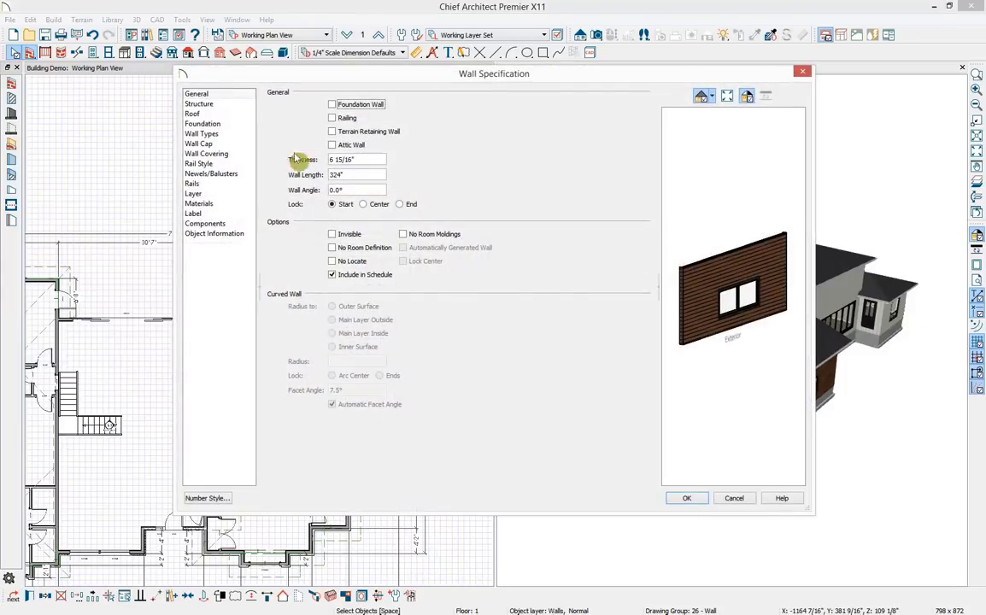
{"action": "left_click", "coordinate": [210, 115]}
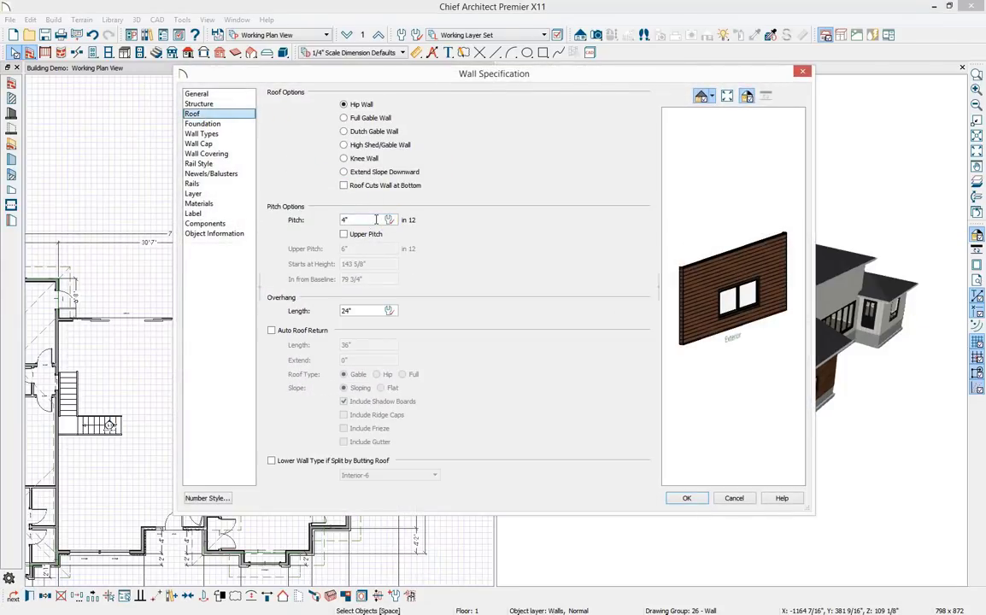
{"action": "left_click_drag", "start_coordinate": [375, 220], "coordinate": [281, 226]}
{"action": "key", "text": "Return"}
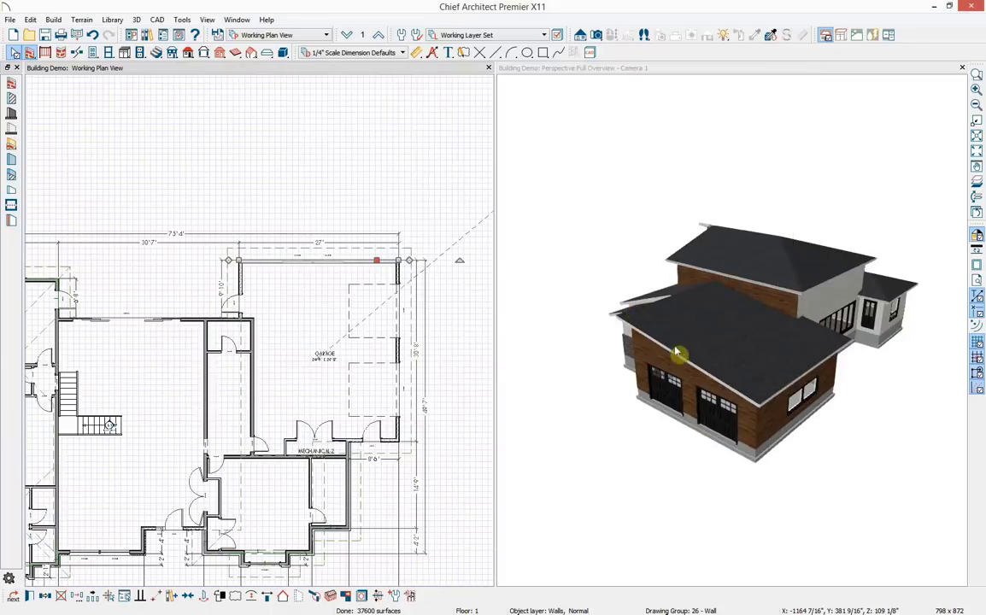
Turn the narrow white-sided return wall of the front wing beside the entry door into a gable wall
{"action": "left_click", "coordinate": [613, 207]}
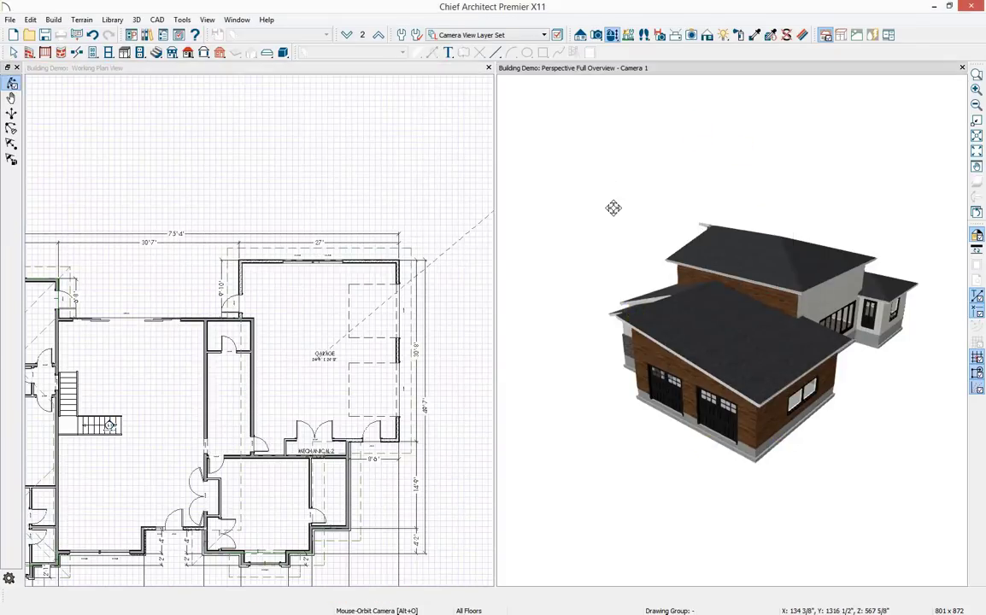
{"action": "left_click_drag", "start_coordinate": [613, 221], "coordinate": [689, 402]}
{"action": "key", "text": "space"}
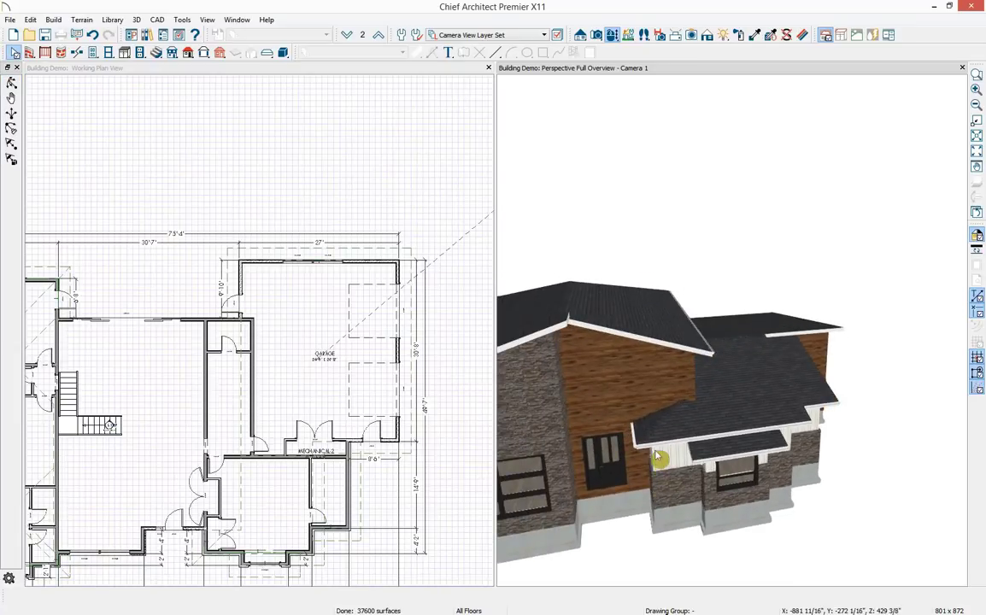
{"action": "left_click", "coordinate": [651, 449]}
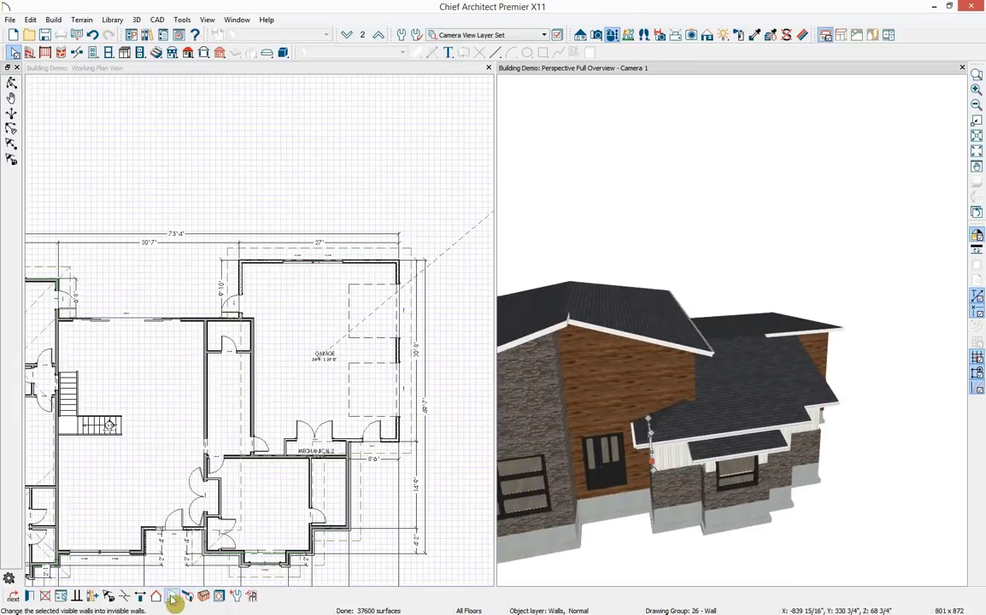
{"action": "left_click_drag", "start_coordinate": [626, 406], "coordinate": [820, 440]}
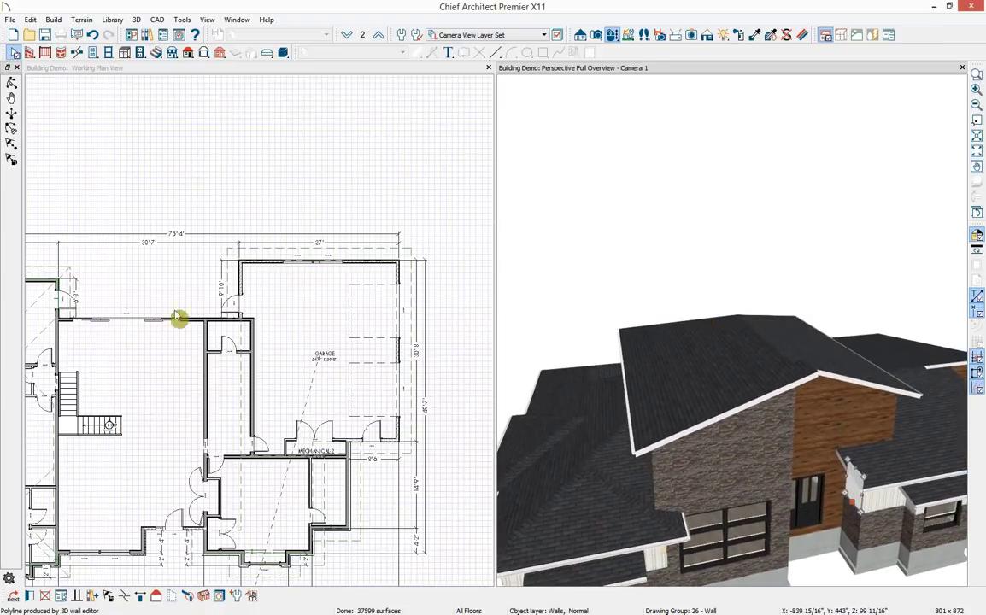
Make the rear wall of the second floor a gable wall in the Floor 2 plan
{"action": "left_click", "coordinate": [684, 250]}
{"action": "left_click", "coordinate": [615, 36]}
{"action": "left_click_drag", "start_coordinate": [649, 440], "coordinate": [940, 428]}
{"action": "left_click", "coordinate": [340, 349]}
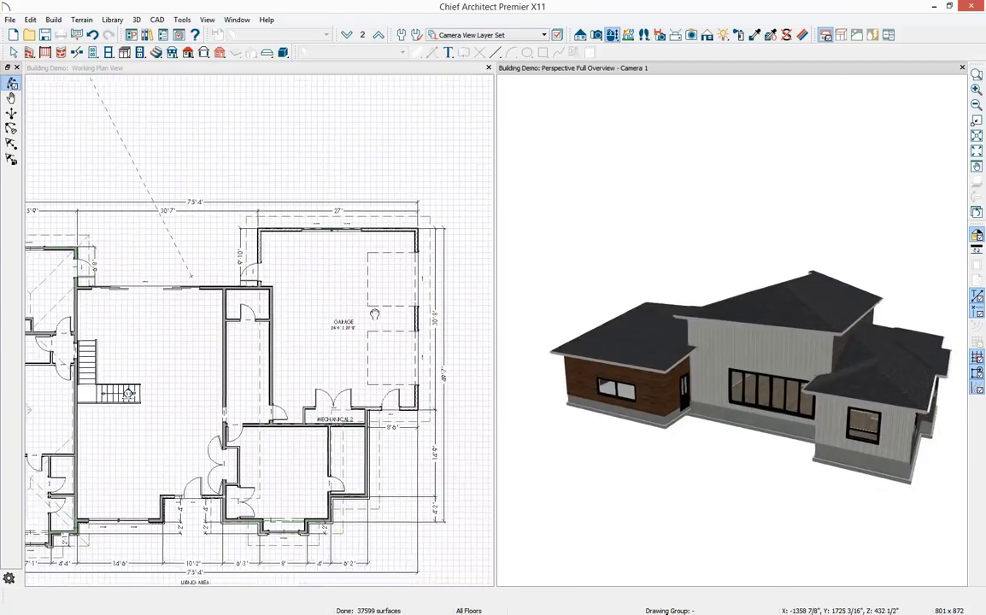
{"action": "left_click", "coordinate": [378, 34]}
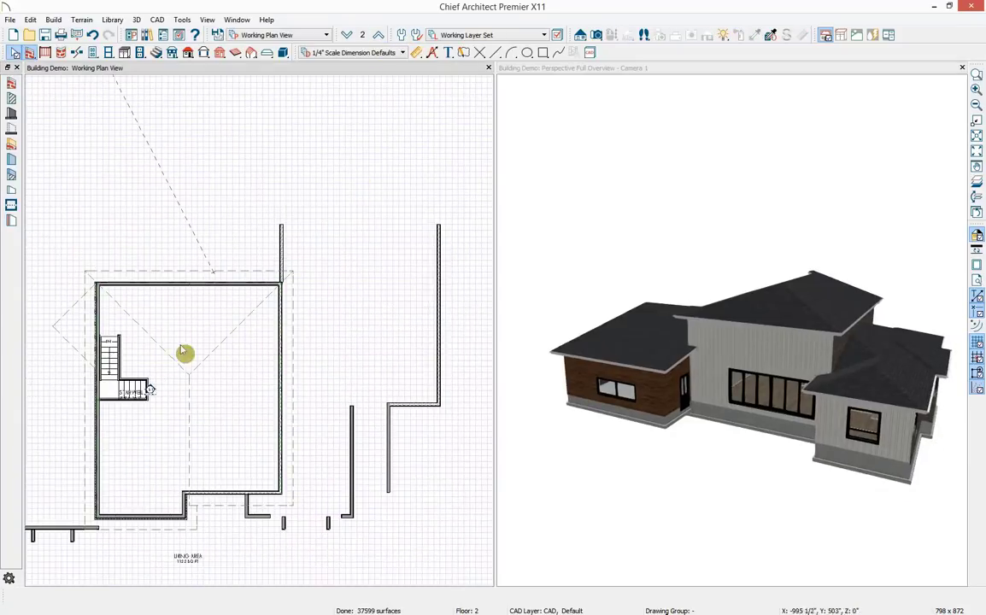
{"action": "left_click", "coordinate": [187, 283]}
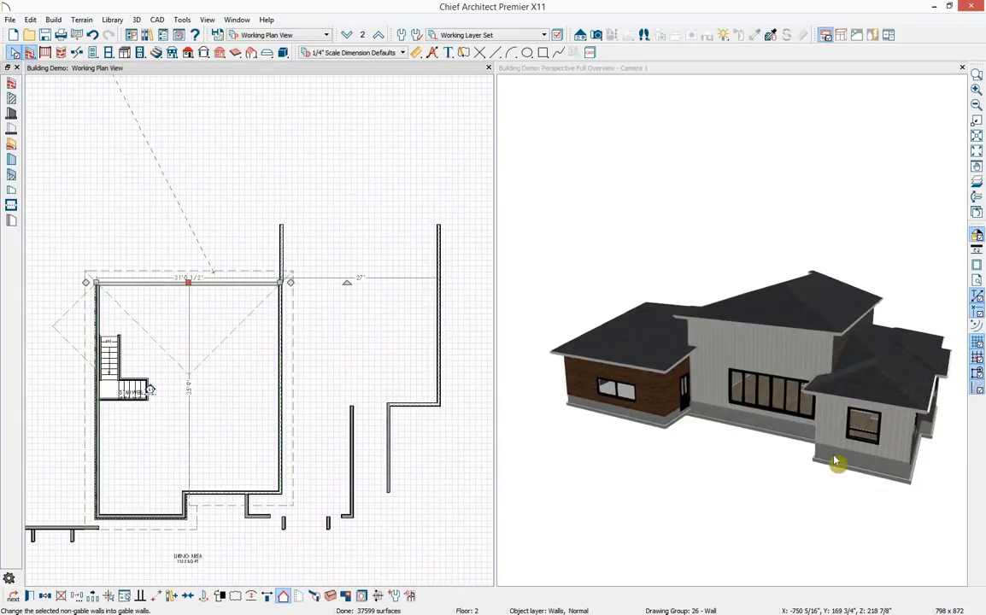
Change the white-sided rear wall of the bedroom wing, the one with the single window, into a gable wall
{"action": "left_click", "coordinate": [890, 431]}
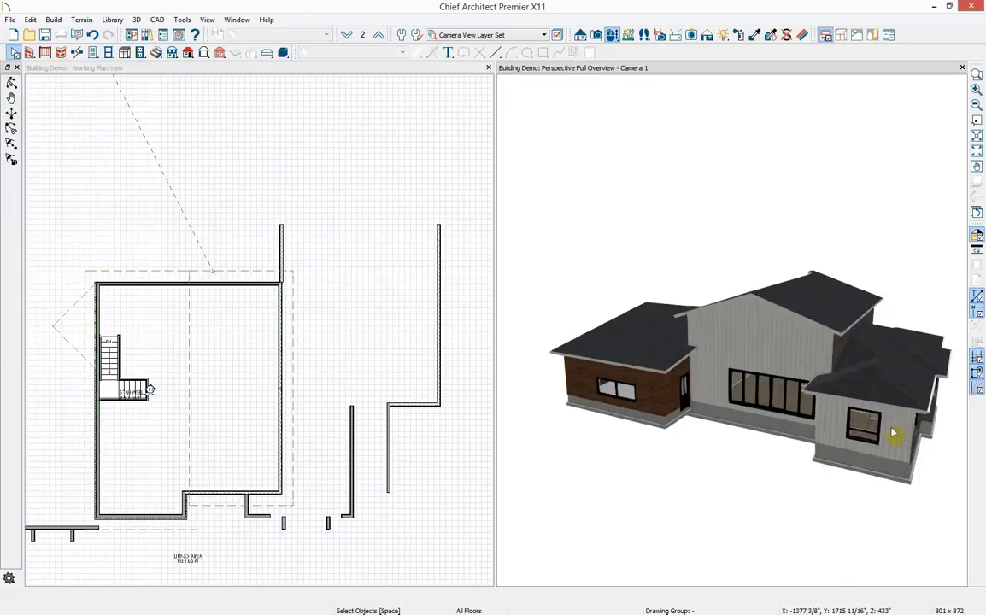
{"action": "left_click", "coordinate": [897, 420]}
{"action": "left_click", "coordinate": [156, 596]}
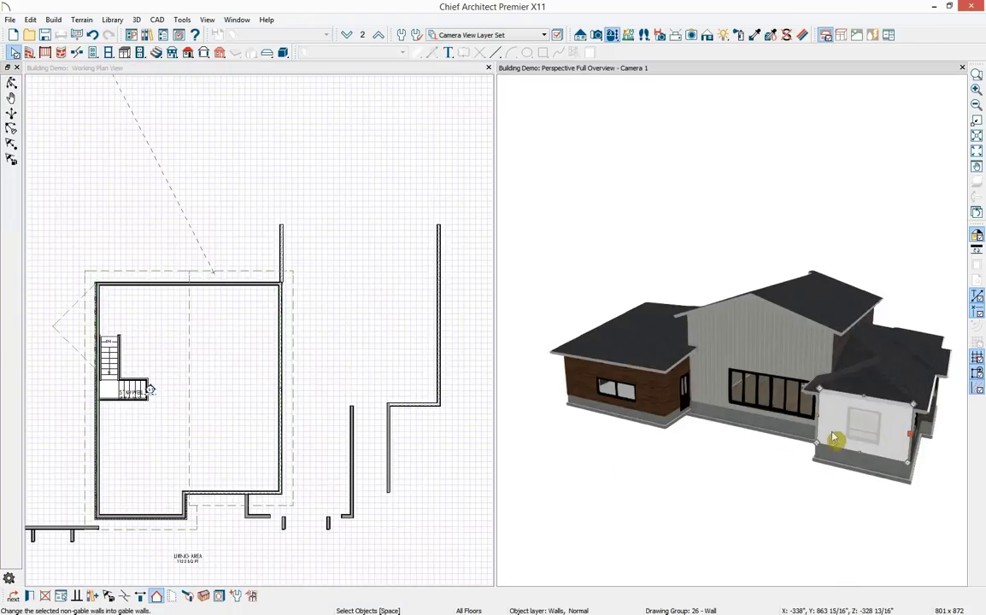
Turn the two front walls flanking the 7'-1" window bump-out on Floor 1 into gable walls
{"action": "left_click", "coordinate": [612, 36]}
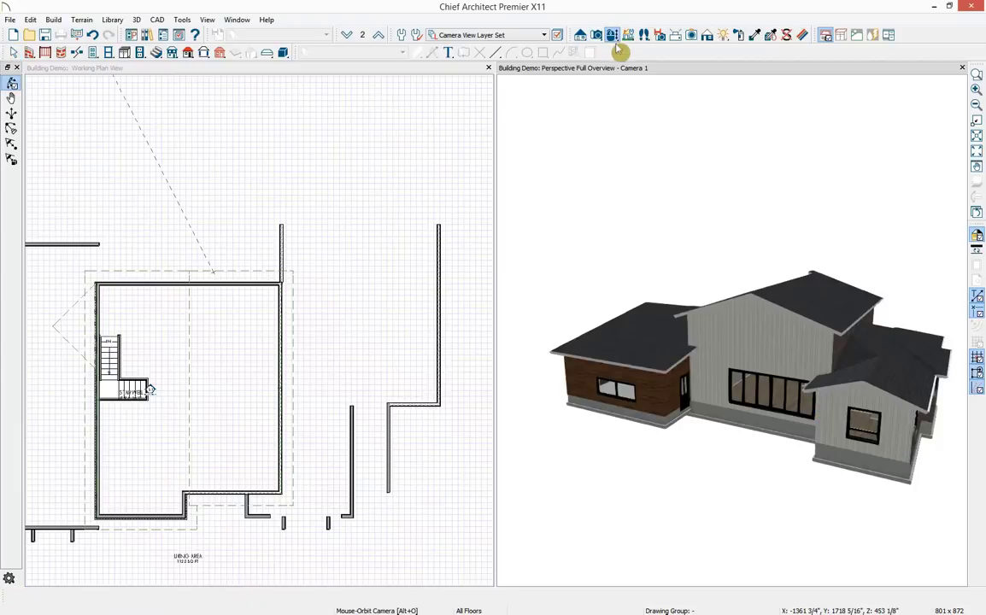
{"action": "left_click_drag", "start_coordinate": [816, 282], "coordinate": [639, 395]}
{"action": "key", "text": "space"}
{"action": "left_click", "coordinate": [610, 401]}
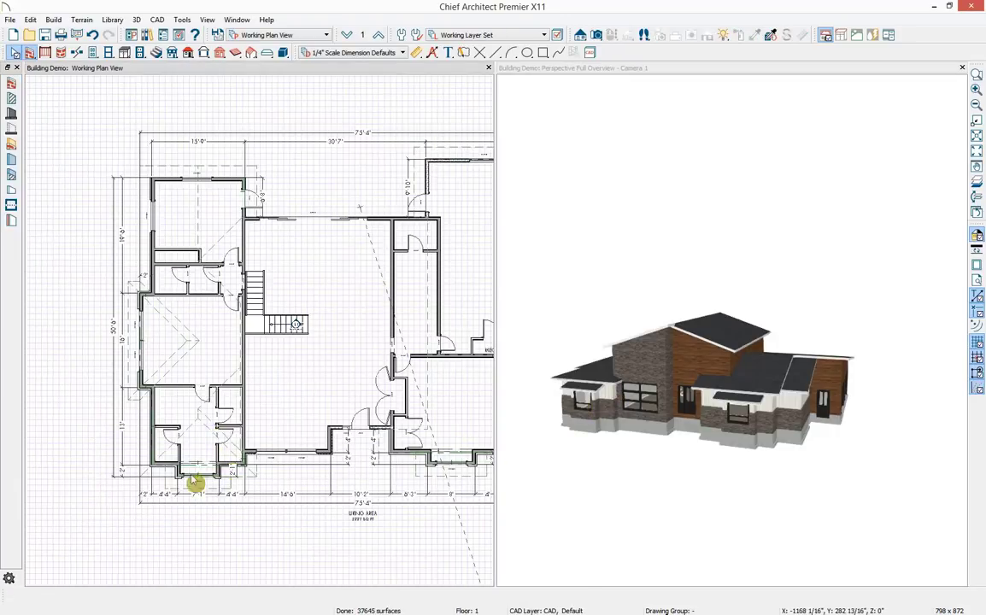
{"action": "left_click", "coordinate": [171, 468]}
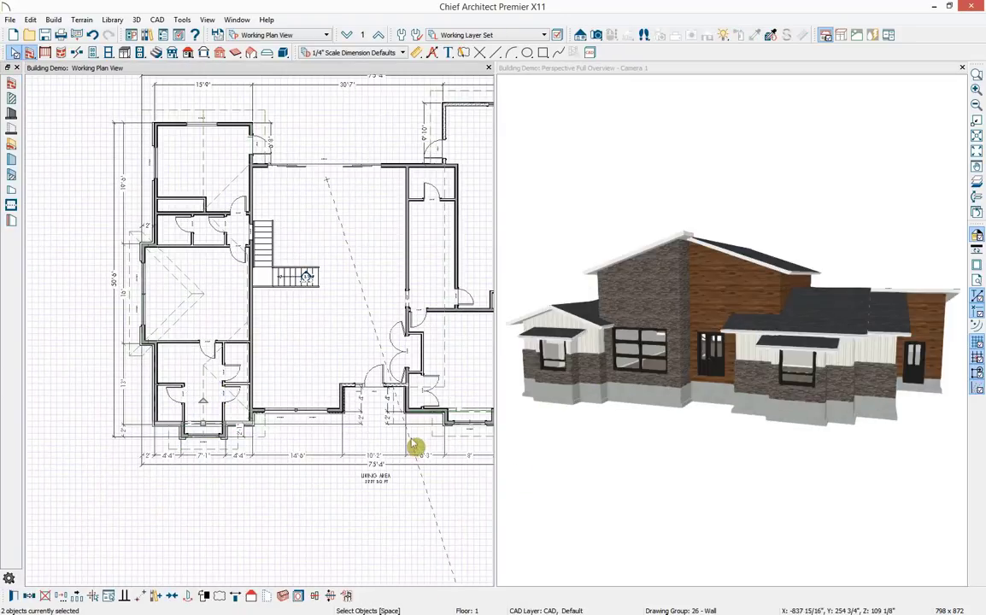
Delete the small separate roof plane over the front wing next to the garage, turning Auto Rebuild Roofs off
{"action": "scroll", "coordinate": [414, 446], "scroll_direction": "down", "scroll_amount": 5}
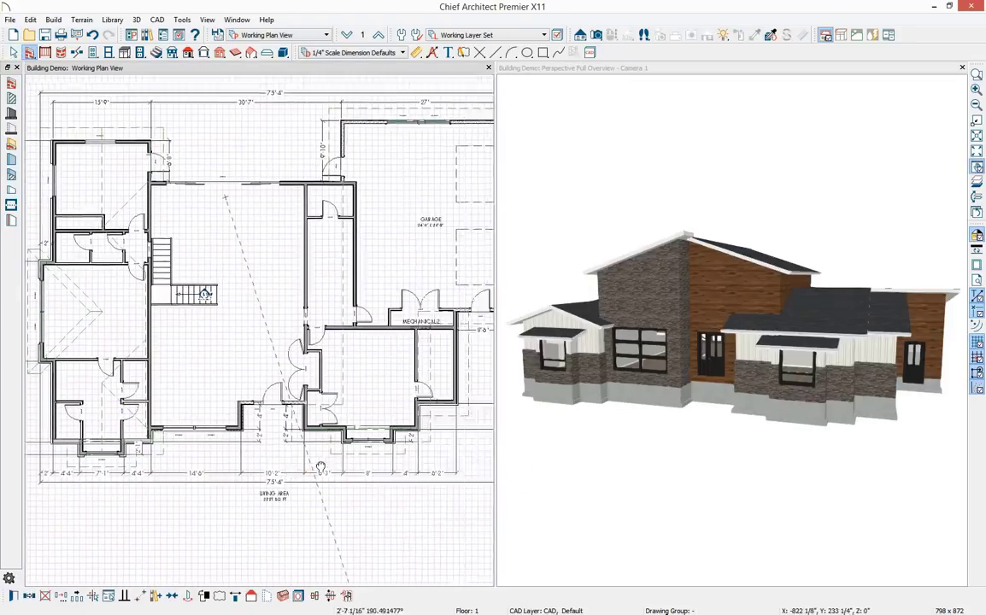
{"action": "left_click", "coordinate": [370, 498]}
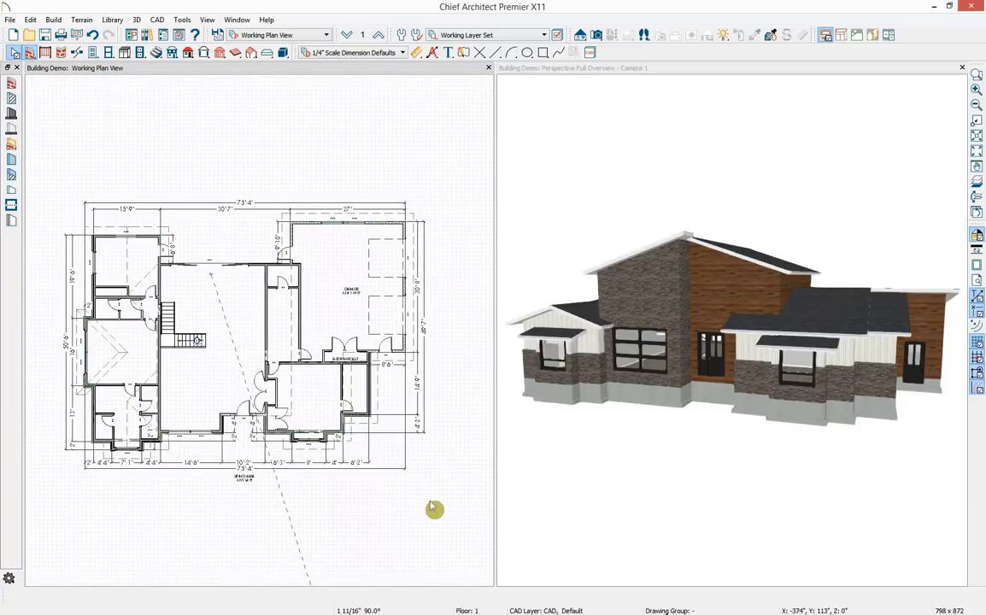
{"action": "scroll", "coordinate": [352, 454], "scroll_direction": "up", "scroll_amount": 2}
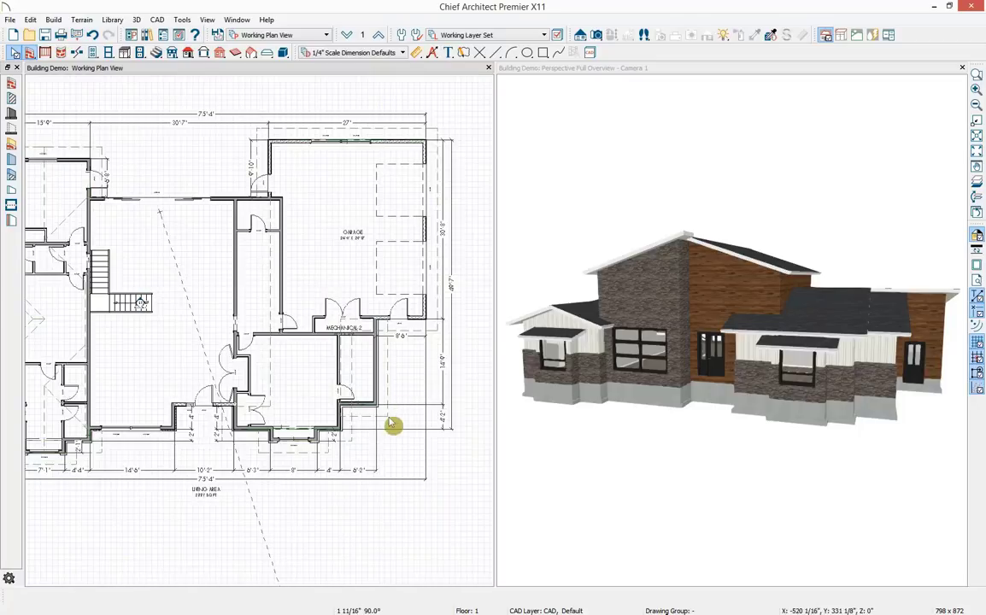
{"action": "left_click", "coordinate": [386, 420]}
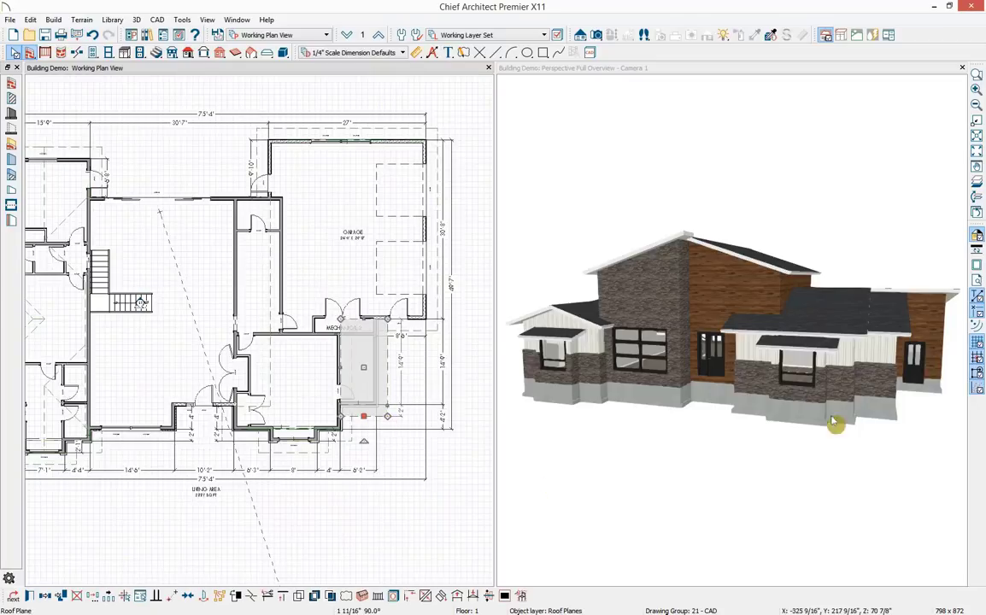
{"action": "left_click", "coordinate": [890, 325]}
{"action": "left_click", "coordinate": [889, 317]}
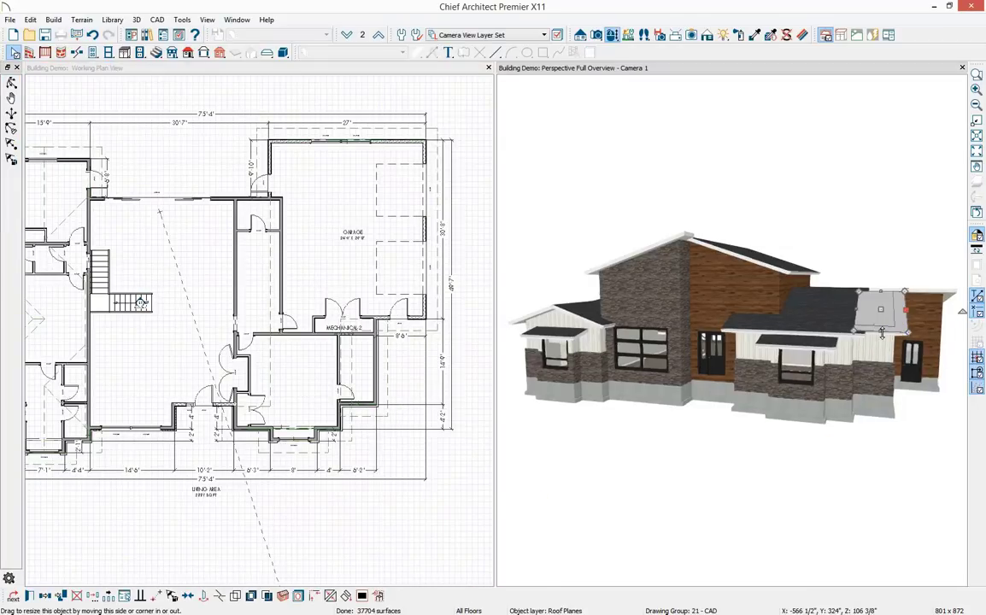
{"action": "left_click_drag", "start_coordinate": [881, 334], "coordinate": [880, 318]}
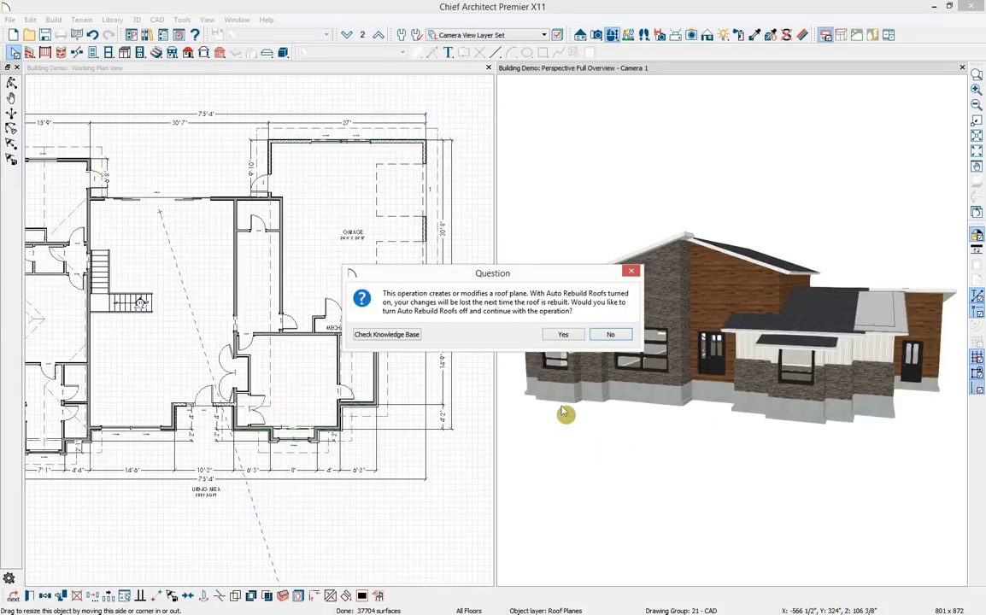
{"action": "left_click", "coordinate": [575, 338]}
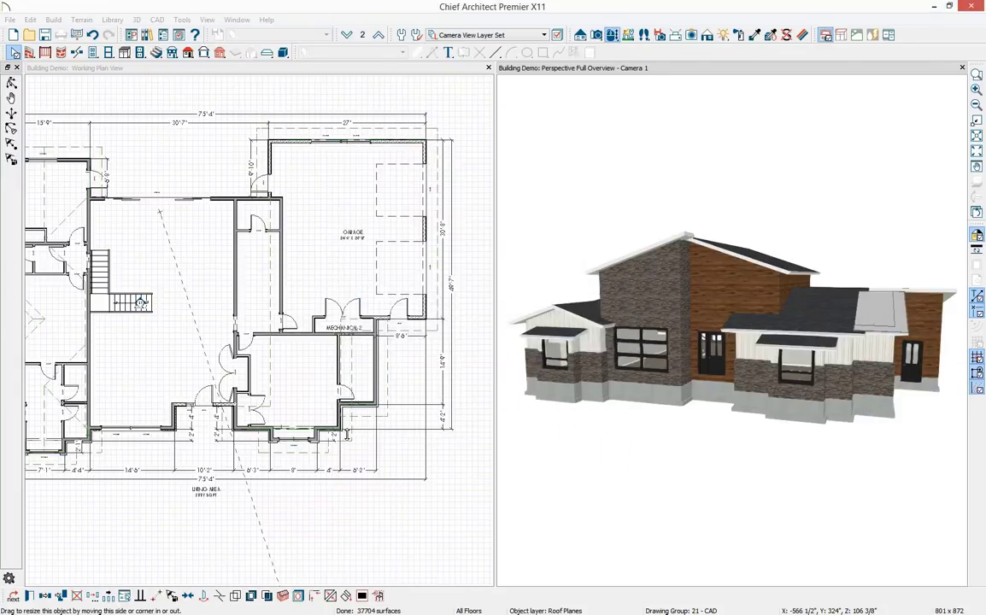
Extend the front wing's main roof plane toward the garage to cover the gap over the narrow room
{"action": "left_click", "coordinate": [352, 430]}
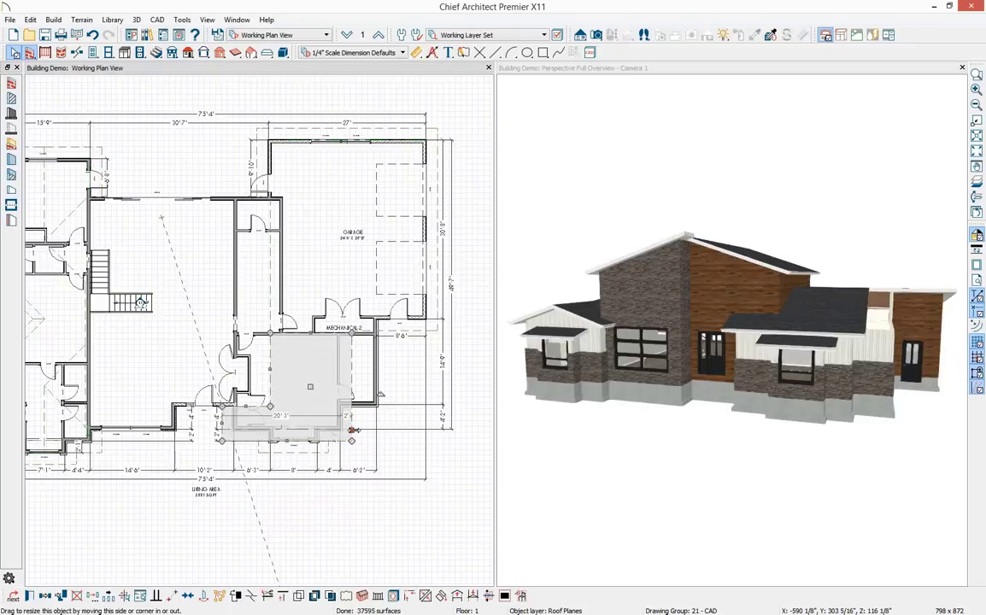
{"action": "left_click_drag", "start_coordinate": [352, 430], "coordinate": [387, 368]}
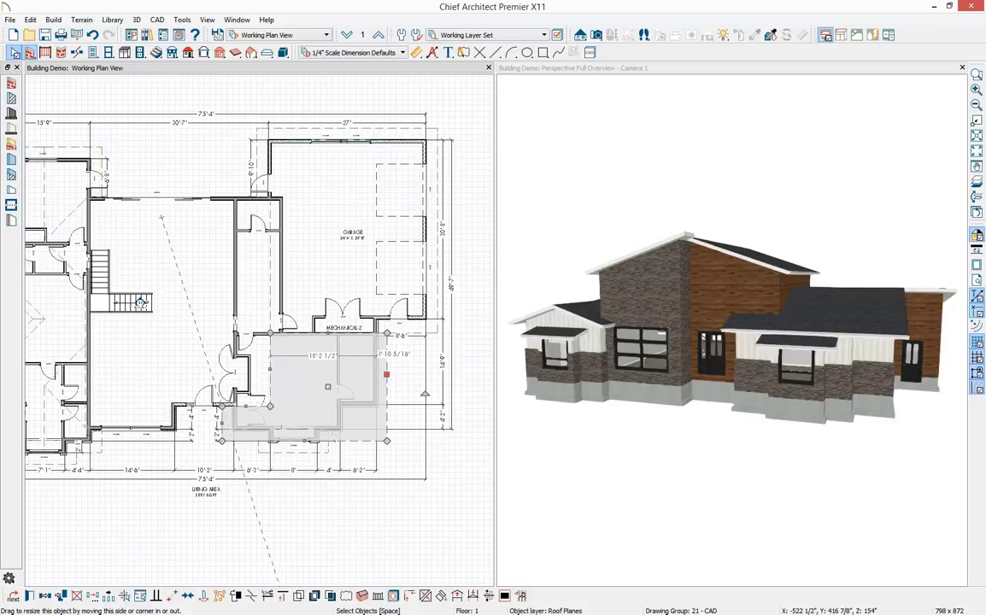
{"action": "left_click", "coordinate": [760, 452]}
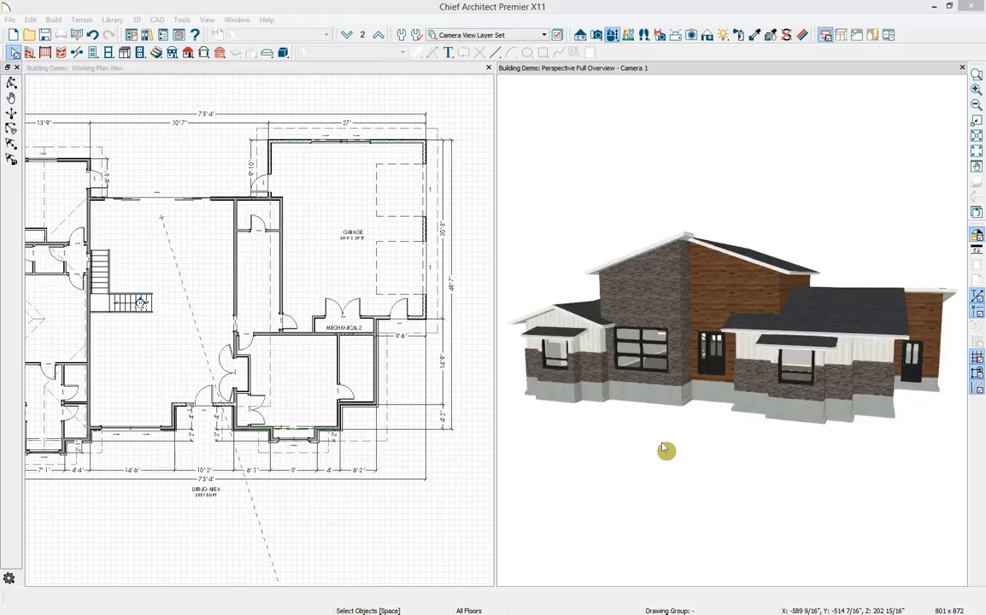
In Build Framing, enable automatic floor and ceiling framing and Build Floor Framing for the Floor 1 subfloor
{"action": "left_click", "coordinate": [219, 53]}
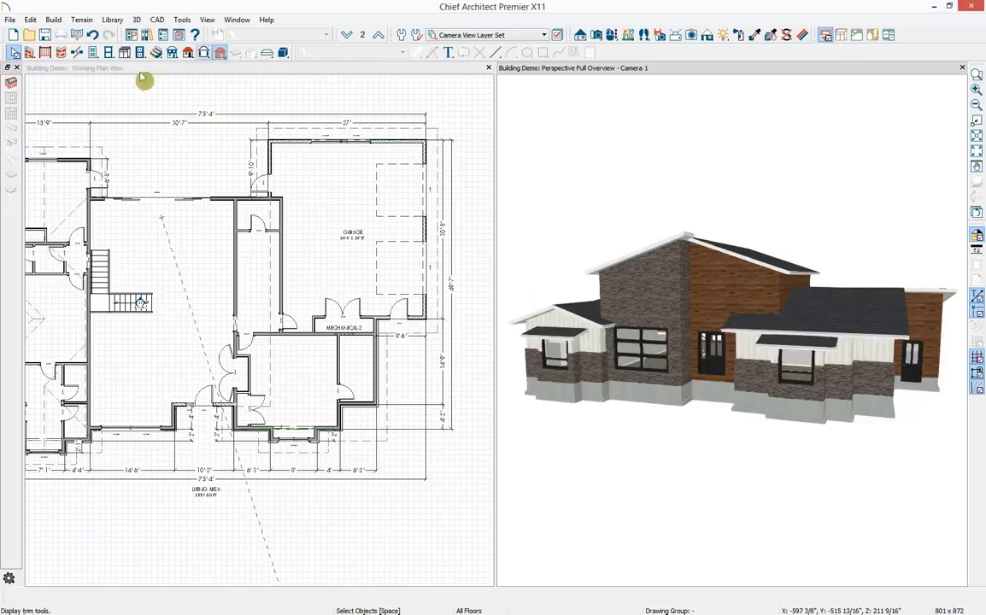
{"action": "left_click", "coordinate": [10, 82]}
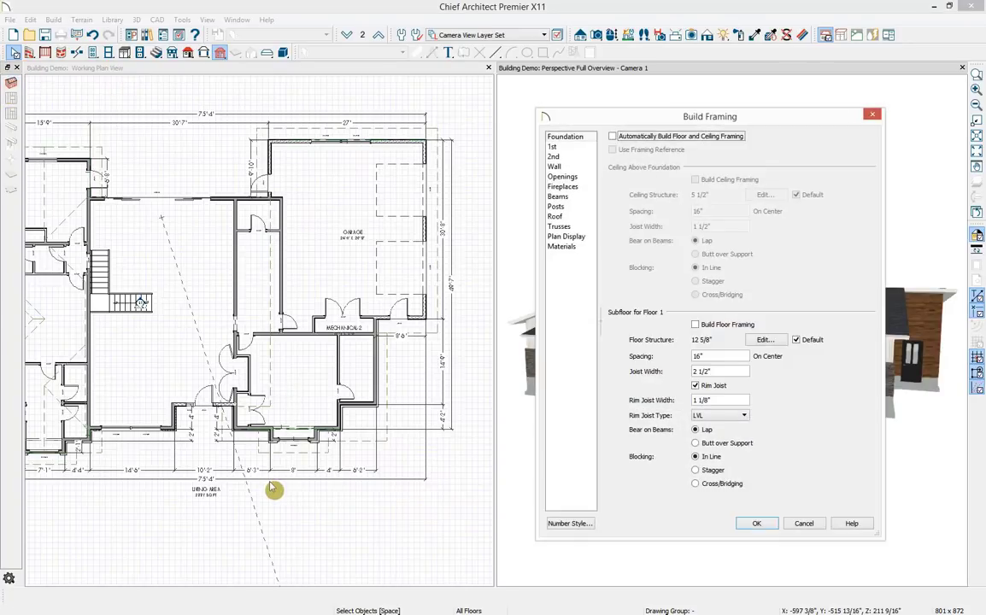
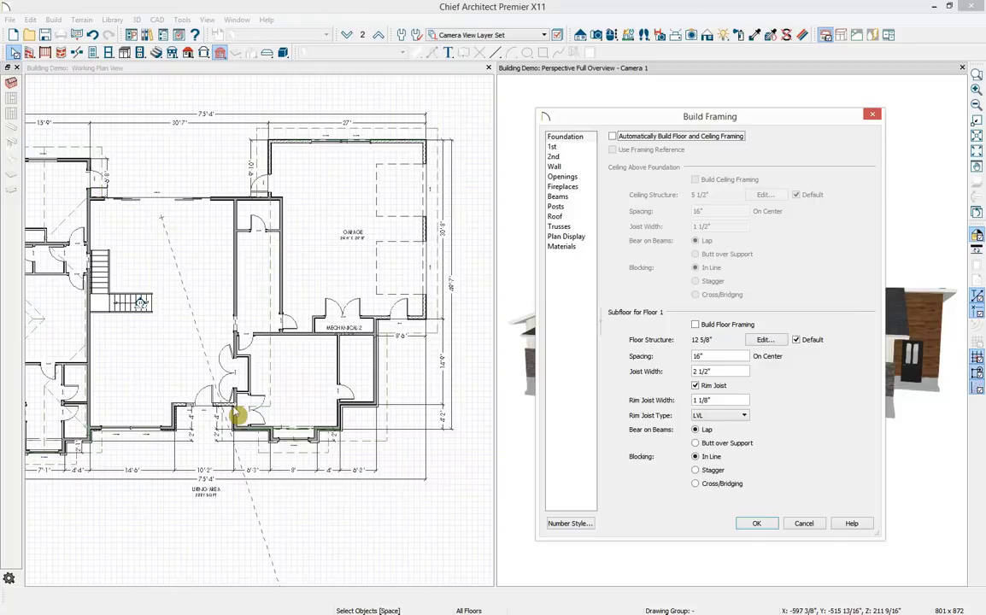
{"action": "left_click", "coordinate": [617, 136]}
{"action": "left_click", "coordinate": [722, 331]}
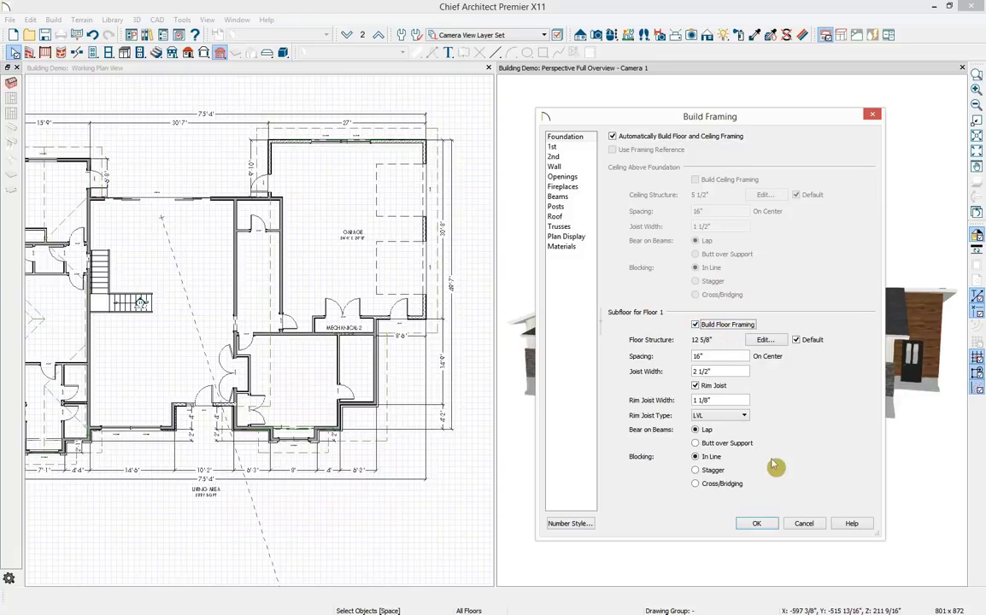
Examine the joist spacing and the floor structure layers of the Floor 1 subfloor
{"action": "left_click", "coordinate": [702, 356]}
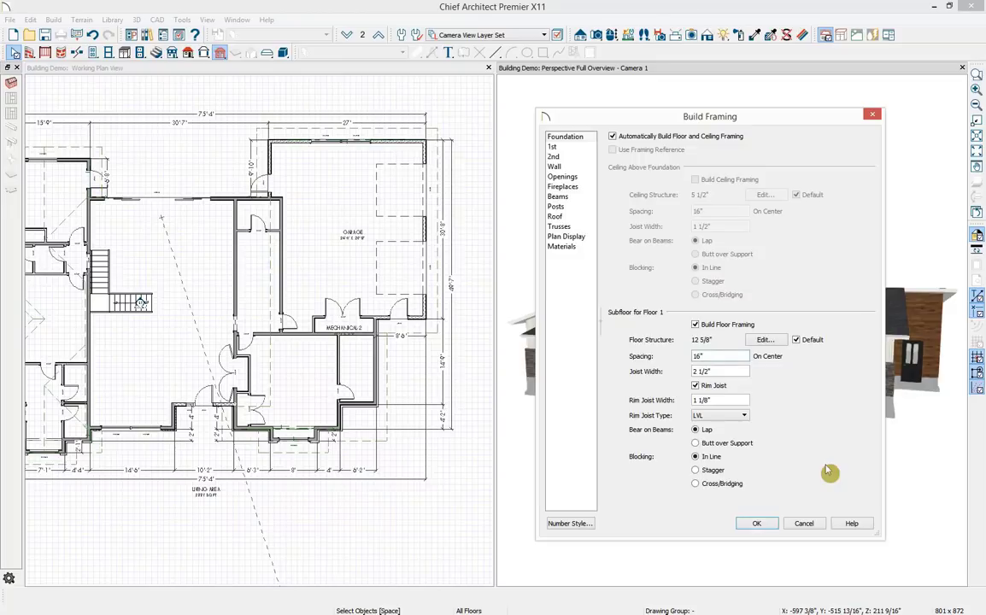
{"action": "left_click", "coordinate": [763, 340]}
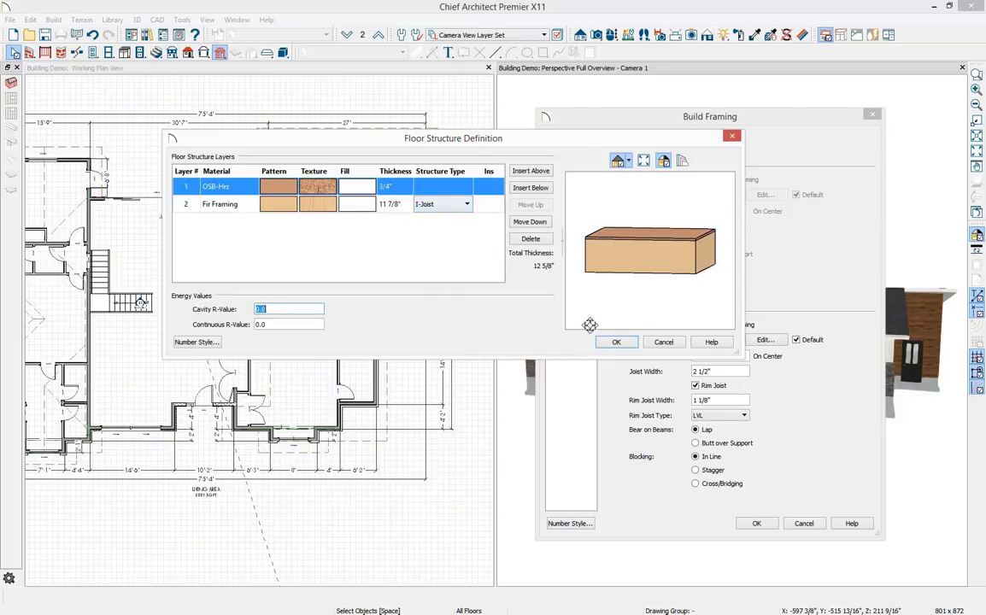
{"action": "left_click", "coordinate": [663, 342]}
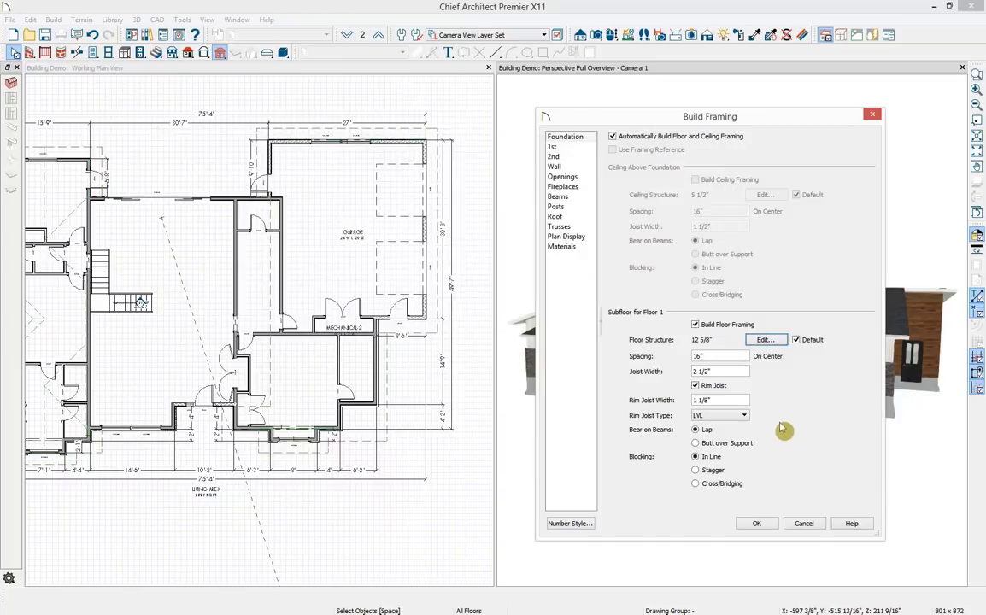
Enable Build Floor Framing for the Floor 2 subfloor and Build Ceiling Framing above Floors 1 and 2
{"action": "left_click", "coordinate": [557, 148]}
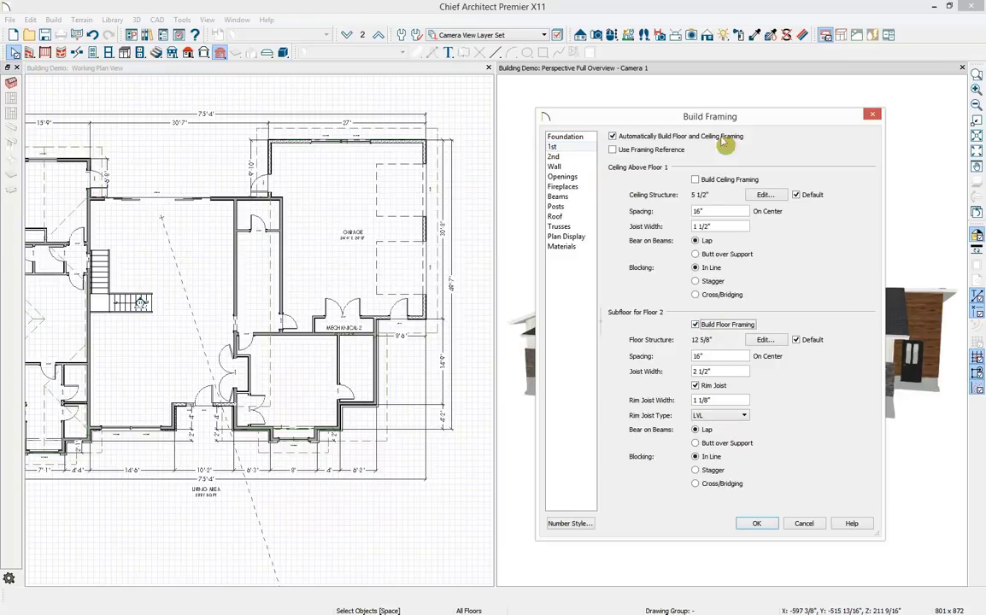
{"action": "left_click", "coordinate": [695, 180]}
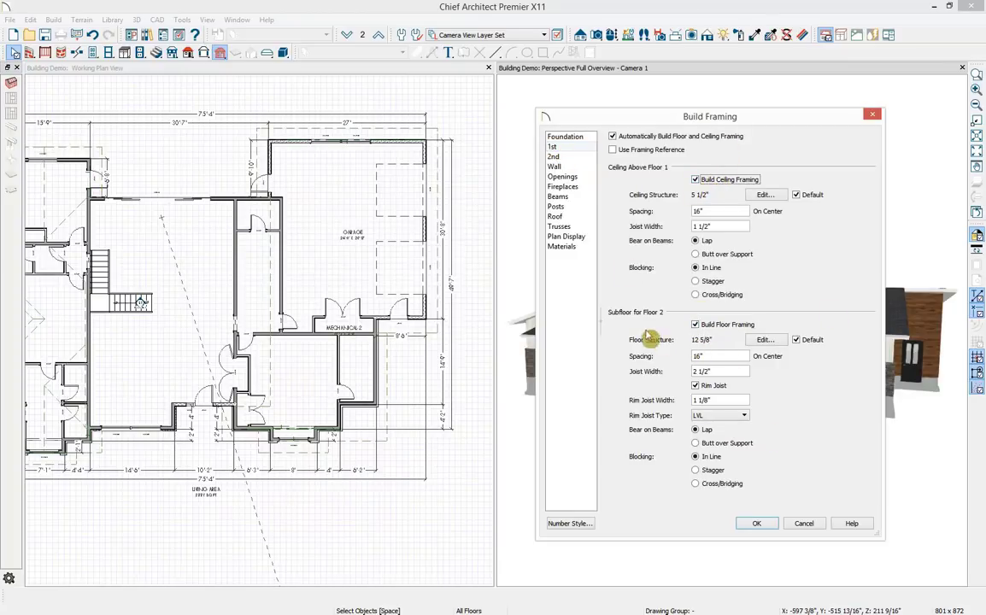
{"action": "left_click", "coordinate": [554, 157]}
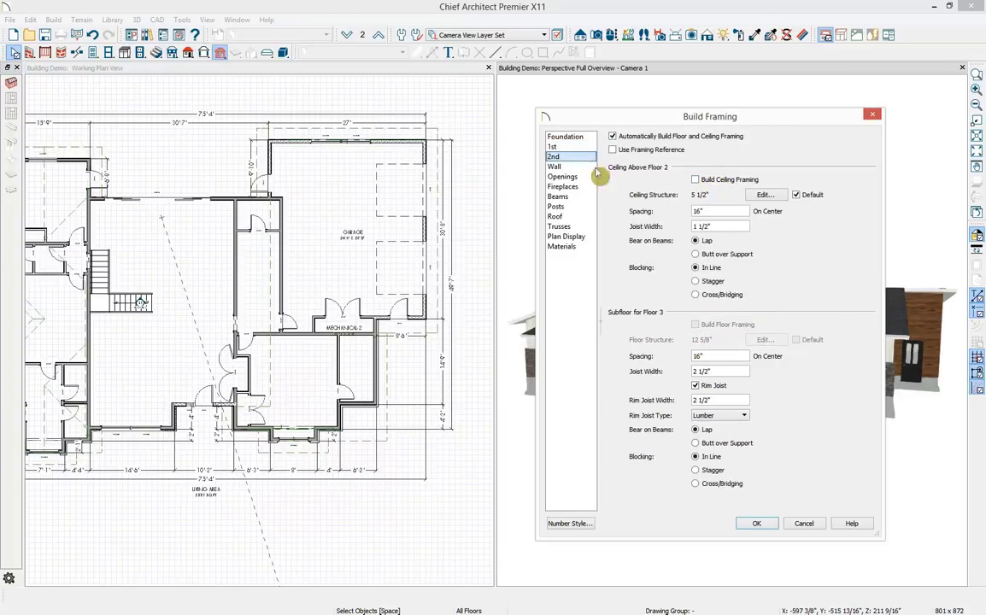
{"action": "left_click", "coordinate": [694, 180]}
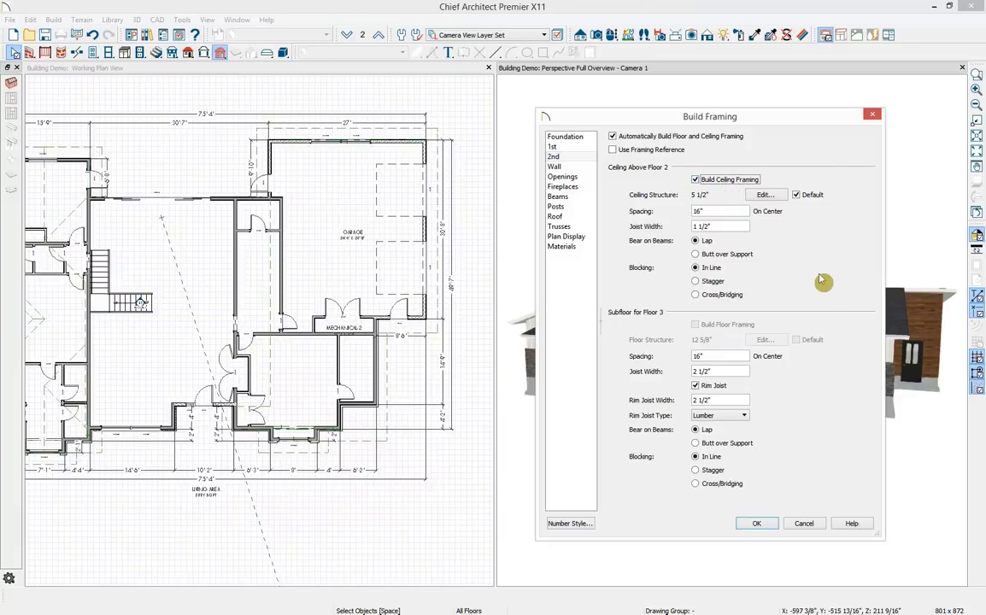
Turn on automatic wall framing, check the manual stud settings, and leave Use Wall Framing Material enabled
{"action": "left_click", "coordinate": [571, 168]}
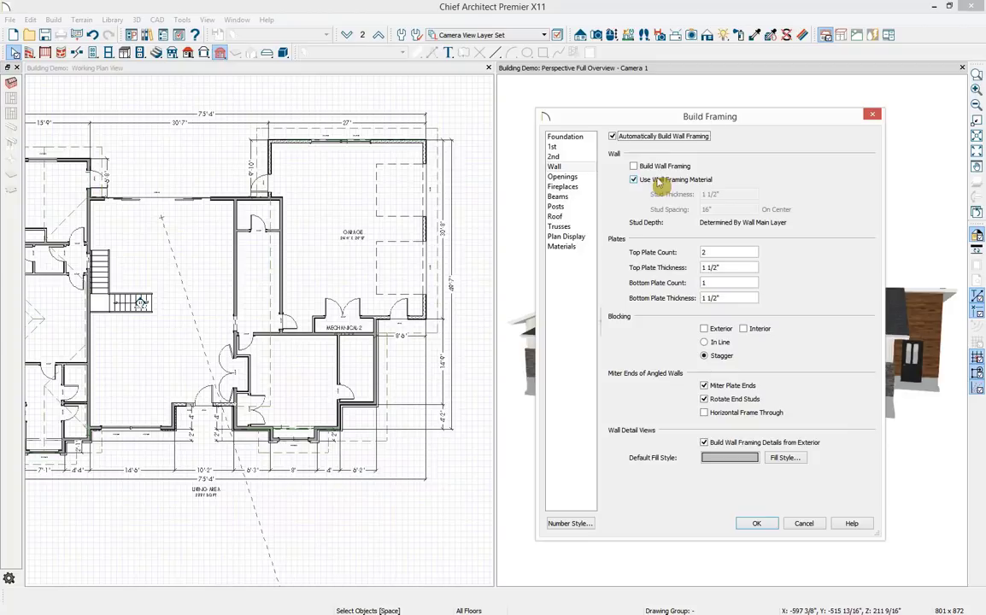
{"action": "left_click", "coordinate": [660, 181]}
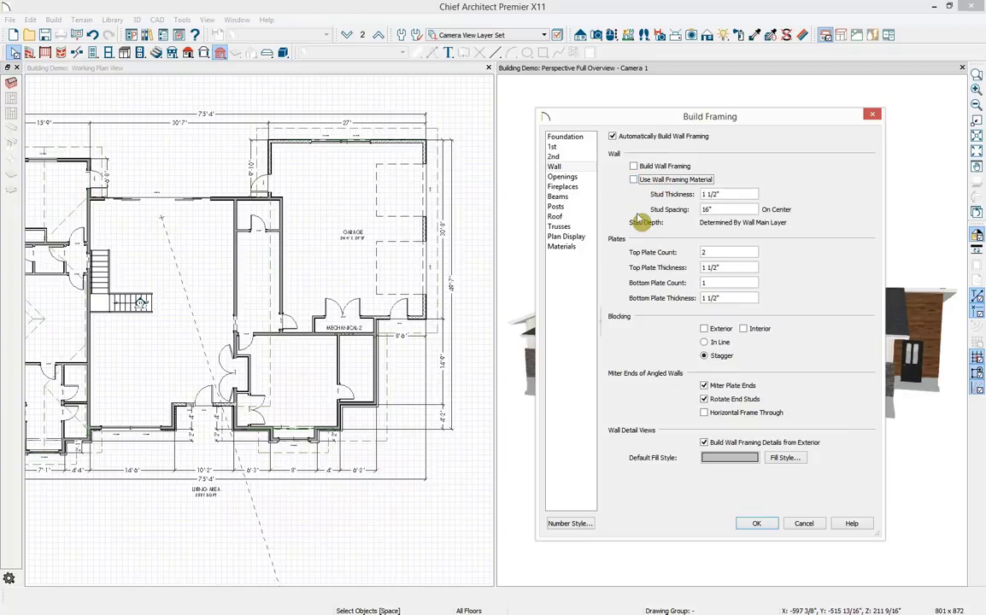
{"action": "left_click", "coordinate": [733, 194]}
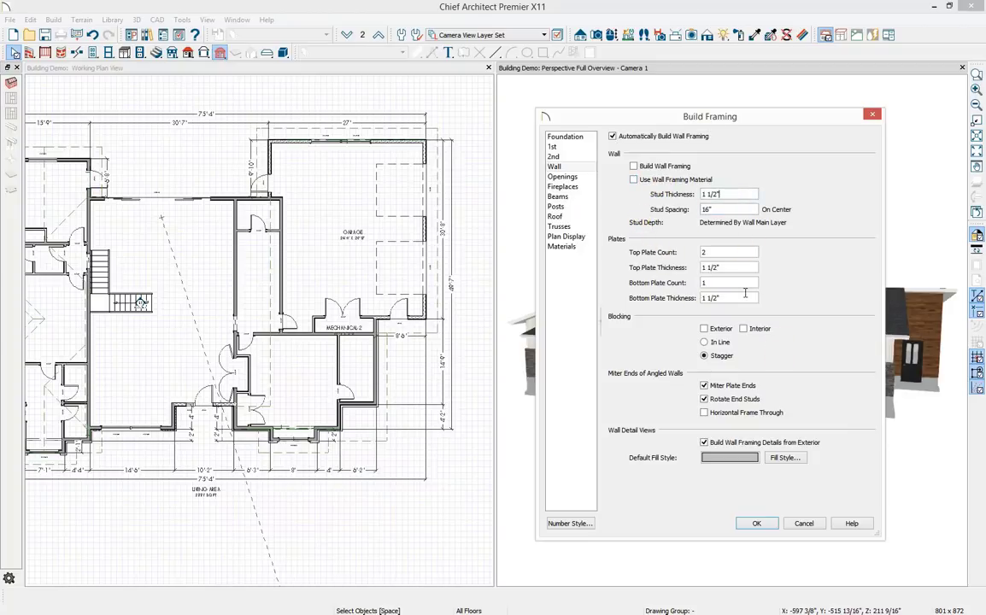
{"action": "left_click", "coordinate": [643, 182]}
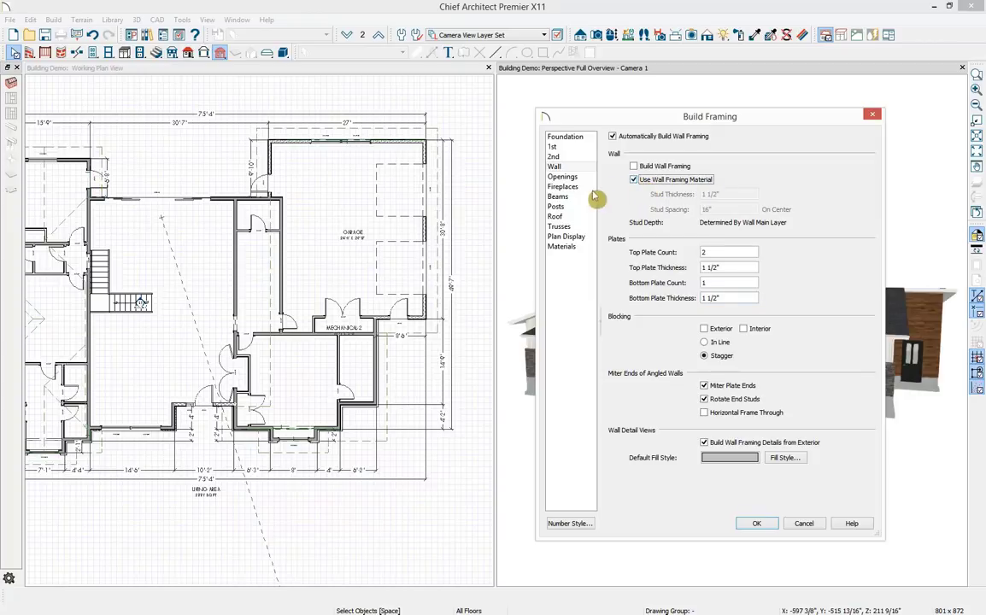
Review the opening header and roof framing settings, then build the framing without turning on hidden framing layers in the current view
{"action": "left_click", "coordinate": [561, 176]}
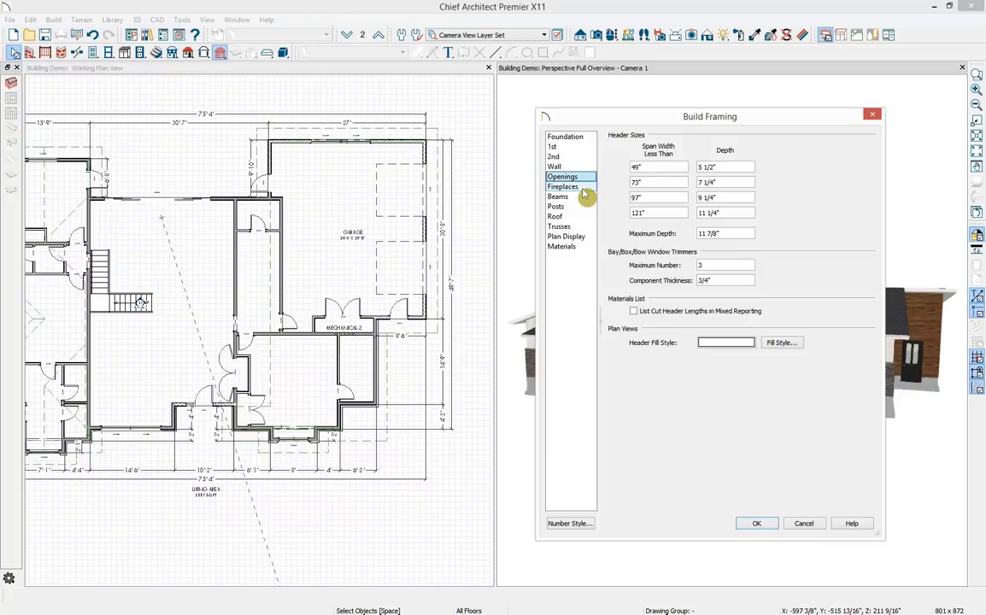
{"action": "left_click", "coordinate": [562, 216]}
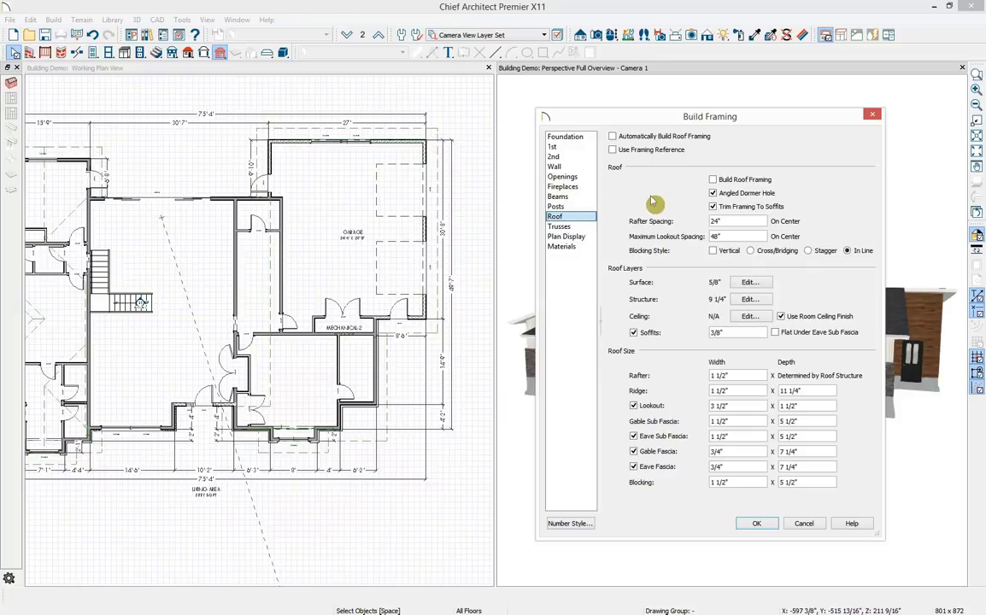
{"action": "left_click", "coordinate": [756, 523]}
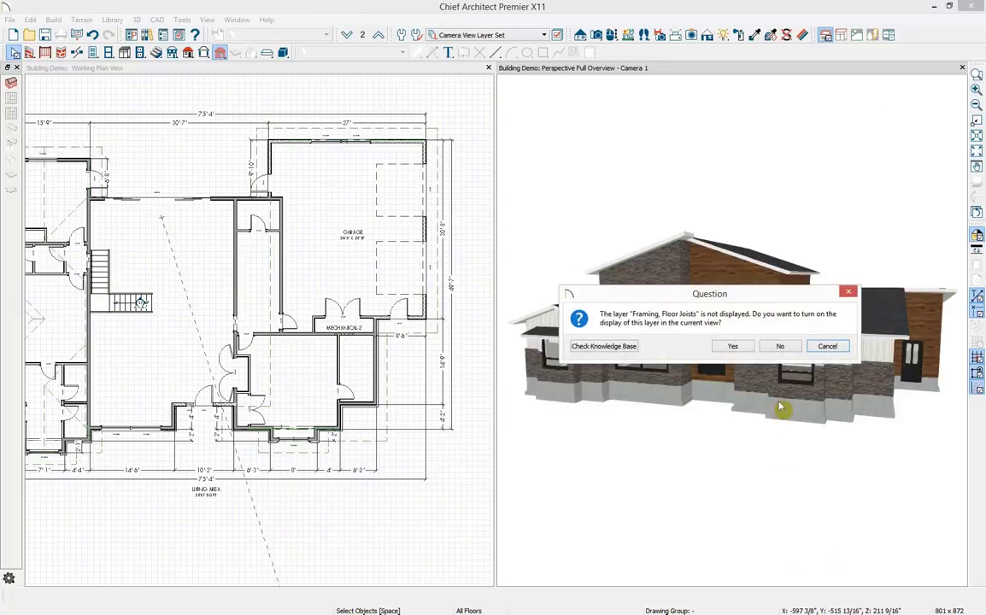
{"action": "left_click", "coordinate": [781, 347]}
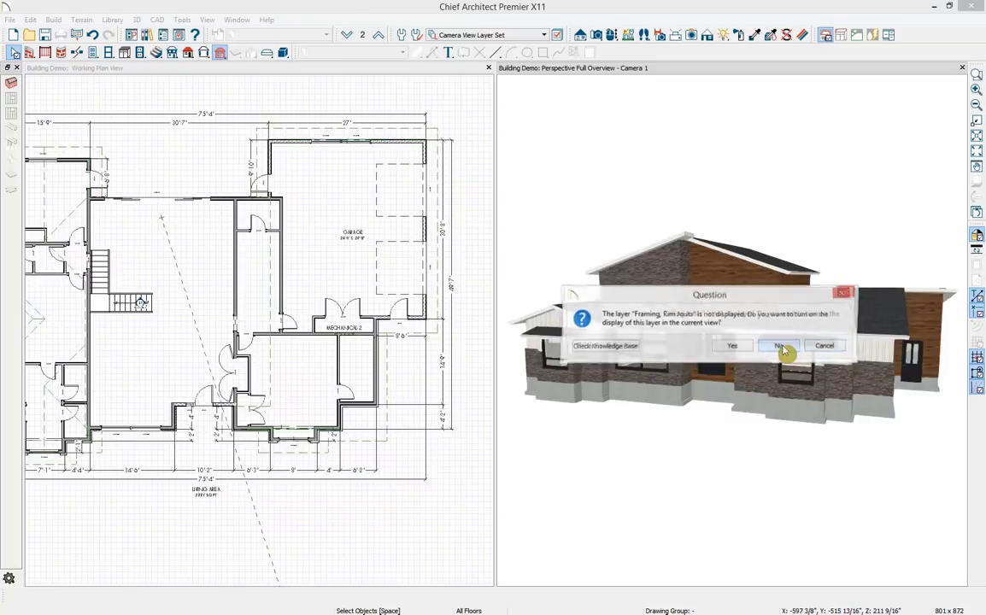
{"action": "left_click", "coordinate": [781, 347]}
{"action": "left_click", "coordinate": [779, 346]}
{"action": "left_click", "coordinate": [779, 346]}
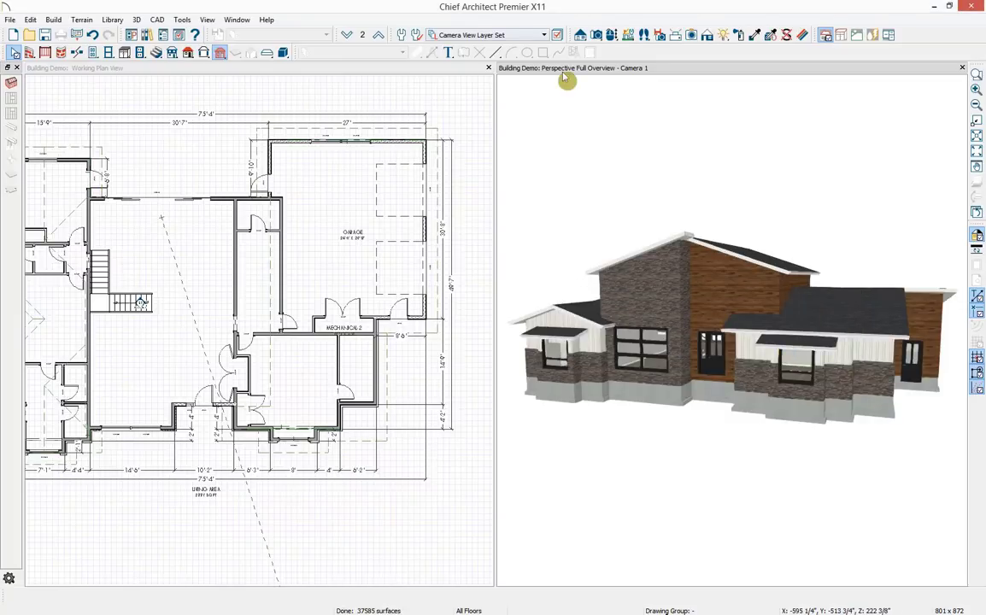
Create a perspective framing overview of the whole house and inspect the framed structure from a lower angle
{"action": "left_click", "coordinate": [596, 37]}
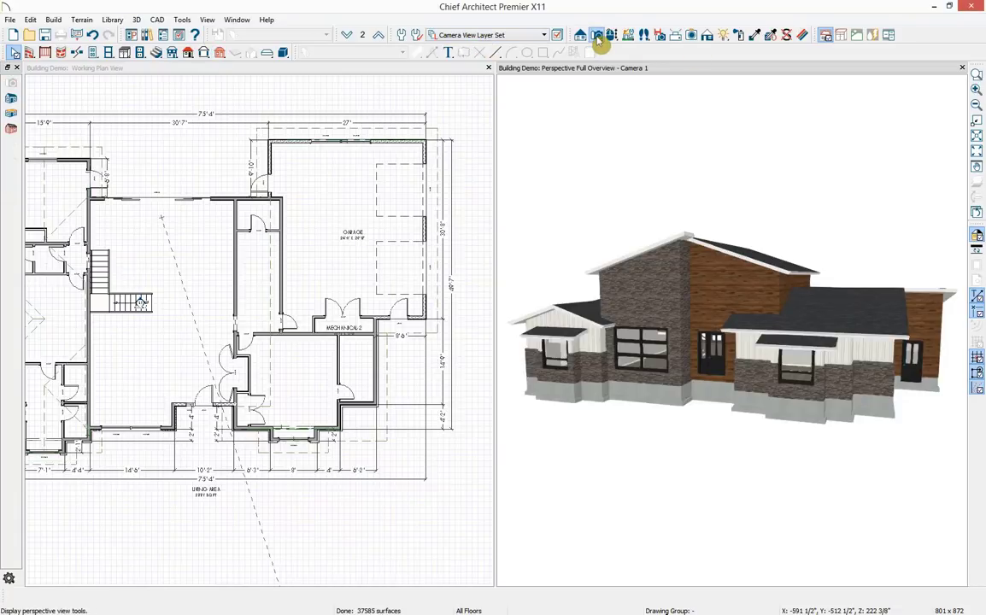
{"action": "left_click", "coordinate": [11, 129]}
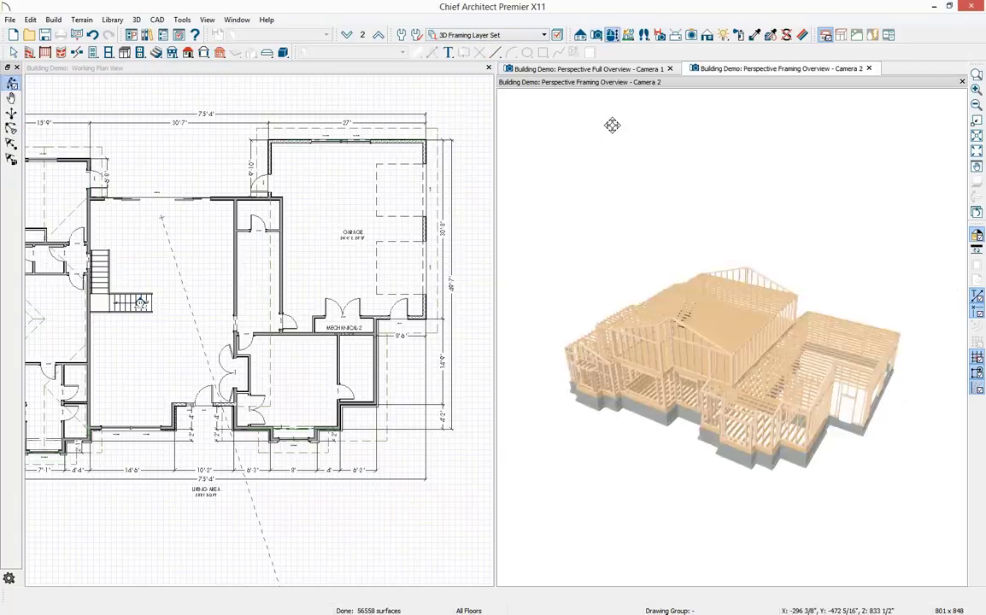
{"action": "left_click_drag", "start_coordinate": [617, 307], "coordinate": [649, 276]}
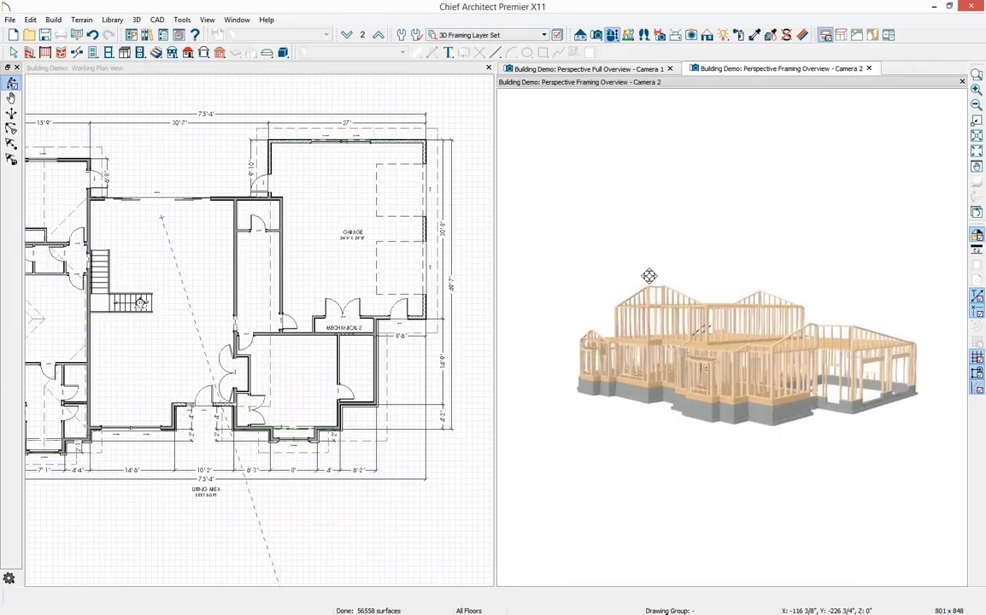
Switch the plan window to Framing, Floor Plan View and look over the Floor 1 framing plan
{"action": "left_click", "coordinate": [195, 74]}
{"action": "scroll", "coordinate": [202, 223], "scroll_direction": "down", "scroll_amount": 3}
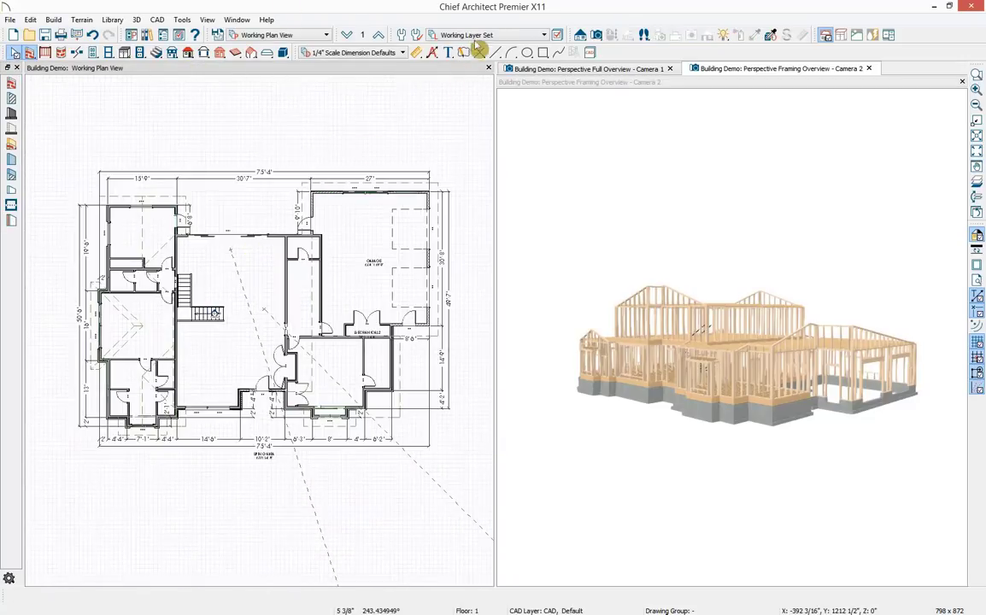
{"action": "left_click", "coordinate": [320, 36]}
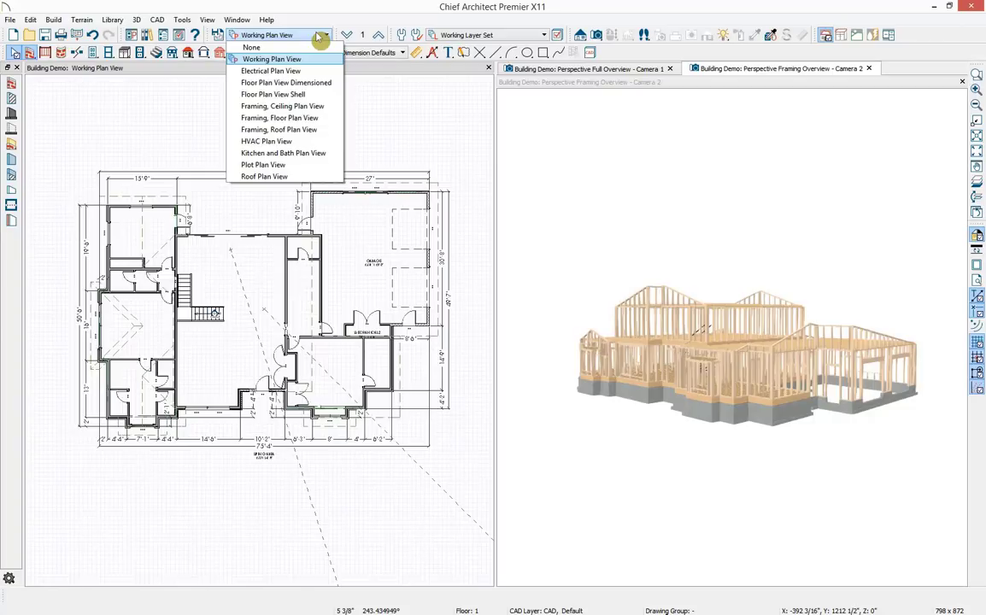
{"action": "left_click", "coordinate": [330, 122]}
{"action": "scroll", "coordinate": [229, 333], "scroll_direction": "up", "scroll_amount": 3}
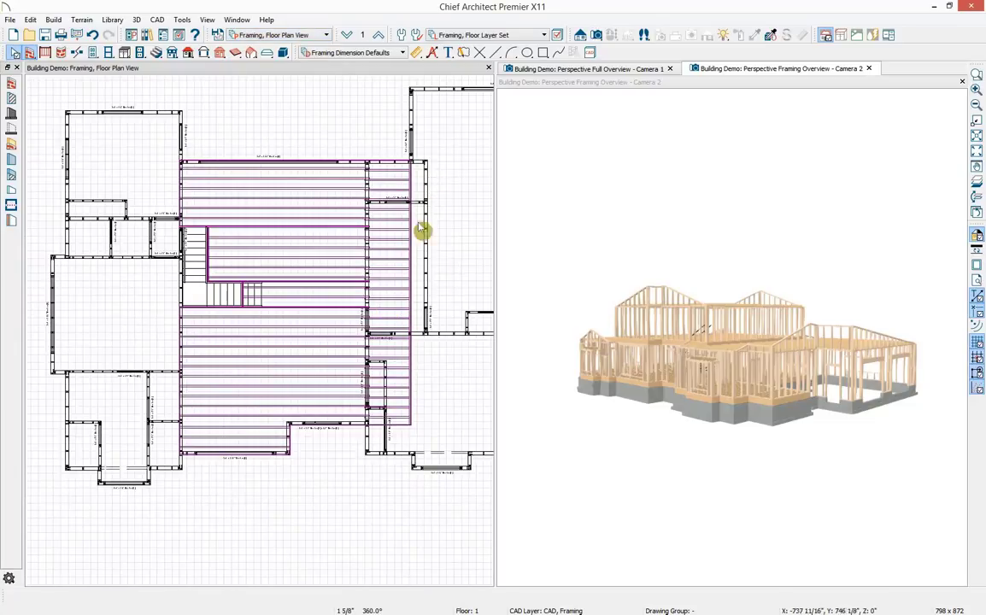
{"action": "middle_click_drag", "start_coordinate": [411, 317], "coordinate": [383, 312]}
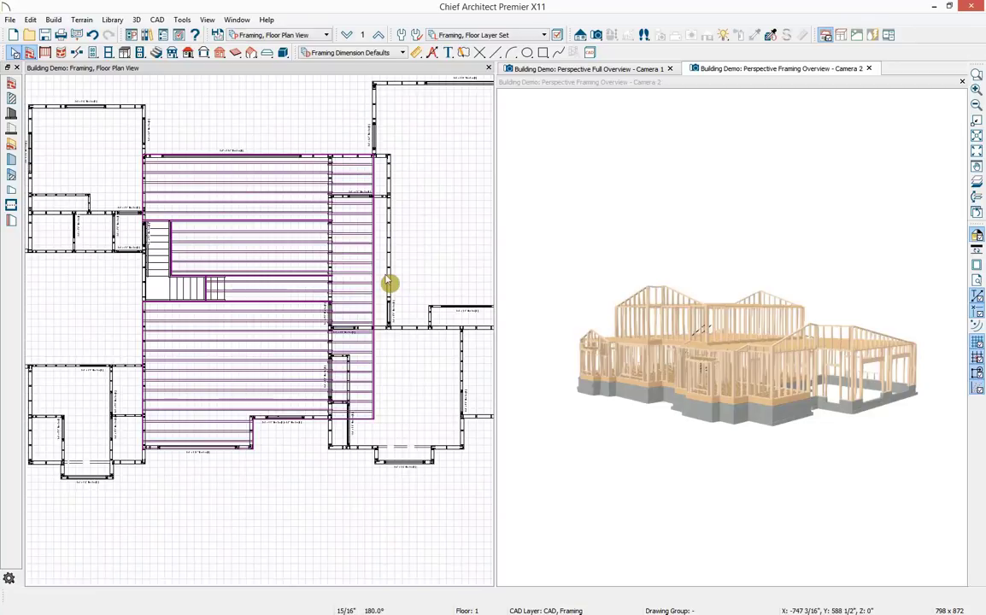
Go through the framing plans of Floor 2 and Floor 0, examining the foundation-level joist layout
{"action": "left_click", "coordinate": [382, 36]}
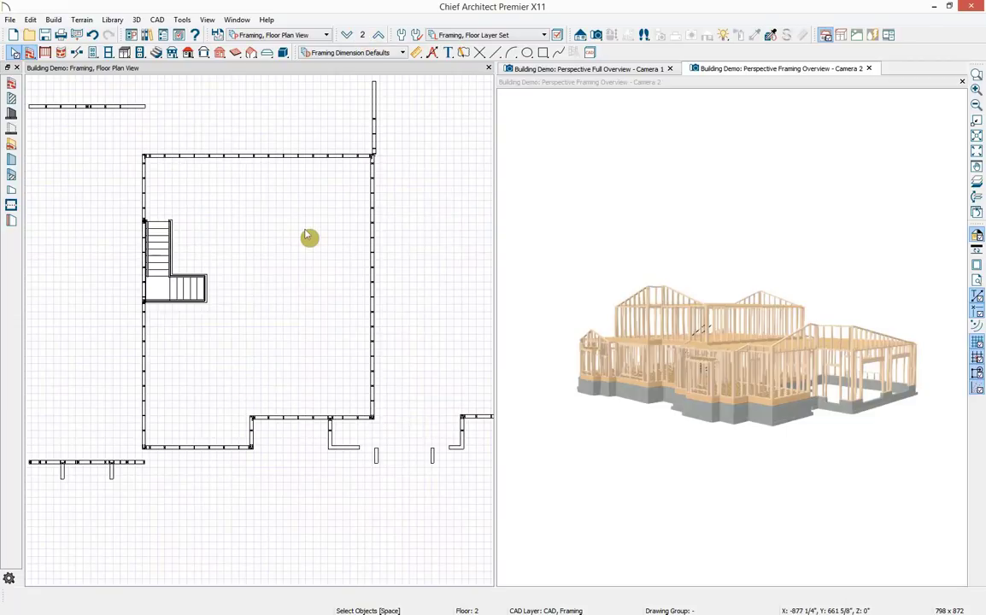
{"action": "left_click", "coordinate": [349, 35]}
{"action": "left_click", "coordinate": [350, 35]}
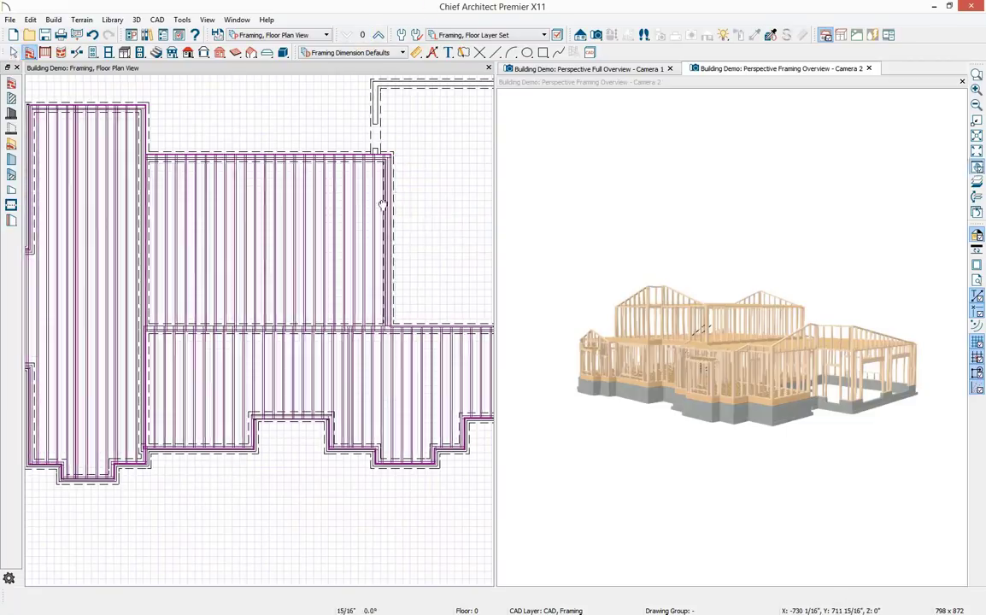
{"action": "scroll", "coordinate": [383, 205], "scroll_direction": "down", "scroll_amount": 2}
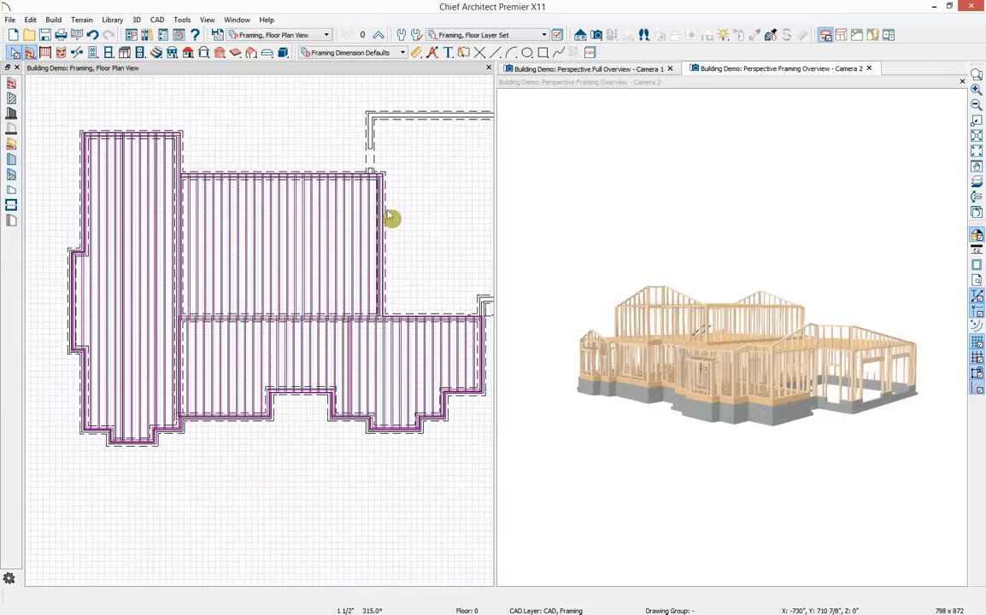
Try the Hang 1st Floor Platform Inside Foundation Walls option in the Build Foundation settings
{"action": "left_click", "coordinate": [128, 227]}
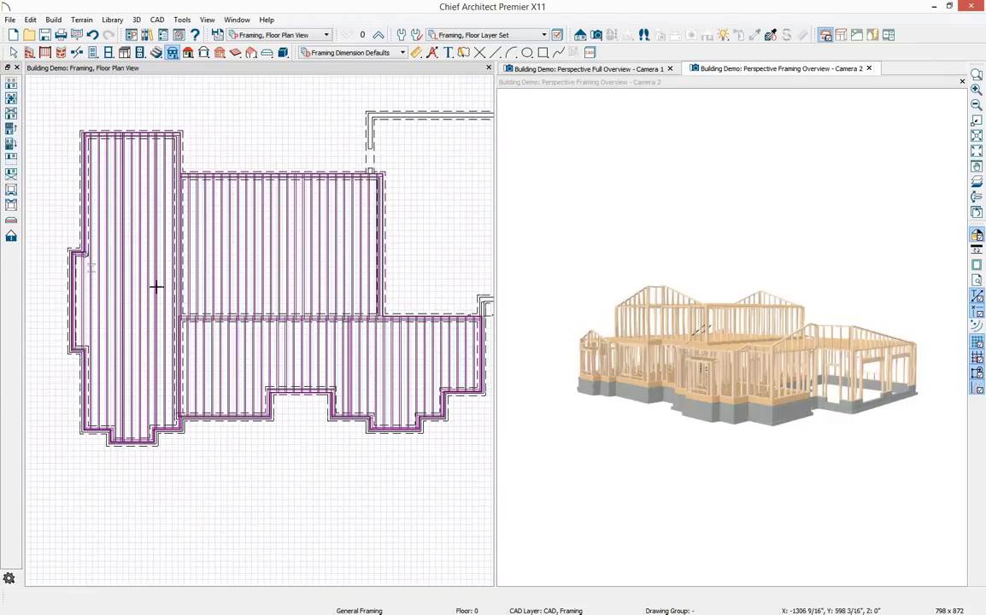
{"action": "scroll", "coordinate": [203, 330], "scroll_direction": "up", "scroll_amount": 5}
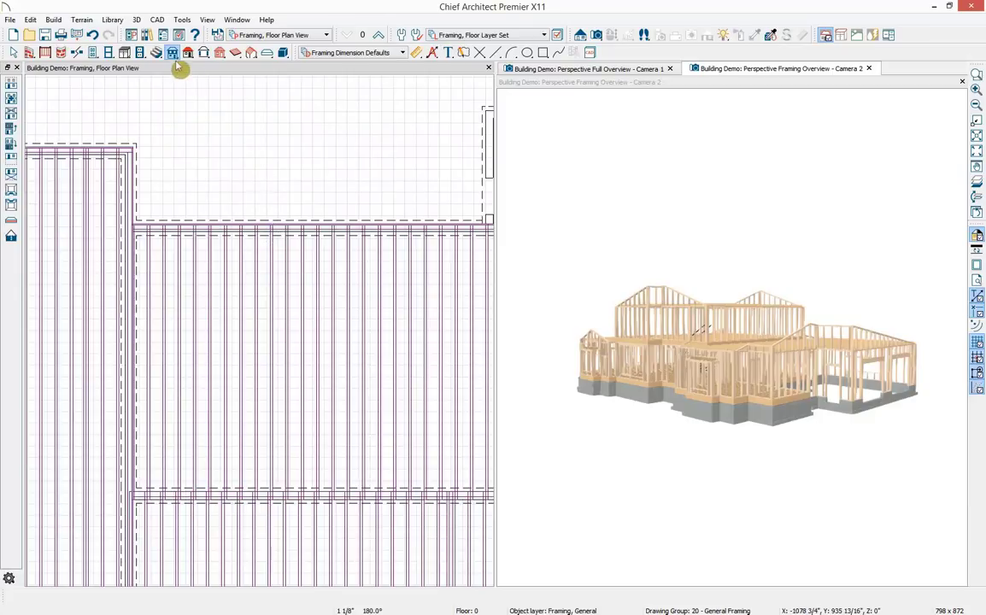
{"action": "left_click", "coordinate": [11, 168]}
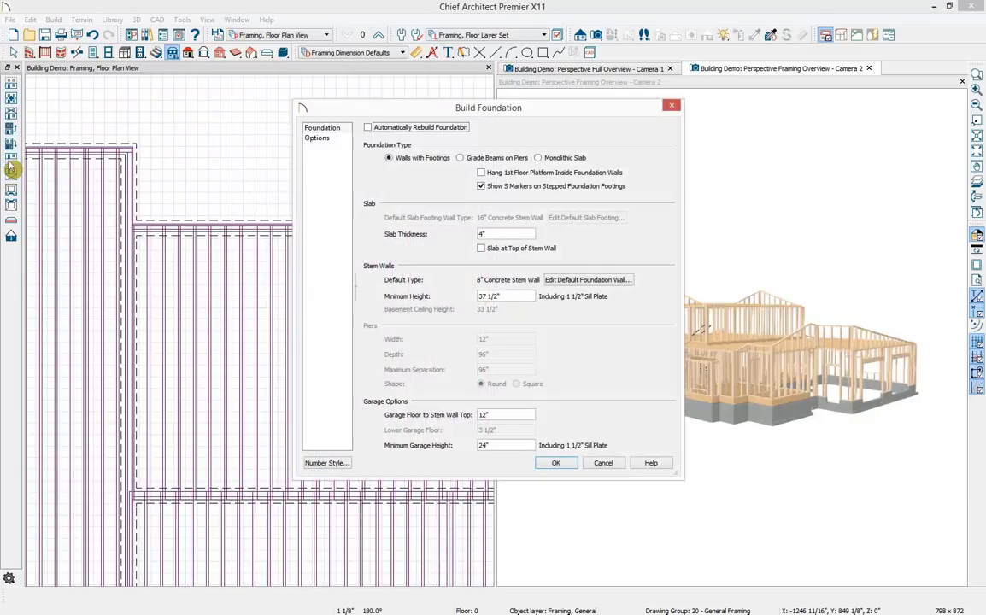
{"action": "left_click", "coordinate": [491, 172]}
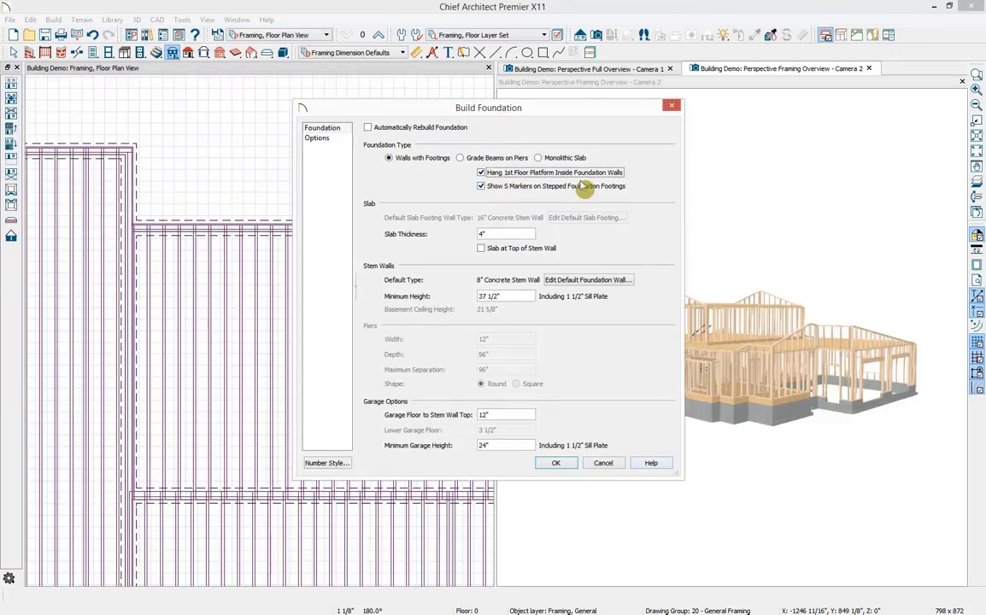
{"action": "left_click", "coordinate": [610, 466]}
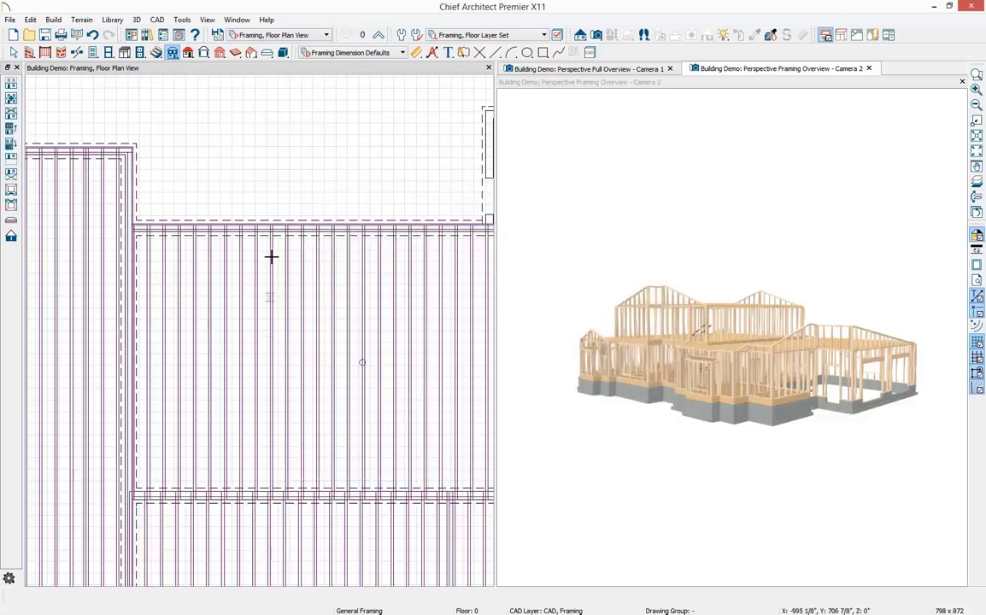
Try the Hang Floor Platform Above on Wall option for the rear foundation wall of the central block
{"action": "scroll", "coordinate": [287, 229], "scroll_direction": "down", "scroll_amount": 3}
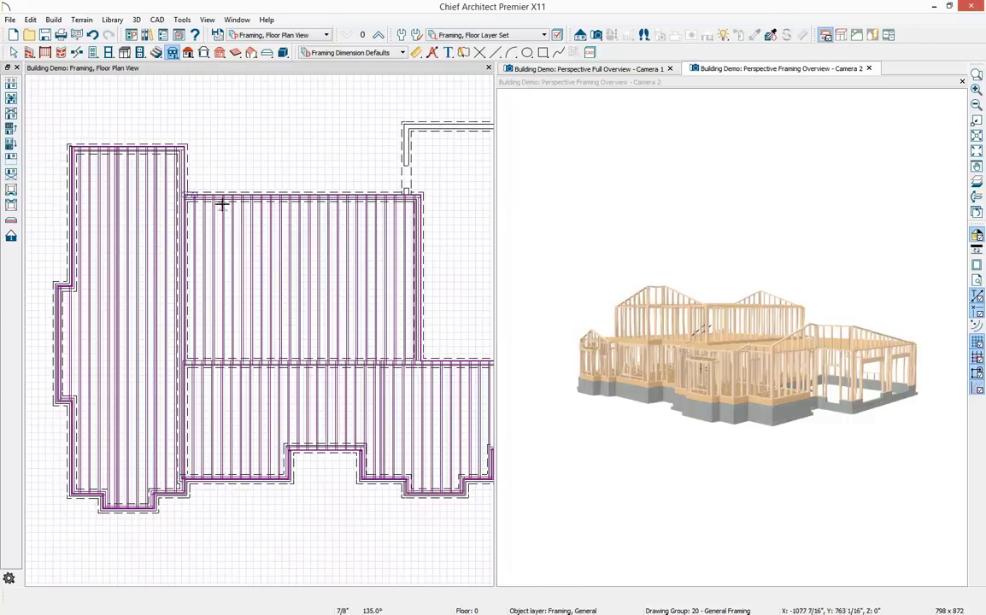
{"action": "left_click", "coordinate": [243, 205]}
{"action": "left_click", "coordinate": [240, 195]}
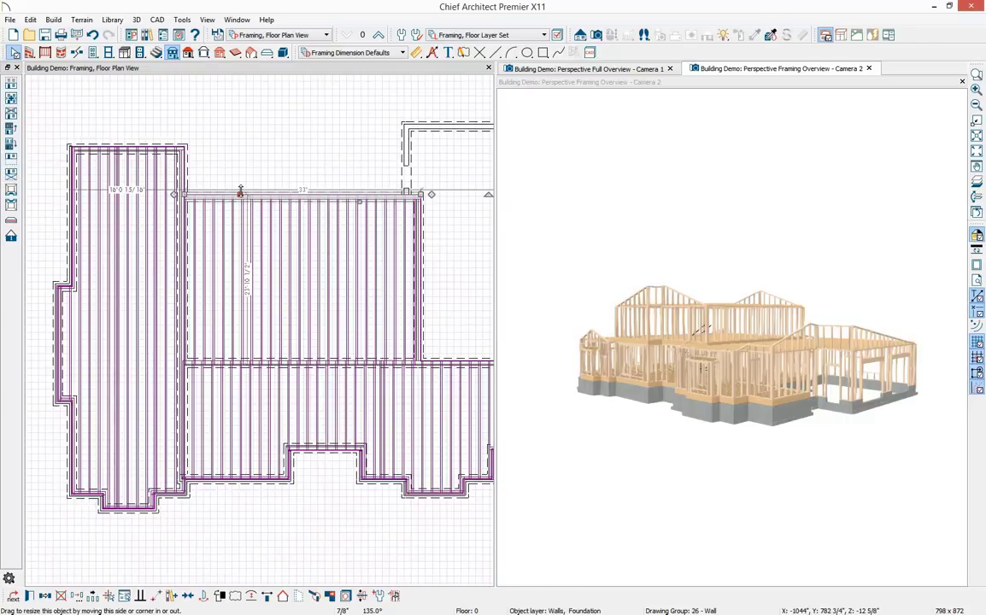
{"action": "double_click", "coordinate": [240, 193]}
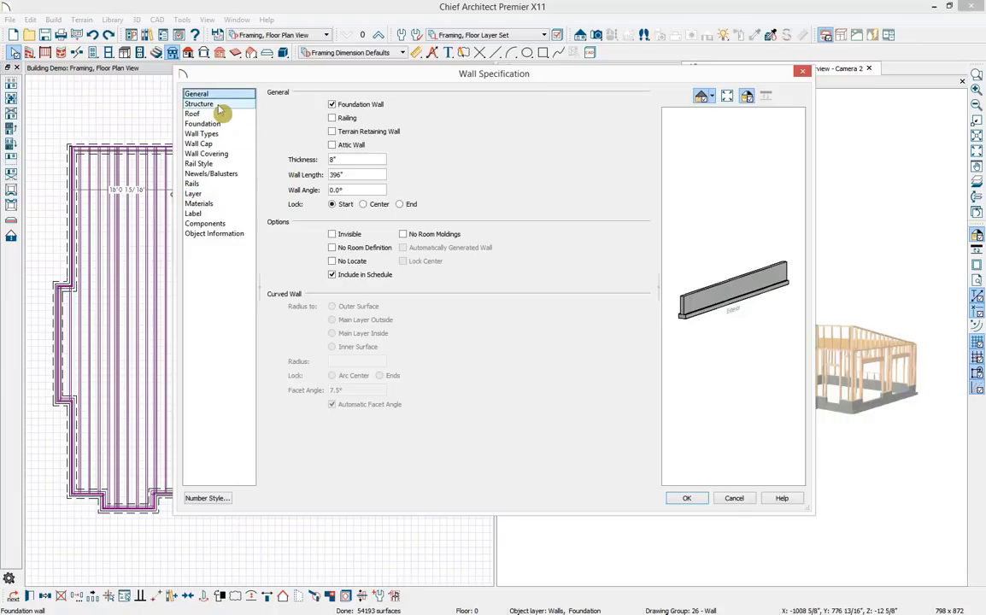
{"action": "left_click", "coordinate": [216, 104]}
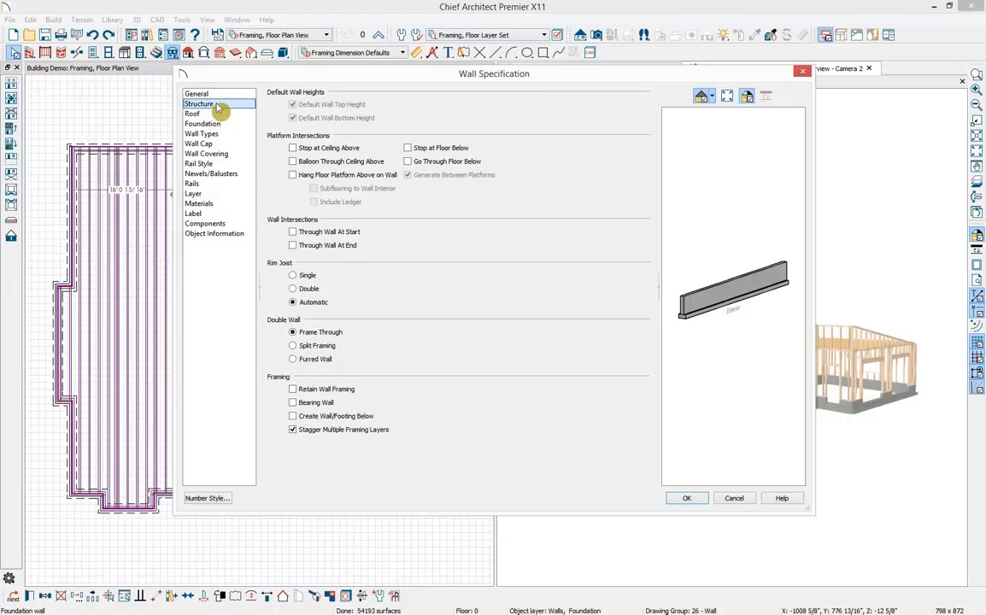
{"action": "left_click", "coordinate": [291, 174]}
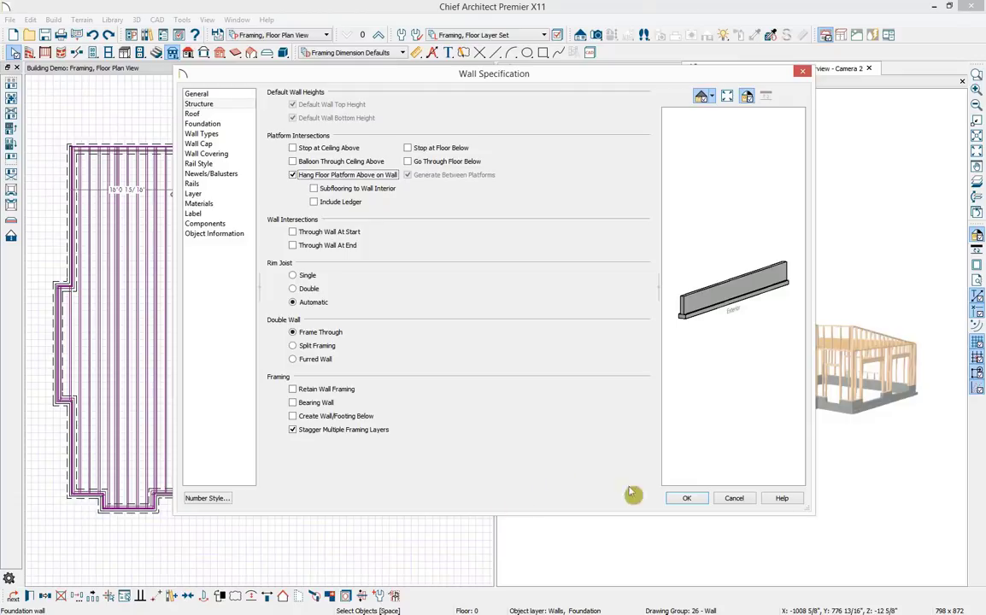
{"action": "left_click", "coordinate": [733, 500]}
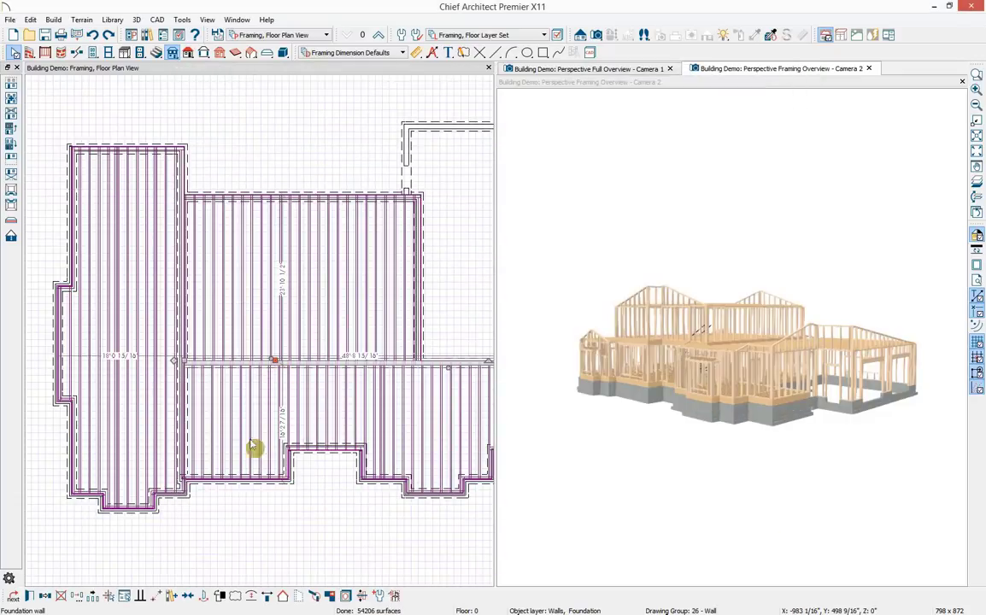
Review the Structure settings of the horizontal foundation wall crossing the middle of the central block
{"action": "double_click", "coordinate": [283, 468]}
{"action": "left_click", "coordinate": [219, 106]}
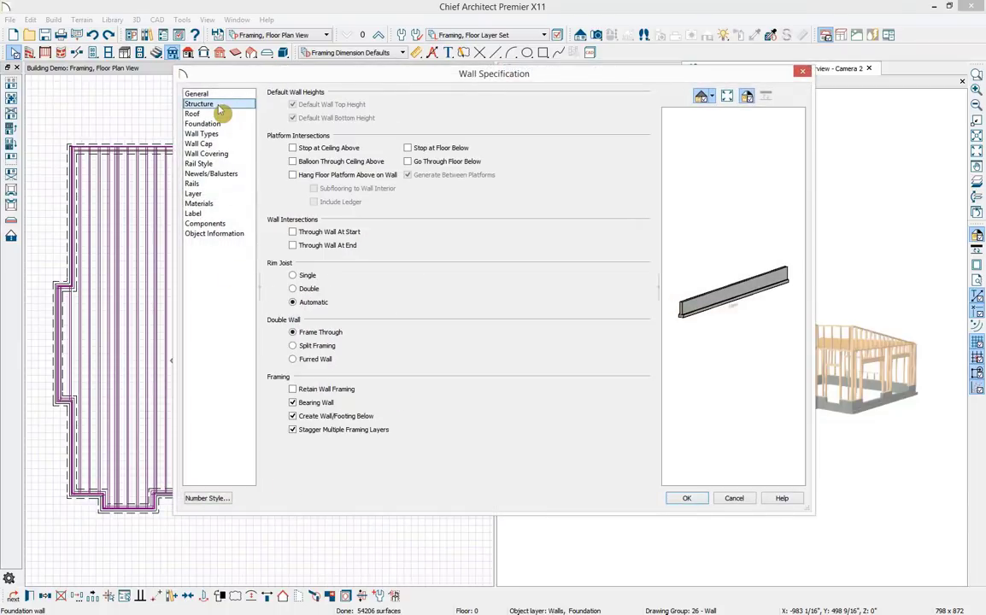
{"action": "left_click", "coordinate": [734, 499]}
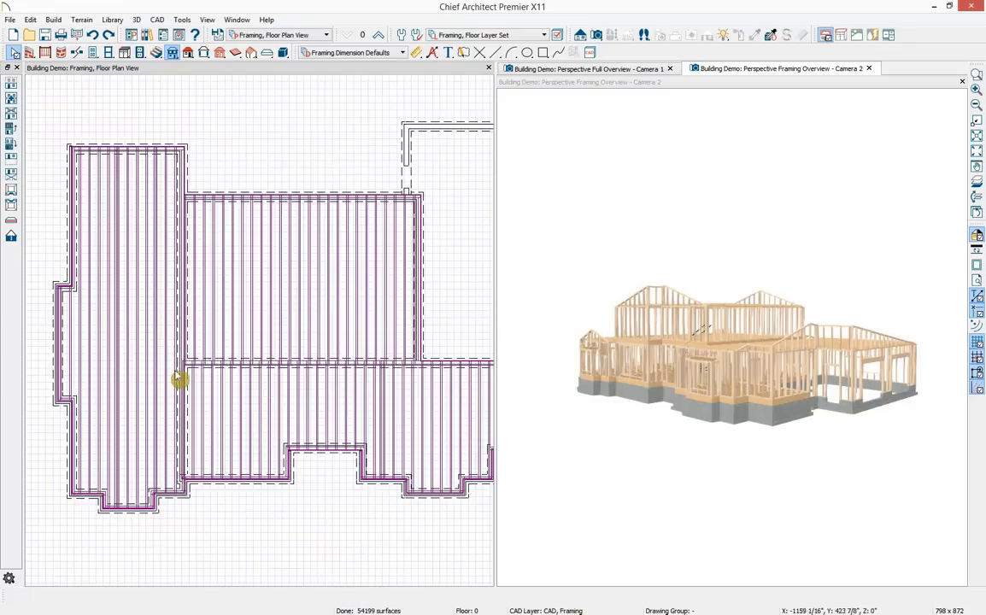
{"action": "key", "text": "Escape"}
Draw a horizontal joist direction line across the left wing of the Floor 0 framing plan
{"action": "left_click", "coordinate": [219, 52]}
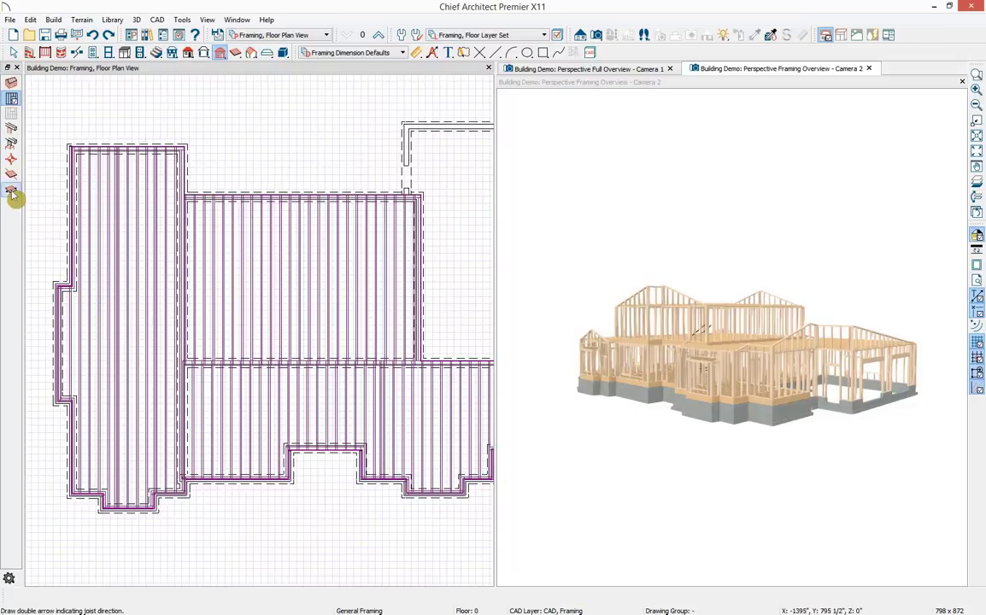
{"action": "left_click", "coordinate": [12, 191]}
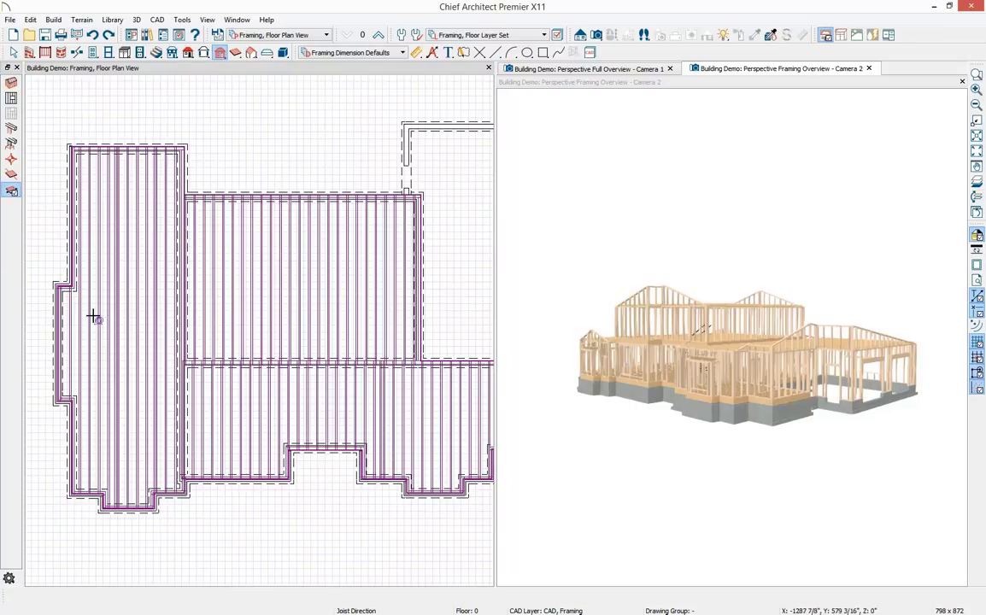
{"action": "left_click_drag", "start_coordinate": [98, 319], "coordinate": [154, 319]}
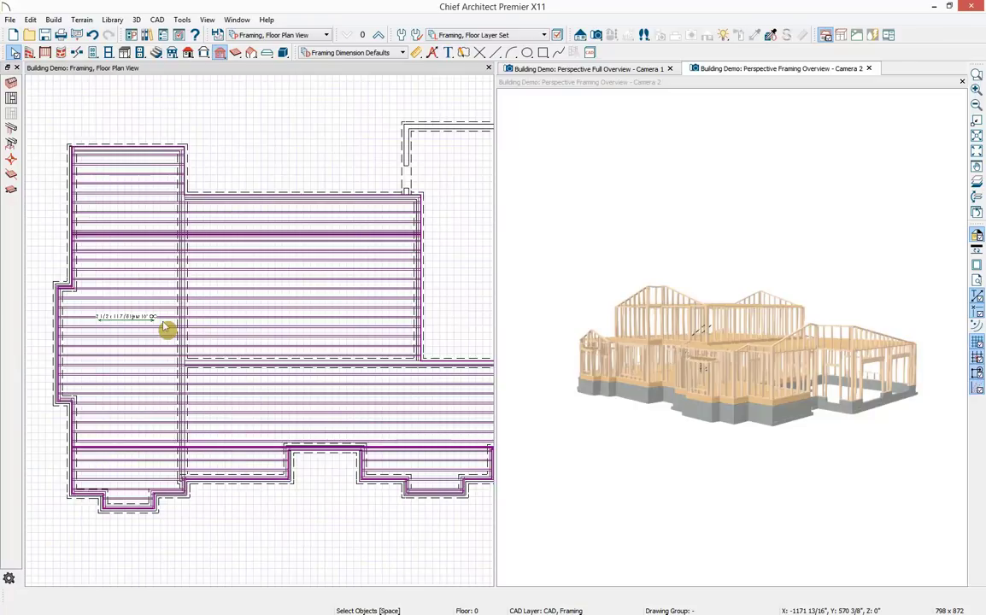
Make the vertical foundation wall between the left wing and the central block a bearing wall
{"action": "scroll", "coordinate": [187, 330], "scroll_direction": "up", "scroll_amount": 2}
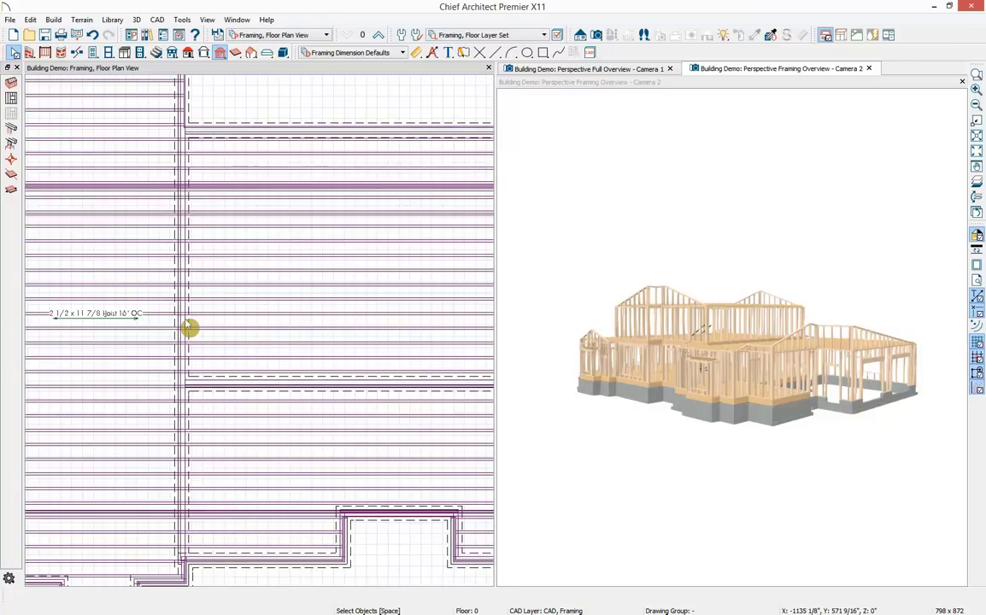
{"action": "left_click", "coordinate": [189, 329]}
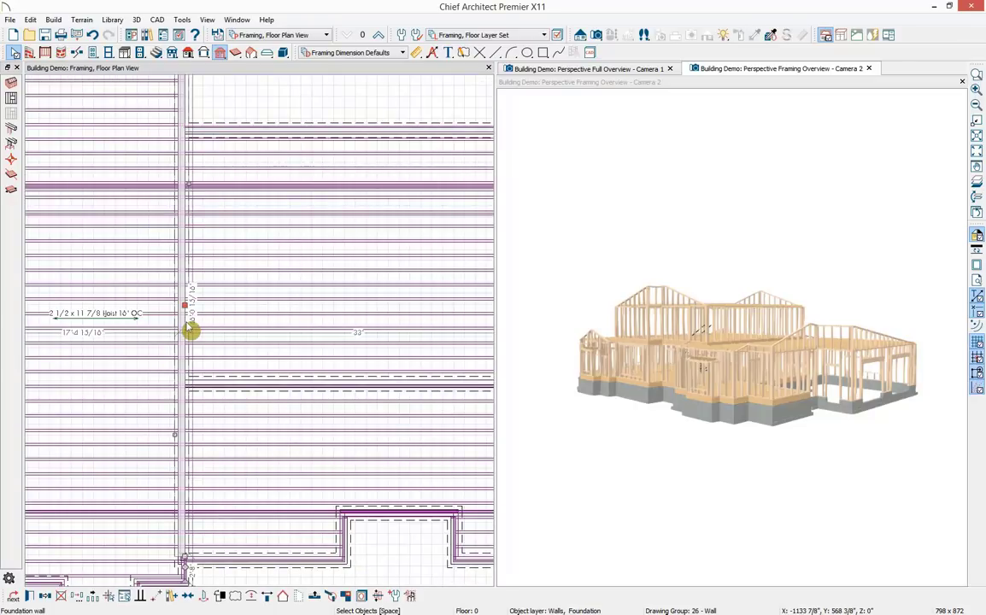
{"action": "left_click", "coordinate": [30, 595]}
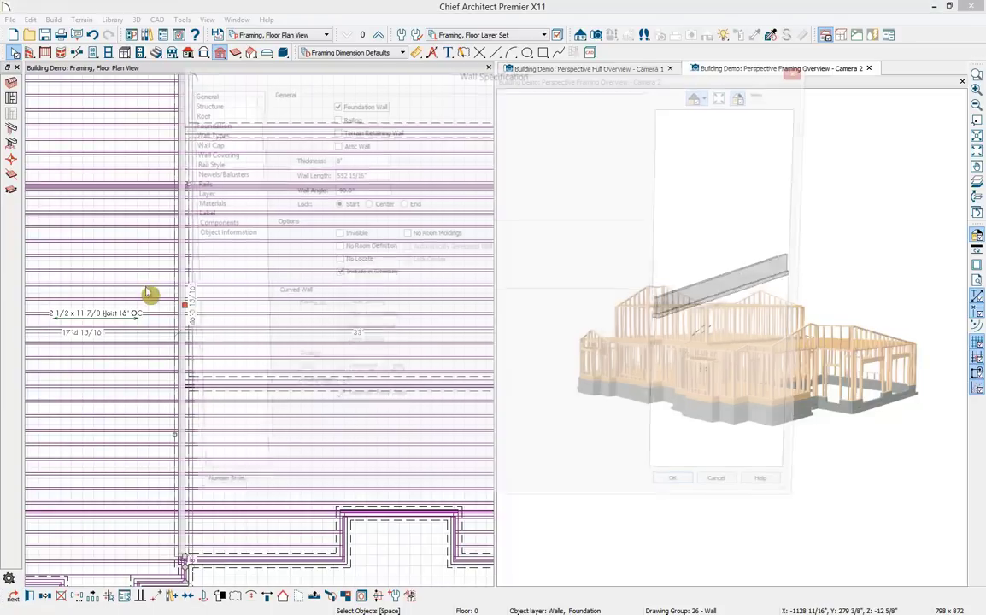
{"action": "left_click", "coordinate": [199, 103]}
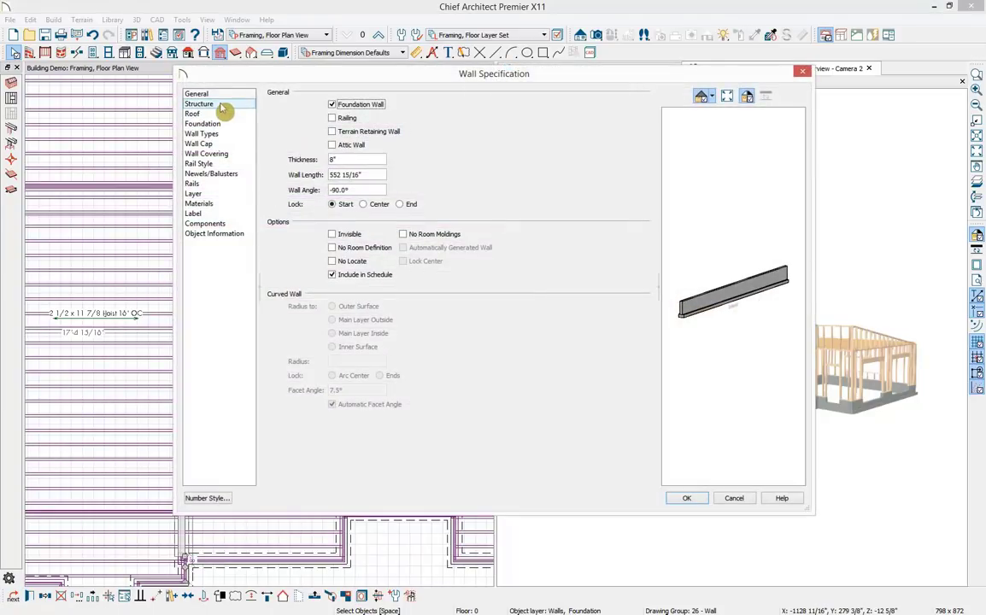
{"action": "left_click", "coordinate": [315, 403]}
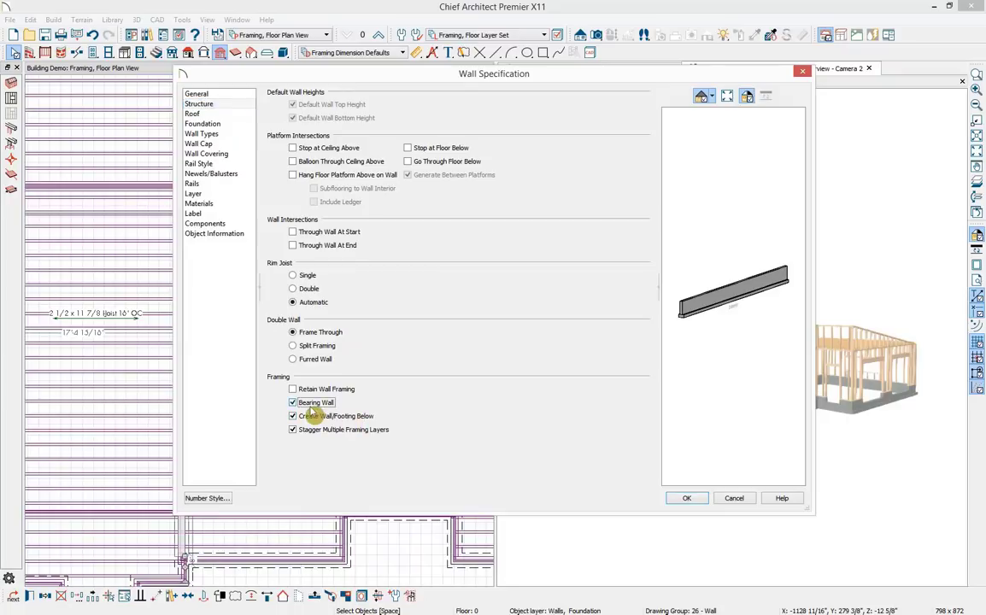
{"action": "left_click", "coordinate": [674, 500]}
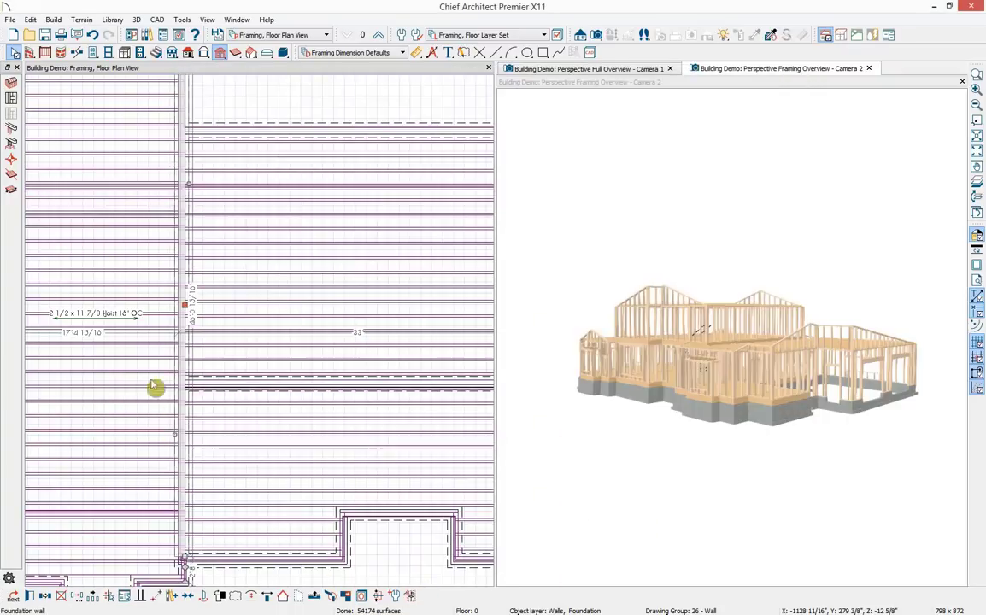
{"action": "scroll", "coordinate": [178, 416], "scroll_direction": "down", "scroll_amount": 3}
{"action": "scroll", "coordinate": [170, 417], "scroll_direction": "down", "scroll_amount": 1}
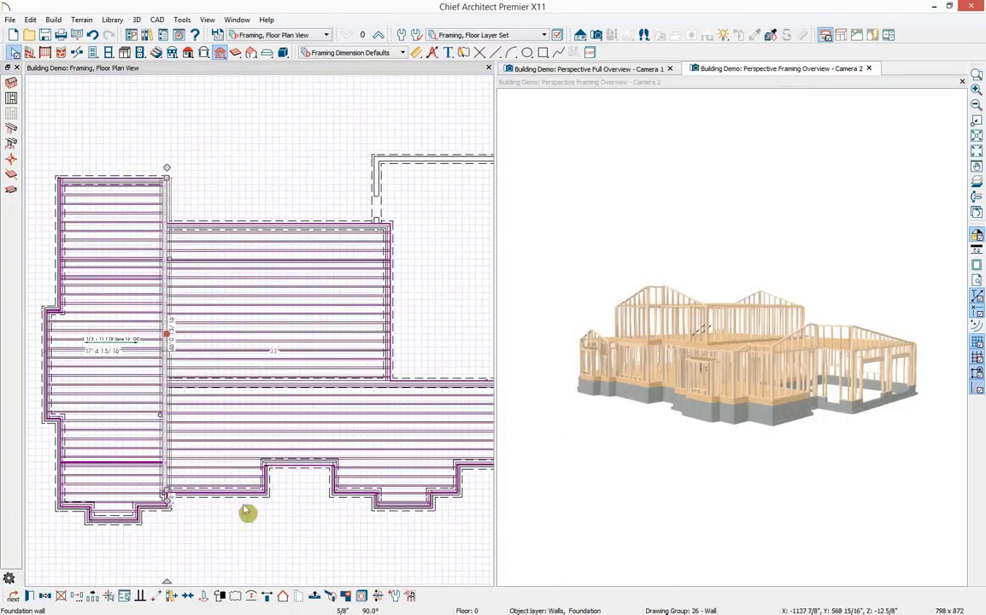
Draw a vertical Joist Direction line in the central floor area east of the narrow wing, reorienting its floor joists
{"action": "left_click", "coordinate": [227, 488]}
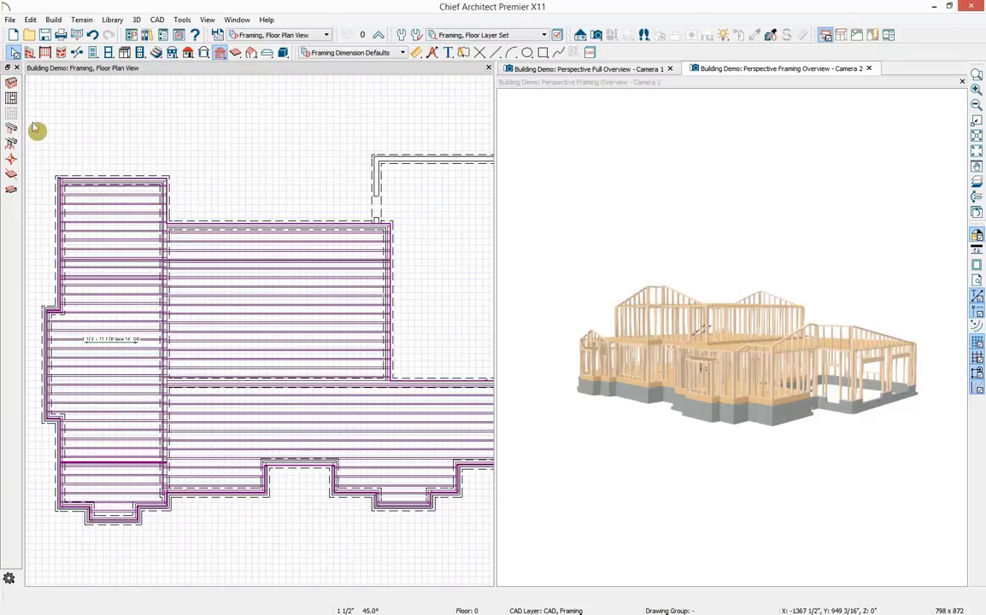
{"action": "left_click", "coordinate": [15, 195]}
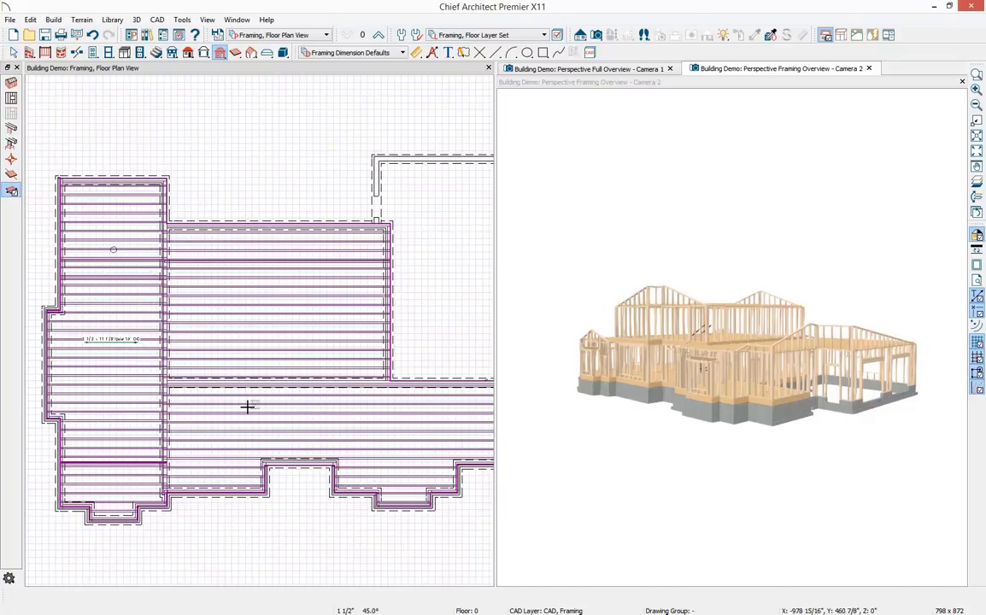
{"action": "left_click_drag", "start_coordinate": [261, 411], "coordinate": [264, 340]}
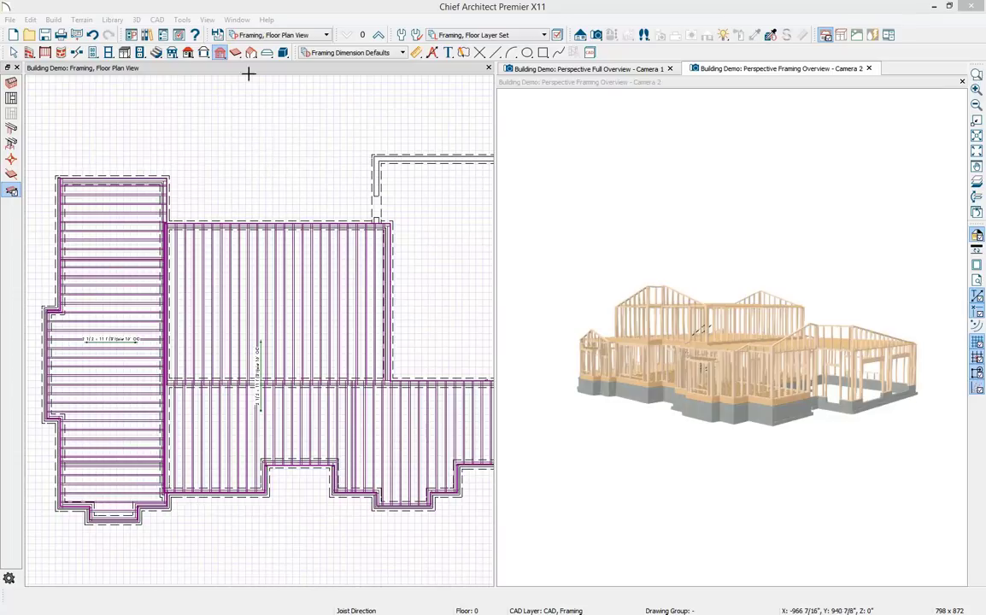
Switch the plan to the Framing, Roof Plan View and go up to floor 2
{"action": "left_click", "coordinate": [303, 35]}
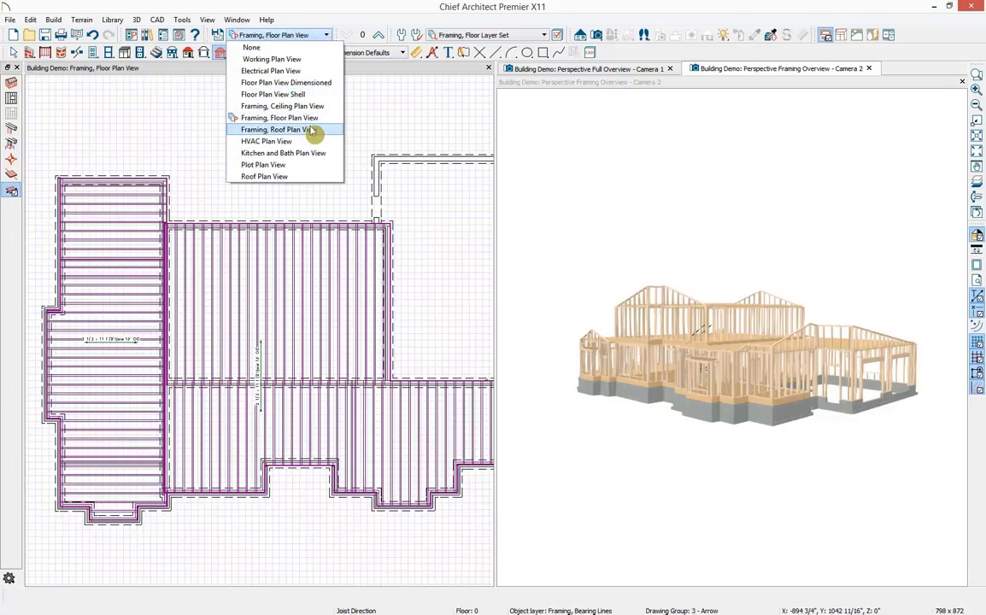
{"action": "left_click", "coordinate": [291, 129]}
{"action": "left_click", "coordinate": [379, 36]}
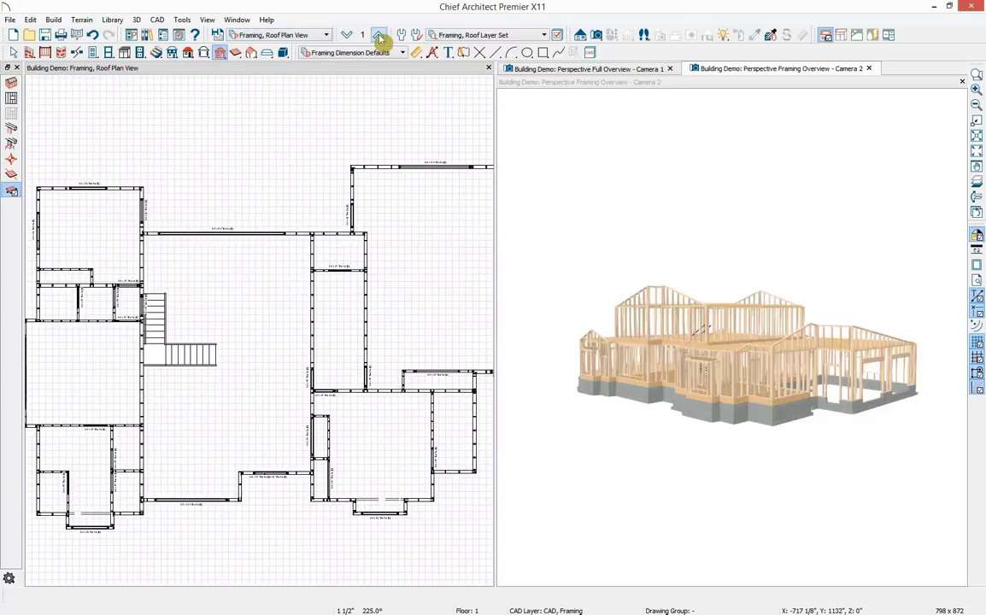
{"action": "left_click", "coordinate": [379, 36]}
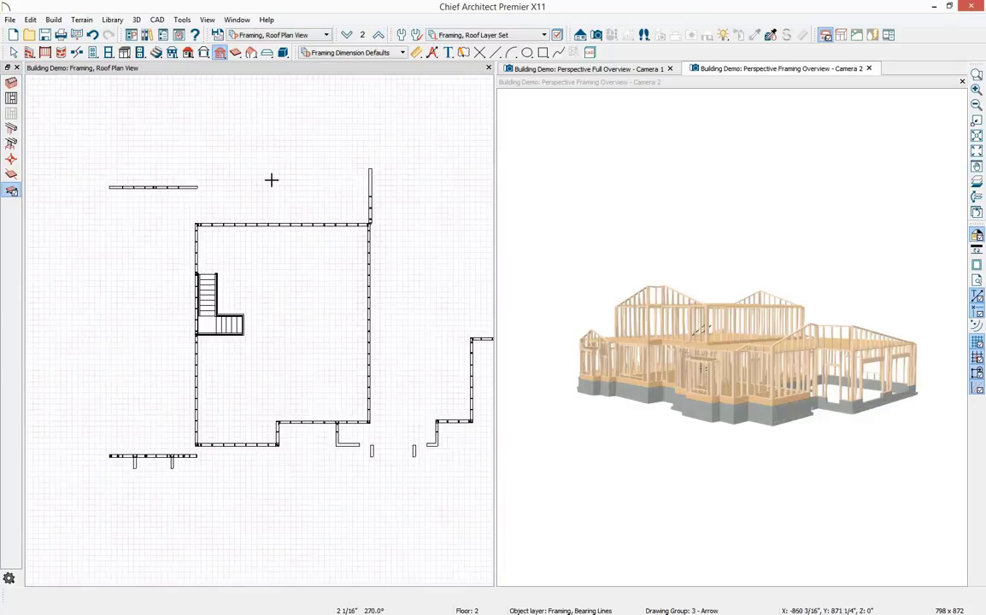
Draw a horizontal roof truss about 32'-11" long across the second-floor room, near its back wall
{"action": "left_click", "coordinate": [251, 53]}
{"action": "left_click", "coordinate": [11, 114]}
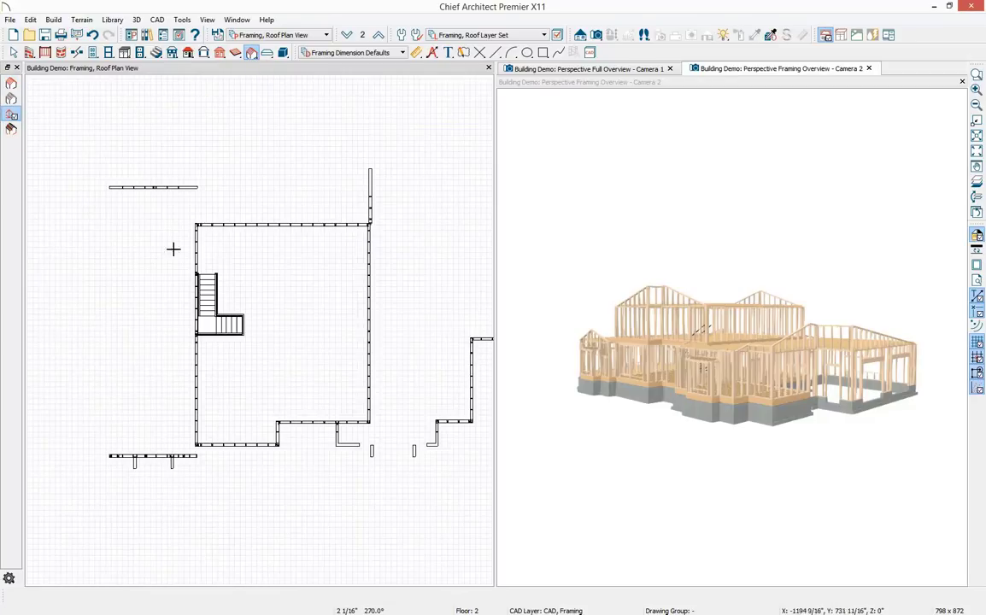
{"action": "left_click_drag", "start_coordinate": [194, 253], "coordinate": [377, 259]}
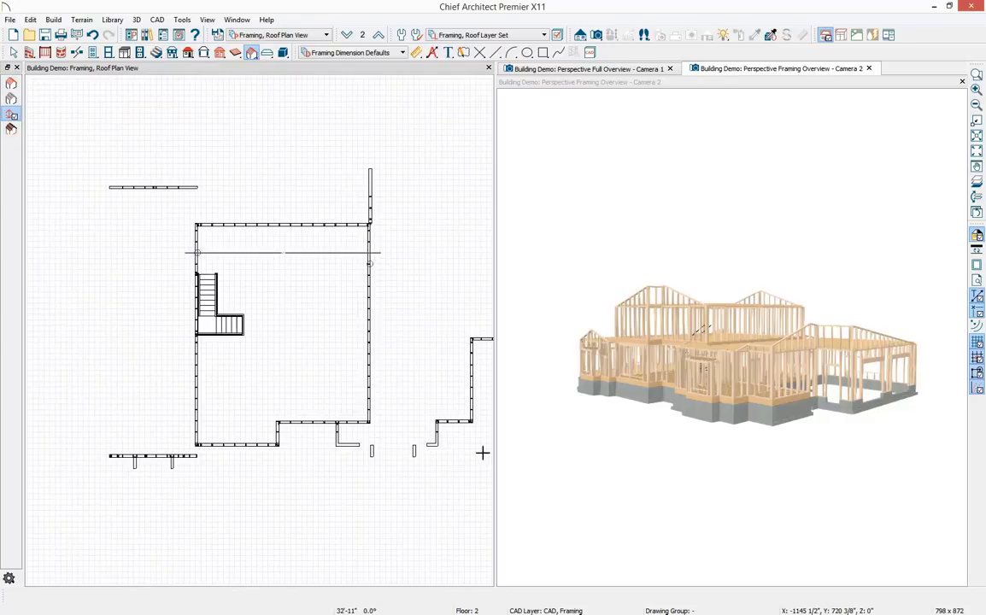
{"action": "middle_click_drag", "start_coordinate": [777, 287], "coordinate": [799, 414]}
{"action": "scroll", "coordinate": [775, 366], "scroll_direction": "up", "scroll_amount": 5}
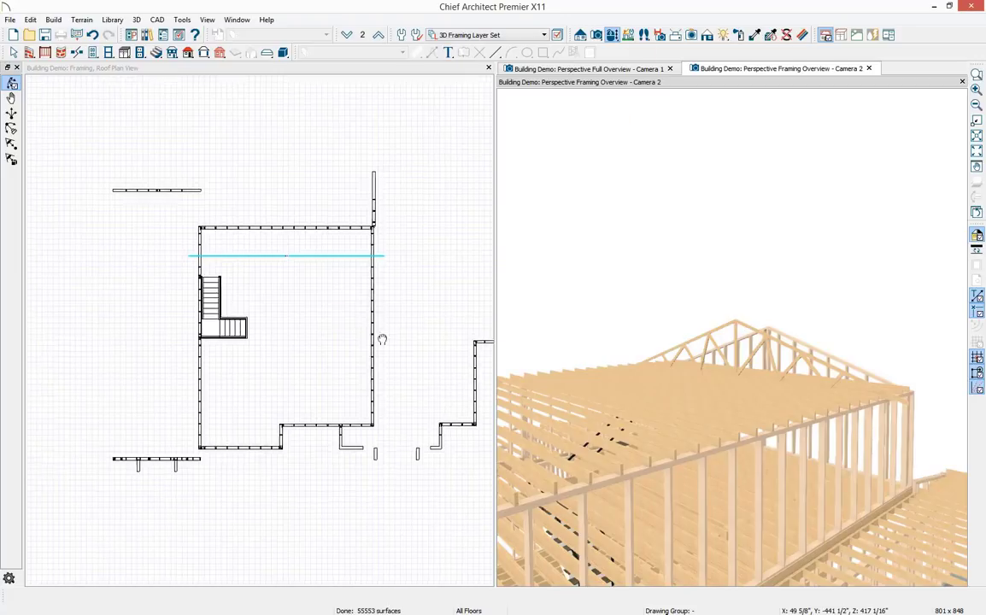
Set the new roof truss's distance from the back wall to 24"
{"action": "scroll", "coordinate": [283, 231], "scroll_direction": "up", "scroll_amount": 2}
{"action": "left_click", "coordinate": [293, 271]}
{"action": "left_click", "coordinate": [311, 249]}
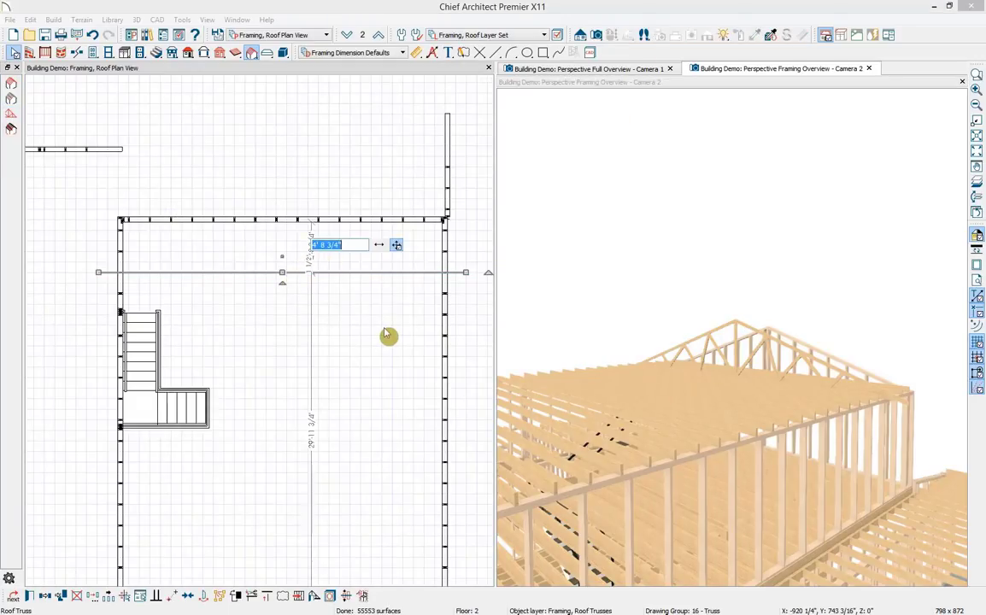
{"action": "type", "text": "24"}
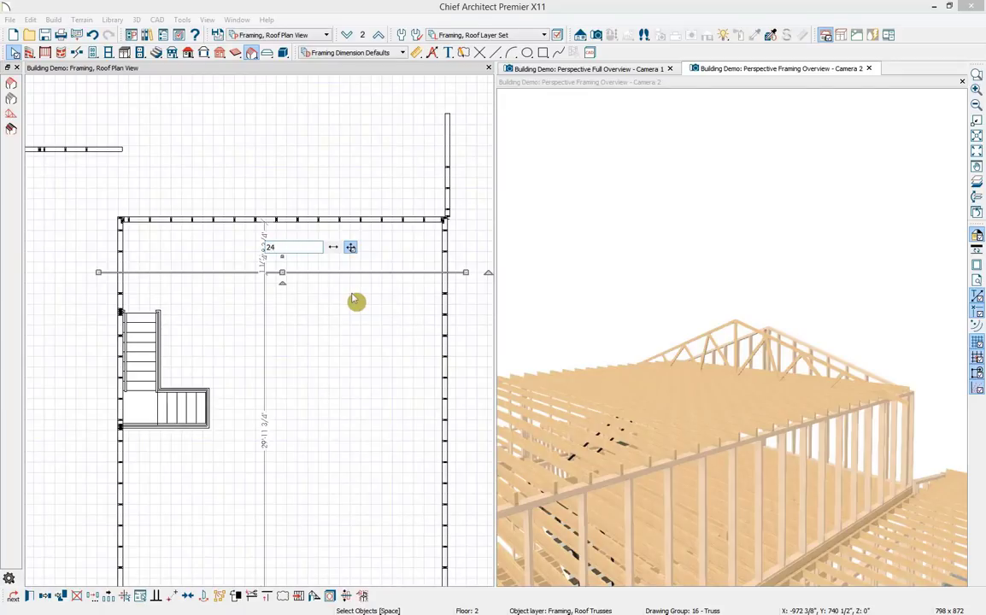
{"action": "key", "text": "Return"}
Use Multiple Copy with a 24" primary offset for all trusses to repeat the roof truss toward the front wall
{"action": "scroll", "coordinate": [311, 254], "scroll_direction": "down", "scroll_amount": 2}
{"action": "middle_click_drag", "start_coordinate": [309, 255], "coordinate": [325, 232]}
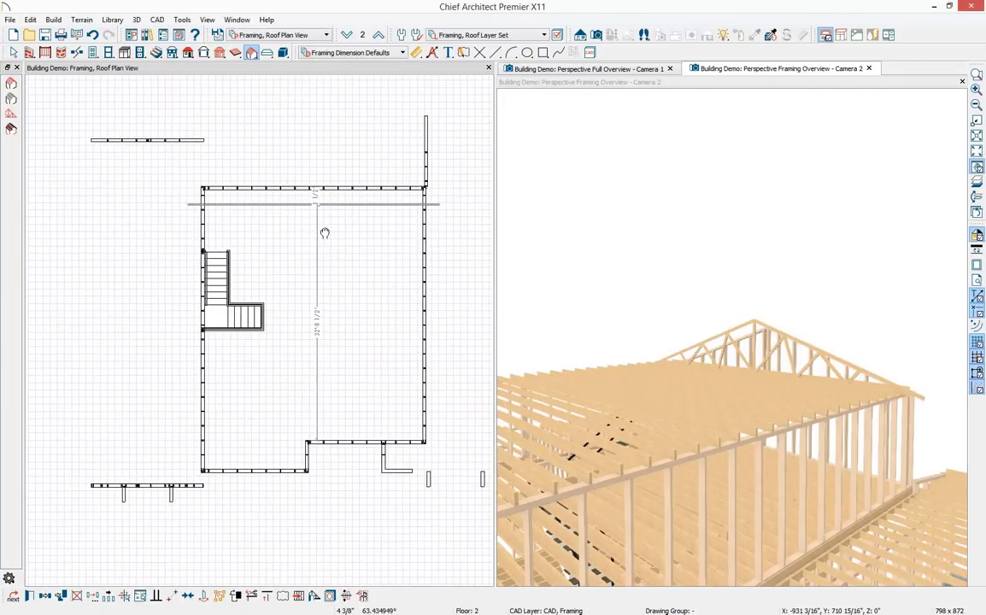
{"action": "left_click", "coordinate": [108, 596]}
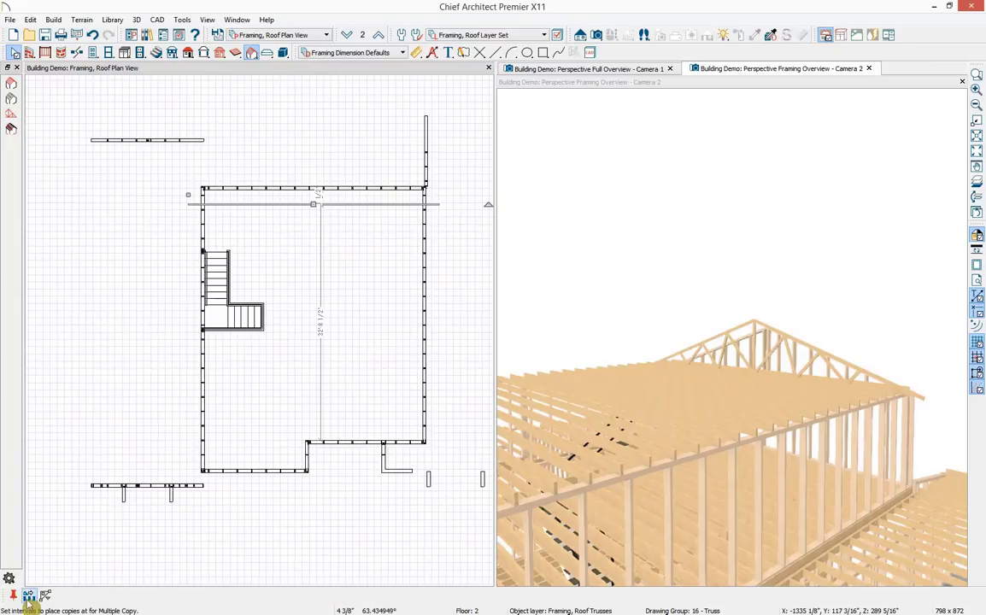
{"action": "left_click", "coordinate": [29, 598]}
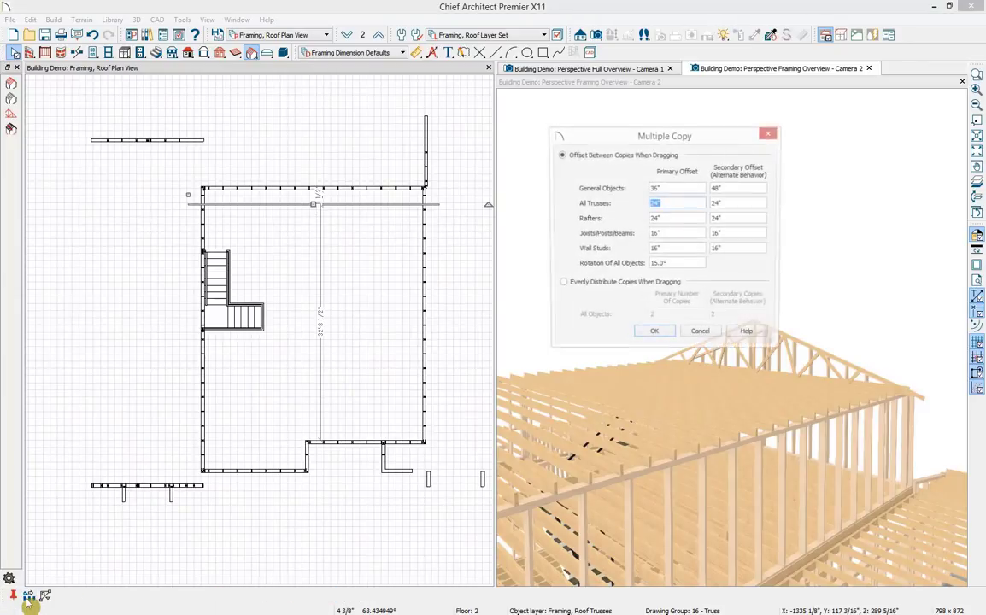
{"action": "left_click", "coordinate": [686, 204]}
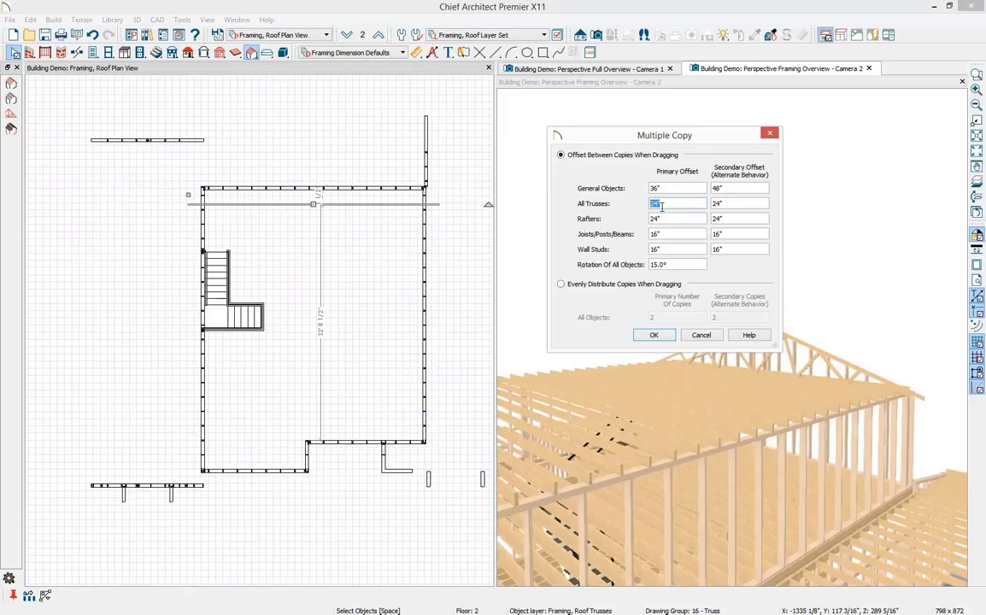
{"action": "left_click", "coordinate": [662, 335]}
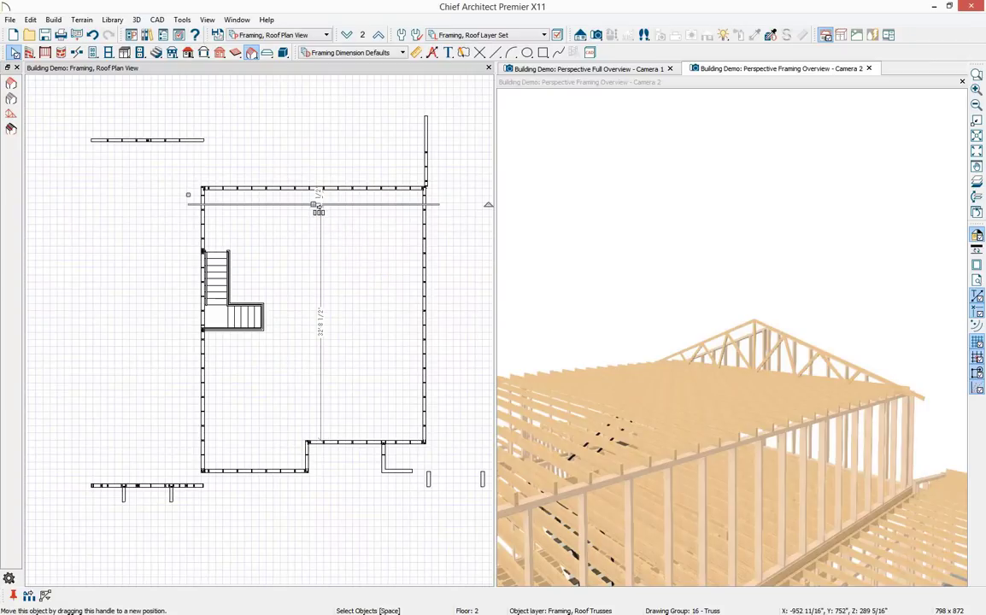
{"action": "left_click_drag", "start_coordinate": [316, 207], "coordinate": [309, 440]}
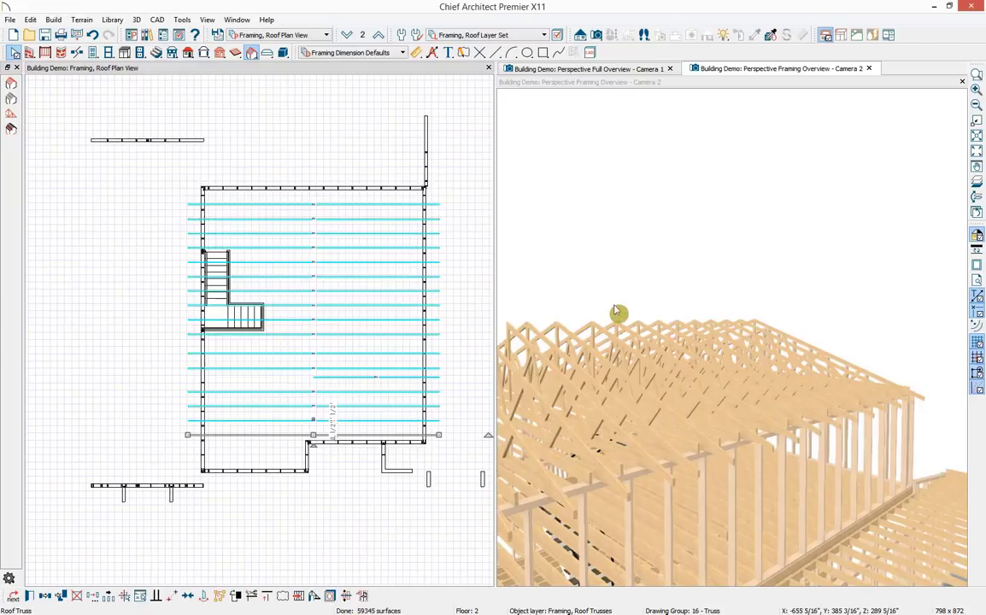
{"action": "middle_click_drag", "start_coordinate": [618, 312], "coordinate": [746, 330]}
{"action": "scroll", "coordinate": [719, 270], "scroll_direction": "down", "scroll_amount": 3}
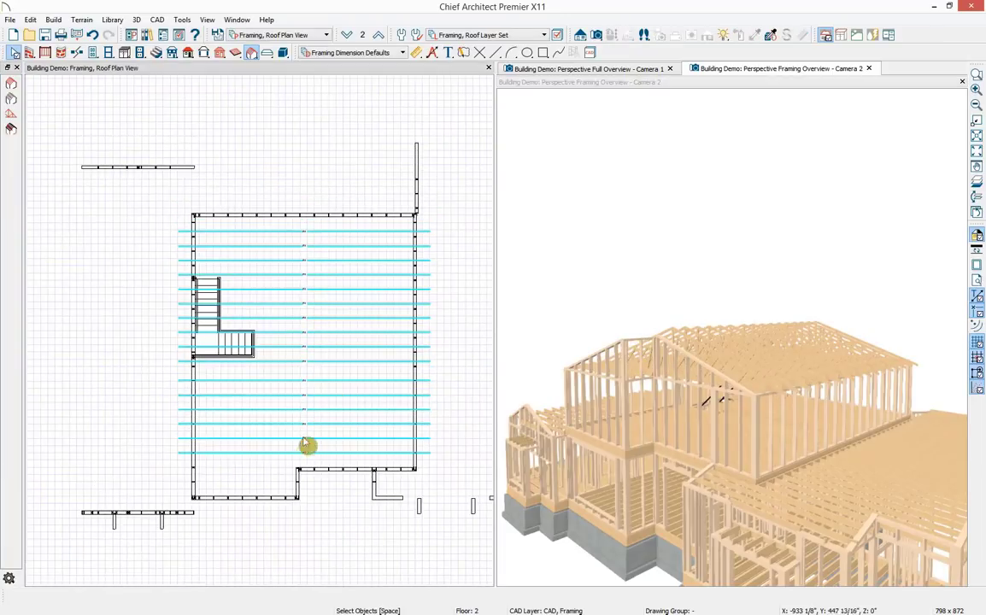
Review the front-most roof truss's member sizing, maximum spans and options in its specification
{"action": "left_click", "coordinate": [312, 457]}
{"action": "double_click", "coordinate": [314, 459]}
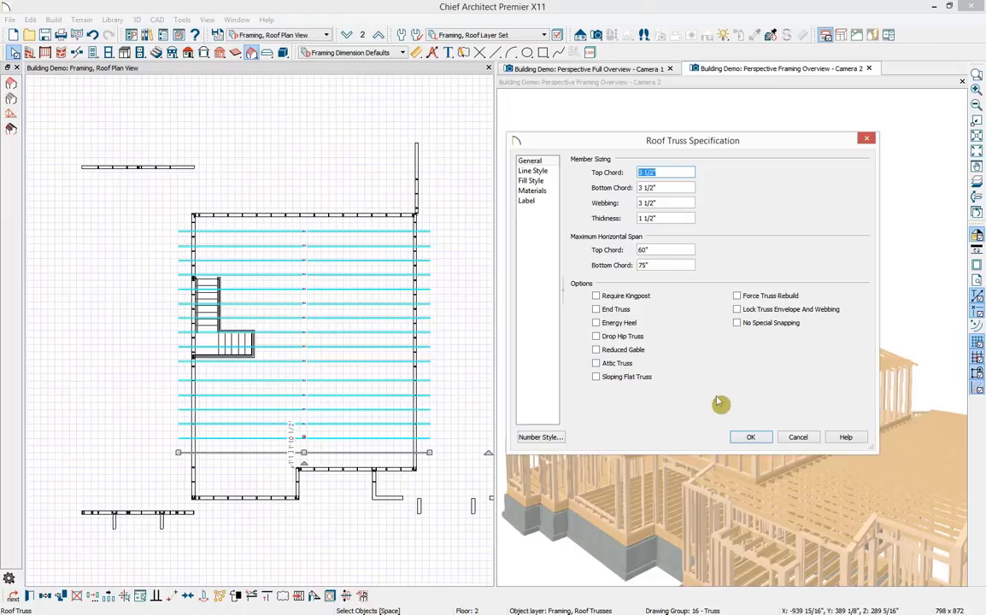
{"action": "left_click", "coordinate": [752, 439]}
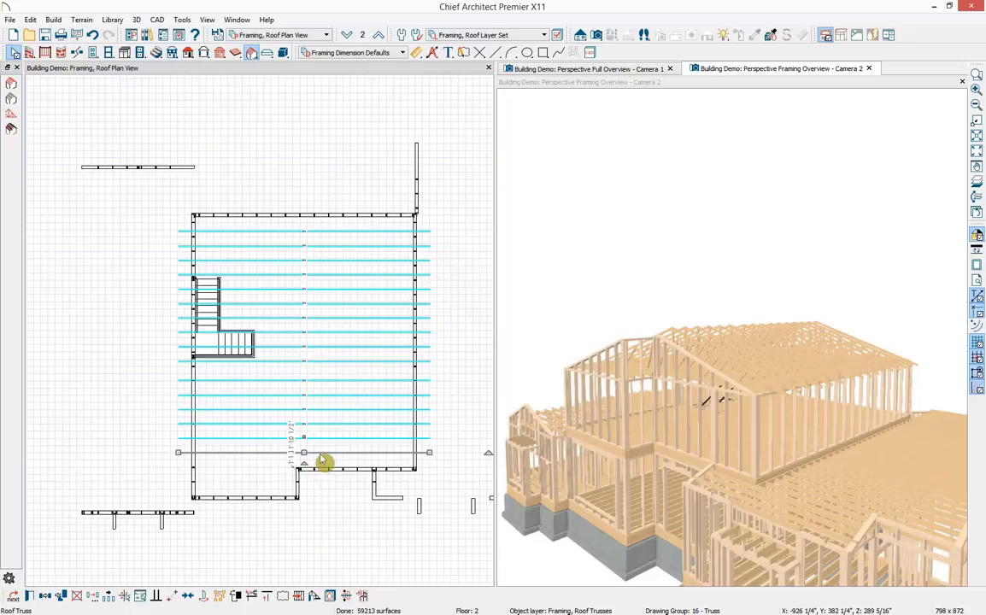
Generate a truss detail drawing from the front-most roof truss
{"action": "left_click", "coordinate": [316, 597]}
{"action": "middle_click_drag", "start_coordinate": [272, 407], "coordinate": [296, 379]}
{"action": "scroll", "coordinate": [295, 388], "scroll_direction": "down", "scroll_amount": 2}
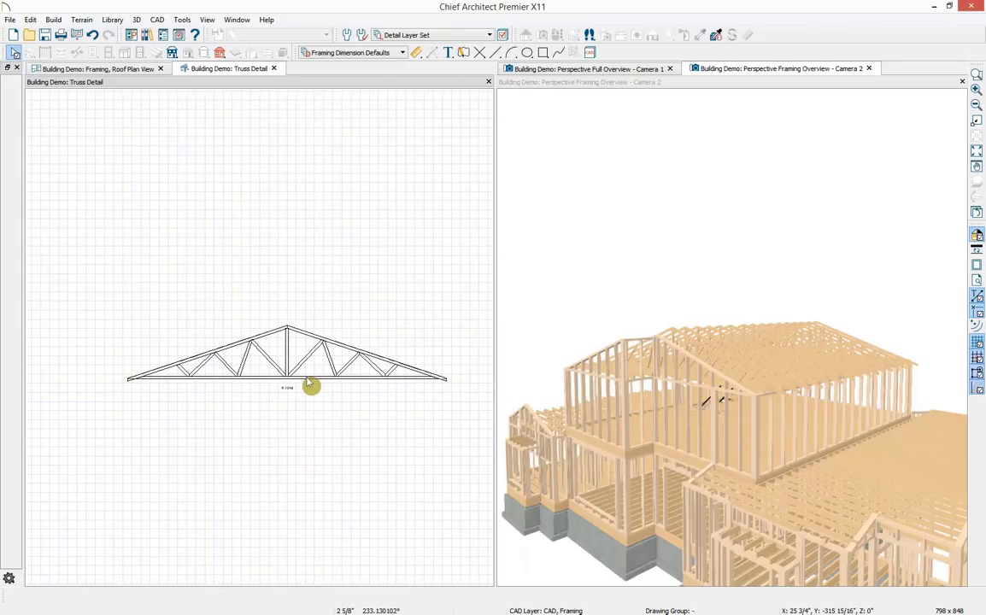
Locate Truss Detail among the CAD Details in the Project Browser, close its drawing view and narrow the browser
{"action": "left_click", "coordinate": [163, 36]}
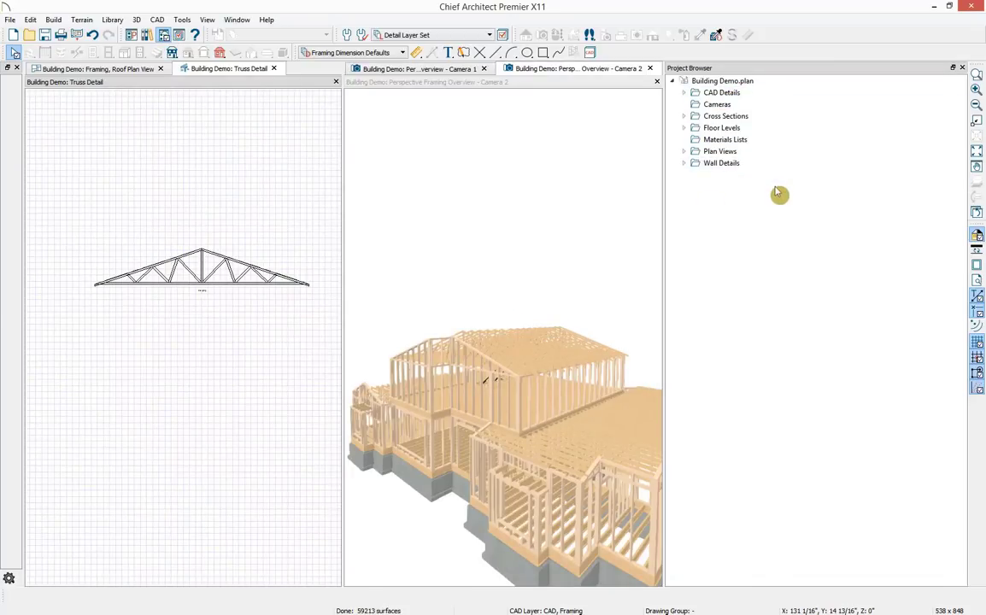
{"action": "left_click", "coordinate": [684, 92]}
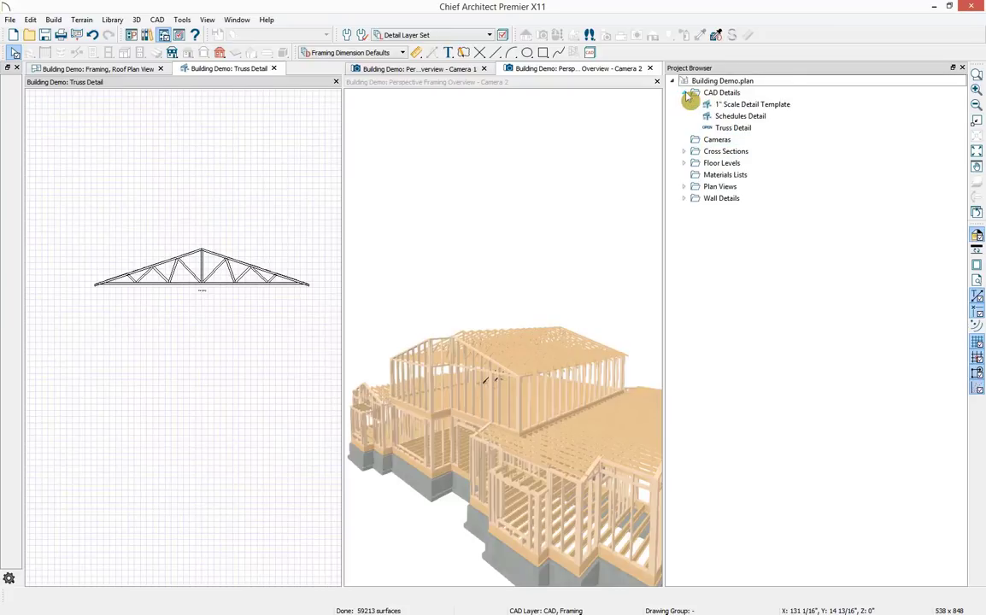
{"action": "left_click", "coordinate": [745, 130]}
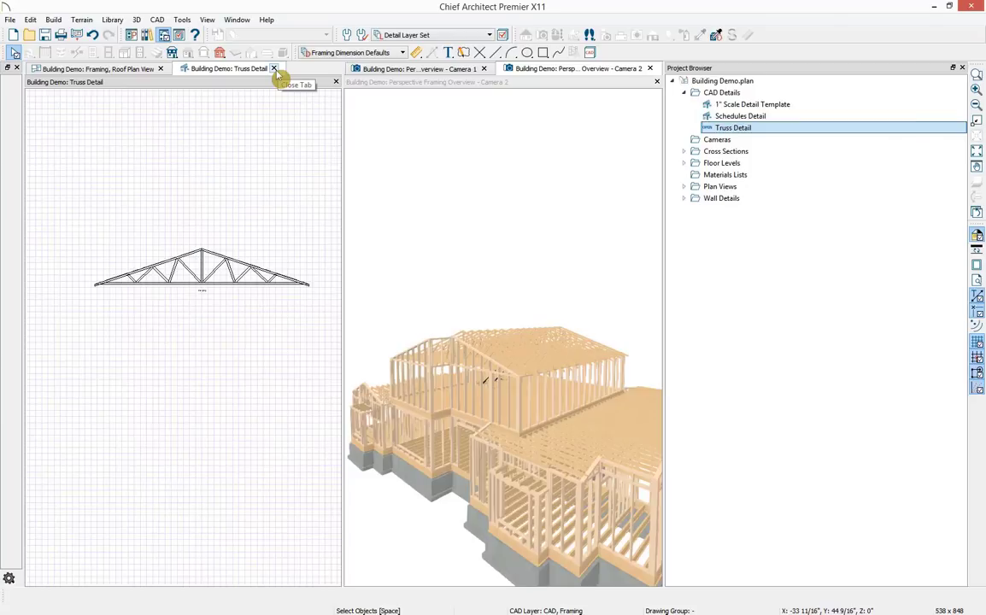
{"action": "left_click", "coordinate": [274, 69]}
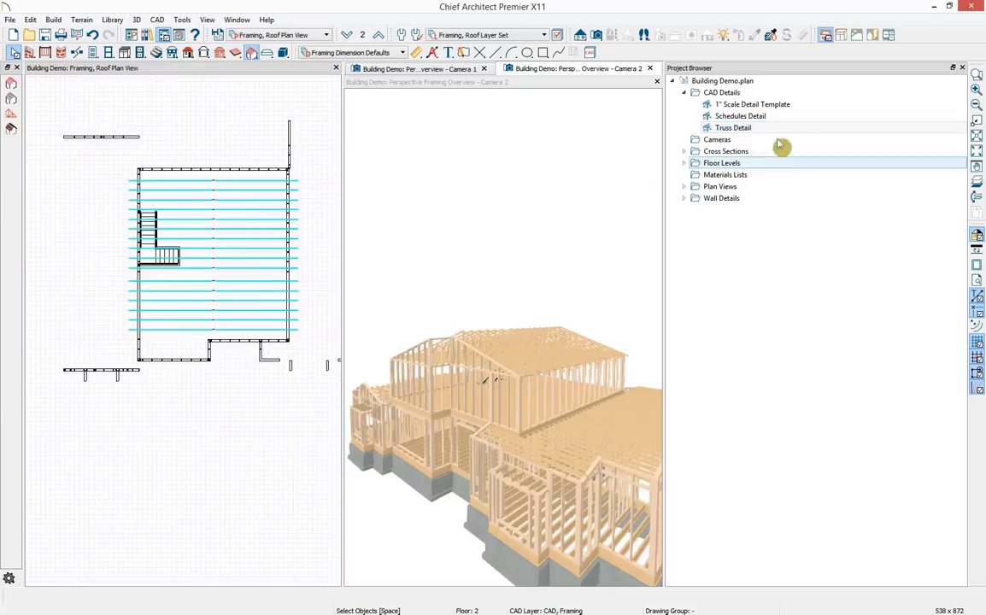
{"action": "left_click_drag", "start_coordinate": [666, 163], "coordinate": [730, 162]}
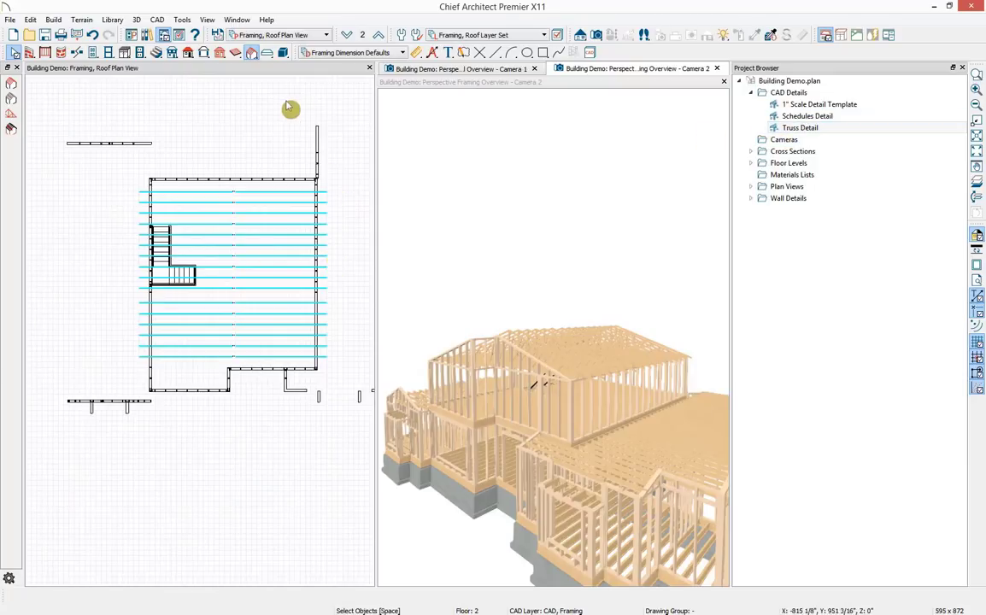
Enable Build Roof Framing in the Build Framing roof settings and generate the roof framing, then inspect it in 3D
{"action": "left_click", "coordinate": [220, 54]}
{"action": "left_click", "coordinate": [11, 85]}
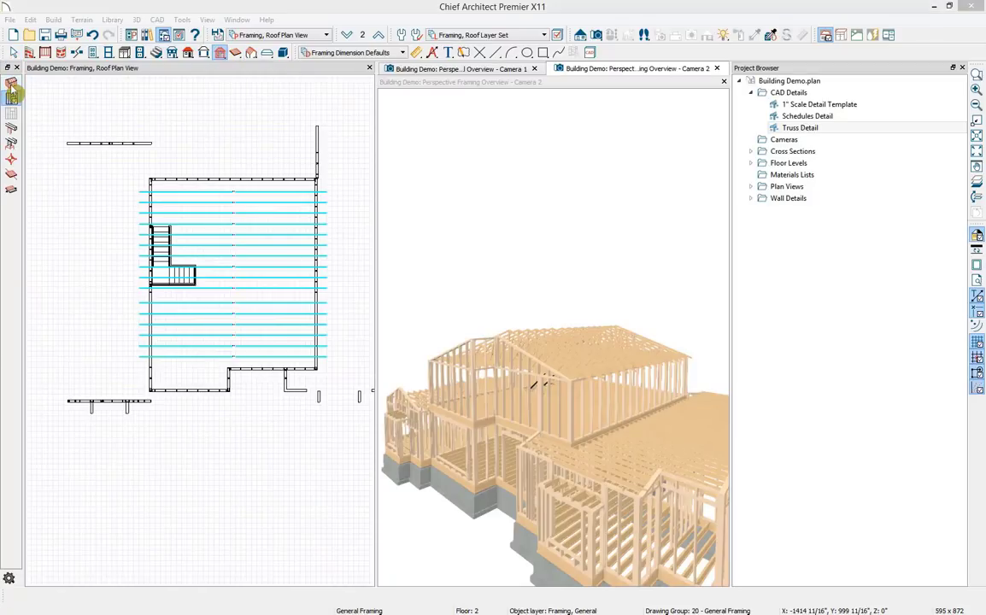
{"action": "left_click_drag", "start_coordinate": [673, 125], "coordinate": [311, 127]}
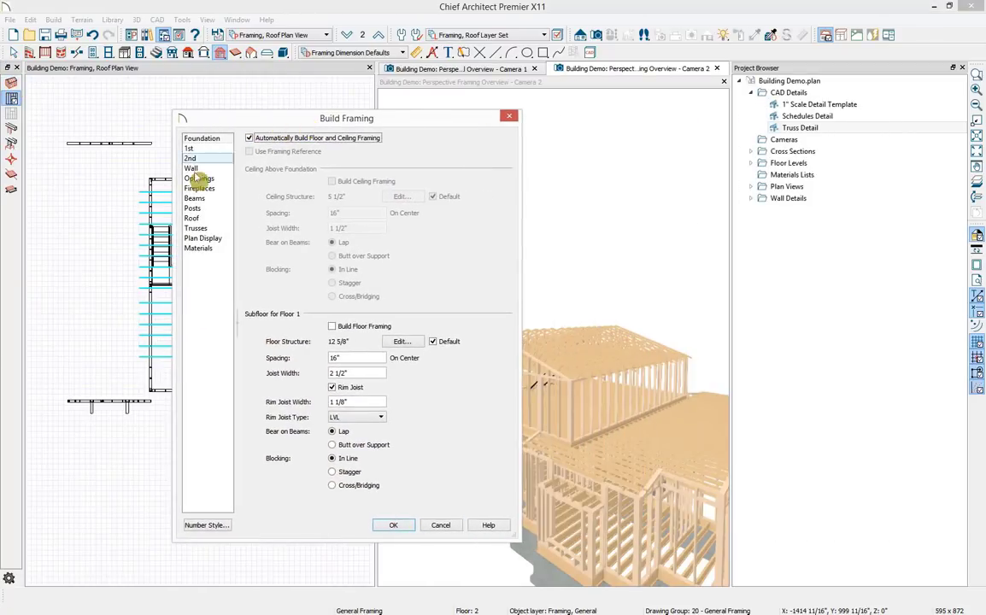
{"action": "left_click", "coordinate": [193, 219]}
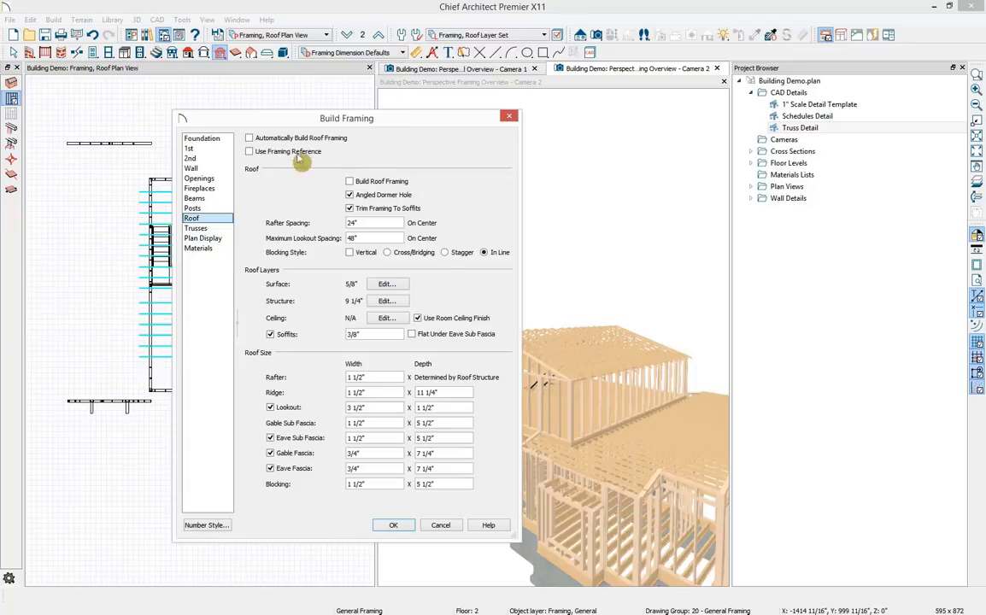
{"action": "left_click", "coordinate": [367, 182]}
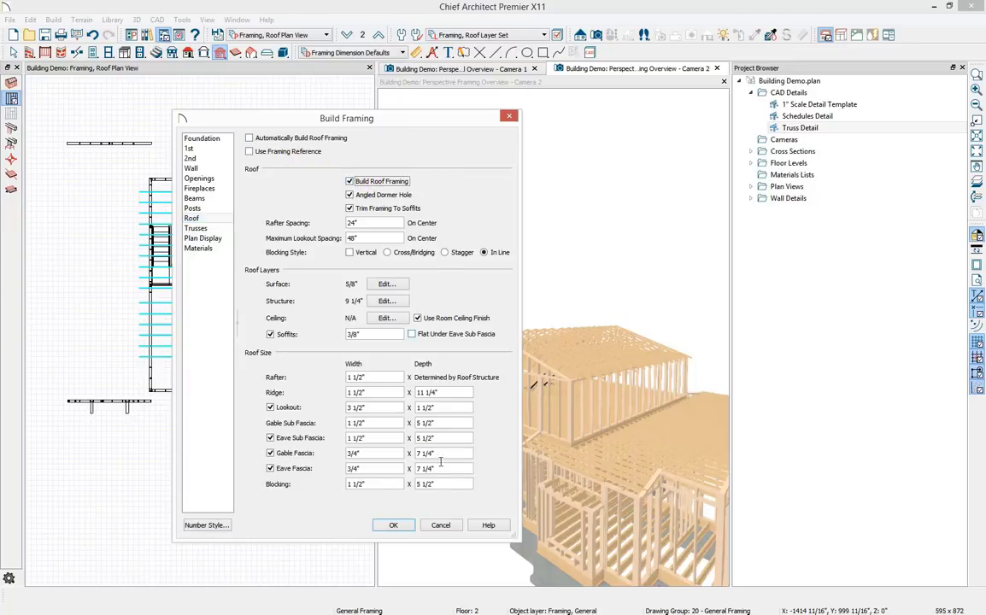
{"action": "left_click", "coordinate": [399, 526]}
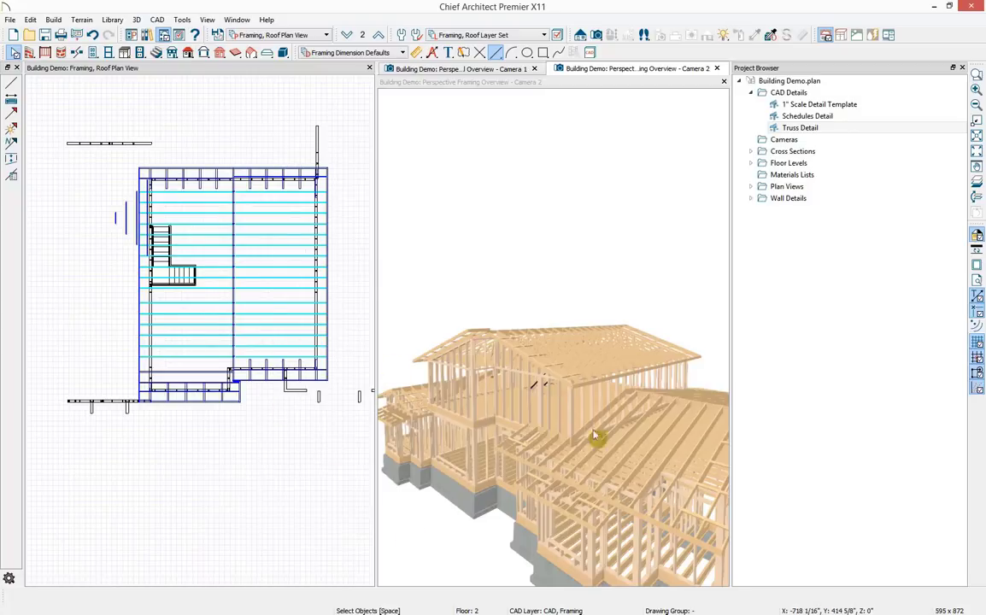
{"action": "left_click_drag", "start_coordinate": [578, 332], "coordinate": [573, 286]}
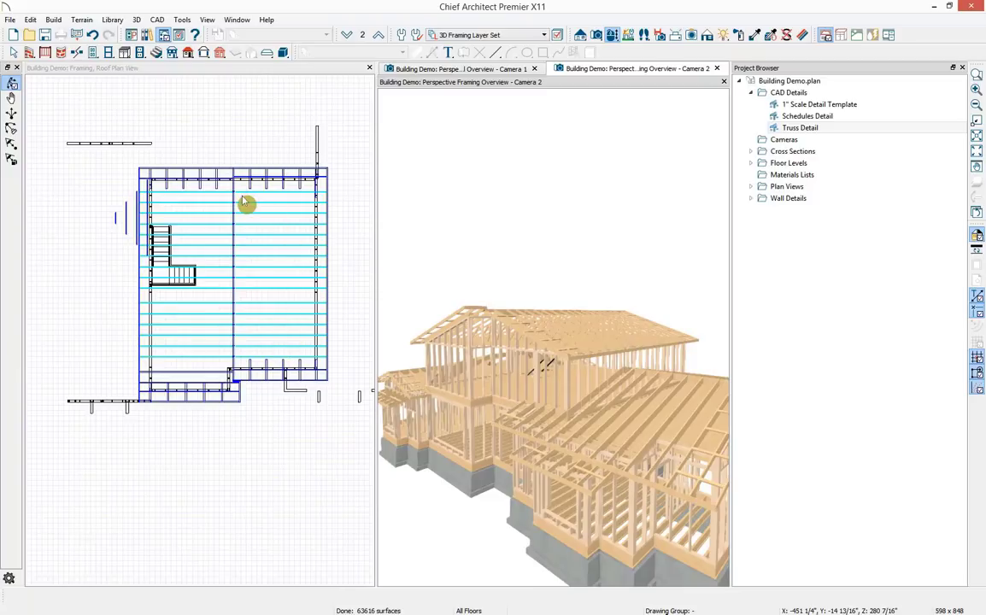
{"action": "middle_click_drag", "start_coordinate": [237, 405], "coordinate": [203, 381]}
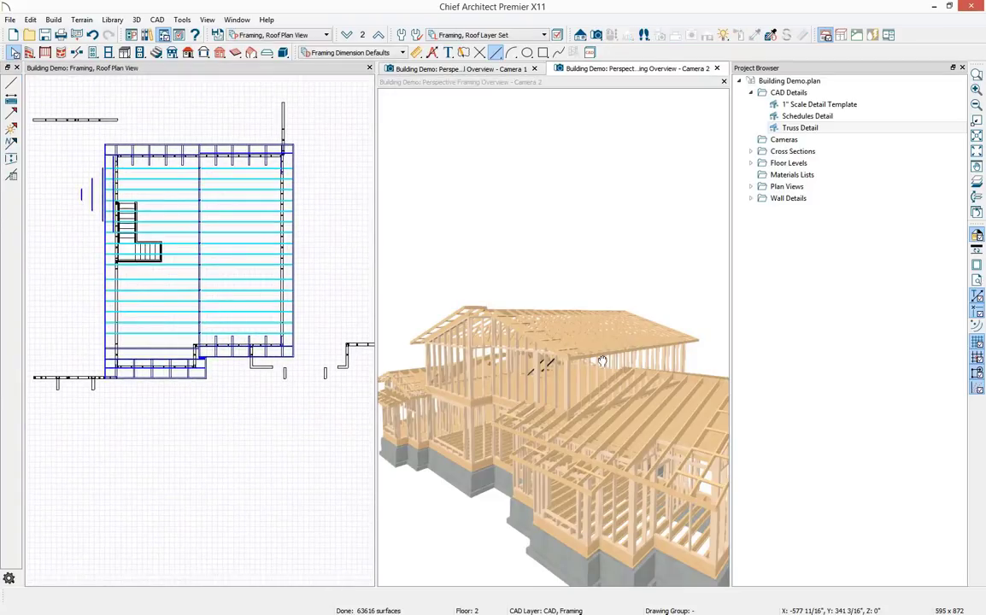
{"action": "scroll", "coordinate": [576, 323], "scroll_direction": "down", "scroll_amount": 5}
{"action": "left_click_drag", "start_coordinate": [621, 328], "coordinate": [695, 348]}
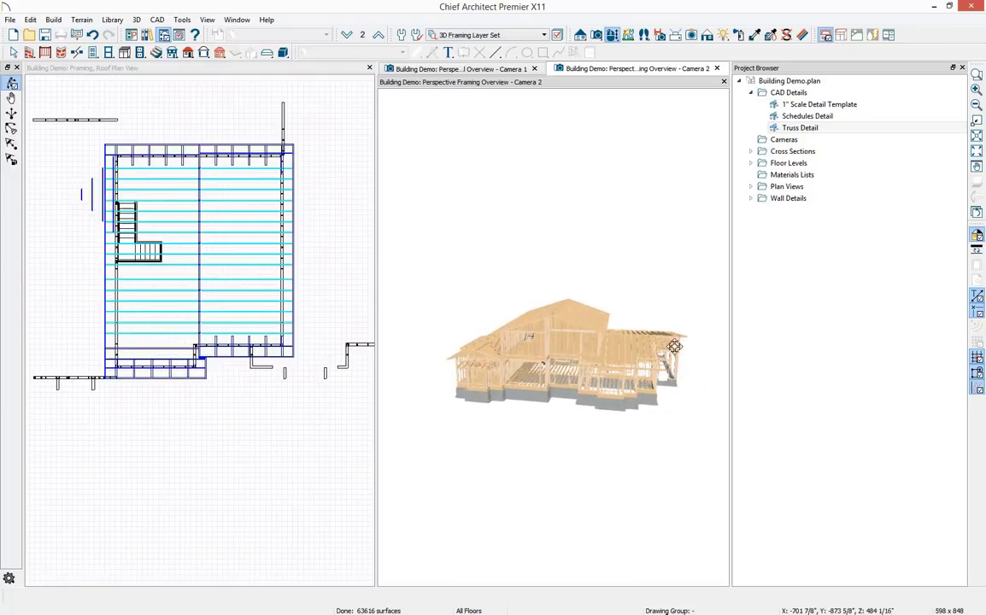
{"action": "left_click", "coordinate": [275, 77]}
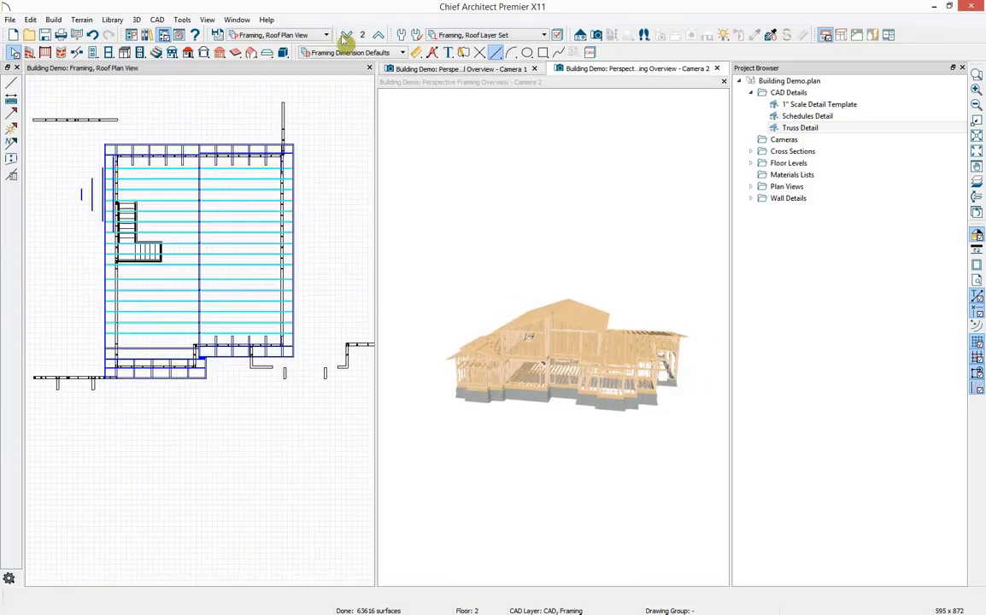
Inspect the roof framing plan on the first floor, then return to the second floor
{"action": "left_click", "coordinate": [346, 35]}
{"action": "middle_click_drag", "start_coordinate": [263, 284], "coordinate": [239, 298]}
{"action": "scroll", "coordinate": [239, 297], "scroll_direction": "down", "scroll_amount": 1}
{"action": "scroll", "coordinate": [242, 301], "scroll_direction": "down", "scroll_amount": 2}
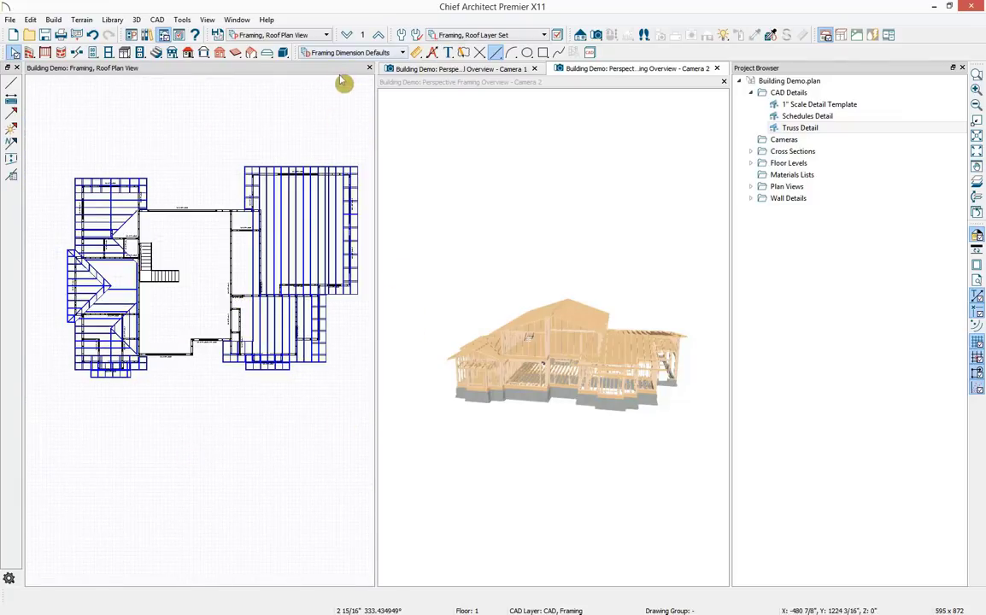
{"action": "left_click", "coordinate": [378, 34]}
Switch the plan to Framing, Floor Plan View and display its first-floor joist framing
{"action": "left_click", "coordinate": [297, 35]}
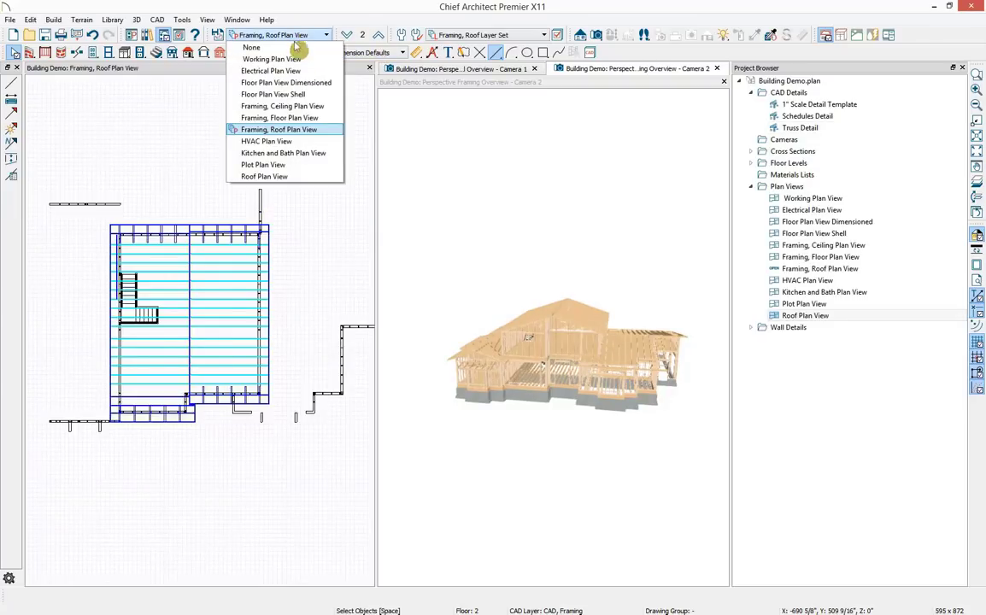
{"action": "left_click", "coordinate": [316, 118]}
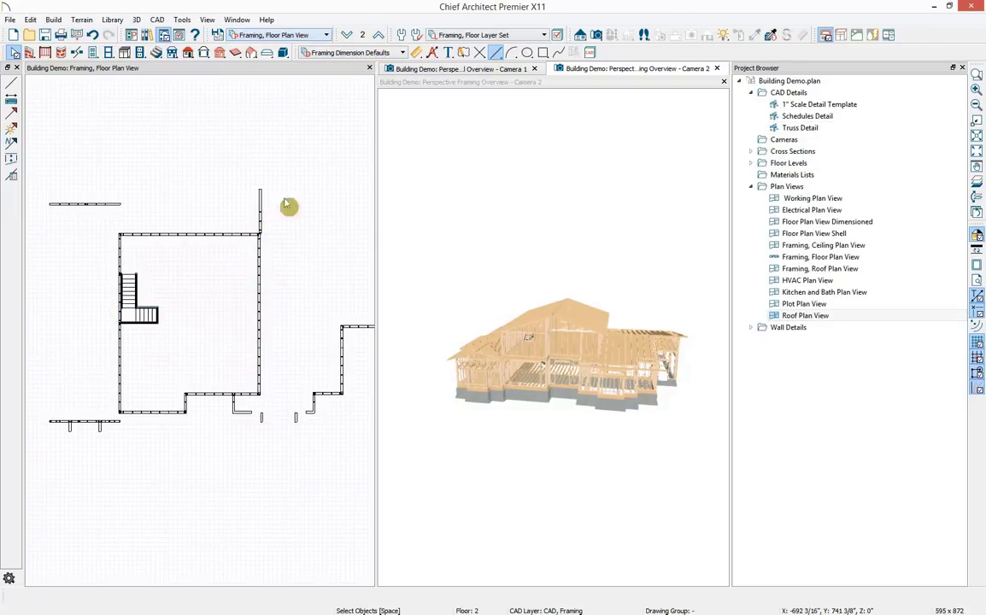
{"action": "left_click", "coordinate": [348, 35]}
{"action": "scroll", "coordinate": [231, 369], "scroll_direction": "up", "scroll_amount": 4}
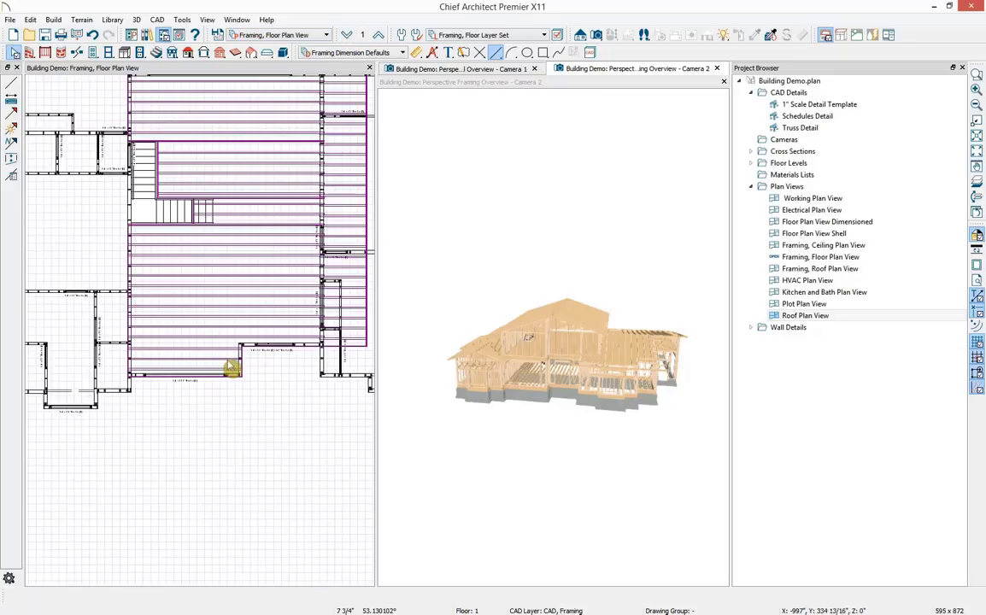
Open the wall detail for the front entry wall and examine the two separate header pieces above the opening
{"action": "left_click", "coordinate": [313, 351]}
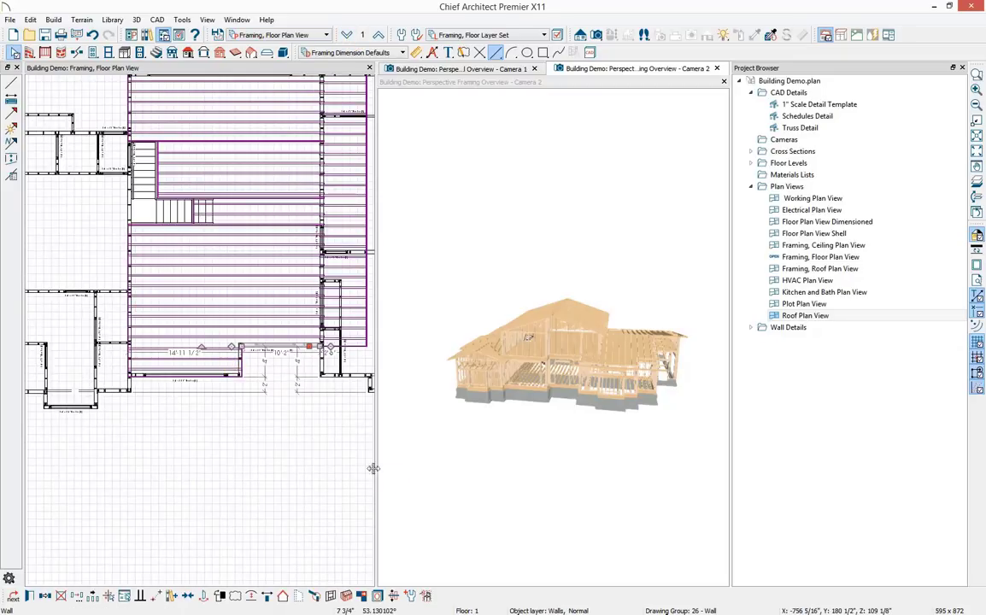
{"action": "left_click", "coordinate": [332, 596]}
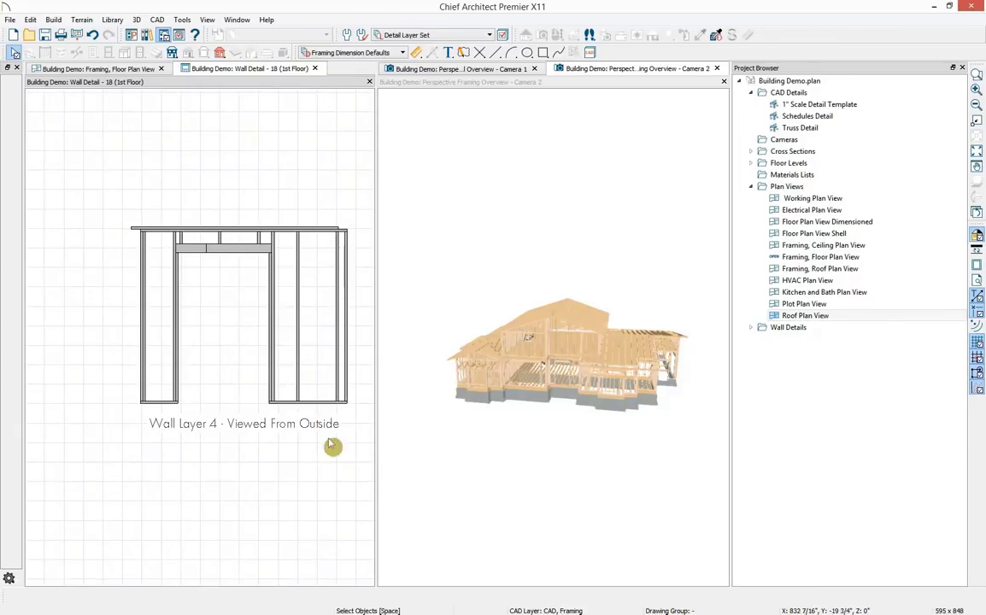
{"action": "left_click", "coordinate": [193, 250]}
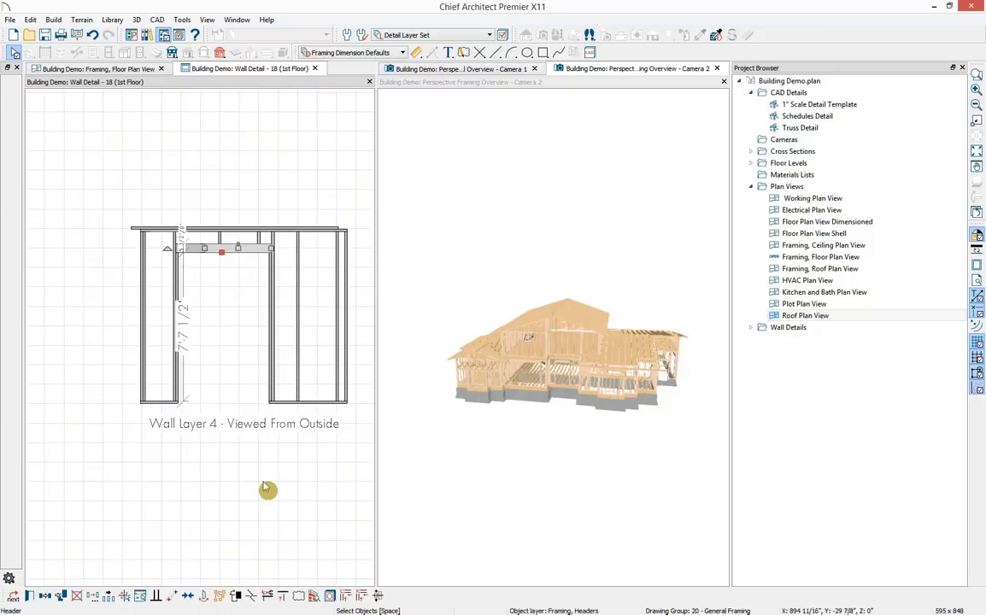
{"action": "left_click_drag", "start_coordinate": [195, 254], "coordinate": [163, 254]}
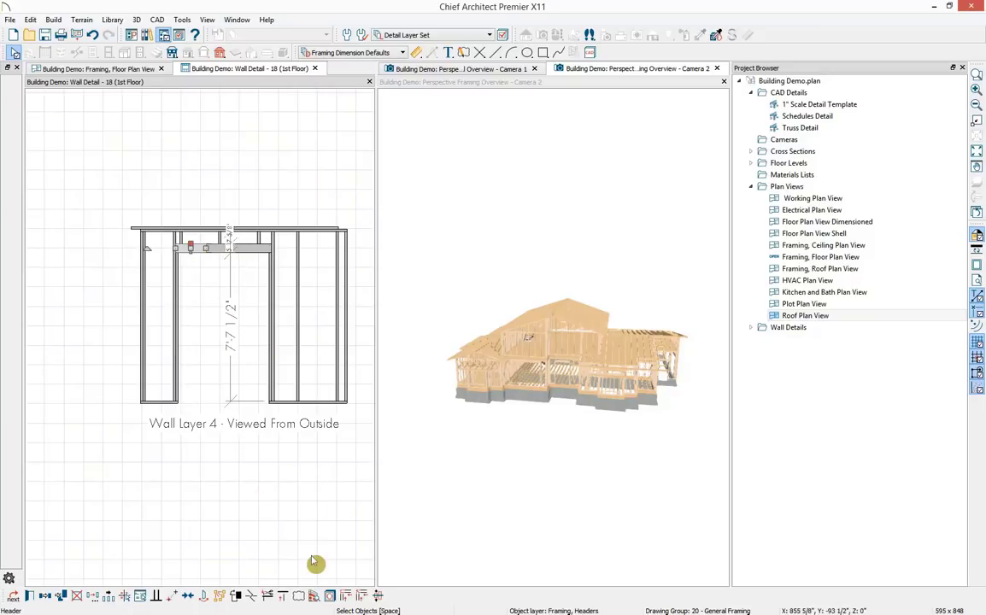
In Floor Plan View Shell, combine the entry door and its sidelight into one mulled unit
{"action": "left_click", "coordinate": [101, 70]}
{"action": "scroll", "coordinate": [275, 393], "scroll_direction": "up", "scroll_amount": 4}
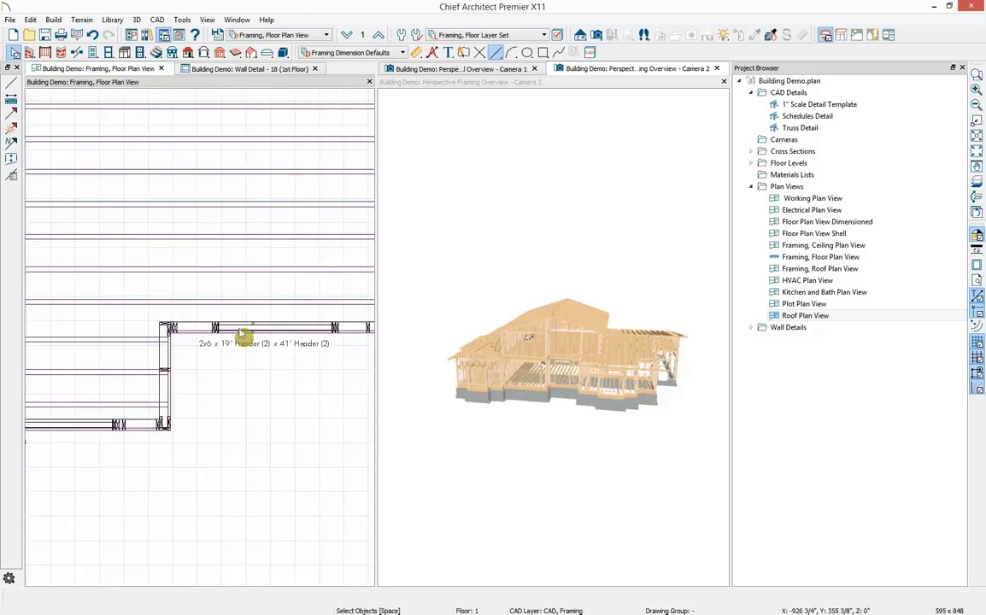
{"action": "left_click", "coordinate": [242, 338]}
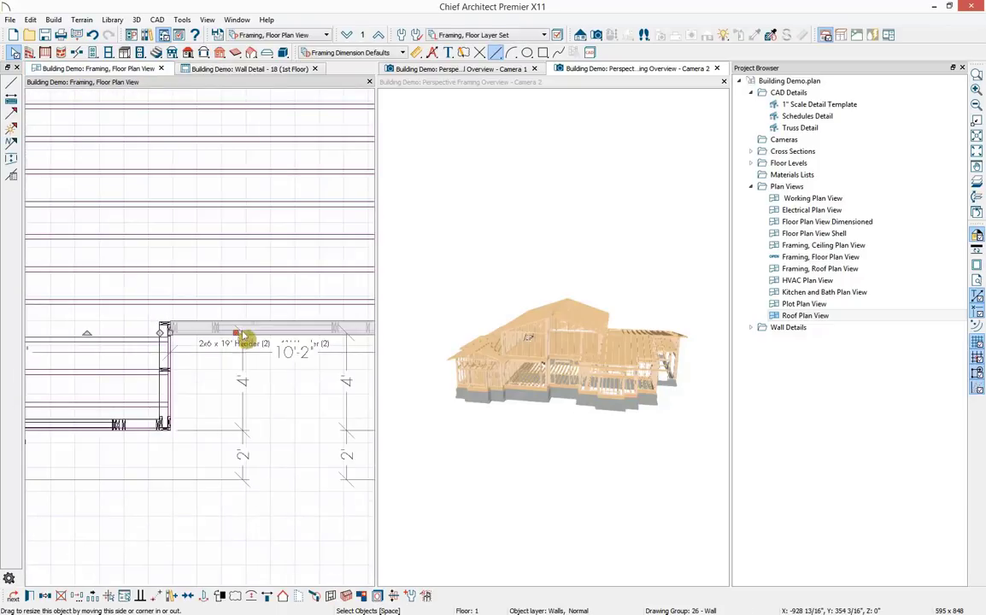
{"action": "left_click", "coordinate": [285, 35]}
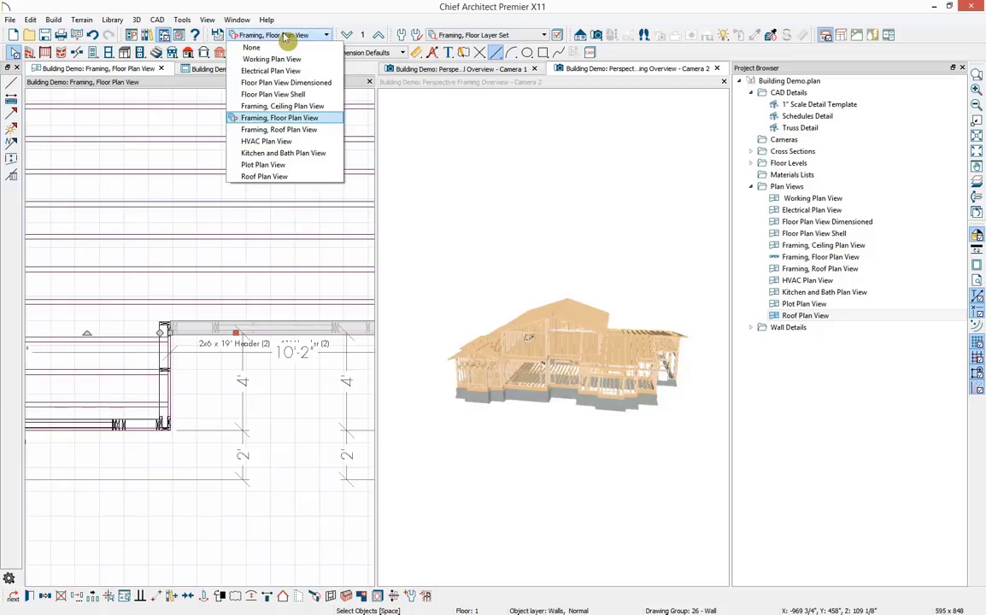
{"action": "left_click", "coordinate": [301, 100]}
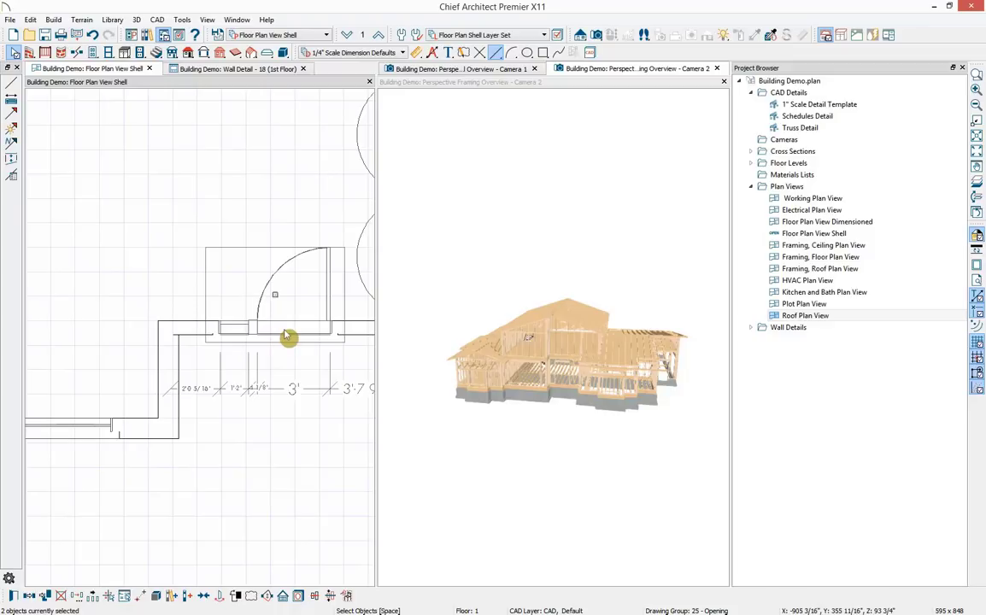
{"action": "left_click", "coordinate": [156, 601]}
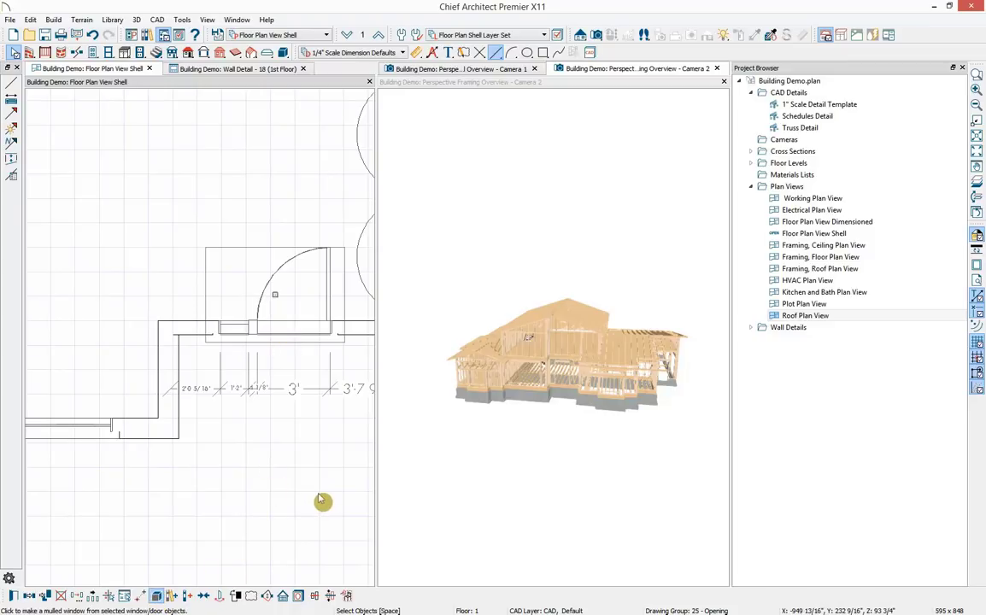
Reopen the front entry wall's detail and examine the header over the mulled opening
{"action": "left_click", "coordinate": [195, 326]}
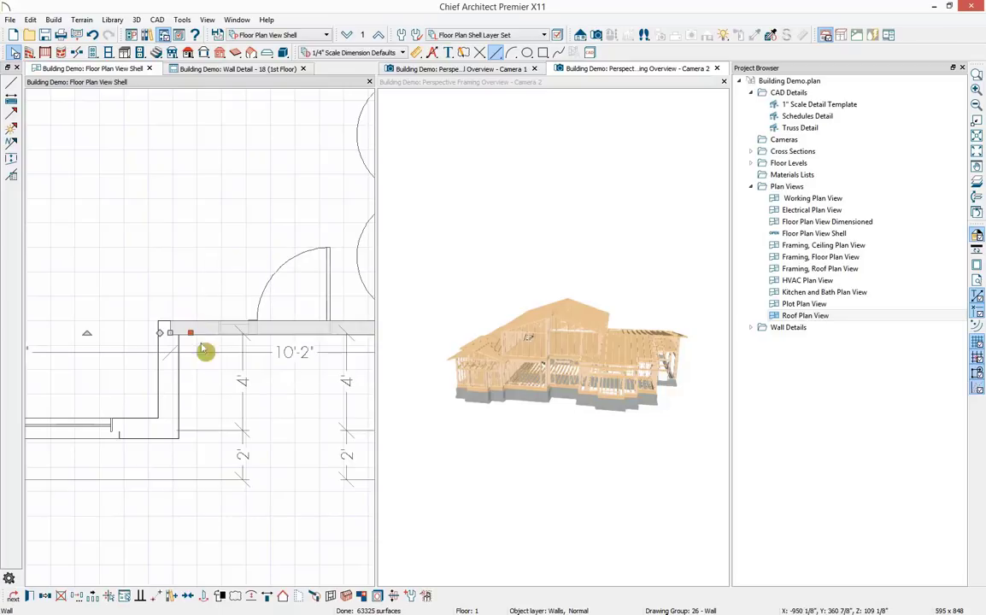
{"action": "left_click", "coordinate": [326, 595]}
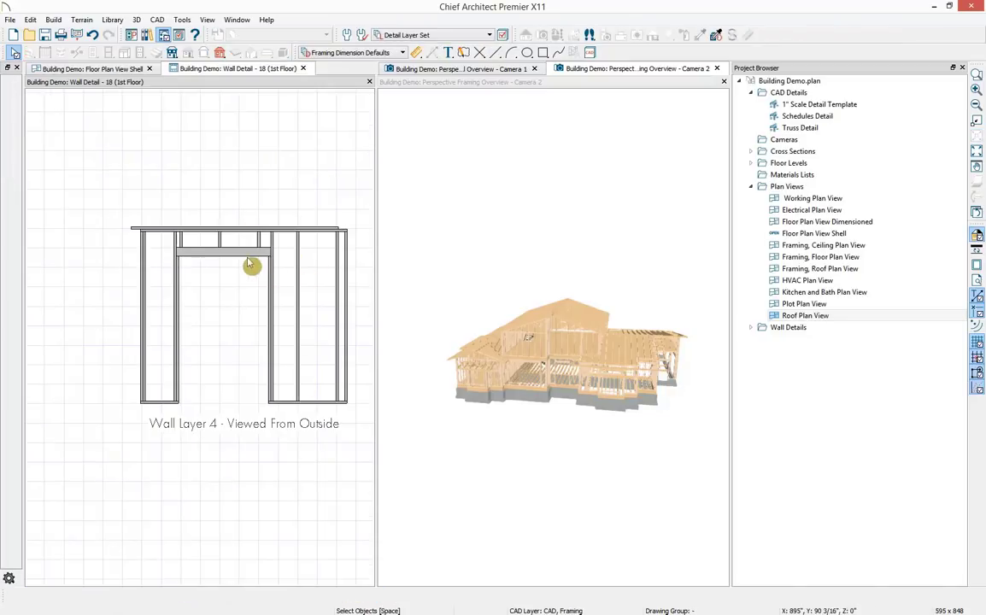
{"action": "left_click", "coordinate": [232, 249]}
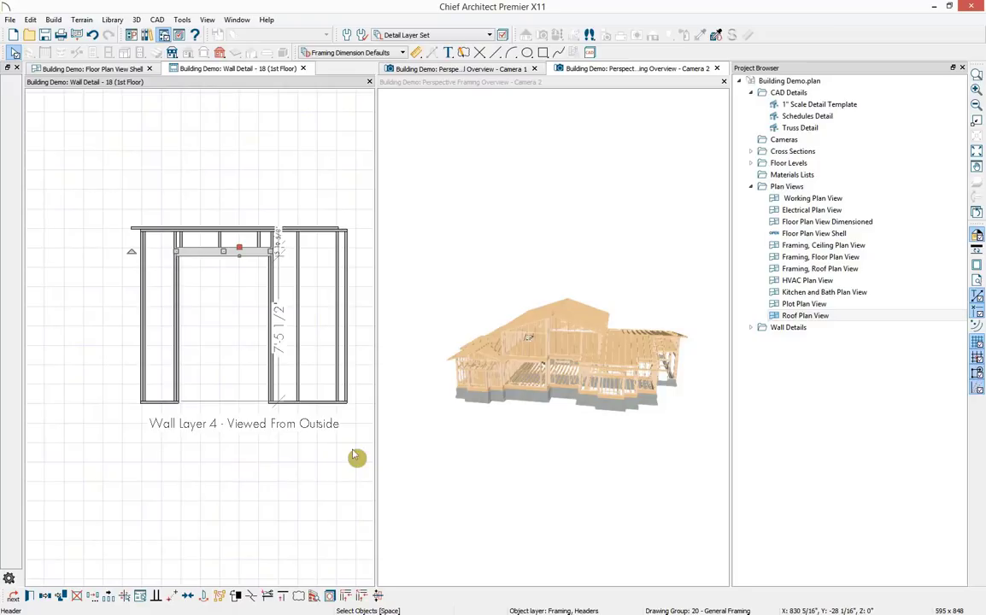
Review the header sizes by span width for Openings in the Build Framing settings without changing them
{"action": "left_click", "coordinate": [220, 52]}
{"action": "left_click", "coordinate": [11, 84]}
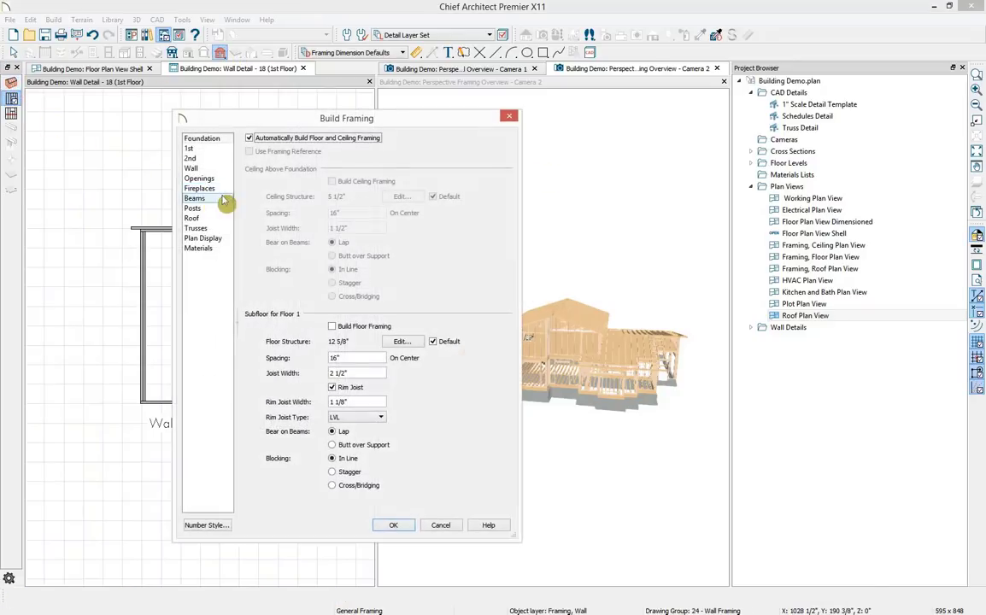
{"action": "left_click", "coordinate": [199, 178]}
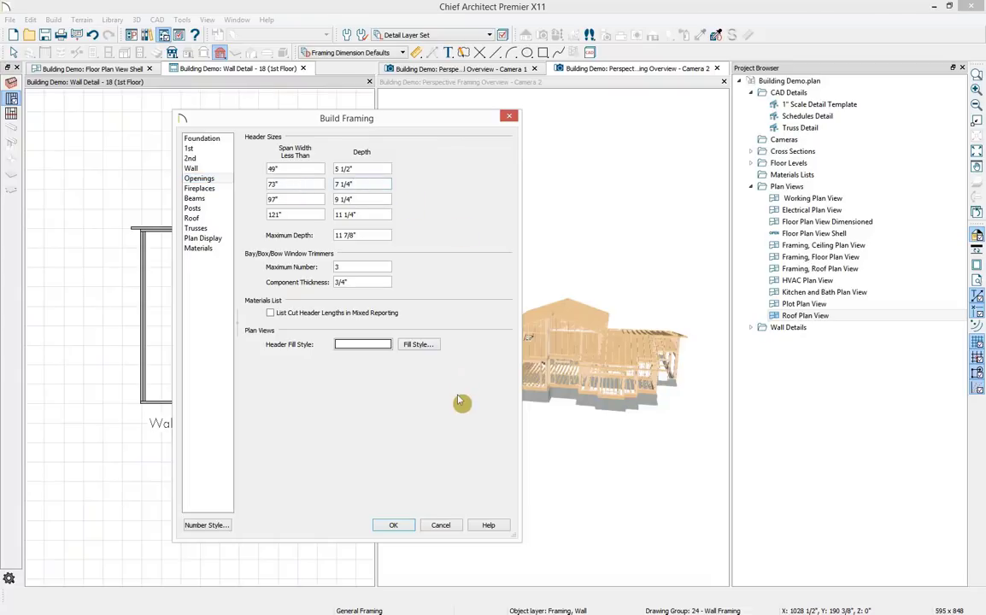
{"action": "left_click", "coordinate": [299, 185]}
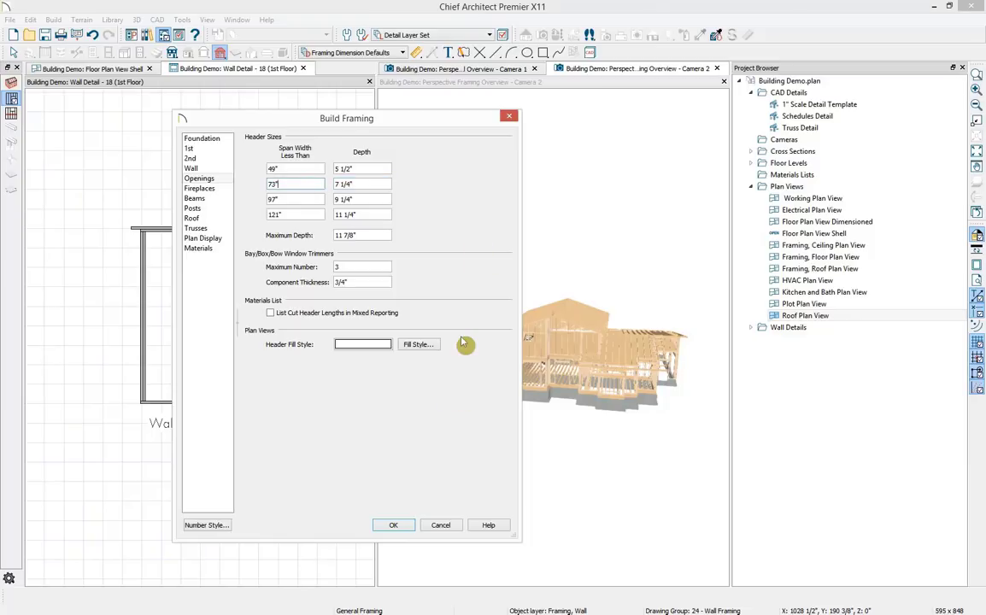
{"action": "key", "text": "Escape"}
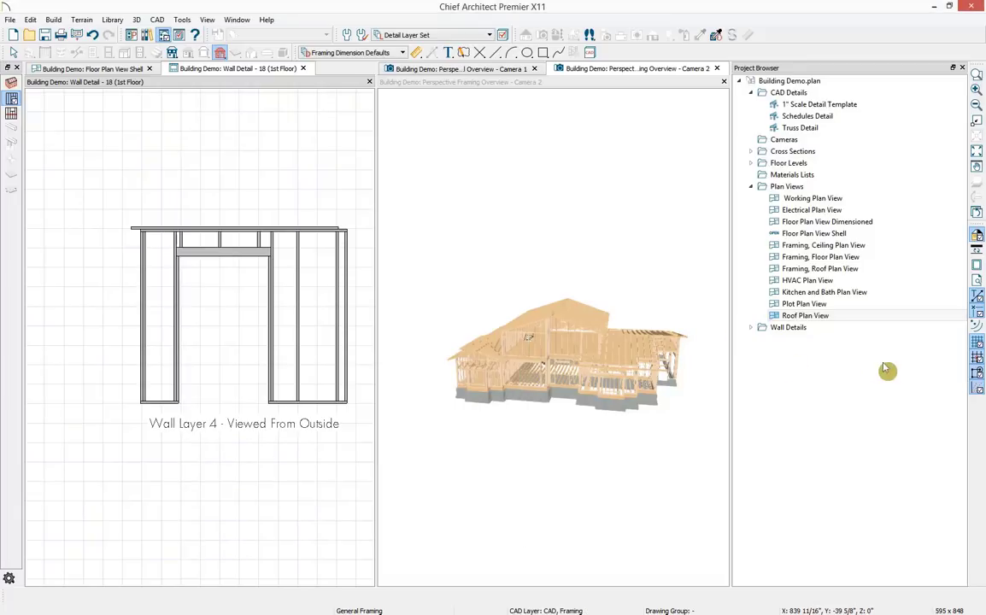
List the 1st Floor wall details in the Project Browser and close the open wall detail drawing
{"action": "left_click", "coordinate": [751, 327]}
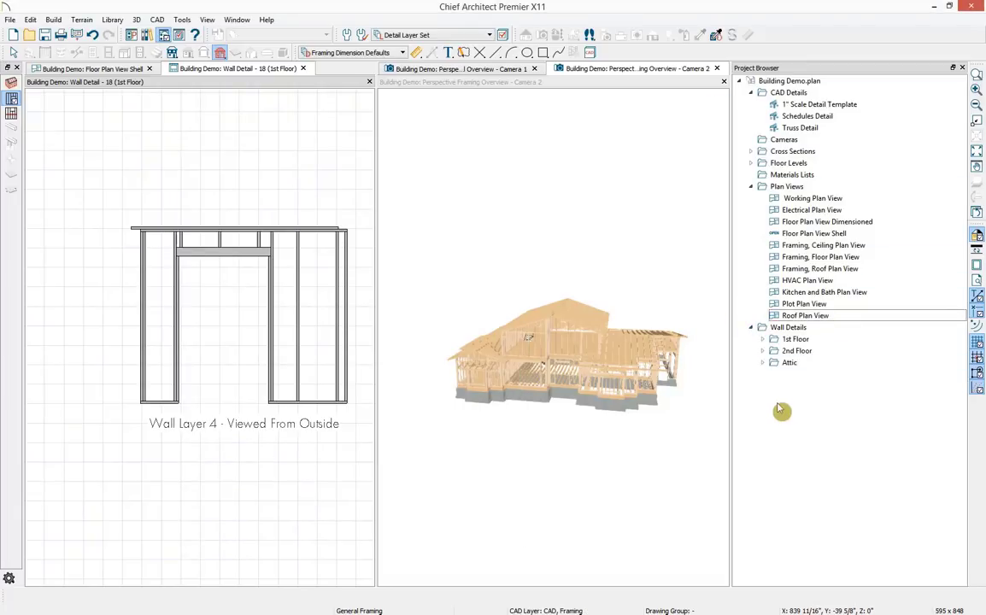
{"action": "left_click", "coordinate": [763, 340]}
{"action": "scroll", "coordinate": [836, 391], "scroll_direction": "down", "scroll_amount": 5}
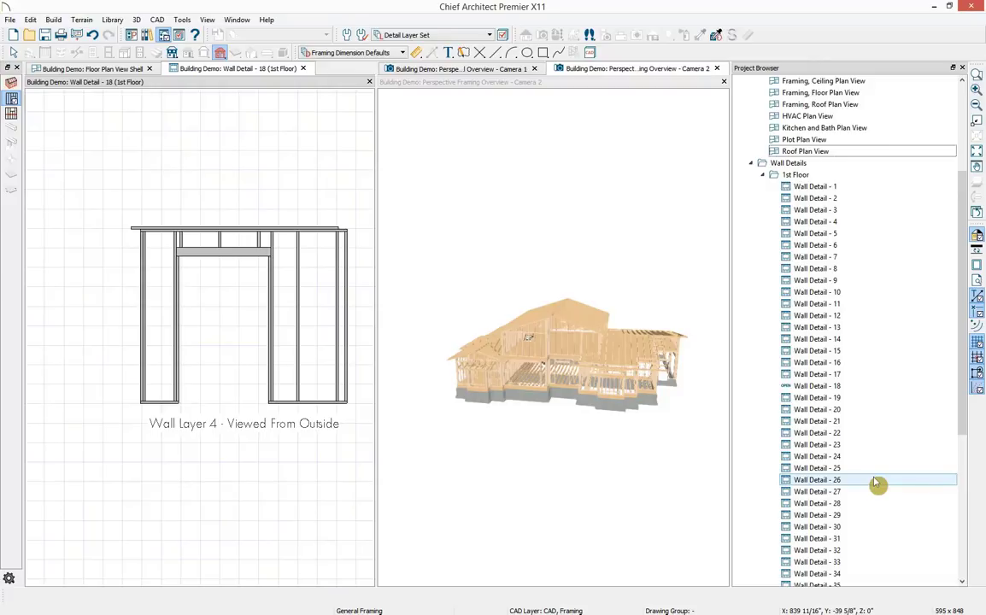
{"action": "left_click", "coordinate": [304, 69]}
Filter the Floor Plan Shell Layer Set's layers by WALL and turn on display of the Walls, Labels layer
{"action": "scroll", "coordinate": [270, 179], "scroll_direction": "down", "scroll_amount": 4}
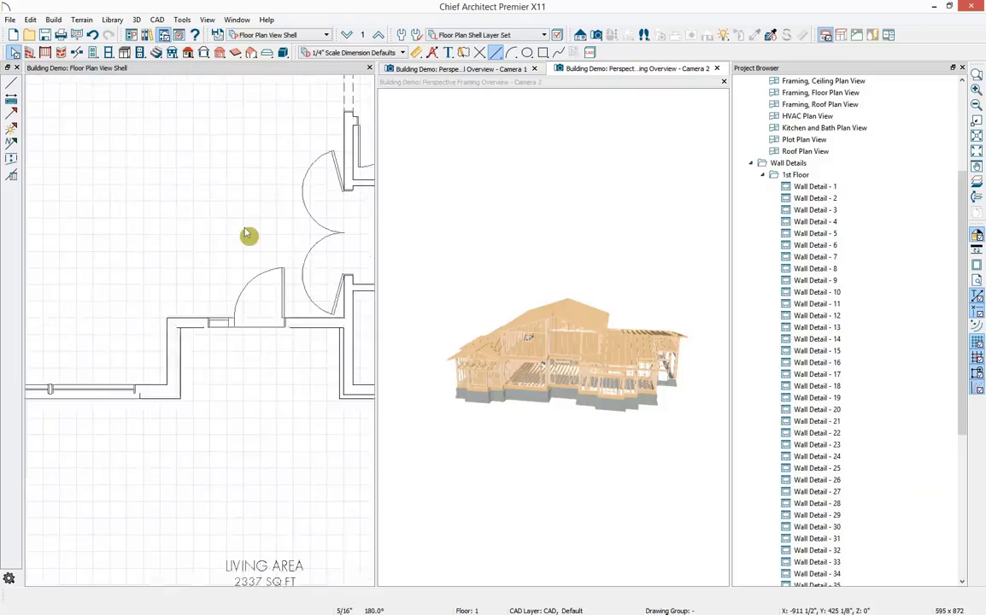
{"action": "scroll", "coordinate": [268, 204], "scroll_direction": "down", "scroll_amount": 3}
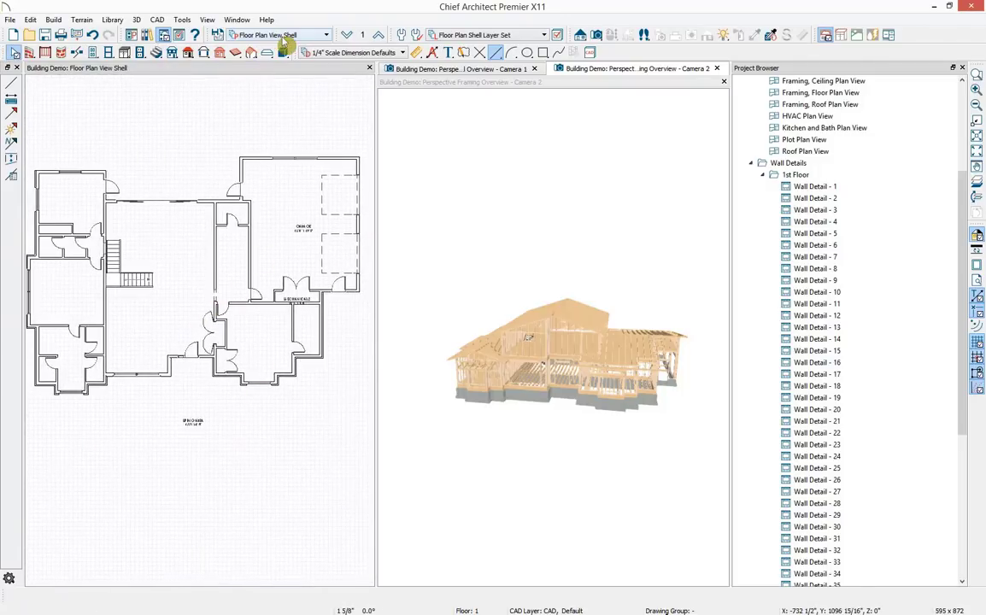
{"action": "left_click", "coordinate": [297, 283]}
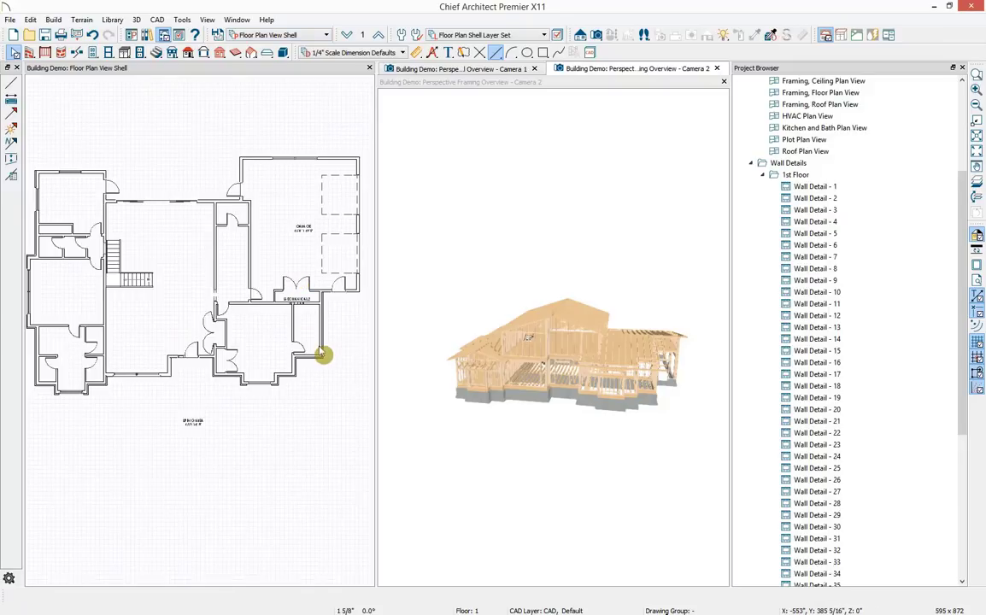
{"action": "left_click", "coordinate": [557, 35]}
{"action": "left_click_drag", "start_coordinate": [489, 130], "coordinate": [304, 105]}
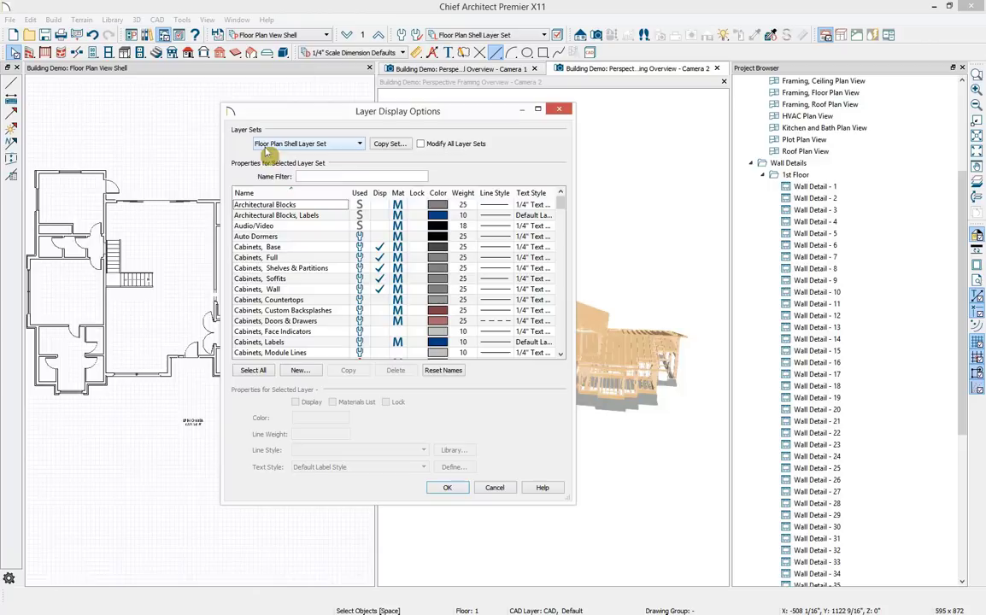
{"action": "left_click", "coordinate": [376, 248]}
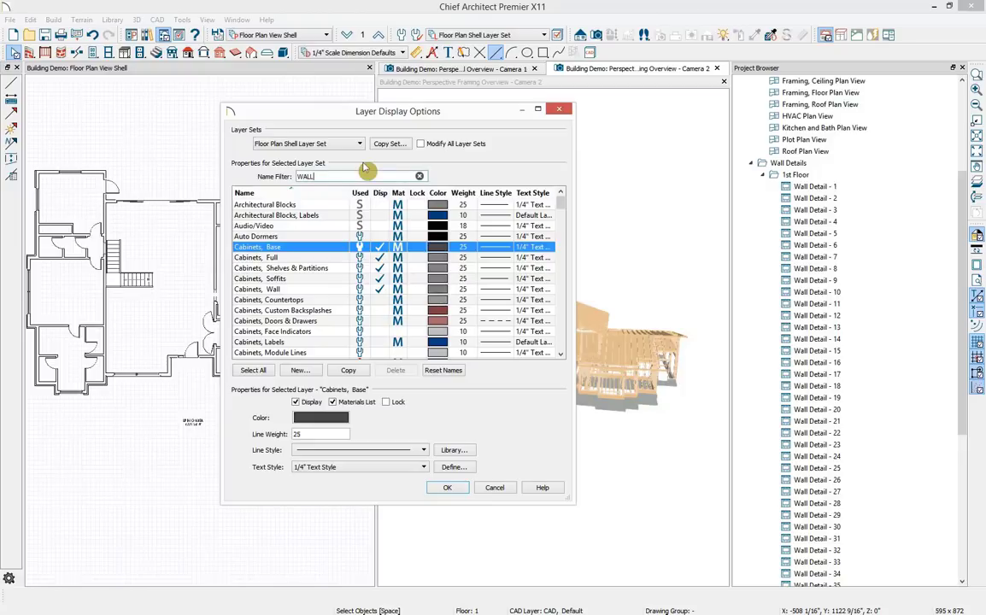
{"action": "left_click", "coordinate": [333, 342]}
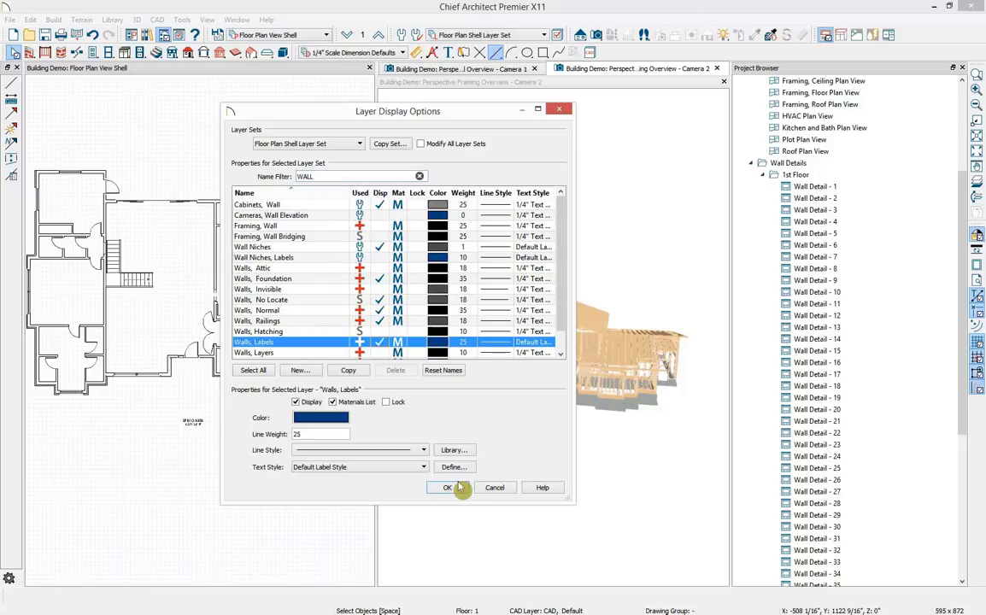
{"action": "left_click", "coordinate": [448, 488]}
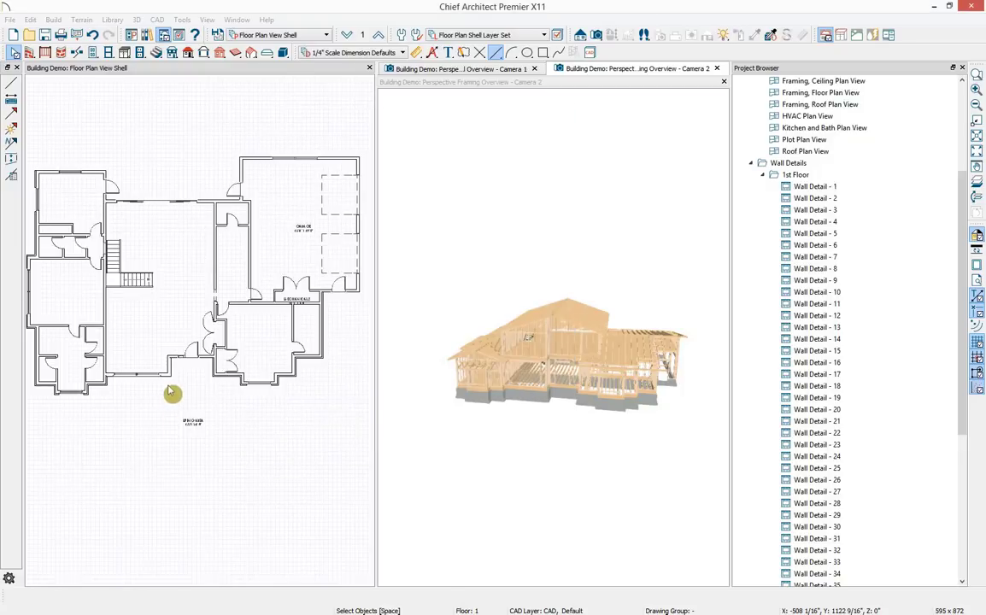
Match the interior wall labelled Wall Detail - 34 in the plan to its entry in the Project Browser
{"action": "scroll", "coordinate": [176, 379], "scroll_direction": "up", "scroll_amount": 6}
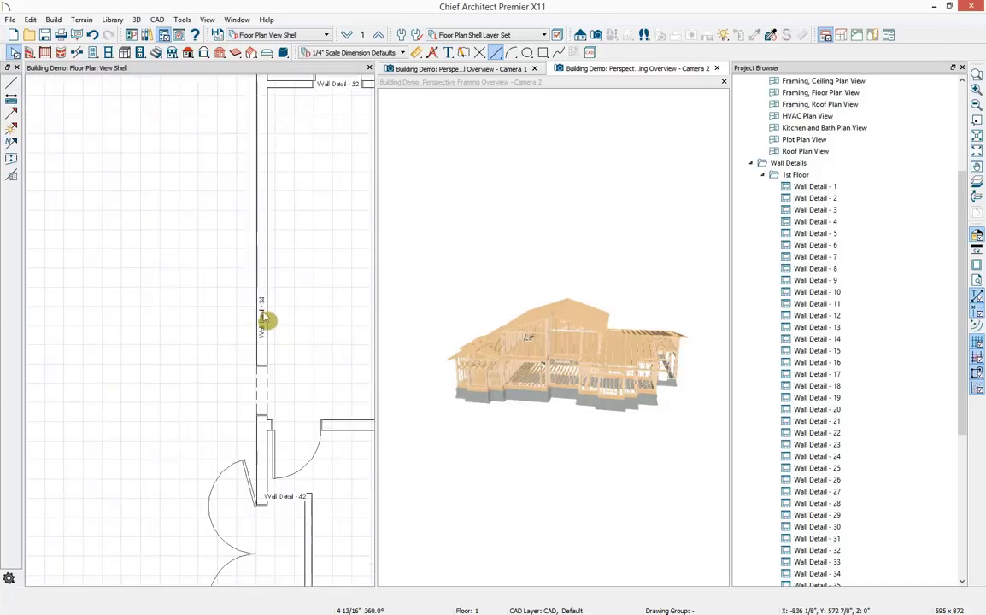
{"action": "scroll", "coordinate": [265, 320], "scroll_direction": "up", "scroll_amount": 2}
{"action": "left_click", "coordinate": [270, 384]}
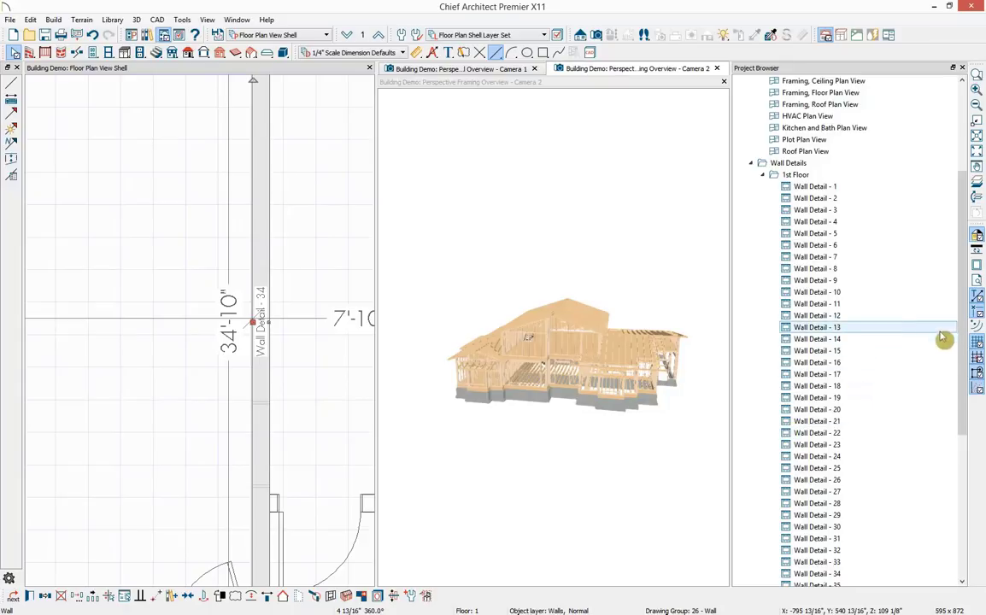
{"action": "left_click_drag", "start_coordinate": [962, 330], "coordinate": [957, 412]}
{"action": "left_click", "coordinate": [872, 422]}
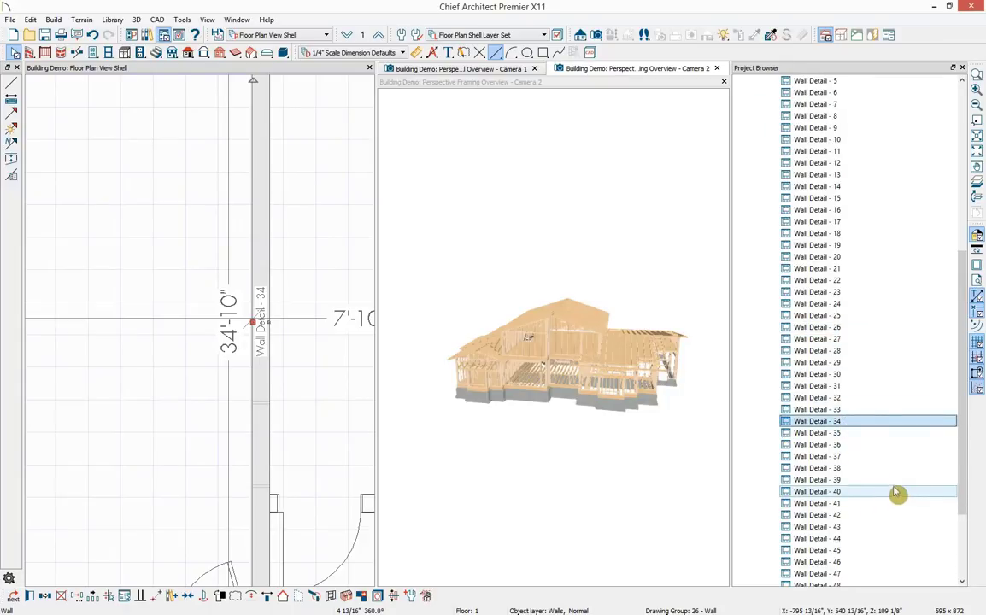
Collapse the 1st Floor wall details and Plan Views in the Project Browser, and close the Perspective Framing Overview camera
{"action": "scroll", "coordinate": [241, 372], "scroll_direction": "down", "scroll_amount": 1}
{"action": "scroll", "coordinate": [242, 372], "scroll_direction": "down", "scroll_amount": 4}
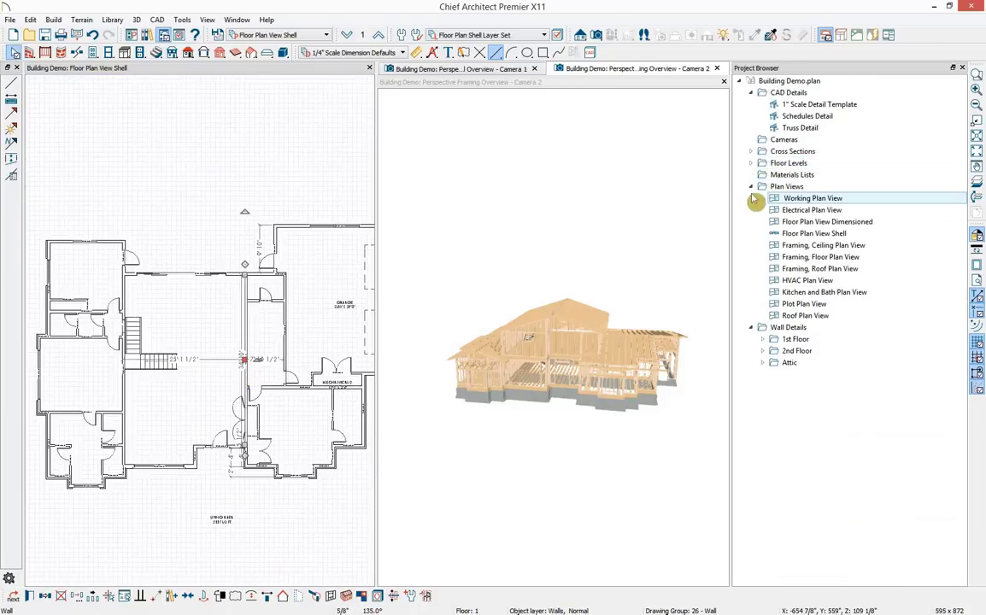
{"action": "left_click", "coordinate": [751, 186]}
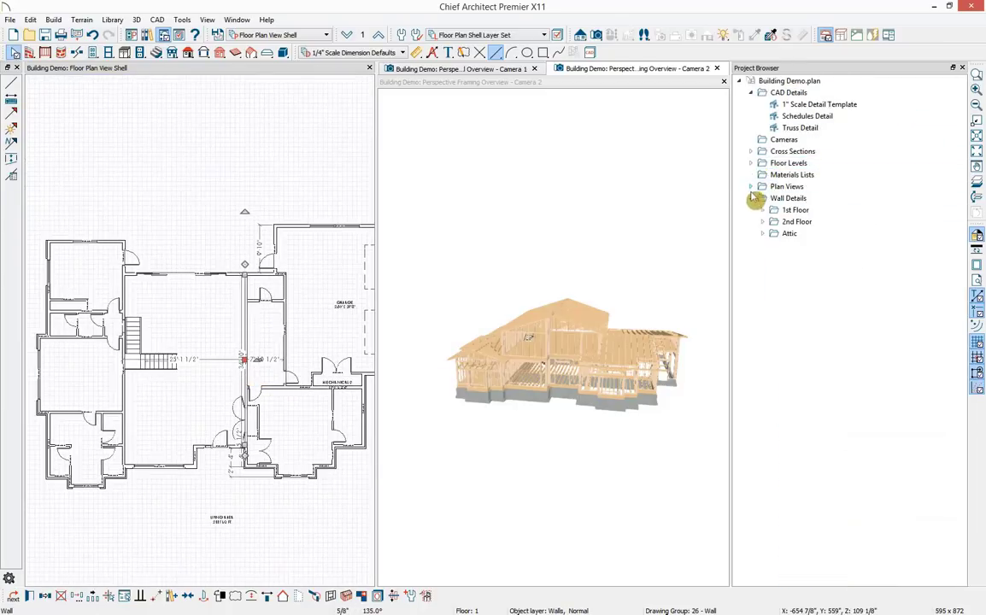
{"action": "left_click", "coordinate": [716, 69]}
{"action": "scroll", "coordinate": [229, 296], "scroll_direction": "up", "scroll_amount": 2}
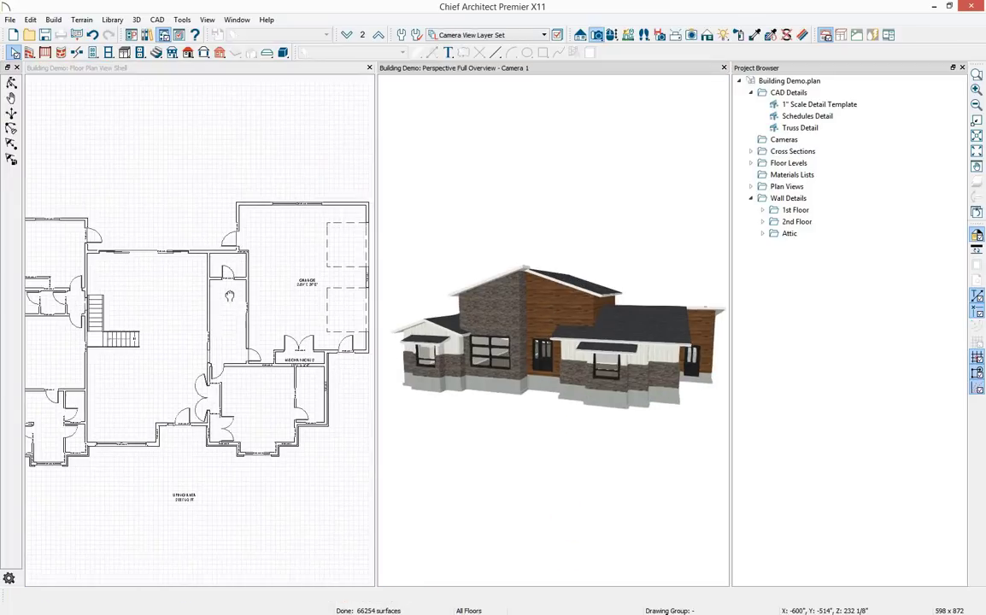
Generate automatic exterior elevations for the floor plan and turn on display of the Cameras layer
{"action": "left_click", "coordinate": [212, 263]}
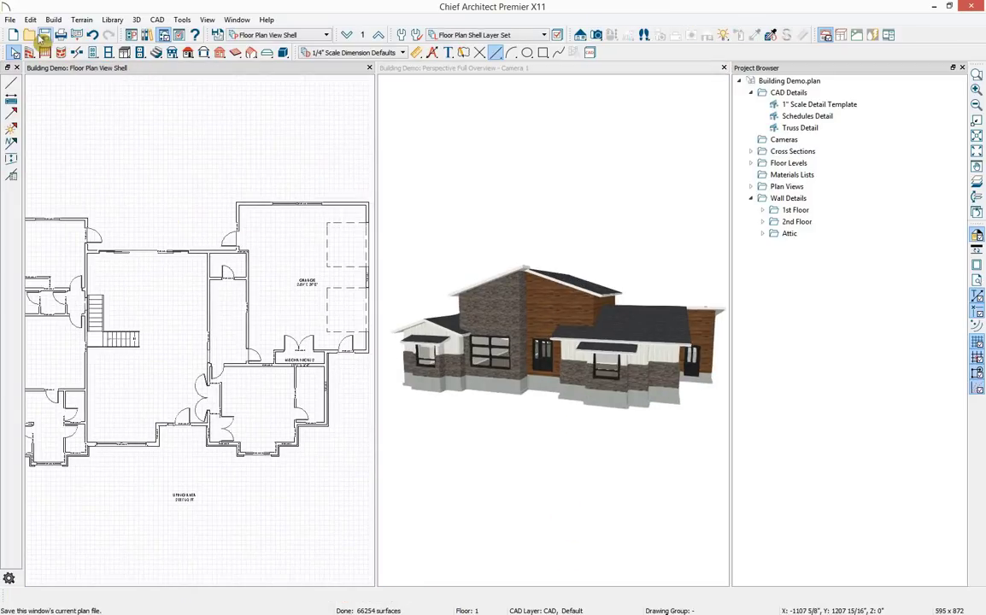
{"action": "left_click", "coordinate": [136, 18]}
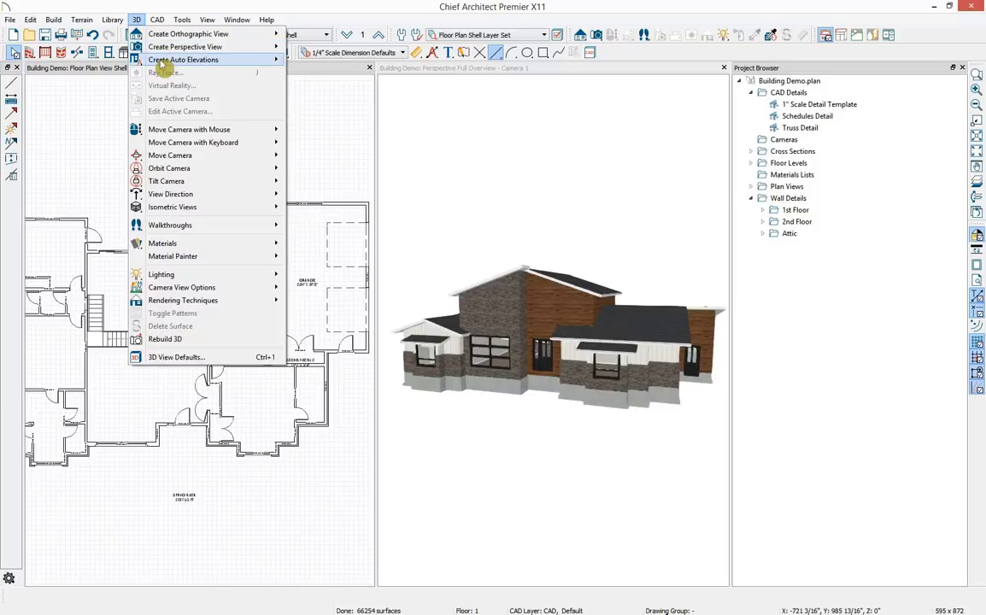
{"action": "mouse_move", "coordinate": [171, 59]}
{"action": "left_click", "coordinate": [329, 117]}
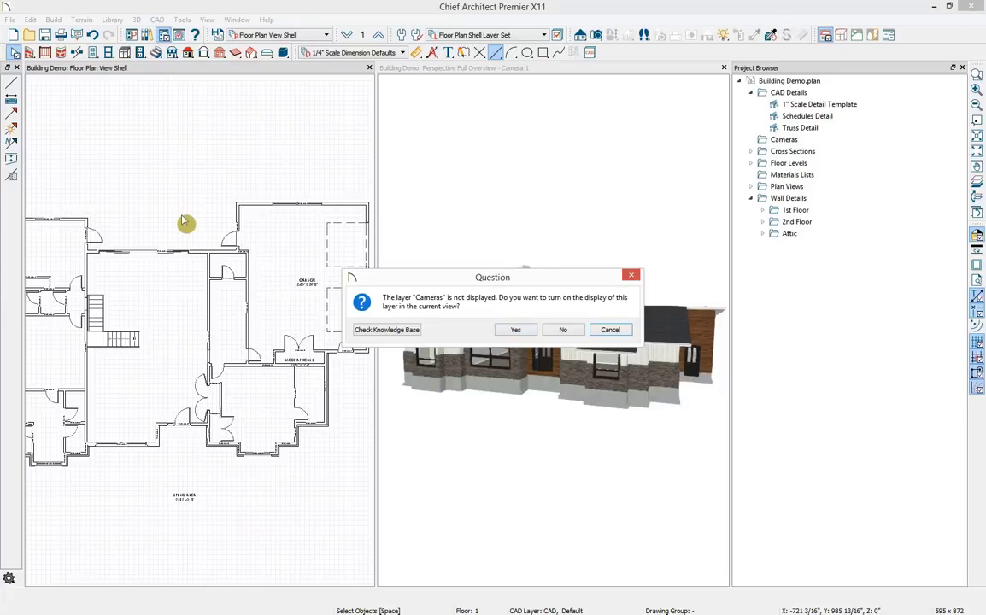
{"action": "left_click", "coordinate": [517, 332]}
Collapse Wall Details and expand Cross Sections in the Project Browser, and view the Exterior Elevation Back drawing
{"action": "left_click", "coordinate": [751, 198]}
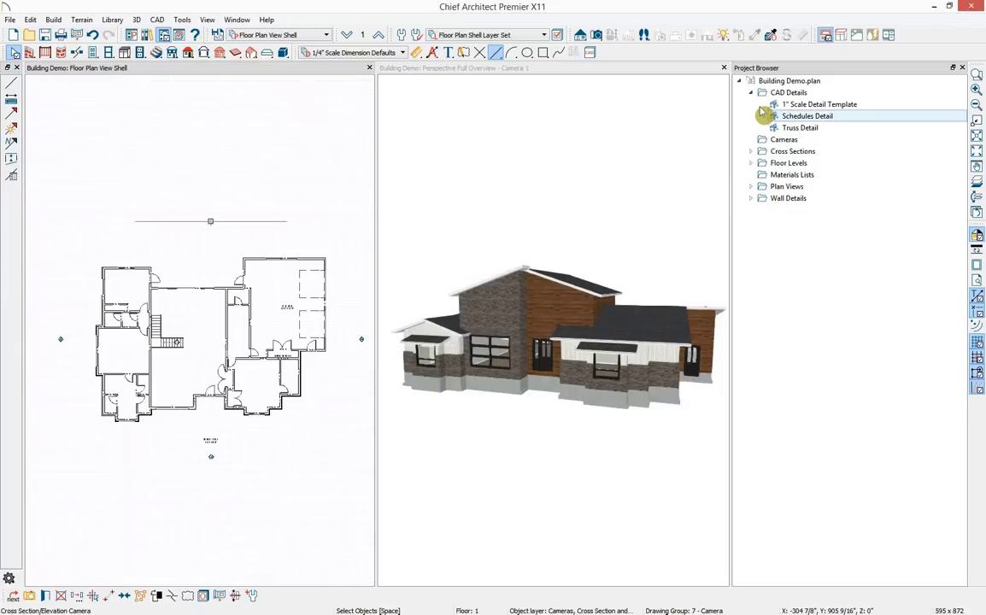
{"action": "left_click", "coordinate": [751, 152]}
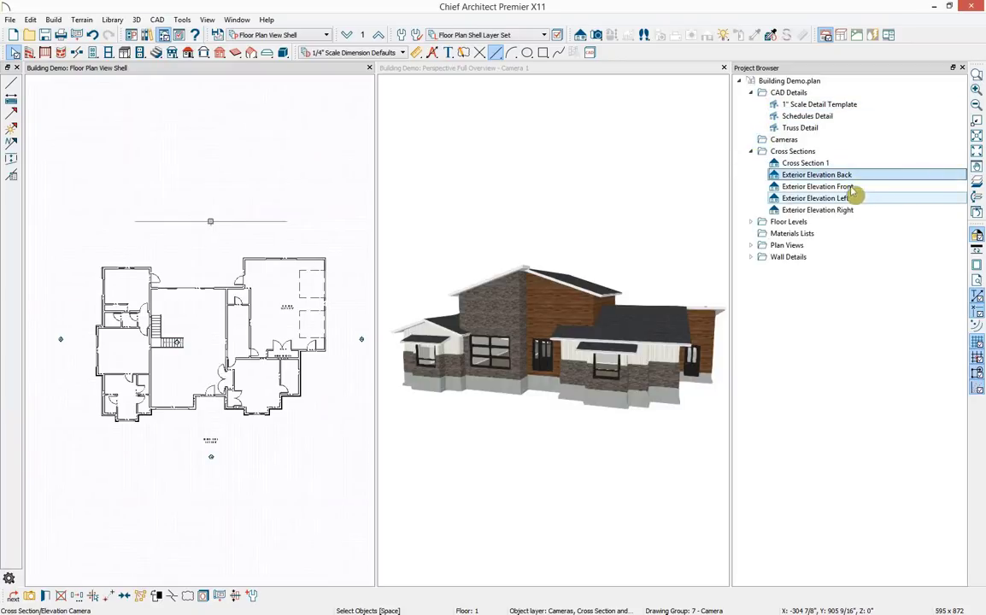
{"action": "left_click", "coordinate": [875, 209]}
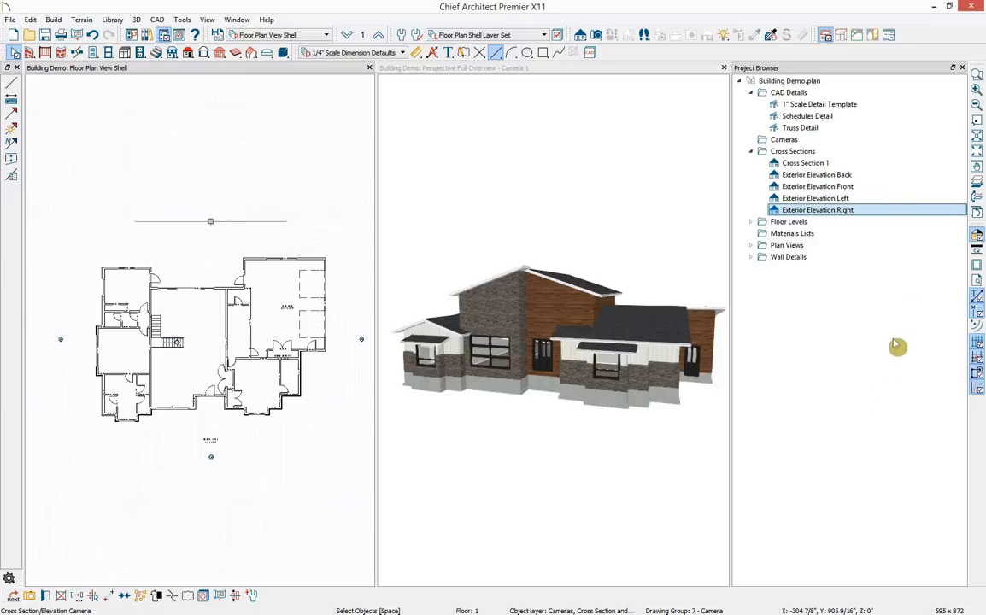
{"action": "double_click", "coordinate": [210, 224]}
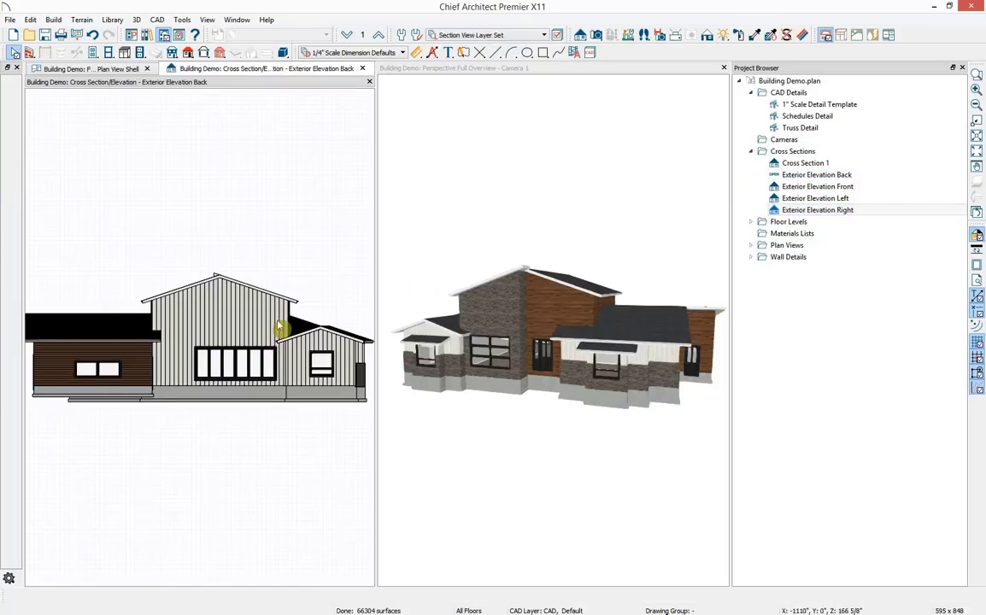
{"action": "scroll", "coordinate": [280, 327], "scroll_direction": "down", "scroll_amount": 1}
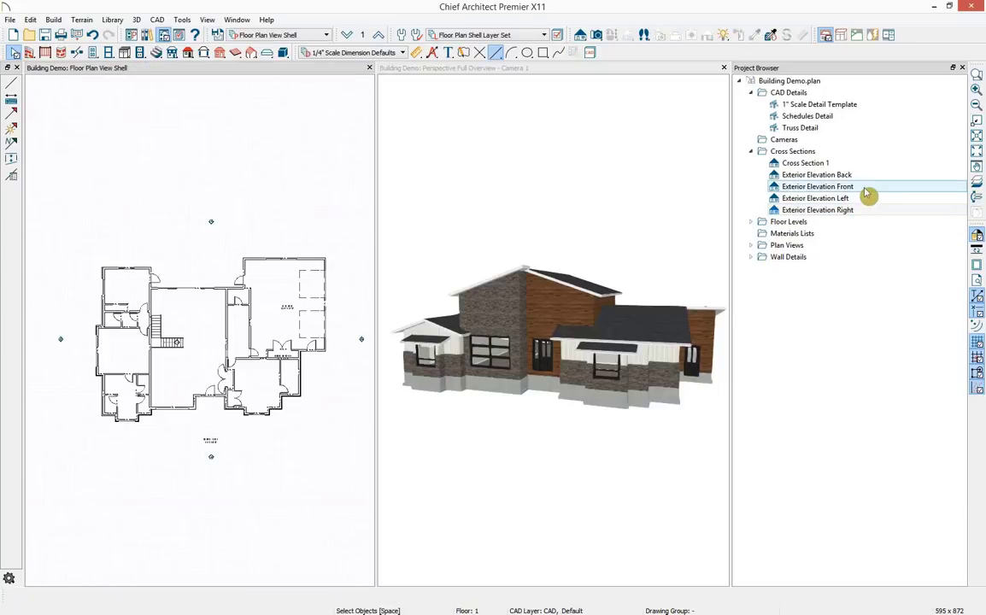
Open Exterior Elevation Front and add an automatic story pole dimension to it
{"action": "double_click", "coordinate": [865, 187]}
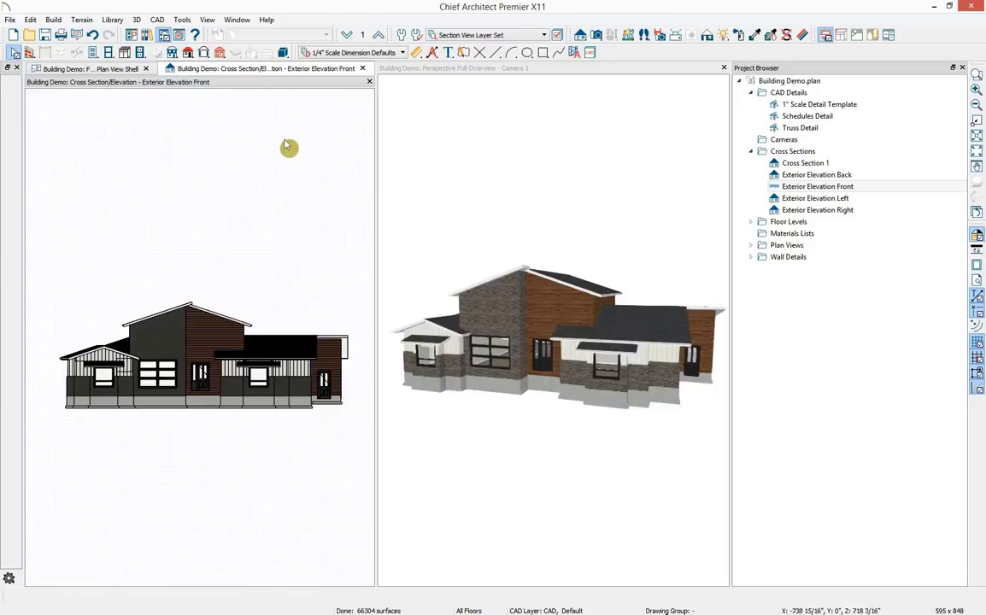
{"action": "left_click", "coordinate": [432, 52]}
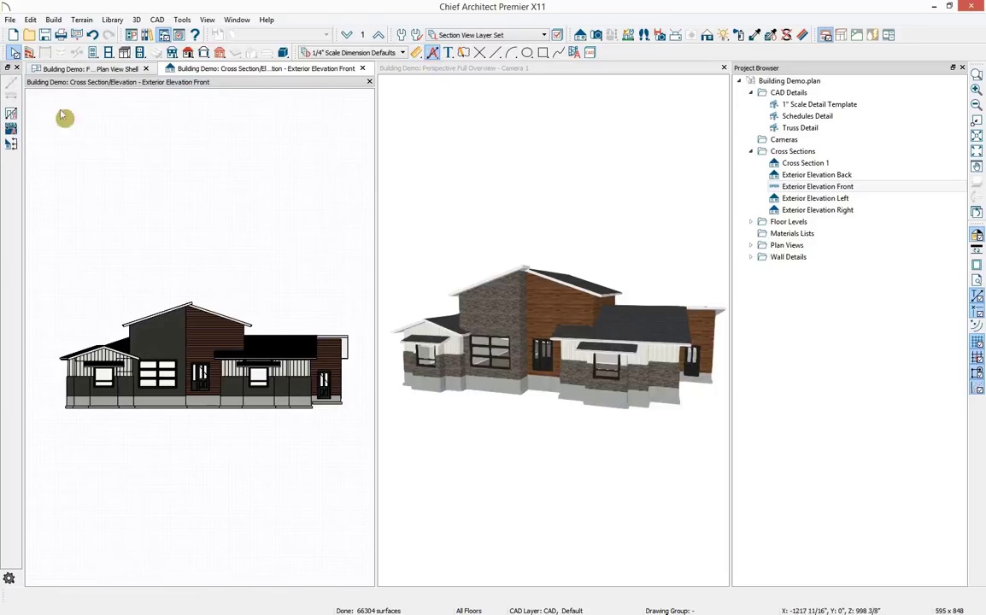
{"action": "left_click", "coordinate": [14, 147]}
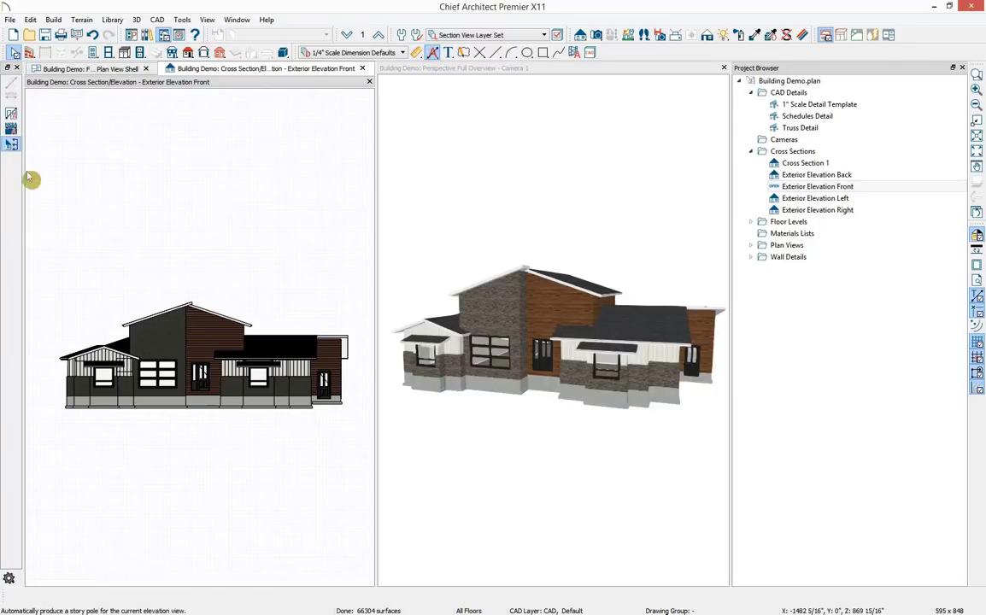
Examine the story pole's elevation markers and dimension line beside the front elevation
{"action": "scroll", "coordinate": [235, 352], "scroll_direction": "up", "scroll_amount": 4}
{"action": "middle_click_drag", "start_coordinate": [239, 320], "coordinate": [240, 307]}
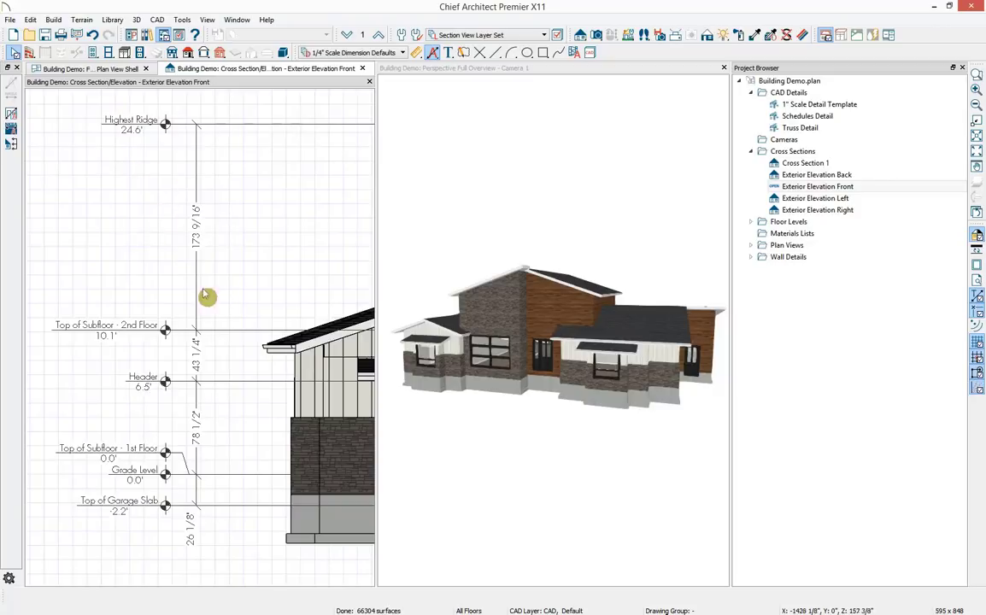
{"action": "scroll", "coordinate": [205, 273], "scroll_direction": "down", "scroll_amount": 3}
{"action": "scroll", "coordinate": [119, 226], "scroll_direction": "up", "scroll_amount": 3}
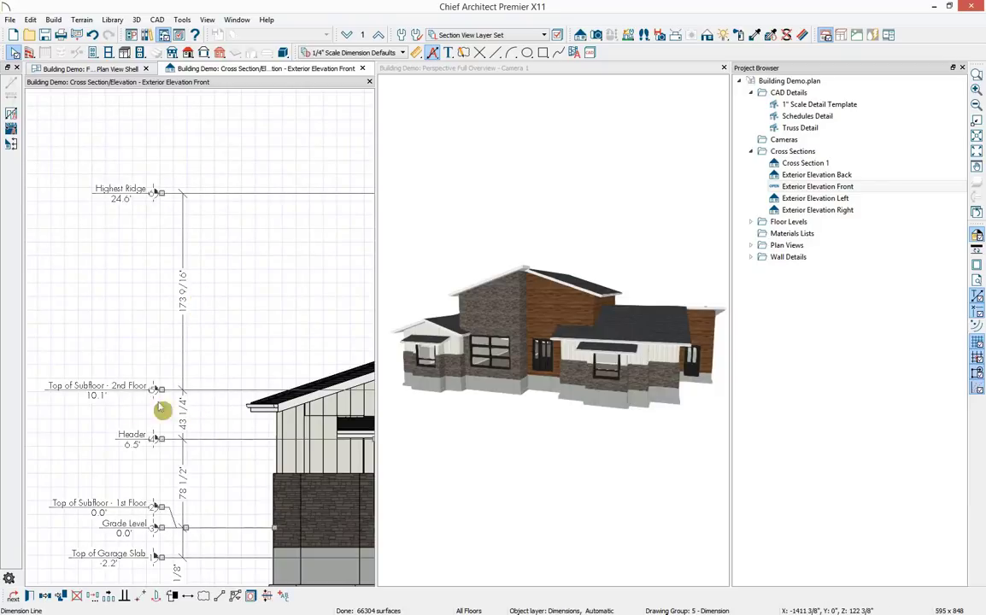
{"action": "left_click", "coordinate": [181, 440]}
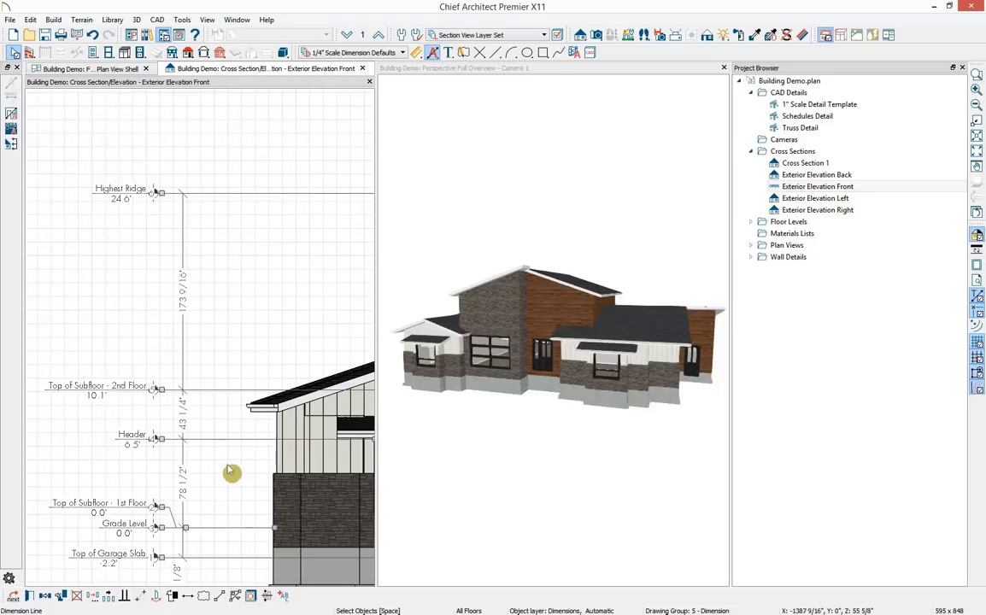
{"action": "scroll", "coordinate": [290, 329], "scroll_direction": "down", "scroll_amount": 3}
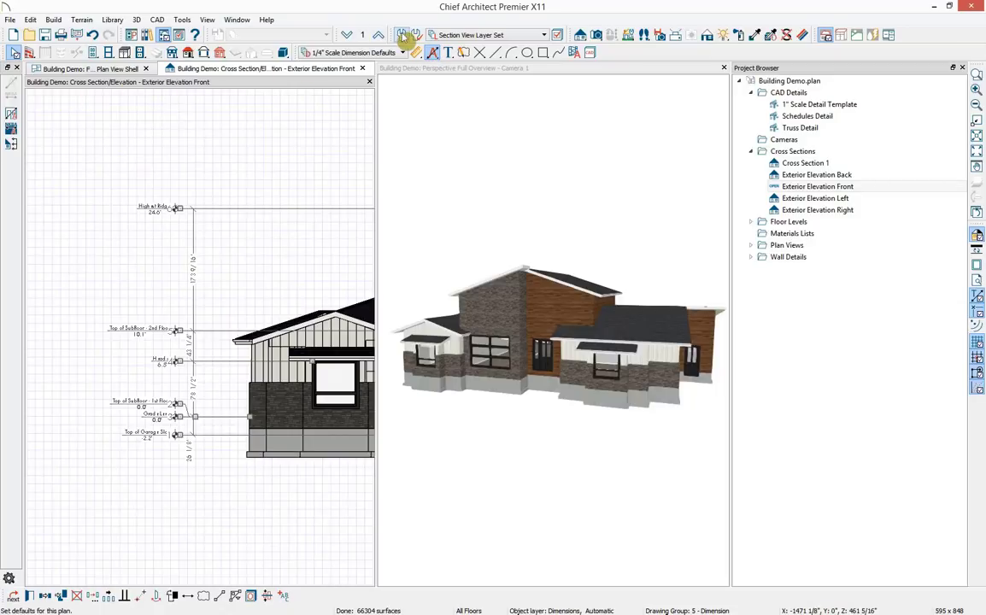
Open the Auto Story Pole Dimension Defaults and review the Marks to Include in the Locate Elevations settings
{"action": "left_click", "coordinate": [347, 34]}
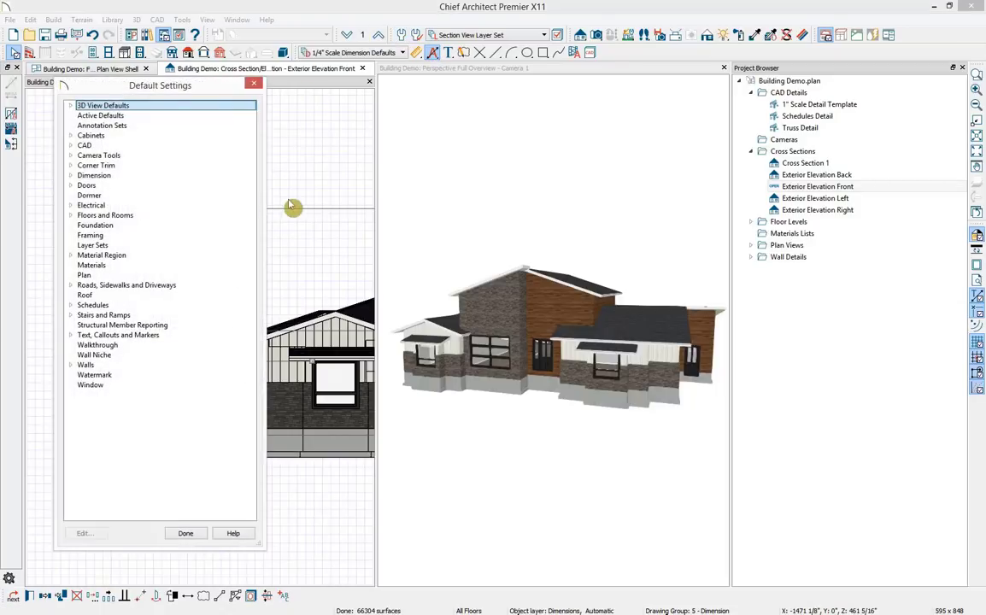
{"action": "left_click", "coordinate": [70, 177]}
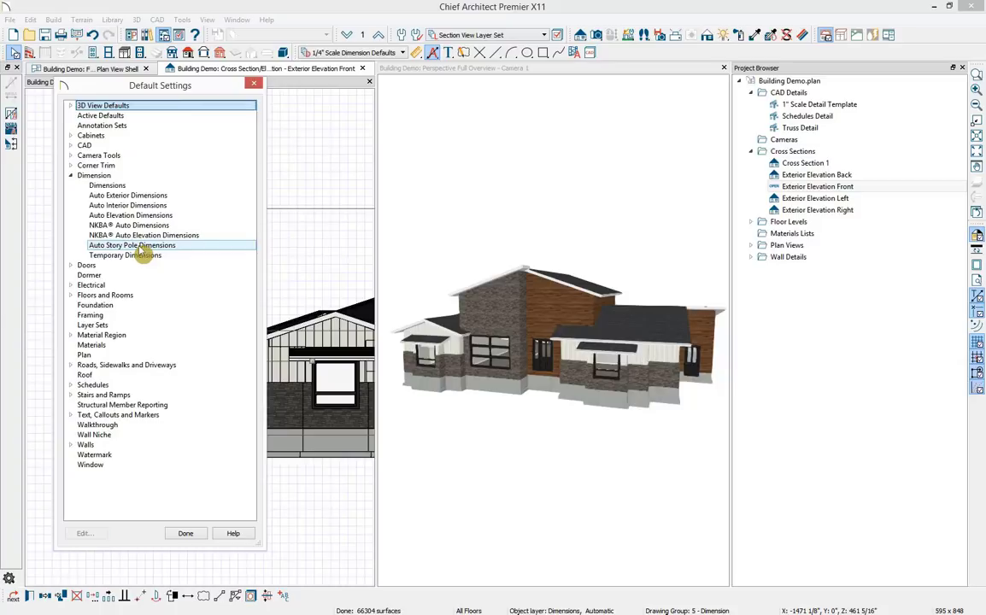
{"action": "double_click", "coordinate": [137, 246]}
{"action": "left_click", "coordinate": [277, 196]}
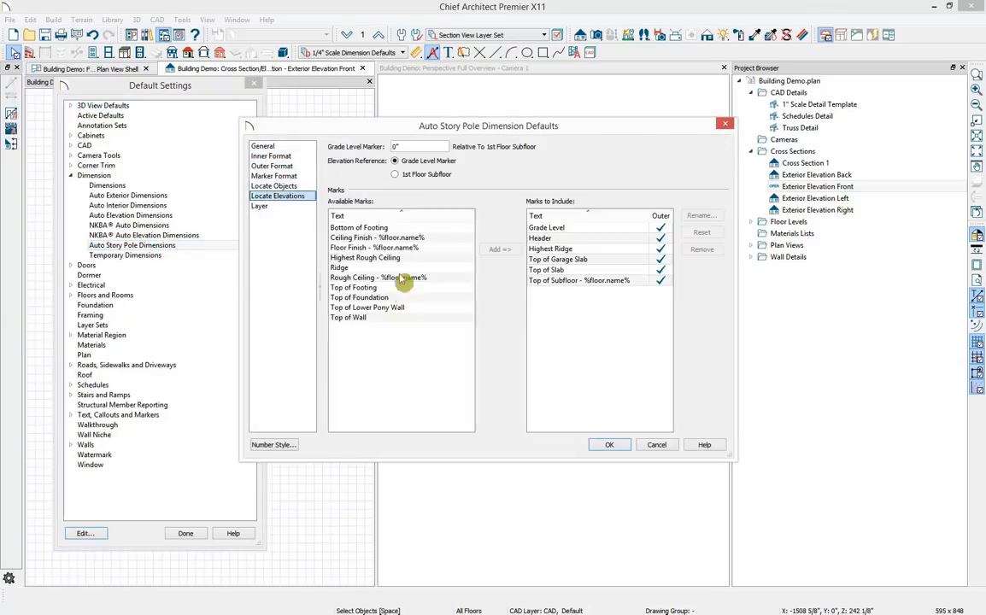
{"action": "left_click", "coordinate": [596, 239]}
{"action": "left_click", "coordinate": [596, 249]}
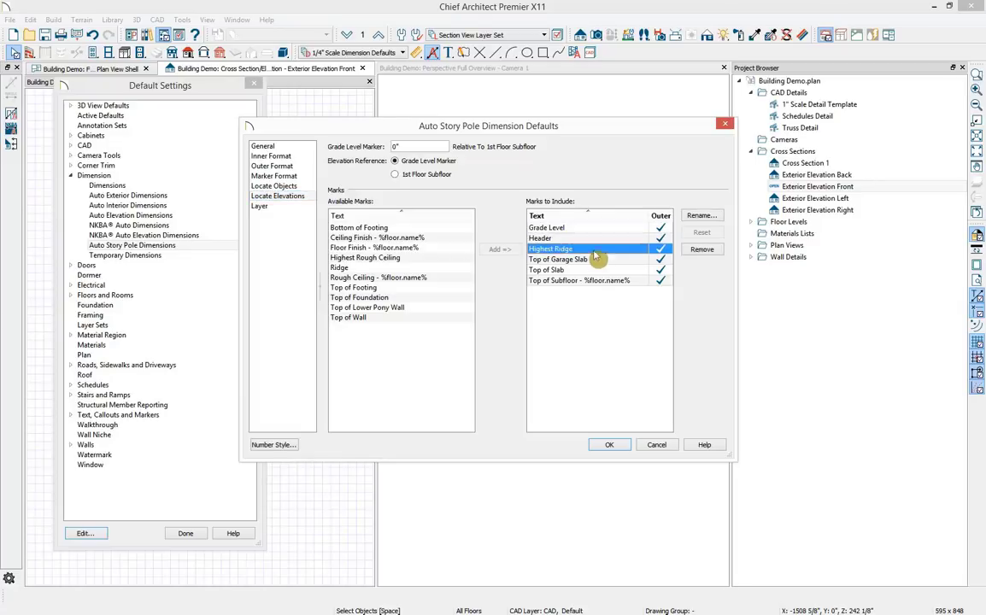
{"action": "left_click", "coordinate": [593, 260]}
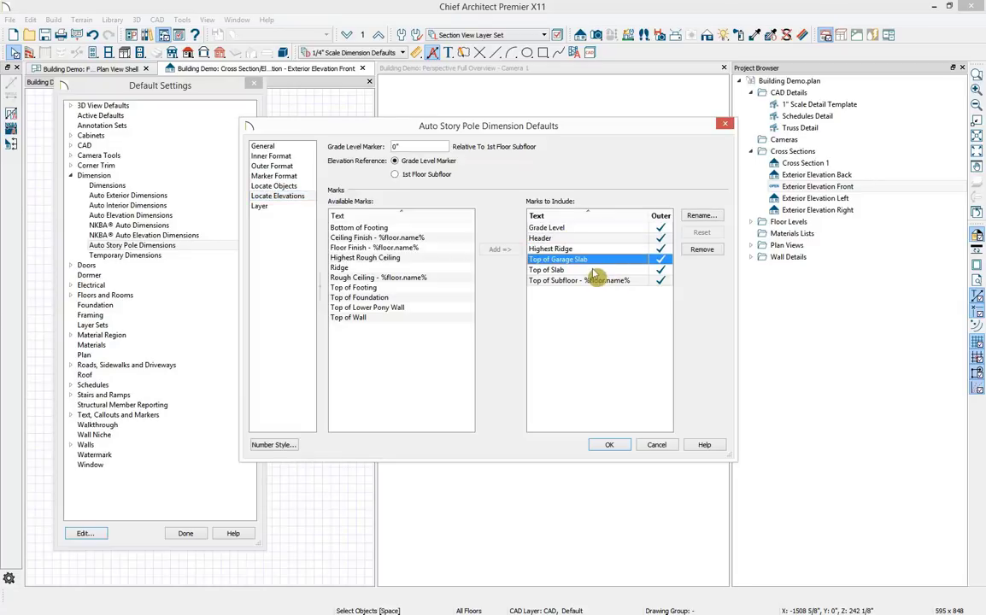
{"action": "left_click", "coordinate": [578, 281]}
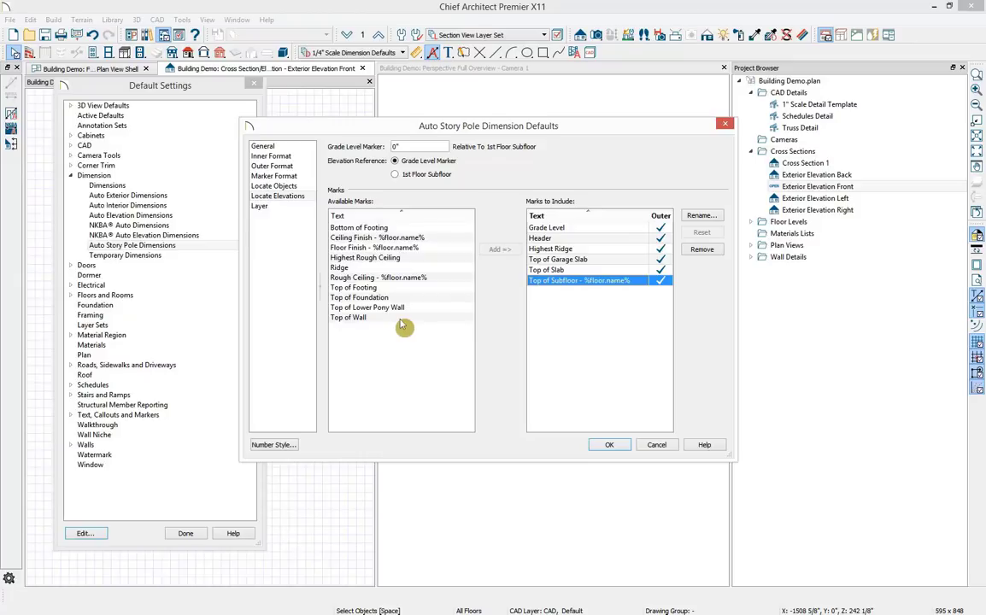
Add the Floor Finish - %floor.name% mark to the story pole defaults, remove it again, and close the default settings
{"action": "left_click", "coordinate": [423, 248]}
{"action": "left_click", "coordinate": [500, 249]}
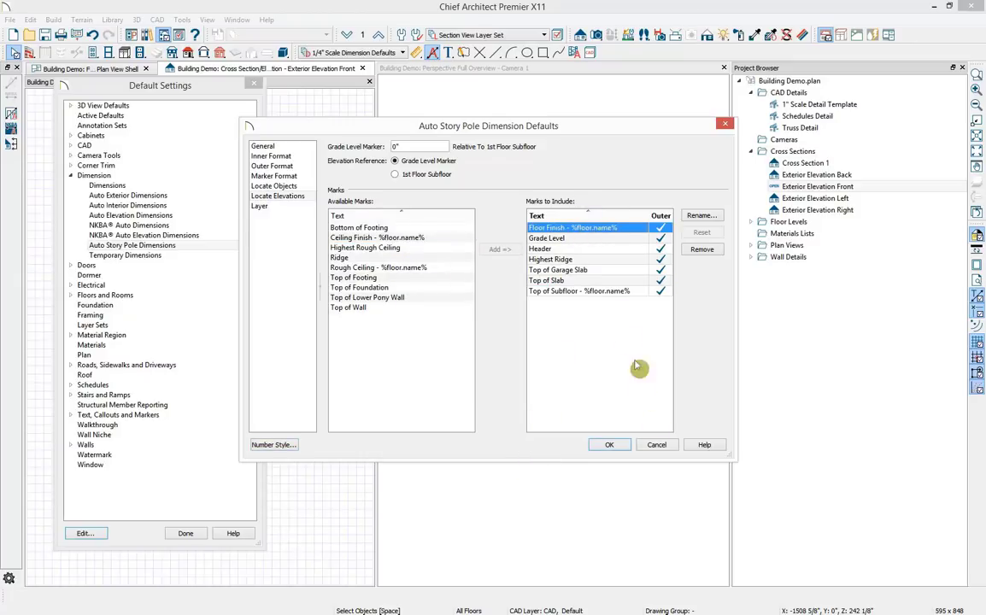
{"action": "left_click", "coordinate": [700, 249]}
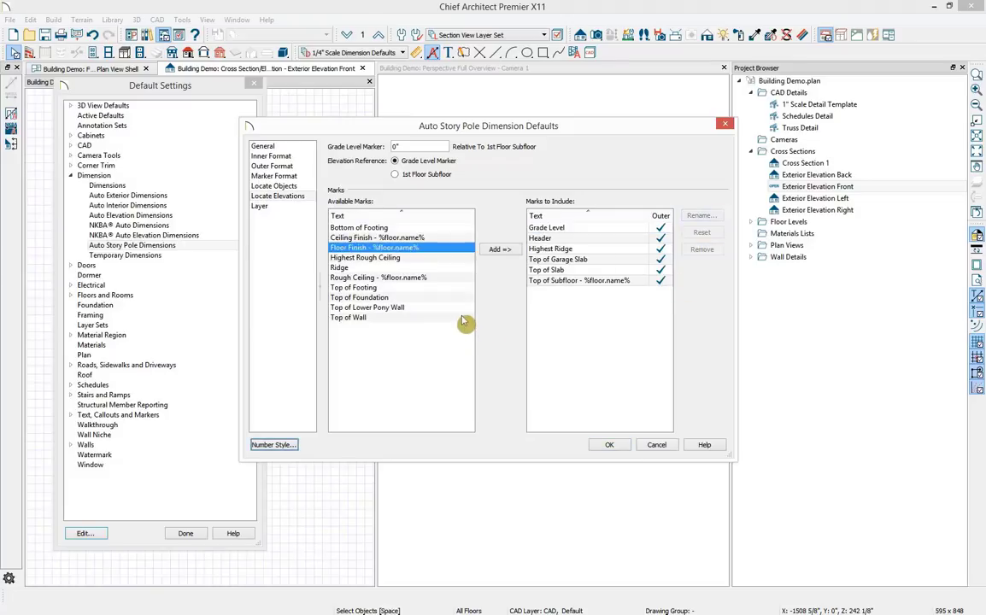
{"action": "left_click", "coordinate": [609, 444]}
{"action": "left_click", "coordinate": [195, 534]}
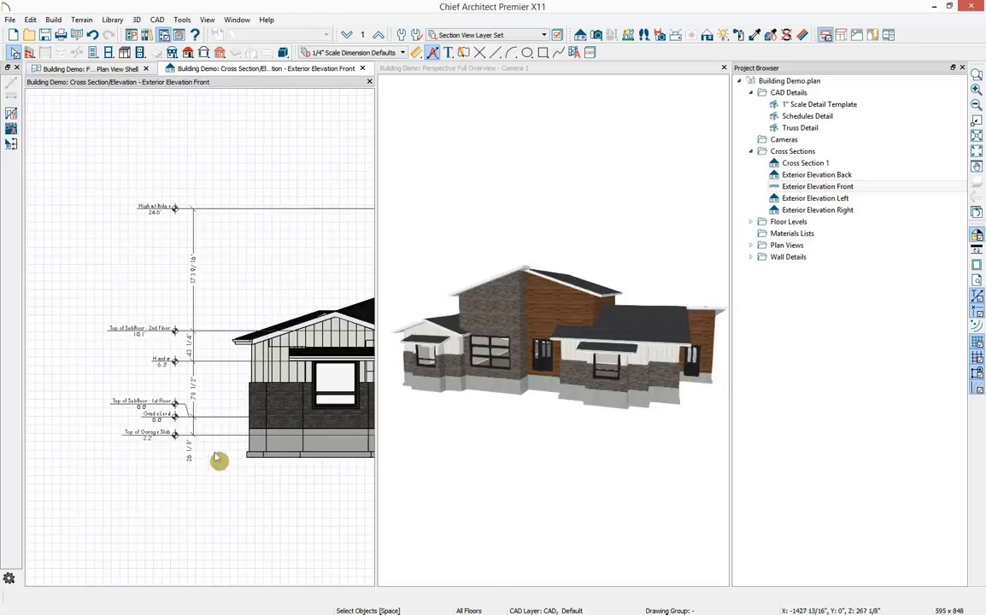
Review the full front elevation and close it, then collapse Cross Sections in the Project Browser
{"action": "middle_click_drag", "start_coordinate": [313, 493], "coordinate": [127, 493]}
{"action": "scroll", "coordinate": [209, 469], "scroll_direction": "down", "scroll_amount": 2}
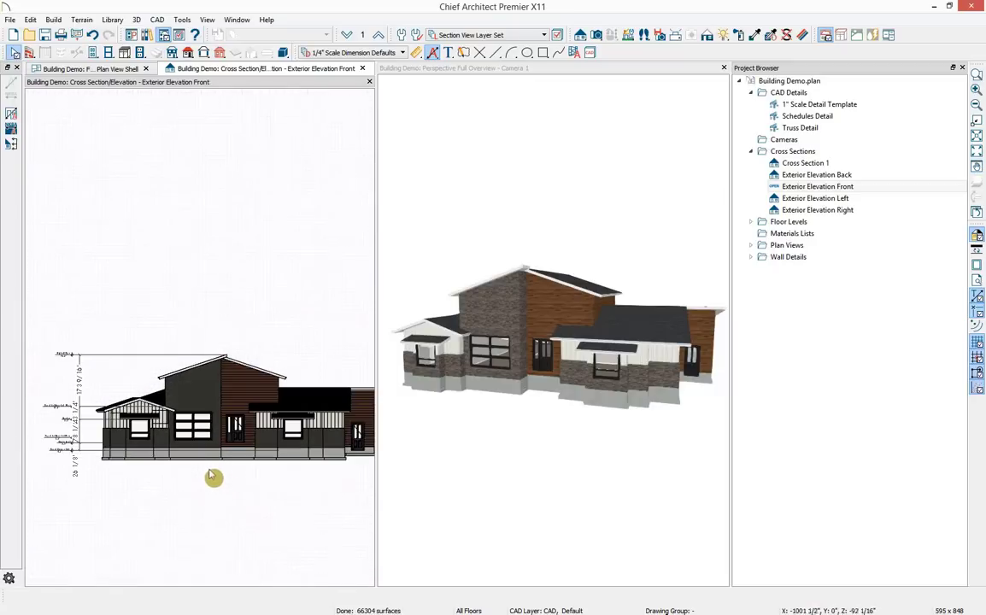
{"action": "middle_click_drag", "start_coordinate": [221, 490], "coordinate": [217, 469]}
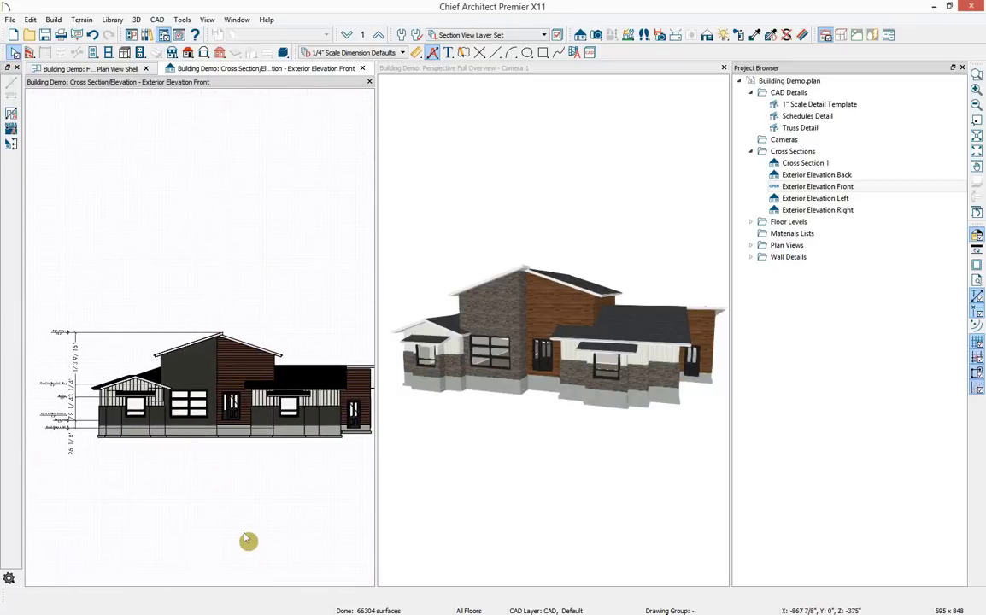
{"action": "key", "text": "ctrl+w"}
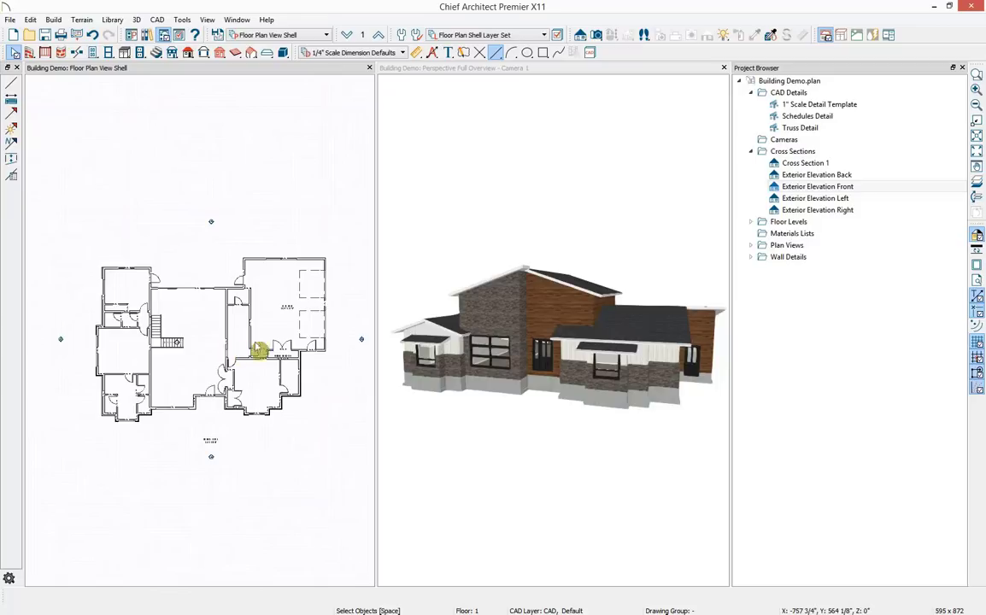
{"action": "left_click", "coordinate": [839, 189]}
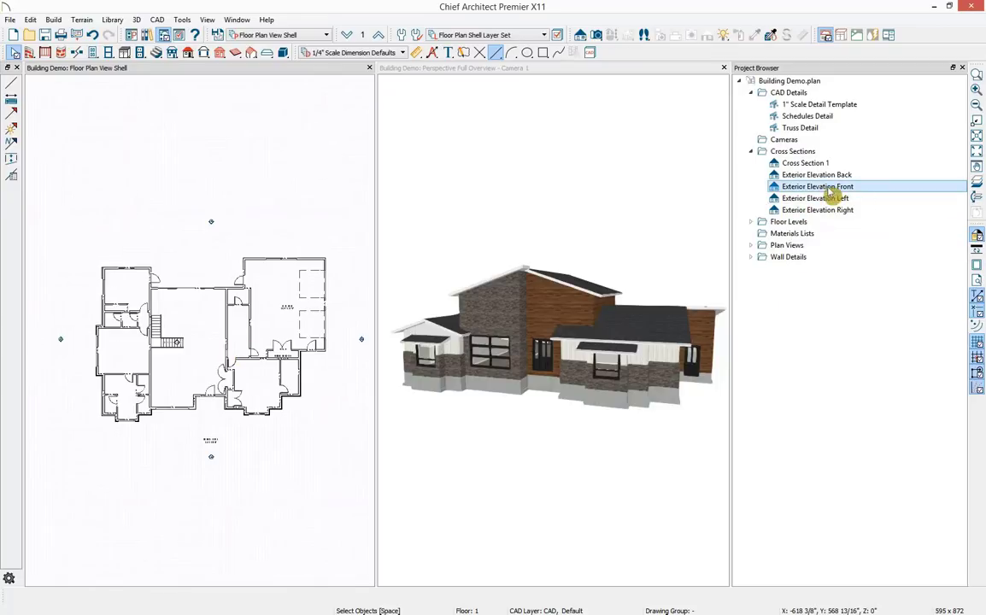
{"action": "left_click", "coordinate": [750, 151]}
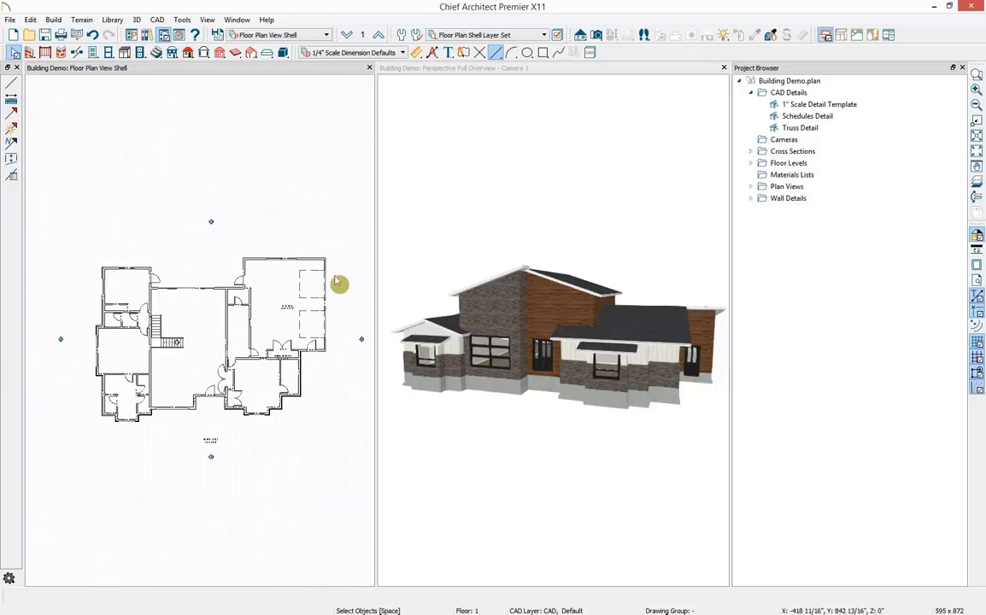
{"action": "middle_click_drag", "start_coordinate": [339, 281], "coordinate": [336, 243]}
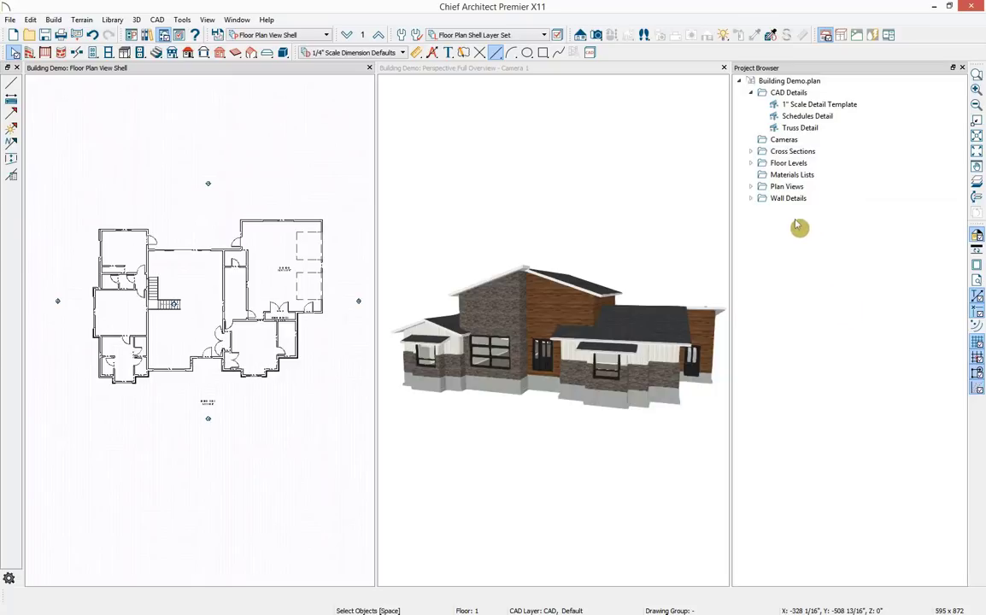
Open the Schedules Detail drawing listed under CAD Details in the Project Browser
{"action": "left_click", "coordinate": [784, 92]}
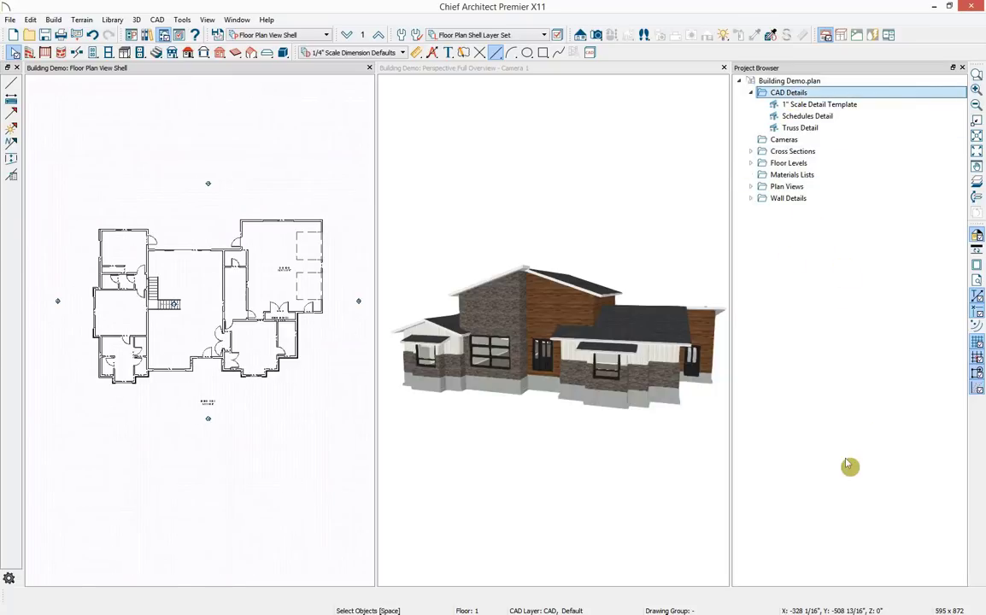
{"action": "left_click", "coordinate": [830, 116]}
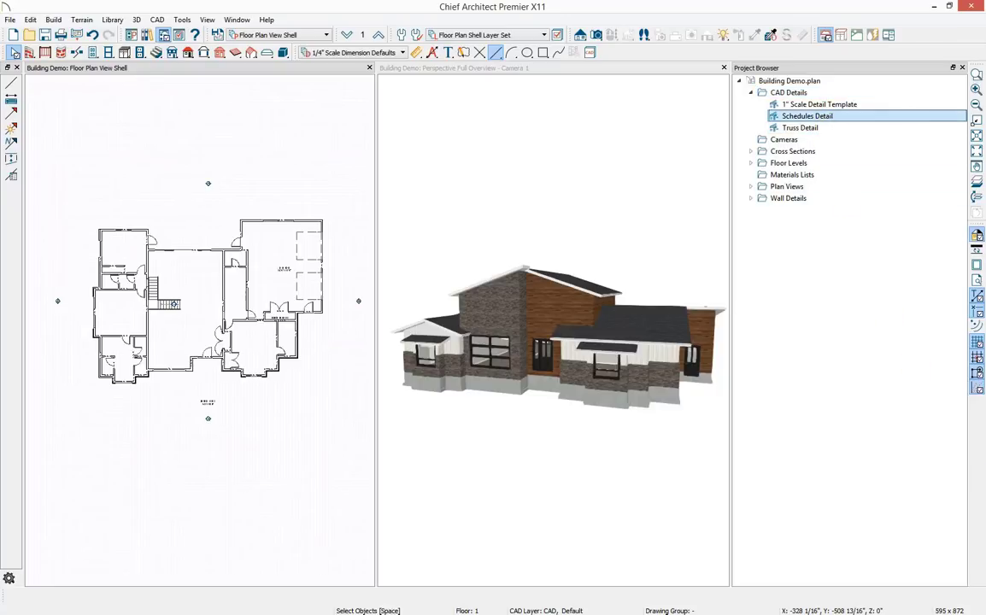
{"action": "double_click", "coordinate": [807, 118]}
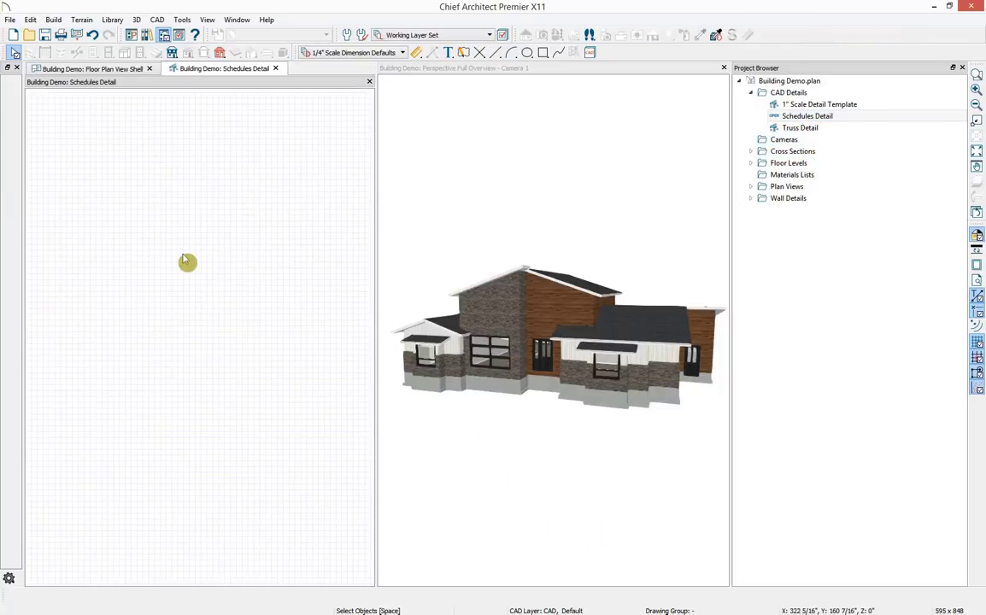
Place a Door Schedule in the upper part of the Schedules Detail drawing
{"action": "left_click", "coordinate": [182, 21]}
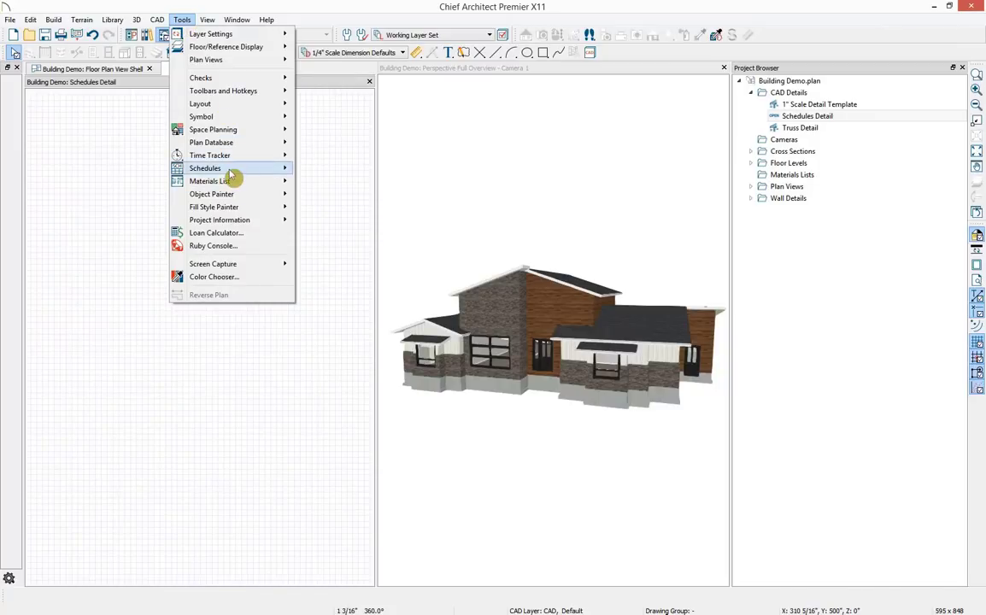
{"action": "mouse_move", "coordinate": [252, 171]}
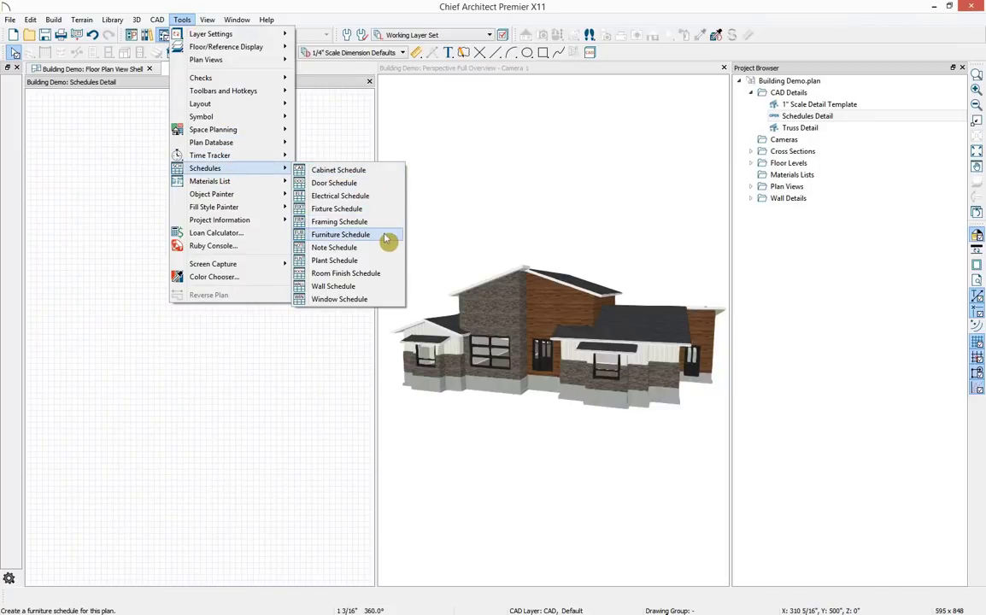
{"action": "left_click", "coordinate": [348, 186]}
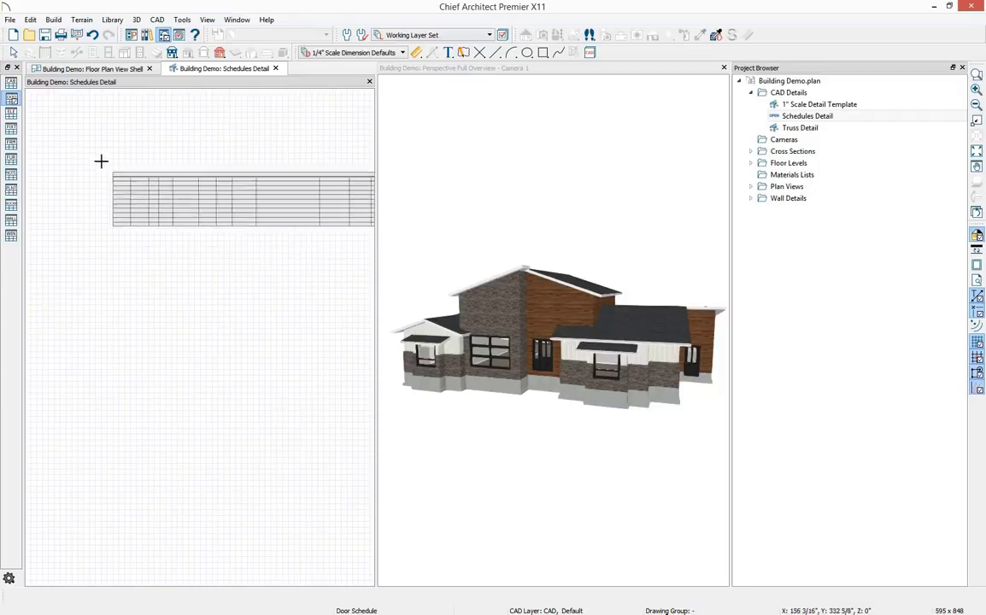
{"action": "left_click", "coordinate": [58, 152]}
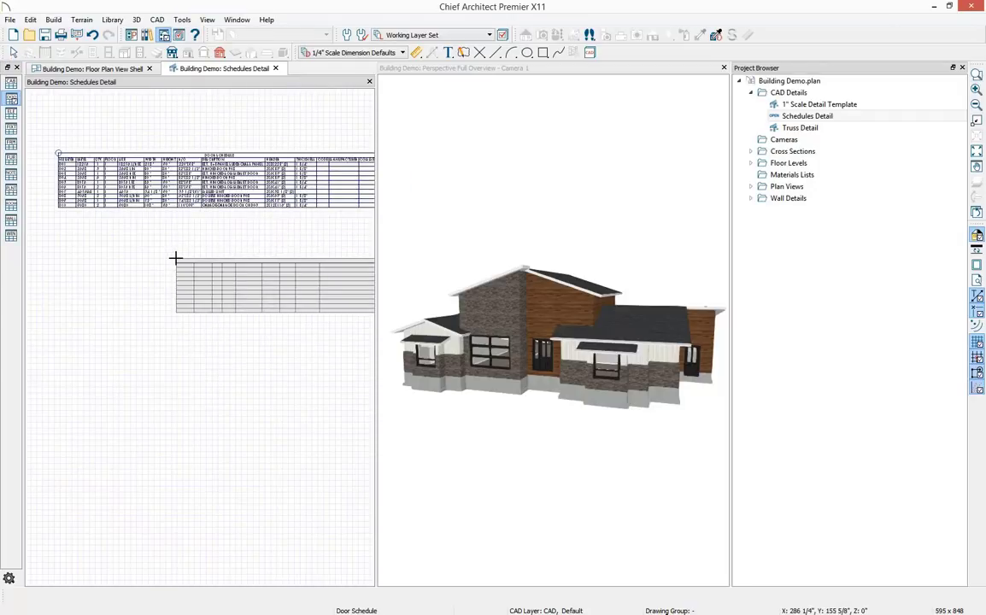
Open the door schedule's specification, add the 3D Exterior Elevation column, and move it to the start of the included columns
{"action": "middle_click_drag", "start_coordinate": [127, 176], "coordinate": [210, 273]}
{"action": "scroll", "coordinate": [209, 272], "scroll_direction": "up", "scroll_amount": 3}
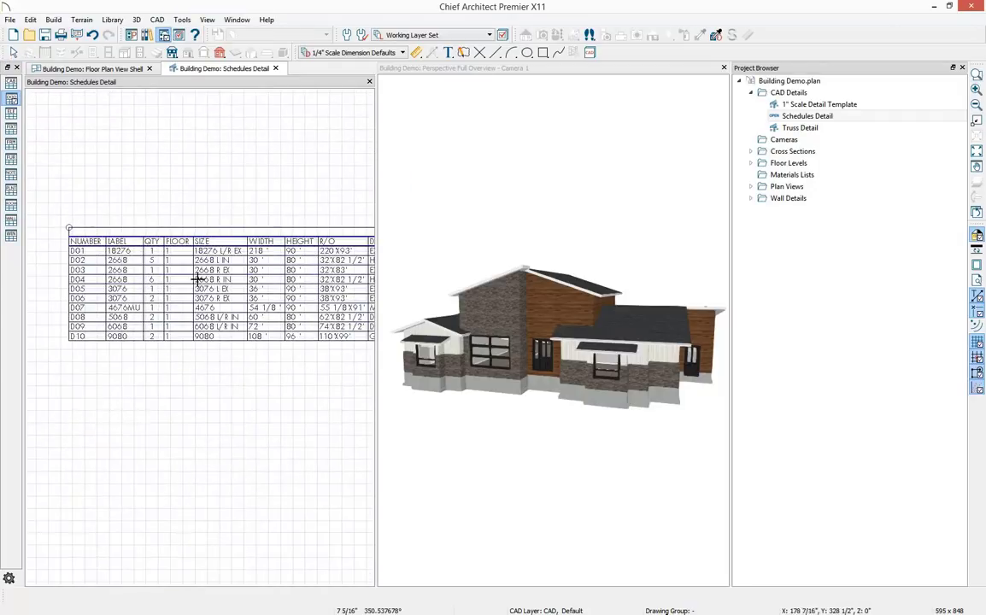
{"action": "double_click", "coordinate": [156, 323]}
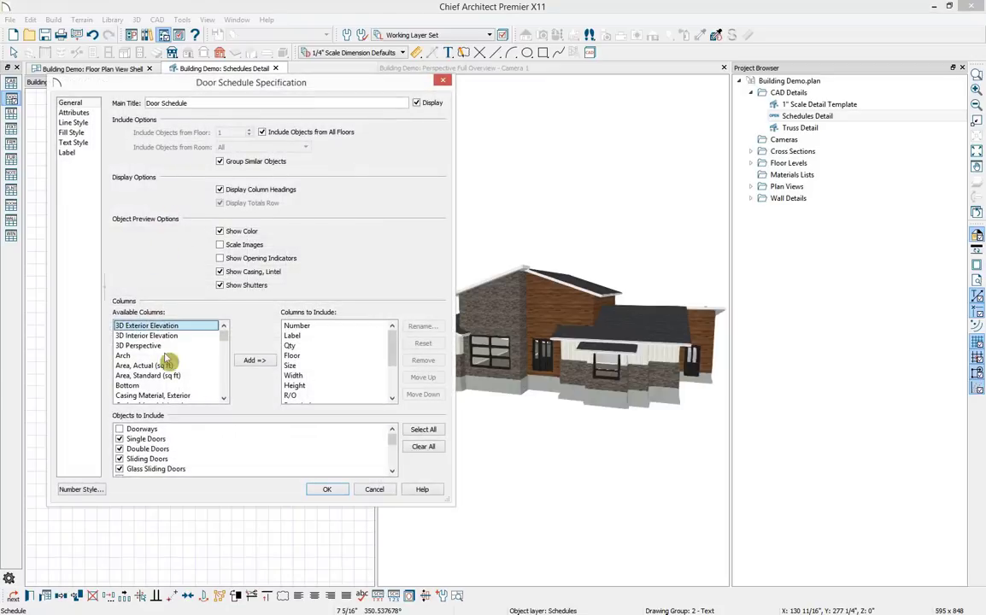
{"action": "left_click", "coordinate": [265, 359]}
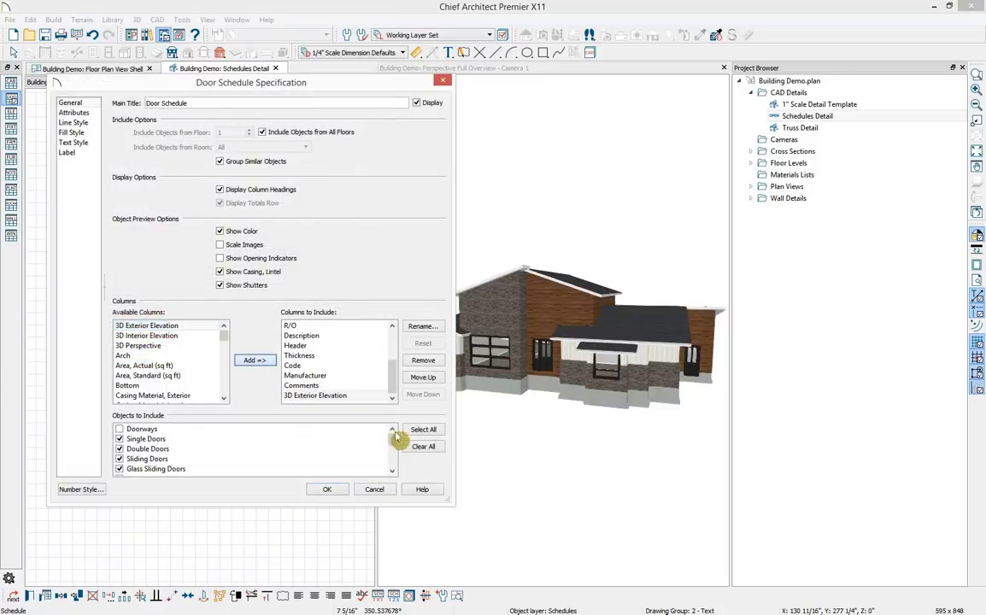
{"action": "left_click", "coordinate": [337, 397]}
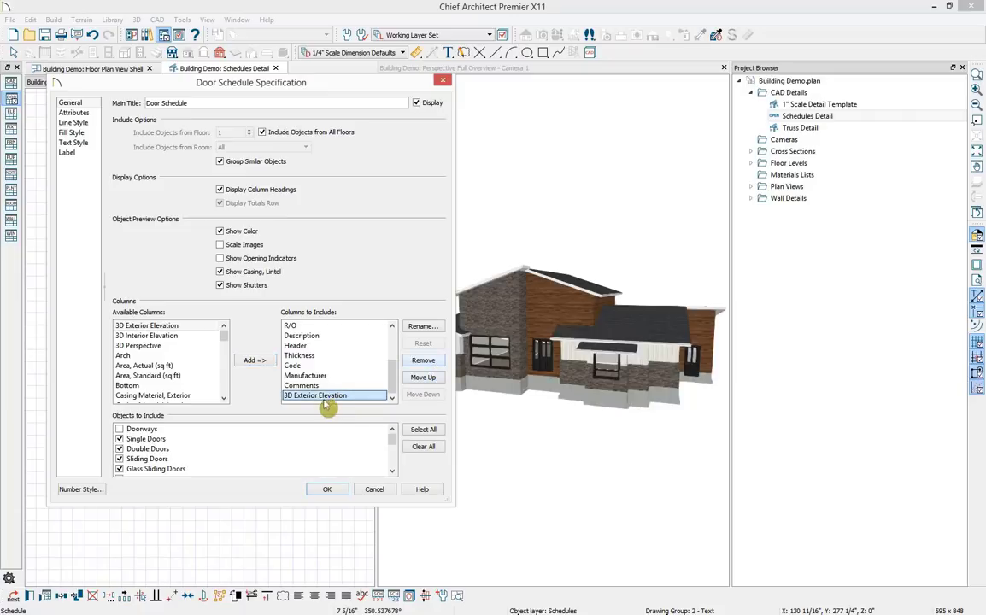
{"action": "left_click", "coordinate": [423, 377]}
{"action": "left_click", "coordinate": [423, 378]}
{"action": "left_click", "coordinate": [423, 378]}
{"action": "left_click", "coordinate": [423, 378]}
{"action": "left_click", "coordinate": [422, 378]}
{"action": "left_click", "coordinate": [423, 377]}
{"action": "left_click", "coordinate": [422, 377]}
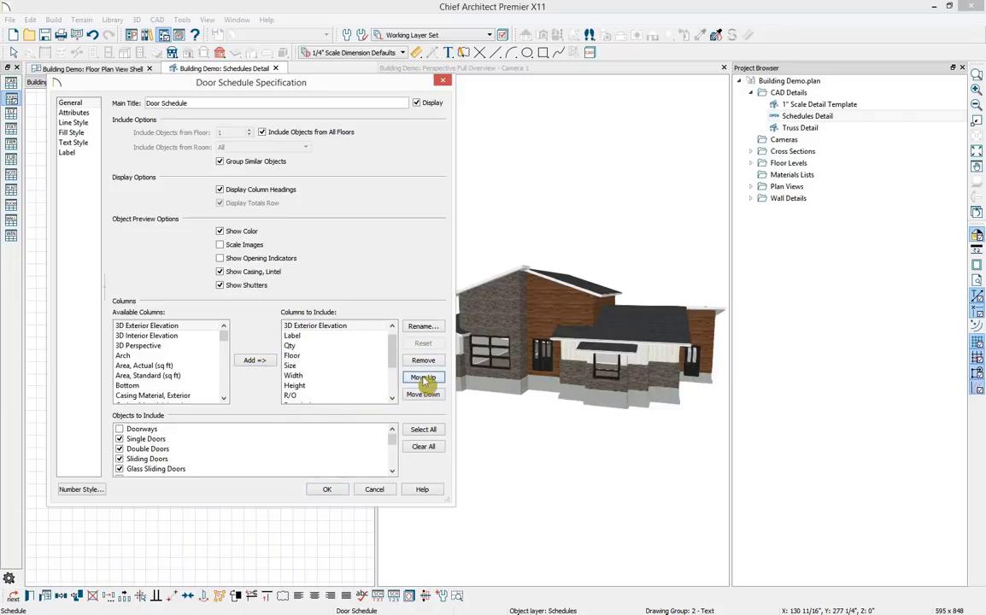
{"action": "left_click", "coordinate": [423, 377]}
Remove the Comments, Manufacturer, Code, Thickness, Description and R/O columns from the door schedule and apply the changes
{"action": "scroll", "coordinate": [340, 362], "scroll_direction": "down", "scroll_amount": 2}
{"action": "scroll", "coordinate": [340, 361], "scroll_direction": "down", "scroll_amount": 3}
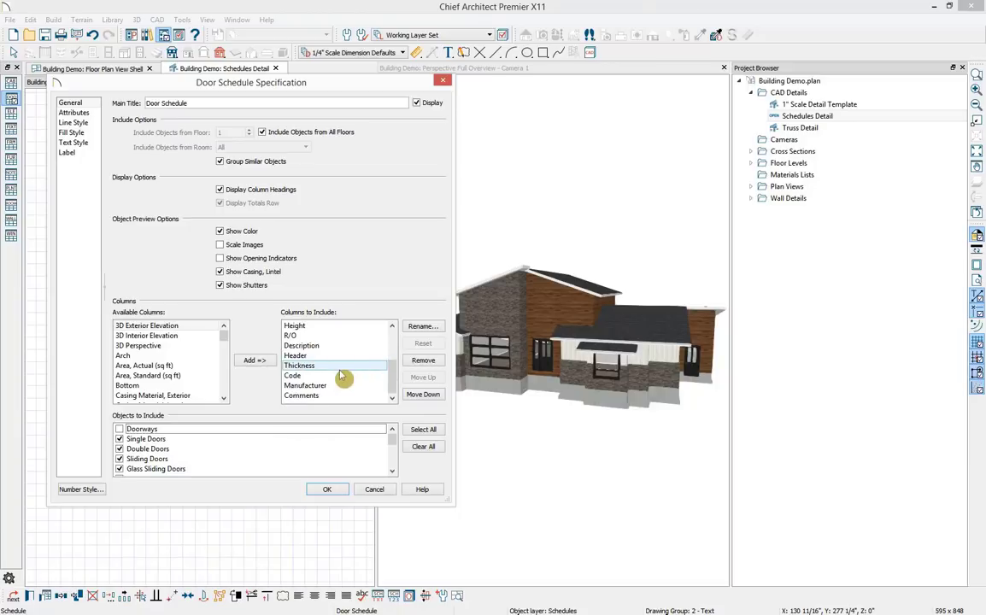
{"action": "left_click", "coordinate": [321, 396]}
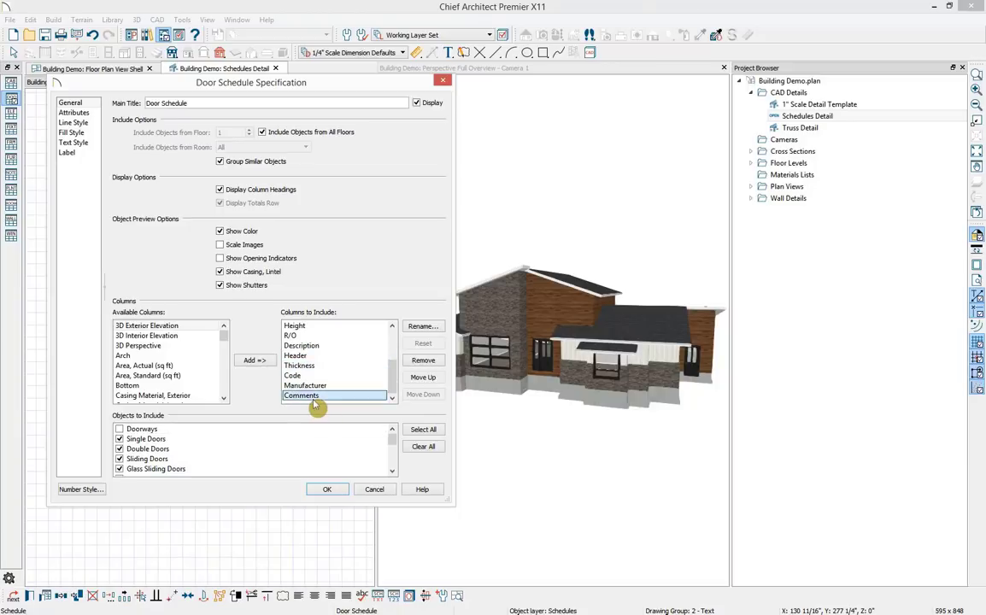
{"action": "left_click", "coordinate": [423, 361]}
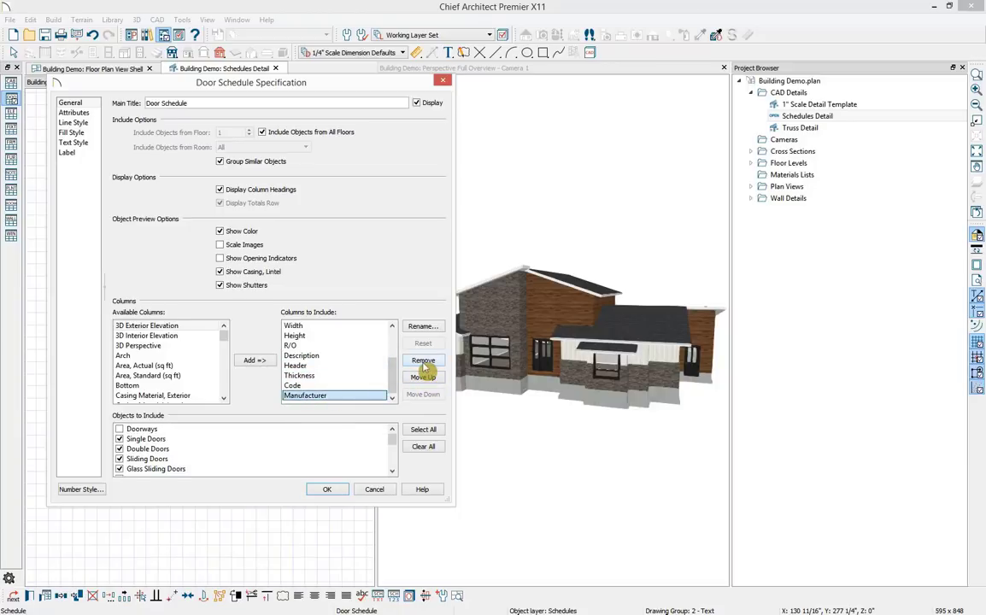
{"action": "left_click", "coordinate": [423, 360]}
{"action": "left_click", "coordinate": [323, 396]}
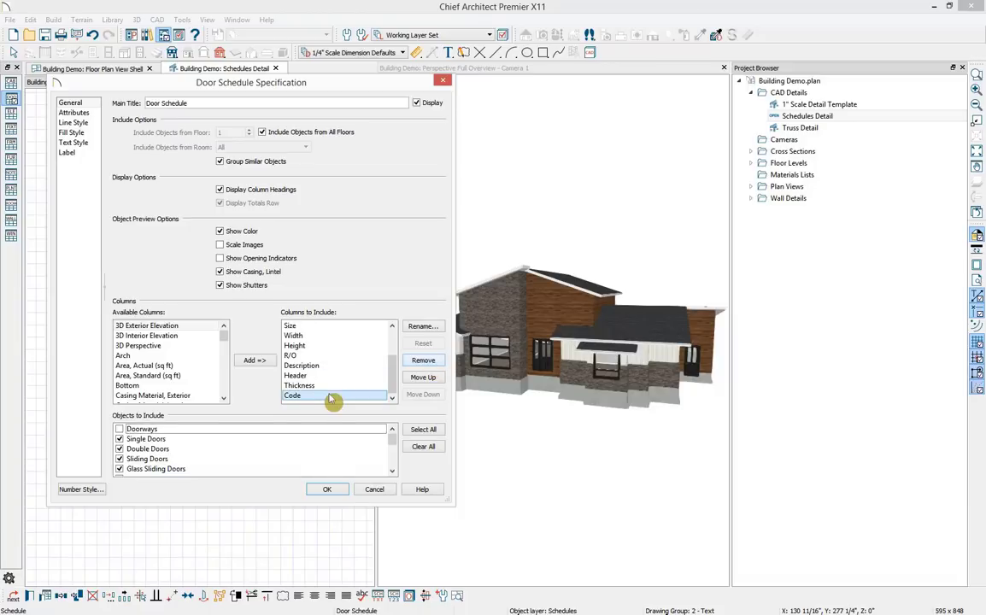
{"action": "left_click", "coordinate": [423, 361]}
{"action": "left_click", "coordinate": [340, 395]}
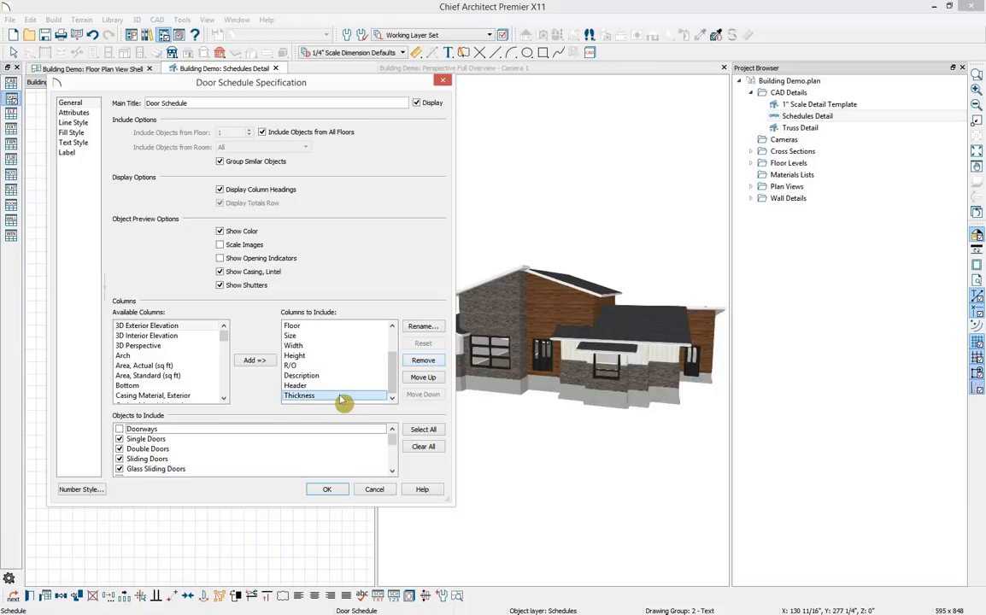
{"action": "left_click", "coordinate": [434, 363]}
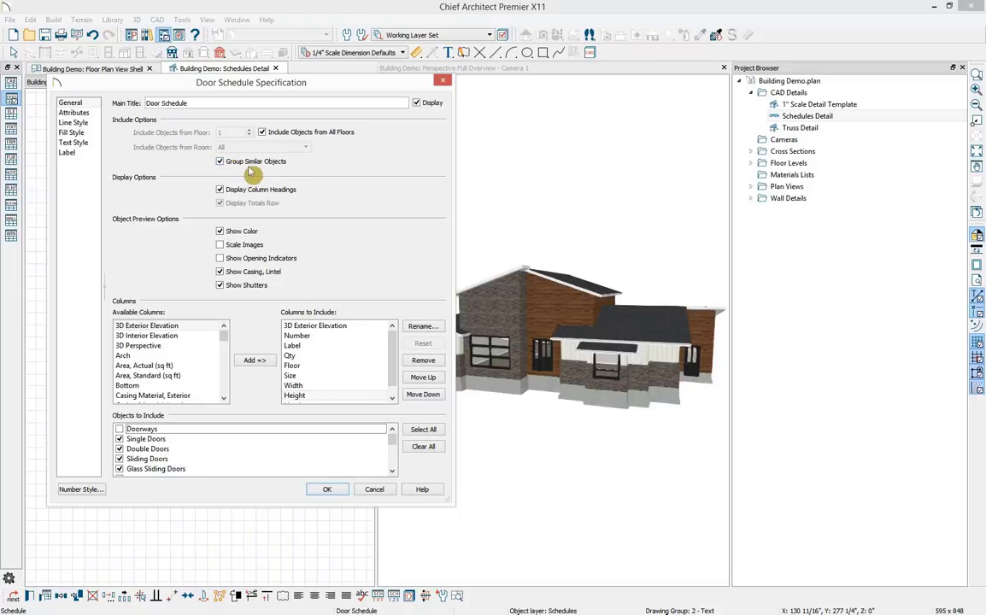
{"action": "scroll", "coordinate": [304, 371], "scroll_direction": "down", "scroll_amount": 1}
{"action": "scroll", "coordinate": [304, 372], "scroll_direction": "up", "scroll_amount": 1}
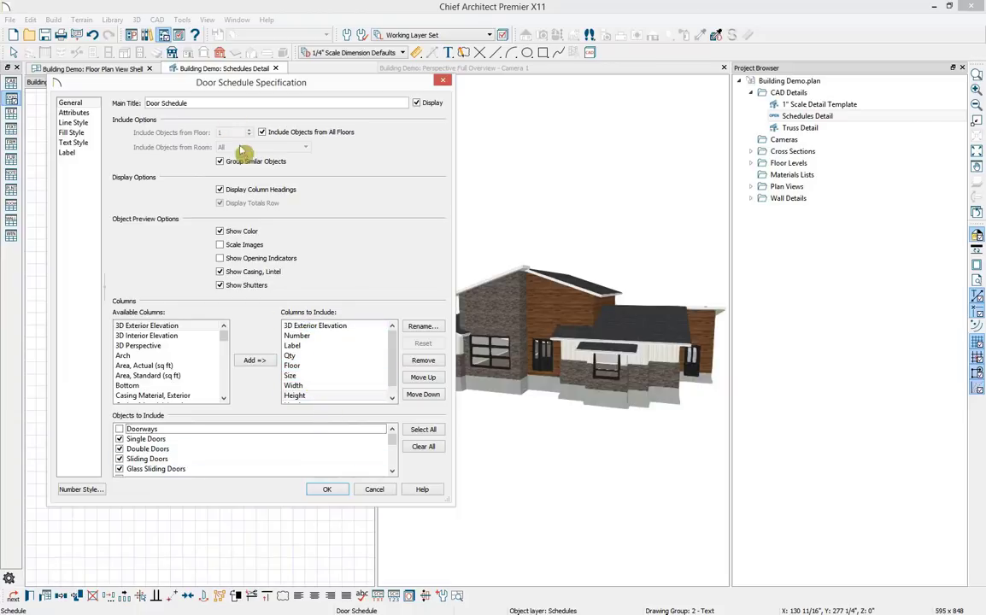
{"action": "left_click", "coordinate": [328, 490]}
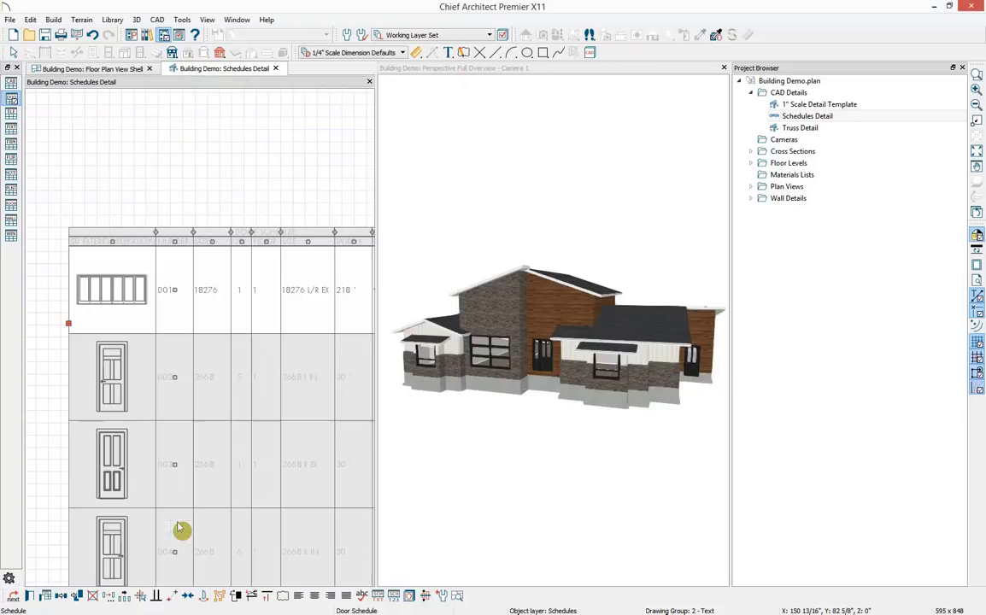
Deselect the door schedule and examine its elevation images and door rows up close
{"action": "scroll", "coordinate": [197, 461], "scroll_direction": "down", "scroll_amount": 5}
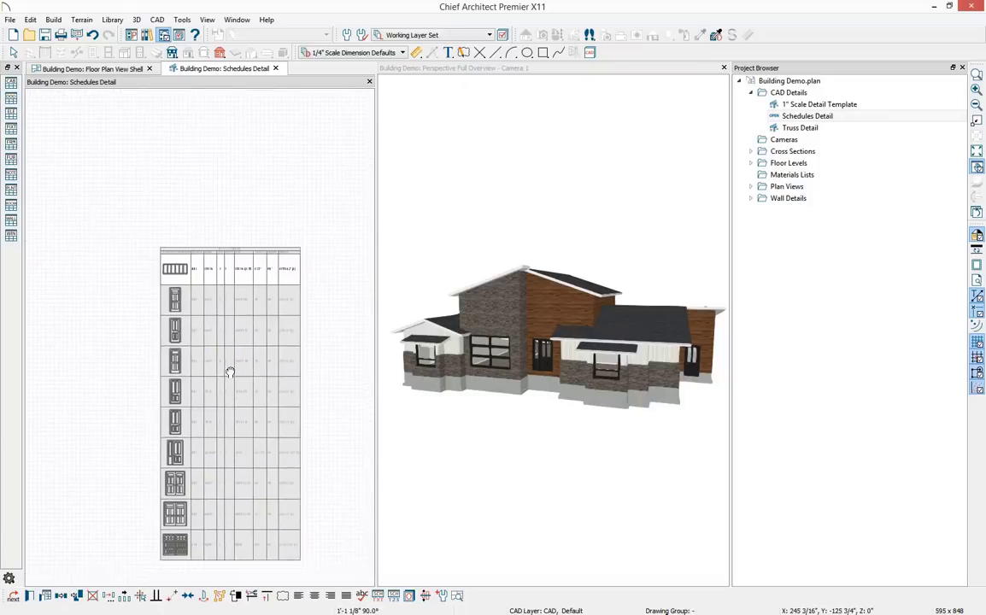
{"action": "left_click", "coordinate": [145, 331]}
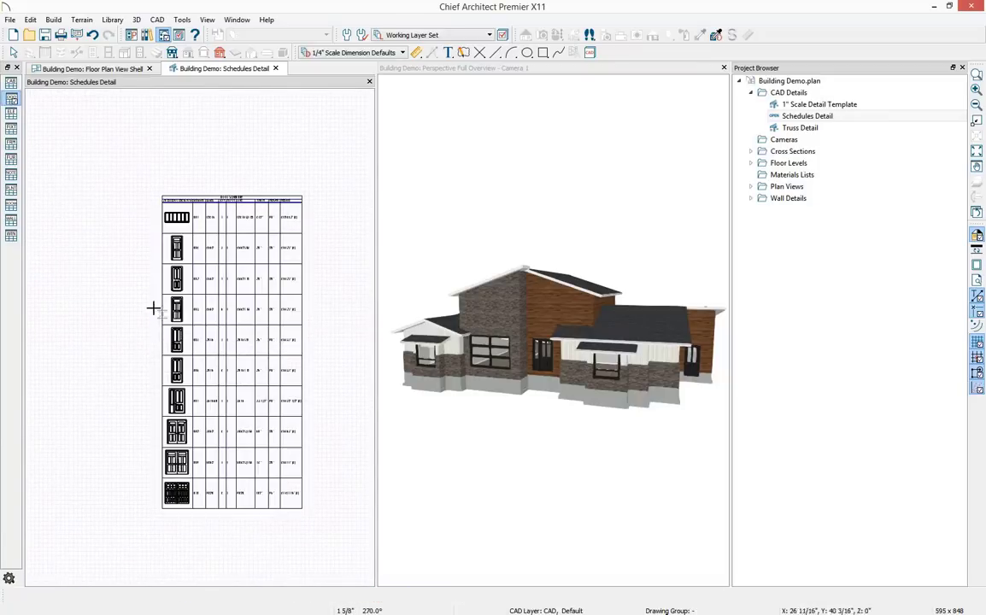
{"action": "scroll", "coordinate": [211, 254], "scroll_direction": "up", "scroll_amount": 2}
{"action": "scroll", "coordinate": [211, 253], "scroll_direction": "up", "scroll_amount": 4}
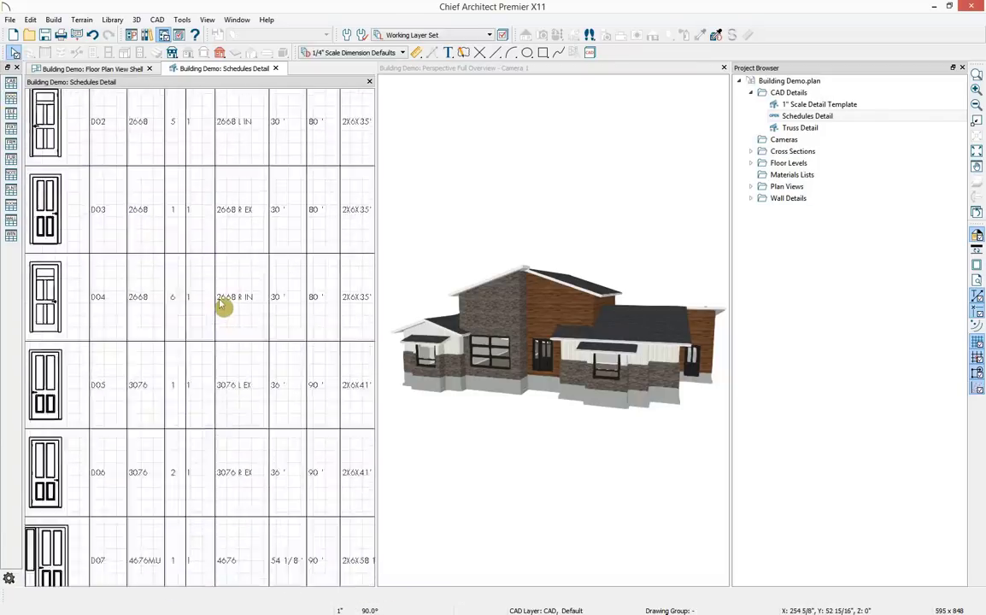
{"action": "middle_click_drag", "start_coordinate": [171, 392], "coordinate": [223, 362]}
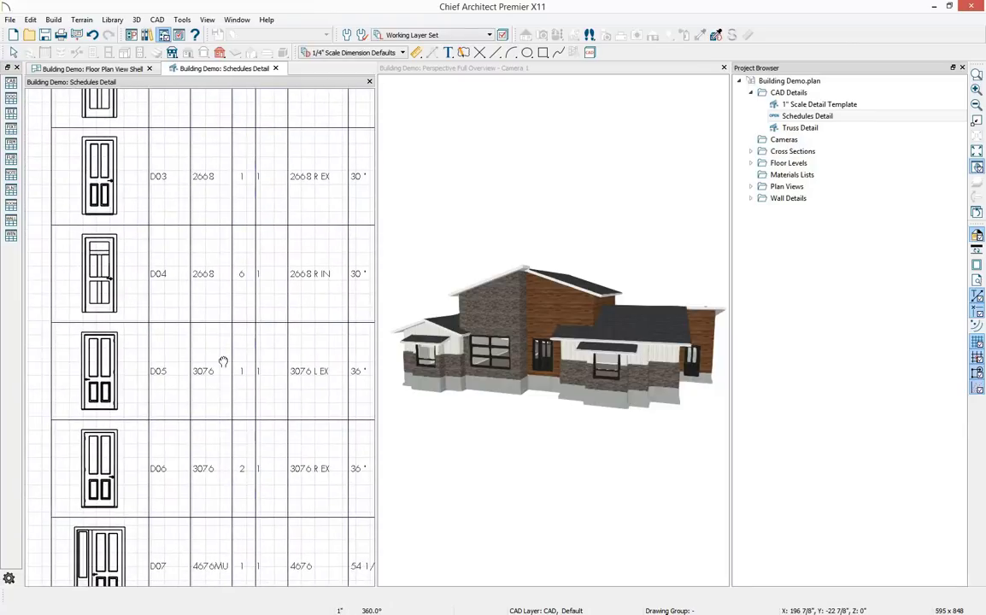
Return to the floor plan, switch it to the Working Plan View, and inspect the entry door's D07 schedule label
{"action": "left_click", "coordinate": [92, 68]}
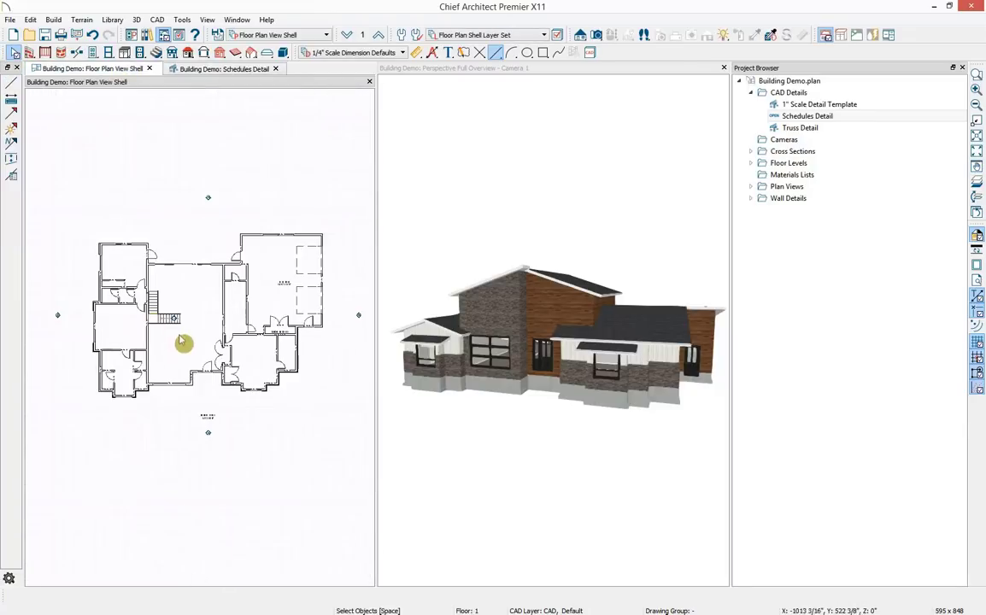
{"action": "scroll", "coordinate": [210, 346], "scroll_direction": "up", "scroll_amount": 5}
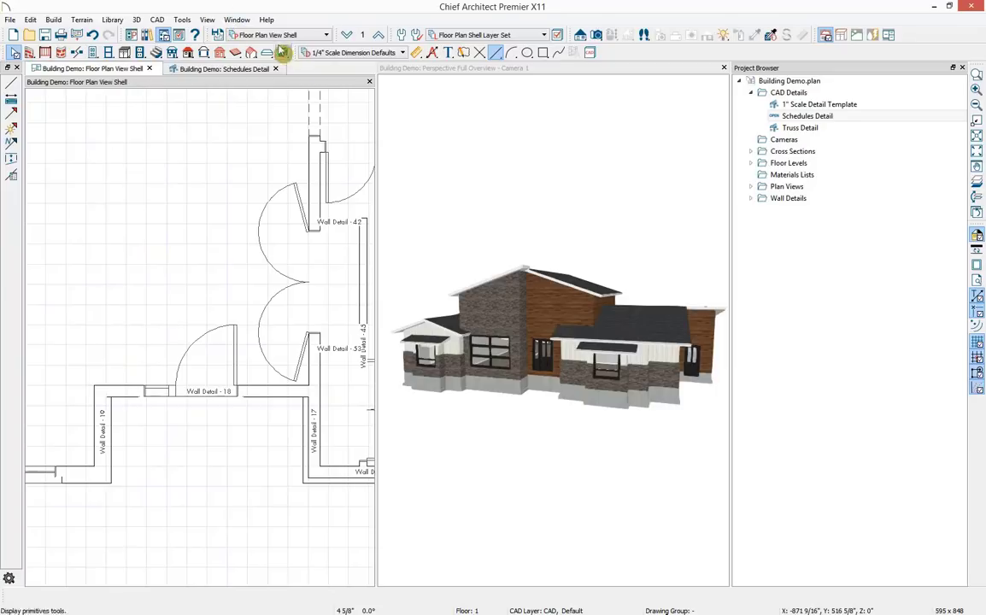
{"action": "left_click", "coordinate": [249, 34]}
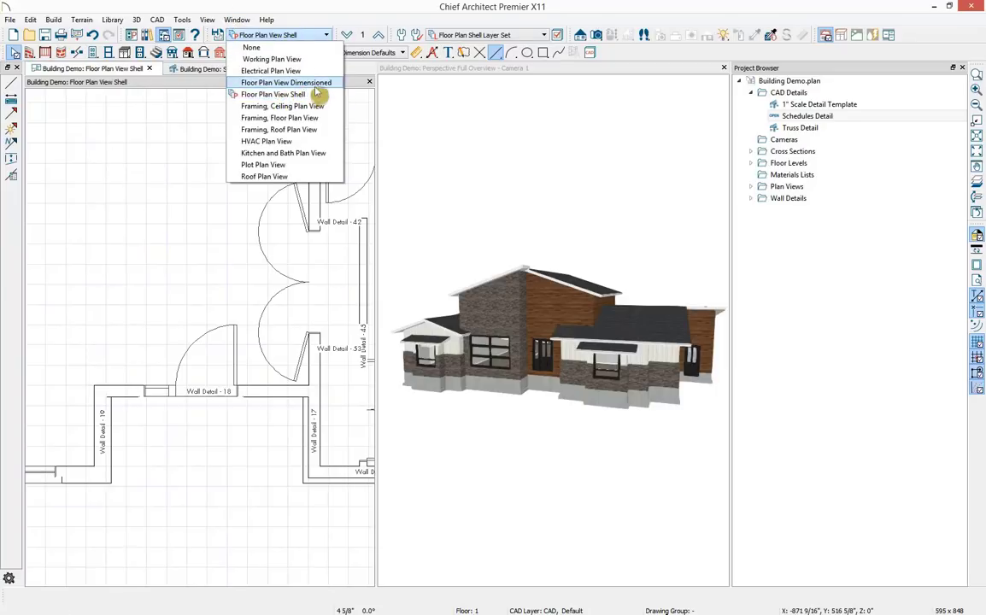
{"action": "left_click", "coordinate": [309, 60]}
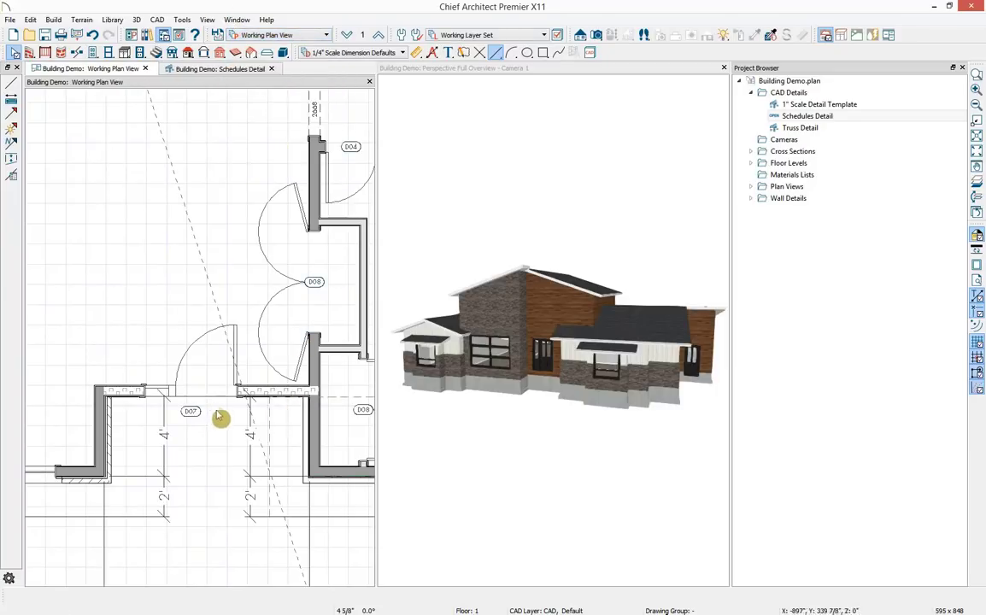
{"action": "scroll", "coordinate": [218, 404], "scroll_direction": "up", "scroll_amount": 3}
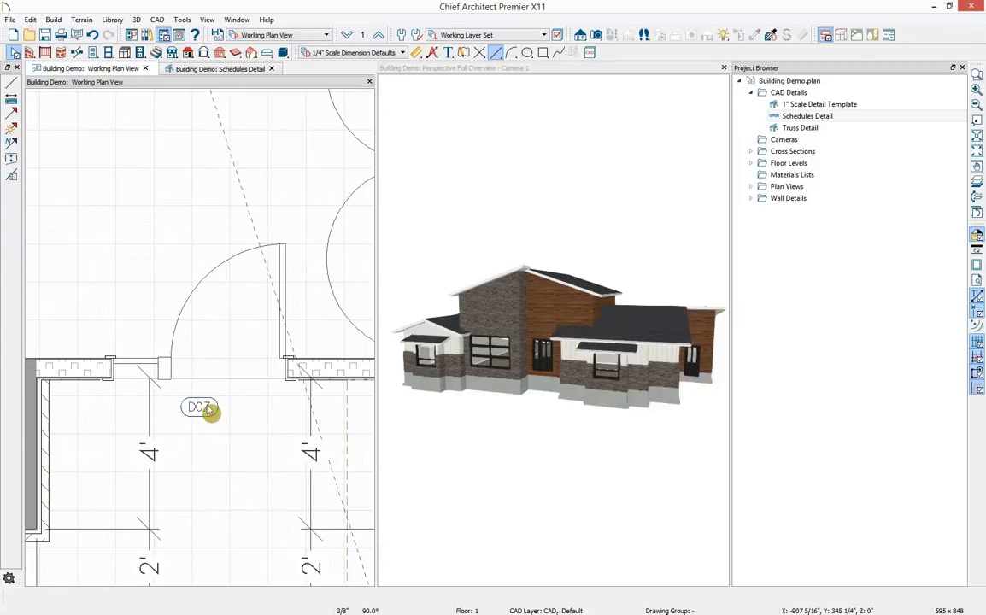
Select the D07 row of the door schedule in the Schedules Detail, and locate that door in plan to open its specification
{"action": "left_click", "coordinate": [218, 69]}
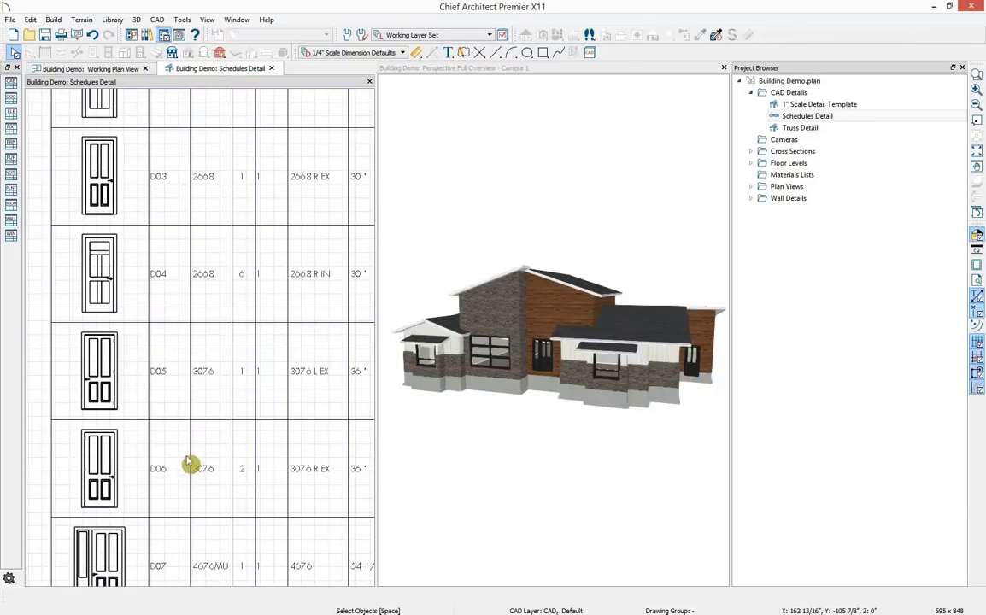
{"action": "scroll", "coordinate": [194, 392], "scroll_direction": "down", "scroll_amount": 2}
{"action": "scroll", "coordinate": [135, 474], "scroll_direction": "up", "scroll_amount": 3}
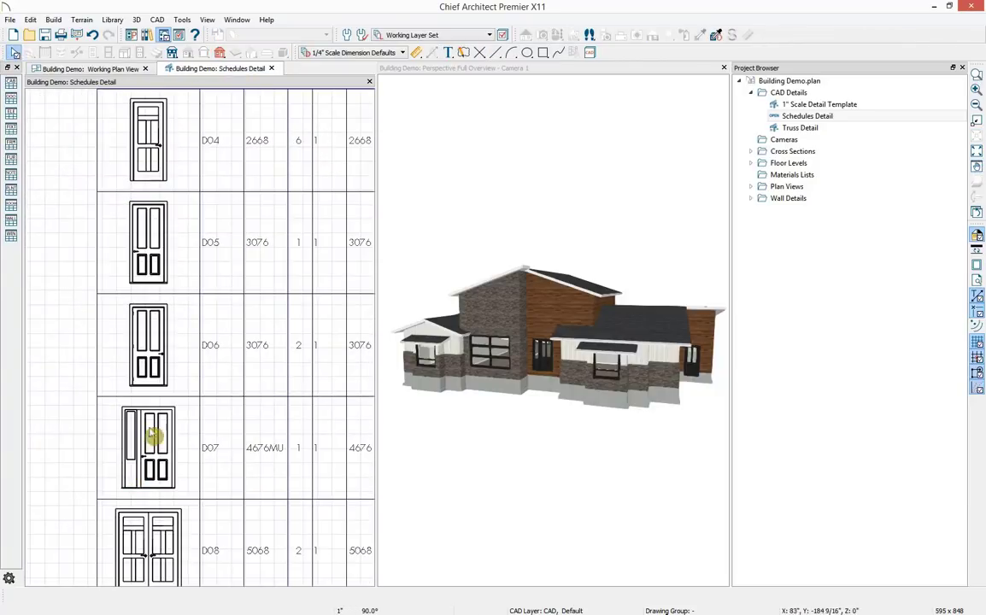
{"action": "left_click", "coordinate": [150, 436]}
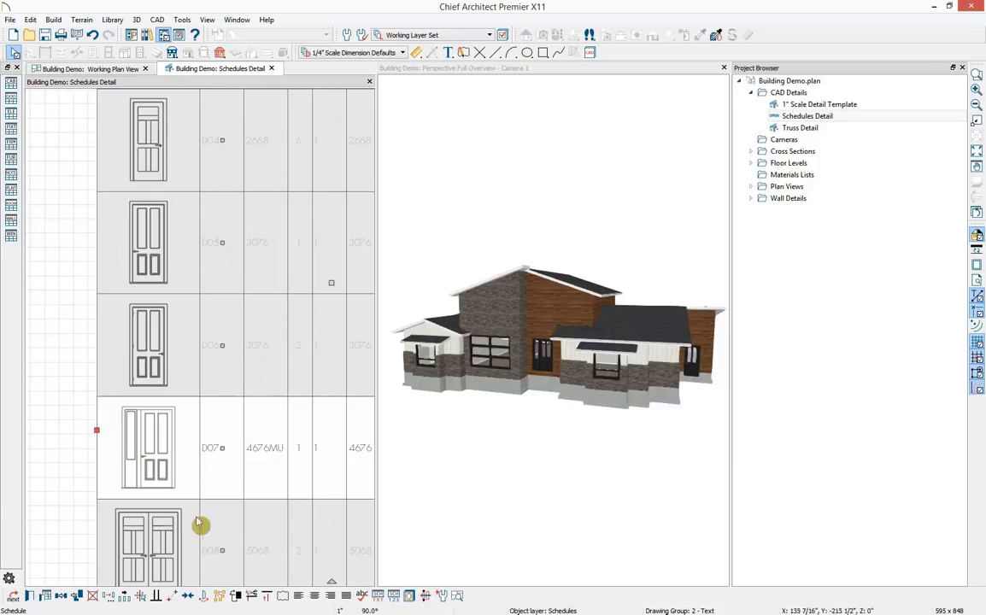
{"action": "left_click", "coordinate": [76, 571]}
{"action": "left_click", "coordinate": [250, 431]}
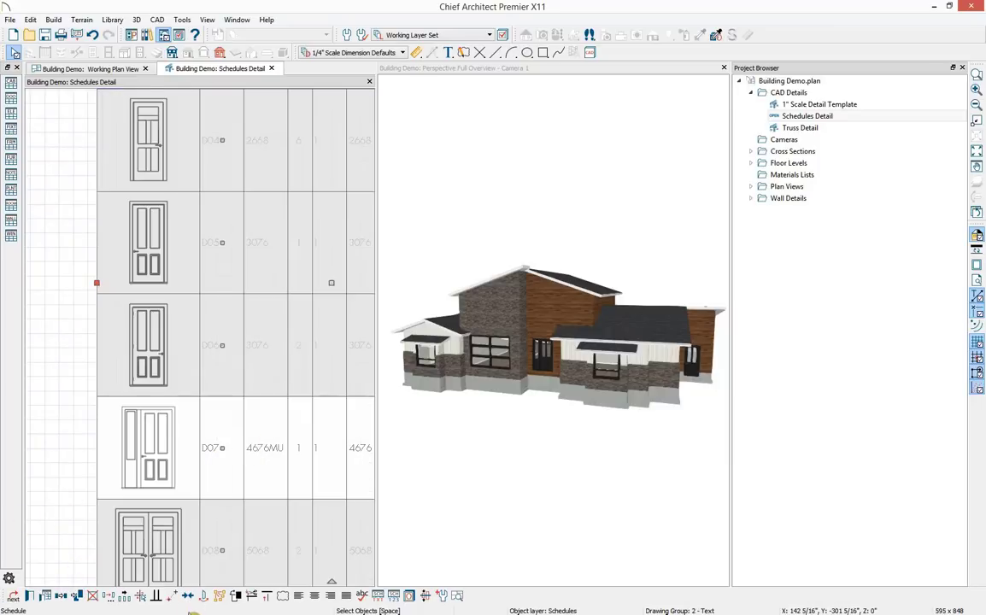
{"action": "scroll", "coordinate": [214, 460], "scroll_direction": "down", "scroll_amount": 3}
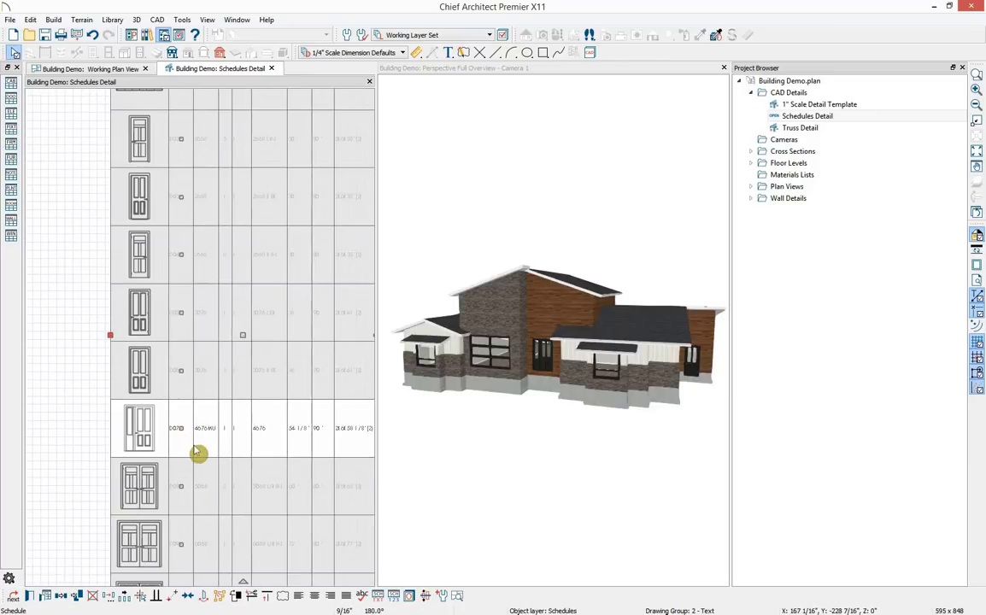
{"action": "left_click", "coordinate": [458, 597]}
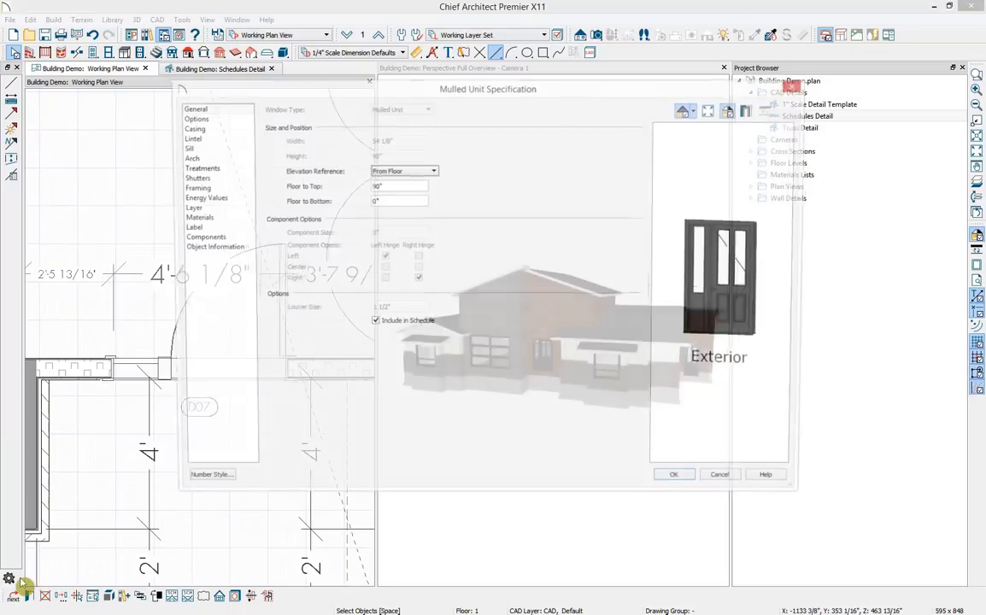
{"action": "left_click", "coordinate": [44, 596]}
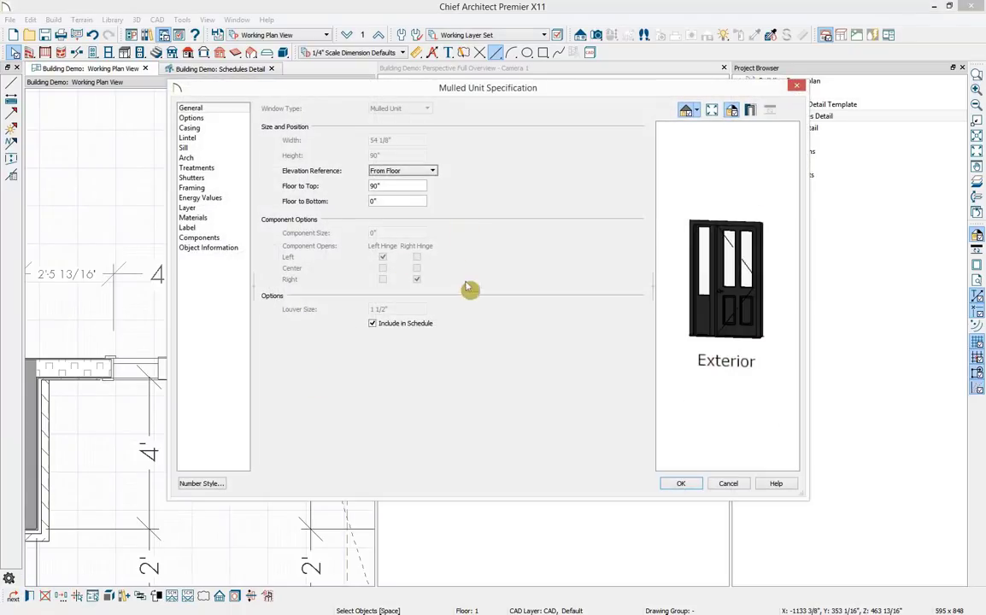
Turn Include in Schedule off and back on for the D07 mulled door unit
{"action": "left_click", "coordinate": [380, 325]}
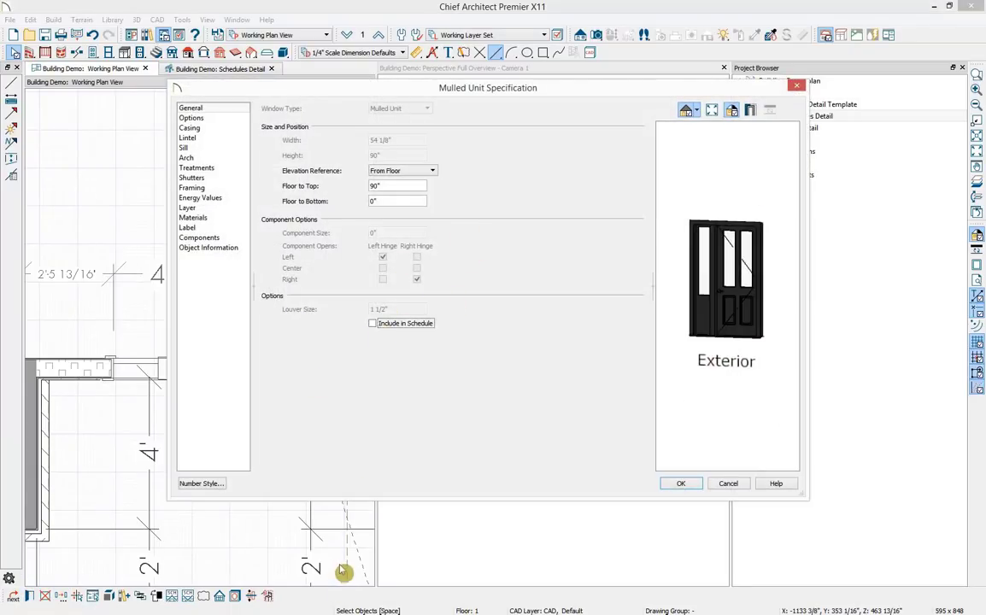
{"action": "left_click", "coordinate": [395, 325]}
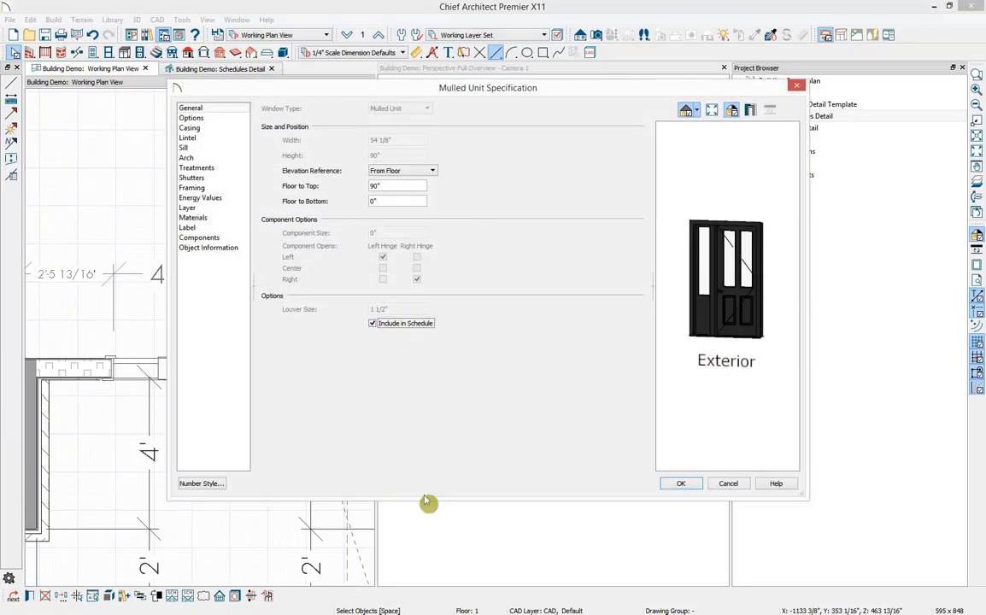
Close the door specification without changes, return to the Schedules Detail, and place a wall schedule beside the door schedule
{"action": "left_click", "coordinate": [739, 484]}
{"action": "left_click", "coordinate": [243, 70]}
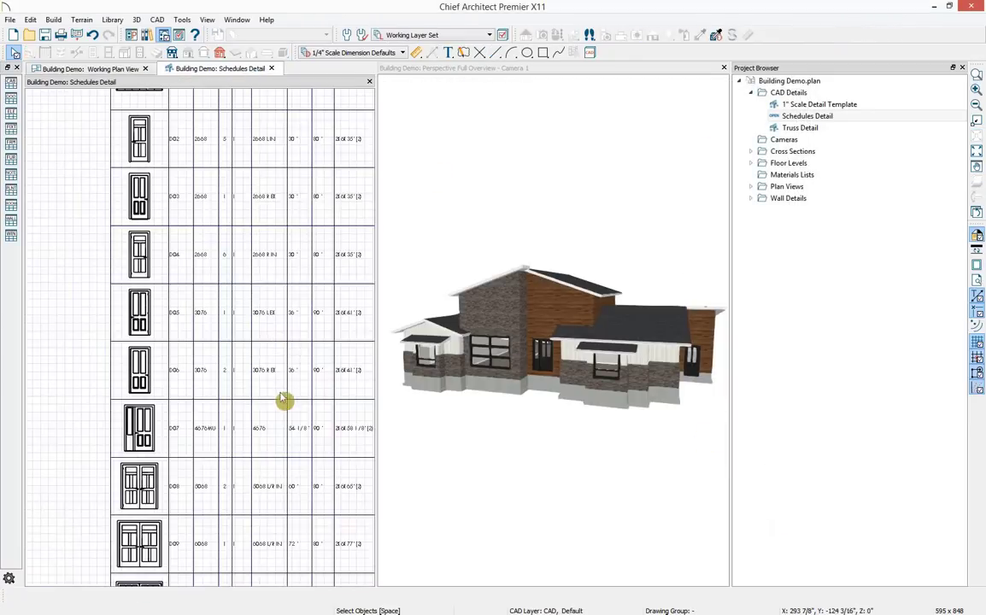
{"action": "scroll", "coordinate": [284, 400], "scroll_direction": "down", "scroll_amount": 3}
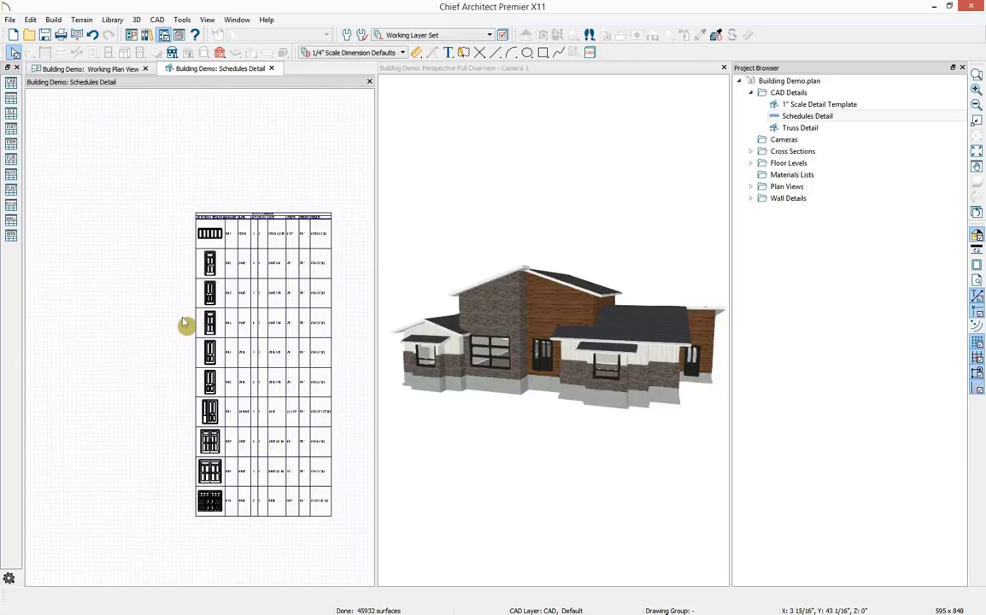
{"action": "middle_click_drag", "start_coordinate": [183, 320], "coordinate": [252, 302]}
{"action": "left_click", "coordinate": [11, 221]}
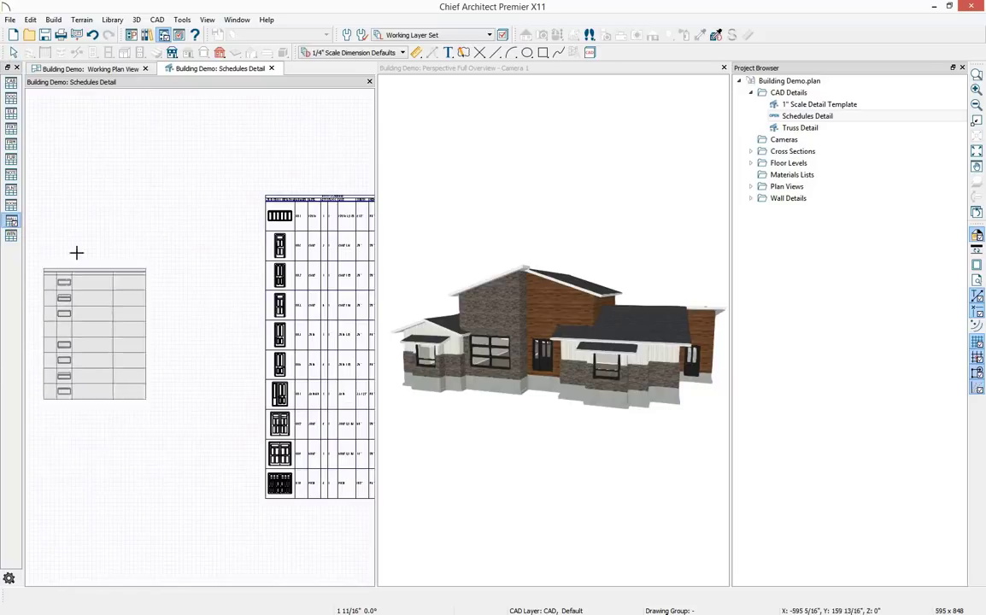
{"action": "left_click", "coordinate": [77, 195]}
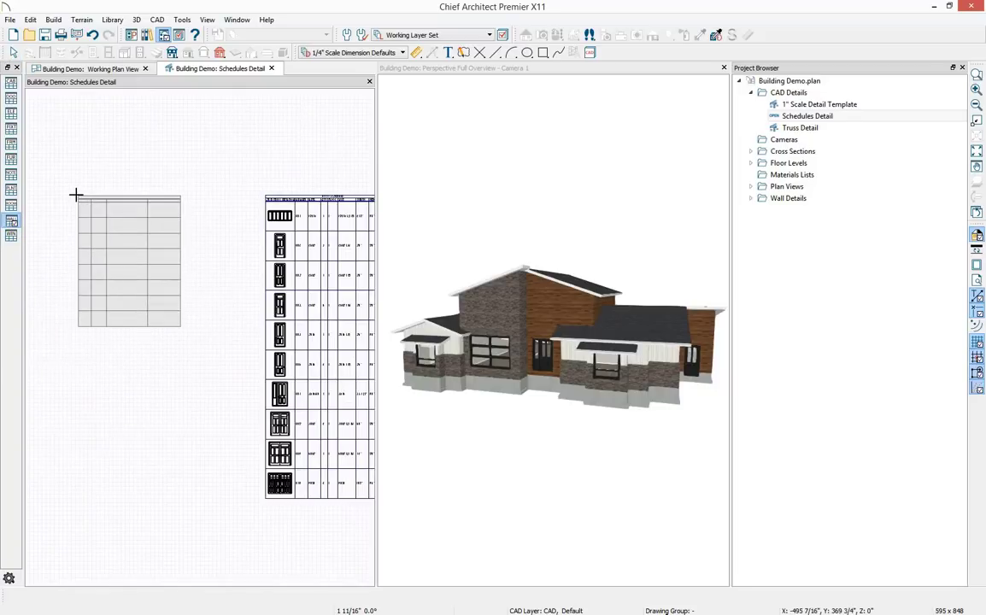
Examine the wall schedule up close, highlighting the WA01 concrete stem wall and WA03 Board and Batten rows, and clear the selection
{"action": "scroll", "coordinate": [147, 252], "scroll_direction": "up", "scroll_amount": 3}
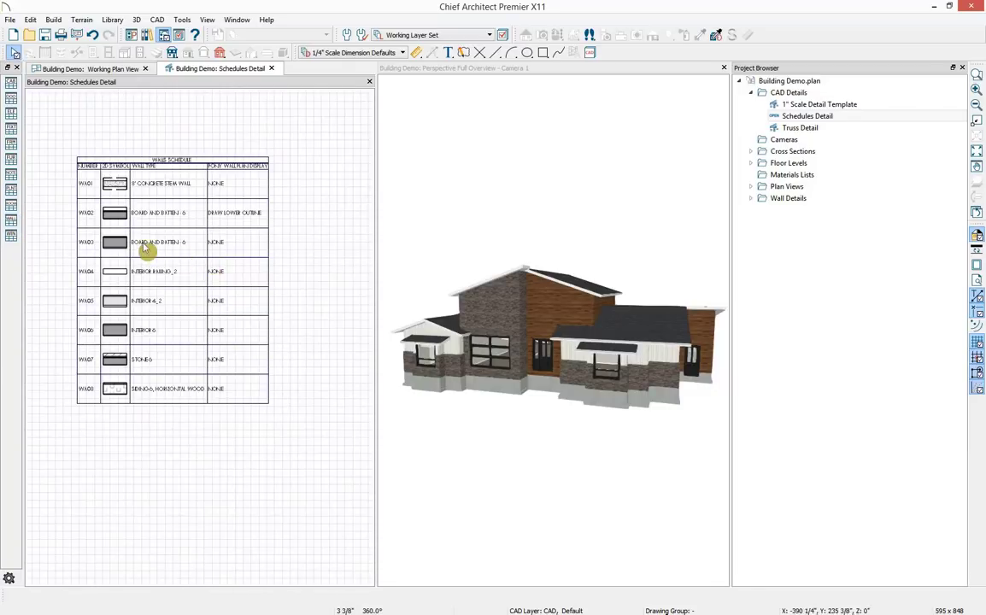
{"action": "scroll", "coordinate": [148, 240], "scroll_direction": "up", "scroll_amount": 2}
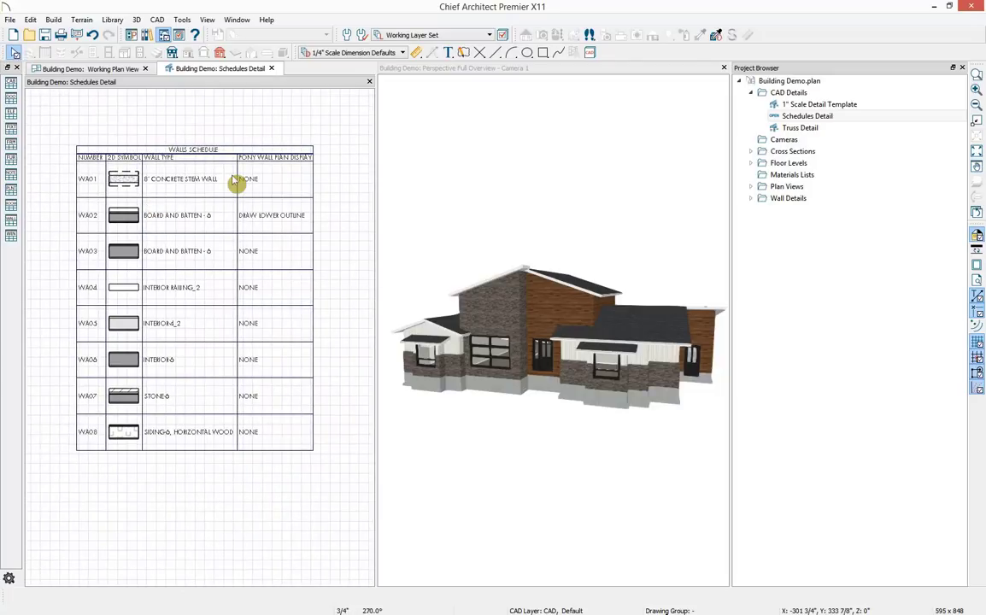
{"action": "left_click", "coordinate": [193, 181]}
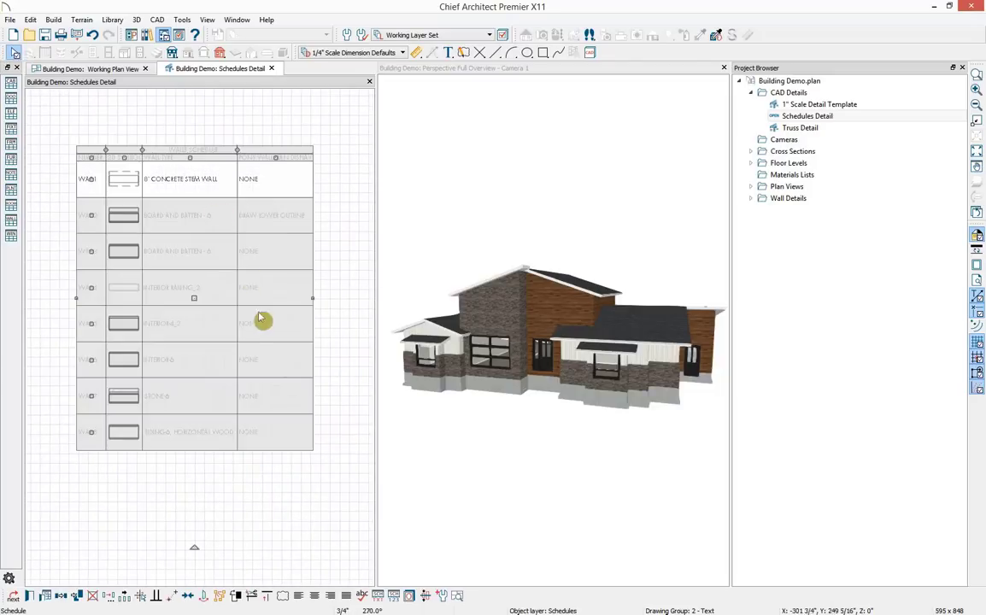
{"action": "left_click", "coordinate": [173, 282]}
{"action": "left_click", "coordinate": [175, 250]}
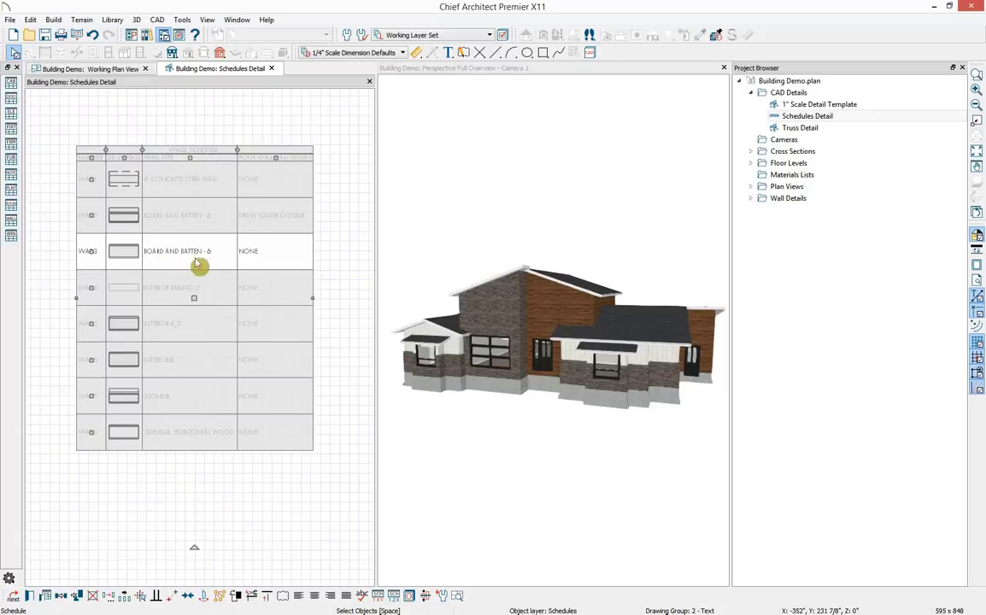
{"action": "left_click", "coordinate": [225, 508]}
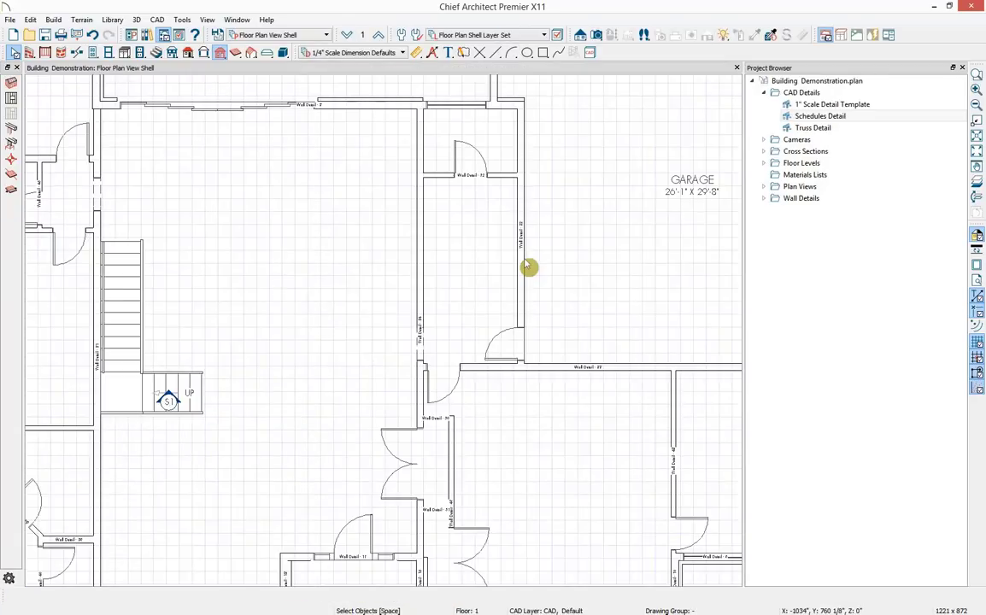
Calculate a materials list for all floors of the Building Demonstration plan
{"action": "middle_click_drag", "start_coordinate": [526, 263], "coordinate": [561, 271]}
{"action": "scroll", "coordinate": [577, 272], "scroll_direction": "down", "scroll_amount": 3}
{"action": "left_click_drag", "start_coordinate": [560, 271], "coordinate": [501, 289]}
{"action": "key", "text": "Escape"}
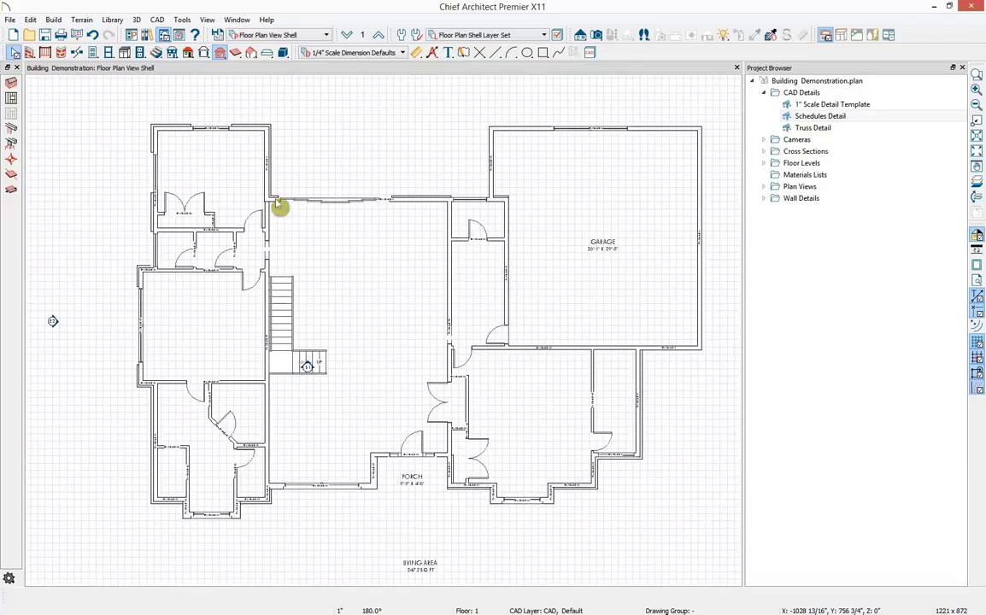
{"action": "left_click", "coordinate": [182, 20]}
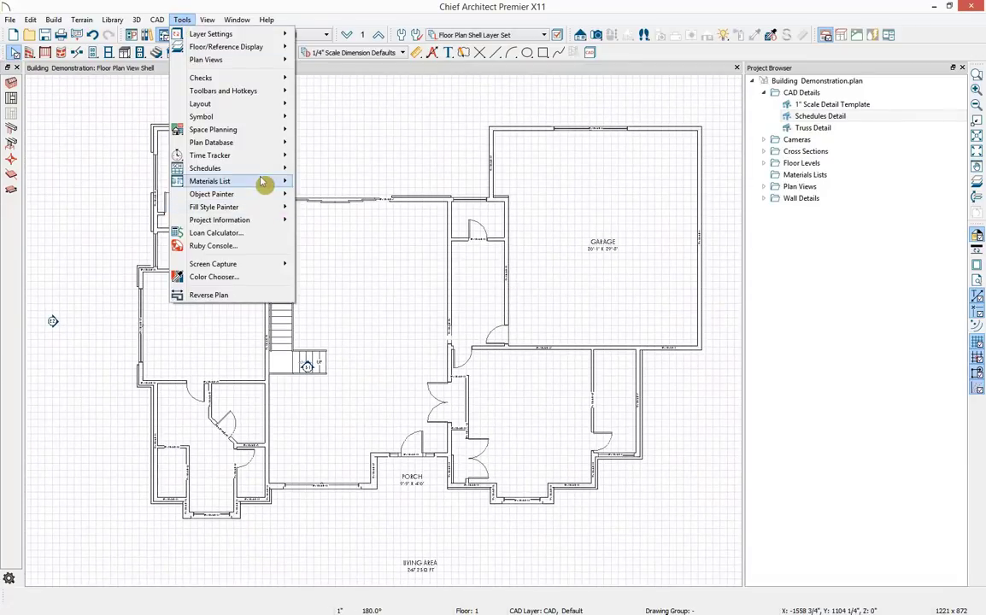
{"action": "mouse_move", "coordinate": [264, 183]}
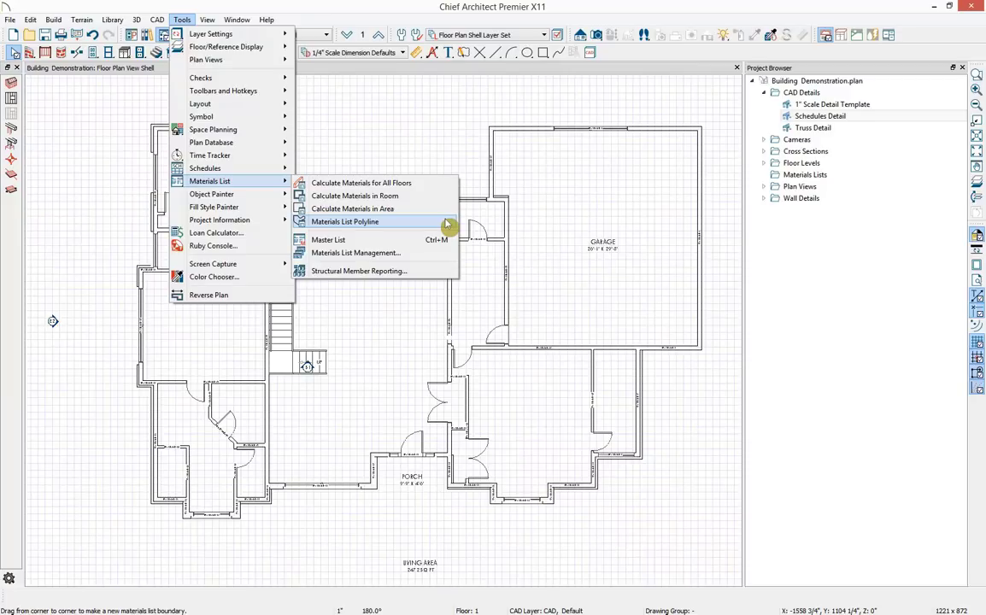
{"action": "left_click", "coordinate": [396, 183]}
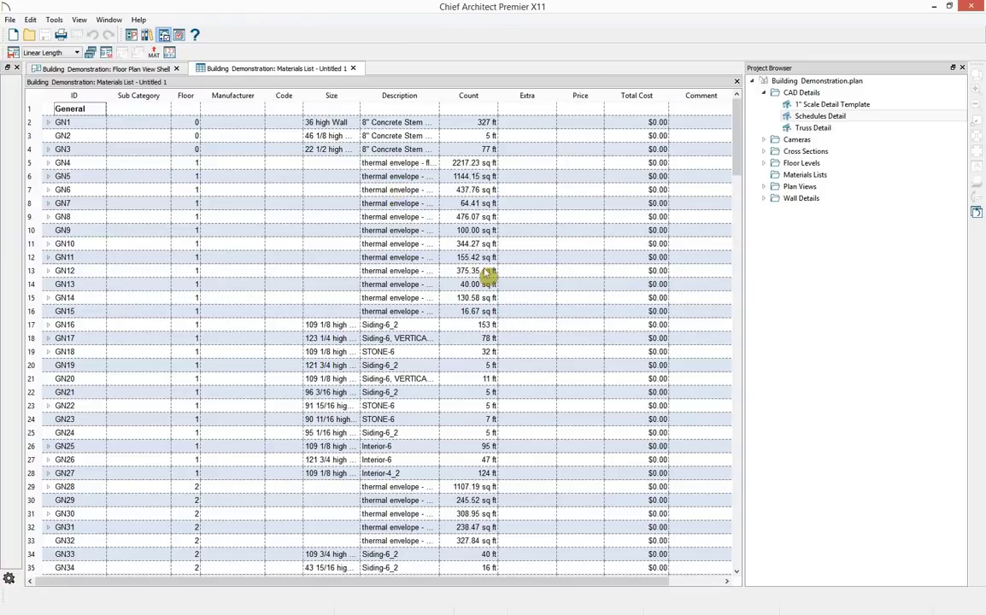
Review the Floor, Size, Description and Count columns of the materials list, highlighting each one
{"action": "left_click_drag", "start_coordinate": [740, 153], "coordinate": [701, 103]}
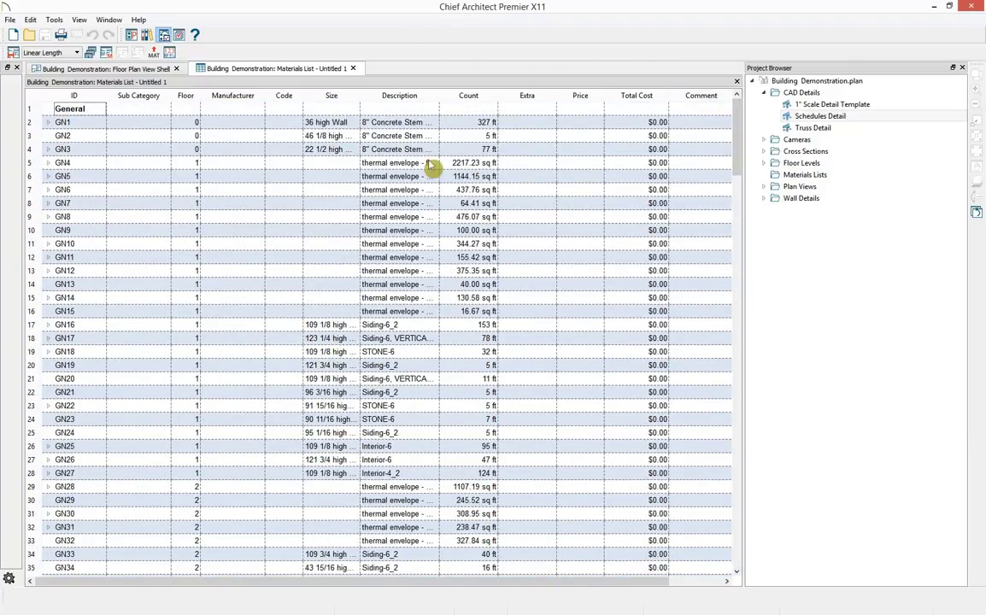
{"action": "left_click", "coordinate": [182, 94]}
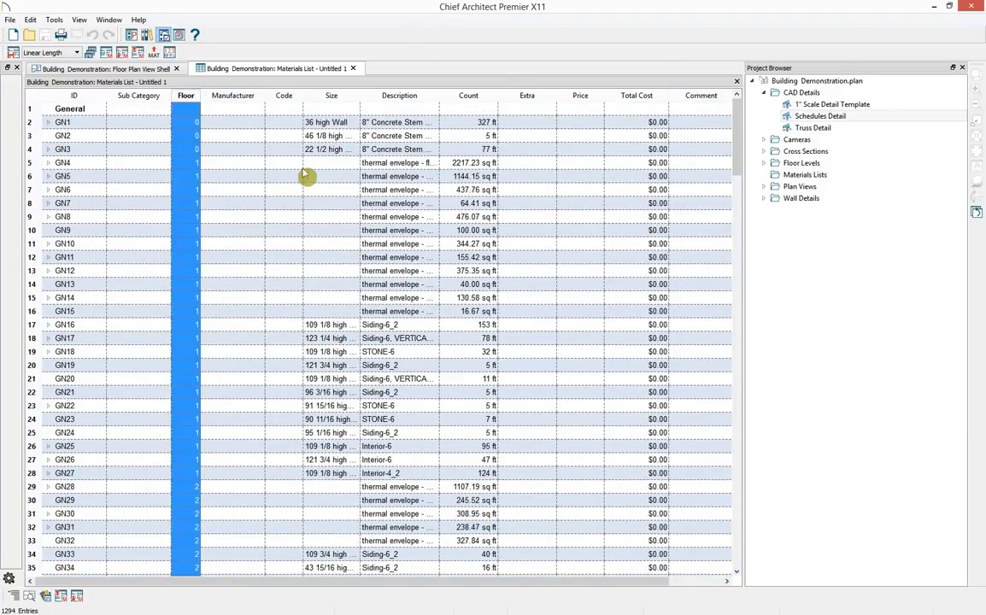
{"action": "left_click", "coordinate": [343, 98]}
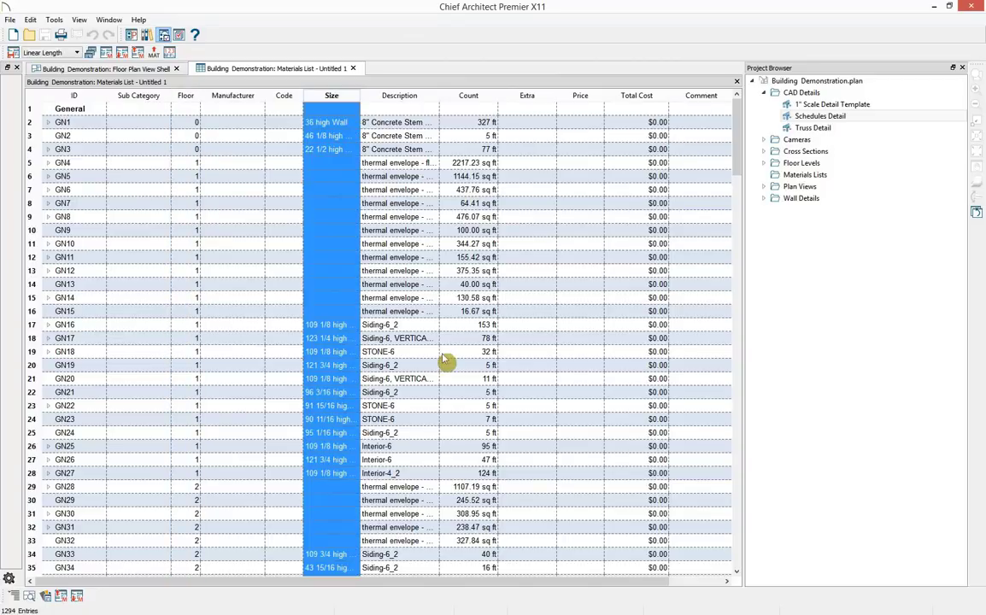
{"action": "left_click", "coordinate": [402, 97]}
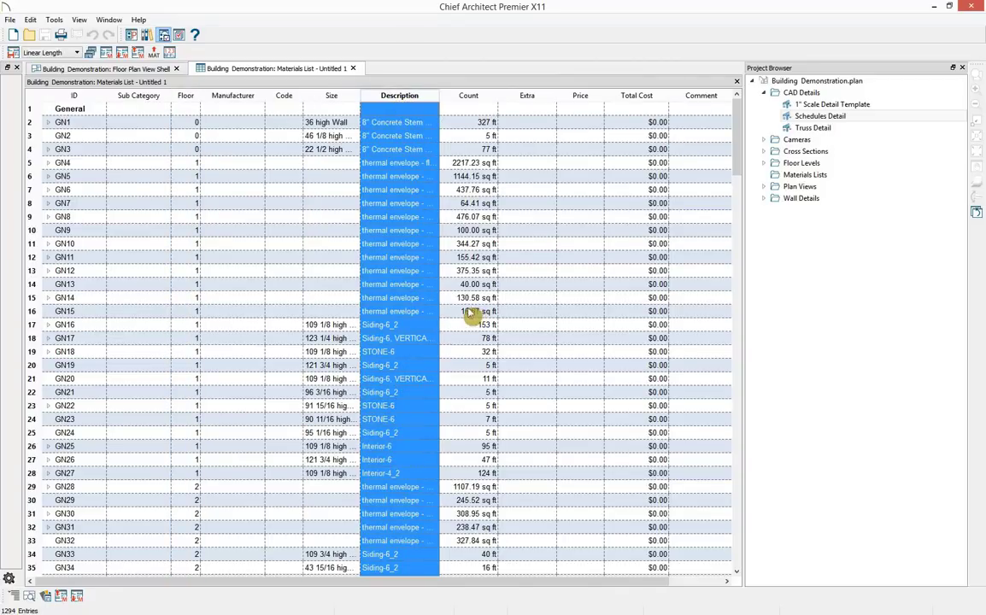
{"action": "left_click", "coordinate": [465, 96]}
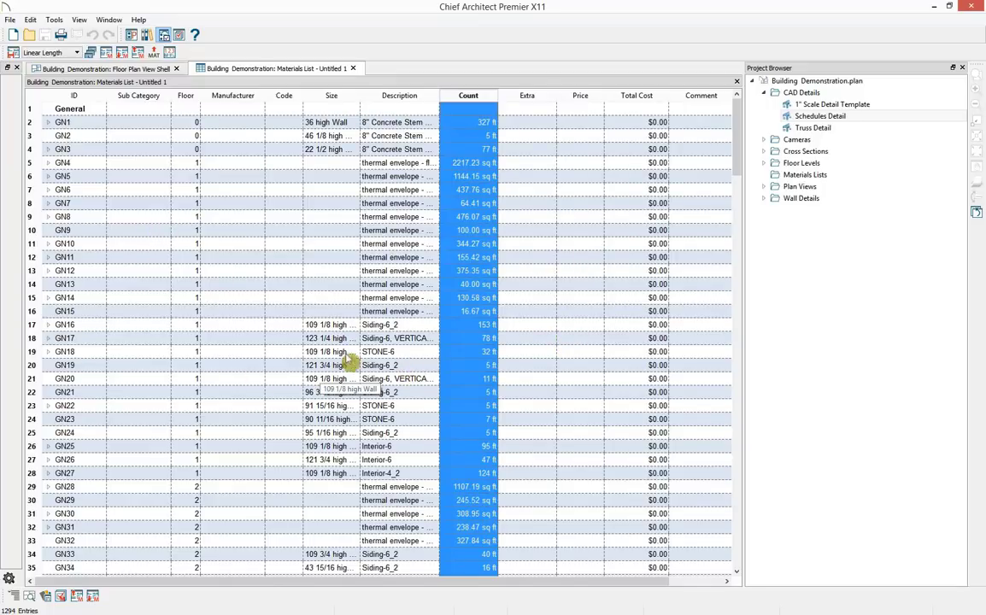
Locate the GN33 Siding-6_2 wall from the materials list in the plan, clear the selection, and return to the list
{"action": "scroll", "coordinate": [101, 488], "scroll_direction": "down", "scroll_amount": 3}
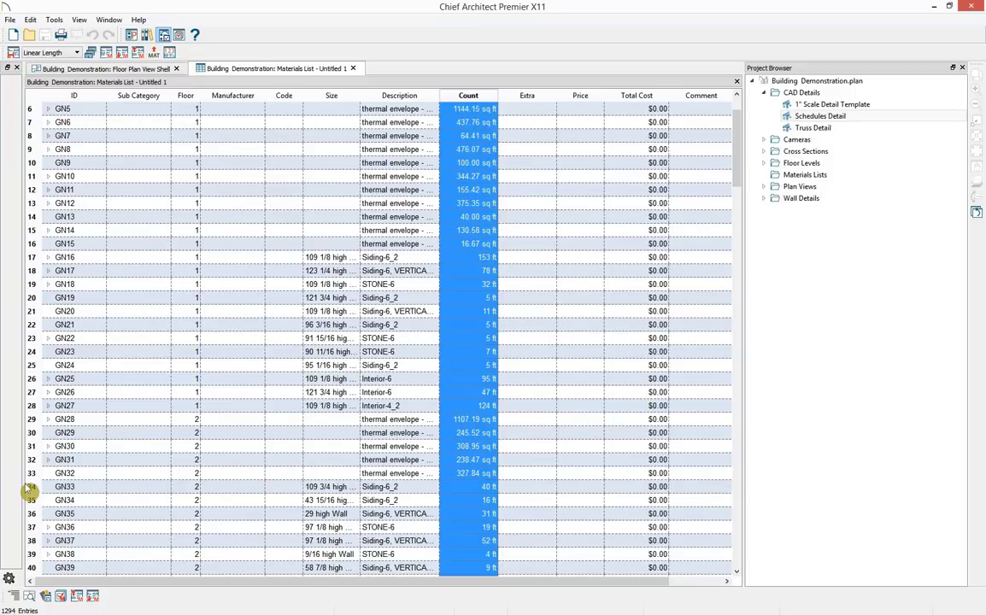
{"action": "left_click", "coordinate": [90, 487]}
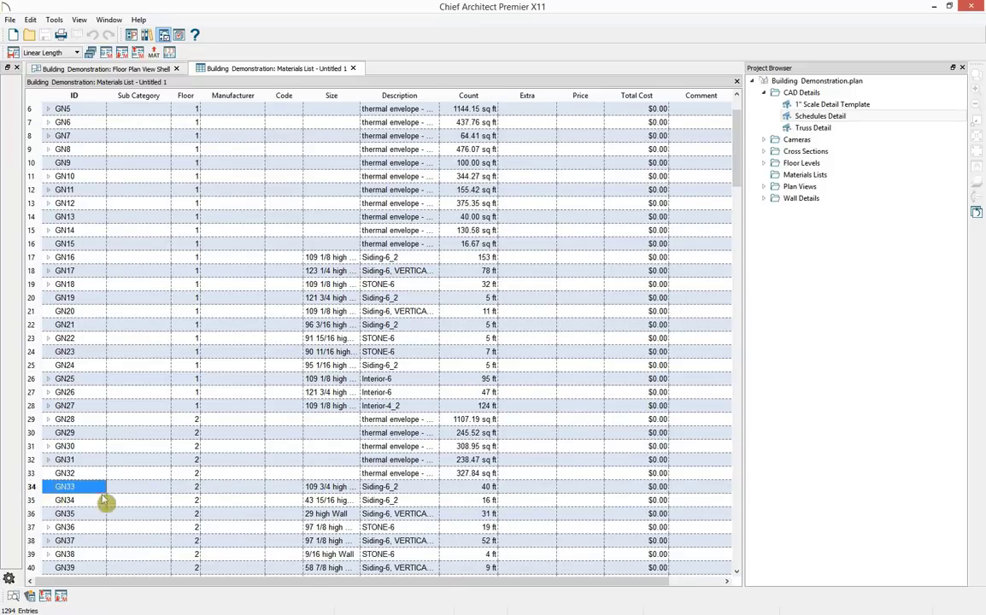
{"action": "left_click", "coordinate": [32, 488]}
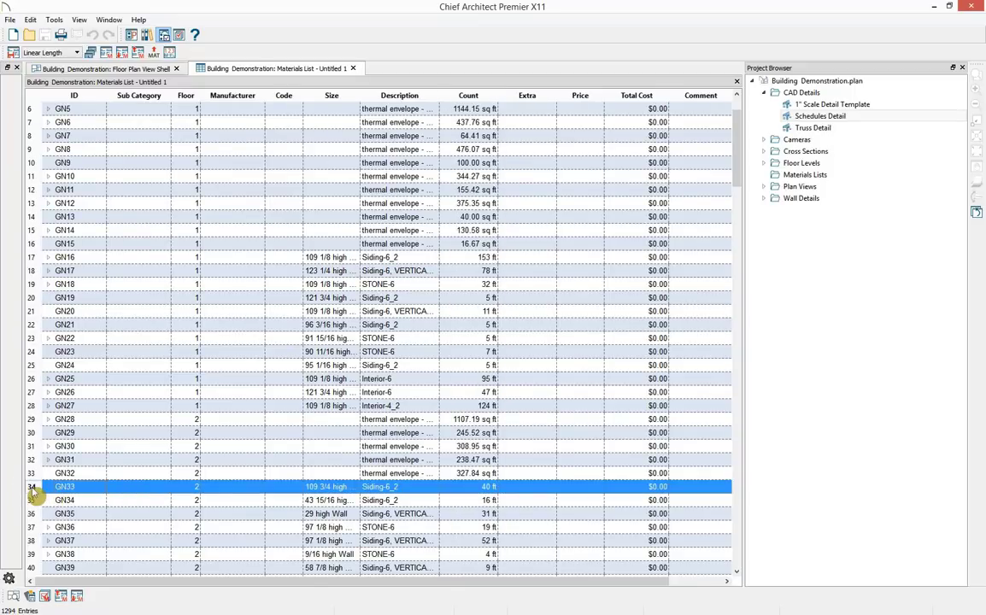
{"action": "left_click", "coordinate": [14, 596]}
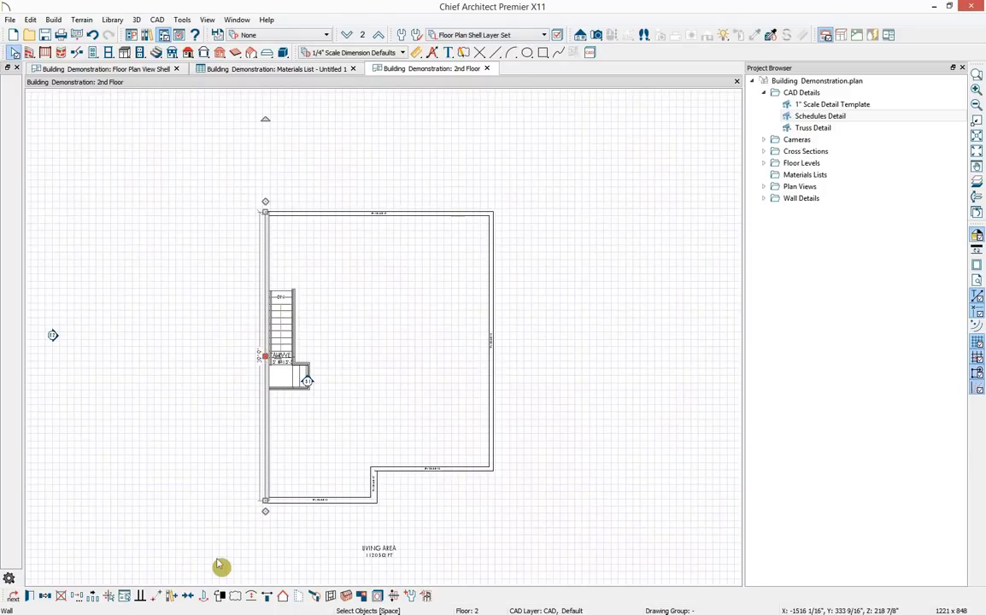
{"action": "key", "text": "Escape"}
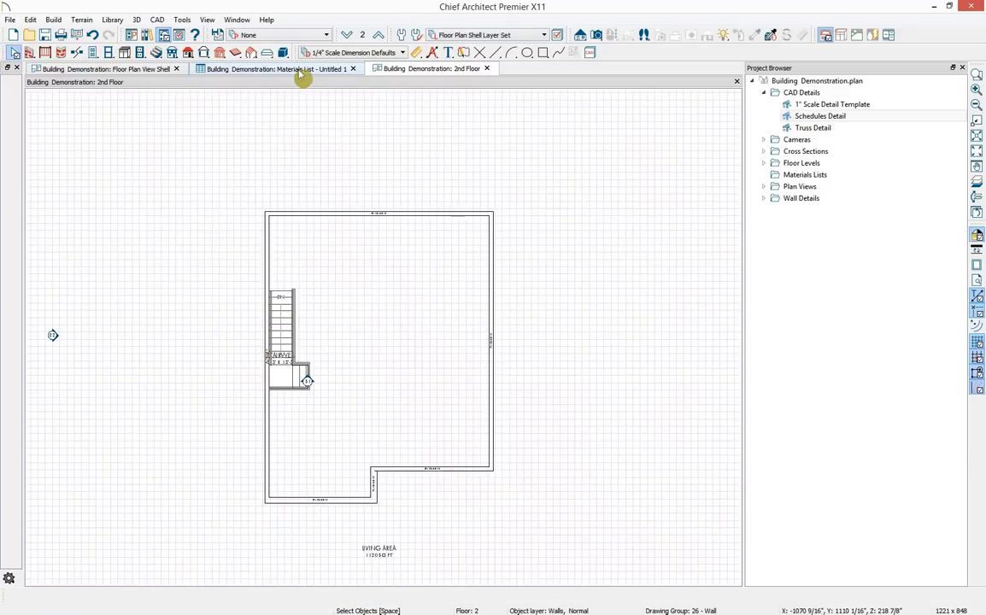
{"action": "left_click", "coordinate": [297, 69]}
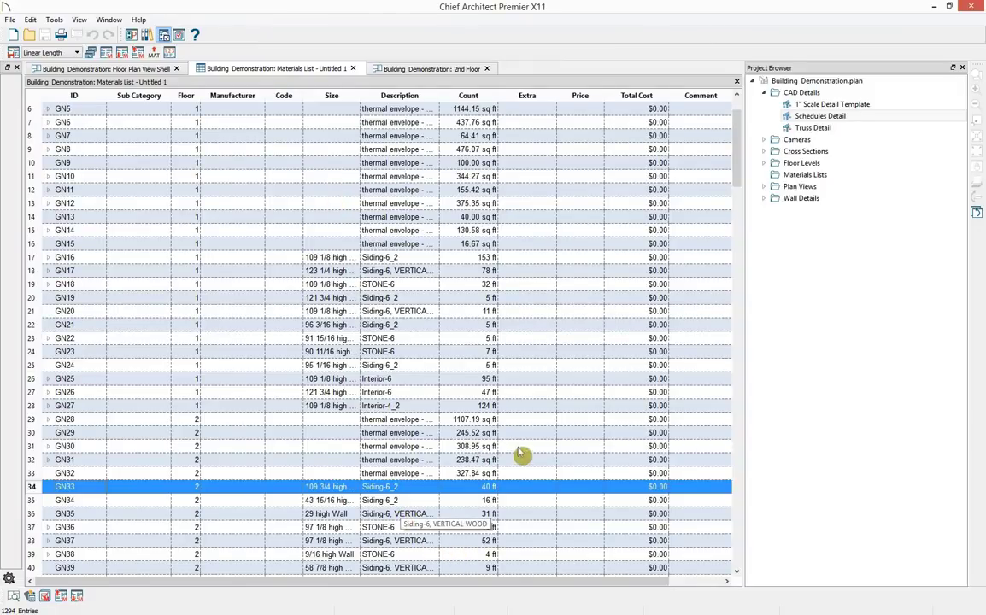
Inspect the Total Cost formula for row GN33 and the Comment and Label columns
{"action": "left_click", "coordinate": [657, 487]}
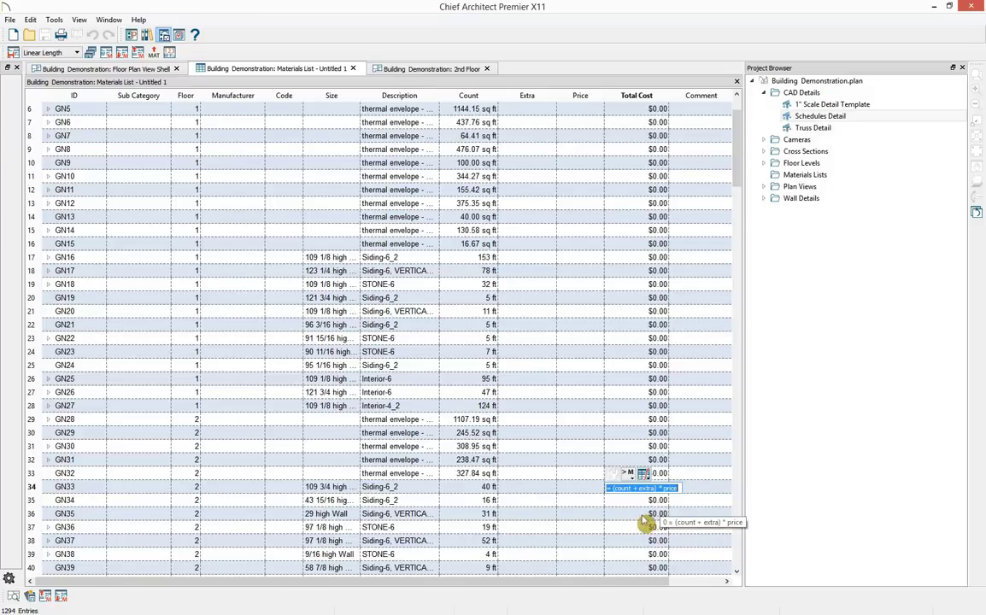
{"action": "left_click", "coordinate": [696, 500]}
{"action": "left_click_drag", "start_coordinate": [597, 582], "coordinate": [649, 593]}
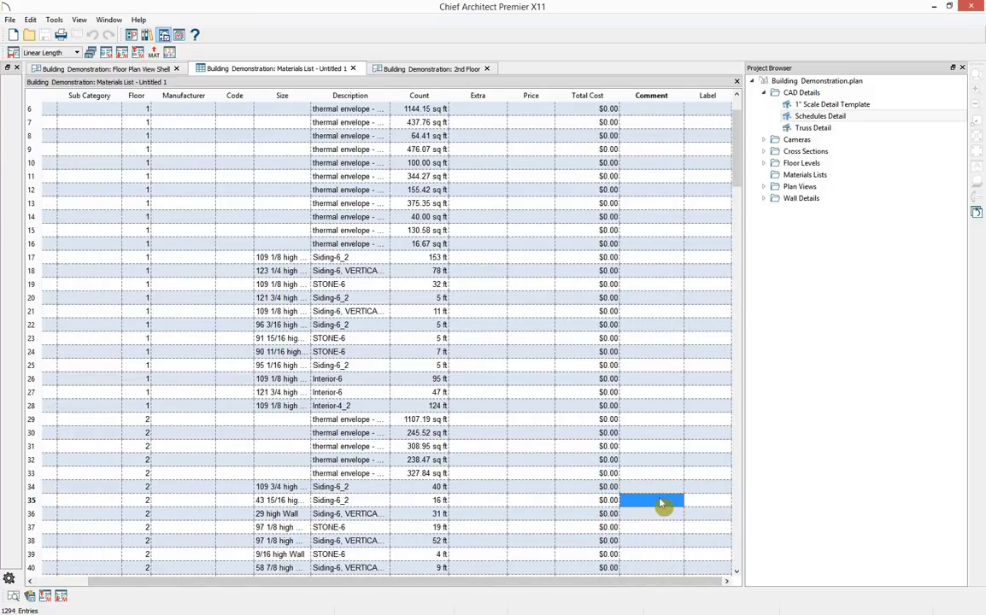
Set the price of the GN33 Siding-6_2 row to 4.00
{"action": "left_click", "coordinate": [535, 489]}
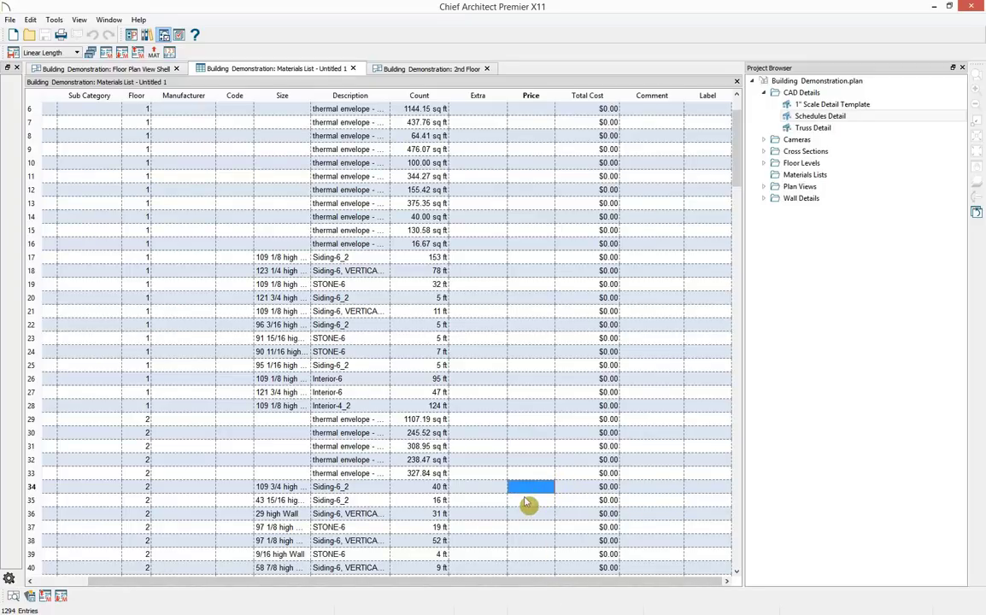
{"action": "type", "text": "4."}
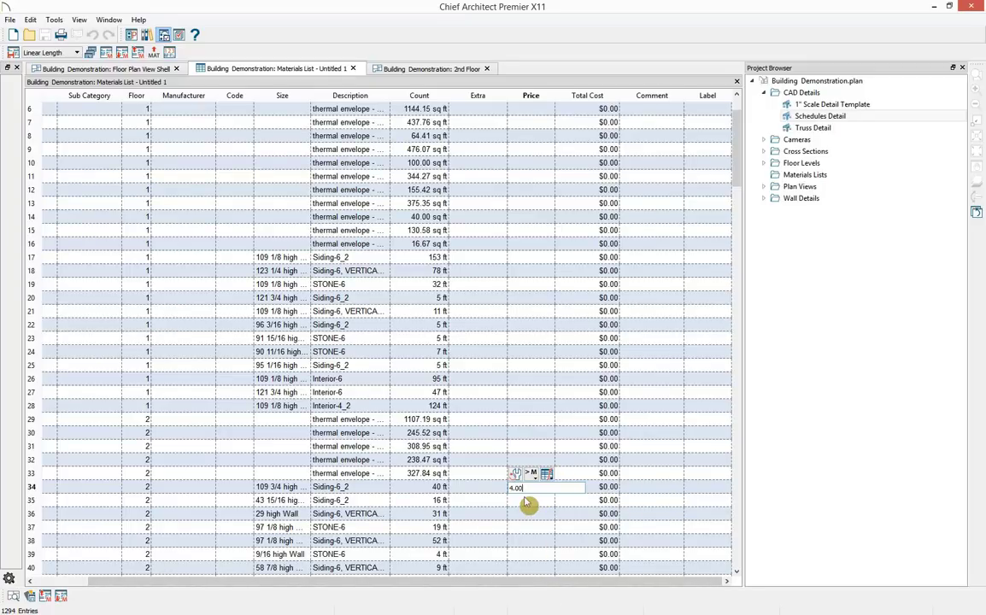
{"action": "type", "text": "00"}
{"action": "key", "text": "Tab"}
{"action": "left_click", "coordinate": [648, 505]}
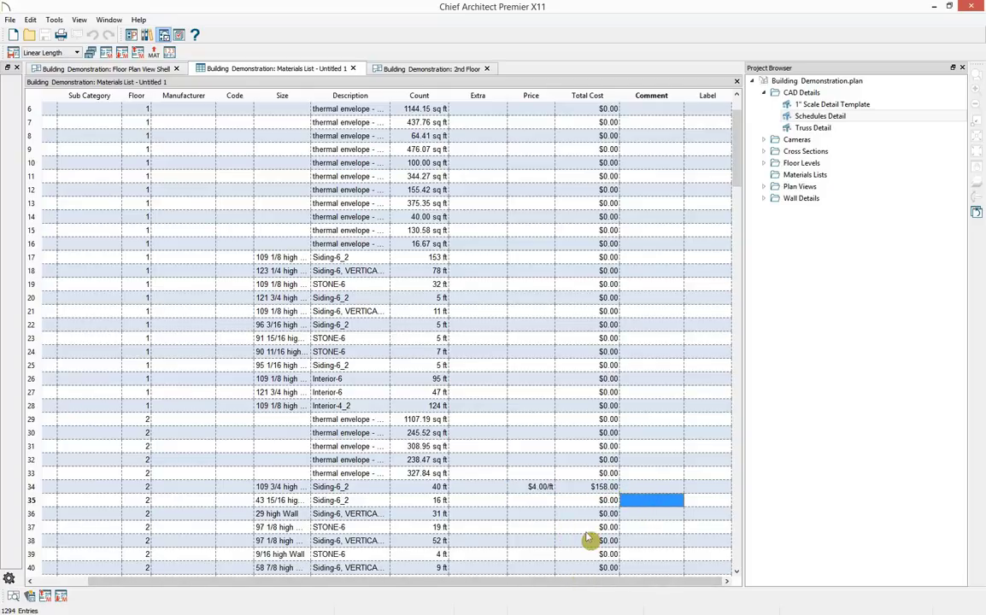
Go to the end of the materials list and check the grand total
{"action": "scroll", "coordinate": [590, 536], "scroll_direction": "down", "scroll_amount": 5}
{"action": "left_click_drag", "start_coordinate": [737, 187], "coordinate": [722, 582]}
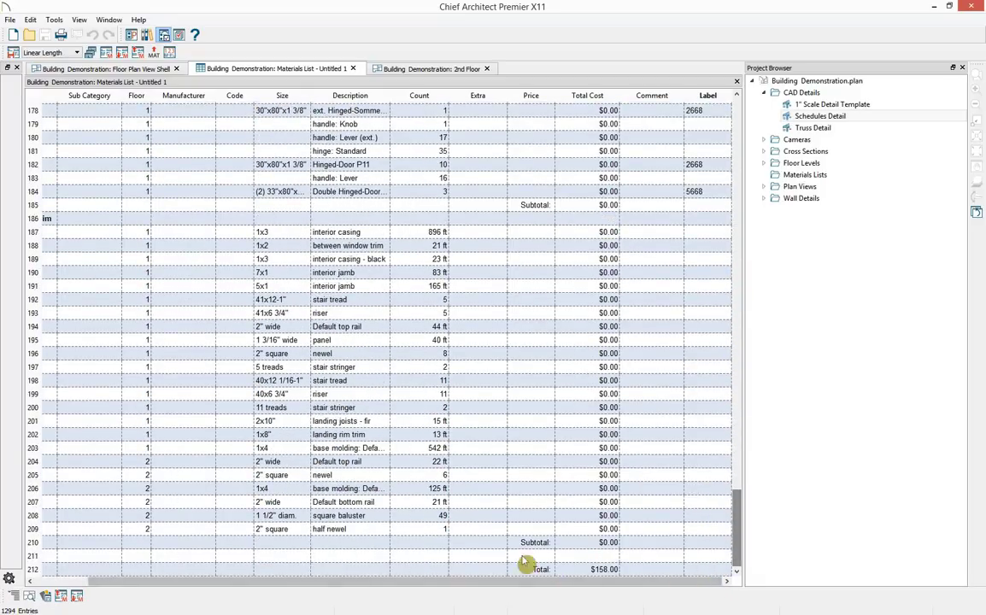
{"action": "left_click", "coordinate": [587, 569]}
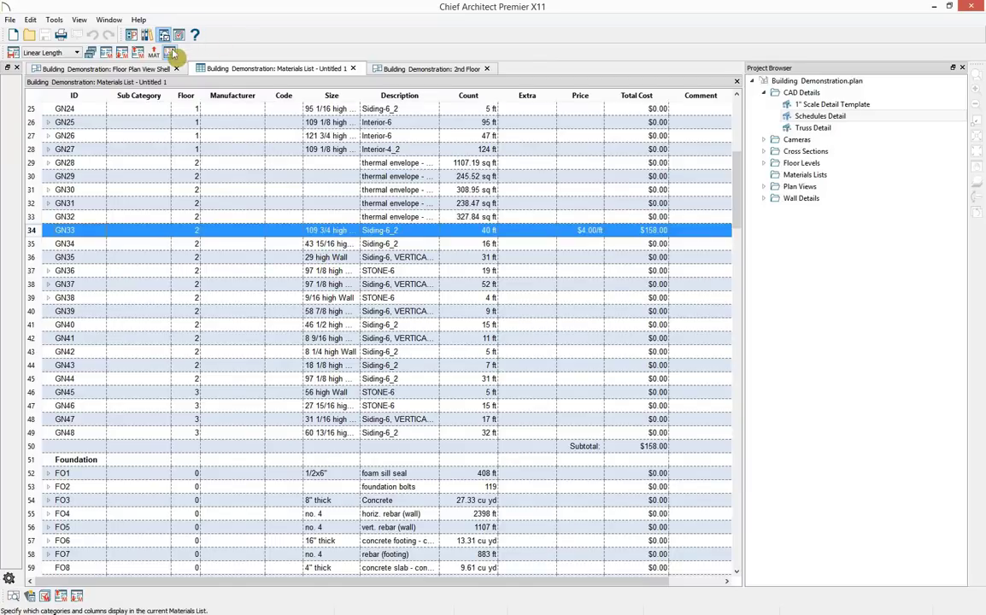
Exclude the Furniture (FU) category from the materials list display
{"action": "left_click", "coordinate": [171, 53]}
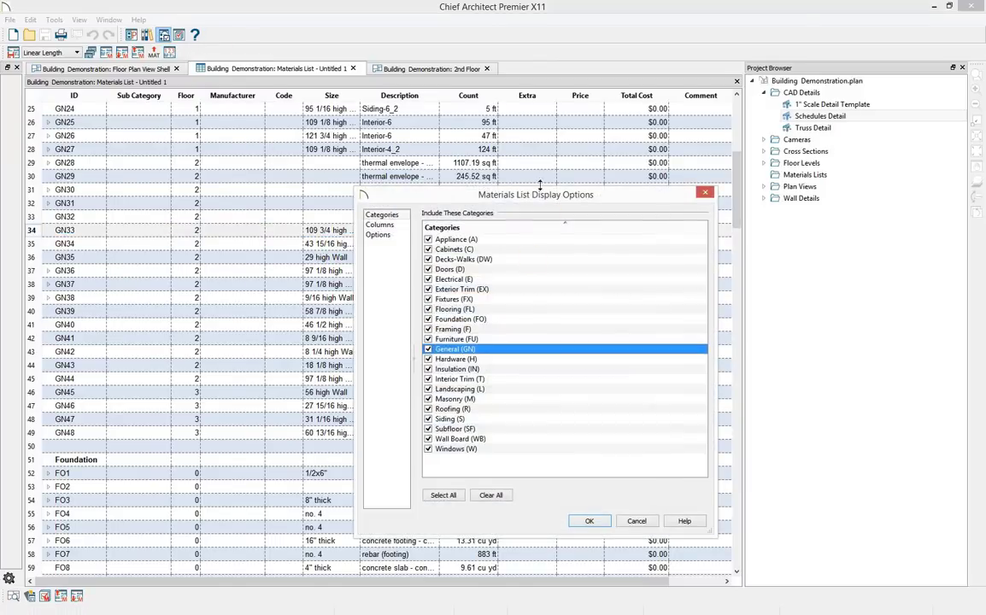
{"action": "left_click_drag", "start_coordinate": [506, 194], "coordinate": [375, 143]}
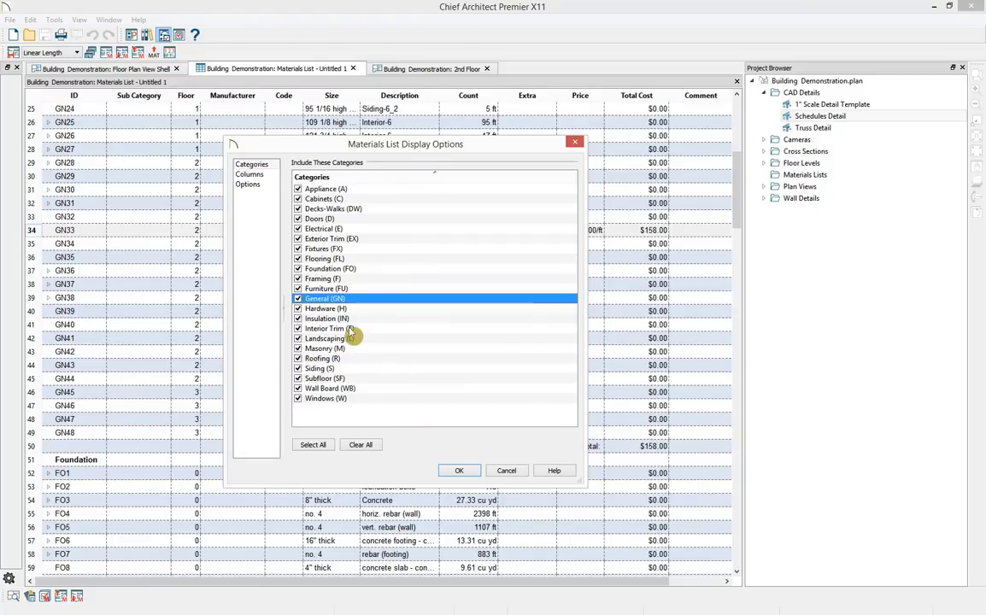
{"action": "left_click", "coordinate": [368, 289]}
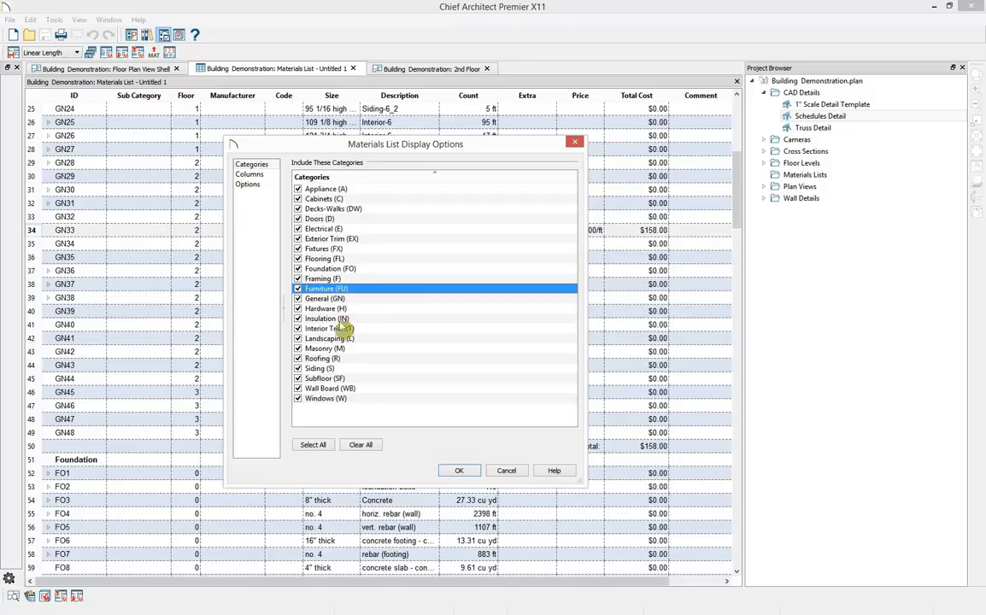
{"action": "left_click", "coordinate": [297, 289]}
{"action": "left_click", "coordinate": [389, 411]}
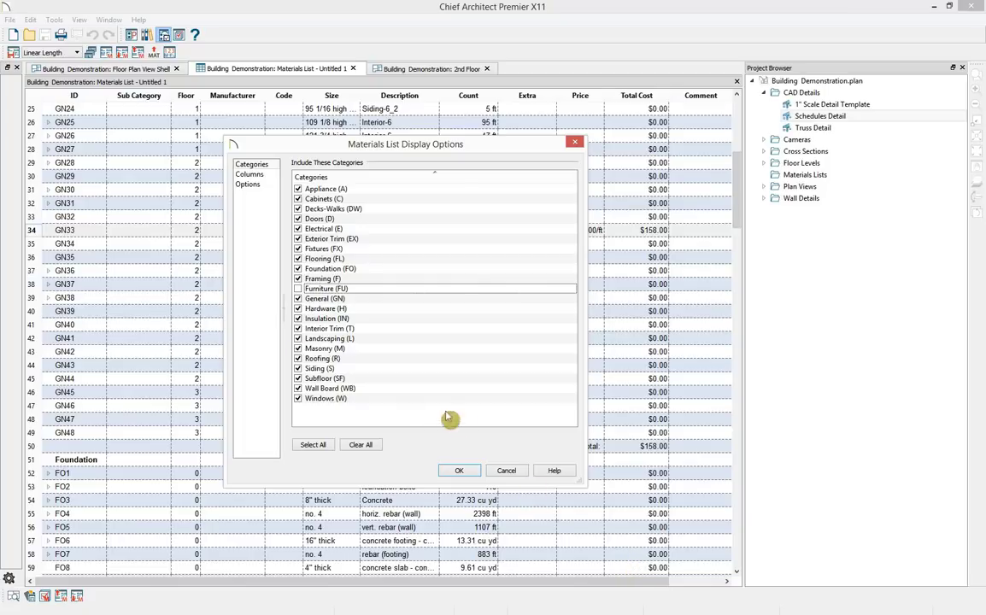
{"action": "left_click", "coordinate": [459, 469]}
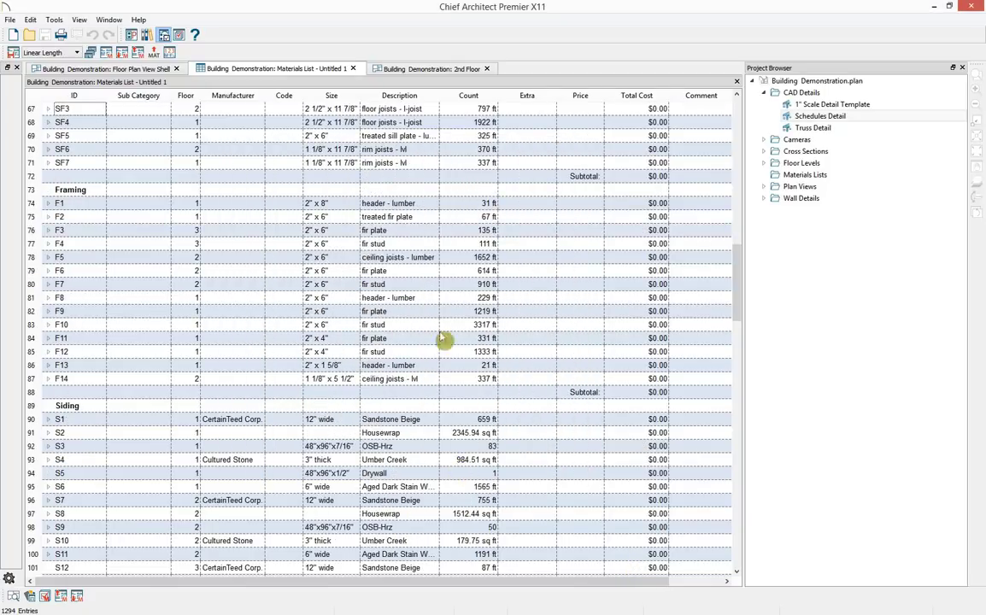
Close the materials list without saving it
{"action": "left_click", "coordinate": [352, 68]}
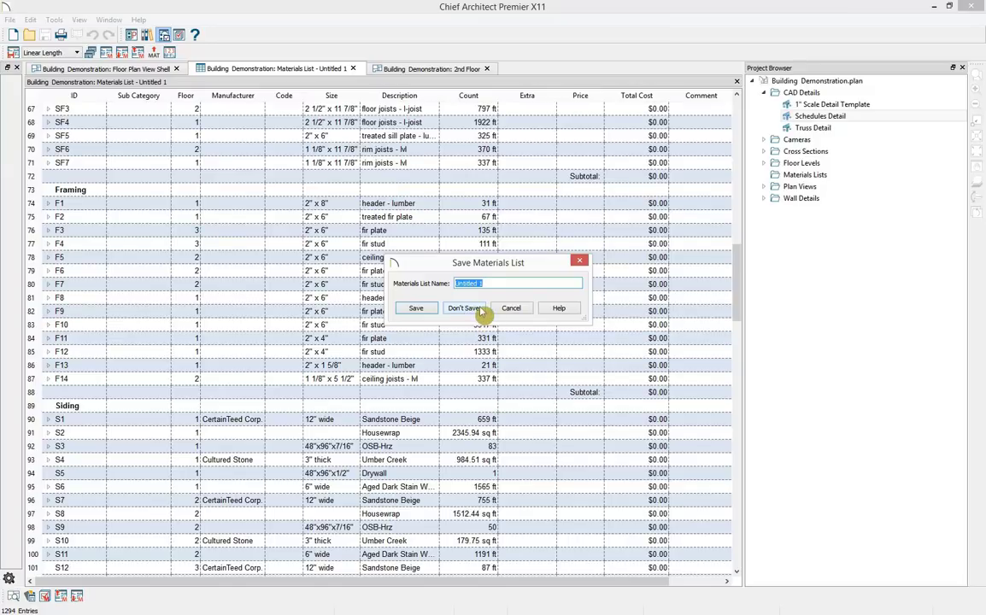
{"action": "left_click", "coordinate": [466, 308]}
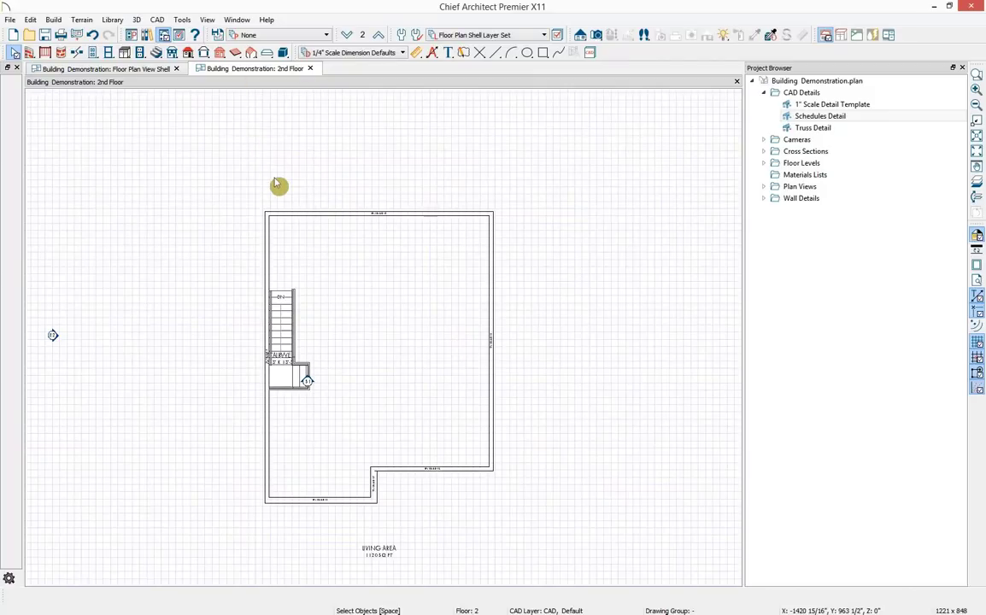
{"action": "middle_click_drag", "start_coordinate": [275, 190], "coordinate": [365, 208]}
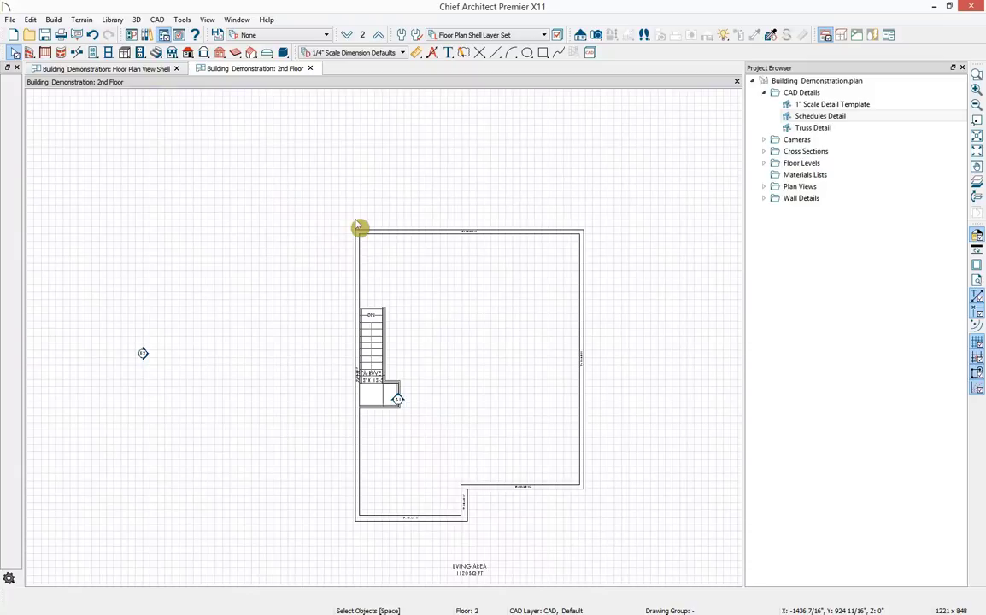
{"action": "middle_click_drag", "start_coordinate": [585, 286], "coordinate": [571, 286]}
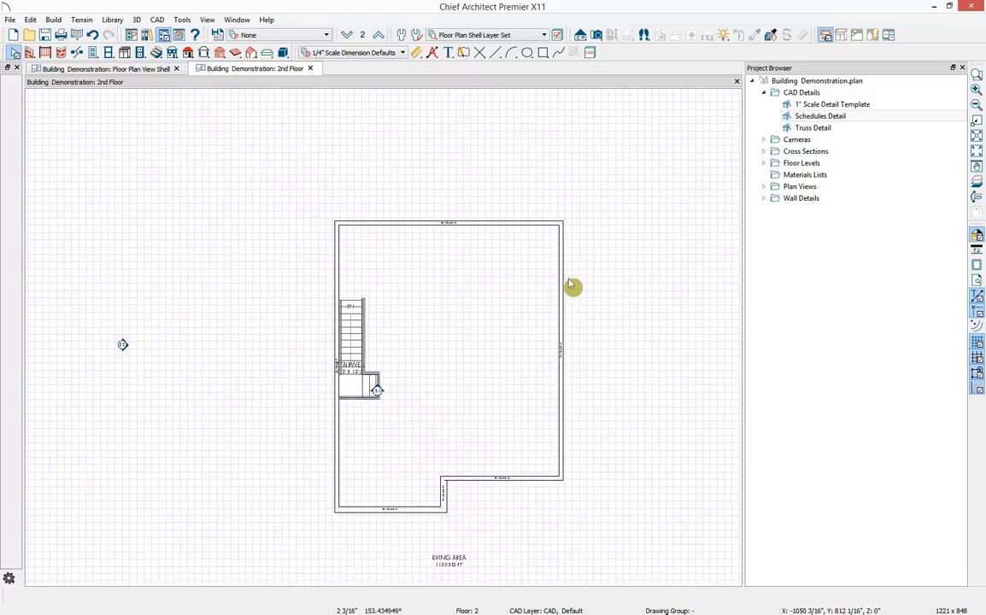
Create a new layout file
{"action": "left_click", "coordinate": [9, 20]}
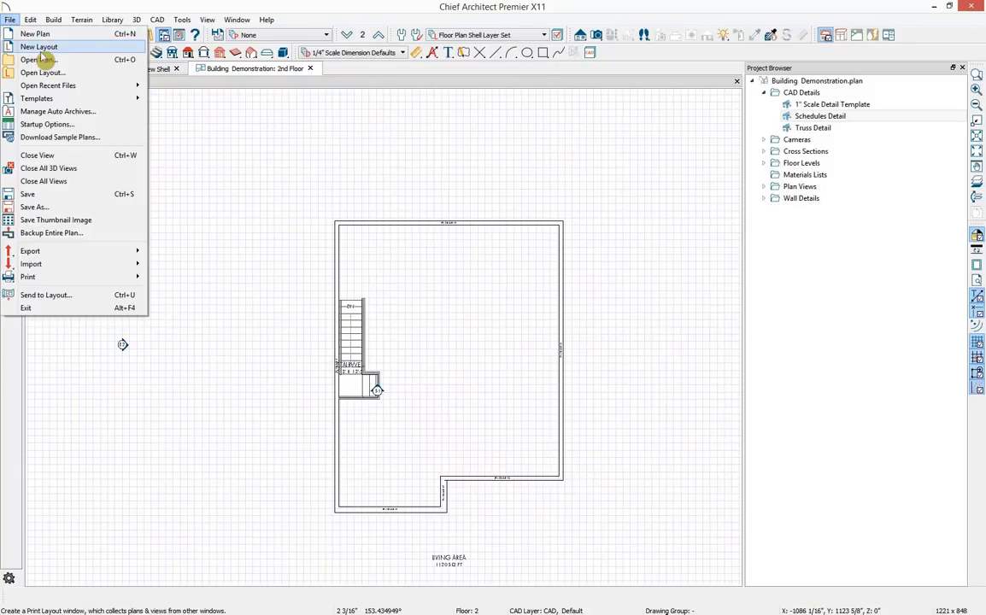
{"action": "left_click", "coordinate": [39, 47]}
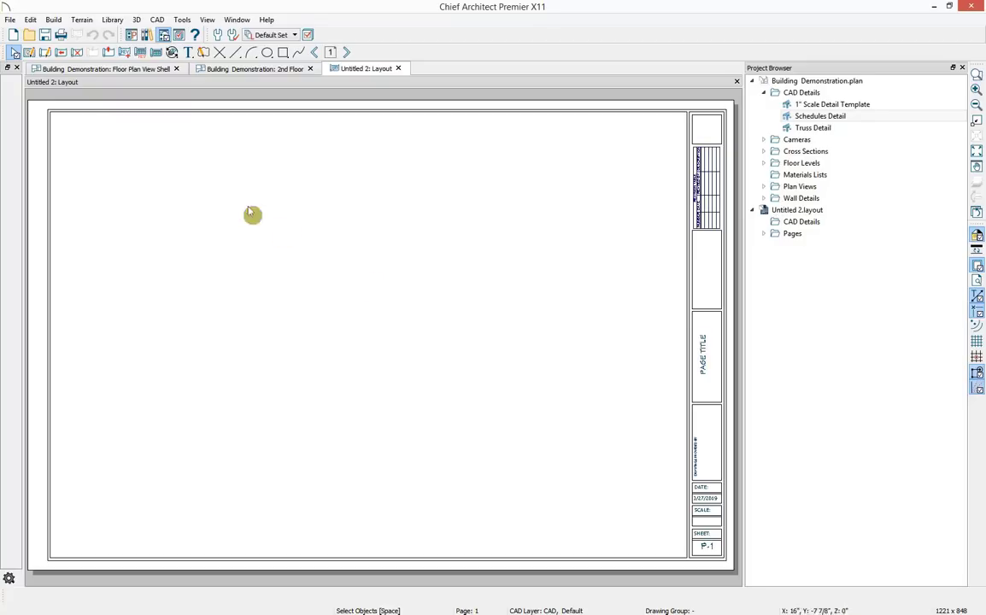
Check the sheet orientation, size, scale and margins in the layout's drawing sheet setup
{"action": "left_click", "coordinate": [10, 18]}
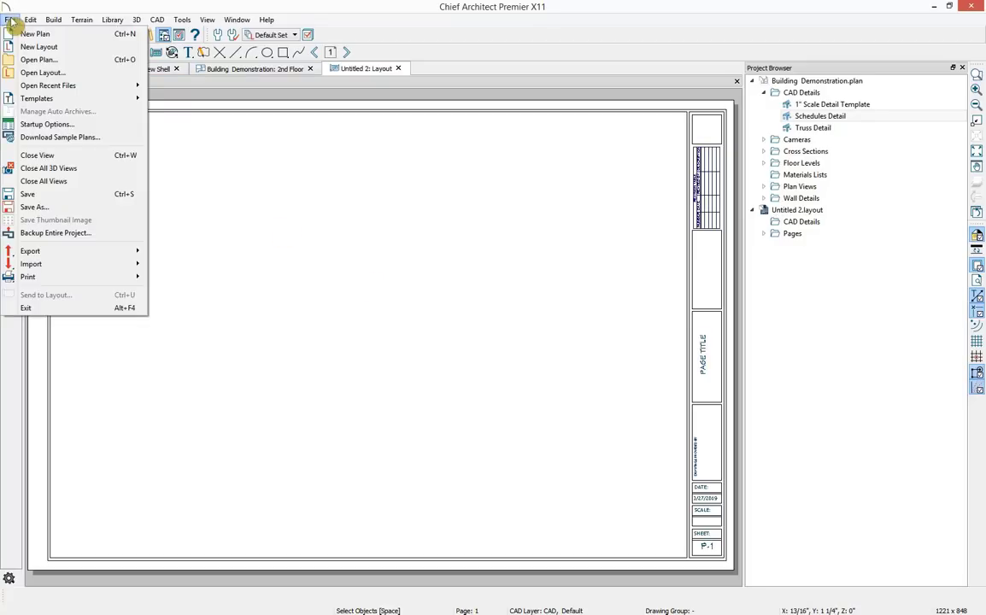
{"action": "mouse_move", "coordinate": [60, 277]}
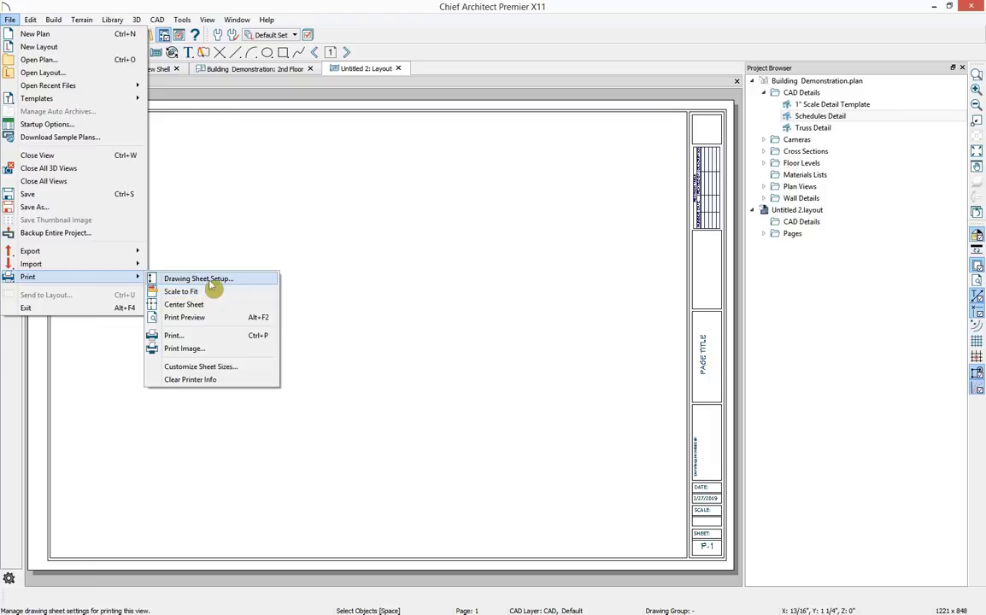
{"action": "left_click", "coordinate": [218, 278]}
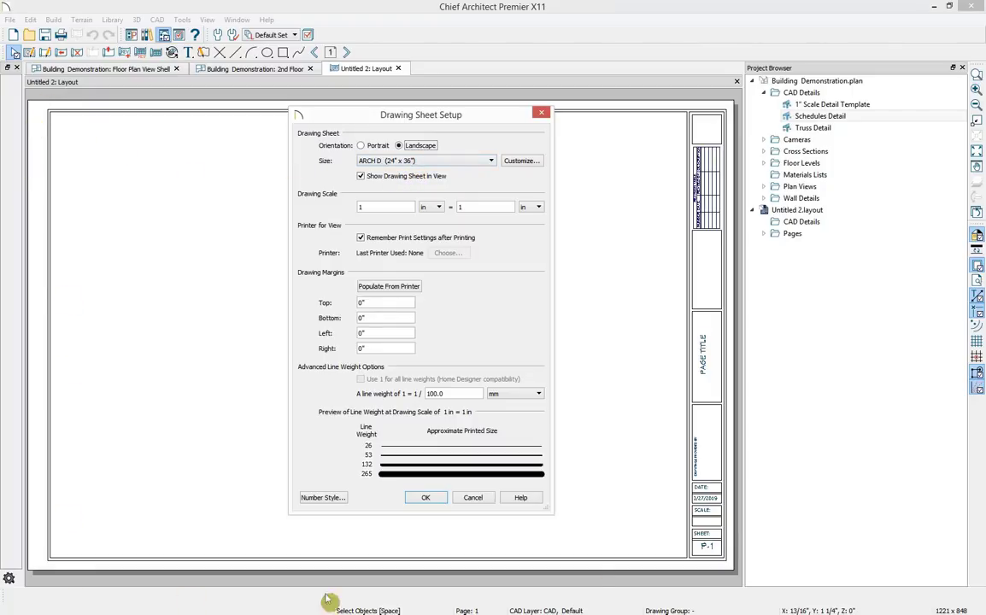
{"action": "left_click", "coordinate": [475, 500]}
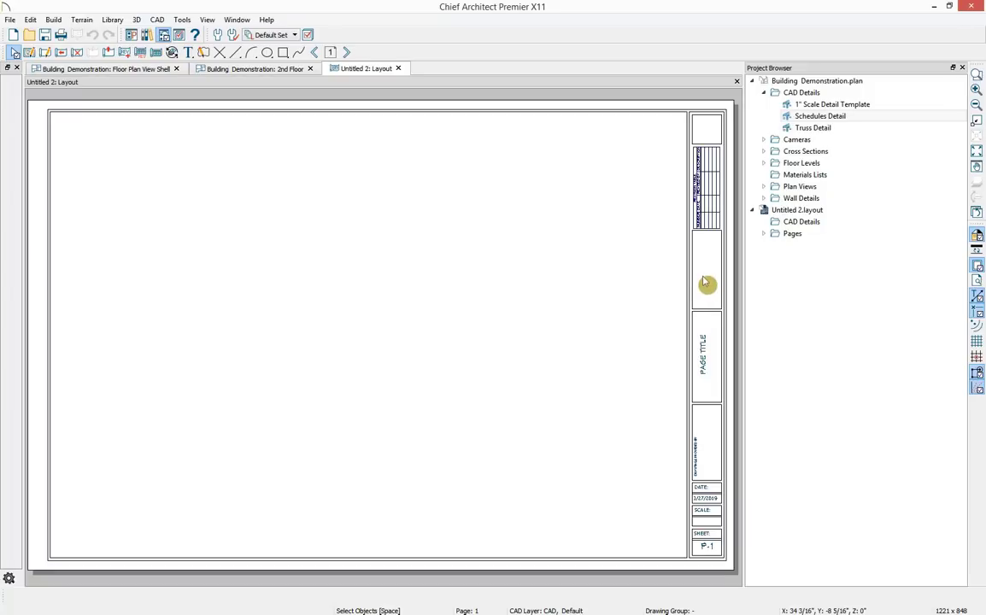
Examine the title block's empty box on layout page 0 and return to page 1
{"action": "left_click", "coordinate": [315, 53]}
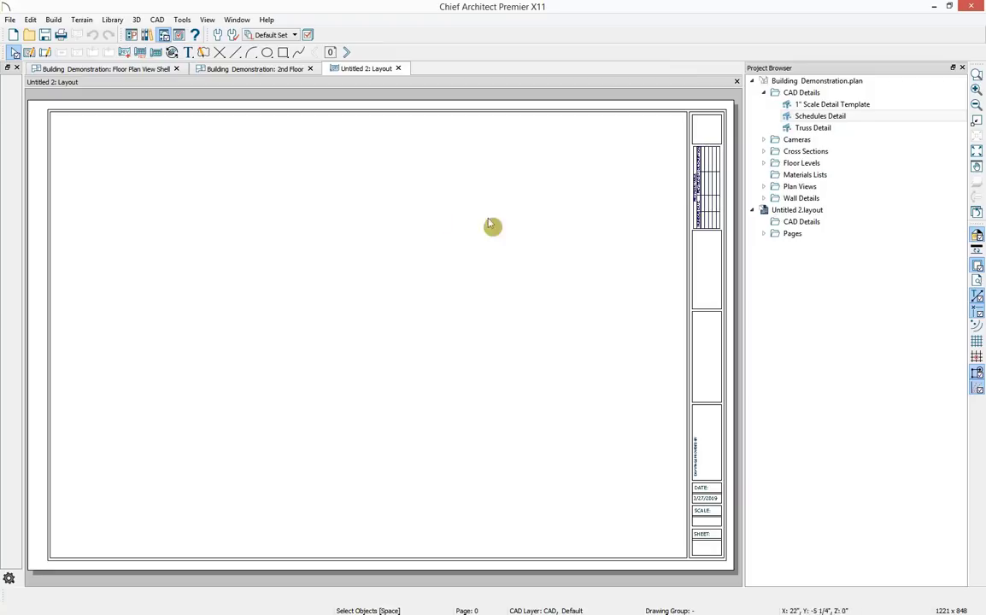
{"action": "left_click", "coordinate": [696, 284]}
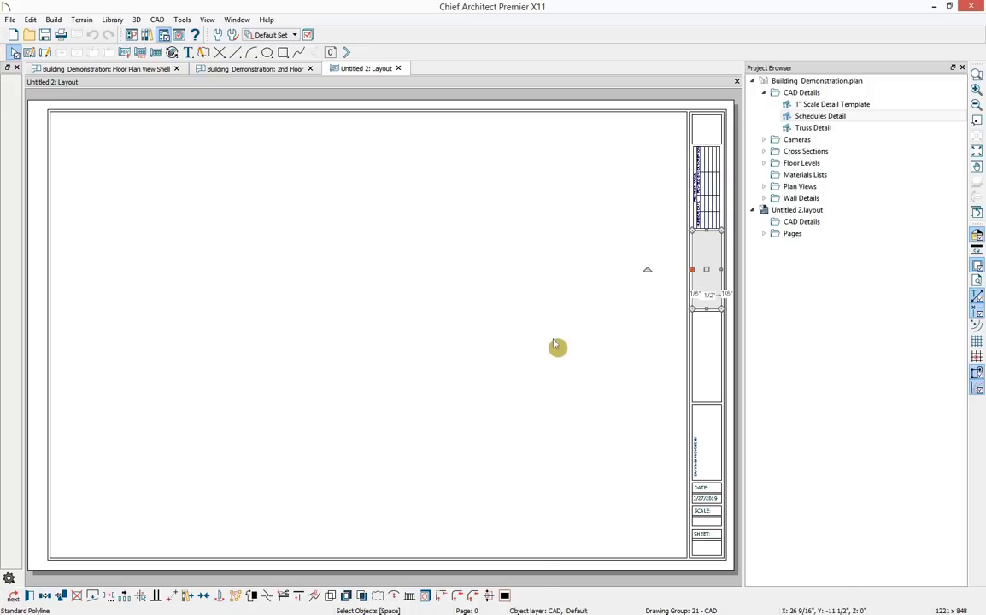
{"action": "left_click", "coordinate": [346, 52]}
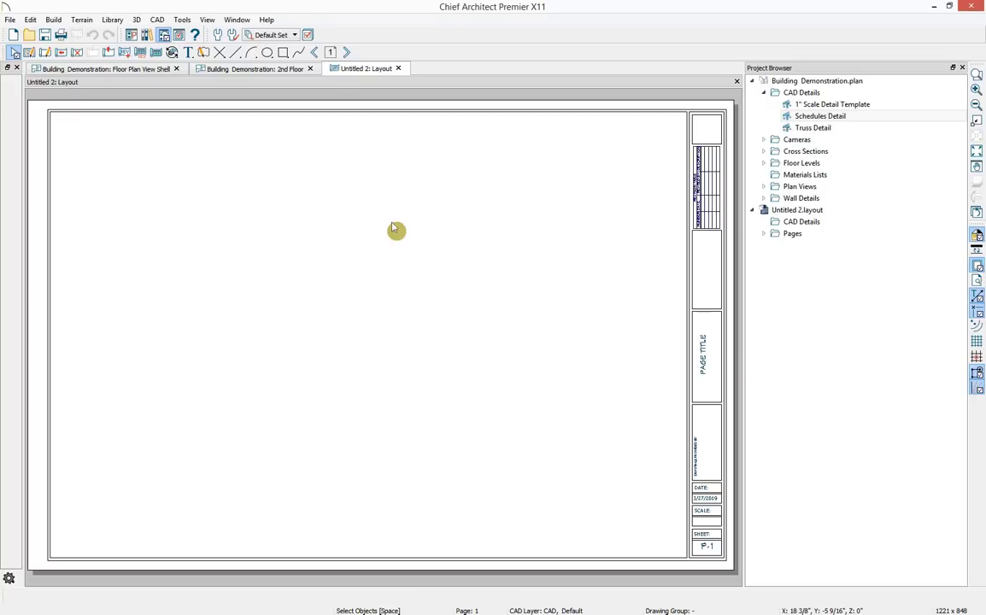
Return to the floor plan and open the Exterior Elevation Front view from the plan's cross sections
{"action": "left_click", "coordinate": [137, 68]}
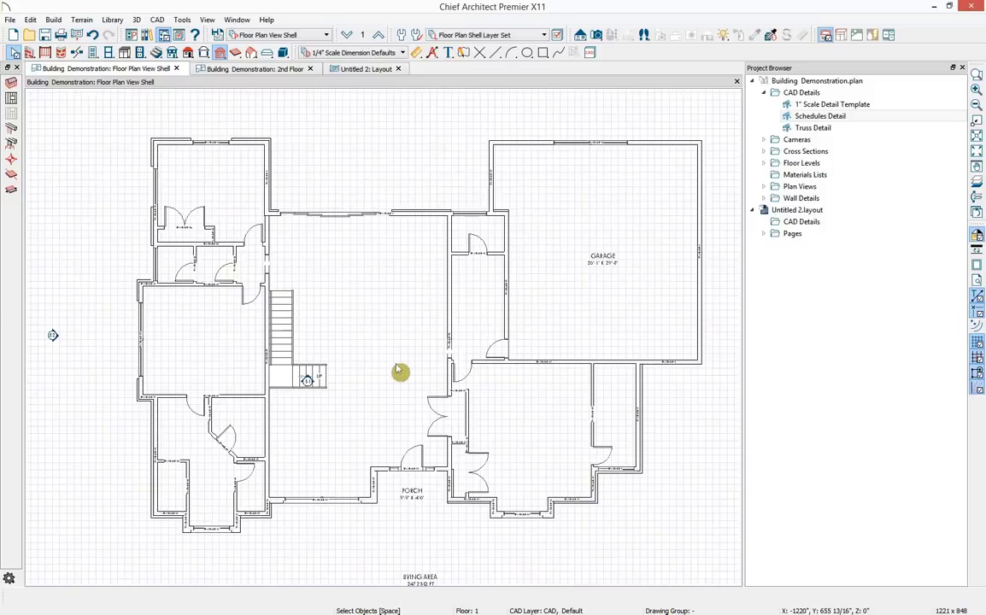
{"action": "middle_click_drag", "start_coordinate": [413, 362], "coordinate": [456, 354]}
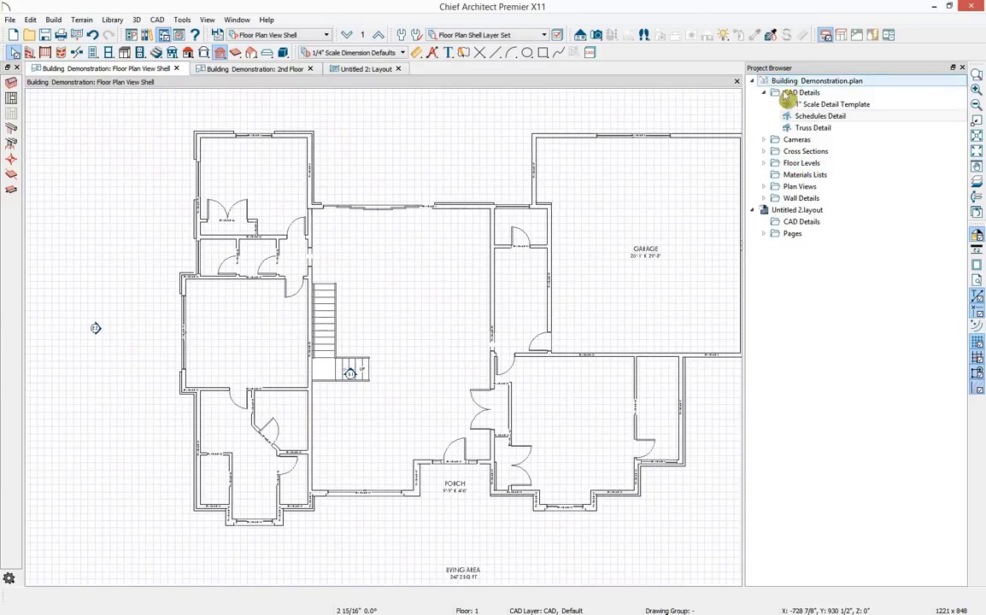
{"action": "left_click", "coordinate": [764, 152]}
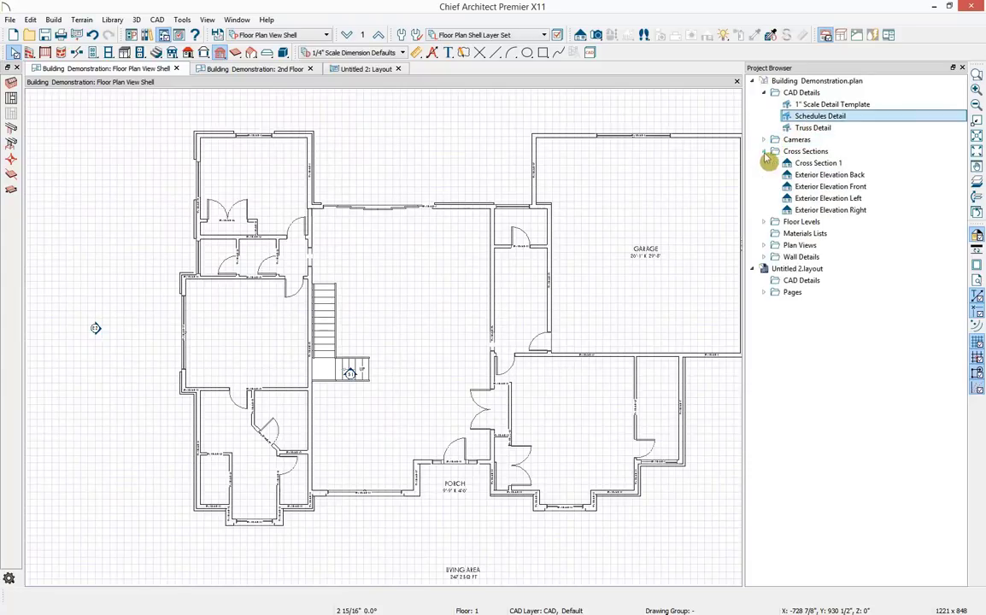
{"action": "left_click", "coordinate": [854, 188]}
{"action": "double_click", "coordinate": [854, 188]}
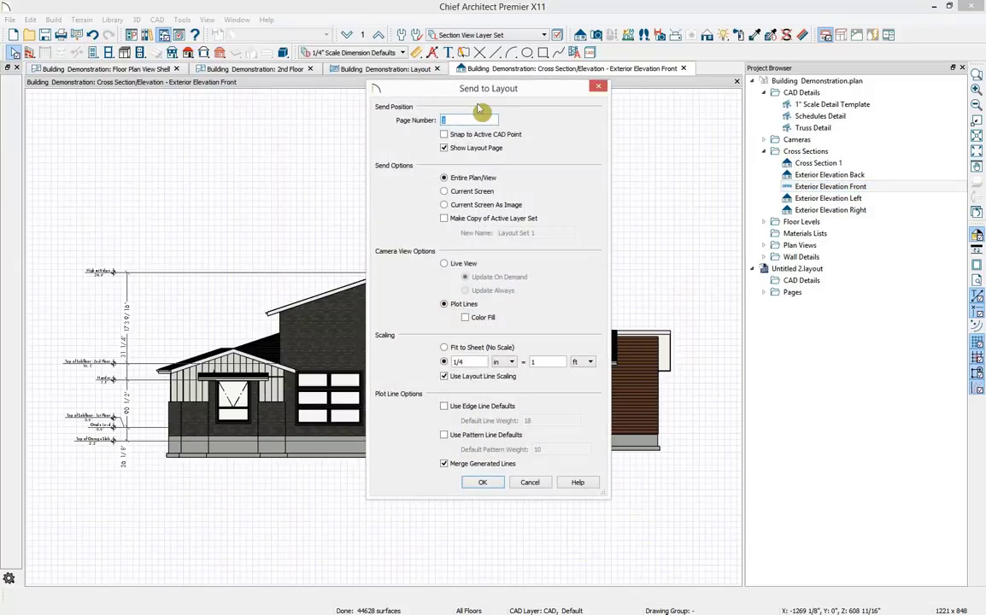
Send the entire front elevation to layout page 4 as plot lines at 1/4 in = 1 ft
{"action": "type", "text": "4"}
{"action": "key", "text": "Tab"}
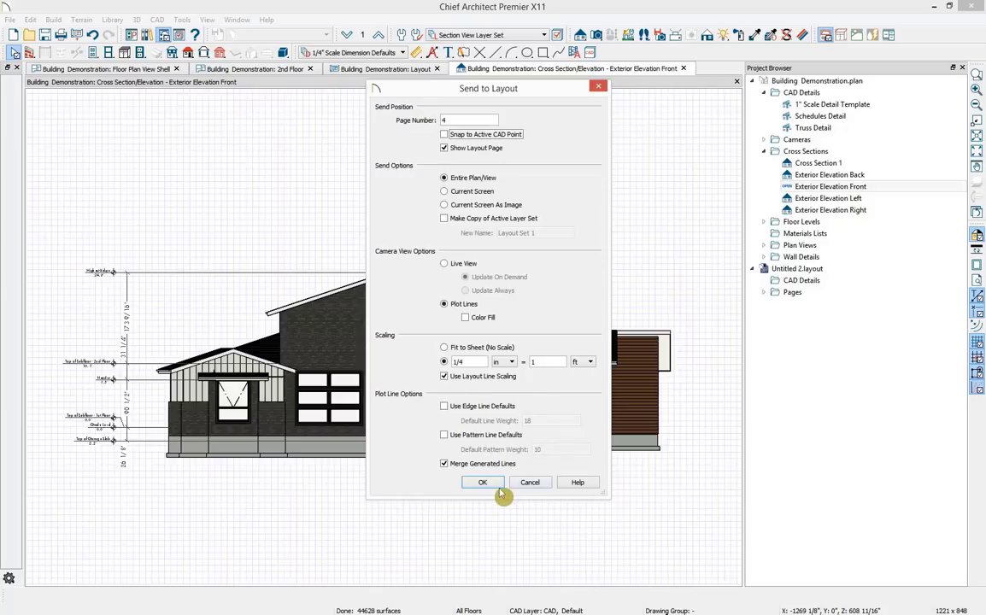
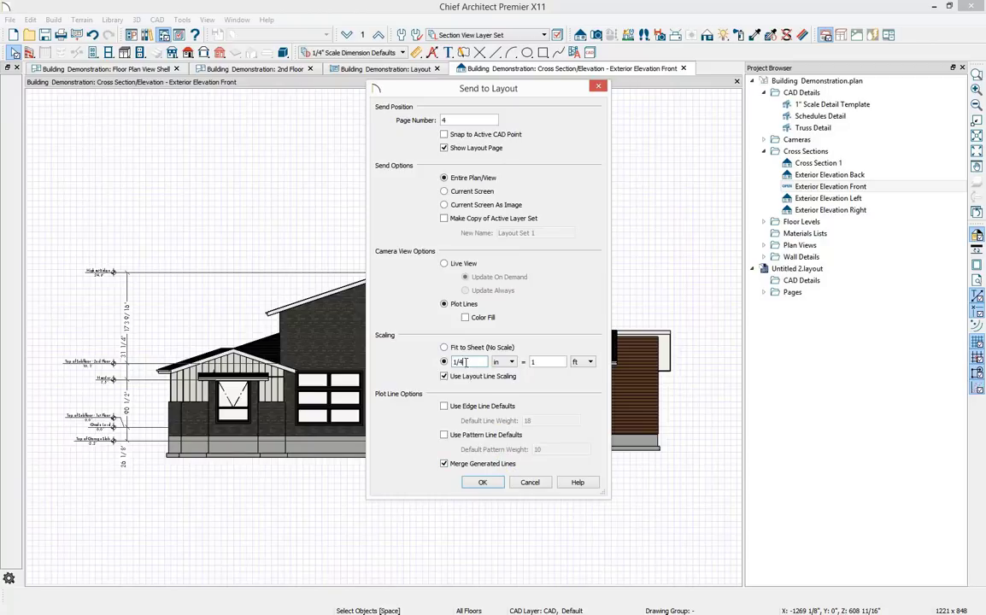
{"action": "left_click", "coordinate": [484, 483]}
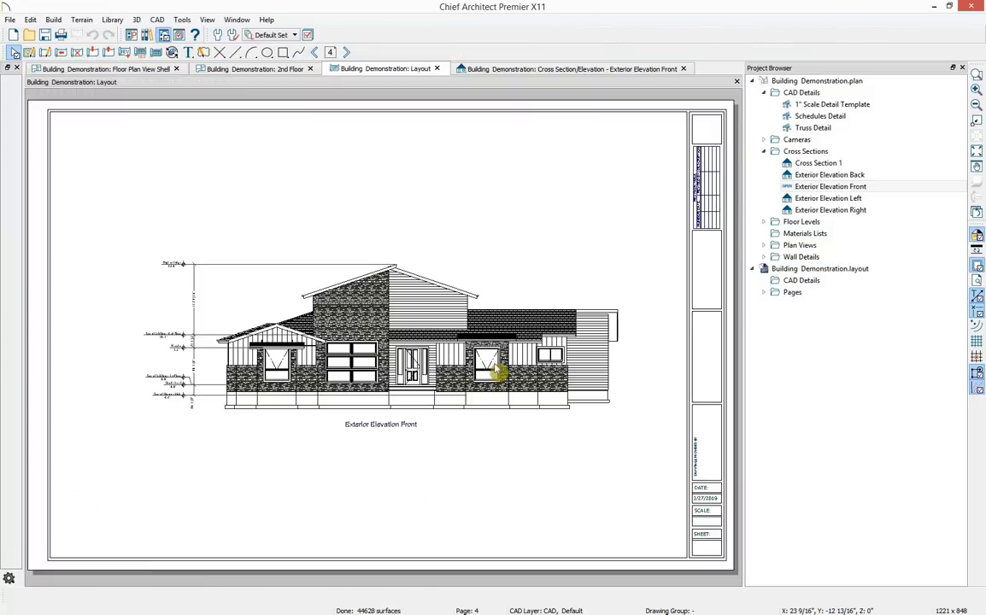
Move the front elevation to the sheet's upper-left corner and adjust its layout box to show the whole elevation
{"action": "left_click", "coordinate": [428, 365]}
{"action": "left_click_drag", "start_coordinate": [382, 335], "coordinate": [292, 194]}
{"action": "mouse_move", "coordinate": [528, 196]}
{"action": "left_mouse_down"}
{"action": "mouse_move", "coordinate": [372, 194]}
{"action": "mouse_move", "coordinate": [528, 196]}
{"action": "left_mouse_up"}
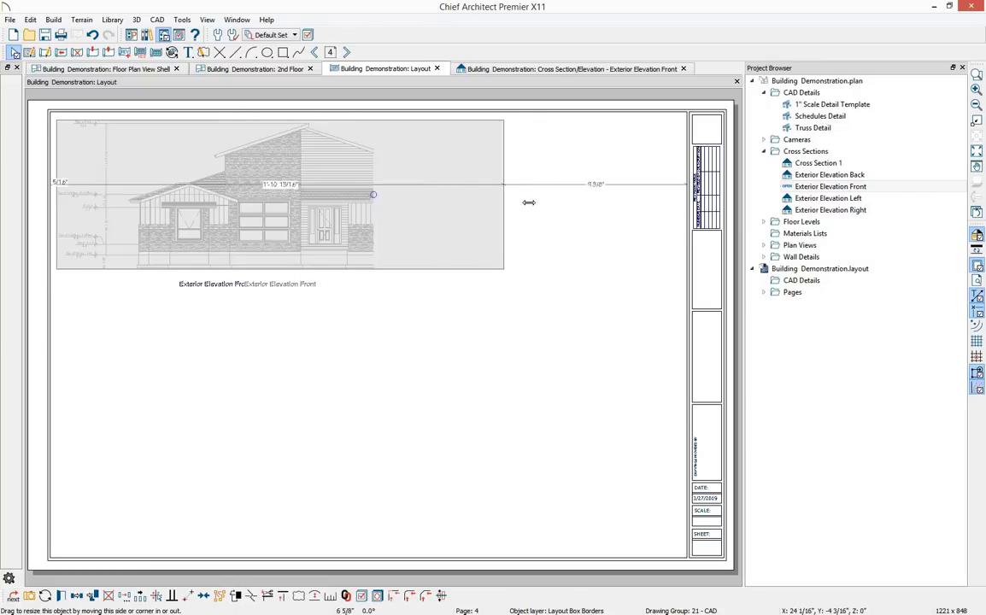
{"action": "left_click", "coordinate": [483, 342]}
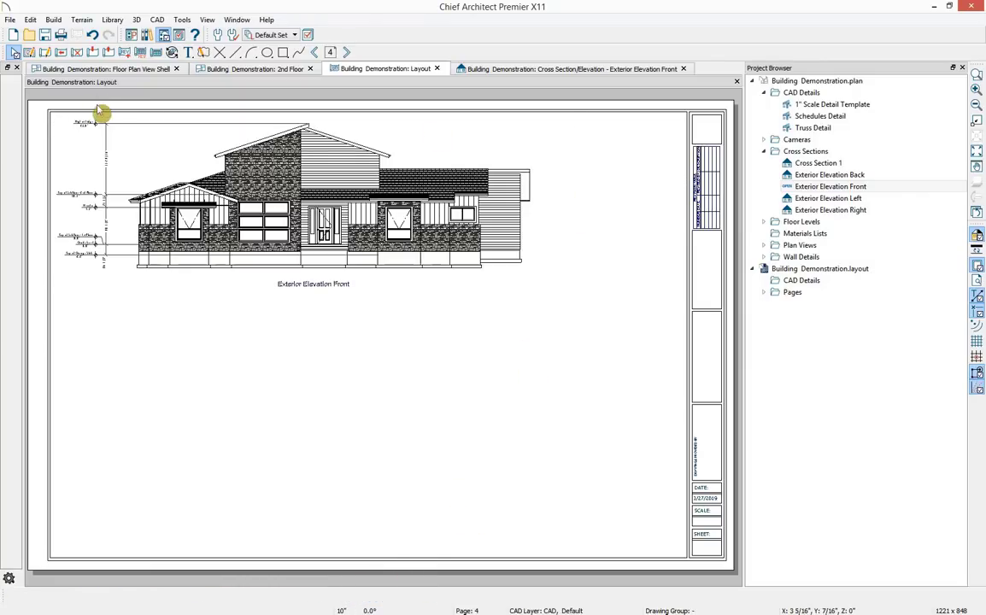
Close the Exterior Elevation Front view and update its copy on the layout
{"action": "left_click", "coordinate": [684, 69]}
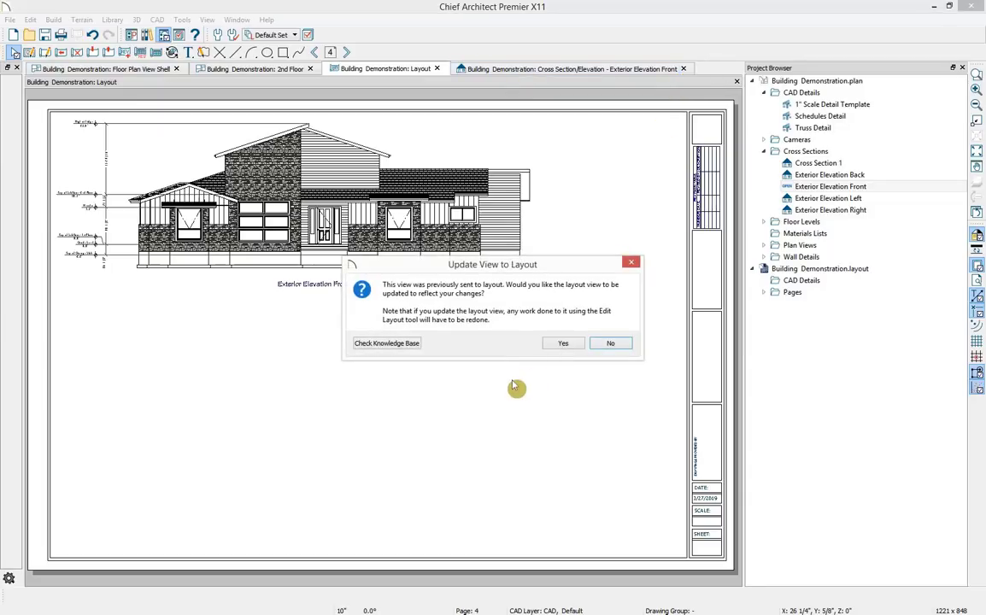
{"action": "left_click", "coordinate": [564, 344]}
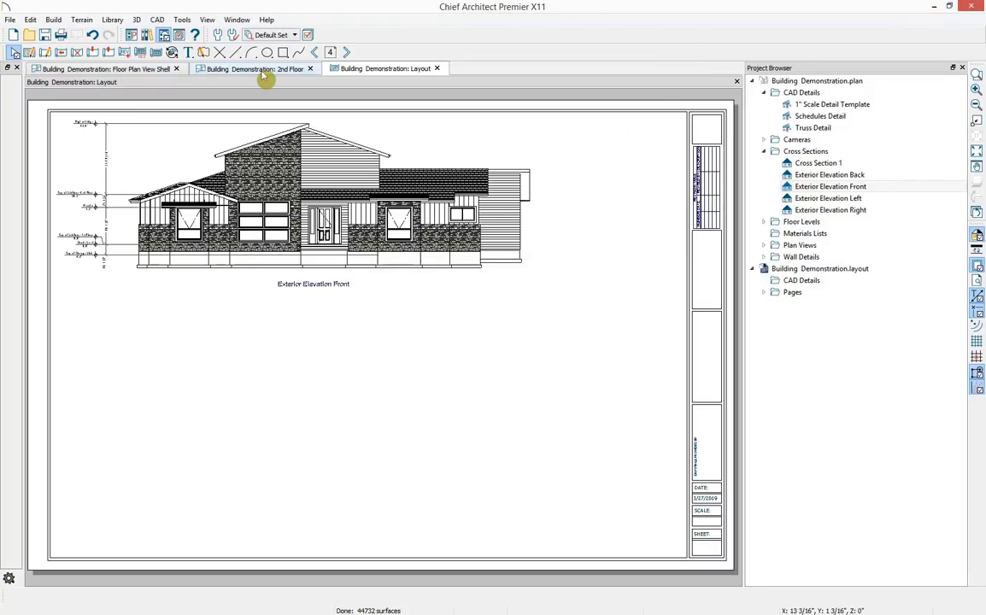
Open the Floor Plan View Shell and display the whole first floor with its surrounding elevation callouts
{"action": "double_click", "coordinate": [775, 152]}
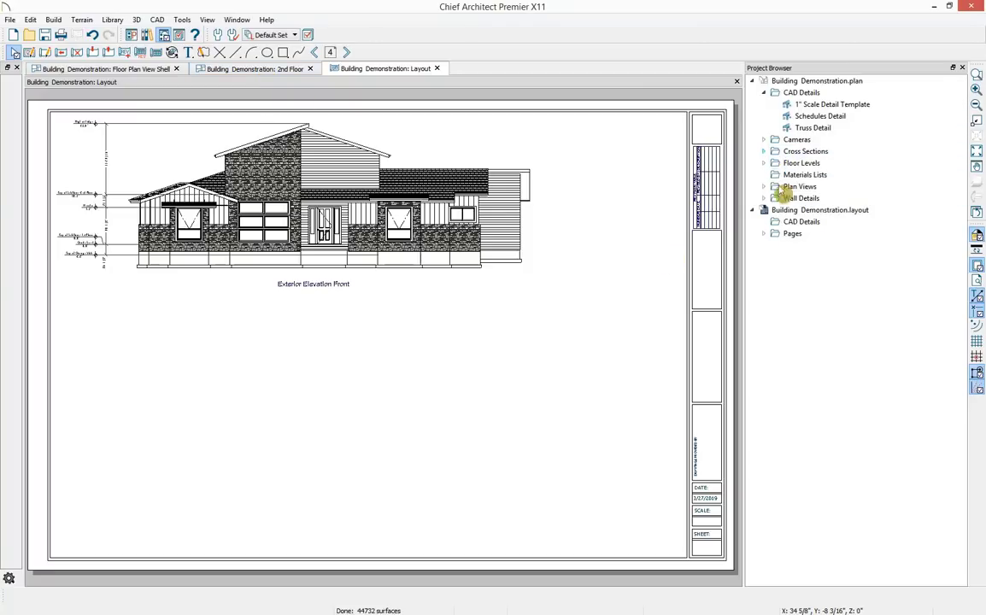
{"action": "double_click", "coordinate": [774, 187]}
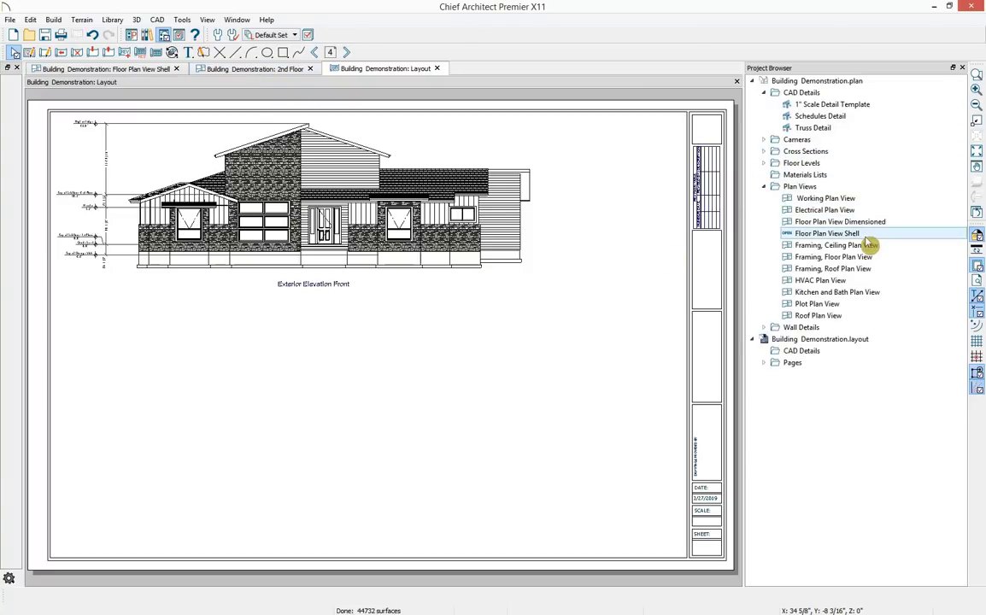
{"action": "double_click", "coordinate": [826, 233]}
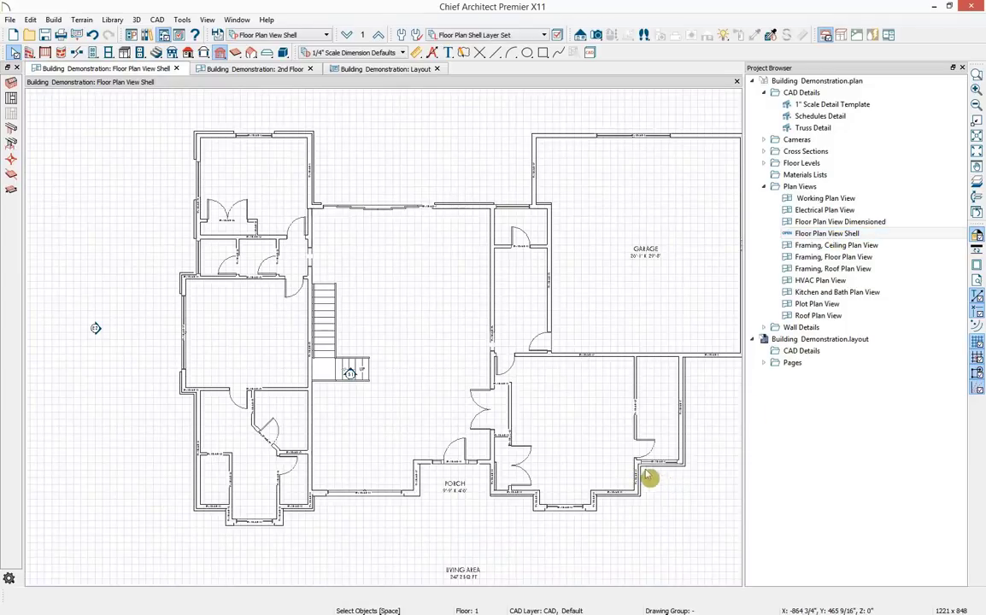
{"action": "scroll", "coordinate": [634, 334], "scroll_direction": "up", "scroll_amount": 4}
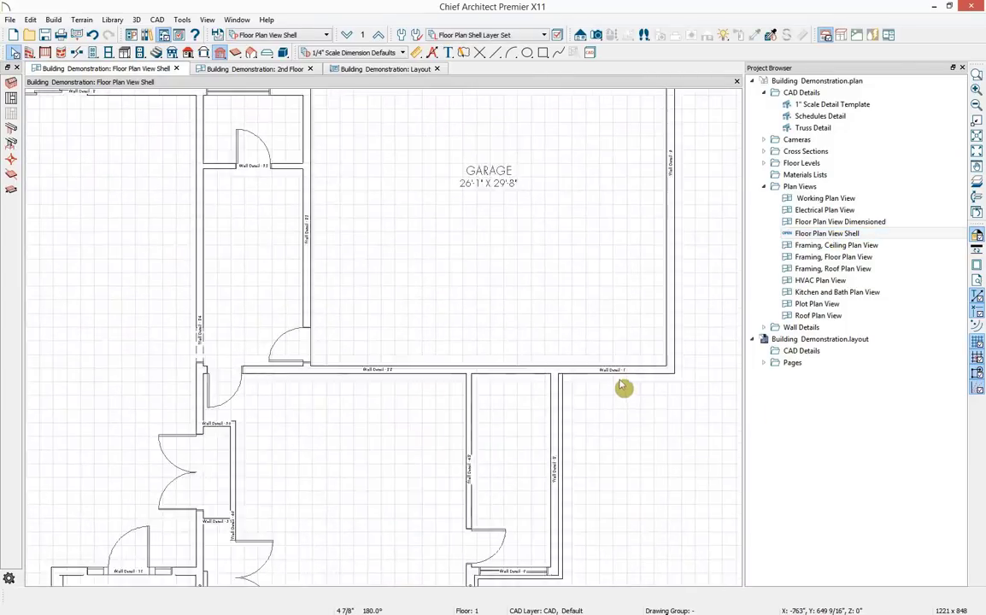
{"action": "scroll", "coordinate": [651, 413], "scroll_direction": "down", "scroll_amount": 2}
{"action": "scroll", "coordinate": [574, 366], "scroll_direction": "down", "scroll_amount": 3}
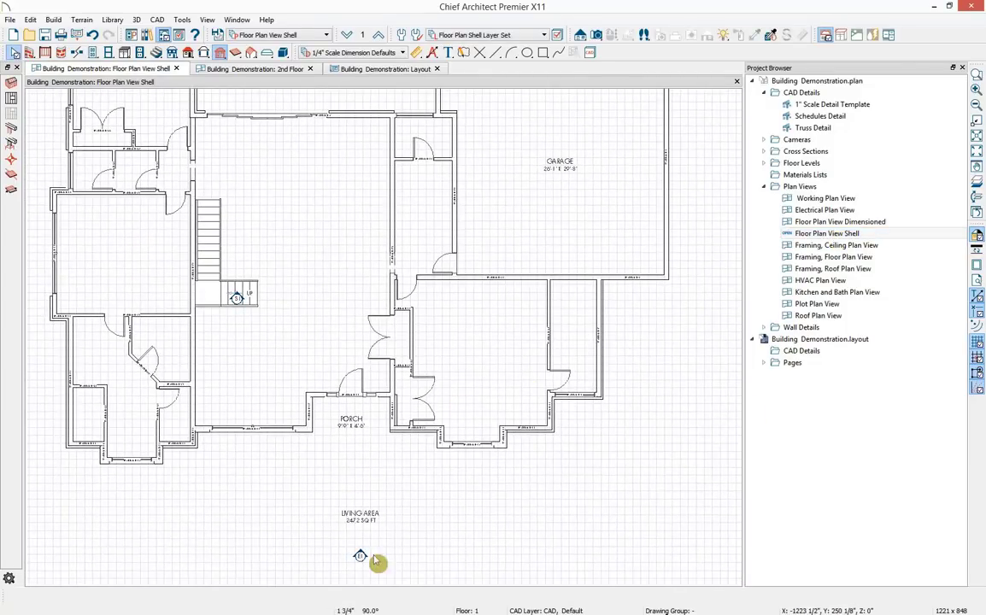
{"action": "scroll", "coordinate": [440, 464], "scroll_direction": "down", "scroll_amount": 1}
{"action": "middle_click_drag", "start_coordinate": [129, 115], "coordinate": [134, 145]}
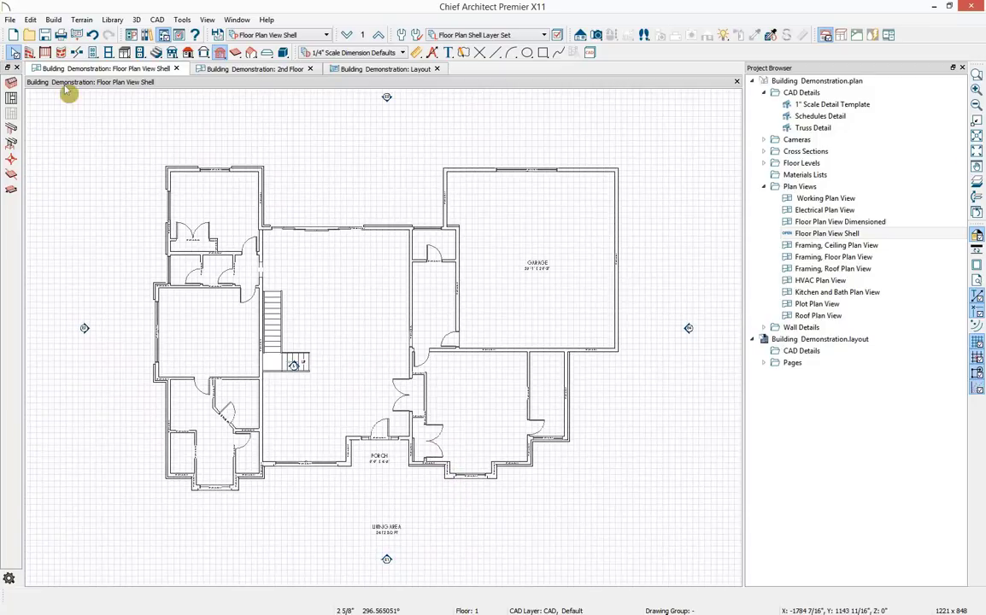
Send the entire Floor Plan View Shell to layout page 2 at 1/4 in = 1 ft and move it toward the sheet's upper-left corner
{"action": "left_click", "coordinate": [77, 35]}
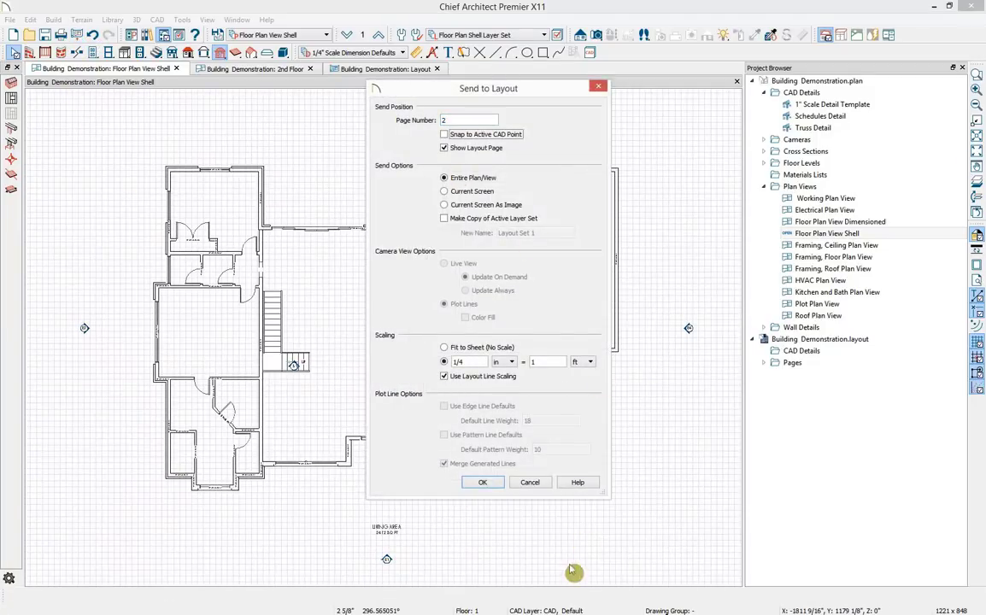
{"action": "left_click", "coordinate": [482, 481]}
{"action": "left_click_drag", "start_coordinate": [382, 335], "coordinate": [303, 308]}
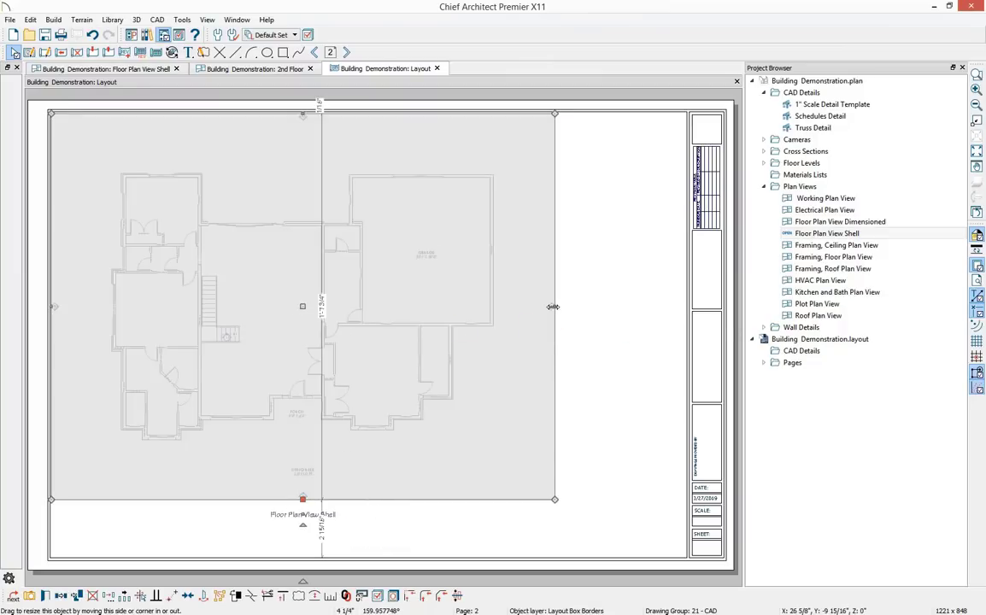
Crop the plan's layout box on all four sides to exclude the outer callouts and living area label, then reposition it in the sheet's upper-left corner
{"action": "left_click_drag", "start_coordinate": [556, 306], "coordinate": [509, 306]}
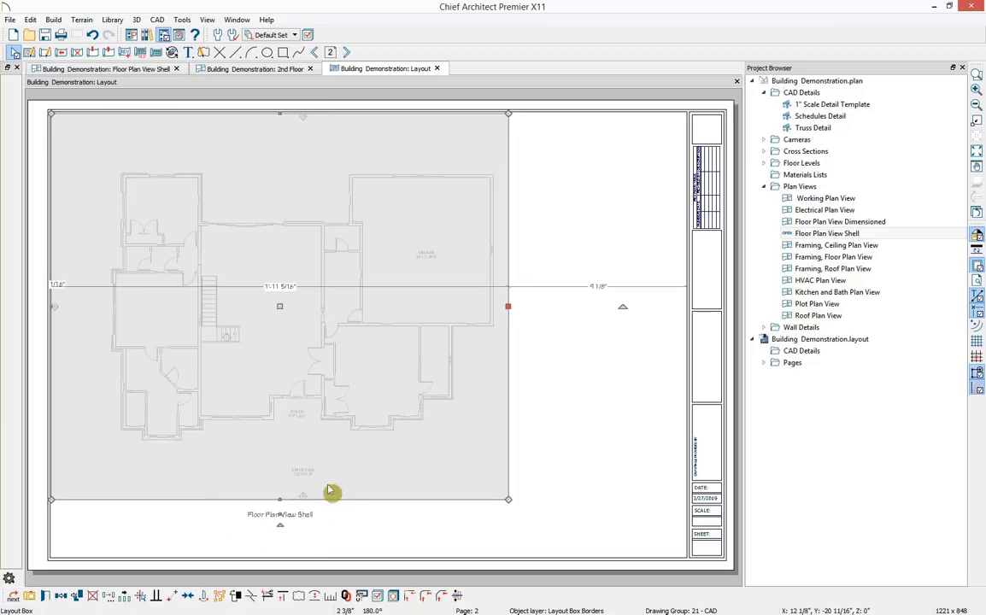
{"action": "left_click_drag", "start_coordinate": [309, 505], "coordinate": [282, 461]}
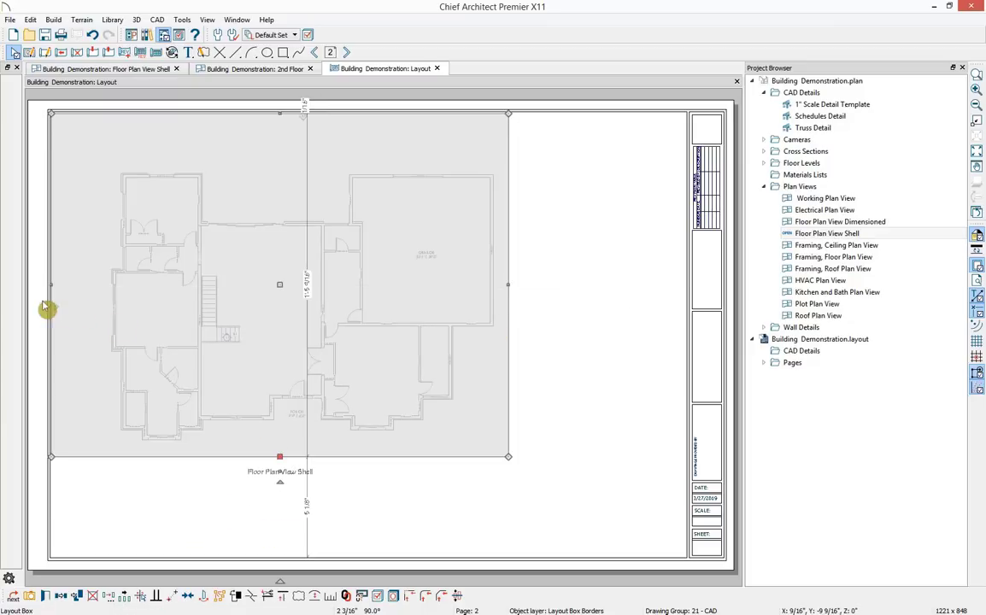
{"action": "left_click_drag", "start_coordinate": [69, 287], "coordinate": [98, 287]}
{"action": "left_click_drag", "start_coordinate": [303, 115], "coordinate": [305, 156]}
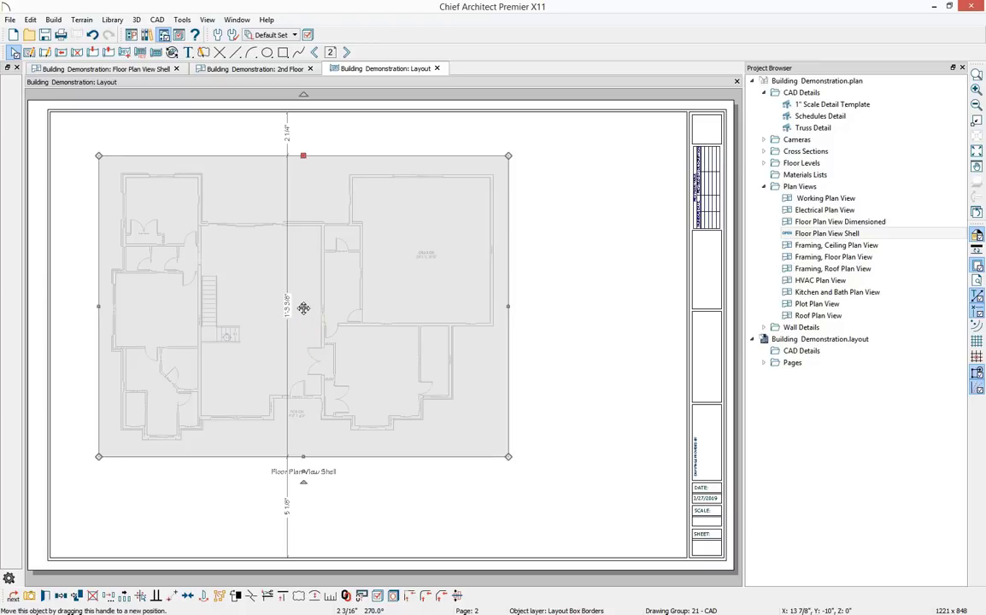
{"action": "left_click_drag", "start_coordinate": [303, 306], "coordinate": [257, 264]}
{"action": "left_click", "coordinate": [486, 383]}
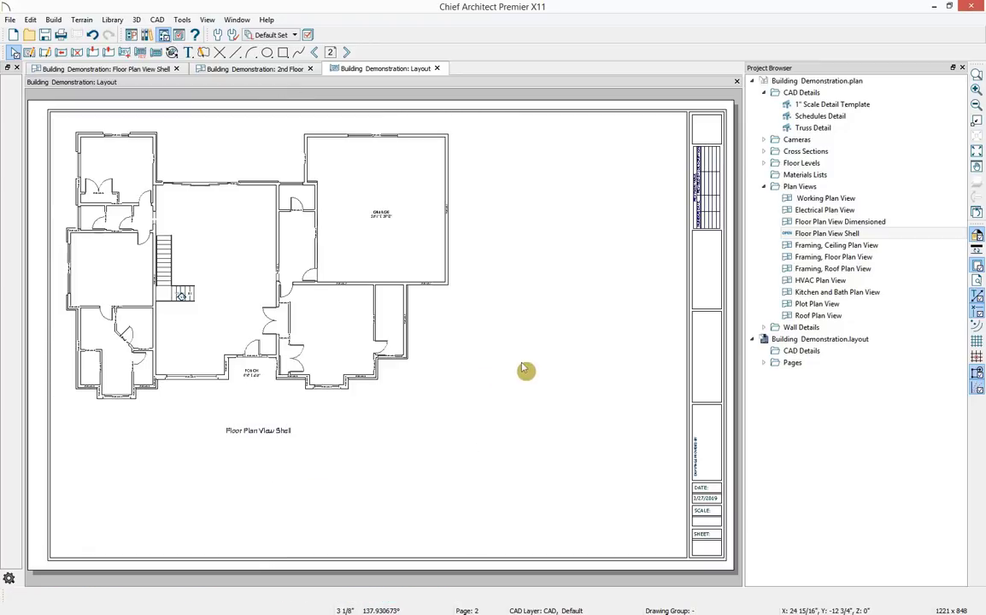
Send the entire first-floor Wall Detail - 1 to layout page 2 at 1/4 in = 1 ft and place it beside the garage's upper right corner
{"action": "left_click", "coordinate": [764, 328]}
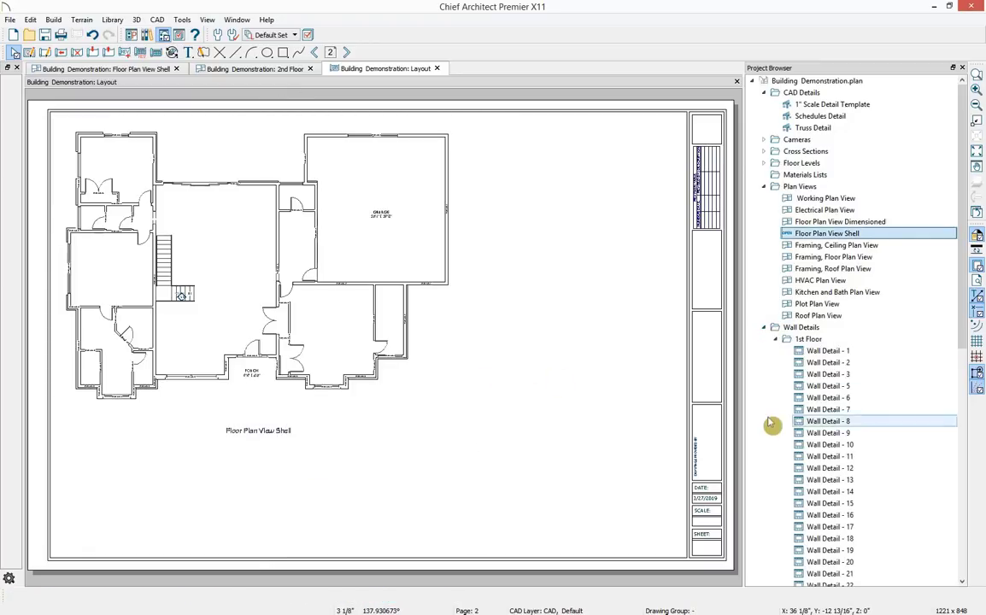
{"action": "double_click", "coordinate": [827, 351]}
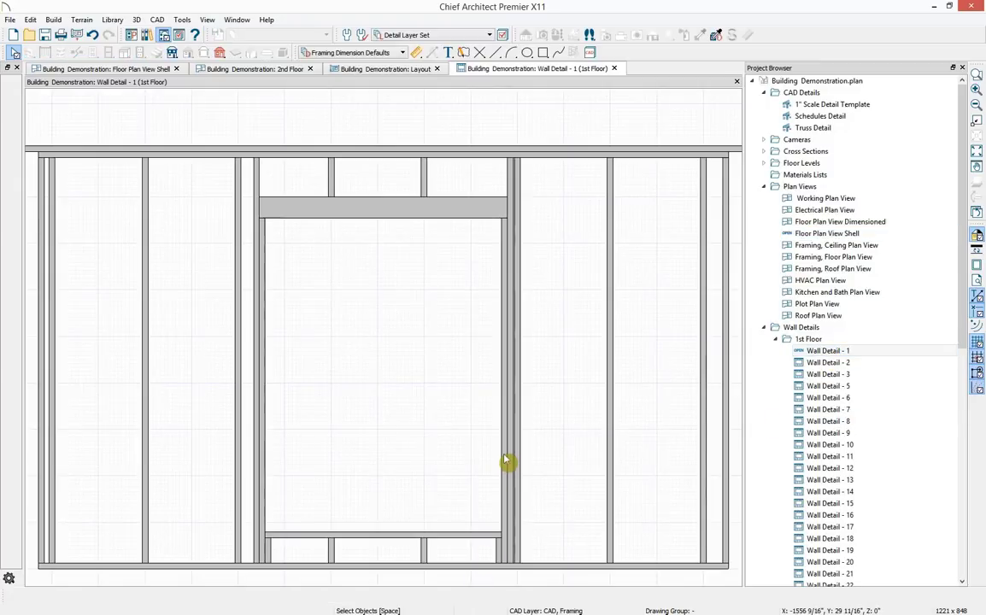
{"action": "scroll", "coordinate": [505, 458], "scroll_direction": "down", "scroll_amount": 1}
{"action": "middle_click_drag", "start_coordinate": [504, 455], "coordinate": [490, 399]}
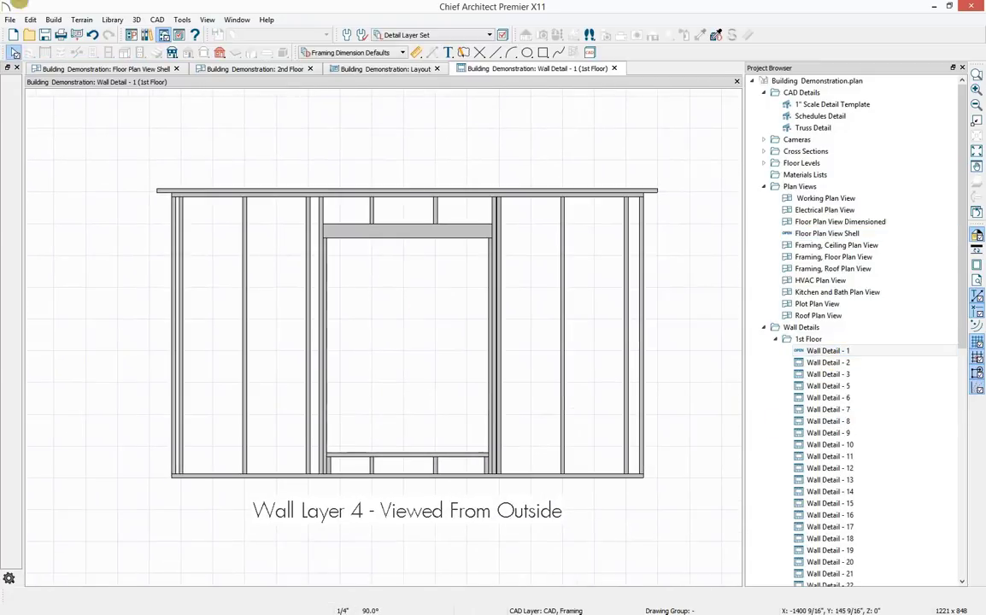
{"action": "left_click", "coordinate": [77, 35]}
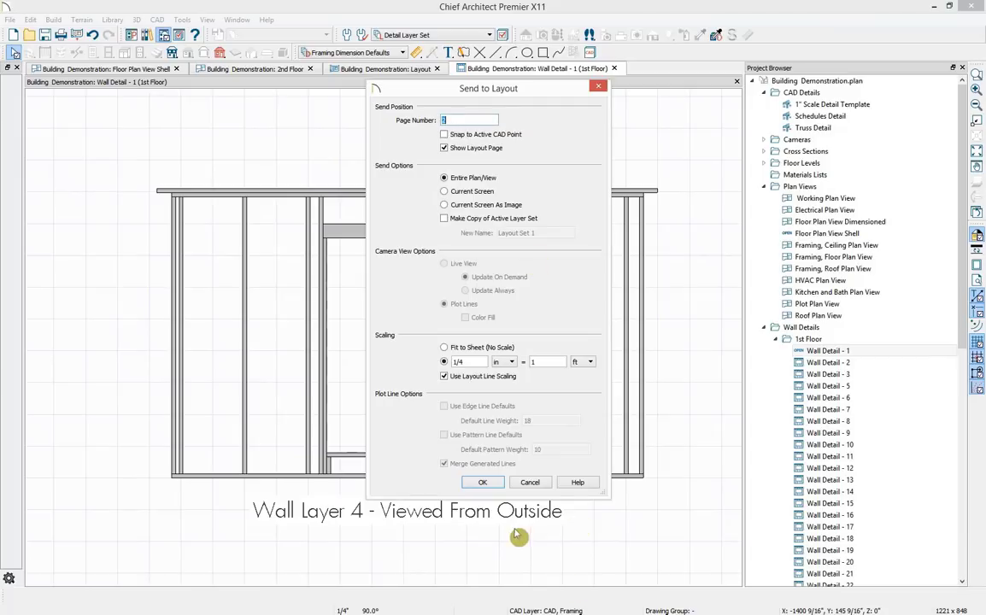
{"action": "left_click", "coordinate": [483, 484]}
{"action": "left_click", "coordinate": [376, 341]}
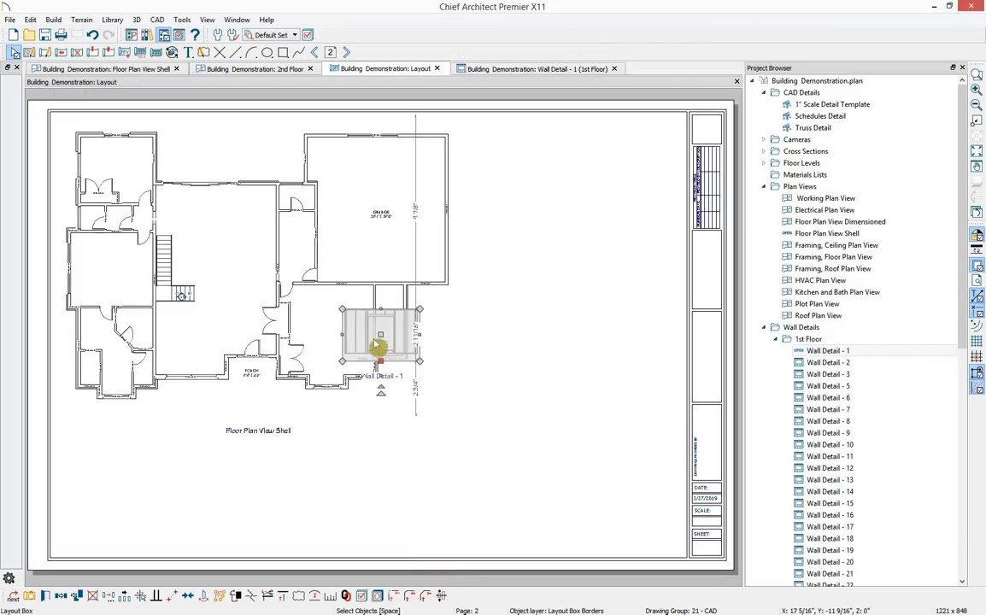
{"action": "left_click_drag", "start_coordinate": [461, 291], "coordinate": [491, 151]}
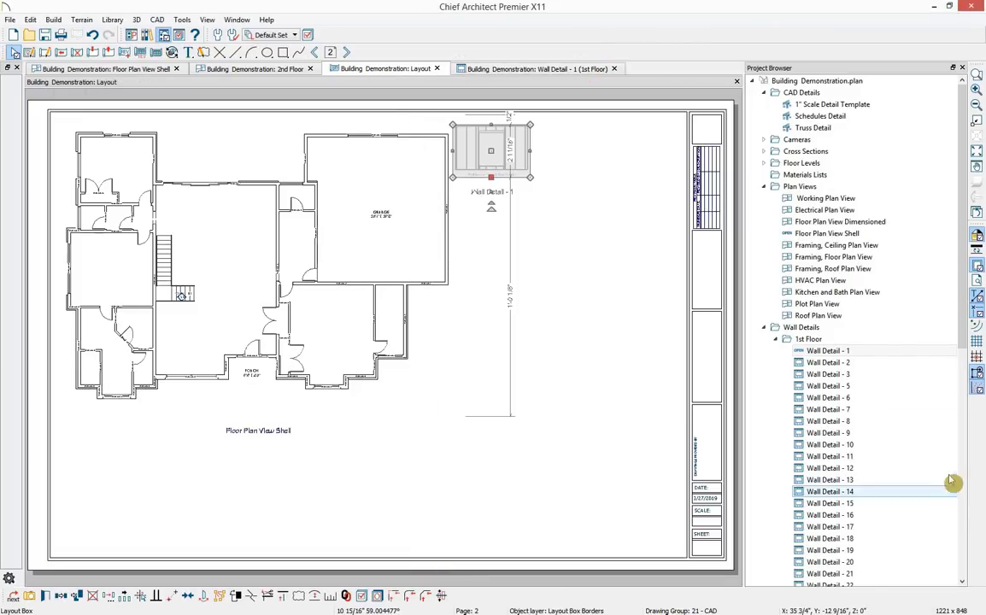
Send the entire first-floor Wall Detail - 2 to layout page 2 at 1/4 in = 1 ft and place it directly below Wall Detail - 1
{"action": "left_click", "coordinate": [850, 364]}
{"action": "double_click", "coordinate": [850, 364]}
{"action": "scroll", "coordinate": [513, 460], "scroll_direction": "down", "scroll_amount": 2}
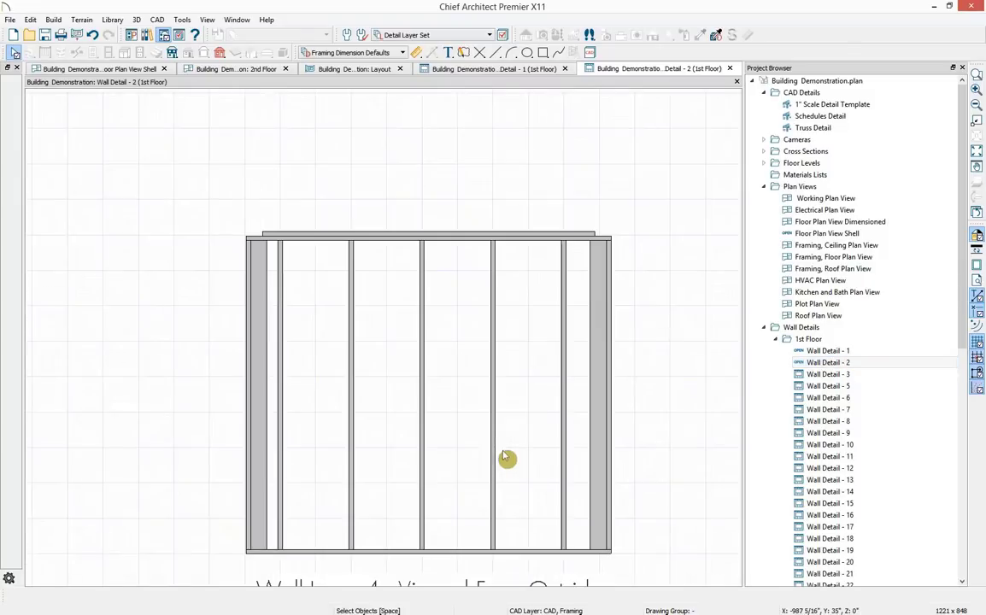
{"action": "scroll", "coordinate": [560, 453], "scroll_direction": "down", "scroll_amount": 1}
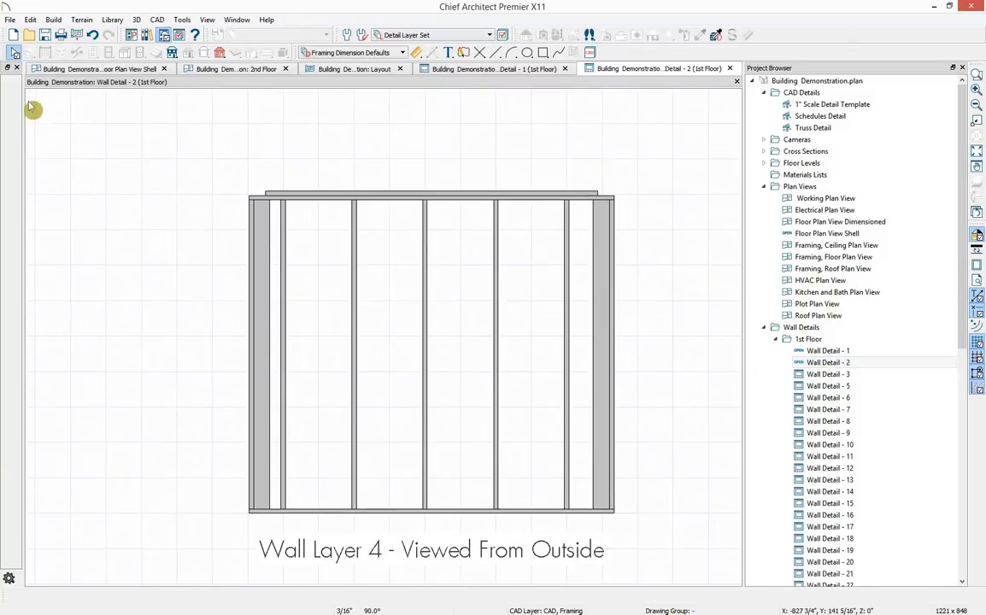
{"action": "left_click", "coordinate": [74, 35]}
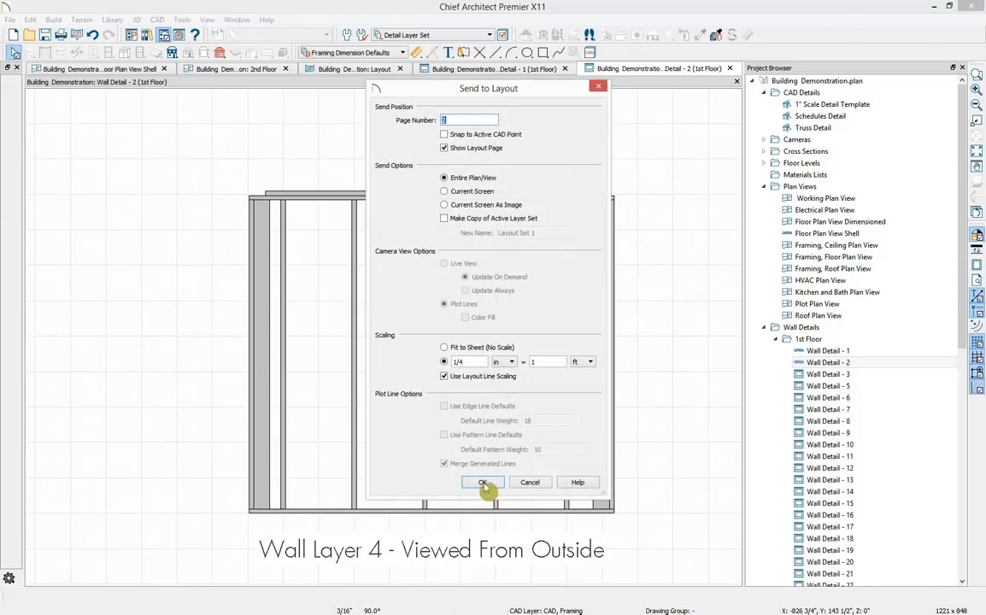
{"action": "left_click", "coordinate": [485, 484]}
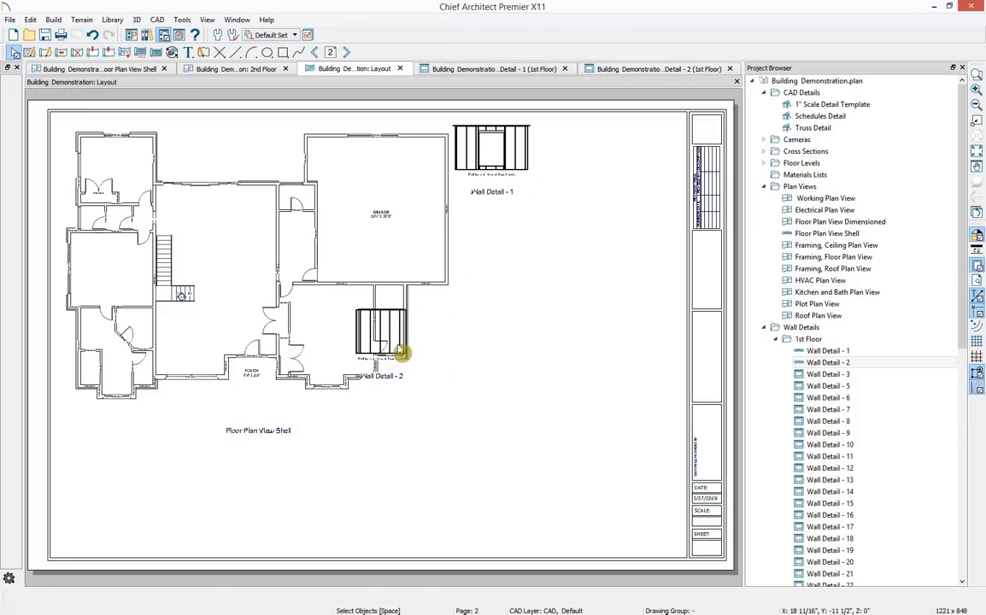
{"action": "left_click", "coordinate": [508, 252]}
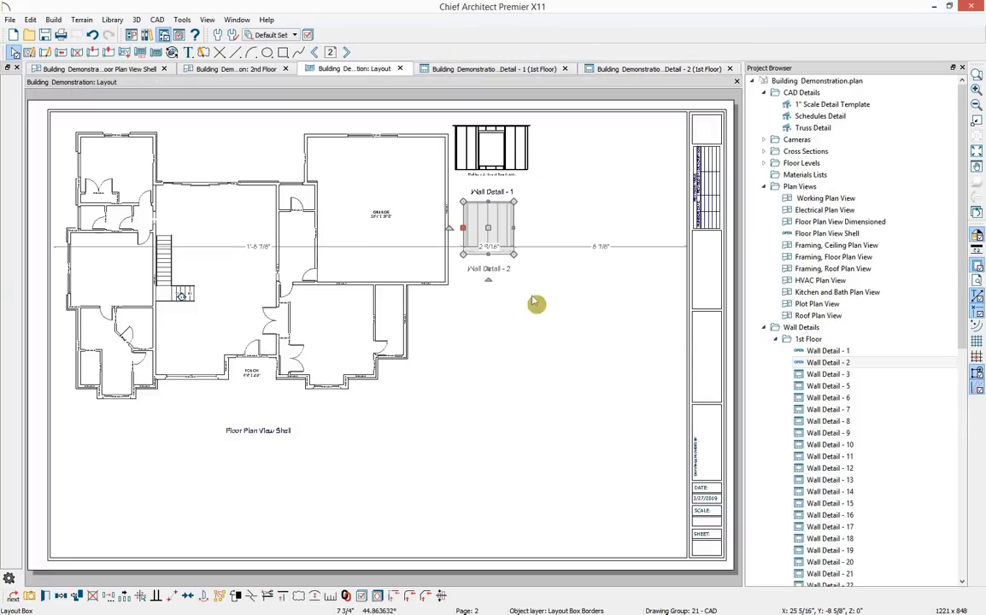
{"action": "left_click", "coordinate": [634, 319]}
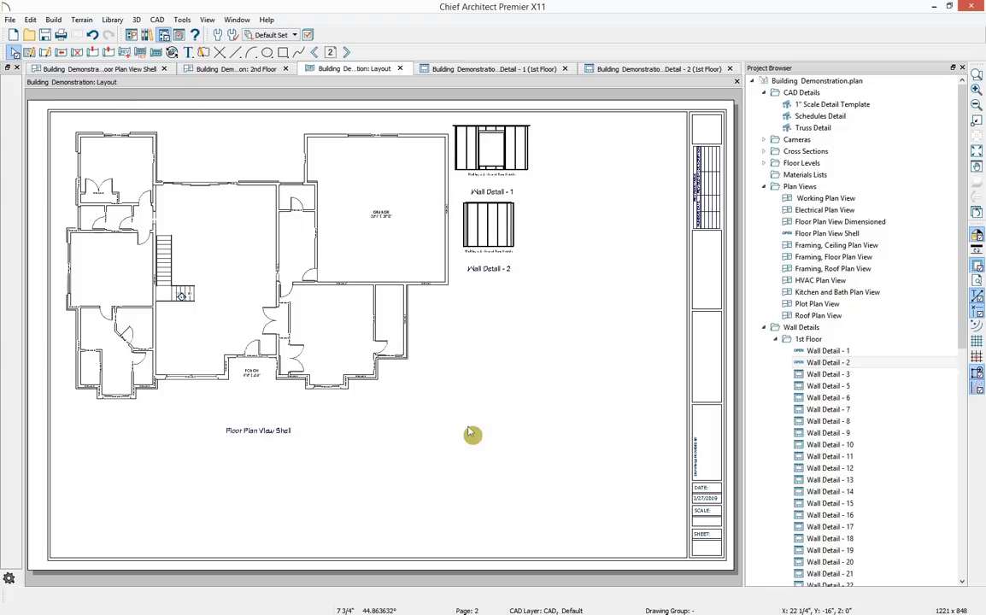
Check the wall labels on the layout's floor plan and close the two open wall detail views
{"action": "scroll", "coordinate": [368, 324], "scroll_direction": "up", "scroll_amount": 5}
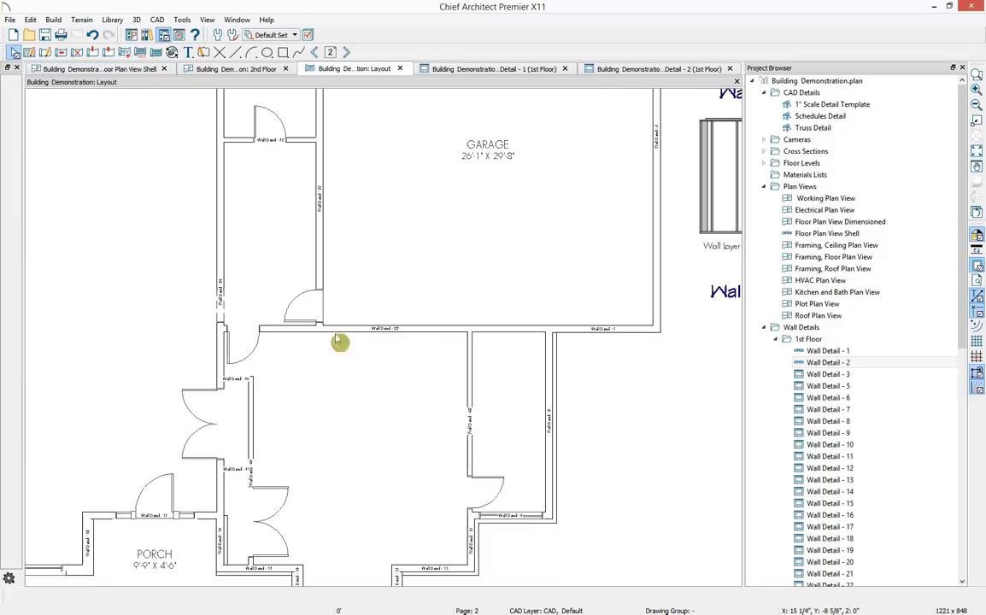
{"action": "scroll", "coordinate": [367, 346], "scroll_direction": "down", "scroll_amount": 5}
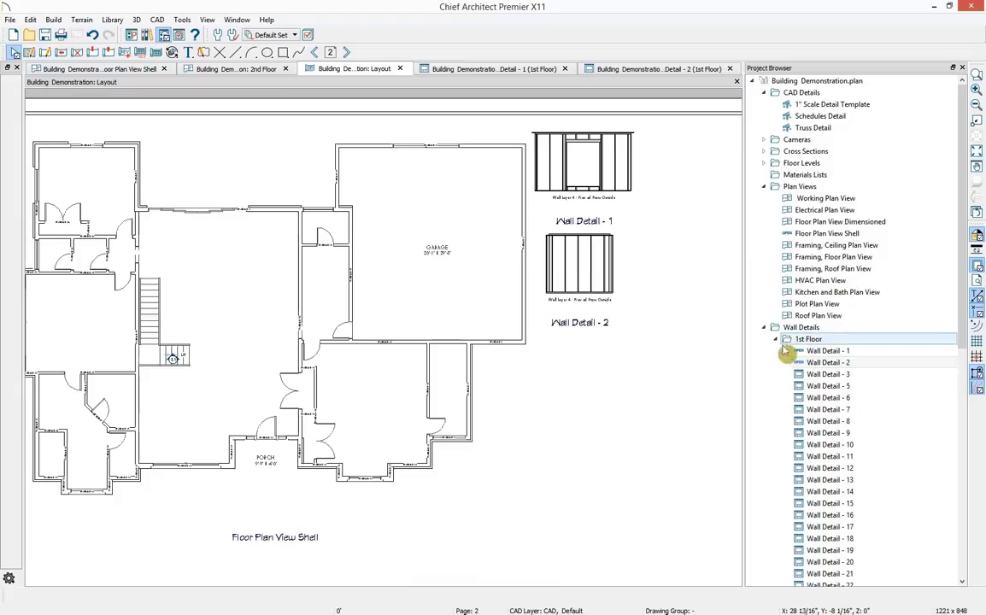
{"action": "left_click", "coordinate": [766, 328]}
{"action": "left_click", "coordinate": [564, 69]}
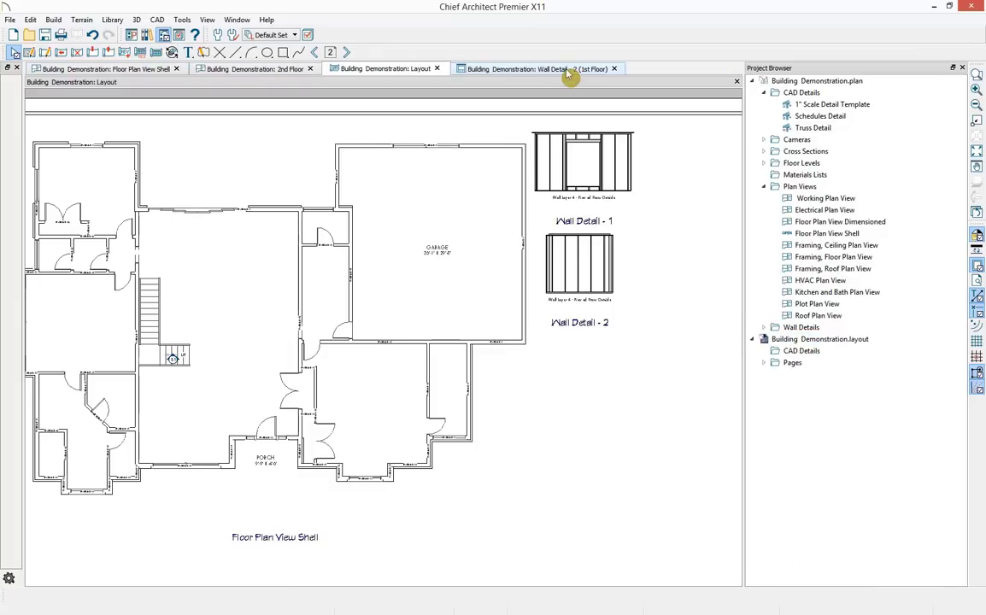
{"action": "left_click", "coordinate": [614, 70]}
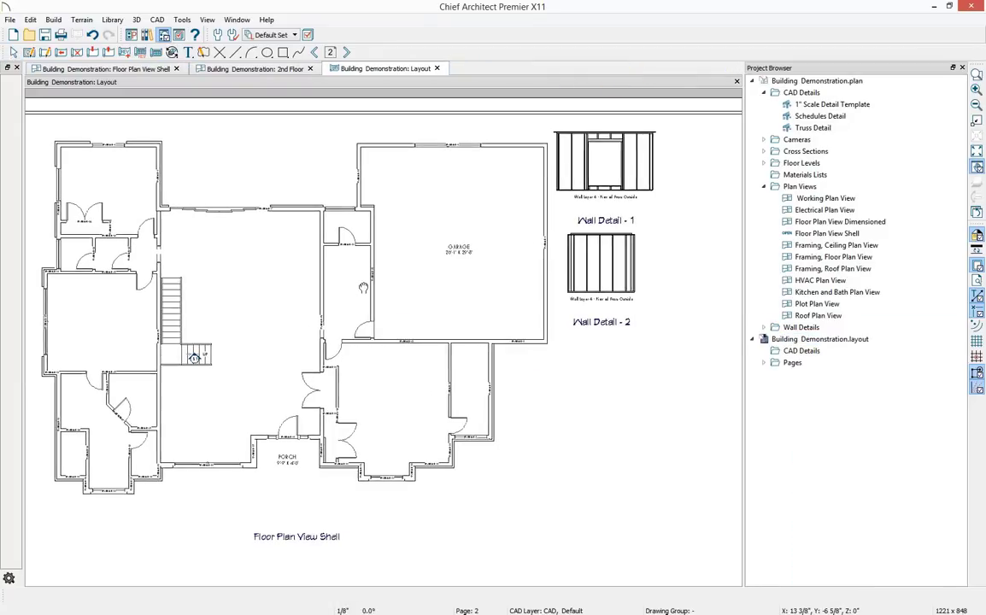
Open the Cross Section 1 view and frame the stairs with their headroom dimension
{"action": "middle_click_drag", "start_coordinate": [335, 307], "coordinate": [425, 304]}
{"action": "left_click", "coordinate": [763, 186]}
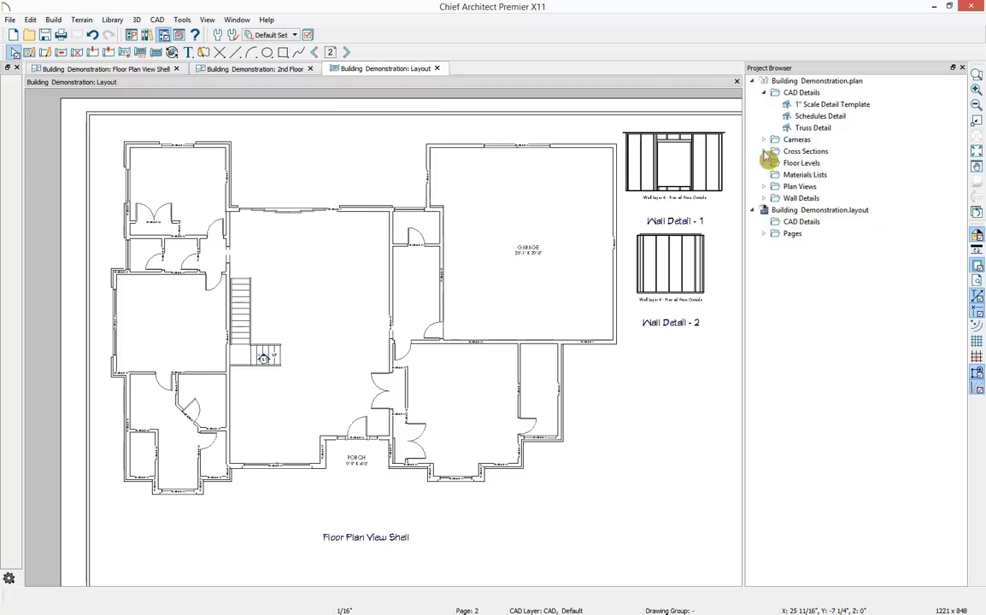
{"action": "left_click", "coordinate": [764, 152]}
{"action": "double_click", "coordinate": [818, 163]}
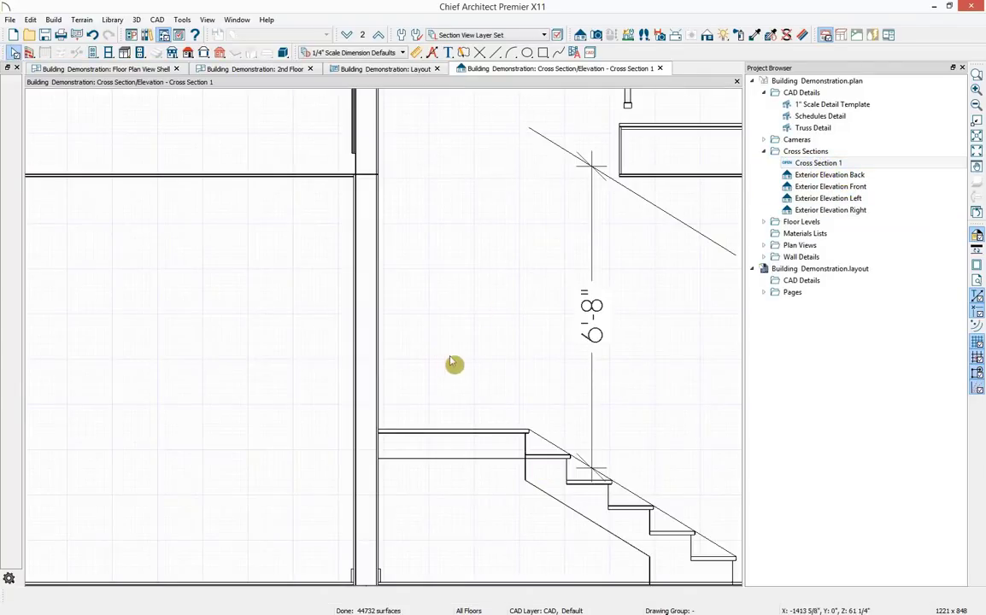
{"action": "middle_click_drag", "start_coordinate": [455, 363], "coordinate": [343, 341]}
Rename Cross Section 1 as Stair Section
{"action": "left_click", "coordinate": [815, 165]}
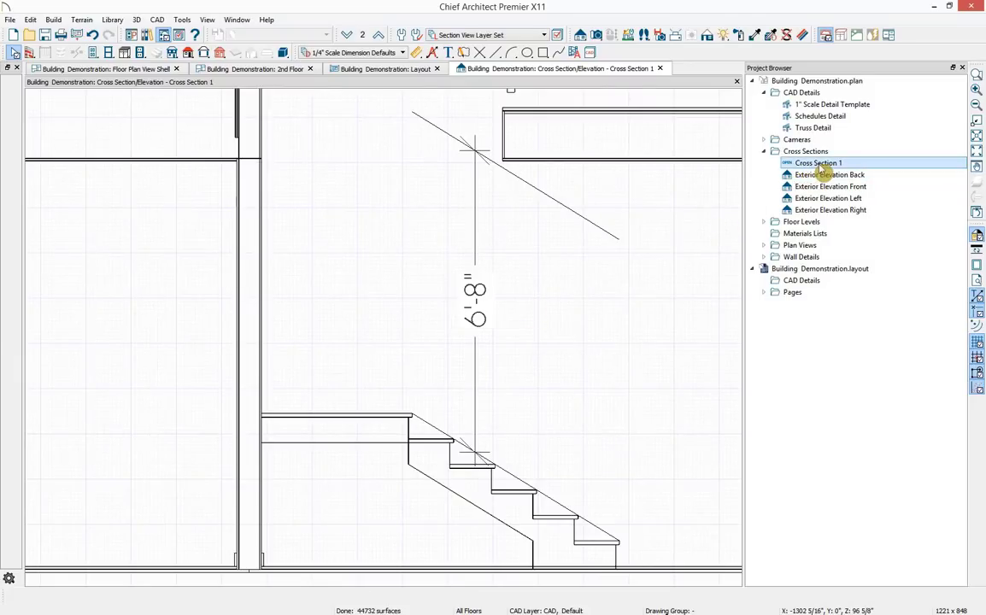
{"action": "left_click", "coordinate": [841, 164]}
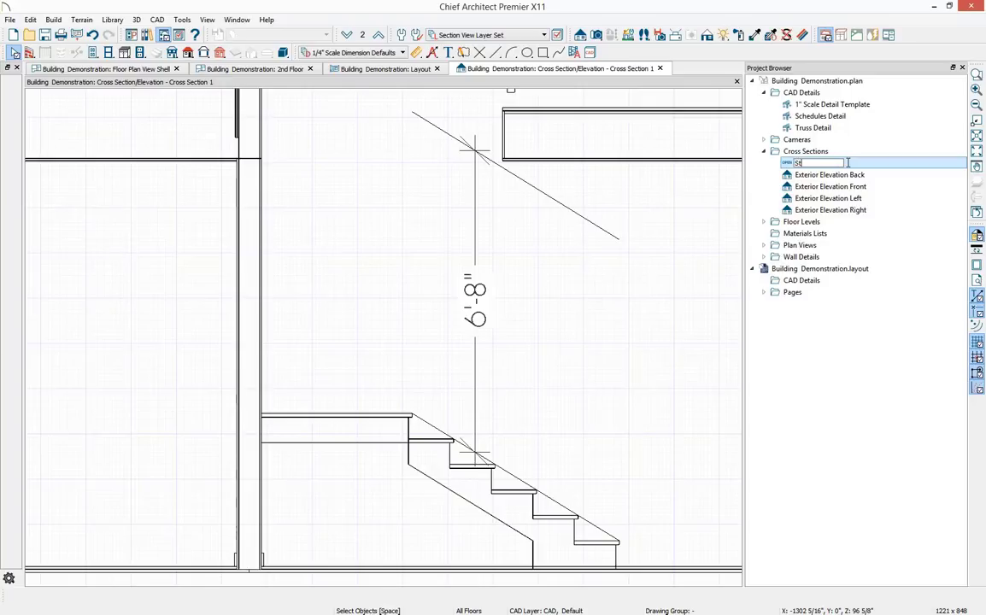
{"action": "type", "text": "Stair Section"}
{"action": "key", "text": "Return"}
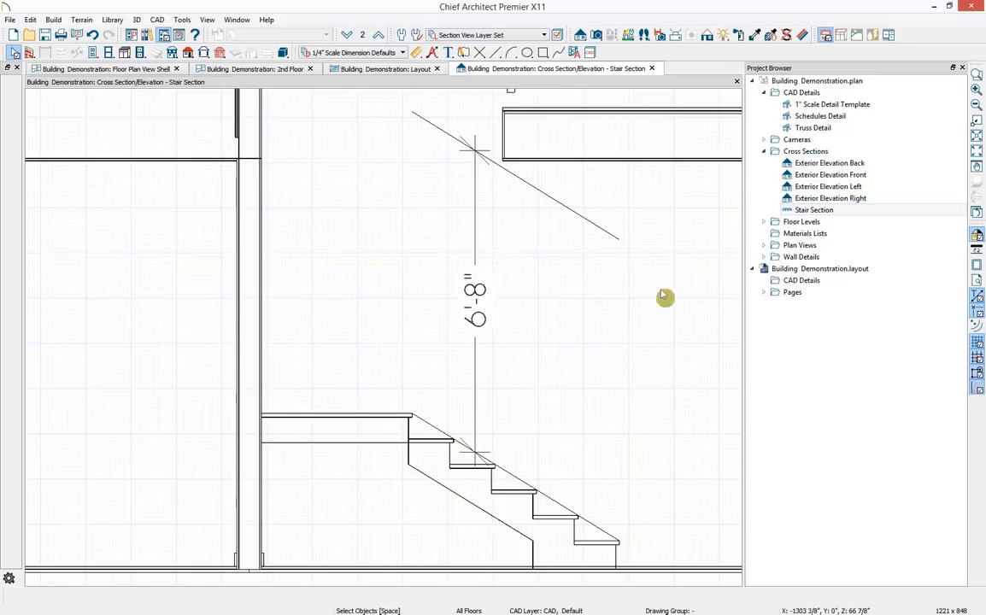
Send the current screen of the Stair Section to layout page 5 as plot lines at 1/4 in = 1 ft
{"action": "left_click", "coordinate": [75, 35]}
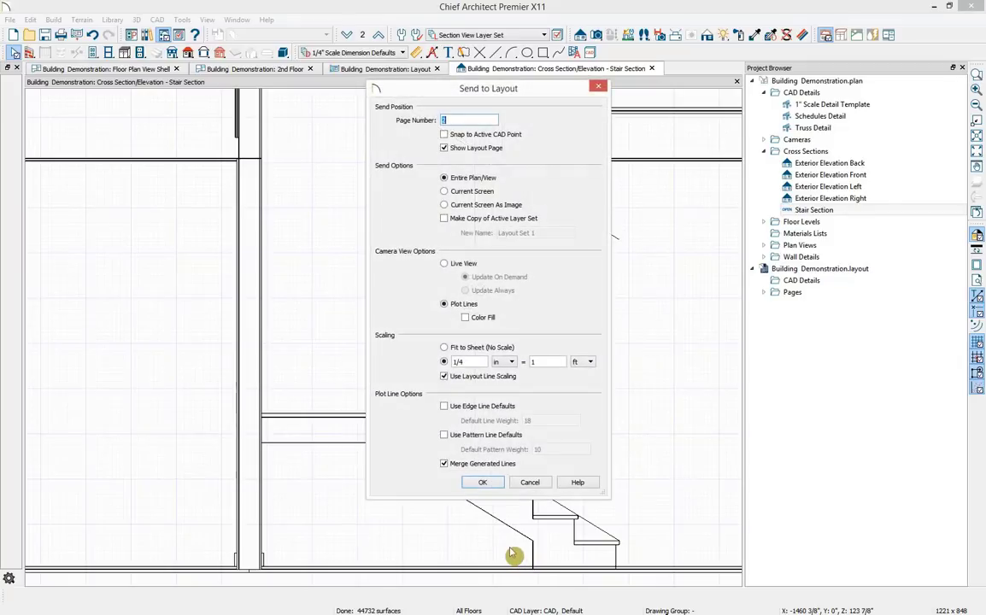
{"action": "type", "text": "2"}
{"action": "left_click", "coordinate": [445, 192]}
{"action": "type", "text": "5"}
{"action": "key", "text": "Tab"}
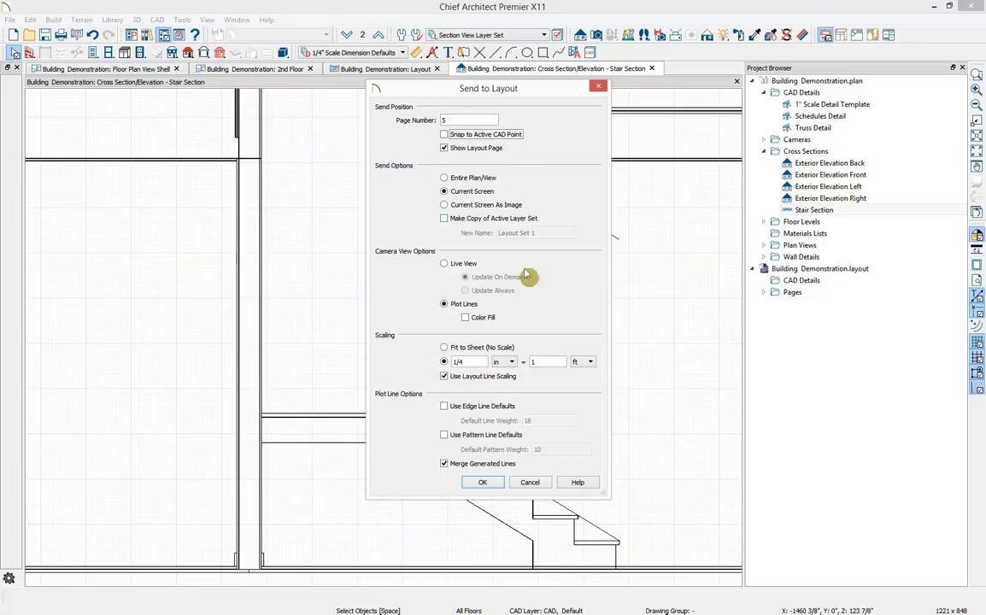
{"action": "left_click", "coordinate": [480, 484]}
Change the scale of the Stair Section's layout box to 1/2 in = 1 ft
{"action": "left_click", "coordinate": [551, 423]}
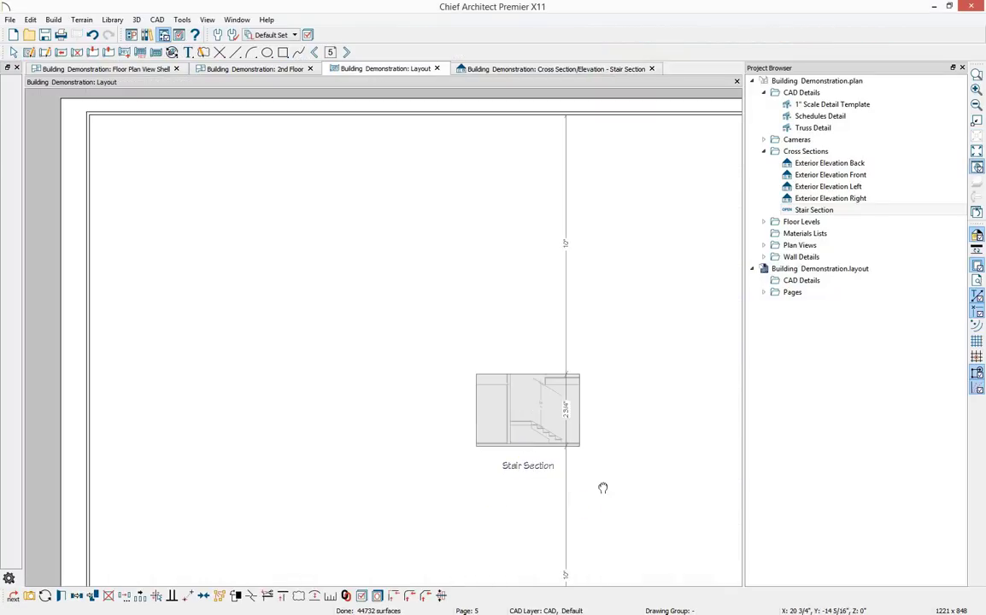
{"action": "middle_click_drag", "start_coordinate": [603, 489], "coordinate": [592, 376]}
{"action": "scroll", "coordinate": [591, 376], "scroll_direction": "down", "scroll_amount": 2}
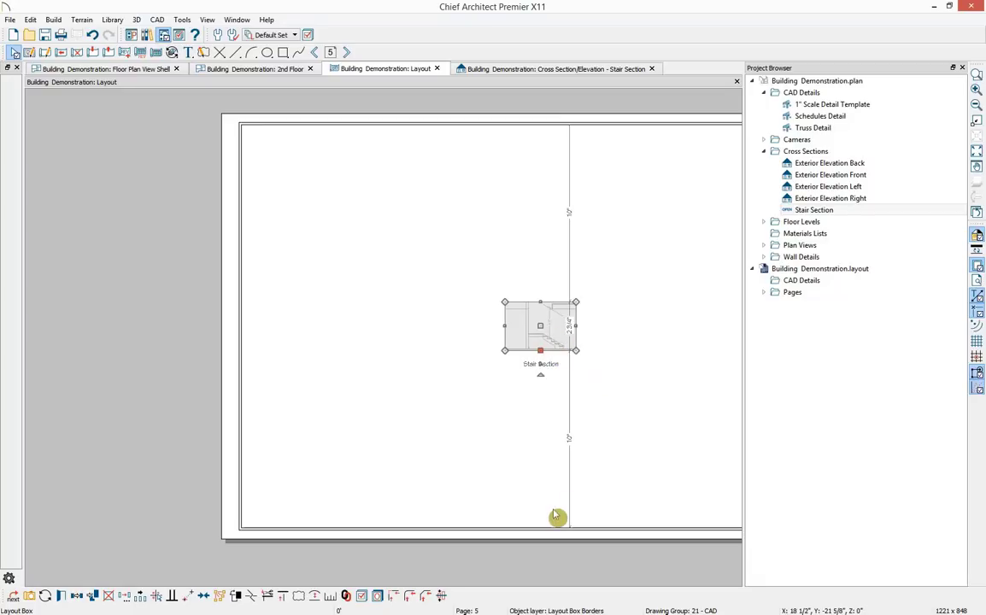
{"action": "scroll", "coordinate": [642, 414], "scroll_direction": "up", "scroll_amount": 1}
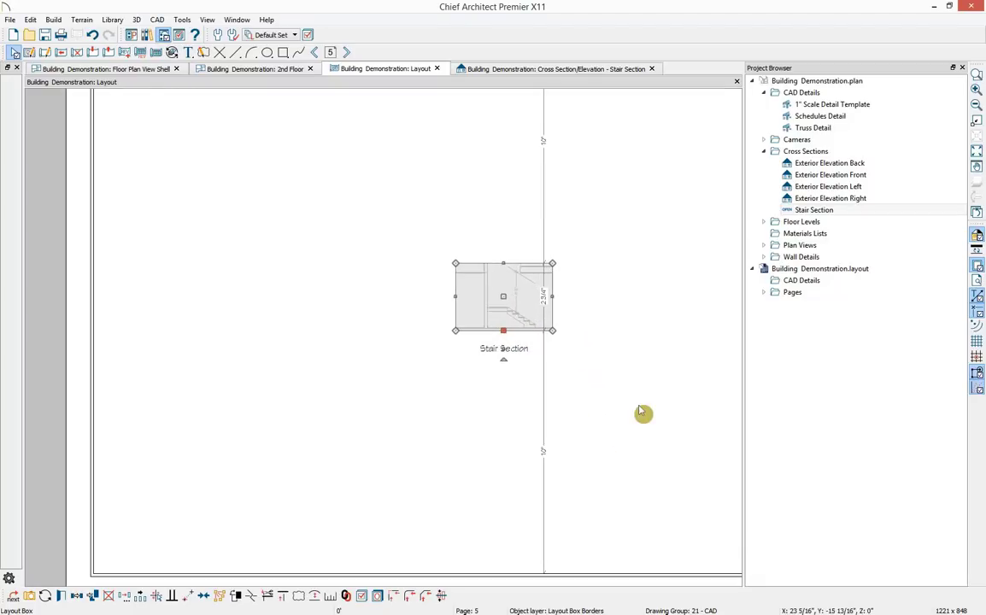
{"action": "left_click", "coordinate": [335, 598]}
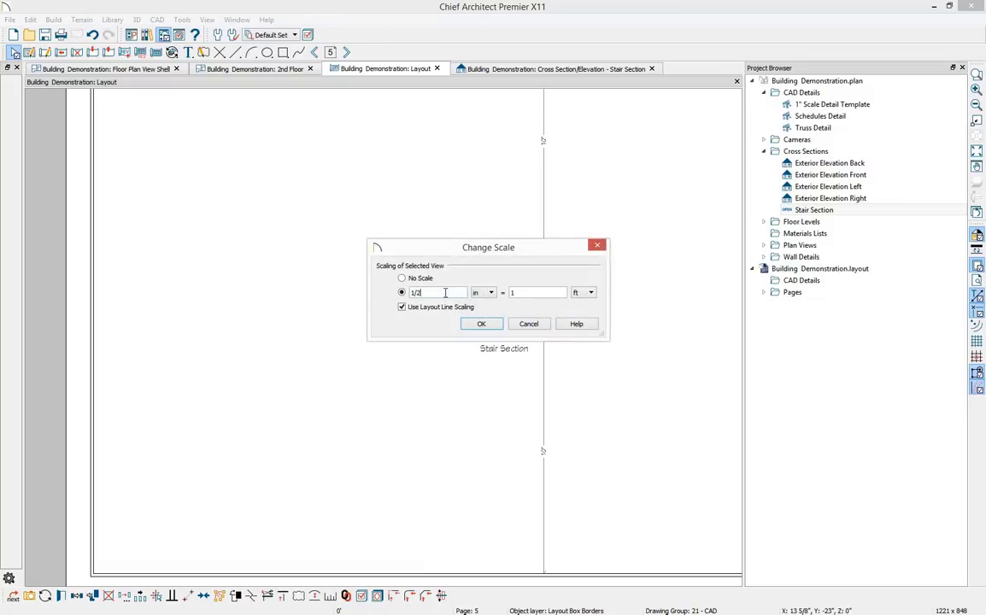
{"action": "left_click", "coordinate": [481, 324]}
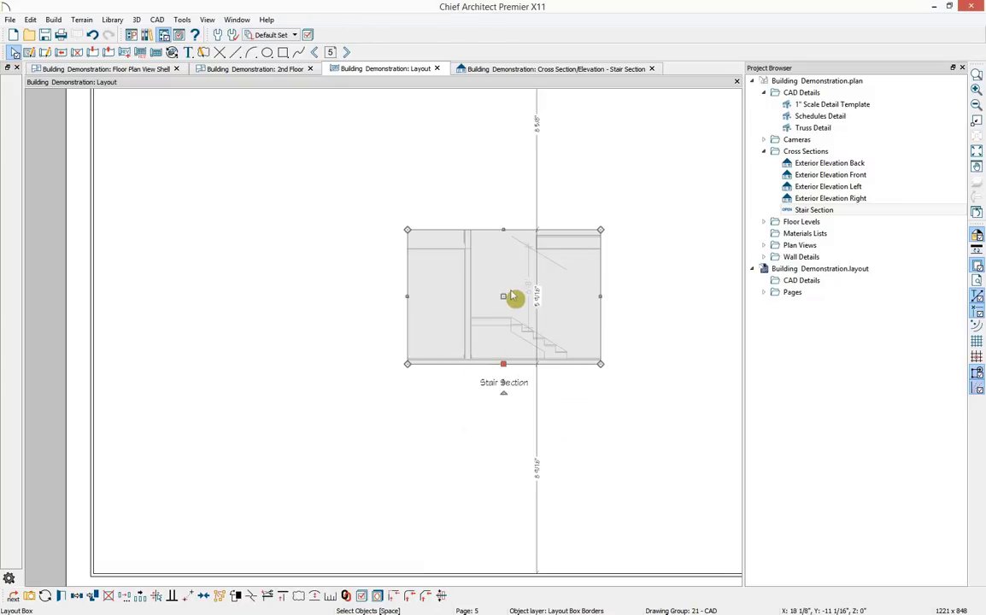
Move the Stair Section's layout box to the upper-left corner of the page 5 sheet
{"action": "left_click_drag", "start_coordinate": [502, 297], "coordinate": [245, 182]}
{"action": "left_click", "coordinate": [443, 257]}
{"action": "scroll", "coordinate": [443, 258], "scroll_direction": "down", "scroll_amount": 4}
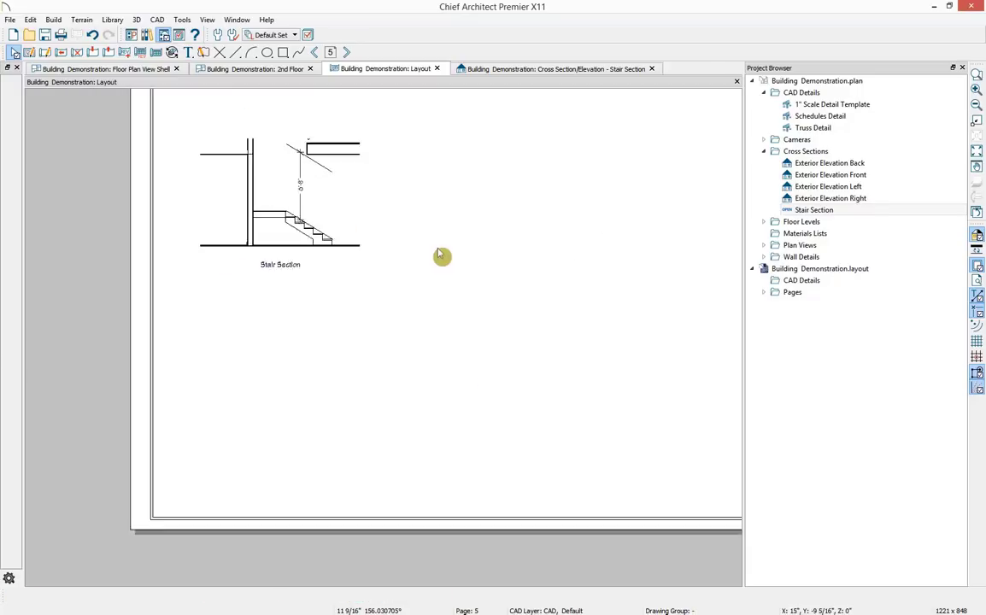
Close the Stair Section view and update its layout view to reflect the changes
{"action": "middle_click_drag", "start_coordinate": [441, 276], "coordinate": [407, 314]}
{"action": "scroll", "coordinate": [282, 279], "scroll_direction": "up", "scroll_amount": 2}
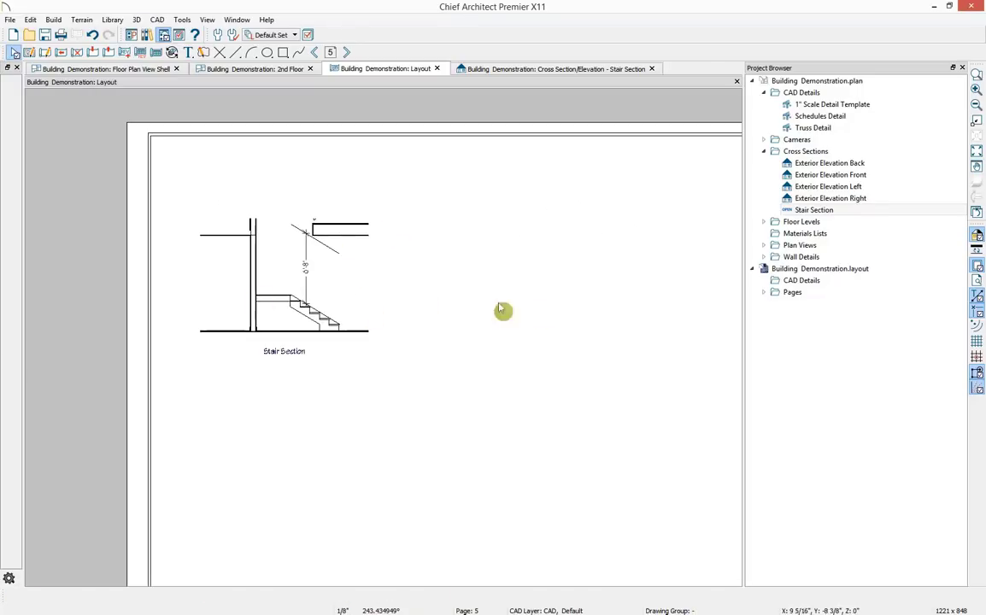
{"action": "left_click", "coordinate": [654, 69]}
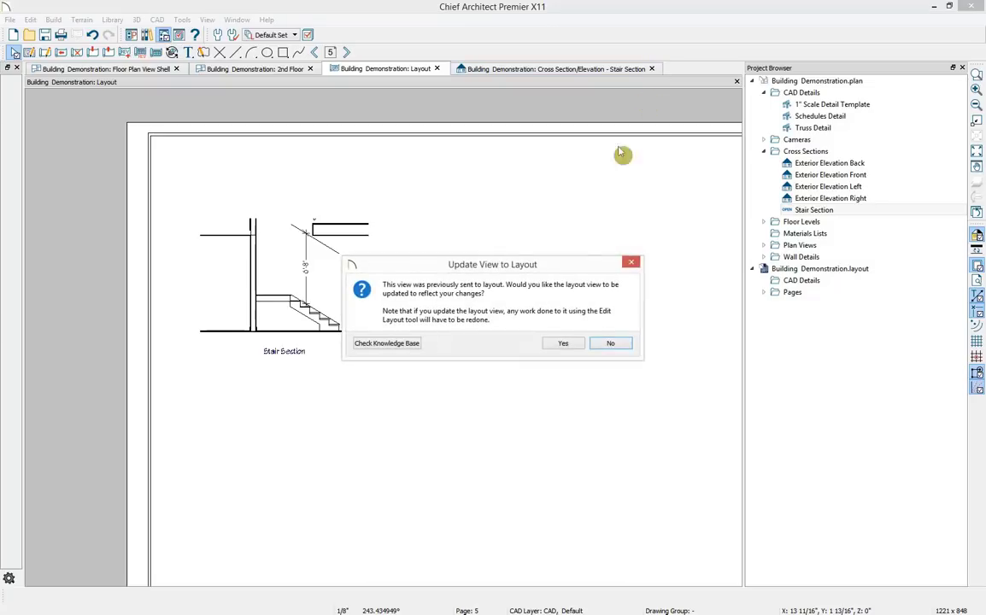
{"action": "left_click", "coordinate": [570, 346]}
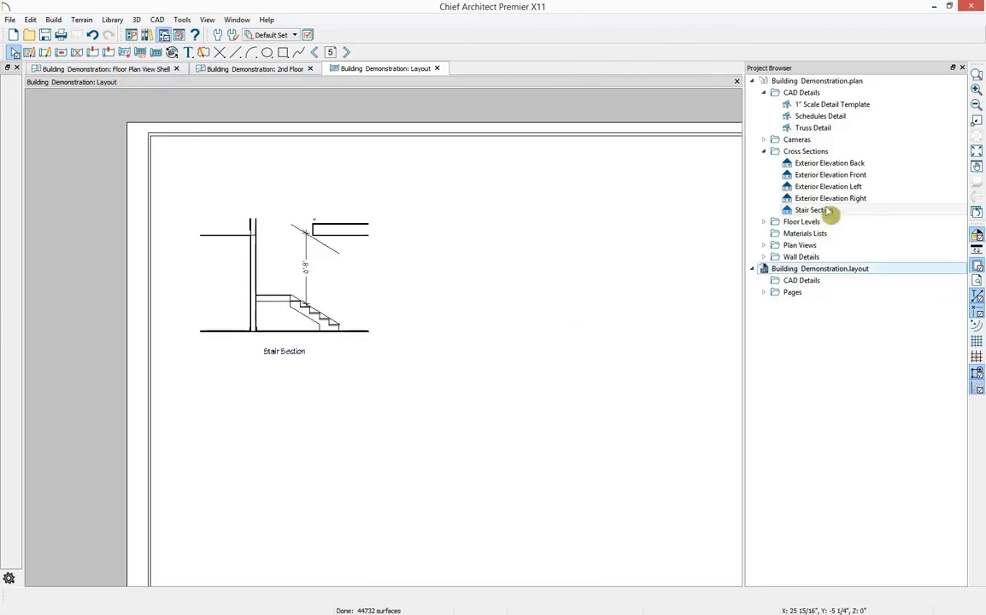
Open the Camera 1 perspective overview of the plan and frame the whole front exterior of the house
{"action": "left_click", "coordinate": [763, 151]}
{"action": "left_click", "coordinate": [763, 92]}
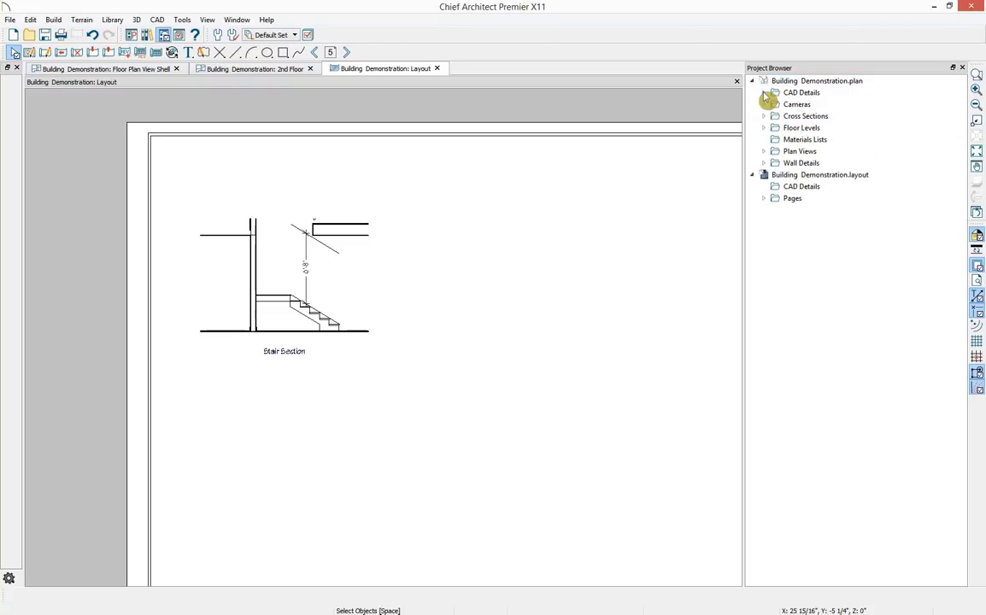
{"action": "left_click", "coordinate": [764, 104]}
{"action": "double_click", "coordinate": [816, 128]}
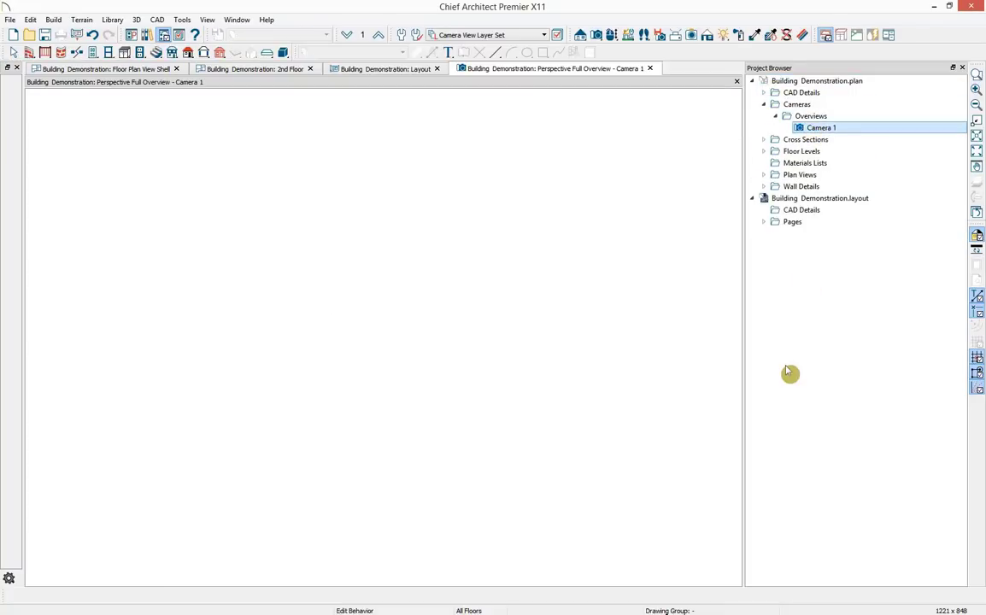
{"action": "scroll", "coordinate": [351, 422], "scroll_direction": "up", "scroll_amount": 5}
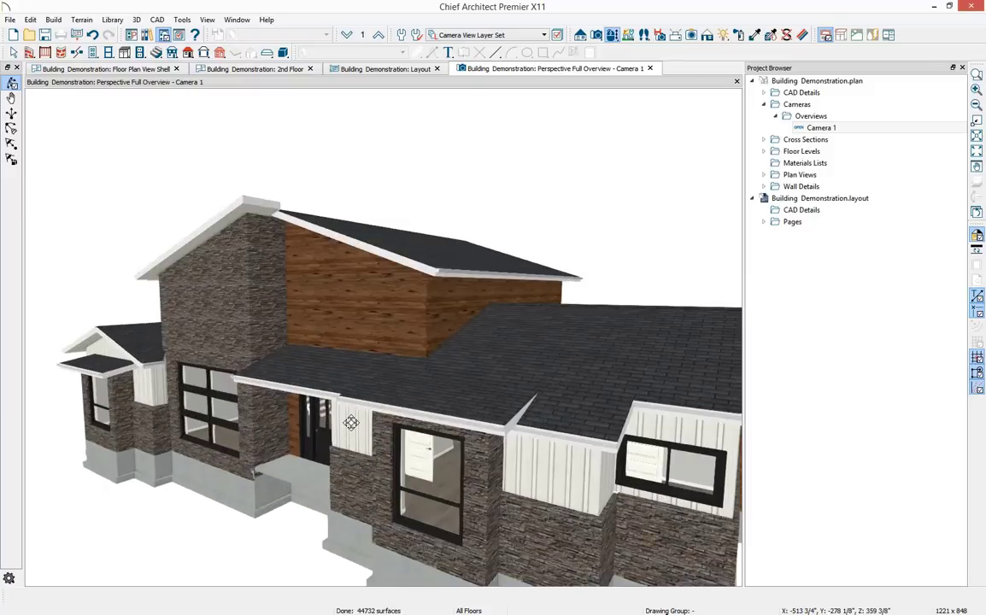
{"action": "scroll", "coordinate": [351, 422], "scroll_direction": "down", "scroll_amount": 3}
{"action": "scroll", "coordinate": [331, 398], "scroll_direction": "up", "scroll_amount": 2}
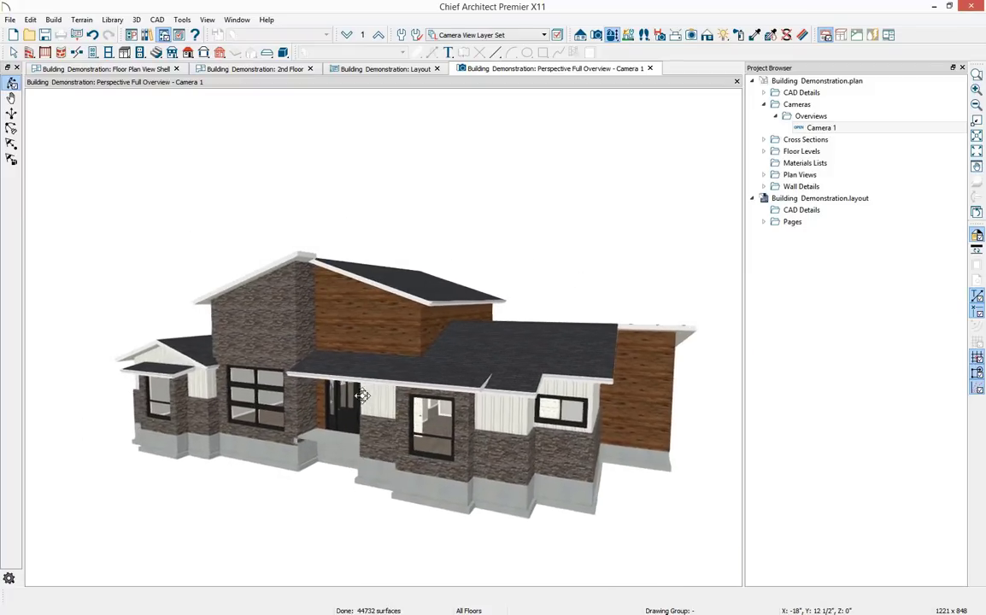
{"action": "scroll", "coordinate": [326, 398], "scroll_direction": "up", "scroll_amount": 4}
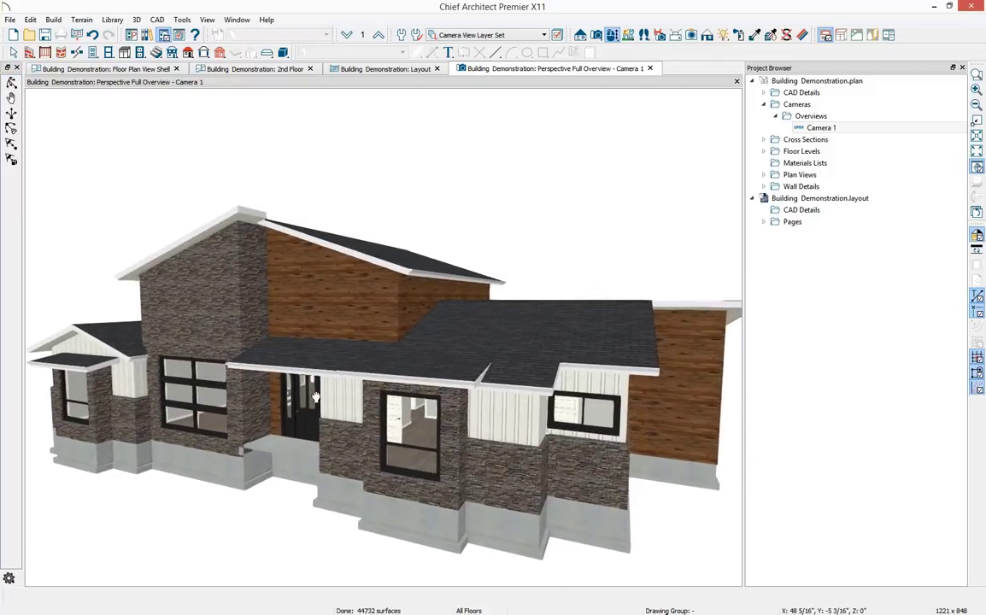
Send the Camera 1 view to layout page 1 as an image of the current screen
{"action": "left_click", "coordinate": [76, 35]}
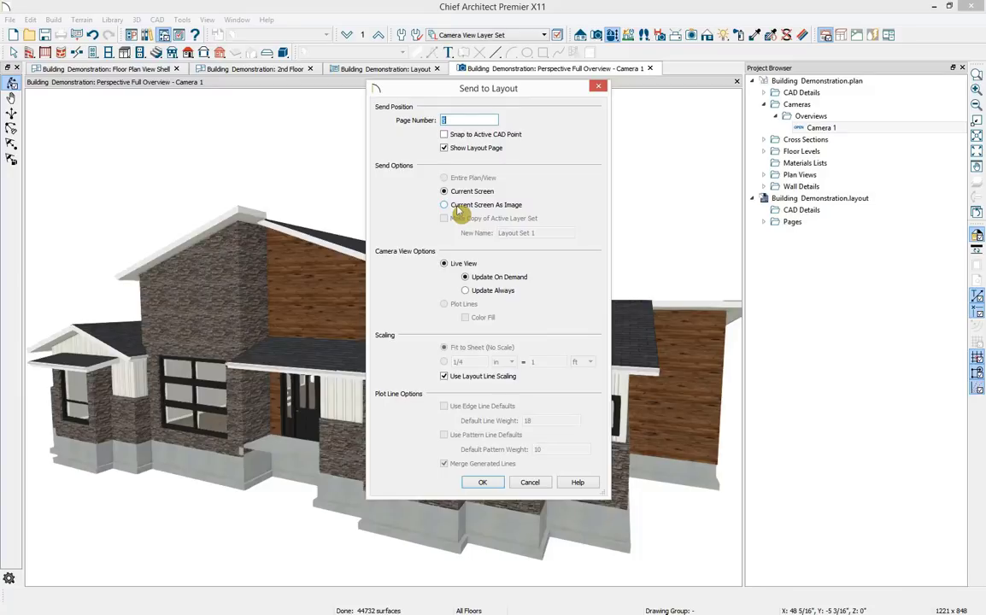
{"action": "left_click", "coordinate": [458, 209]}
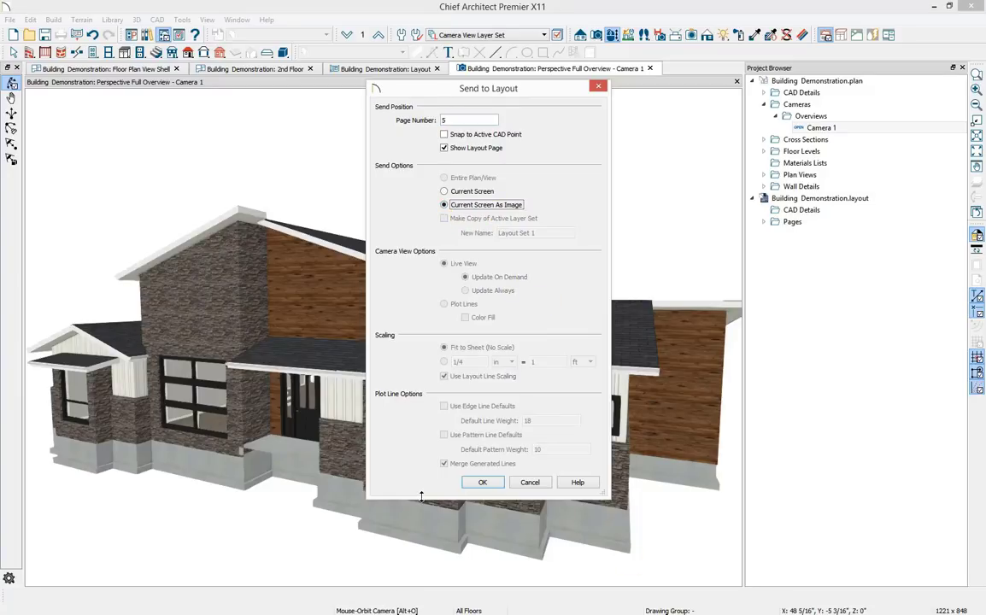
{"action": "left_click", "coordinate": [445, 148]}
{"action": "key", "text": "Tab"}
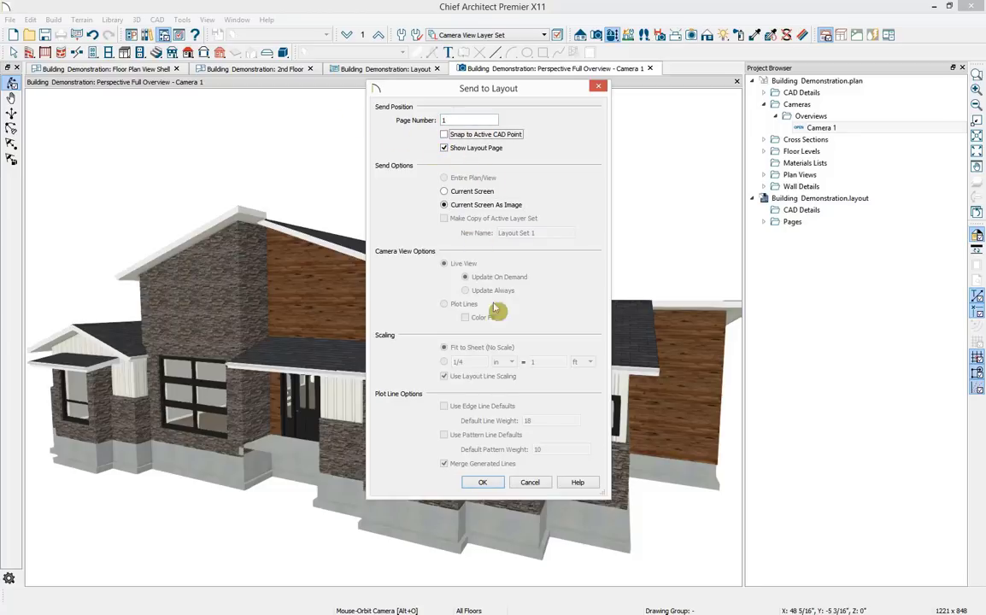
{"action": "left_click", "coordinate": [484, 483]}
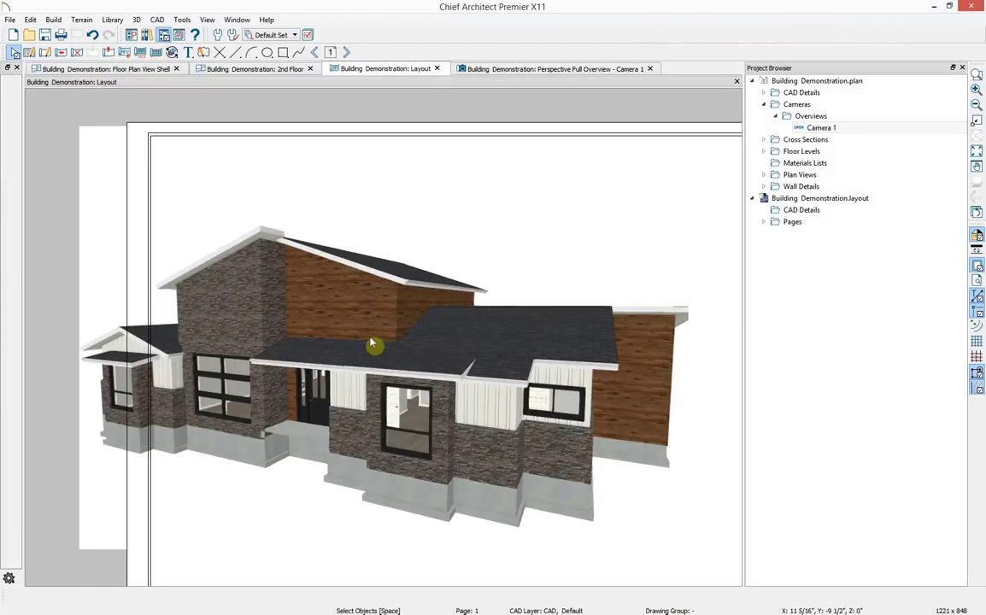
Shrink and crop the house picture on page 1, and position it just below the sheet's upper border
{"action": "left_click", "coordinate": [374, 341]}
{"action": "left_click_drag", "start_coordinate": [78, 126], "coordinate": [216, 221]}
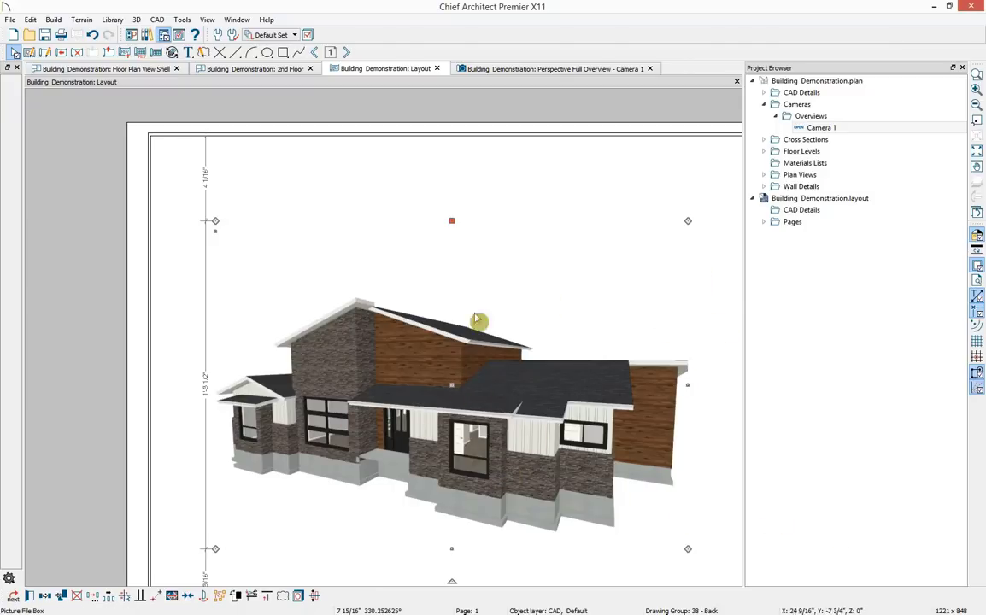
{"action": "left_click_drag", "start_coordinate": [452, 223], "coordinate": [452, 295]}
{"action": "mouse_move", "coordinate": [452, 551]}
{"action": "left_mouse_down"}
{"action": "mouse_move", "coordinate": [452, 475]}
{"action": "mouse_move", "coordinate": [452, 536]}
{"action": "left_mouse_up"}
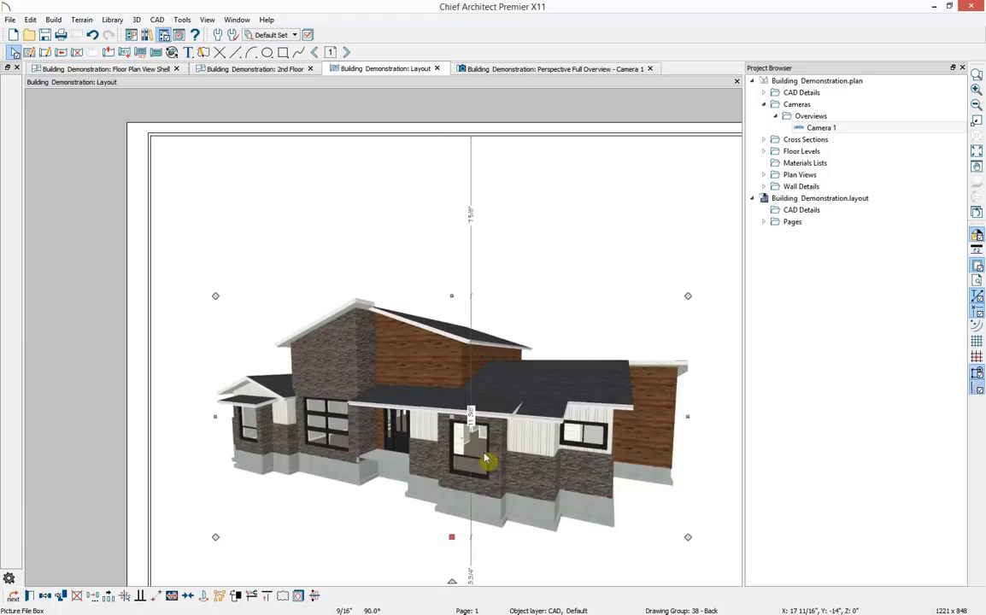
{"action": "left_click_drag", "start_coordinate": [452, 416], "coordinate": [430, 268]}
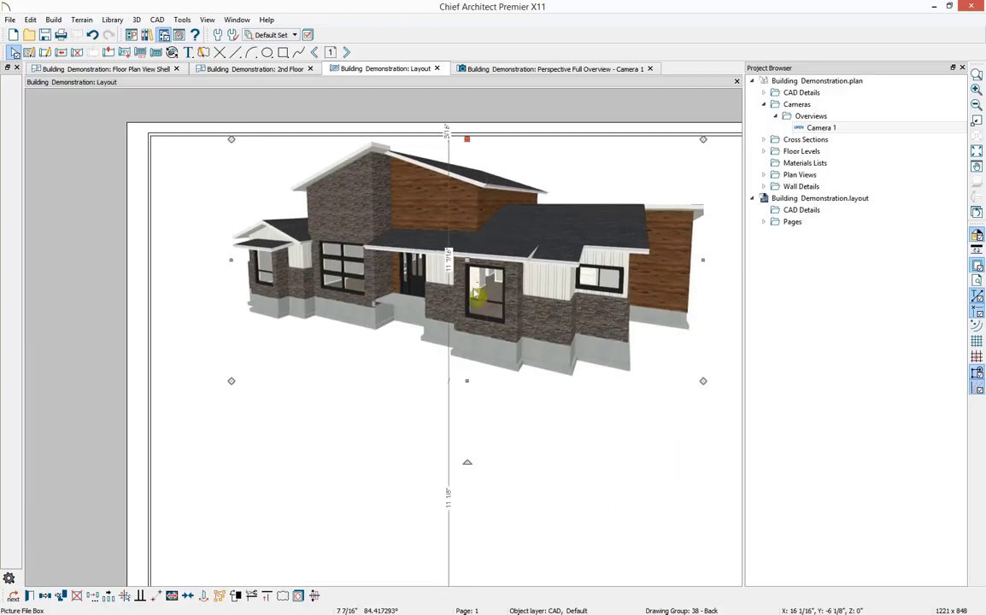
{"action": "middle_click_drag", "start_coordinate": [511, 358], "coordinate": [537, 414]}
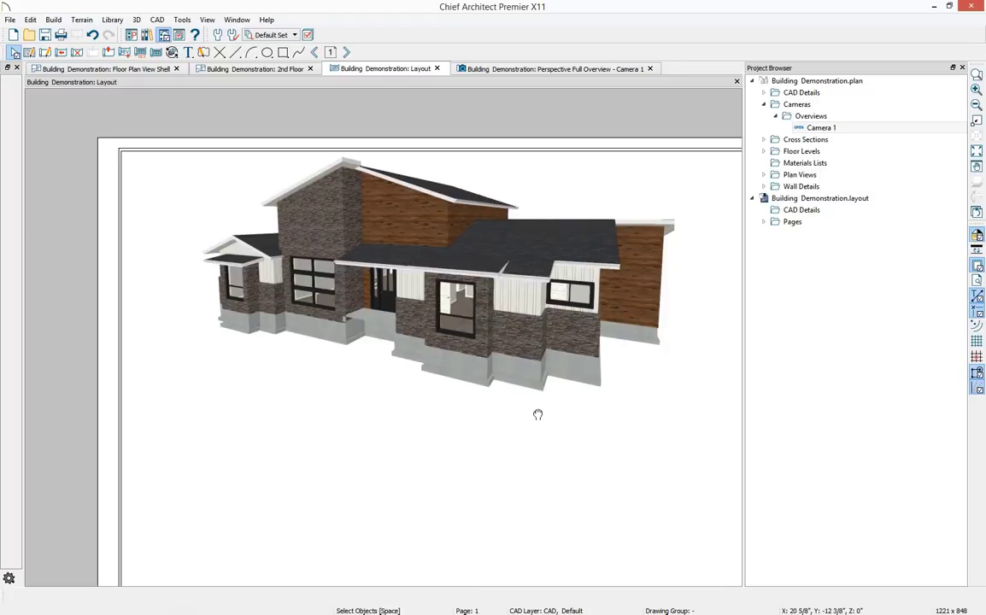
Add the text "No Scale" to page 1 and place it just below the left end of the house picture
{"action": "left_click", "coordinate": [188, 53]}
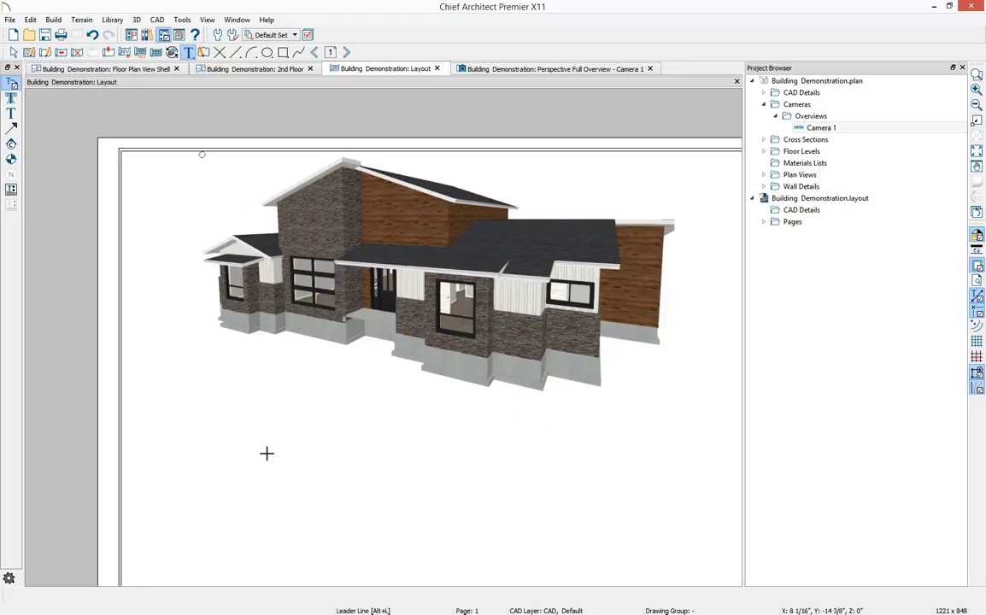
{"action": "left_click", "coordinate": [383, 531]}
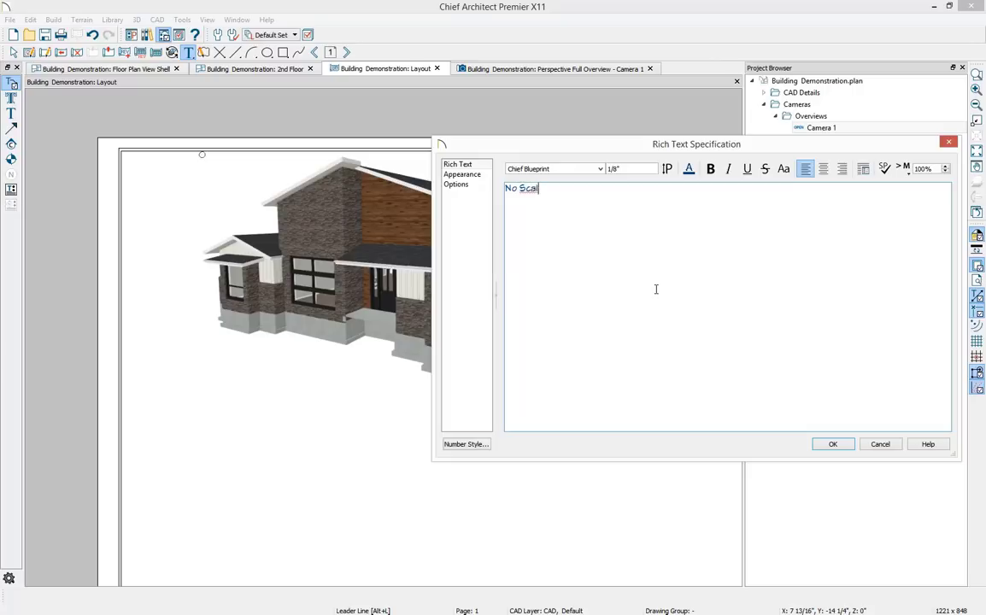
{"action": "type", "text": "No Scale"}
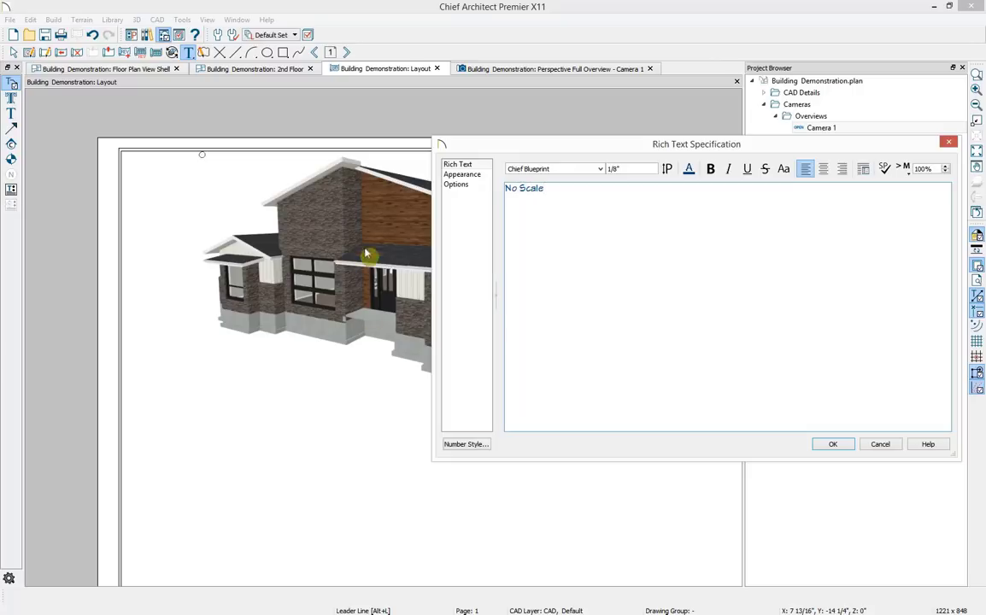
{"action": "left_click", "coordinate": [833, 445]}
{"action": "key", "text": "space"}
{"action": "left_click", "coordinate": [268, 453]}
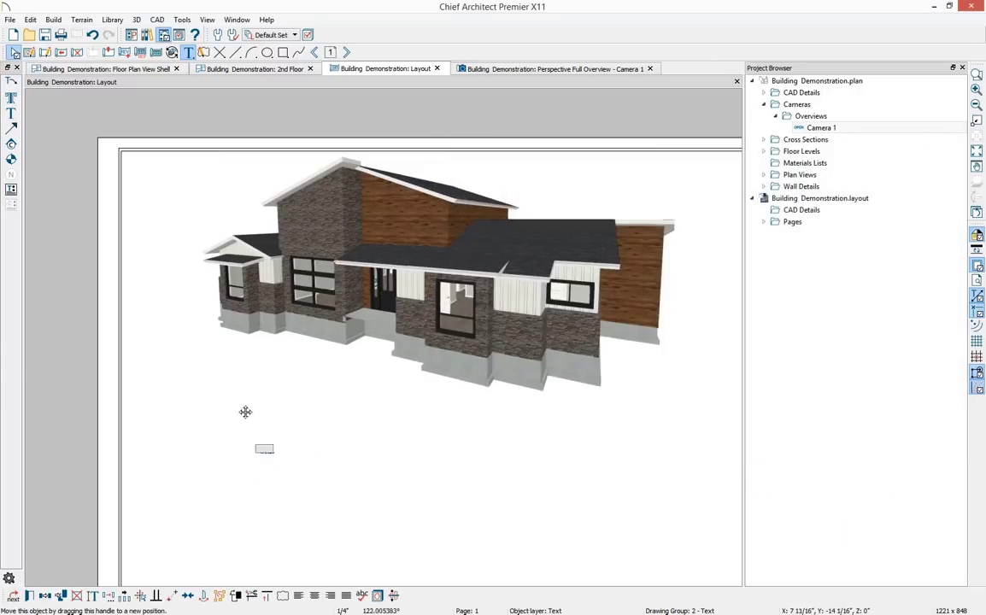
{"action": "left_click_drag", "start_coordinate": [224, 357], "coordinate": [225, 357]}
{"action": "left_click", "coordinate": [302, 495]}
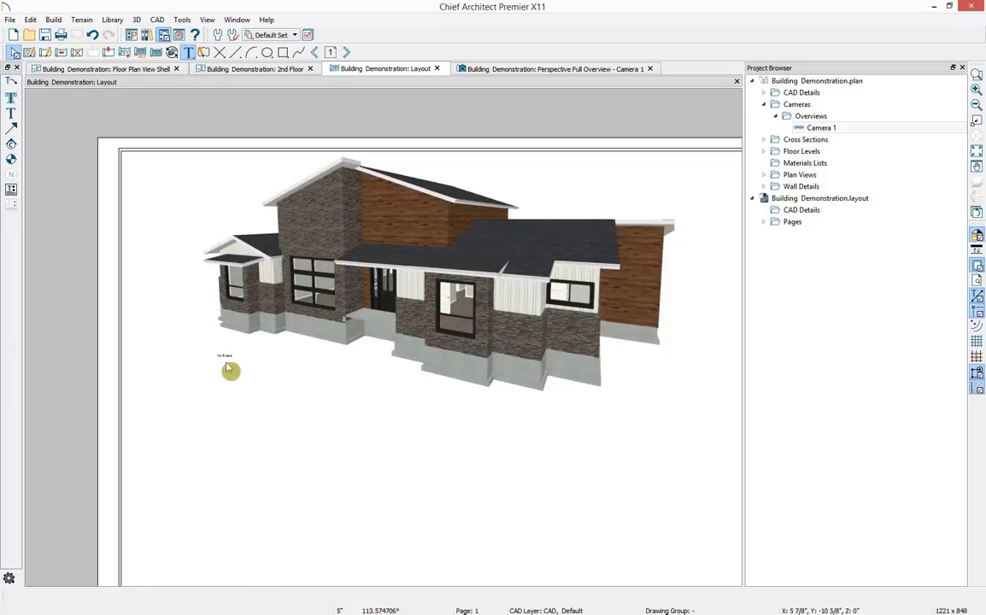
{"action": "scroll", "coordinate": [257, 384], "scroll_direction": "up", "scroll_amount": 6}
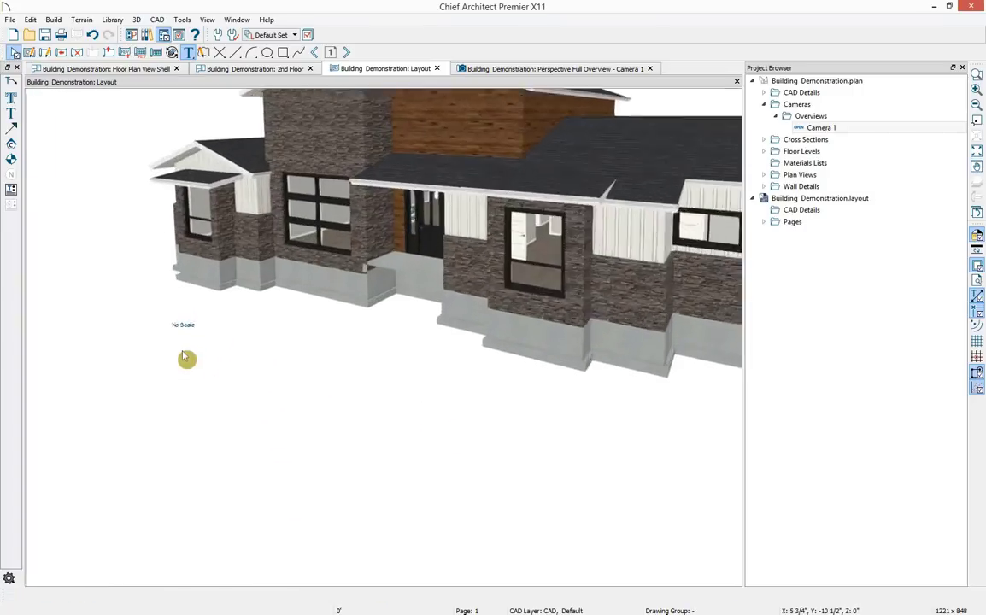
{"action": "scroll", "coordinate": [248, 350], "scroll_direction": "down", "scroll_amount": 5}
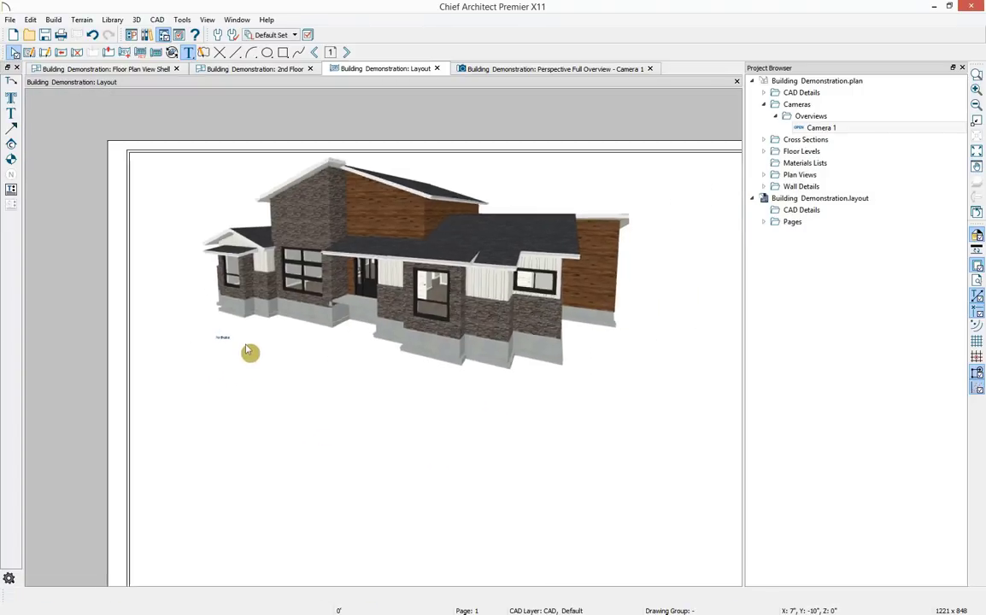
{"action": "middle_click_drag", "start_coordinate": [370, 379], "coordinate": [305, 334]}
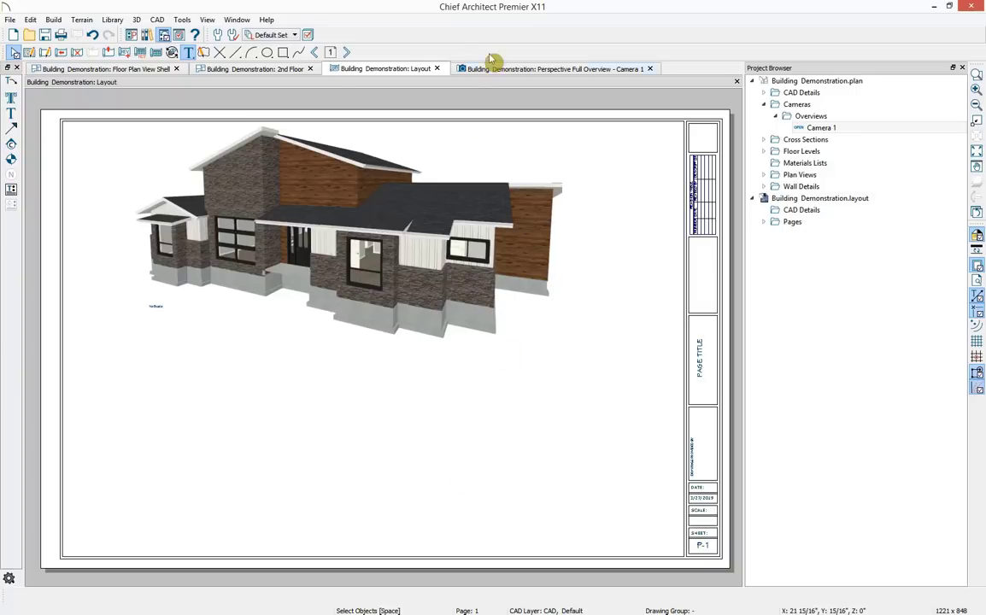
Page through the layout from sheet 1 to sheet 4 to check which pages are in use
{"action": "left_click", "coordinate": [346, 53]}
{"action": "left_click", "coordinate": [346, 53]}
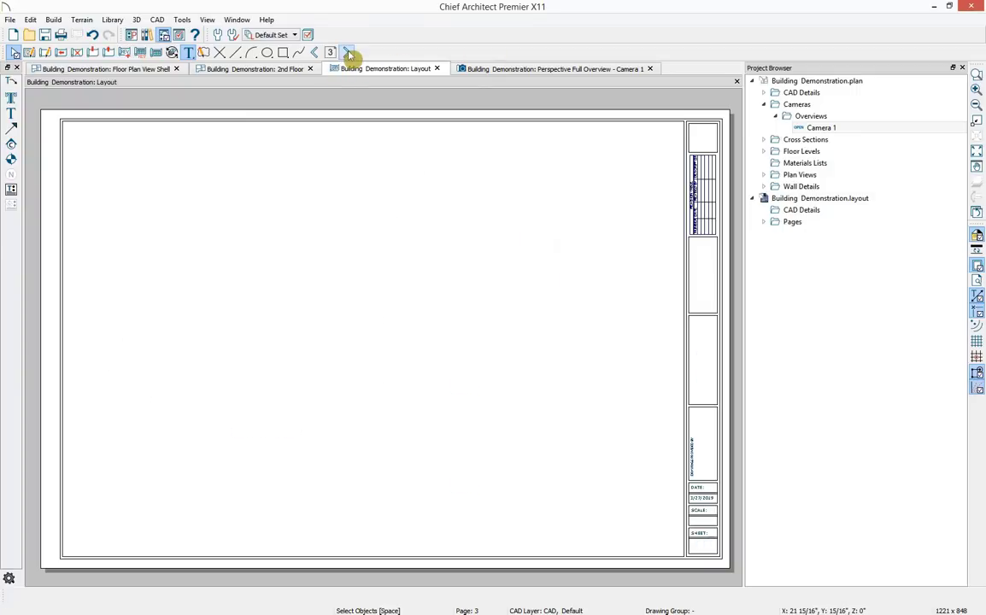
{"action": "left_click", "coordinate": [347, 53]}
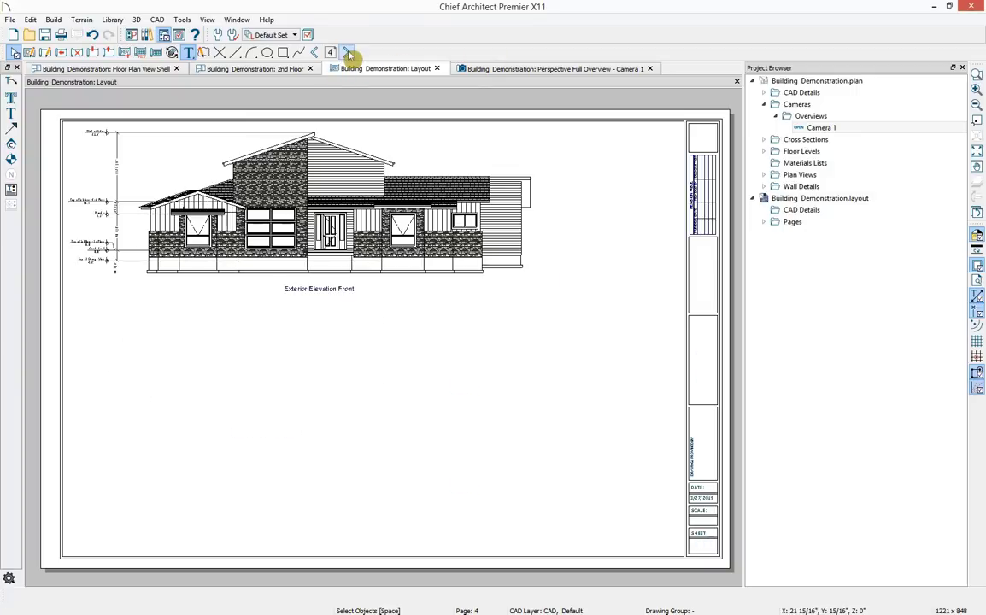
Open the Schedules Detail from the plan's CAD details and bring the wall schedule into view
{"action": "left_click", "coordinate": [764, 174]}
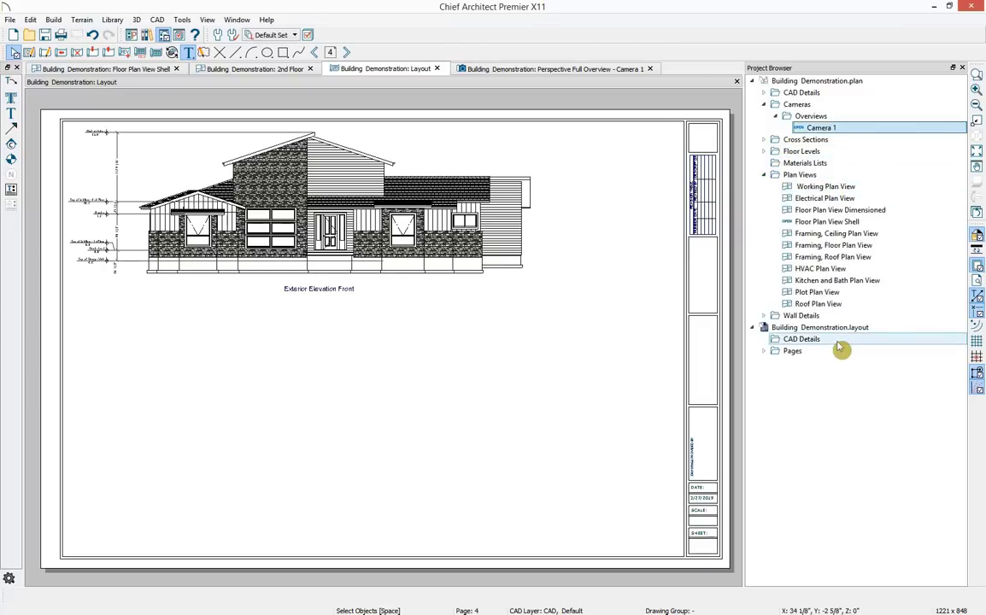
{"action": "left_click", "coordinate": [763, 175]}
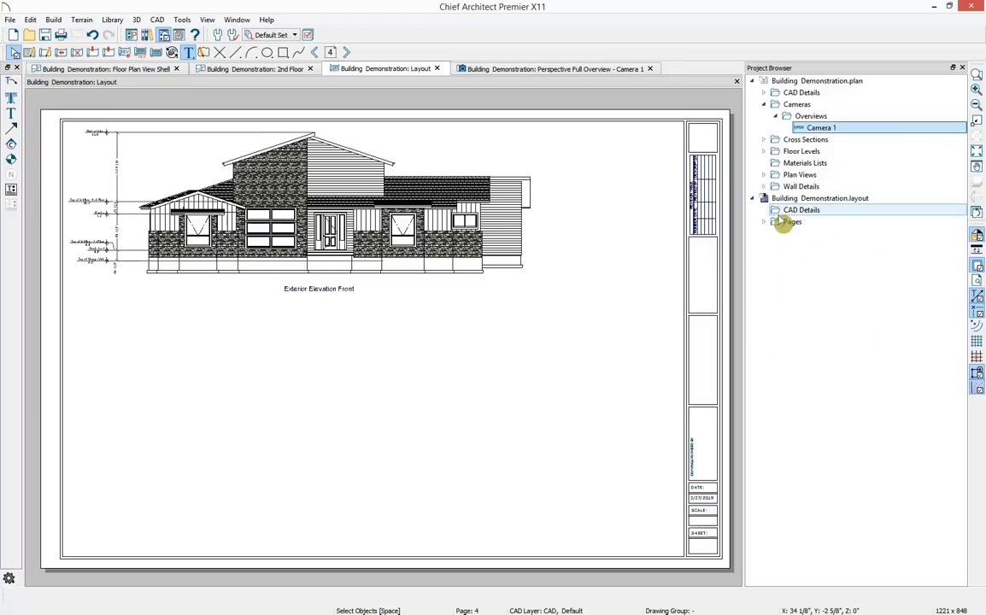
{"action": "left_click", "coordinate": [763, 105]}
{"action": "left_click", "coordinate": [764, 92]}
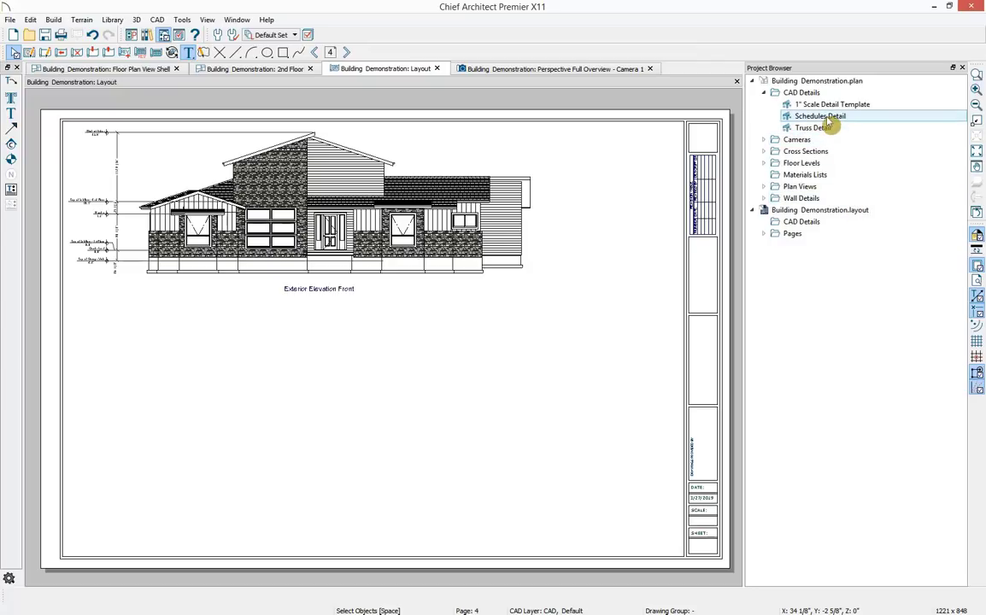
{"action": "double_click", "coordinate": [824, 118]}
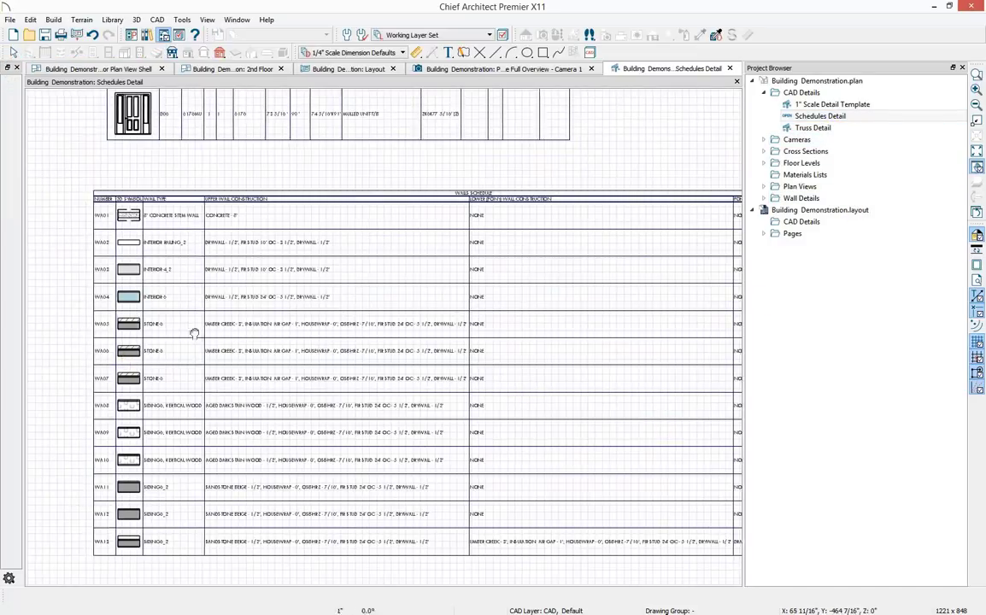
Try to send the Schedules Detail to layout page 3 as an image of the current screen
{"action": "left_click", "coordinate": [77, 36]}
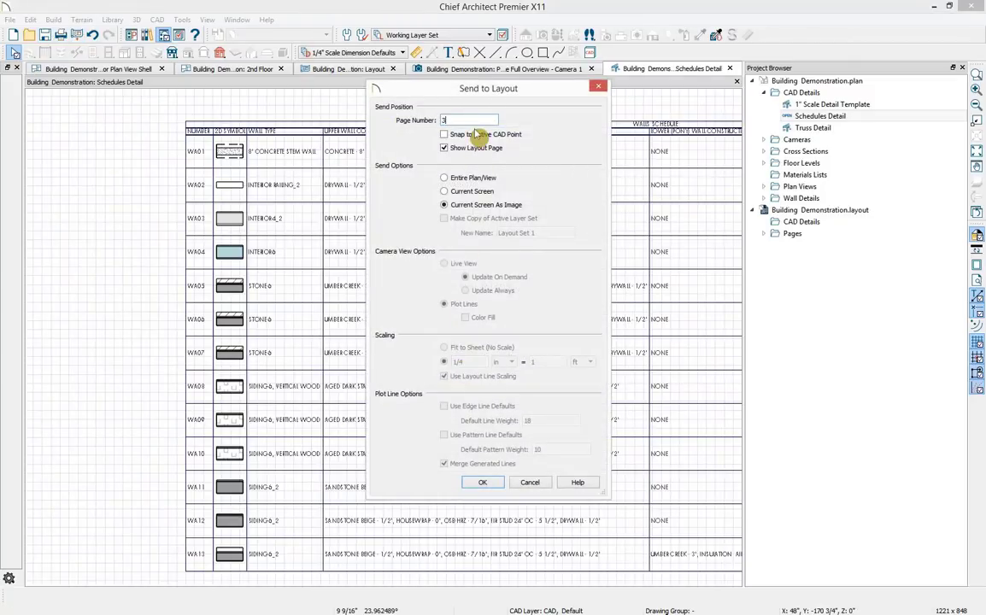
{"action": "key", "text": "Return"}
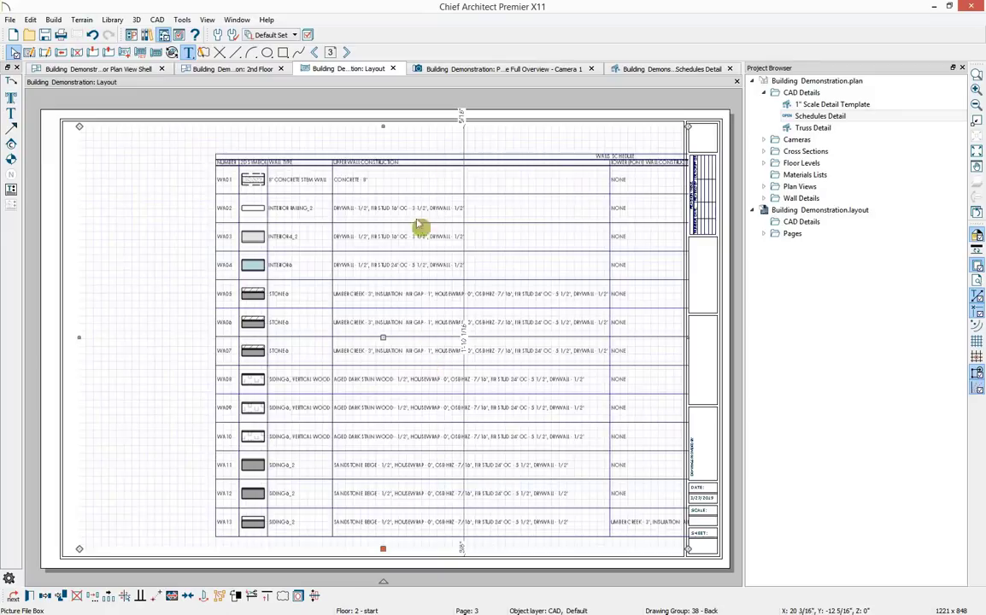
Return to the Schedules Detail and send its entire view to layout page 3 at 1/4 in = 1 ft
{"action": "left_click", "coordinate": [680, 70]}
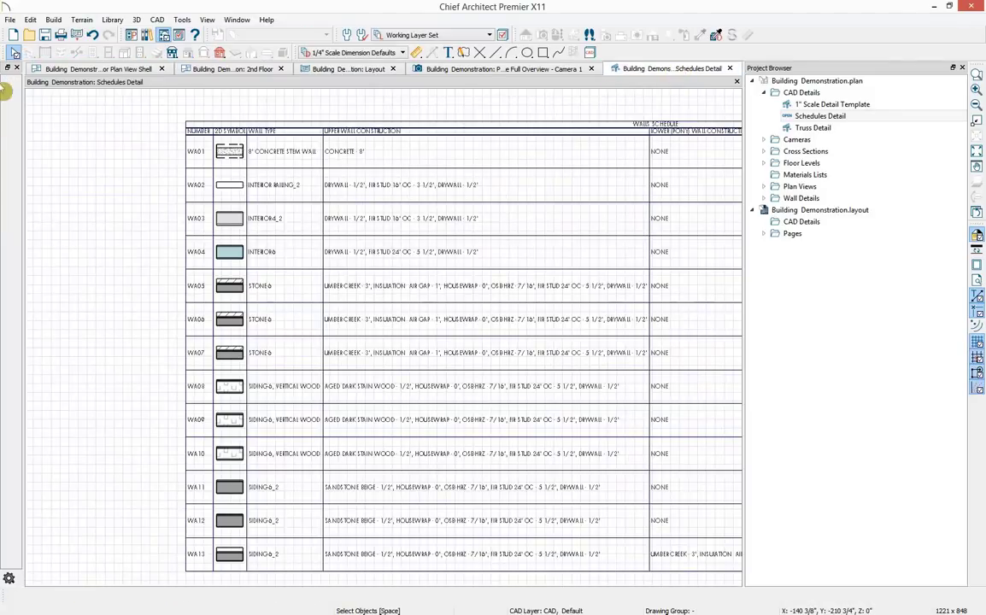
{"action": "left_click", "coordinate": [77, 36]}
{"action": "left_click", "coordinate": [444, 178]}
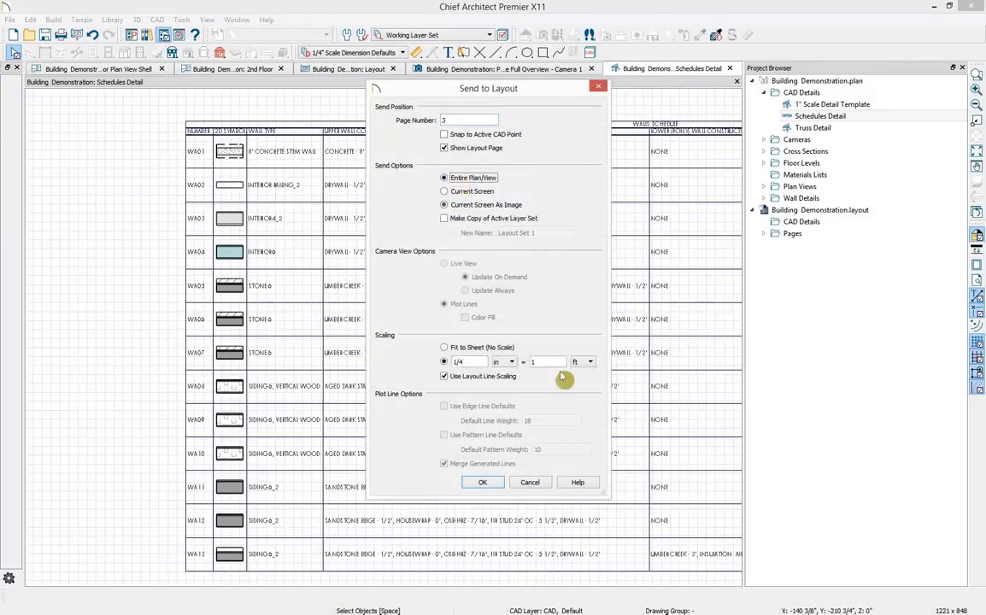
{"action": "left_click", "coordinate": [483, 482]}
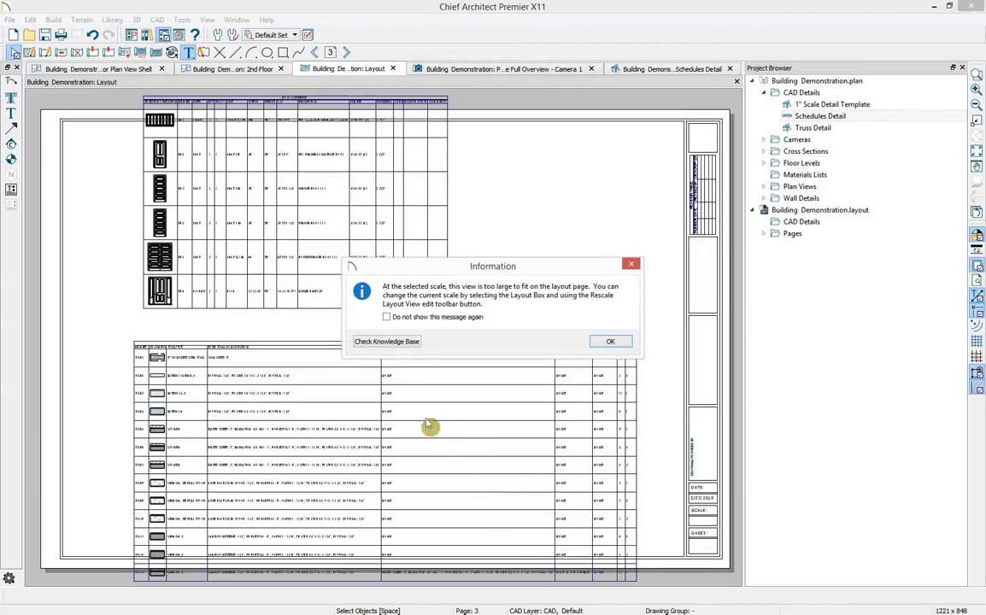
Crop the oversized Schedules Detail layout box to the wall schedule's number, symbol, type and upper construction columns, about 13 in by 13 in
{"action": "left_click", "coordinate": [610, 341]}
{"action": "scroll", "coordinate": [367, 264], "scroll_direction": "down", "scroll_amount": 2}
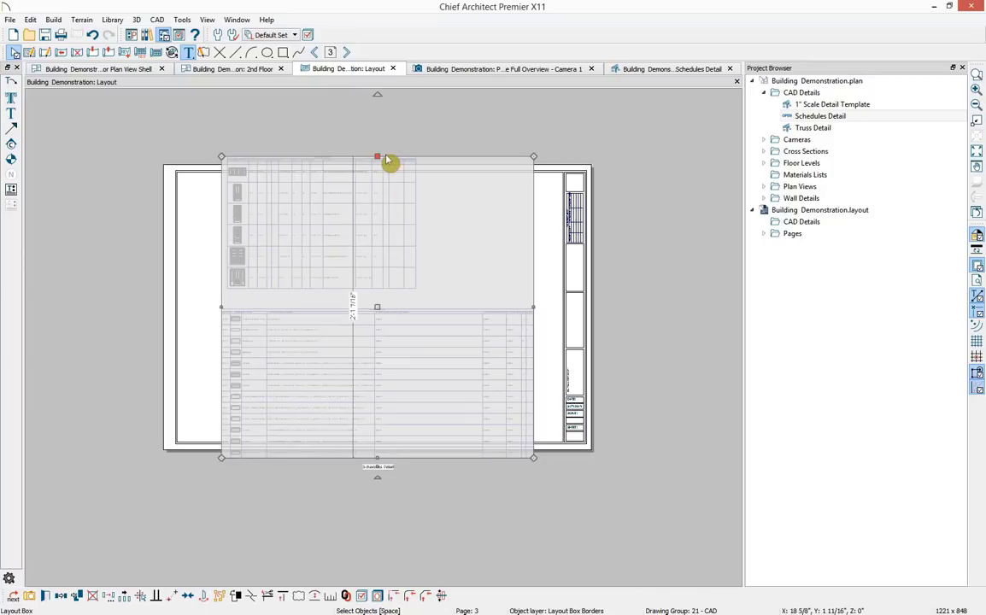
{"action": "left_click_drag", "start_coordinate": [378, 157], "coordinate": [387, 301]}
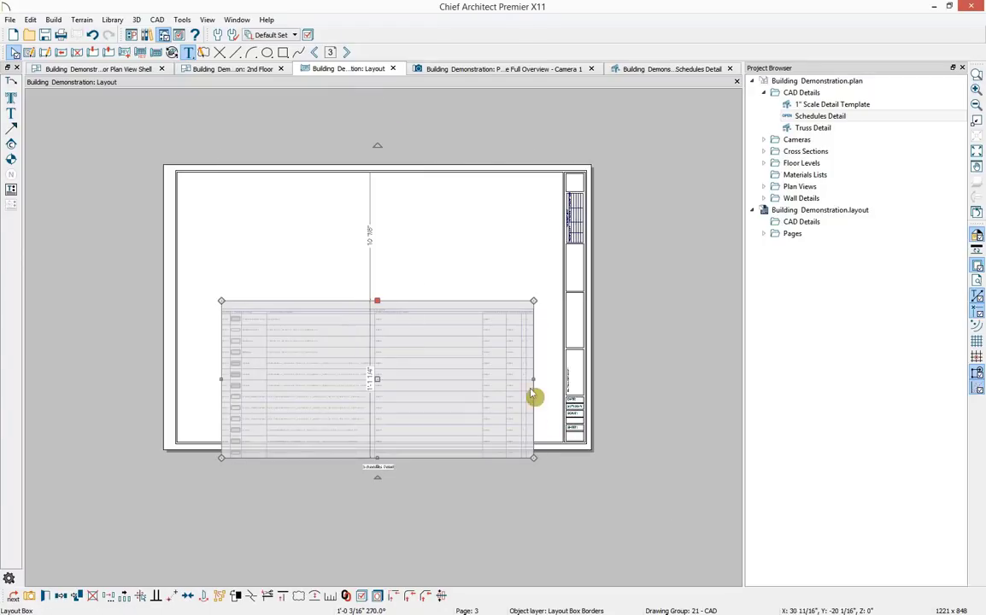
{"action": "left_click_drag", "start_coordinate": [533, 380], "coordinate": [377, 392]}
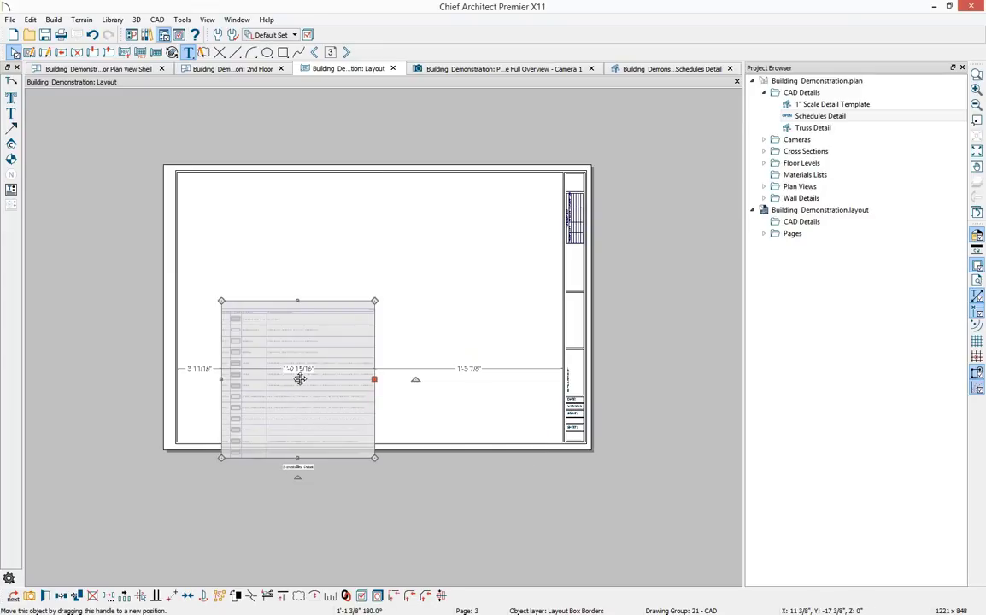
Move the cropped wall schedule box into the upper-left corner of the sheet, inside the border
{"action": "left_click_drag", "start_coordinate": [254, 284], "coordinate": [271, 257]}
{"action": "scroll", "coordinate": [262, 304], "scroll_direction": "up", "scroll_amount": 4}
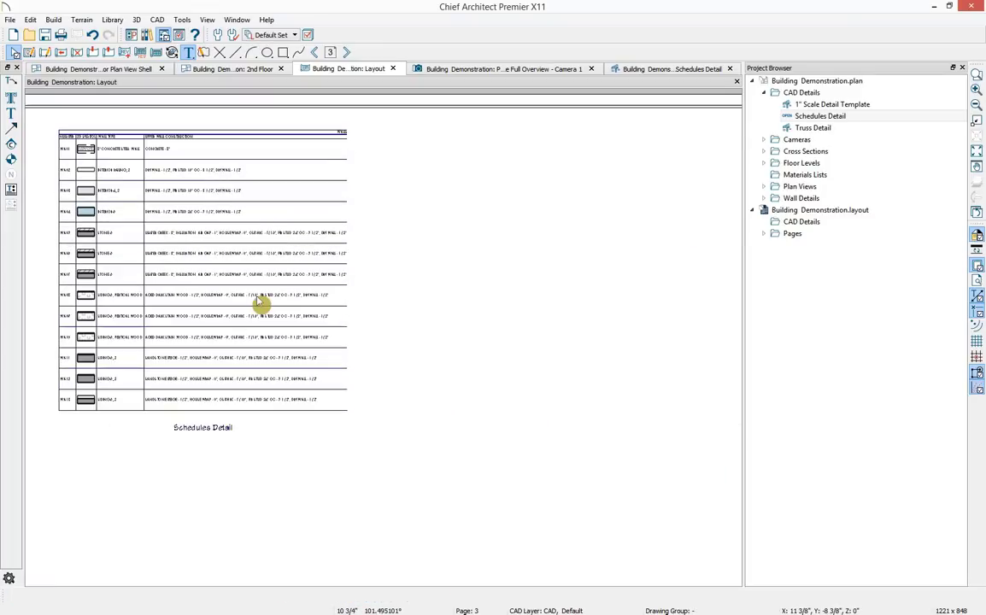
{"action": "scroll", "coordinate": [229, 301], "scroll_direction": "up", "scroll_amount": 2}
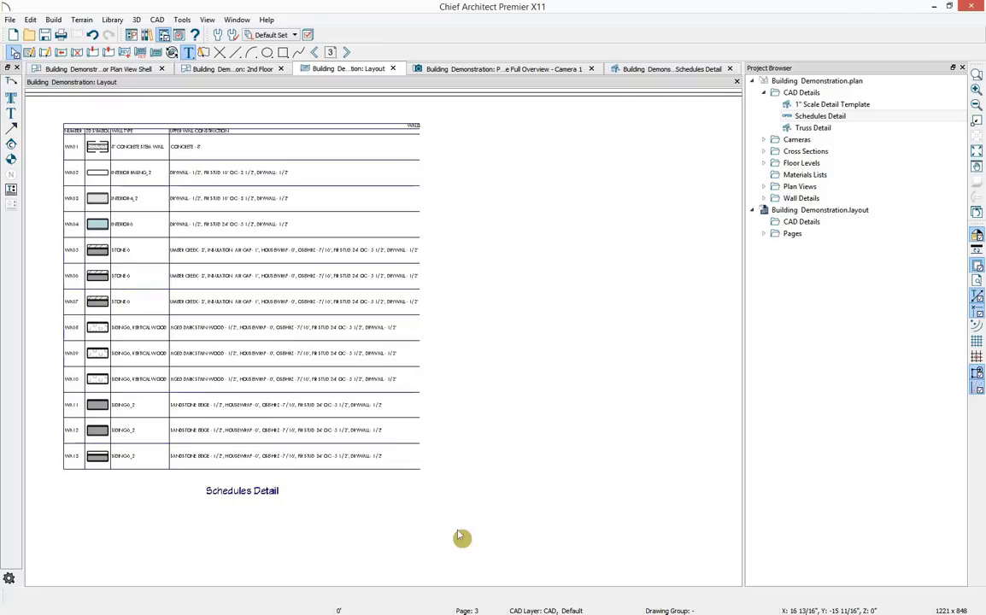
Collapse the plan's list of CAD details
{"action": "left_click", "coordinate": [764, 93]}
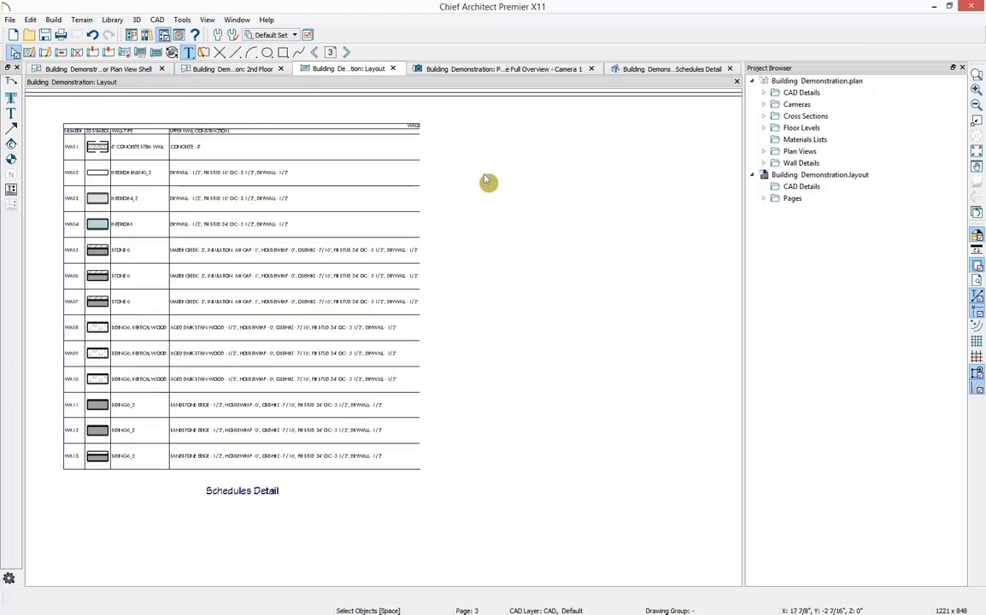
{"action": "scroll", "coordinate": [488, 182], "scroll_direction": "down", "scroll_amount": 3}
{"action": "middle_click_drag", "start_coordinate": [601, 224], "coordinate": [552, 237]}
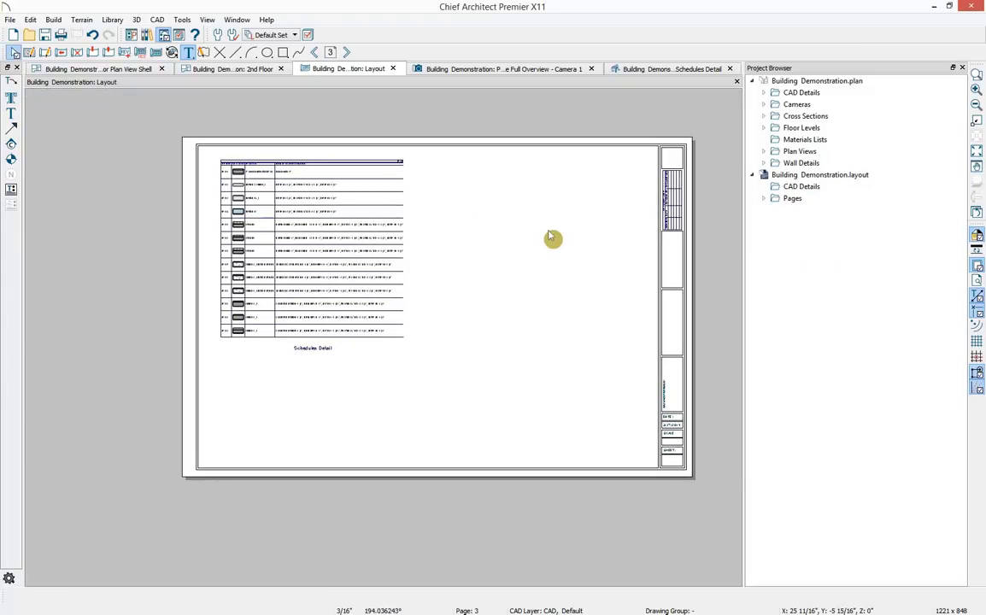